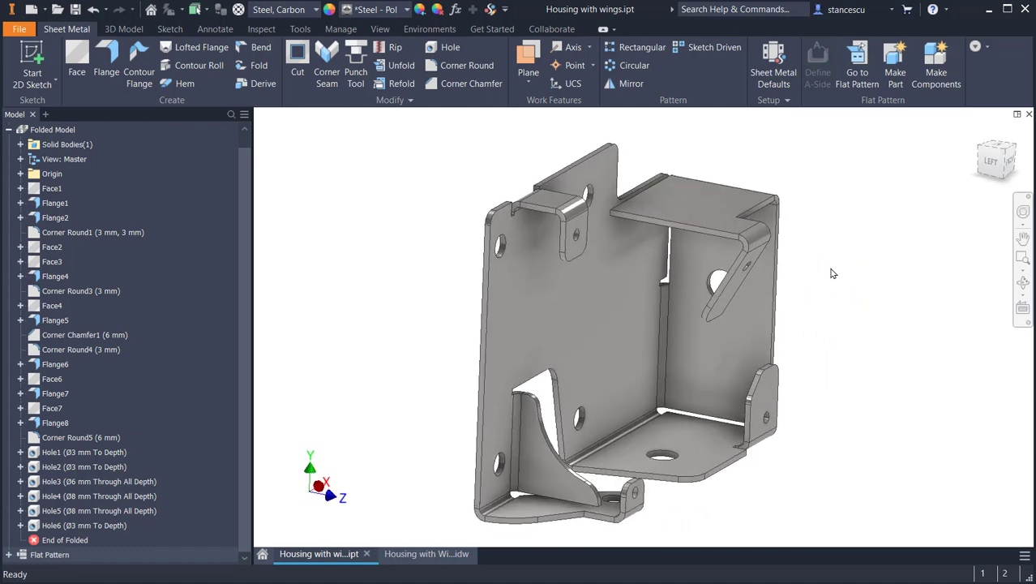
- Switch to the Housing with Wings.idw drawing and examine its pictorial view, material and volume text, and contour radii note
{"action": "key", "text": "F6"}
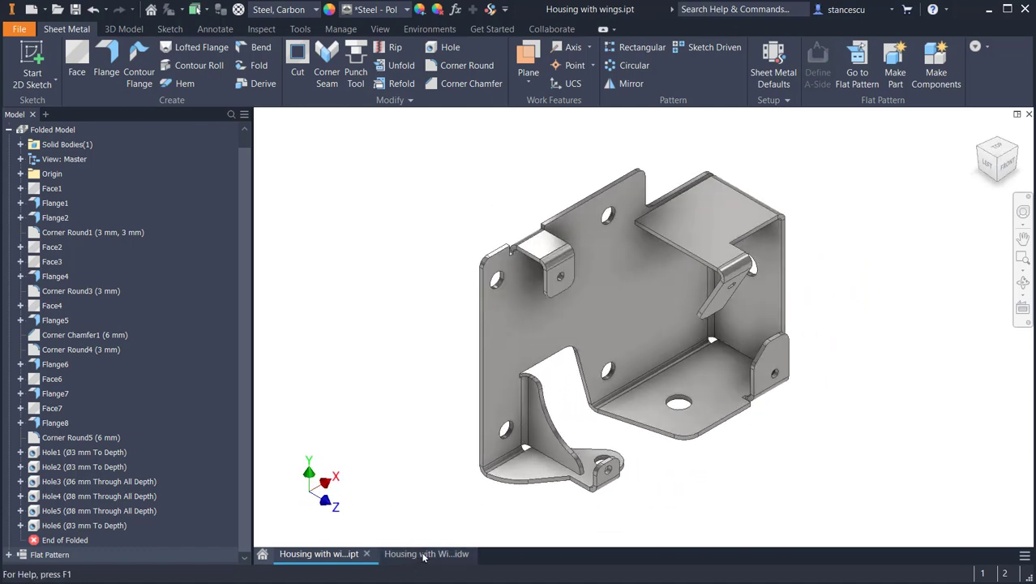
{"action": "left_click", "coordinate": [395, 554]}
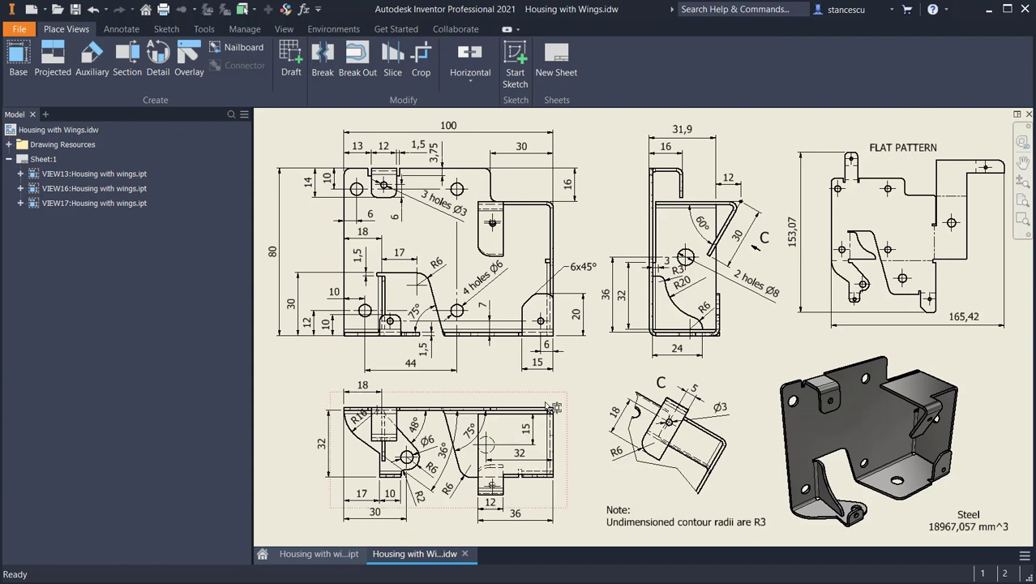
{"action": "left_click", "coordinate": [554, 489]}
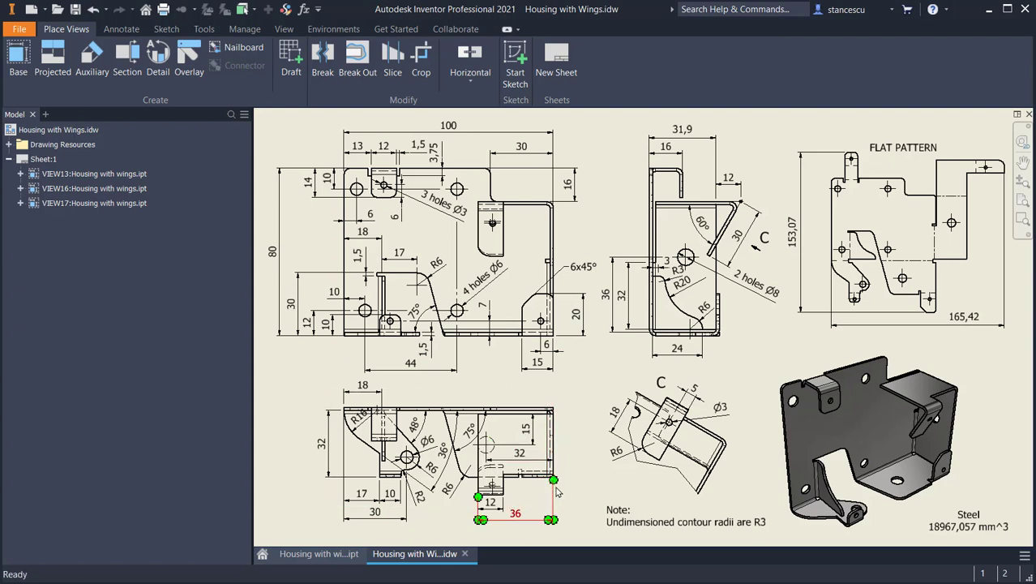
{"action": "left_click", "coordinate": [584, 437]}
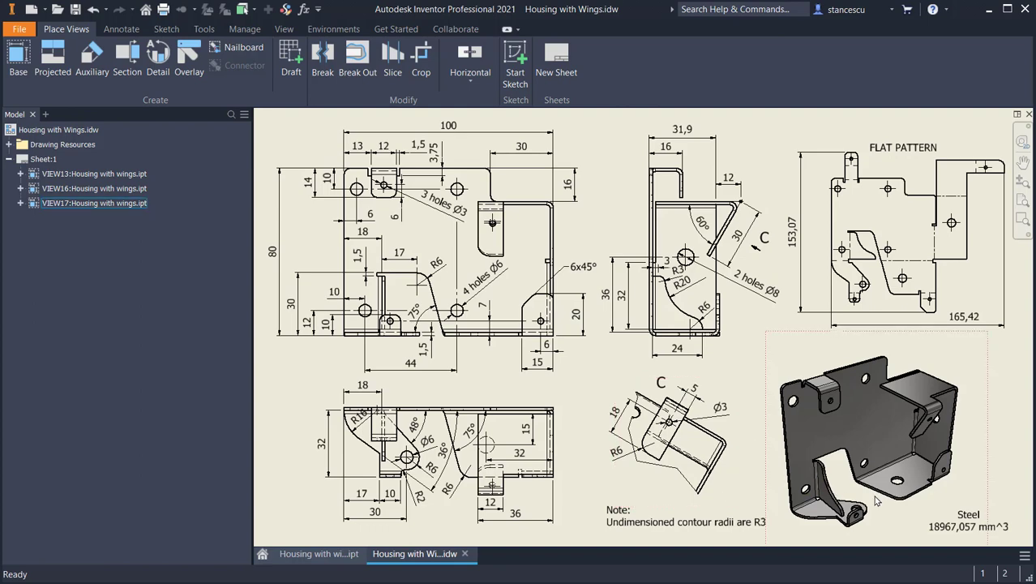
{"action": "scroll", "coordinate": [875, 491], "scroll_direction": "up", "scroll_amount": 3}
{"action": "mouse_move", "coordinate": [852, 461]}
{"action": "middle_mouse_down"}
{"action": "mouse_move", "coordinate": [689, 363]}
{"action": "mouse_move", "coordinate": [638, 346]}
{"action": "middle_mouse_up"}
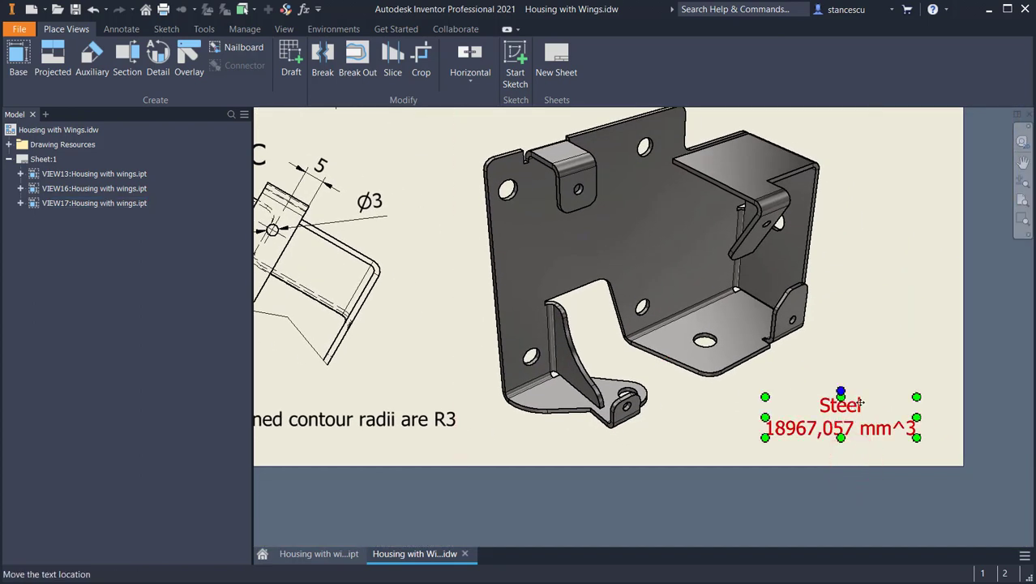
{"action": "mouse_move", "coordinate": [662, 402]}
{"action": "middle_mouse_down"}
{"action": "mouse_move", "coordinate": [879, 424]}
{"action": "mouse_move", "coordinate": [877, 436]}
{"action": "middle_mouse_up"}
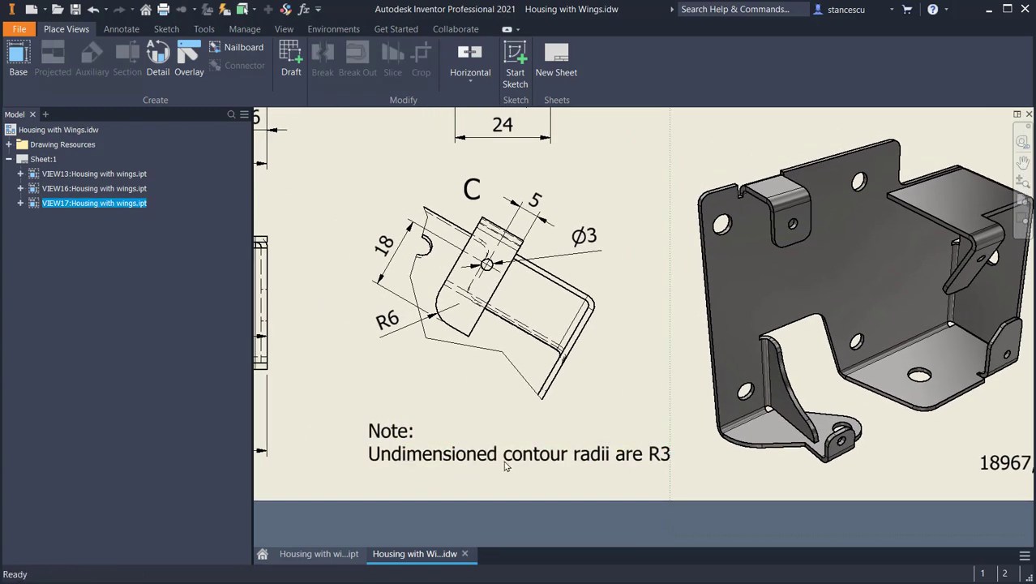
{"action": "scroll", "coordinate": [597, 397], "scroll_direction": "down", "scroll_amount": 3}
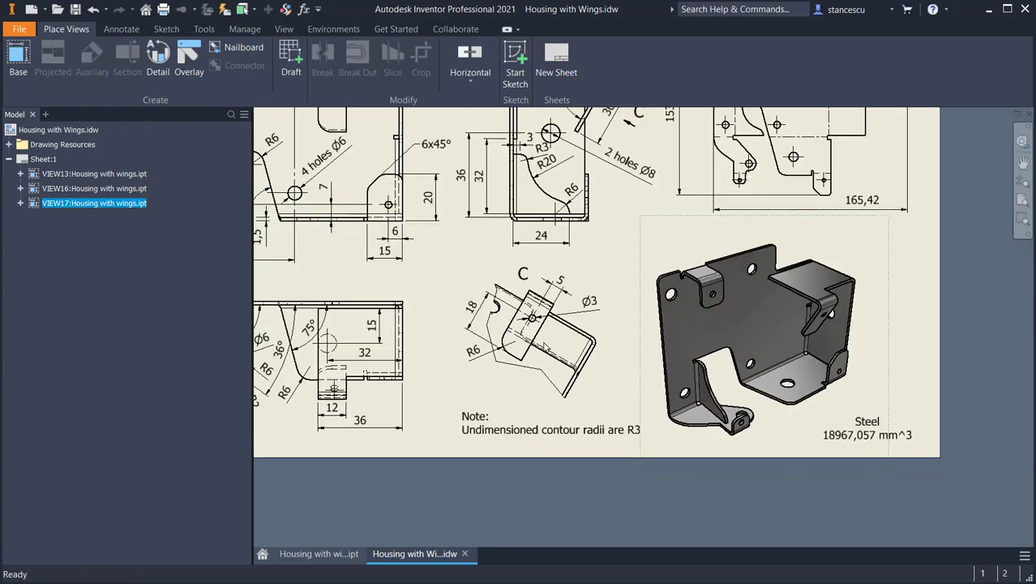
{"action": "middle_click_drag", "start_coordinate": [555, 343], "coordinate": [720, 551]}
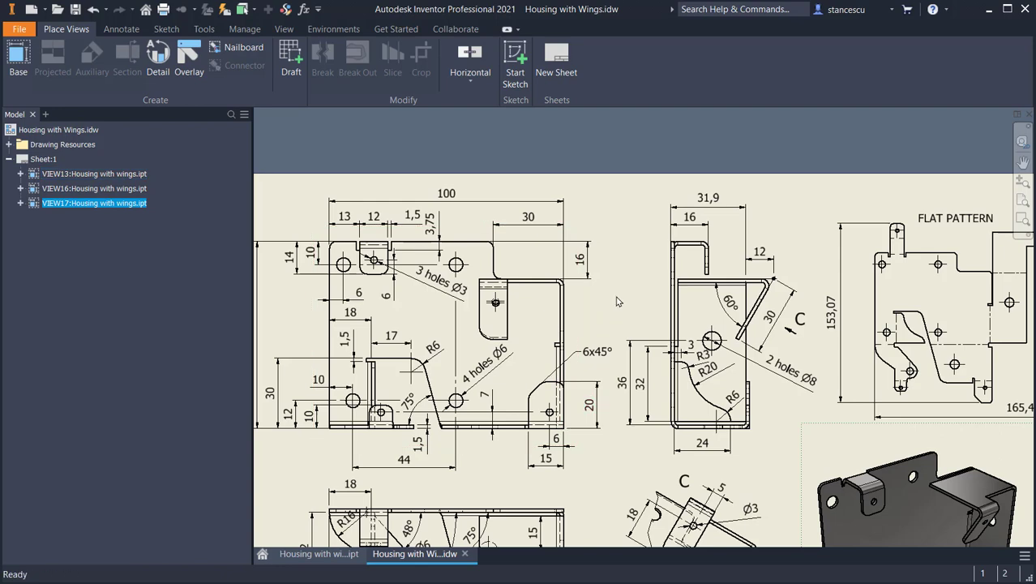
- Examine the dimensions in the front, side and bottom views, the flat pattern, and auxiliary view C of the housing drawing
{"action": "scroll", "coordinate": [398, 427], "scroll_direction": "up", "scroll_amount": 3}
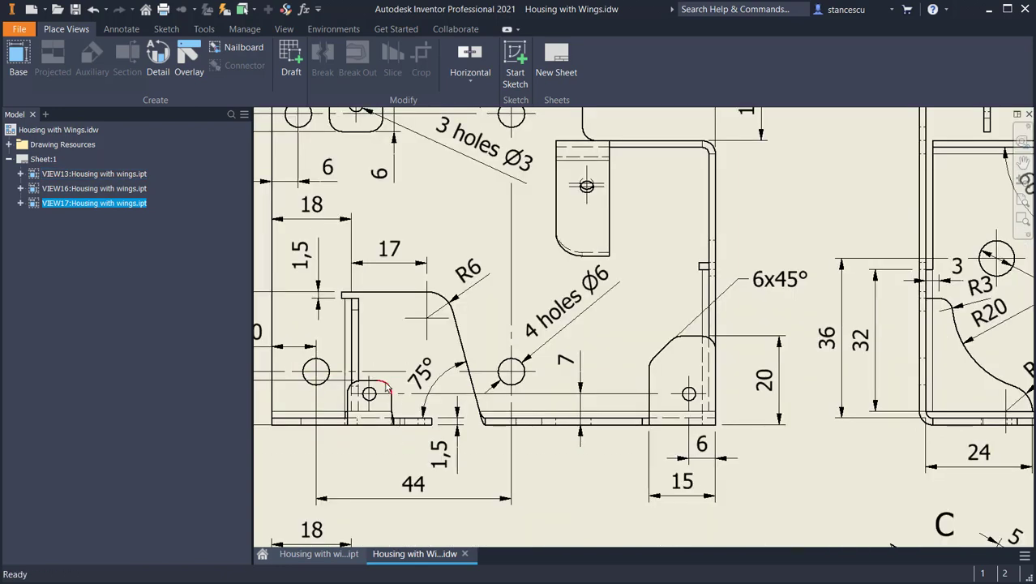
{"action": "scroll", "coordinate": [528, 323], "scroll_direction": "down", "scroll_amount": 2}
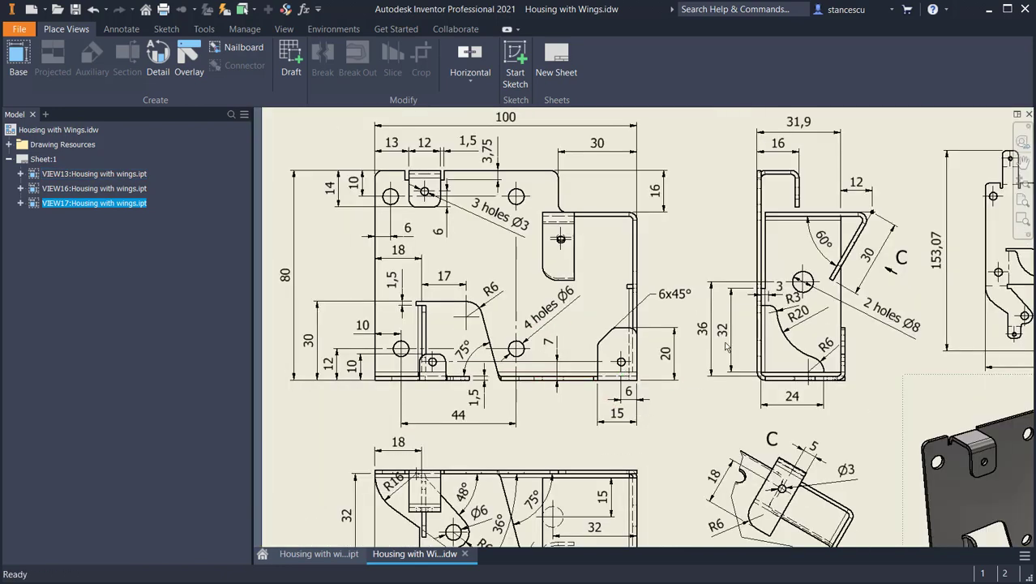
{"action": "mouse_move", "coordinate": [699, 222]}
{"action": "middle_mouse_down"}
{"action": "mouse_move", "coordinate": [694, 207]}
{"action": "mouse_move", "coordinate": [691, 229]}
{"action": "mouse_move", "coordinate": [692, 116]}
{"action": "mouse_move", "coordinate": [386, 243]}
{"action": "middle_mouse_up"}
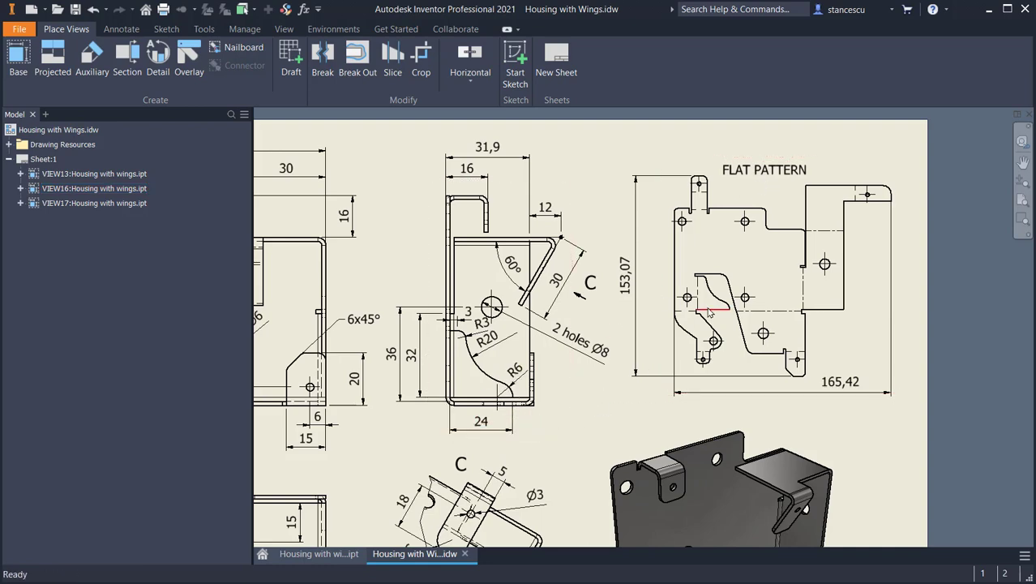
{"action": "middle_click_drag", "start_coordinate": [590, 439], "coordinate": [866, 305]}
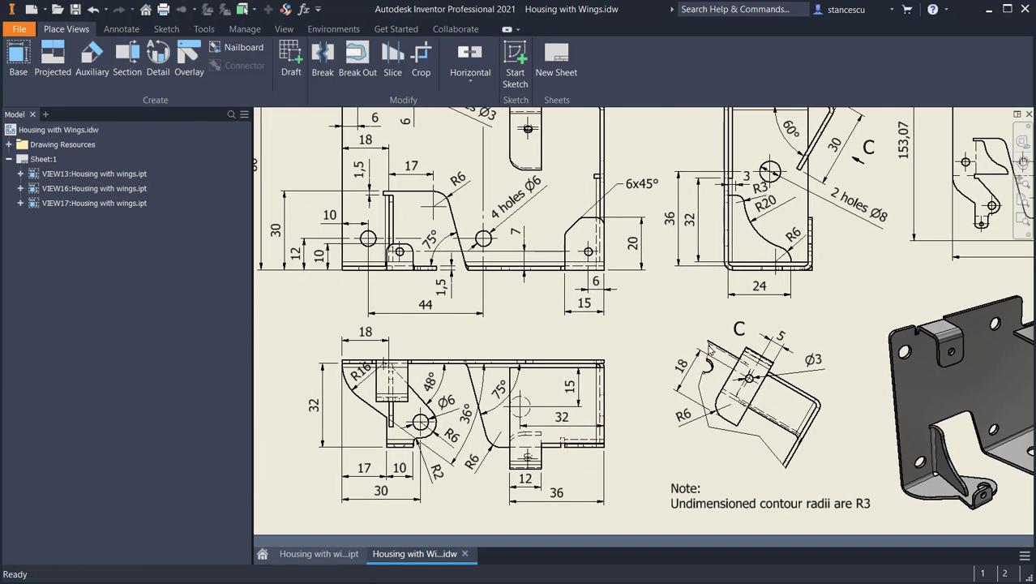
{"action": "mouse_move", "coordinate": [655, 347]}
{"action": "middle_mouse_down"}
{"action": "mouse_move", "coordinate": [710, 406]}
{"action": "mouse_move", "coordinate": [814, 354]}
{"action": "mouse_move", "coordinate": [724, 340]}
{"action": "mouse_move", "coordinate": [585, 340]}
{"action": "middle_mouse_up"}
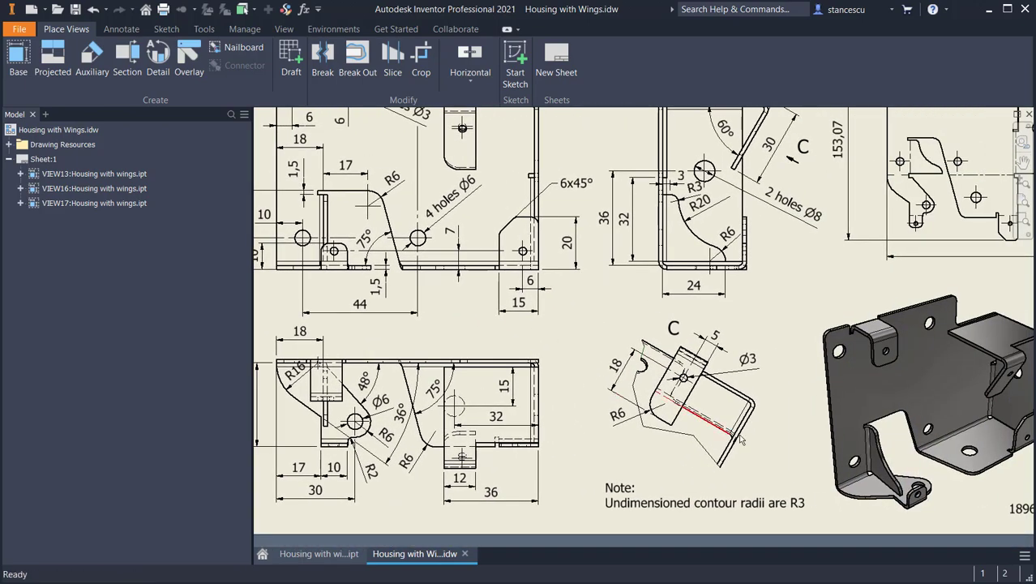
{"action": "middle_click_drag", "start_coordinate": [740, 440], "coordinate": [602, 421]}
{"action": "left_click", "coordinate": [805, 375]}
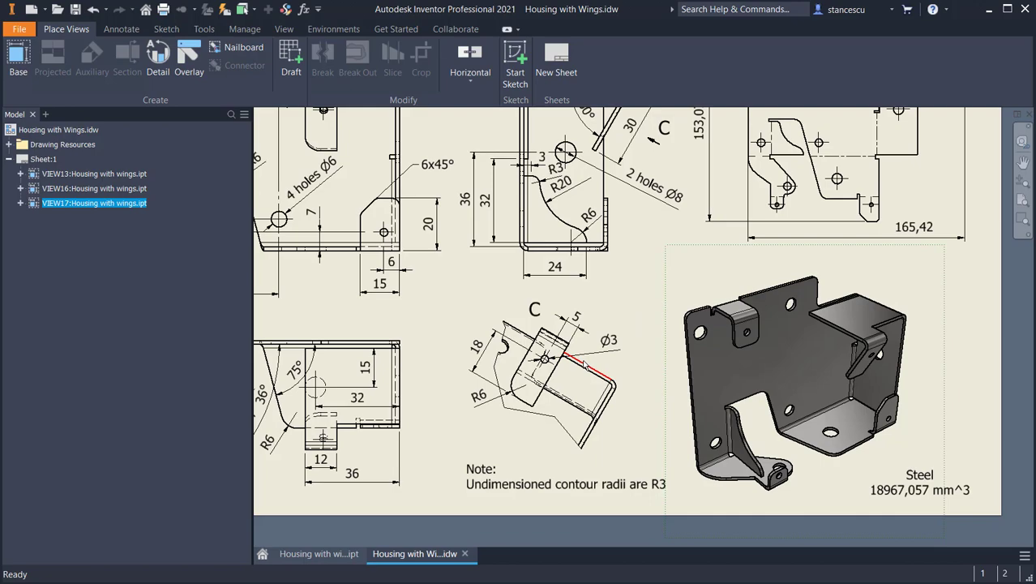
{"action": "key", "text": "F6"}
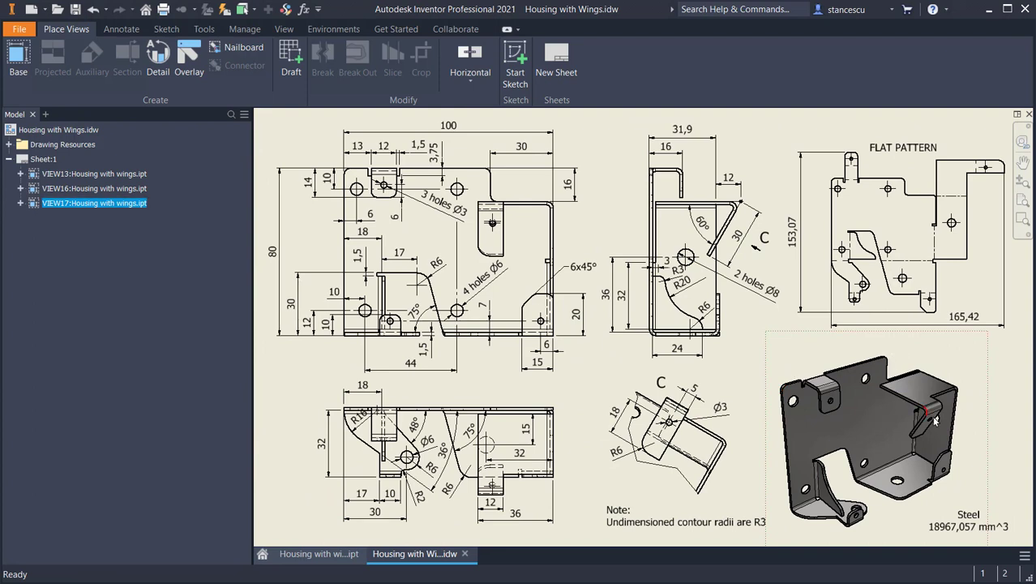
- Create a new sheet metal part from the metric Sheet Metal (mm).ipt template
{"action": "left_click", "coordinate": [525, 270], "text": "ctrl"}
{"action": "key", "text": "ctrl+n"}
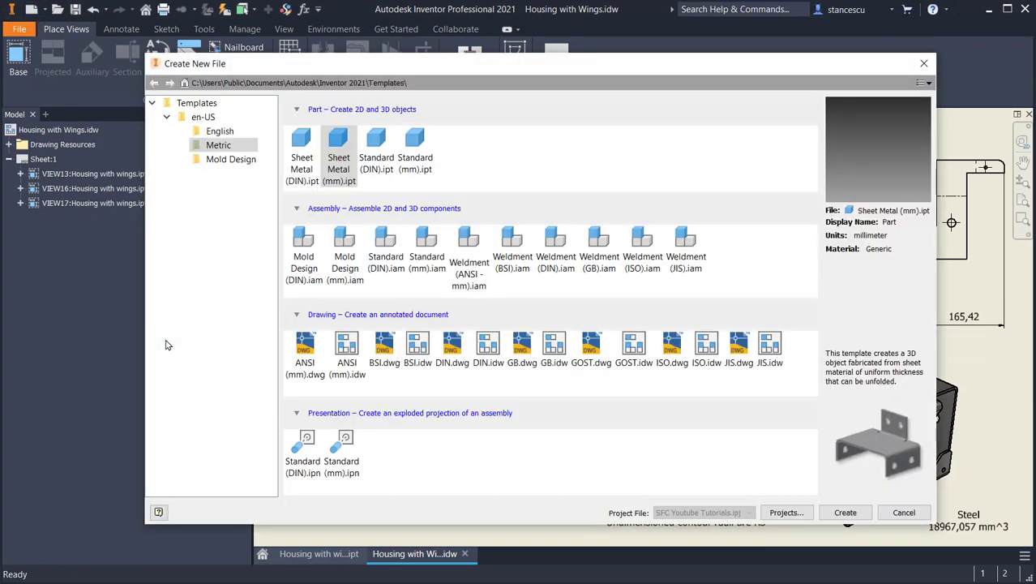
{"action": "double_click", "coordinate": [335, 129]}
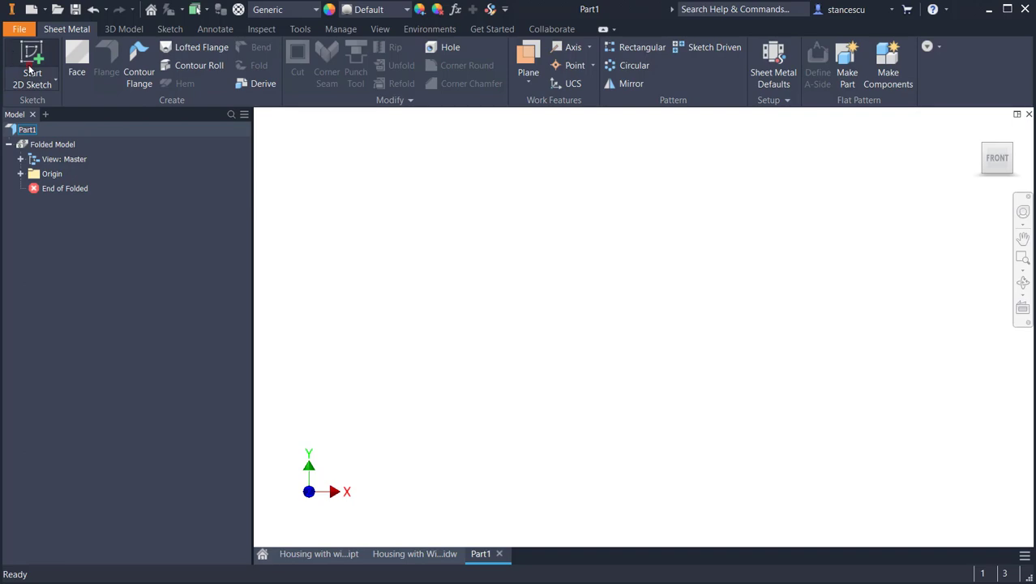
- Start a 2D sketch on the XY plane and draw a rectangle from the origin, about 18 by 11.7 mm
{"action": "left_click", "coordinate": [30, 70]}
{"action": "left_click", "coordinate": [595, 199]}
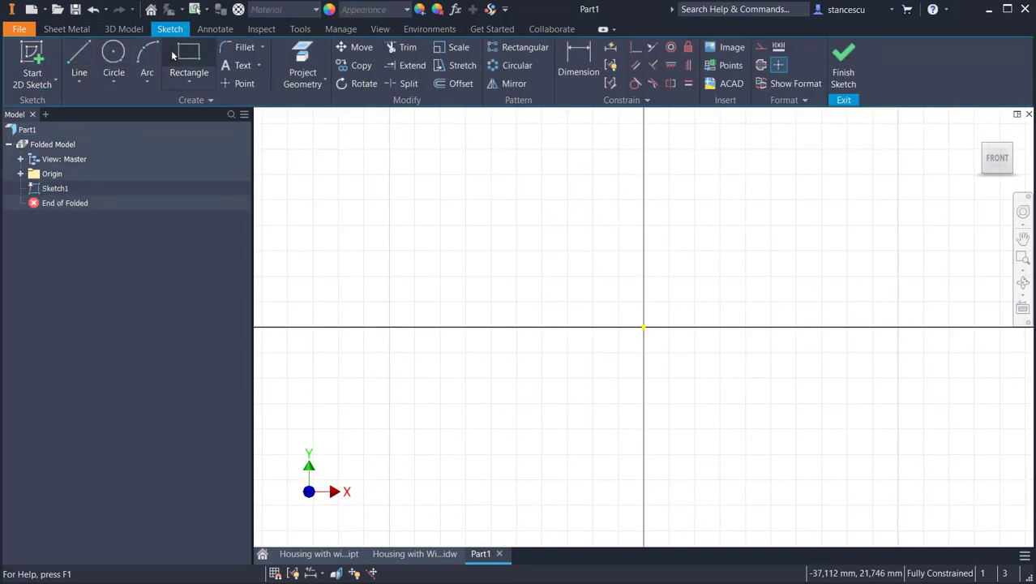
{"action": "left_click", "coordinate": [190, 57]}
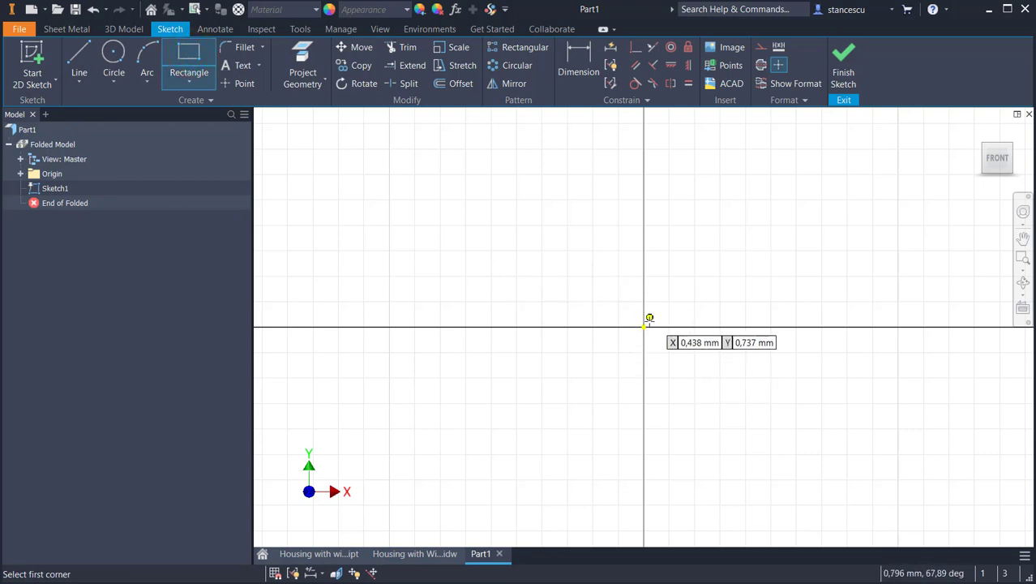
{"action": "left_click", "coordinate": [644, 327]}
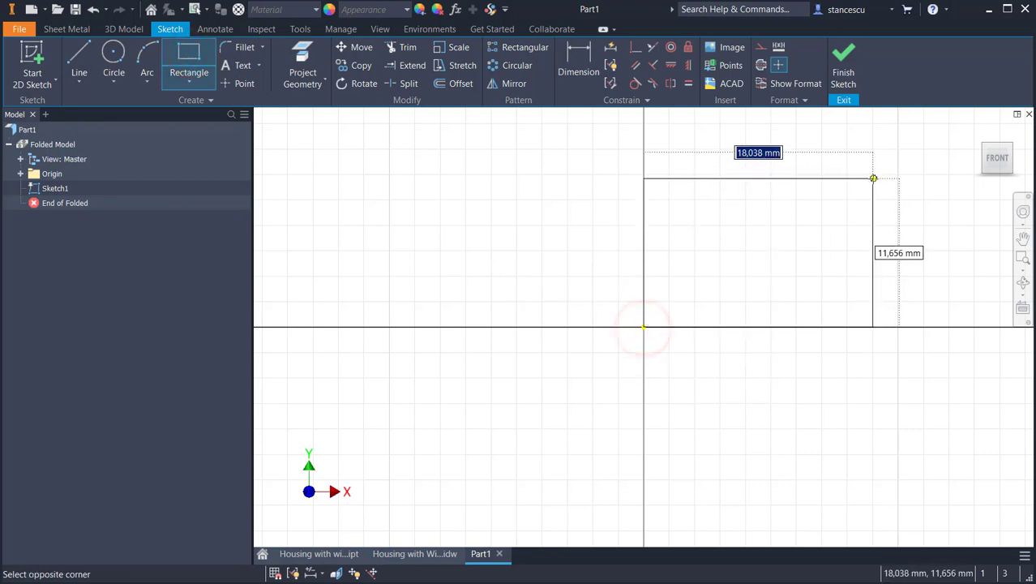
{"action": "left_click", "coordinate": [874, 179]}
- Draw two perpendicular lines forming a notch about 5 mm wide at the rectangle's upper-right corner and trim away the outer corner
{"action": "left_click", "coordinate": [82, 53]}
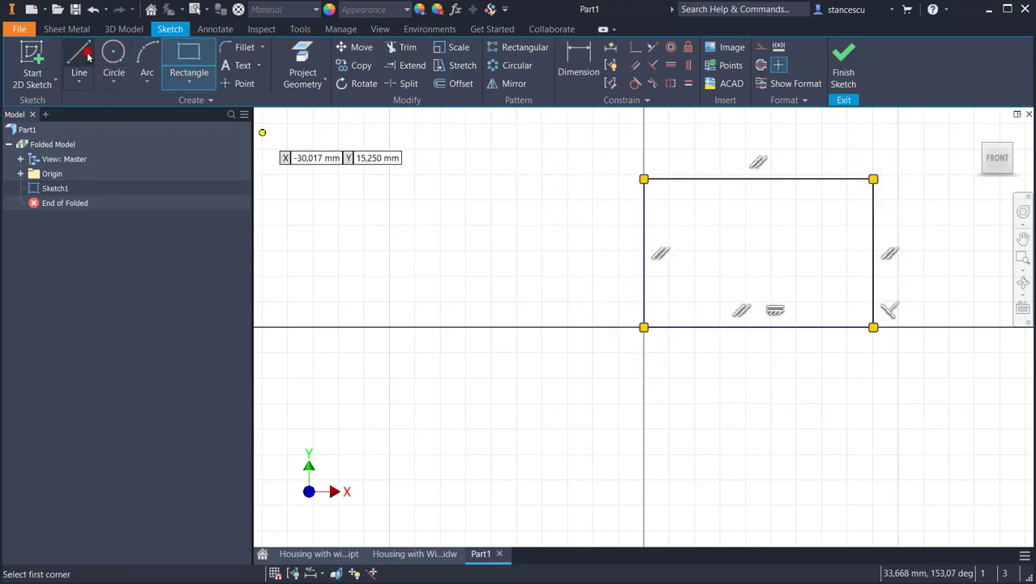
{"action": "left_click", "coordinate": [808, 178]}
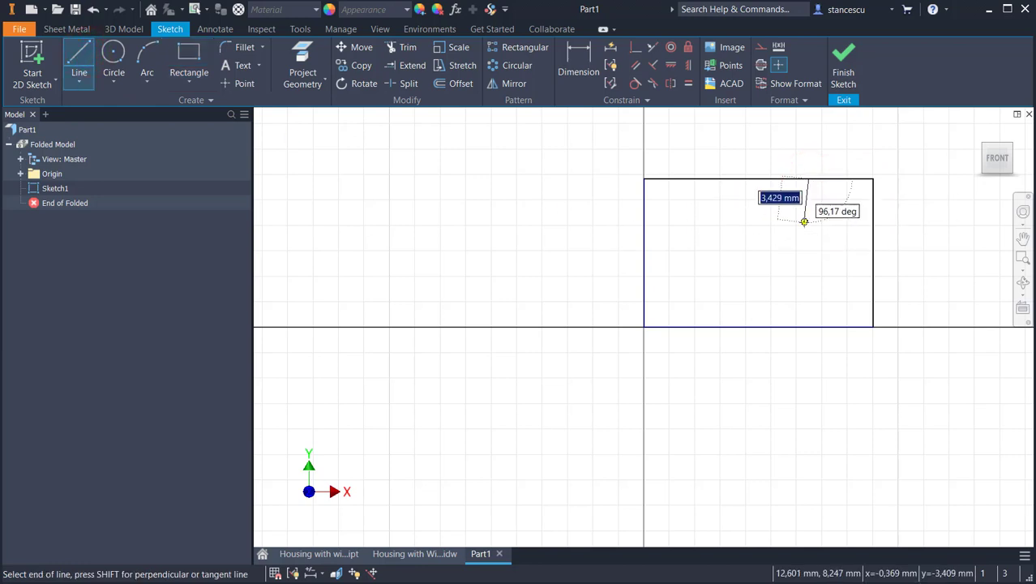
{"action": "left_click", "coordinate": [809, 204]}
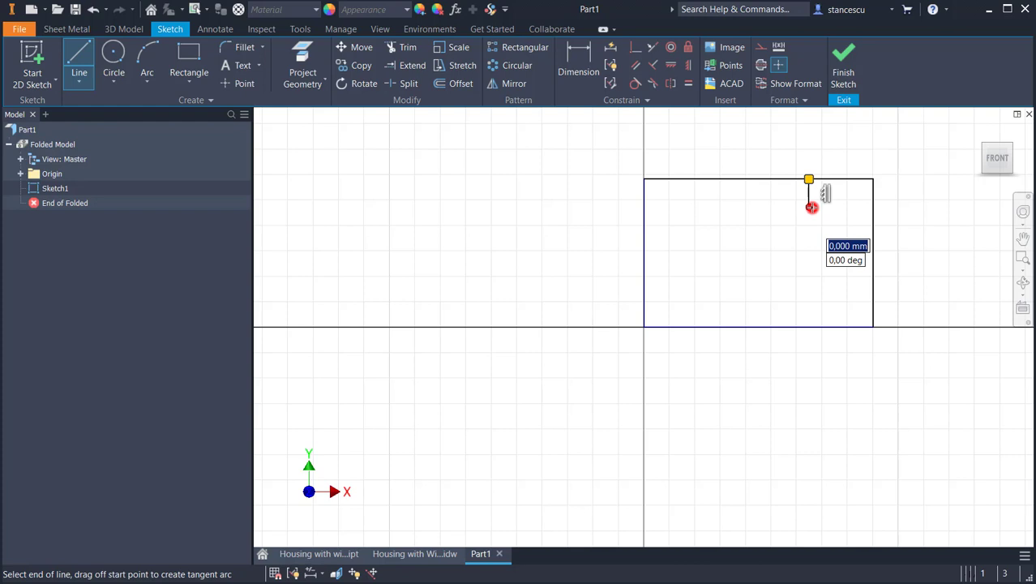
{"action": "left_click", "coordinate": [874, 209]}
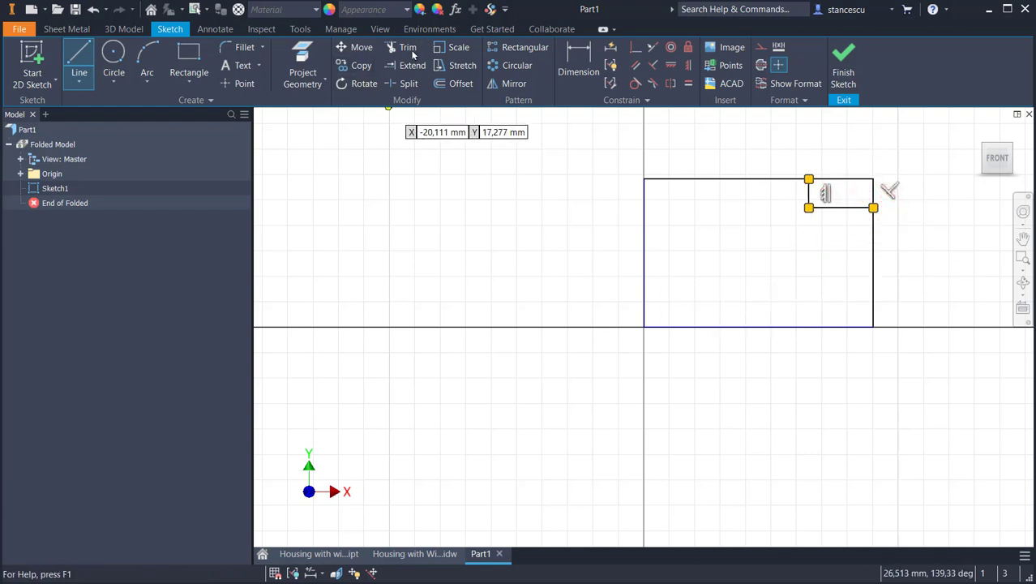
{"action": "left_click", "coordinate": [409, 49]}
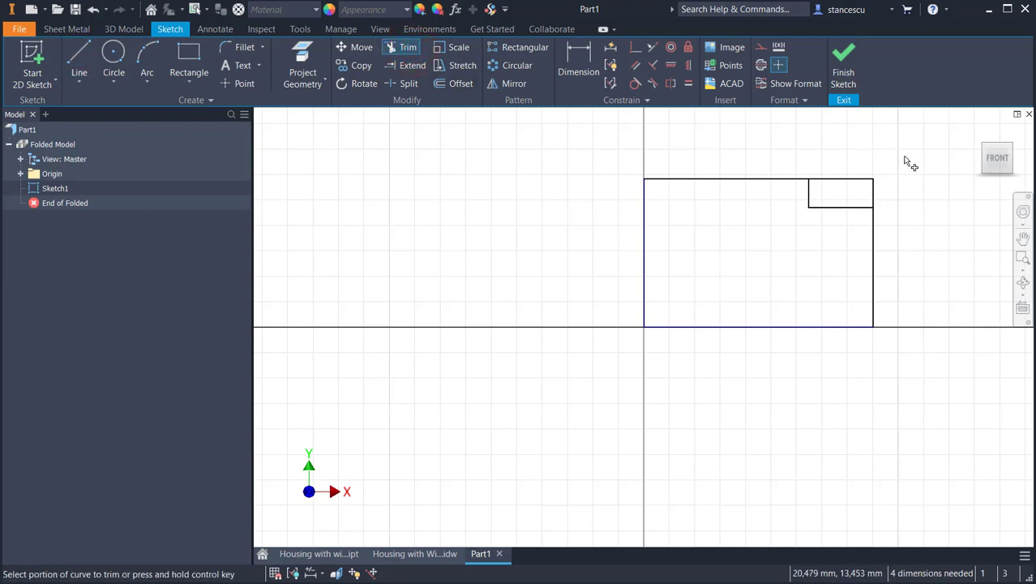
{"action": "mouse_move", "coordinate": [910, 162]}
{"action": "left_mouse_down"}
{"action": "mouse_move", "coordinate": [839, 197]}
{"action": "mouse_move", "coordinate": [820, 169]}
{"action": "left_mouse_up"}
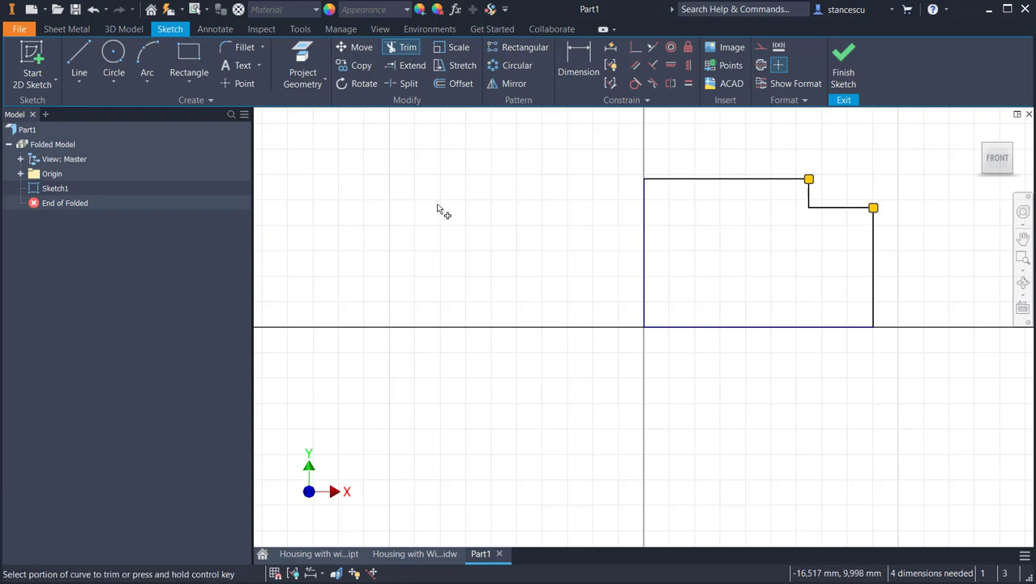
- Dimension the notch's horizontal edge to 30 mm
{"action": "left_click", "coordinate": [575, 59]}
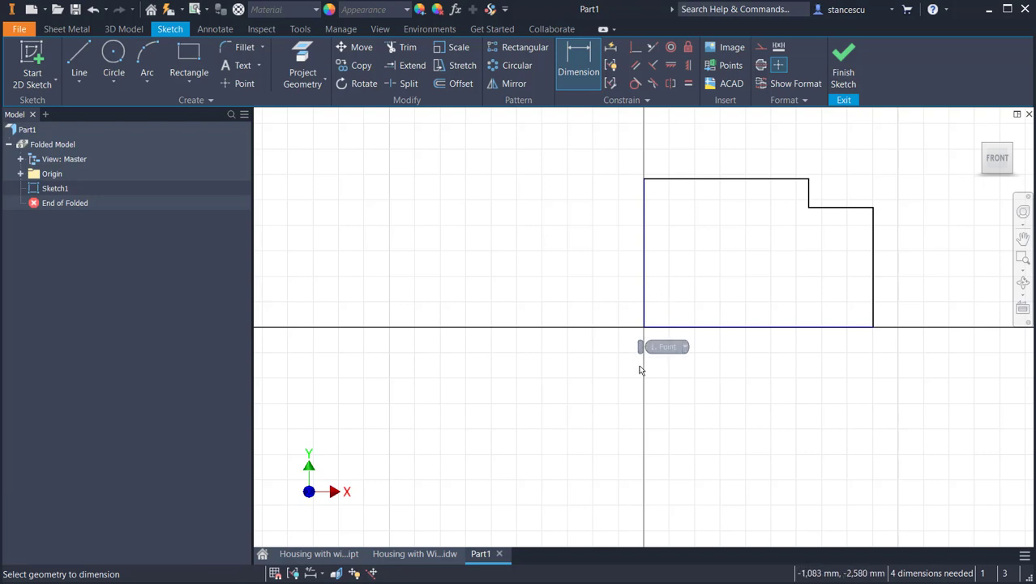
{"action": "left_click", "coordinate": [840, 208]}
{"action": "left_click", "coordinate": [842, 240]}
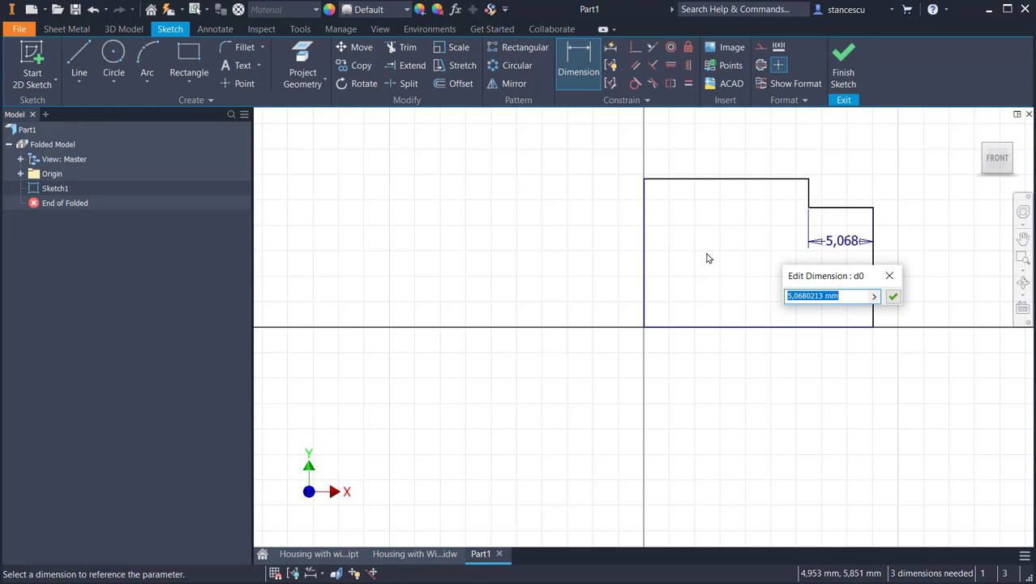
{"action": "type", "text": "30"}
{"action": "key", "text": "Return"}
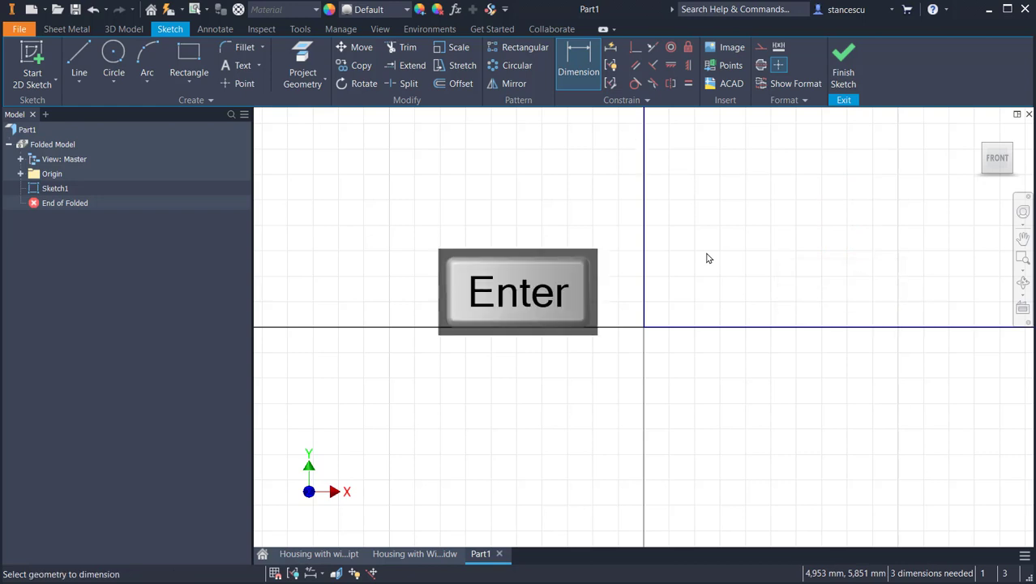
{"action": "key", "text": "Home"}
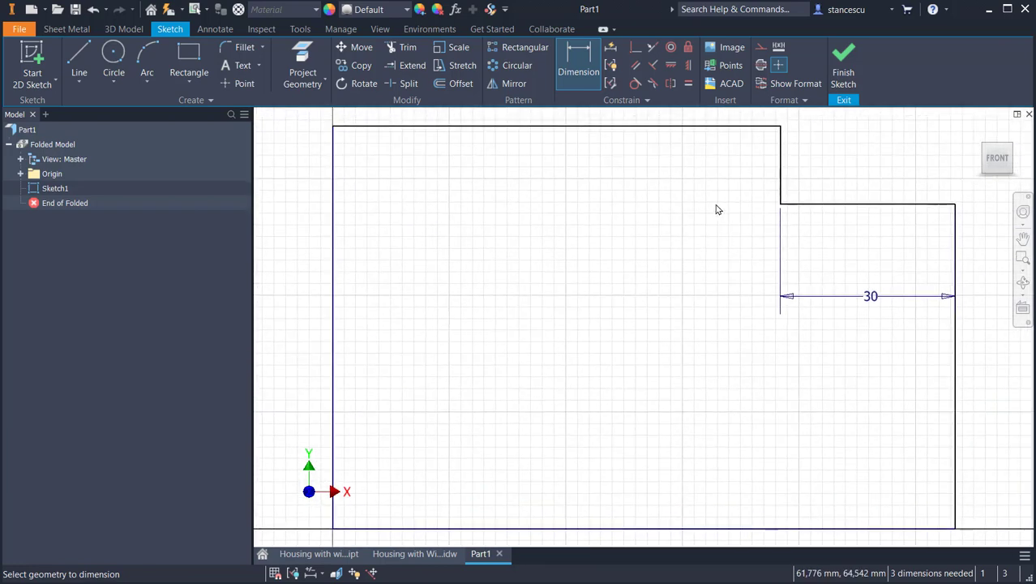
- Dimension the notch's vertical edge to 16 mm
{"action": "left_click", "coordinate": [781, 169]}
{"action": "left_click", "coordinate": [743, 171]}
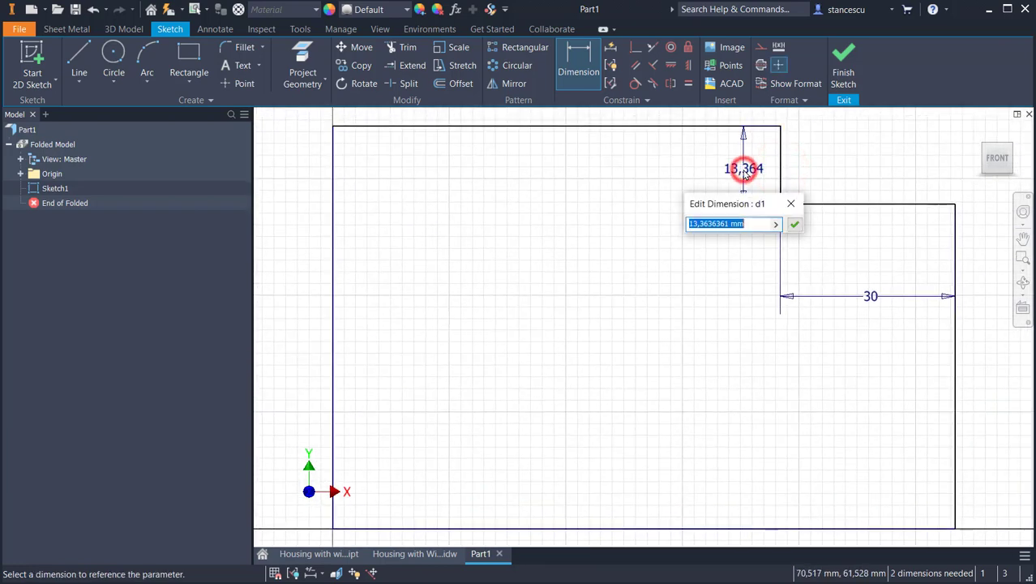
{"action": "type", "text": "16"}
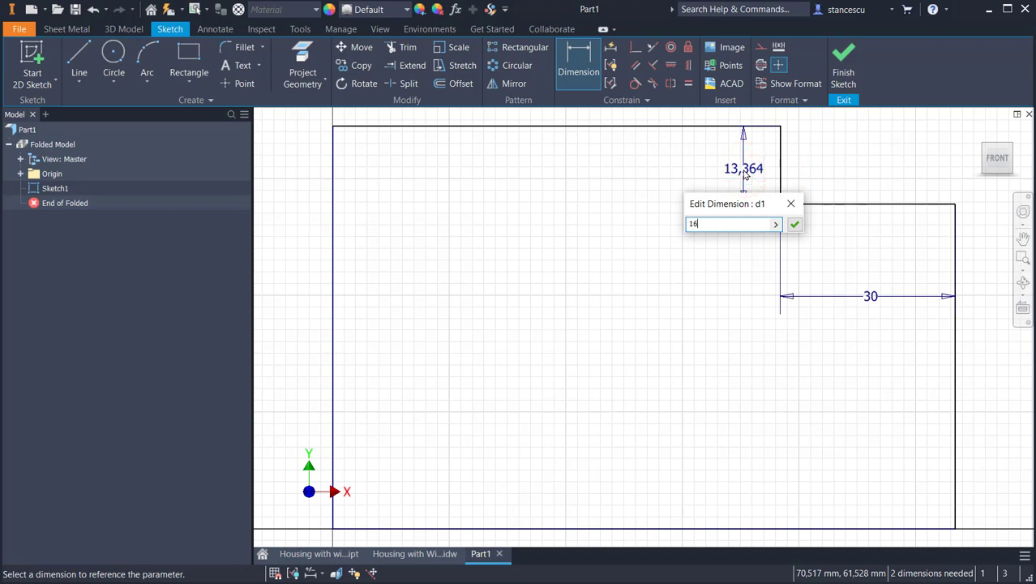
{"action": "key", "text": "Return"}
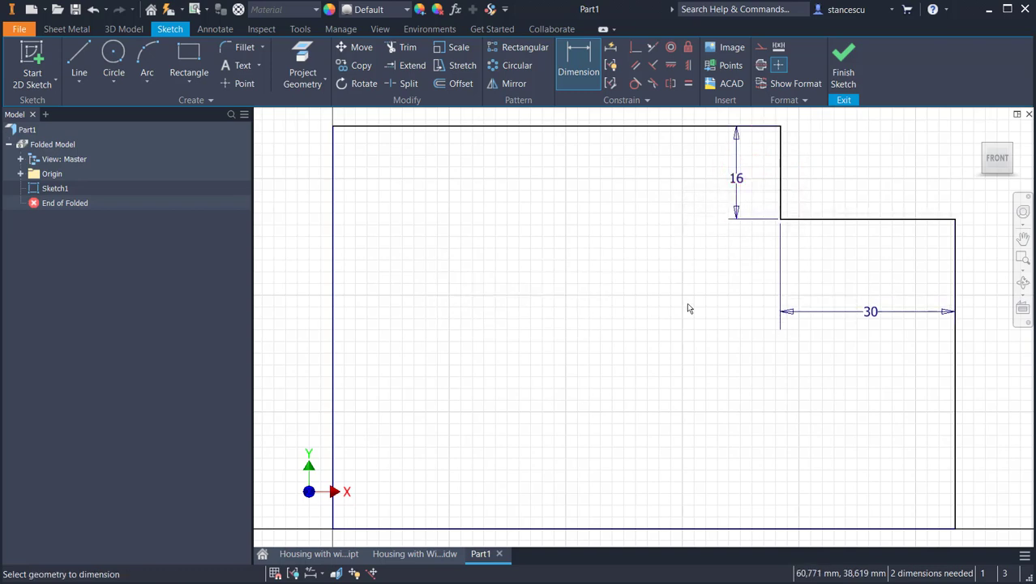
- Dimension the bottom edge of the main face outline to 100 mm
{"action": "middle_click_drag", "start_coordinate": [636, 519], "coordinate": [635, 339]}
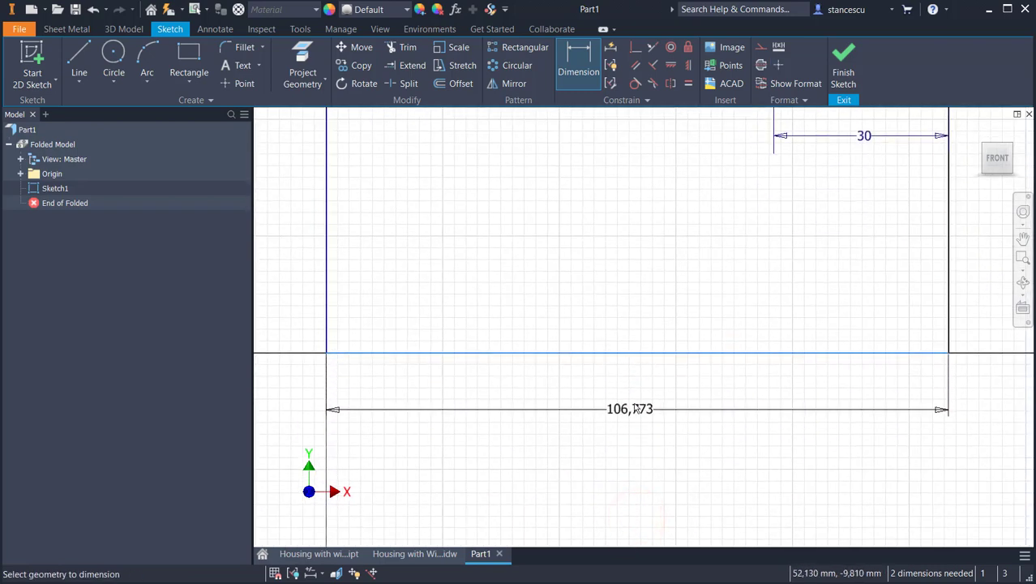
{"action": "left_click", "coordinate": [635, 403]}
{"action": "type", "text": "1"}
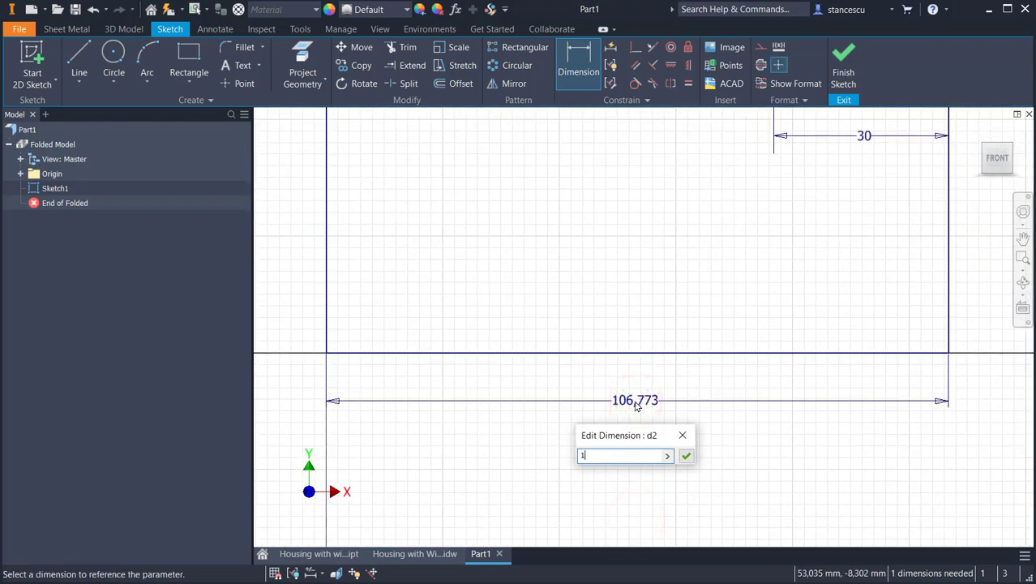
{"action": "type", "text": "00"}
{"action": "key", "text": "Return"}
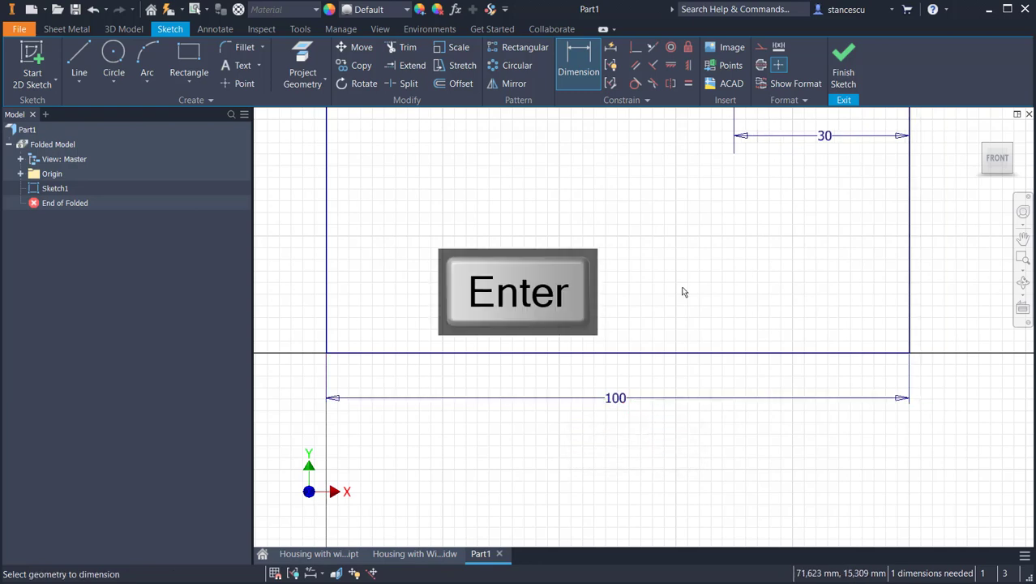
- Dimension the left vertical edge of the outline to 80 mm
{"action": "middle_click_drag", "start_coordinate": [624, 307], "coordinate": [817, 462]}
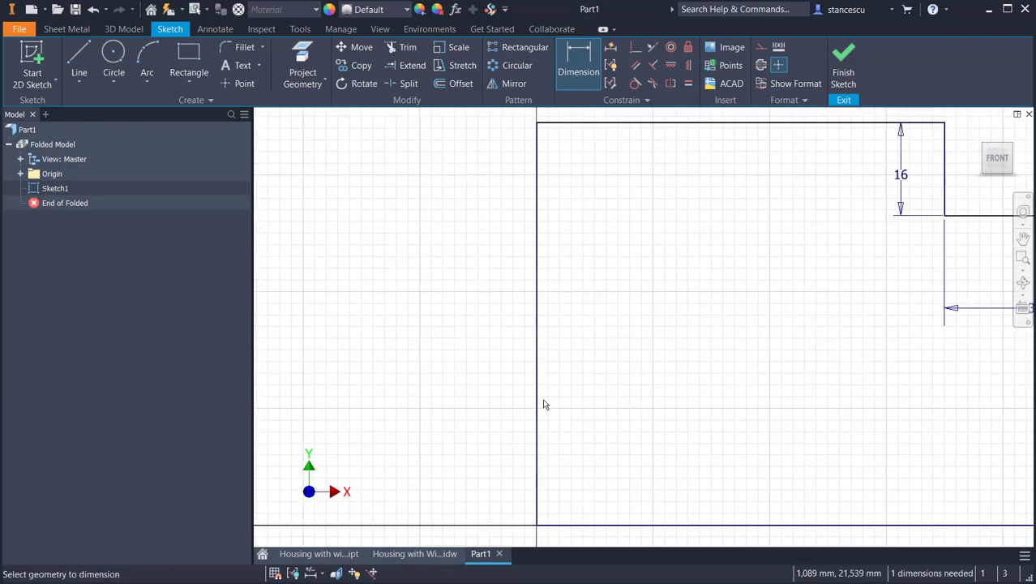
{"action": "left_click", "coordinate": [538, 395]}
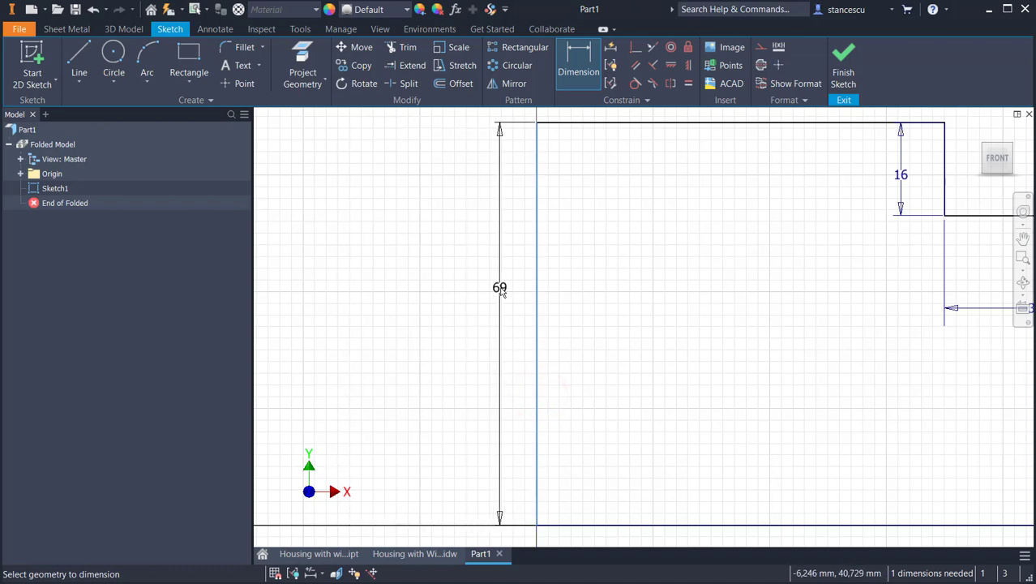
{"action": "left_click", "coordinate": [500, 288]}
{"action": "type", "text": "8"}
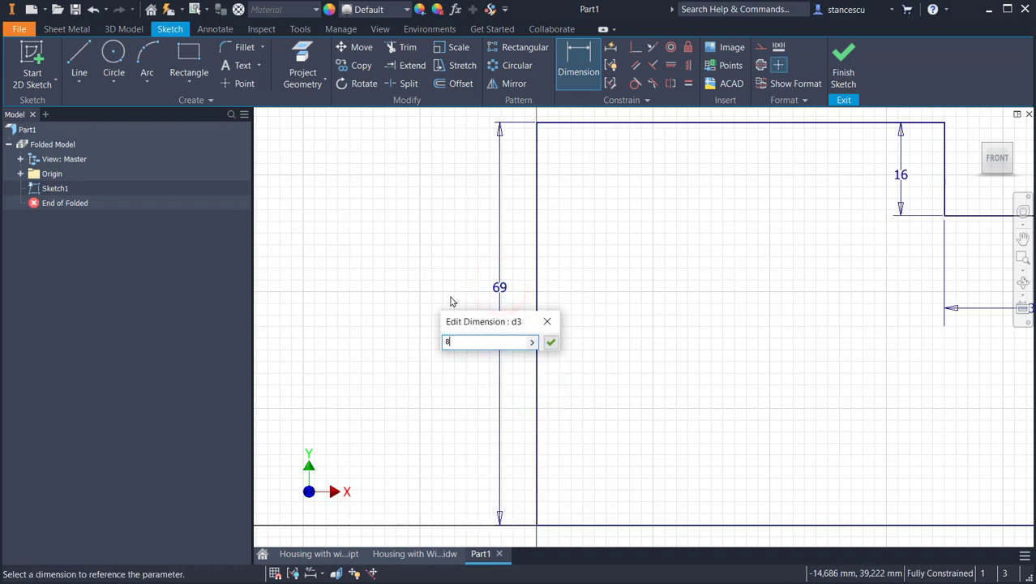
{"action": "type", "text": "0"}
{"action": "key", "text": "Return"}
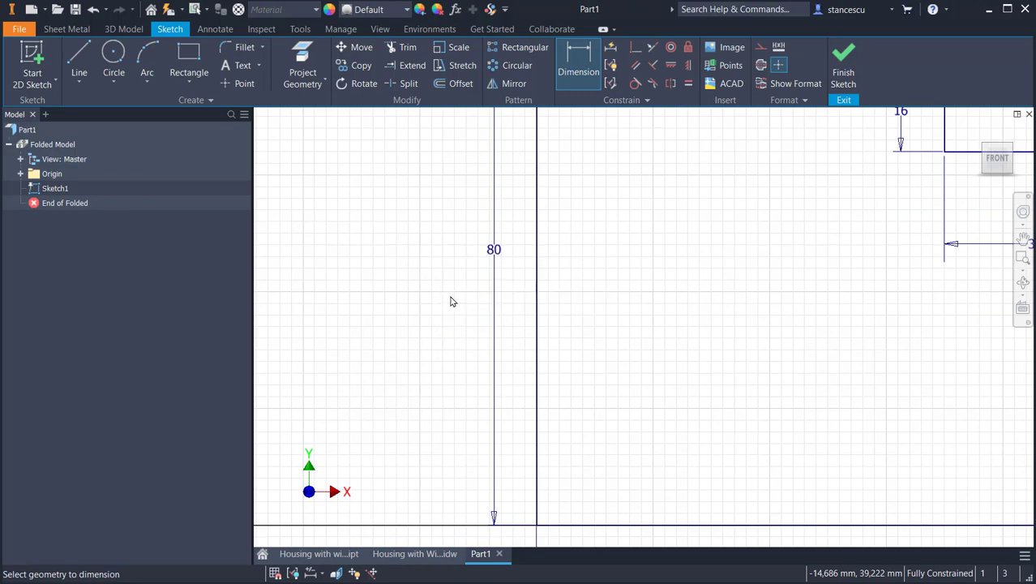
{"action": "key", "text": "Home"}
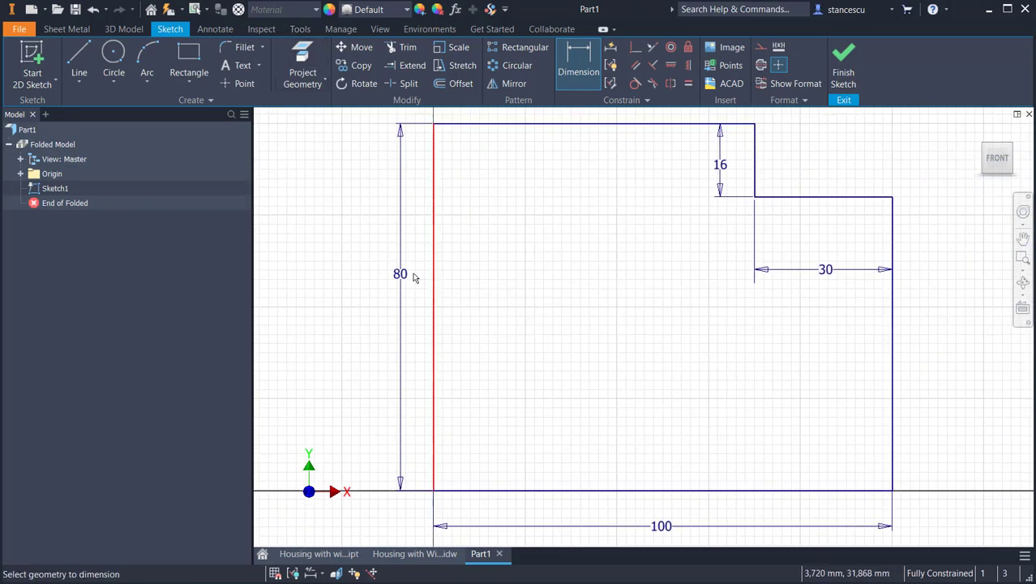
- Draw a cutout profile about 19 mm tall on the bottom edge, with a vertical line, horizontal top, tangent arc and slanted line back down
{"action": "left_click", "coordinate": [79, 55]}
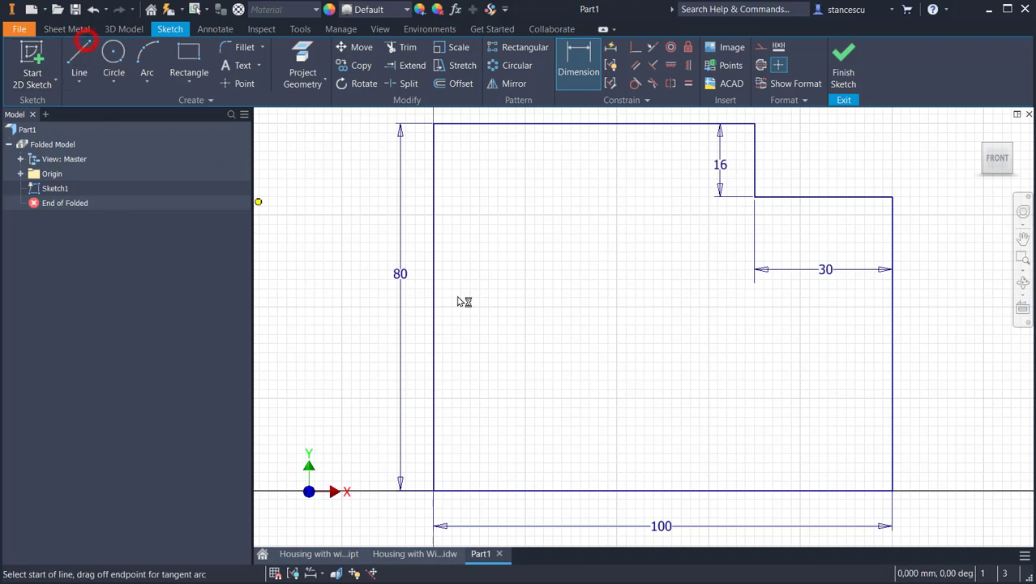
{"action": "scroll", "coordinate": [519, 482], "scroll_direction": "down", "scroll_amount": 2}
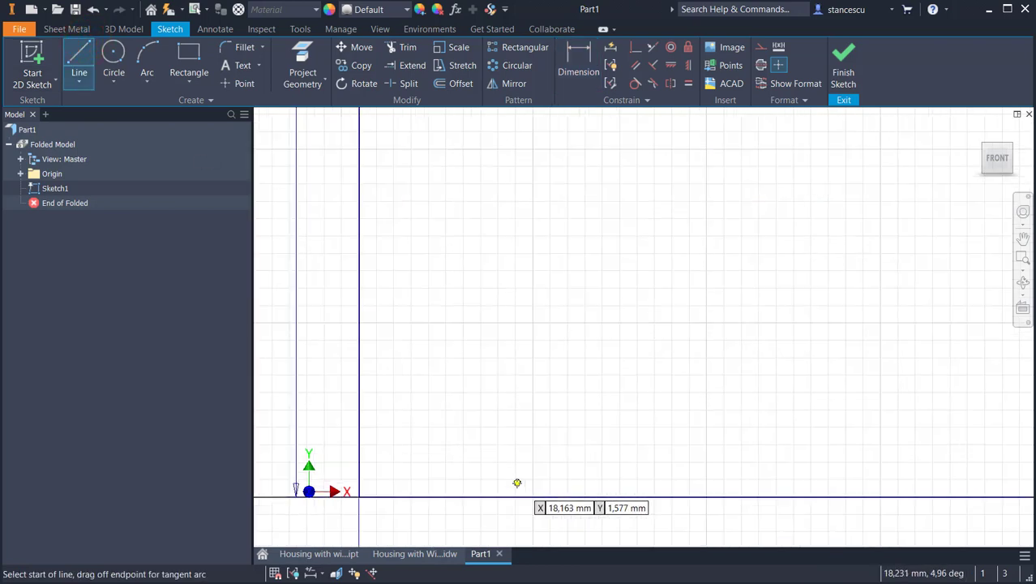
{"action": "middle_click_drag", "start_coordinate": [523, 472], "coordinate": [514, 372]}
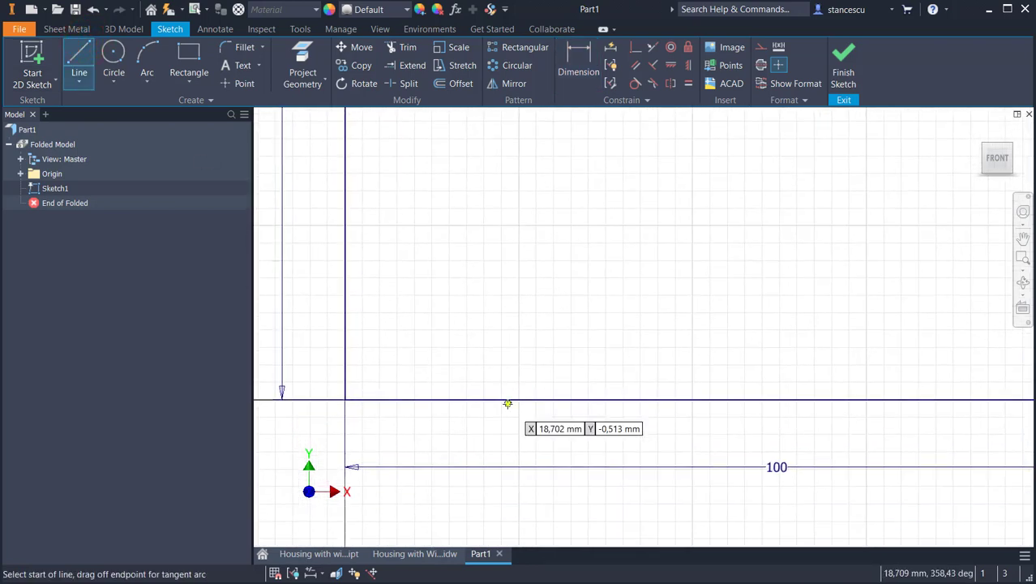
{"action": "left_click", "coordinate": [507, 399]}
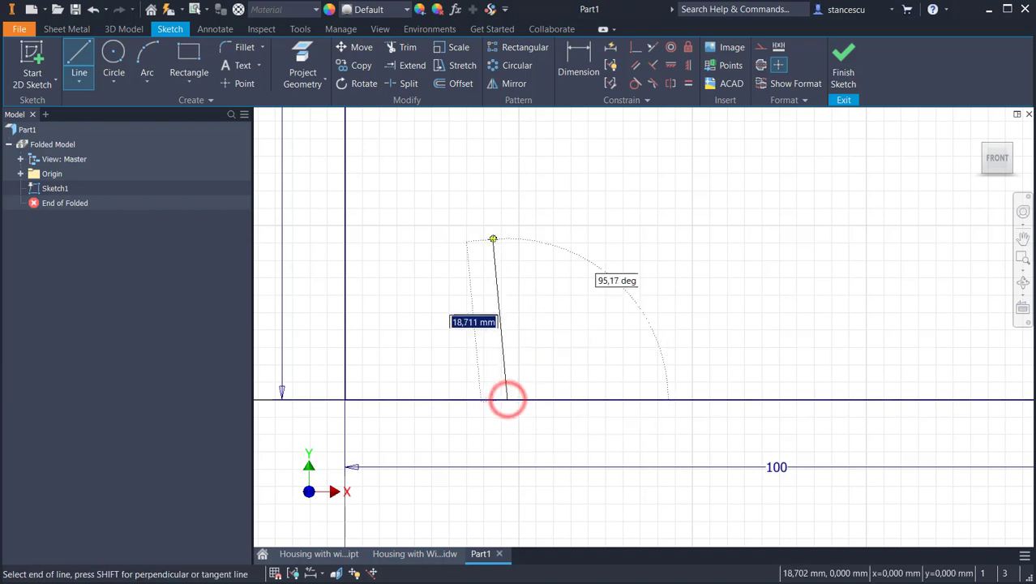
{"action": "left_click", "coordinate": [508, 232]}
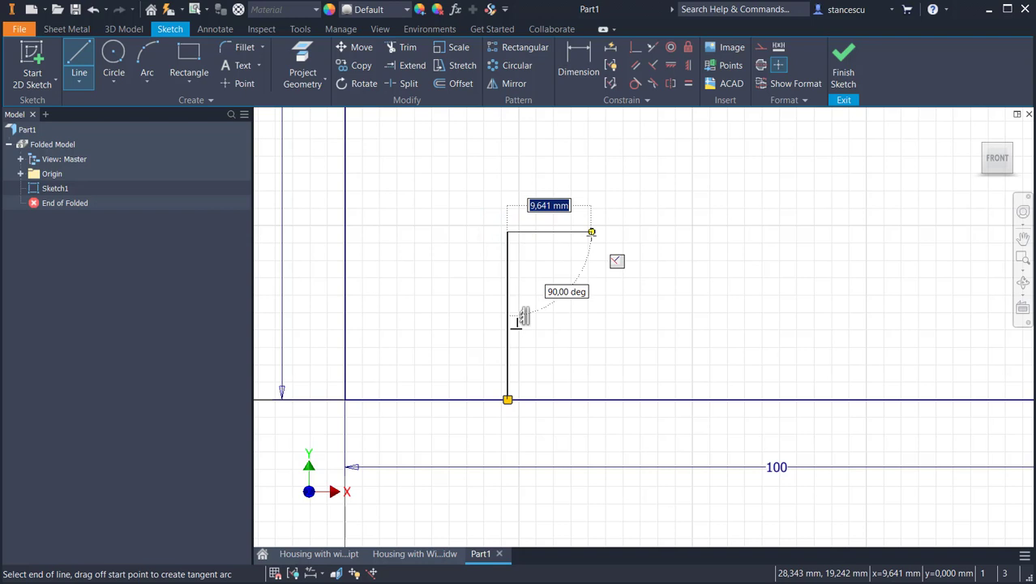
{"action": "left_click", "coordinate": [592, 232]}
{"action": "left_click_drag", "start_coordinate": [592, 232], "coordinate": [626, 260]}
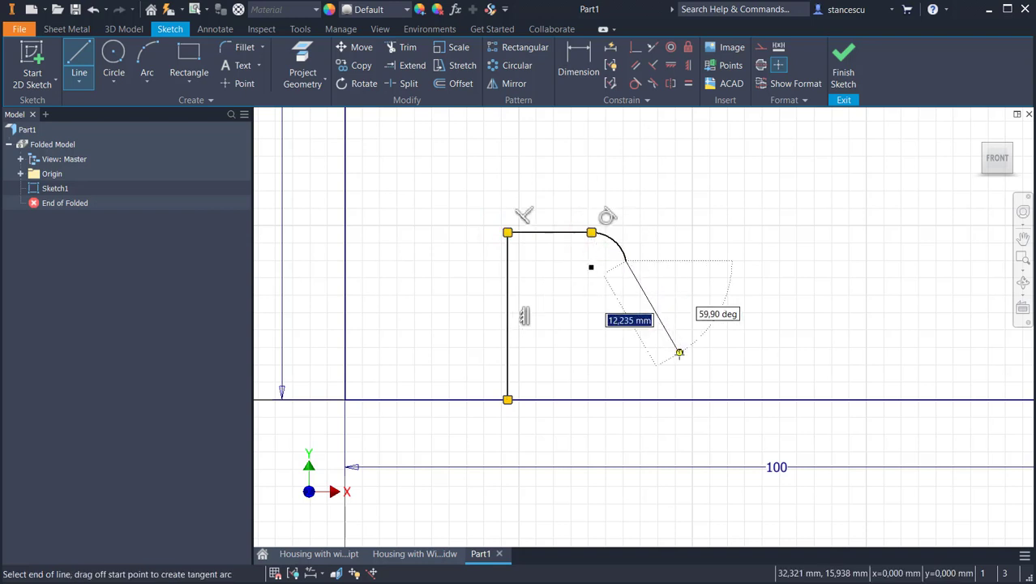
{"action": "double_click", "coordinate": [648, 399]}
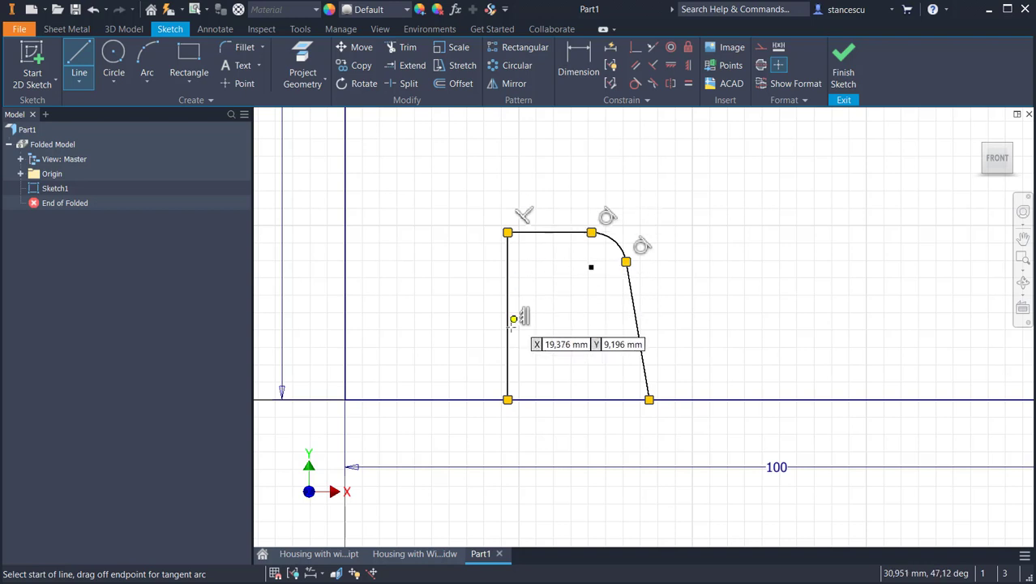
- Dimension the cutout's height between its top line and the outline's bottom edge to 30 mm
{"action": "left_click", "coordinate": [579, 65]}
{"action": "left_click", "coordinate": [527, 233]}
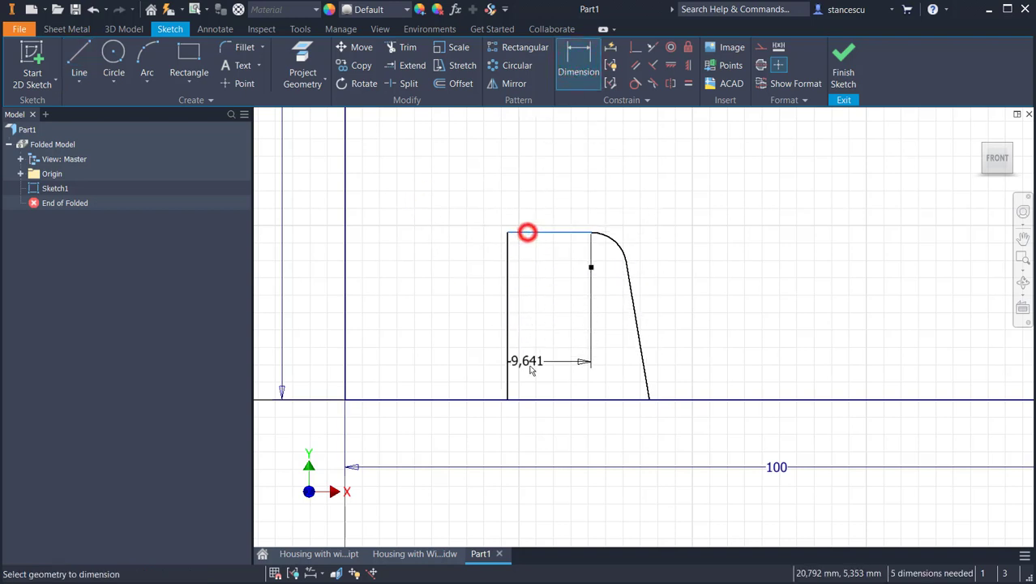
{"action": "left_click", "coordinate": [520, 401]}
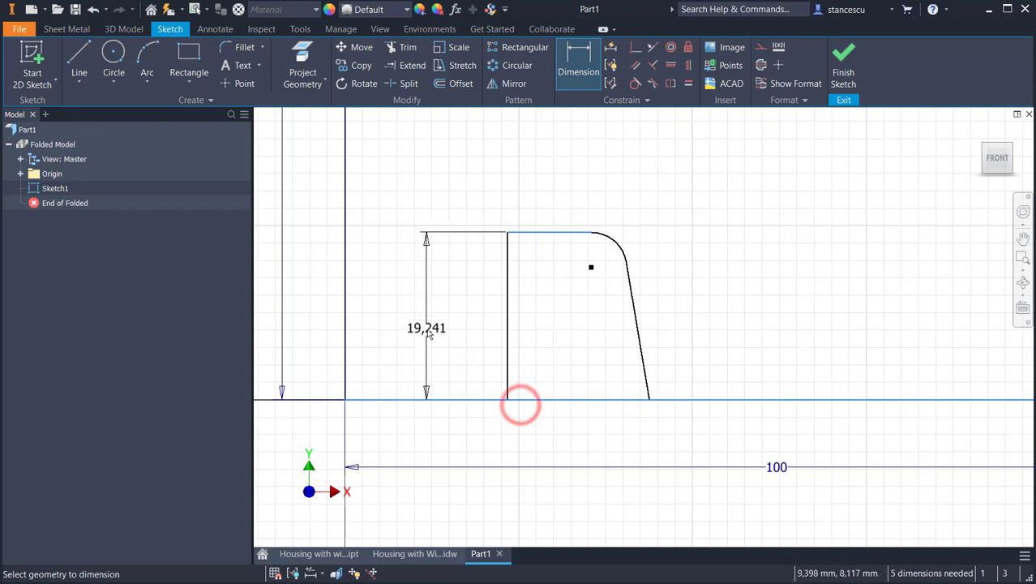
{"action": "left_click", "coordinate": [438, 338]}
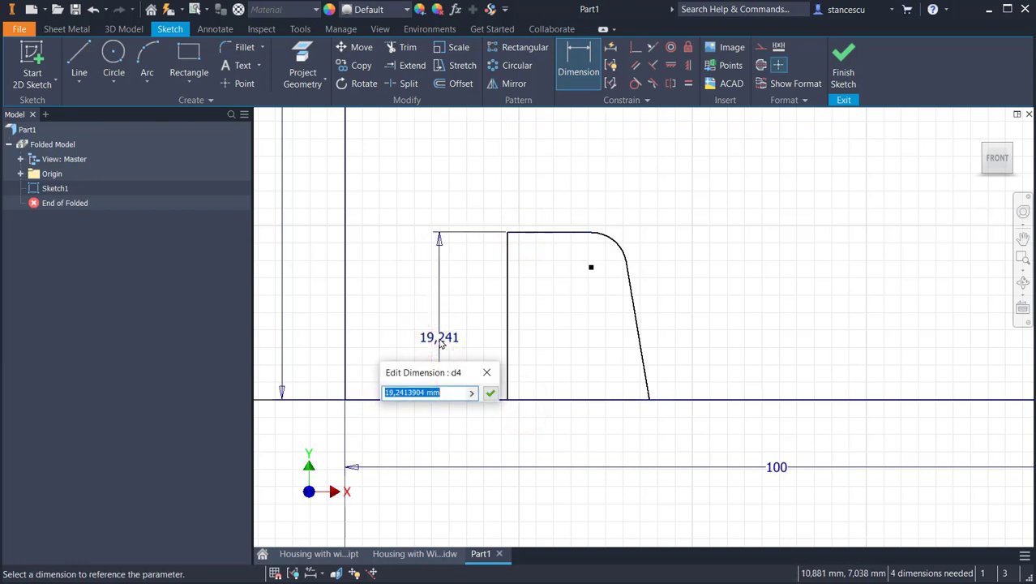
{"action": "type", "text": "30"}
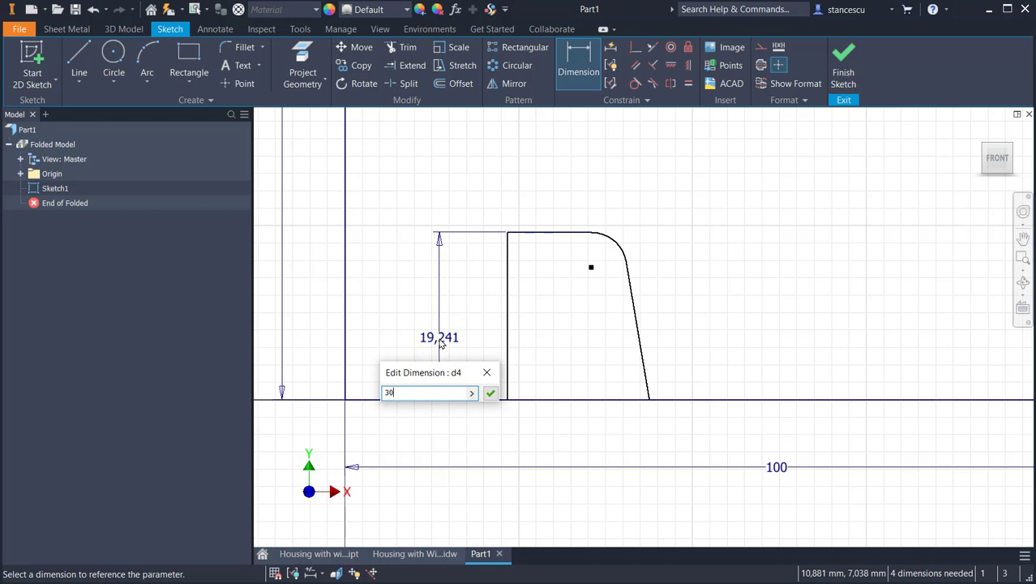
{"action": "key", "text": "Return"}
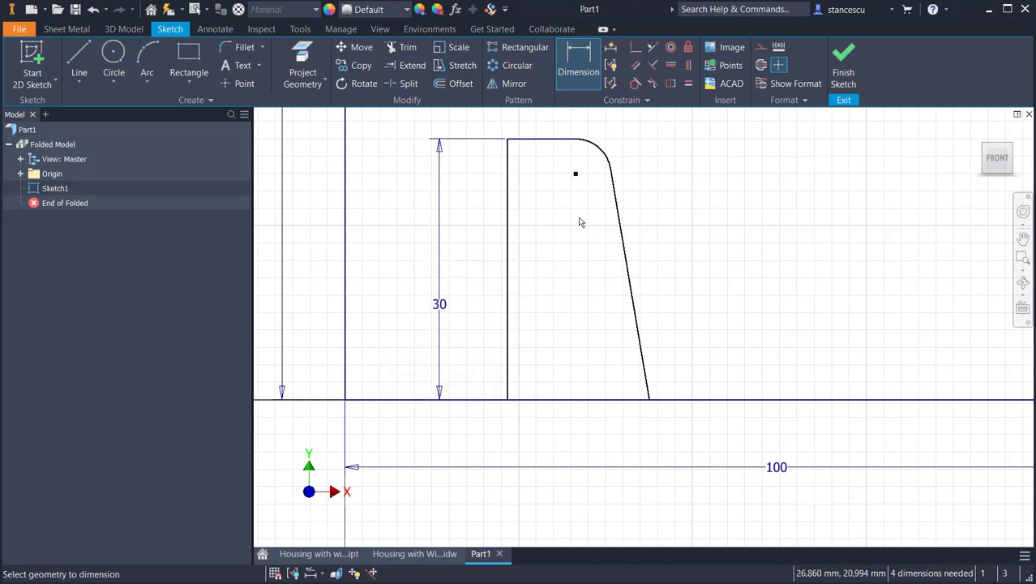
- Dimension the distance from the outline's left edge to the cutout's vertical line to 18 mm
{"action": "middle_click_drag", "start_coordinate": [561, 268], "coordinate": [594, 361]}
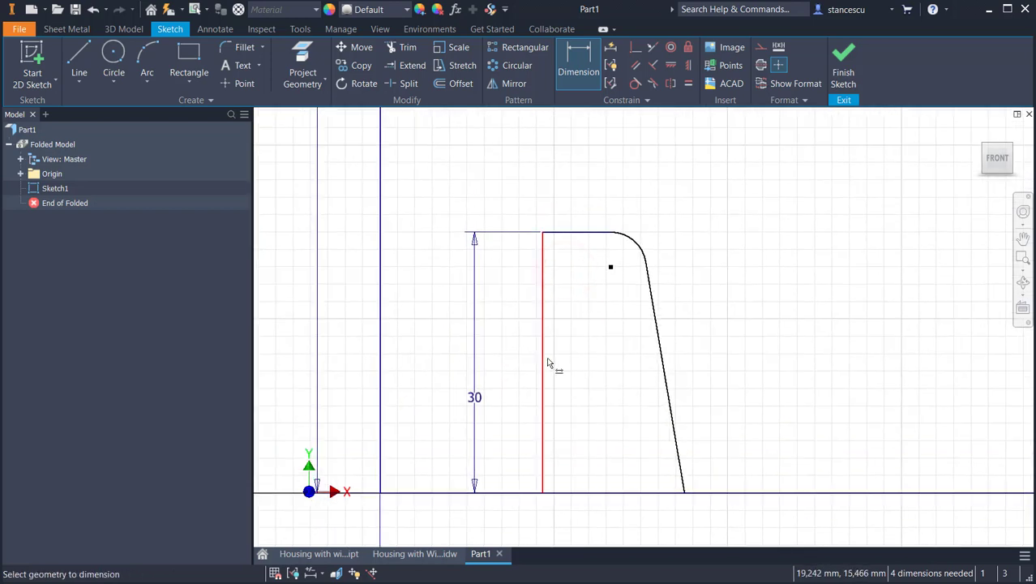
{"action": "left_click", "coordinate": [543, 362]}
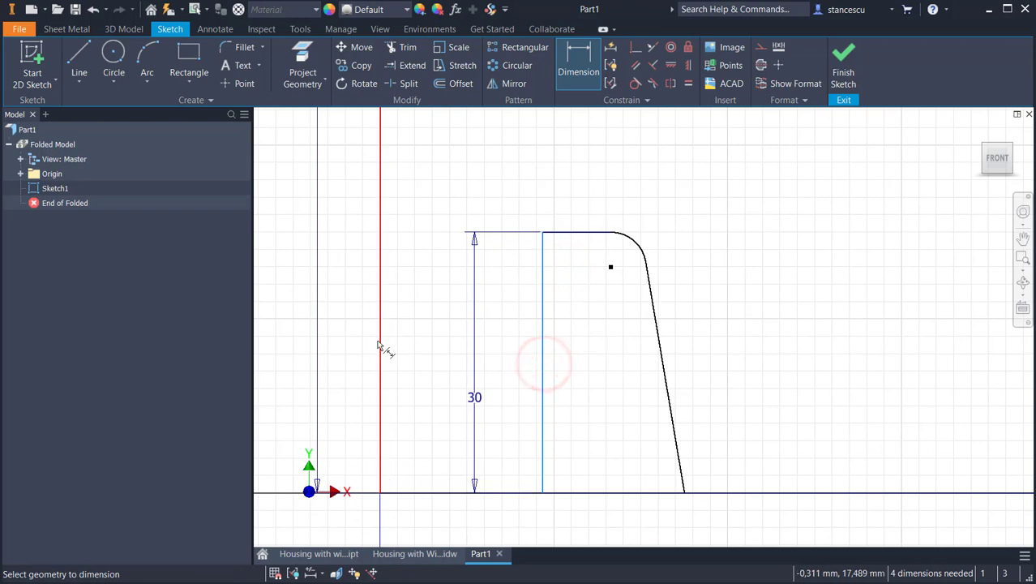
{"action": "left_click", "coordinate": [378, 340]}
{"action": "left_click", "coordinate": [464, 159]}
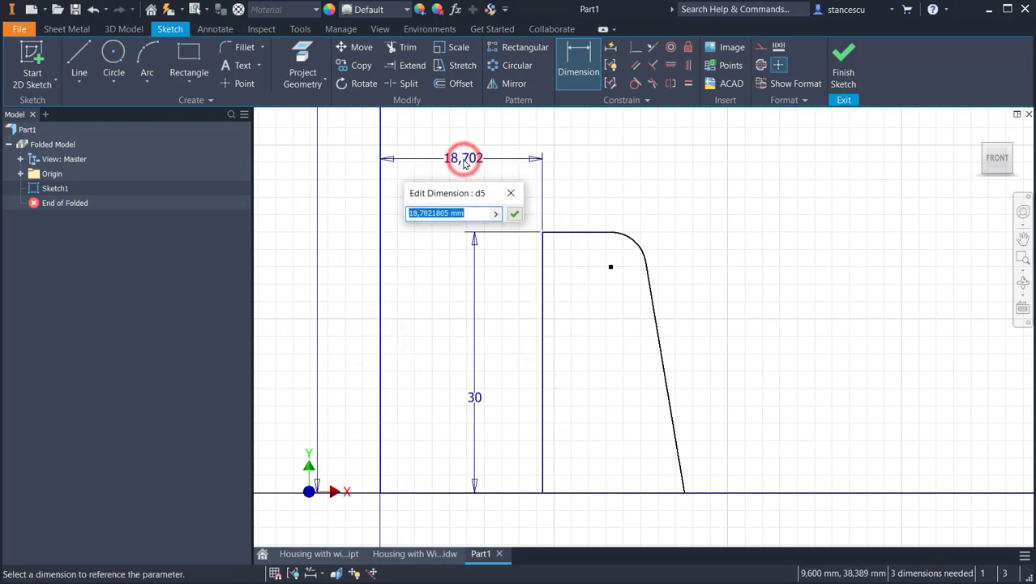
{"action": "type", "text": "18"}
{"action": "key", "text": "Return"}
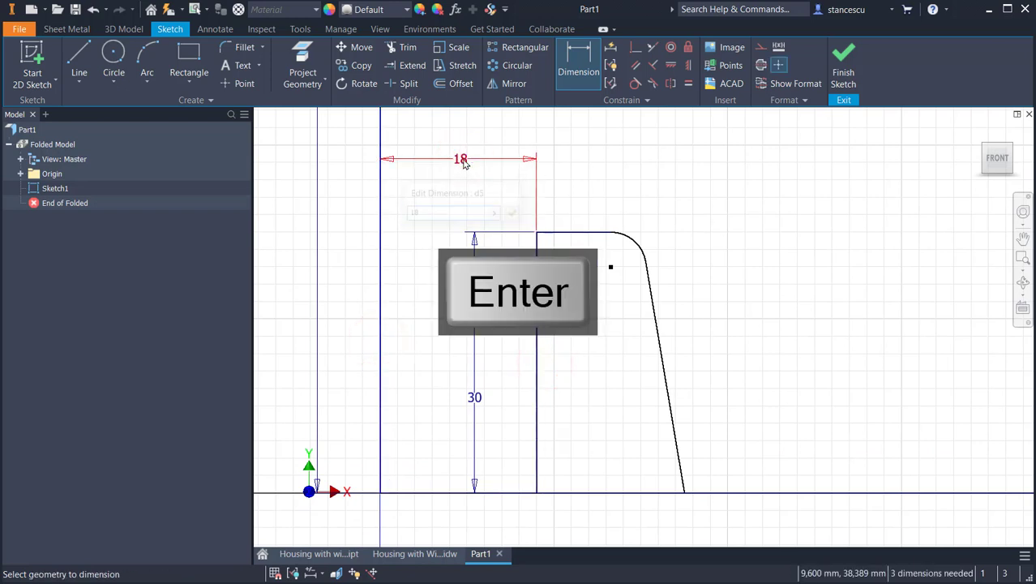
- Dimension the horizontal distance from the cutout's vertical line to the arc's centre to 17 mm
{"action": "left_click", "coordinate": [637, 242]}
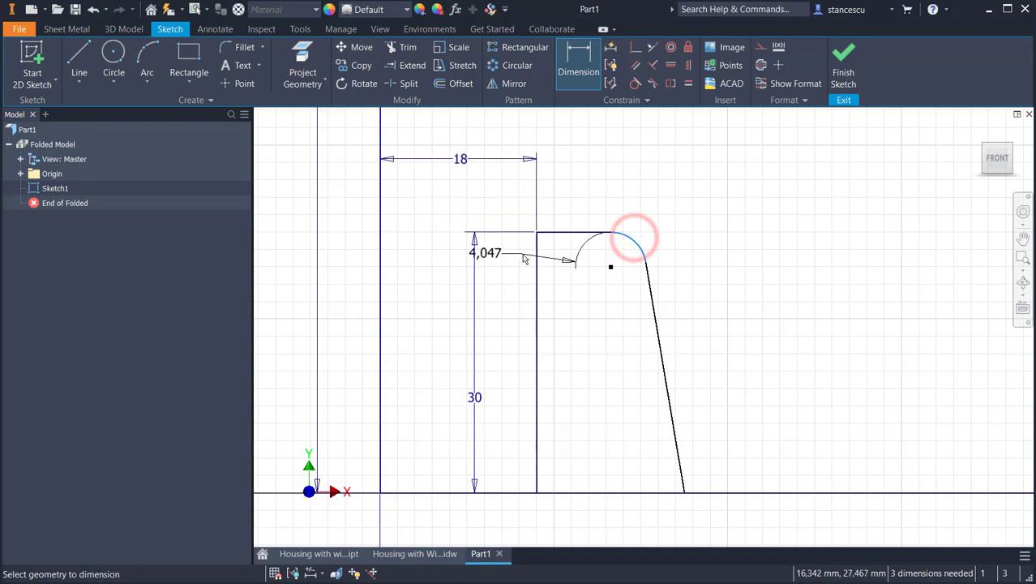
{"action": "left_click", "coordinate": [537, 284]}
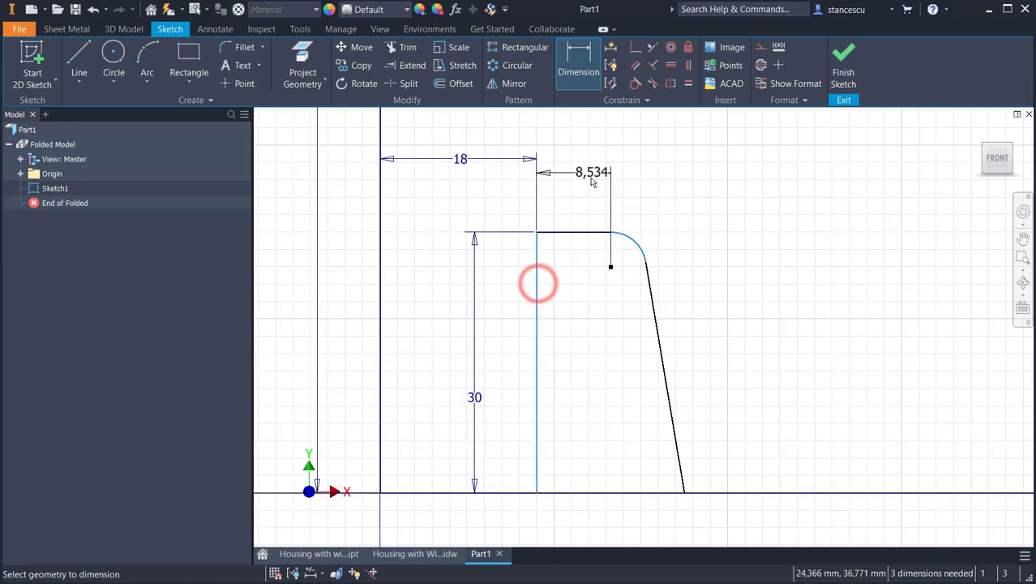
{"action": "left_click", "coordinate": [585, 175]}
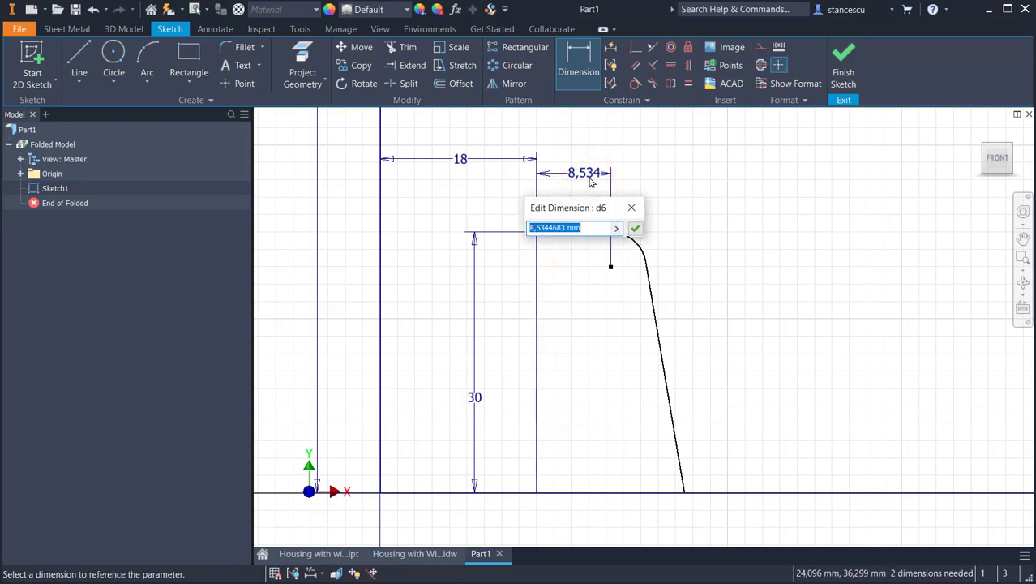
{"action": "type", "text": "17"}
{"action": "key", "text": "Return"}
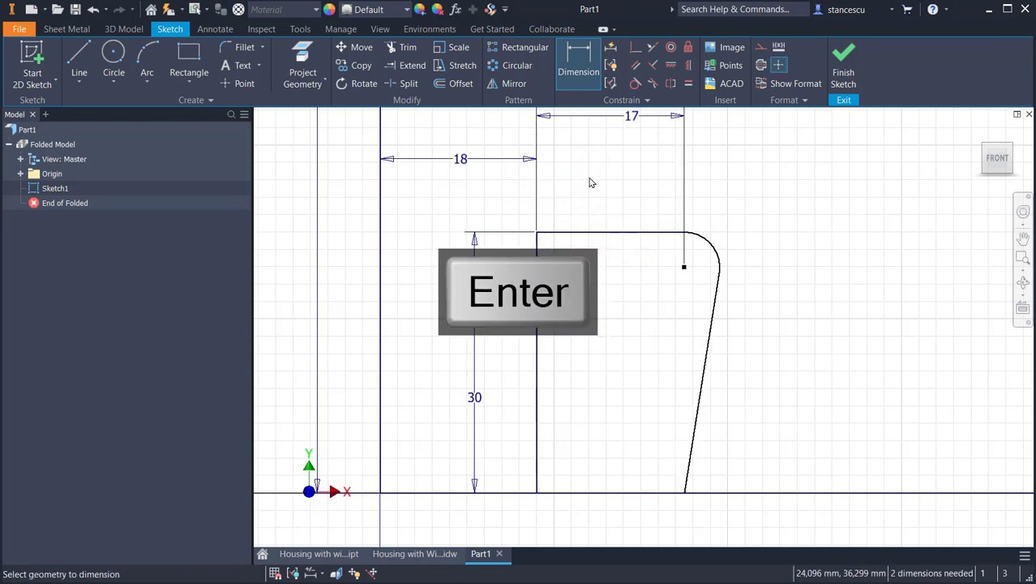
- Dimension the radius of the cutout's corner arc to 6 mm
{"action": "left_click", "coordinate": [718, 247]}
{"action": "left_click", "coordinate": [763, 203]}
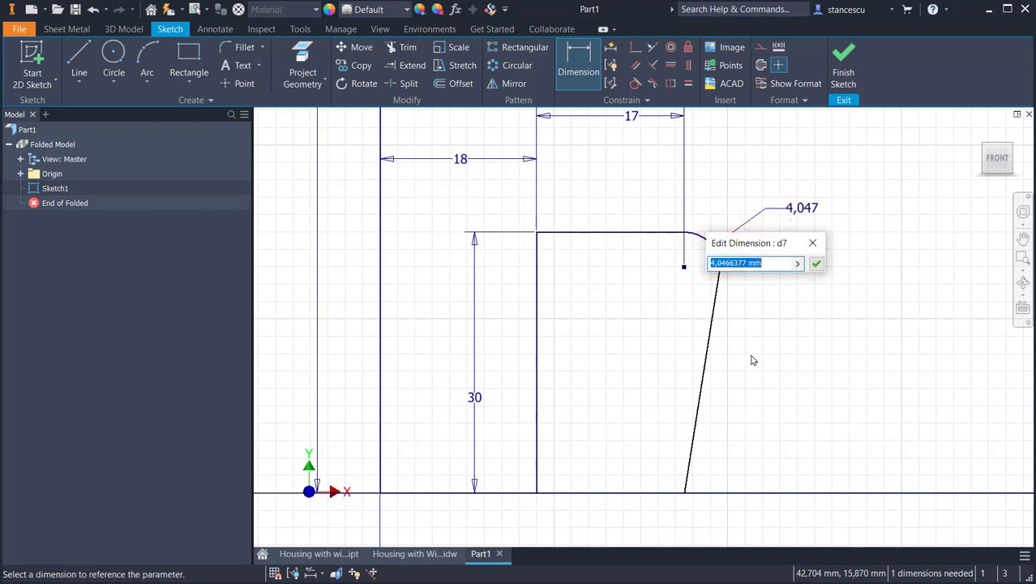
{"action": "type", "text": "6"}
{"action": "key", "text": "Return"}
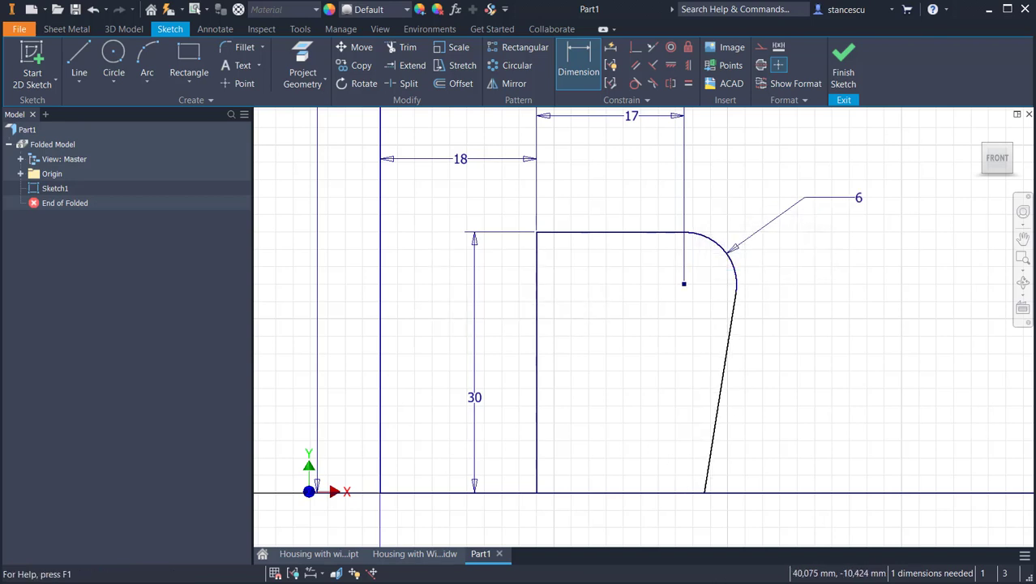
- Dimension the angle between the cutout's slanted line and the bottom edge to 75 degrees
{"action": "left_click", "coordinate": [712, 428]}
{"action": "left_click", "coordinate": [644, 492]}
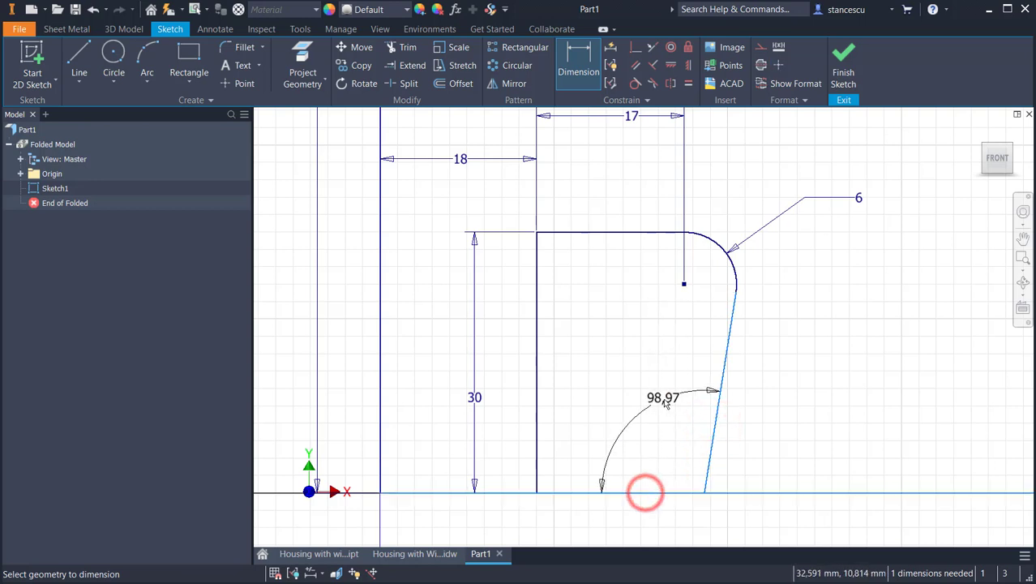
{"action": "left_click", "coordinate": [651, 403]}
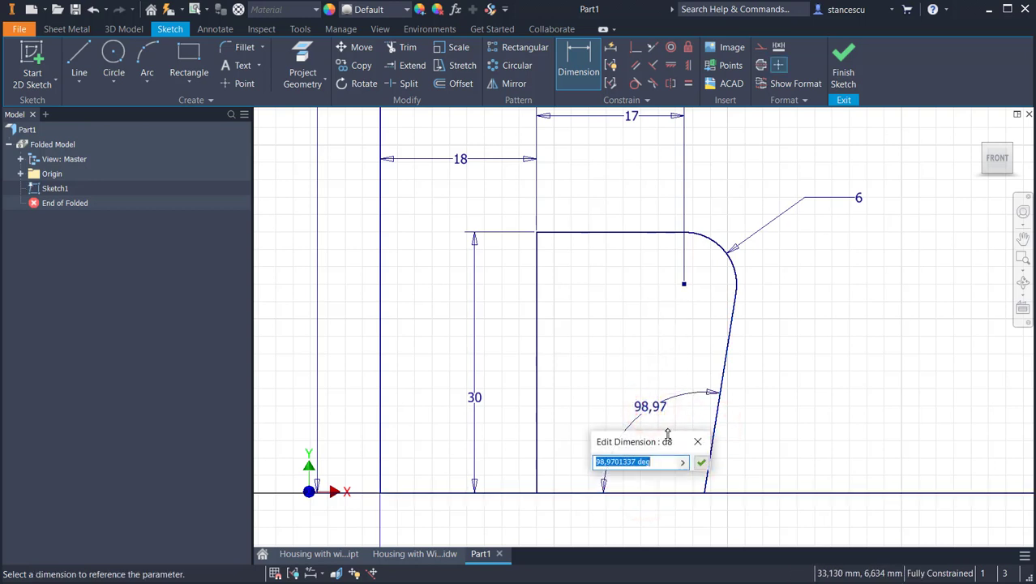
{"action": "type", "text": "75"}
{"action": "key", "text": "Return"}
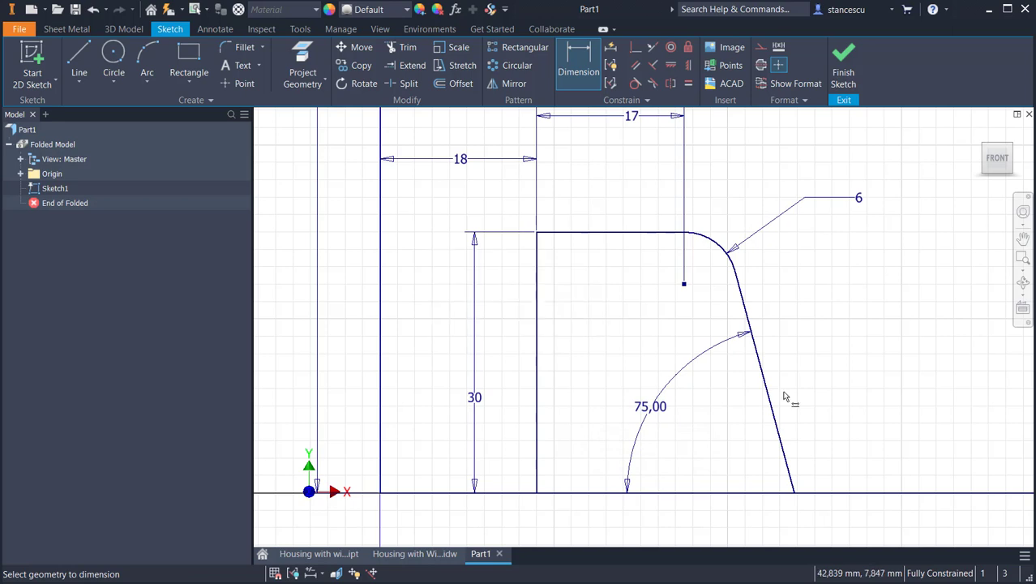
{"action": "key", "text": "Escape"}
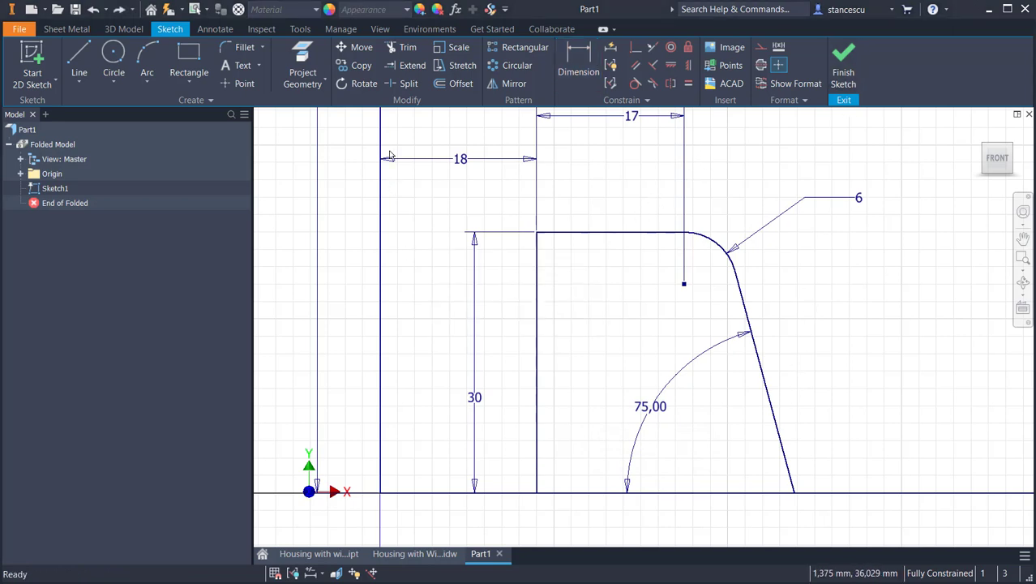
- Split the outline's bottom edge at both ends of the cutout opening
{"action": "left_click", "coordinate": [403, 83]}
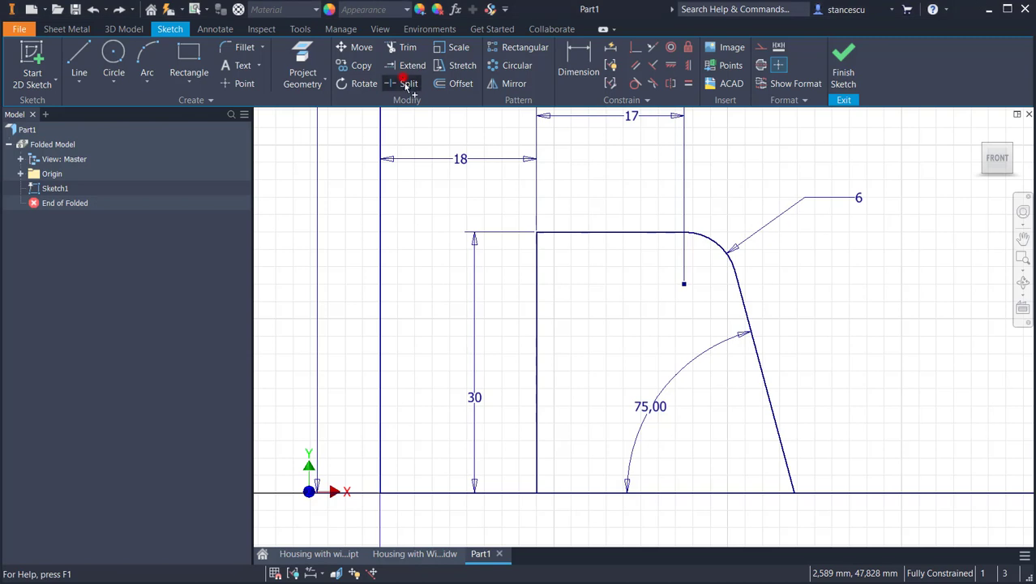
{"action": "left_click", "coordinate": [554, 493]}
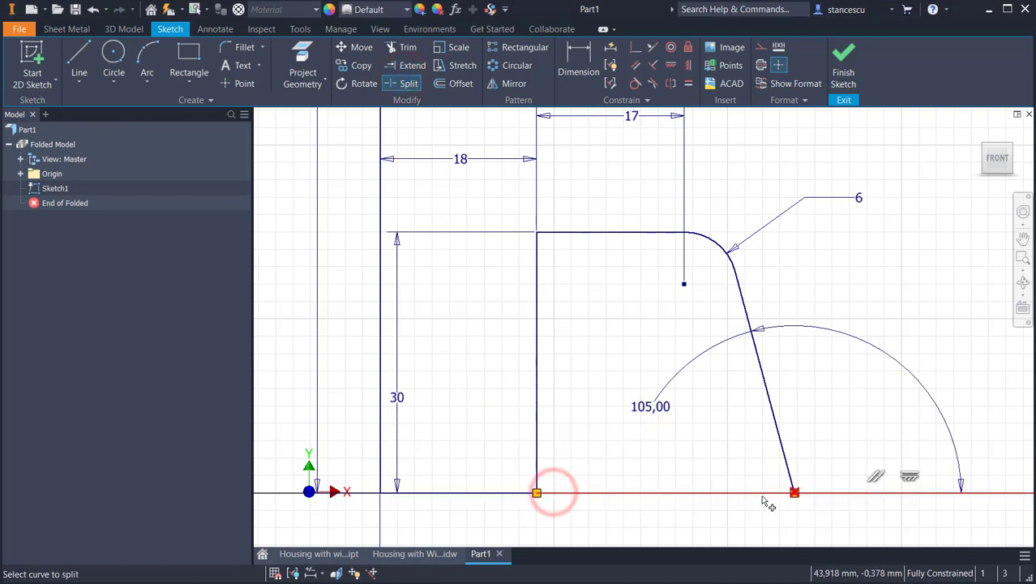
{"action": "left_click", "coordinate": [762, 495]}
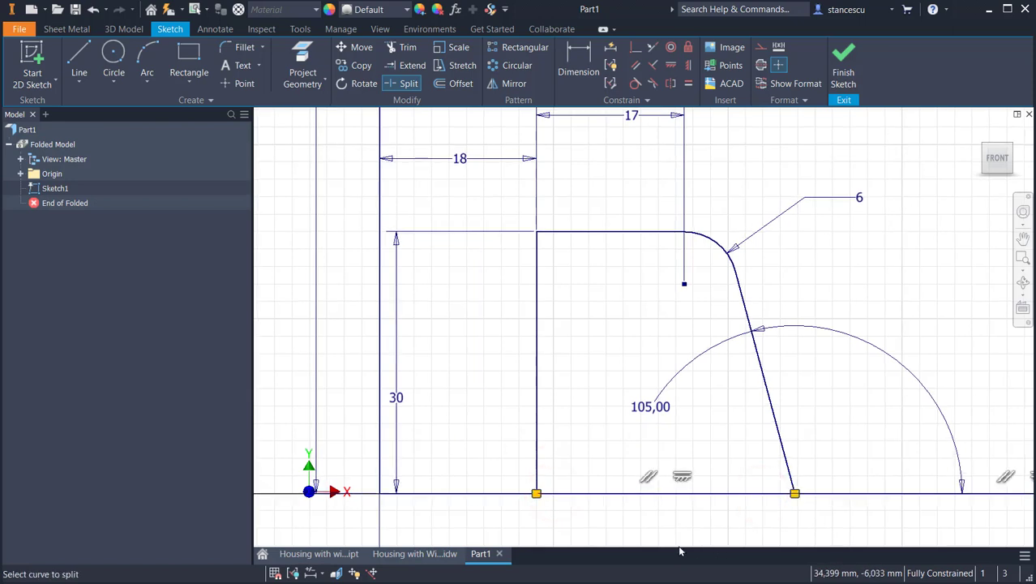
{"action": "key", "text": "Escape"}
- Convert the bottom edge segment spanning the cutout opening to construction geometry
{"action": "left_click_drag", "start_coordinate": [736, 475], "coordinate": [716, 528]}
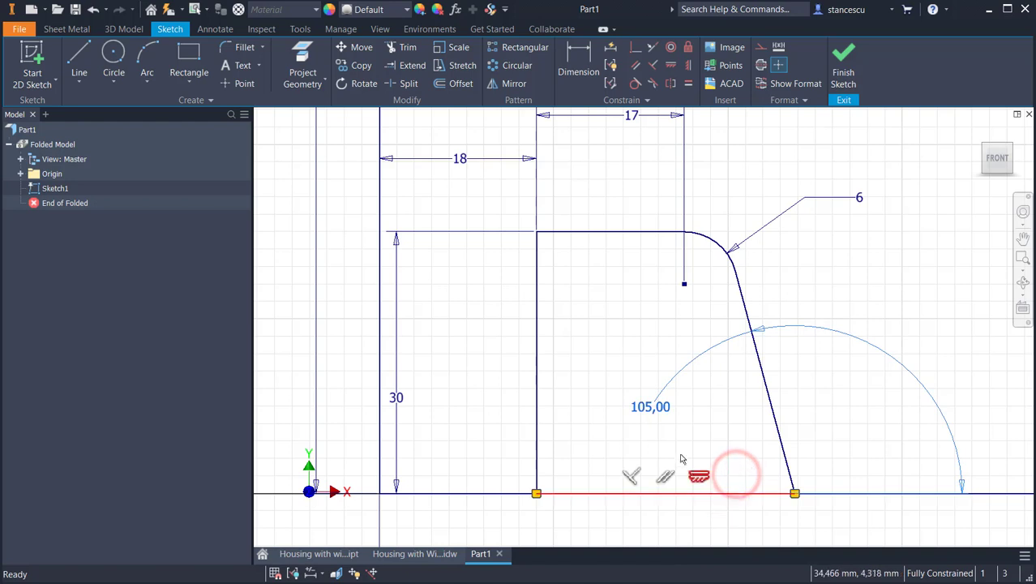
{"action": "left_click", "coordinate": [762, 47]}
{"action": "left_click", "coordinate": [724, 526]}
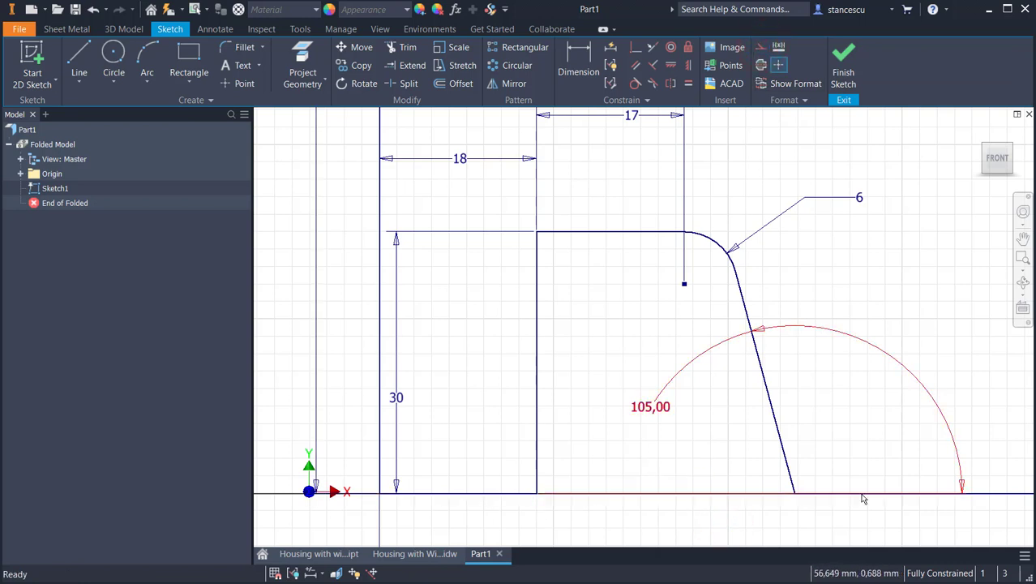
{"action": "key", "text": "Escape"}
- Delete the 105-degree dimension and dimension the inner angle between the cutout's slanted line and the construction segment to 75 degrees
{"action": "left_click", "coordinate": [648, 413]}
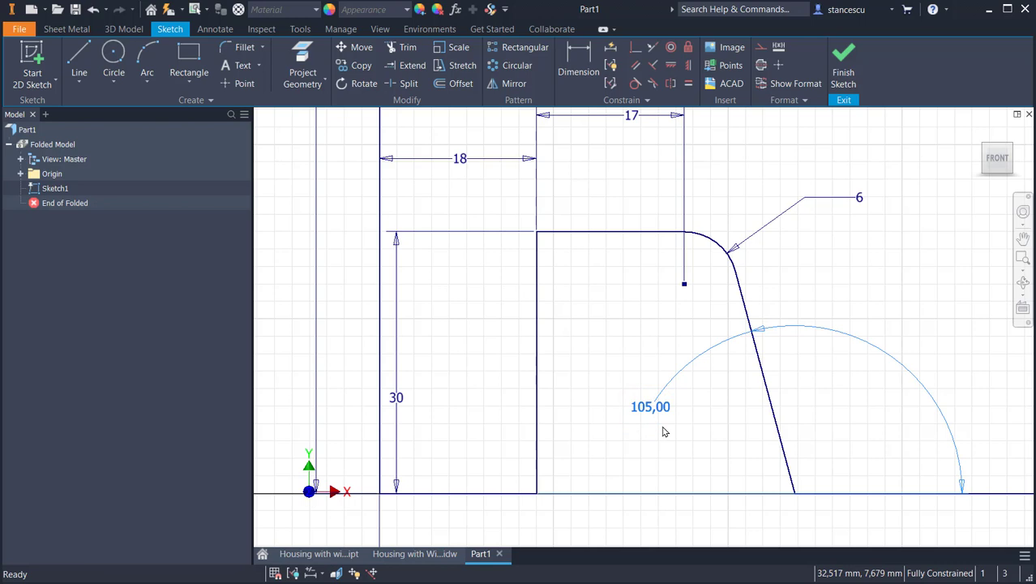
{"action": "key", "text": "Delete"}
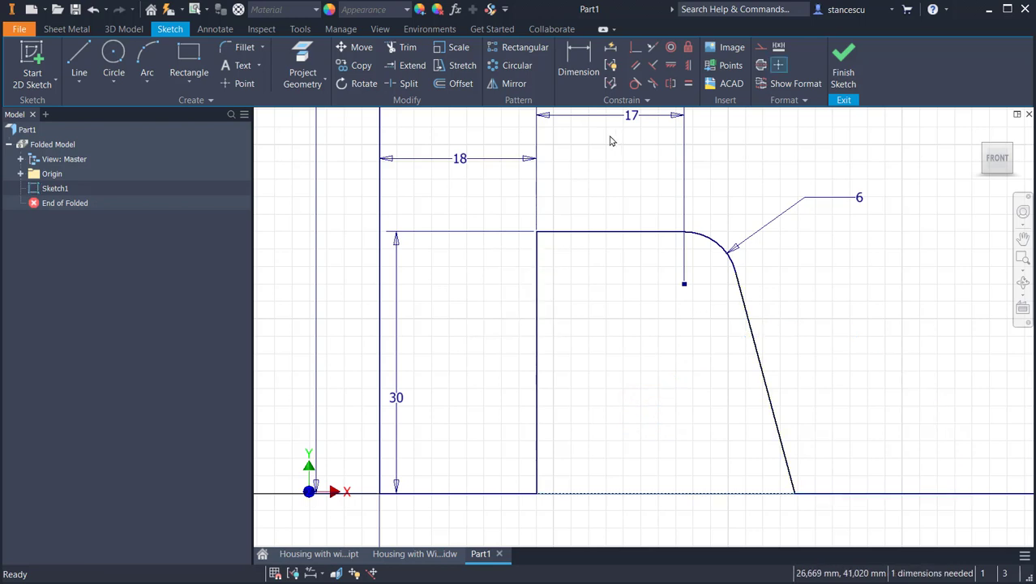
{"action": "left_click", "coordinate": [570, 59]}
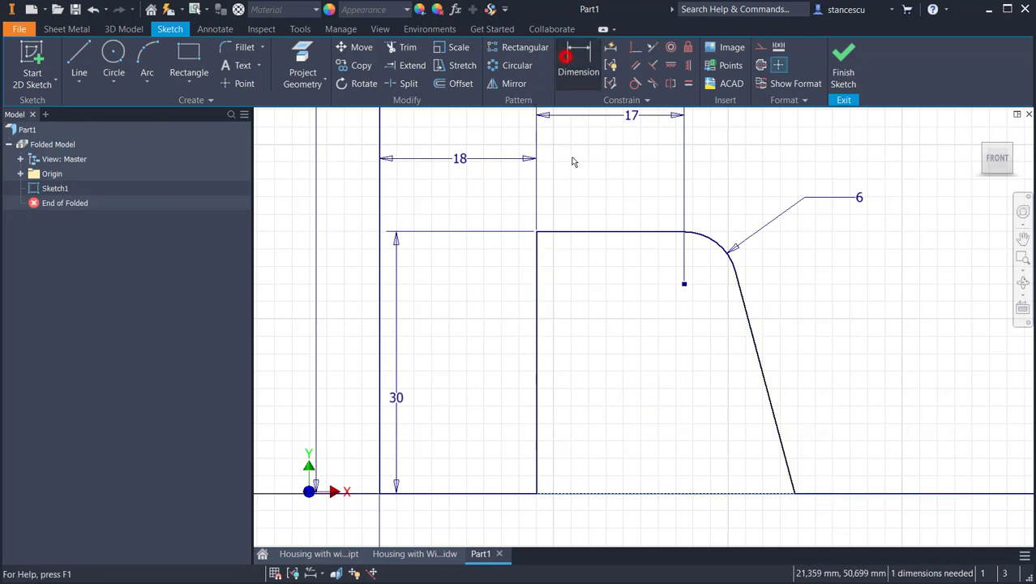
{"action": "left_click", "coordinate": [777, 426]}
{"action": "left_click", "coordinate": [713, 491]}
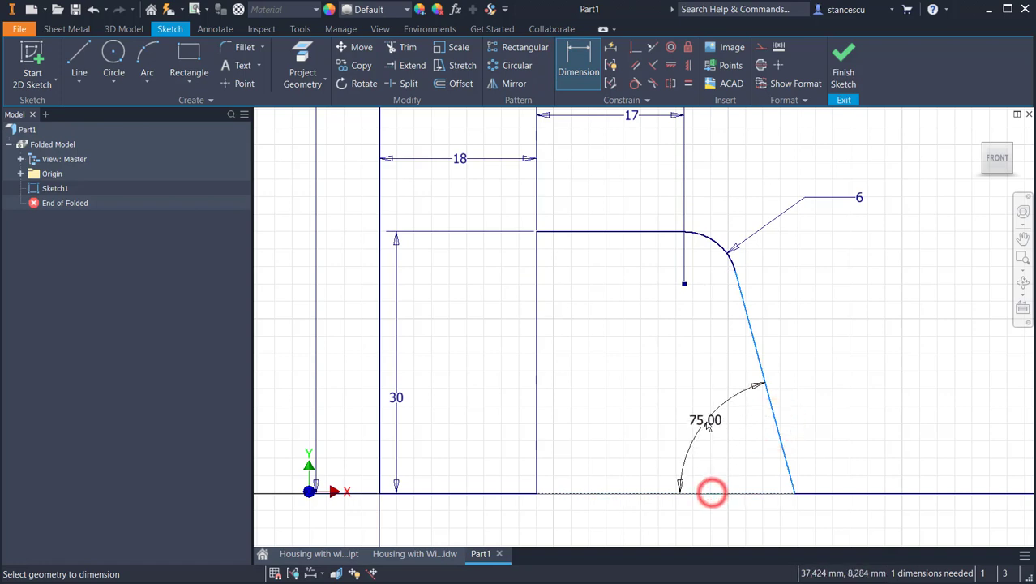
{"action": "left_click", "coordinate": [706, 420]}
{"action": "left_click", "coordinate": [756, 475]}
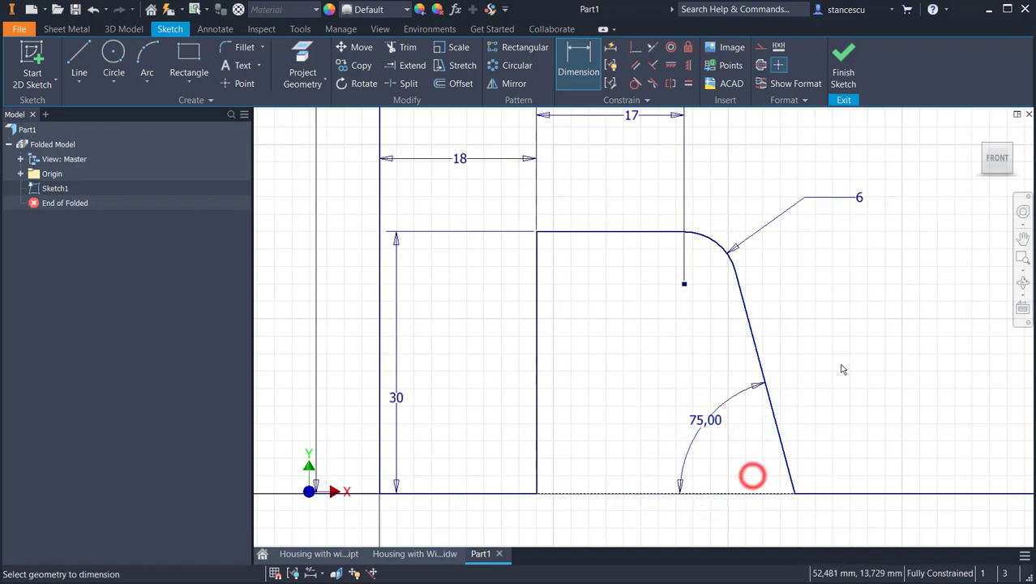
- Finish the main face sketch and return to the isometric view of the part
{"action": "left_click", "coordinate": [842, 361]}
{"action": "key", "text": "Home"}
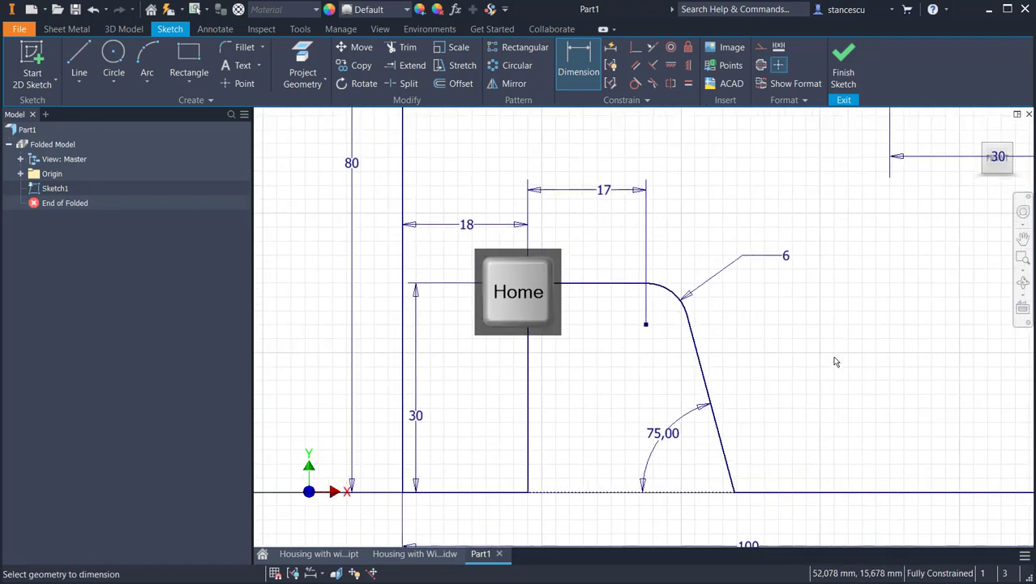
{"action": "left_click", "coordinate": [847, 69]}
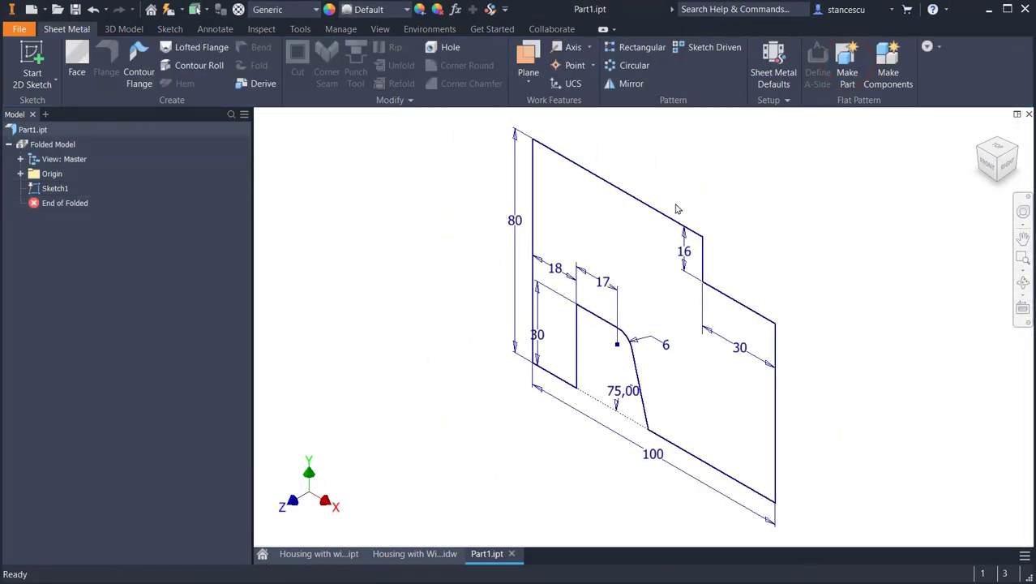
- Check the Housing with Wings drawing, then set Part1's sheet metal thickness to 1.5 mm instead of using the rule's thickness
{"action": "left_click", "coordinate": [421, 554]}
{"action": "scroll", "coordinate": [404, 324], "scroll_direction": "down", "scroll_amount": 3}
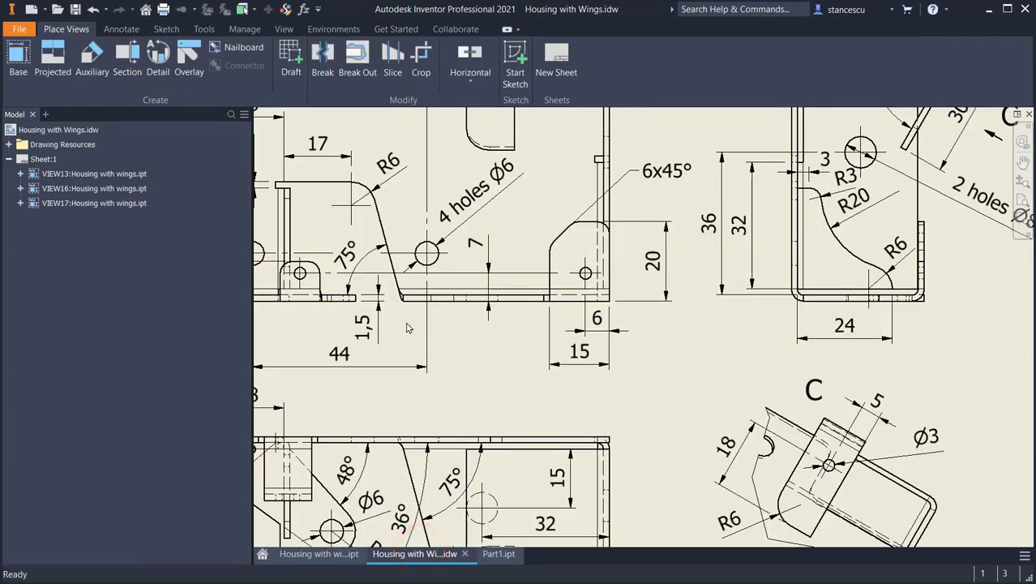
{"action": "scroll", "coordinate": [497, 367], "scroll_direction": "up", "scroll_amount": 5}
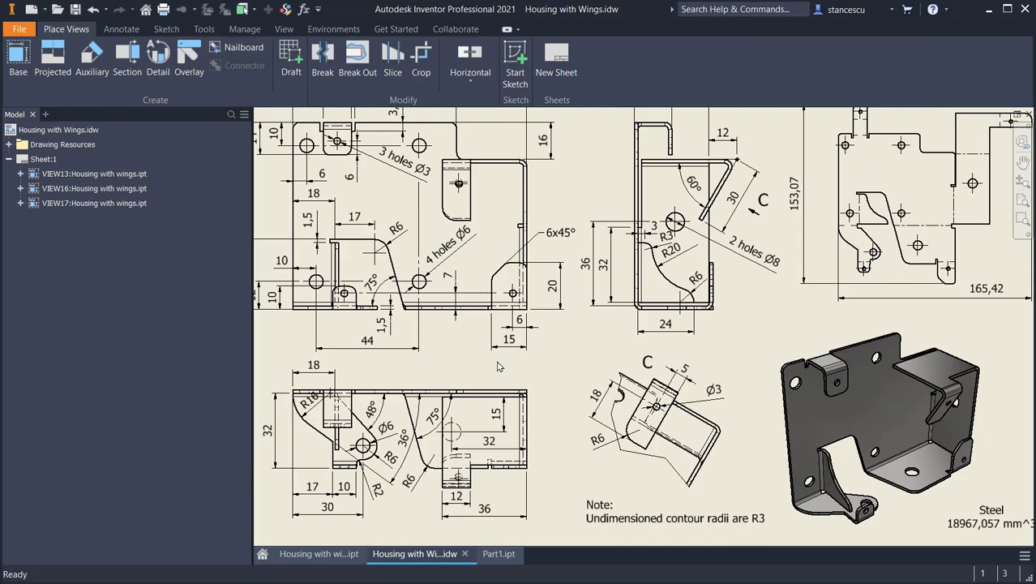
{"action": "key", "text": "Home"}
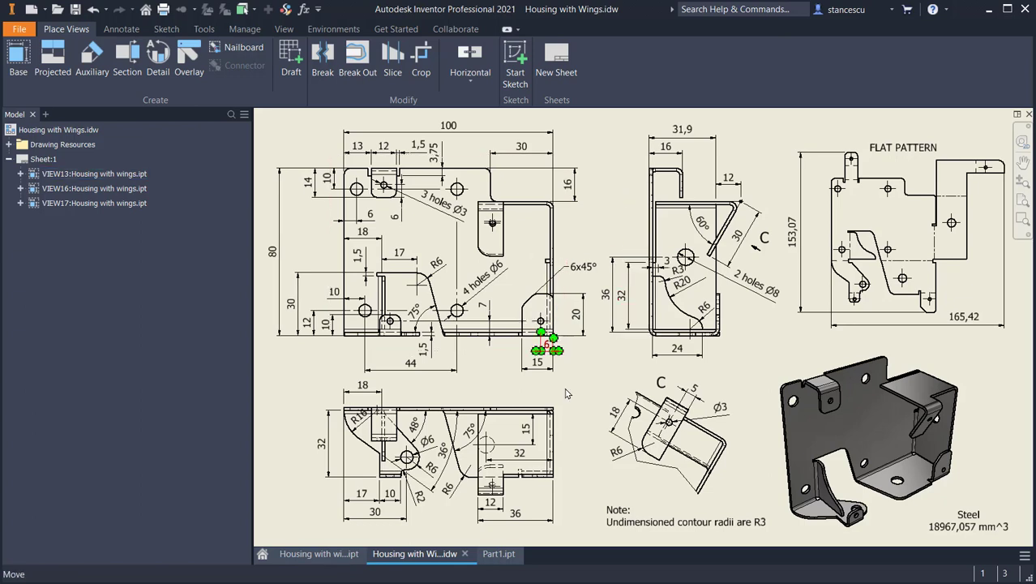
{"action": "left_click", "coordinate": [496, 554]}
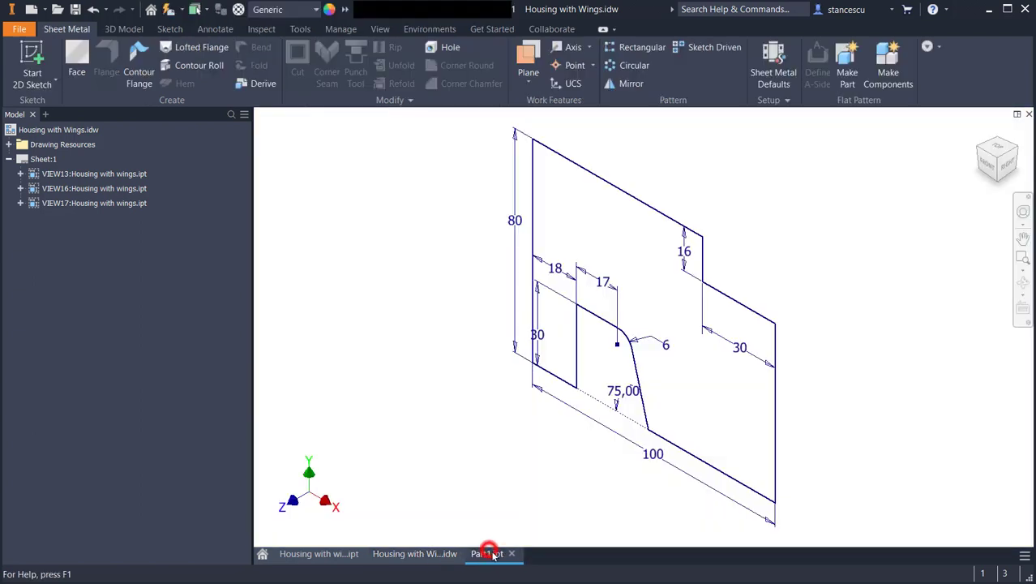
{"action": "left_click", "coordinate": [775, 69]}
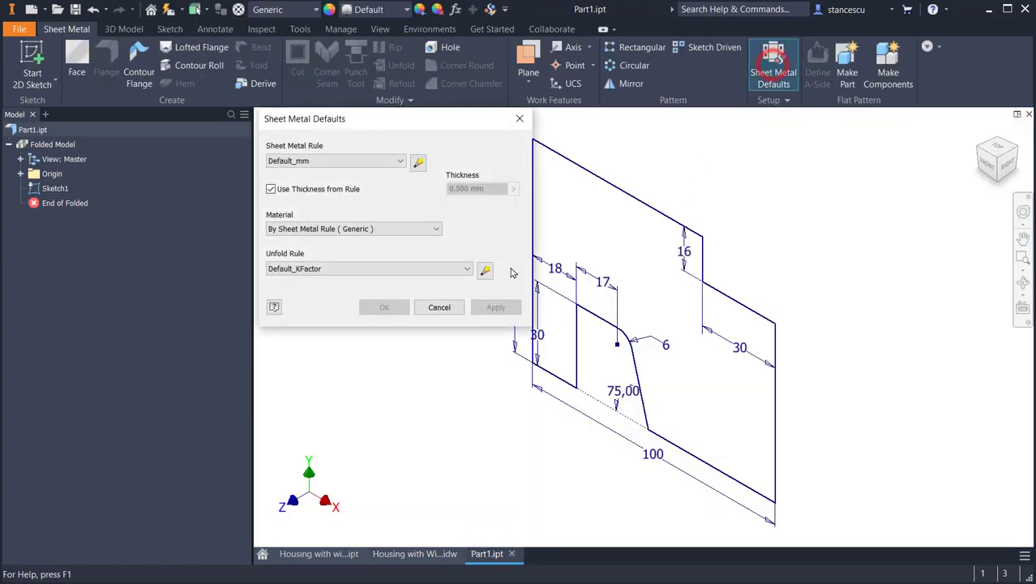
{"action": "left_click", "coordinate": [270, 189]}
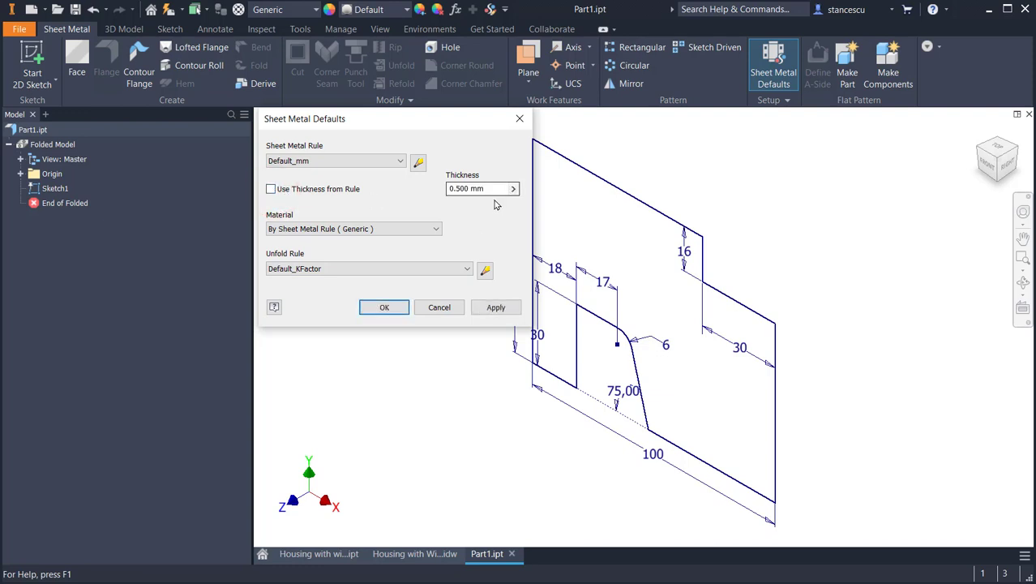
{"action": "left_click_drag", "start_coordinate": [490, 190], "coordinate": [360, 188]}
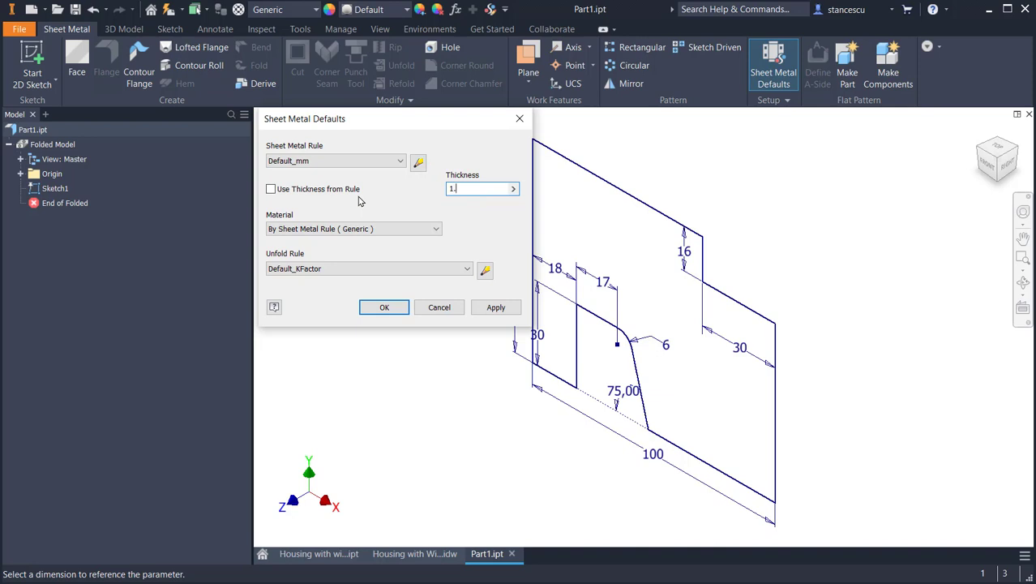
{"action": "key", "text": "Return"}
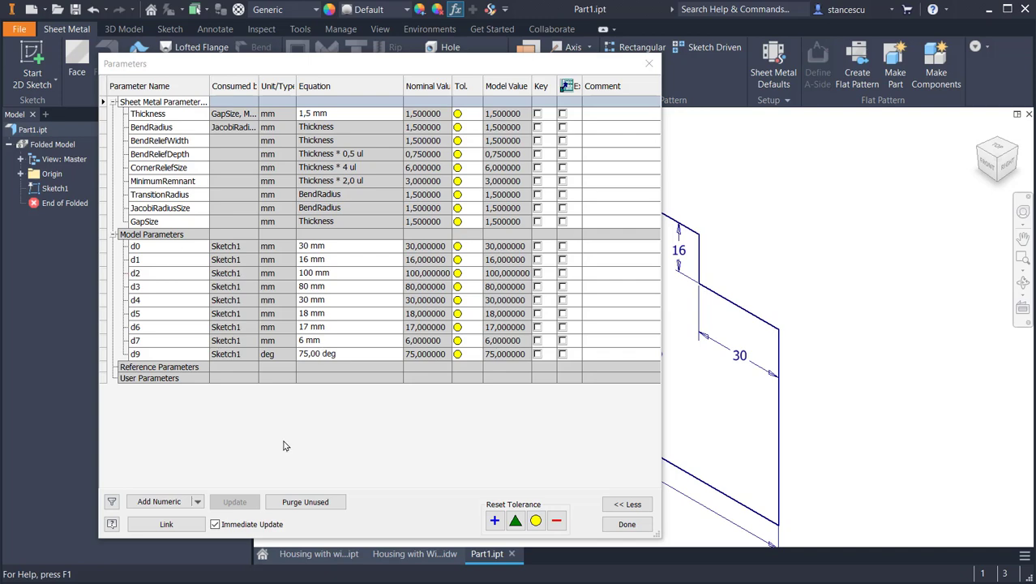
{"action": "left_click", "coordinate": [627, 525]}
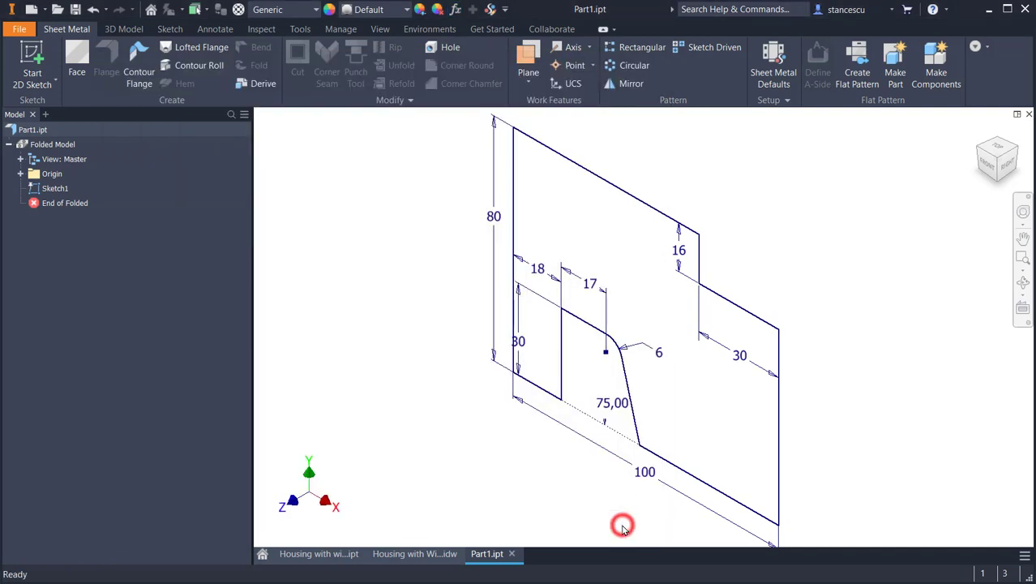
- Create the sheet metal face from the sketched profile with the default offset direction
{"action": "left_click", "coordinate": [74, 57]}
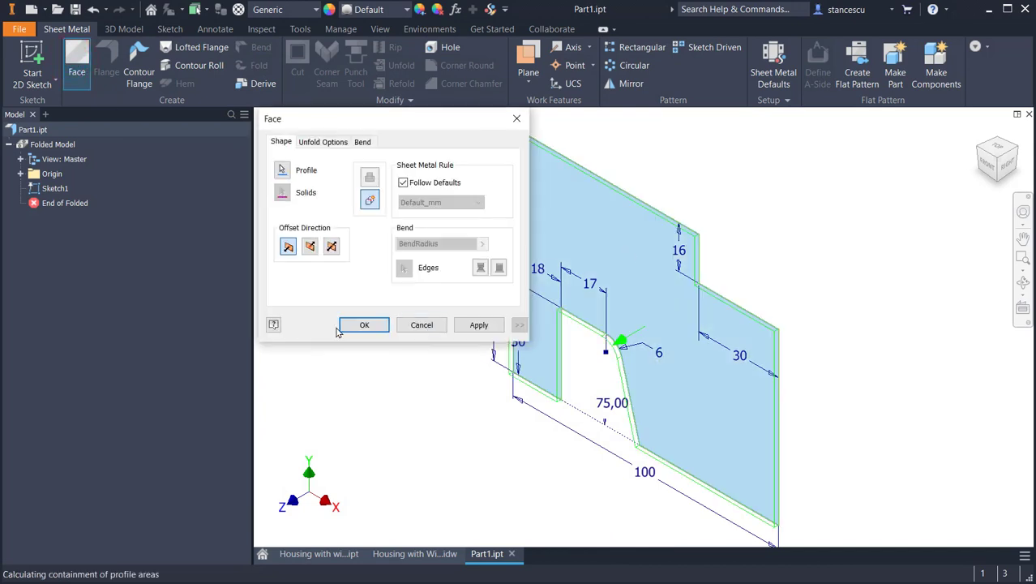
{"action": "left_click", "coordinate": [363, 324]}
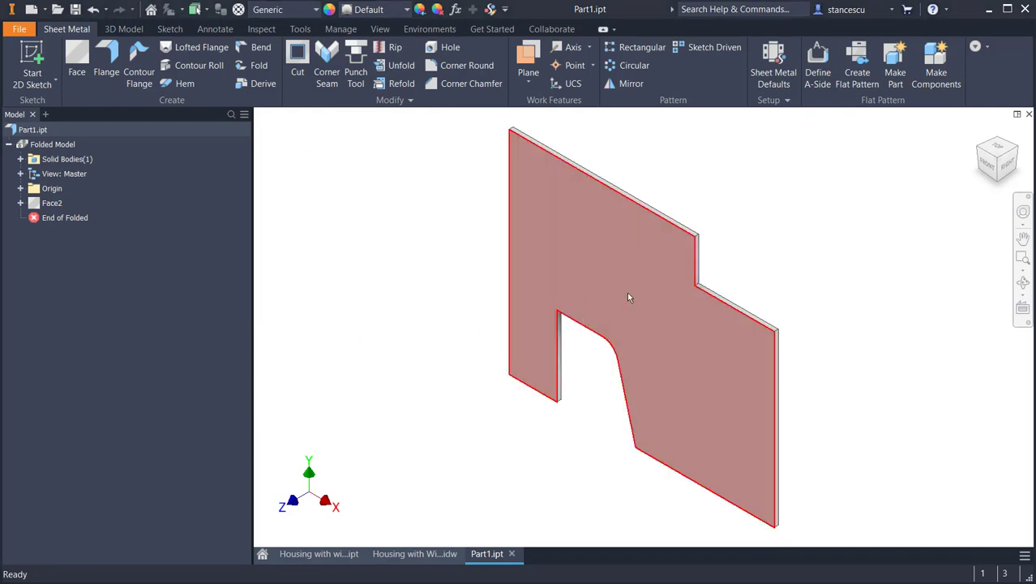
- Orient Part1 to the left-front isometric view like the finished housing and set it as the home view
{"action": "left_click", "coordinate": [979, 149]}
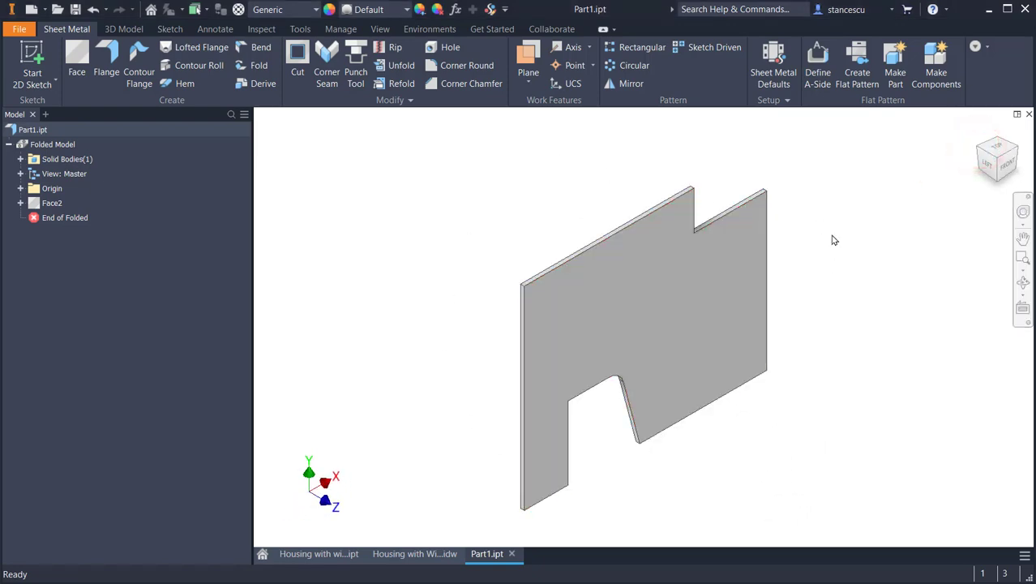
{"action": "left_click", "coordinate": [403, 558]}
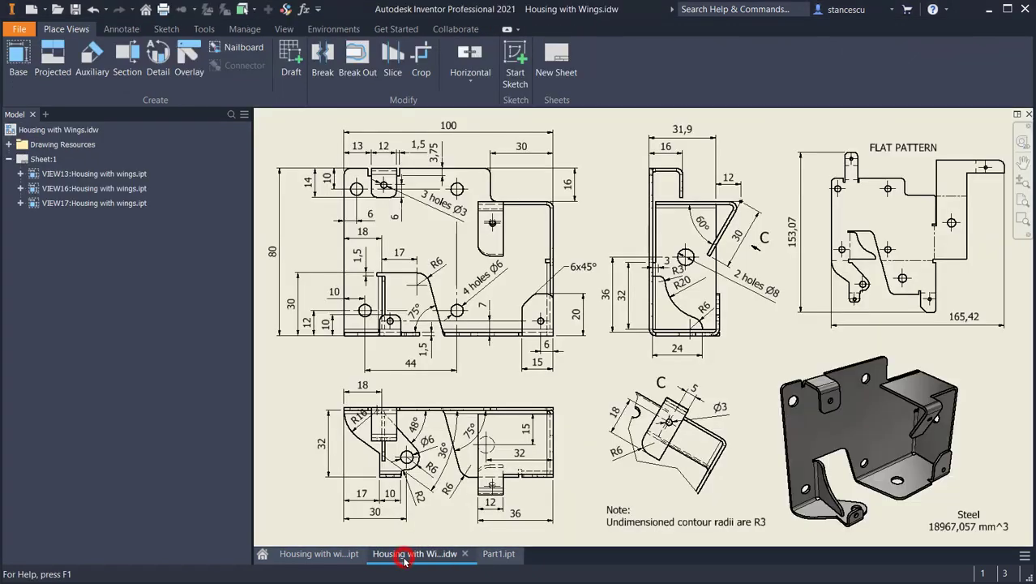
{"action": "left_click", "coordinate": [310, 558]}
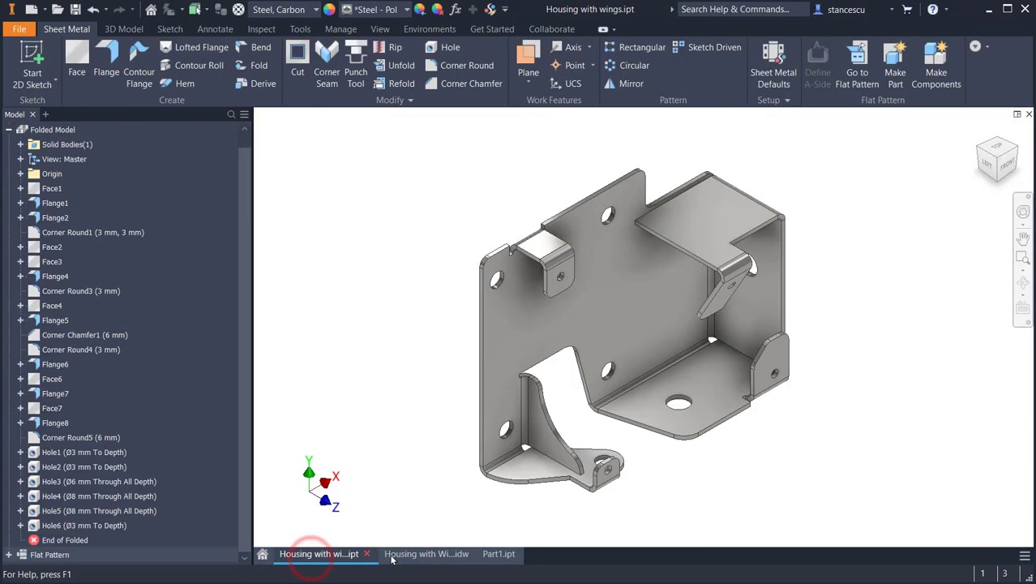
{"action": "left_click", "coordinate": [497, 554]}
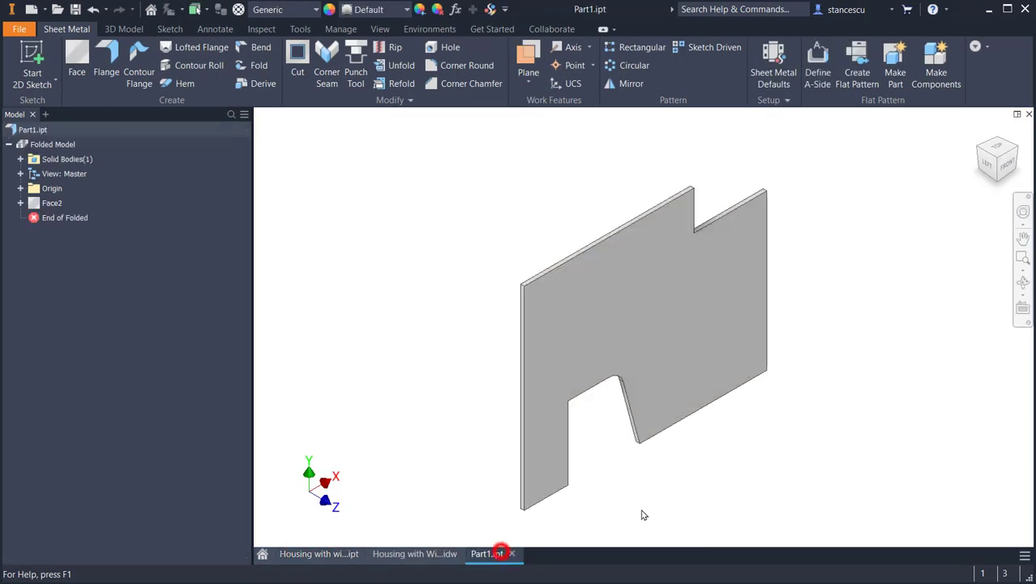
{"action": "right_click", "coordinate": [1000, 165]}
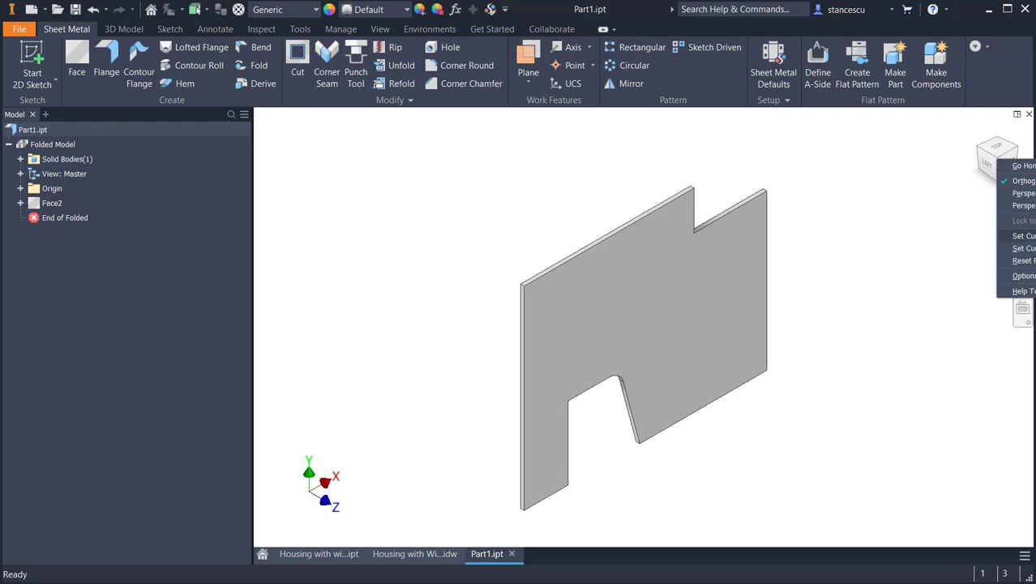
{"action": "left_click", "coordinate": [1032, 236]}
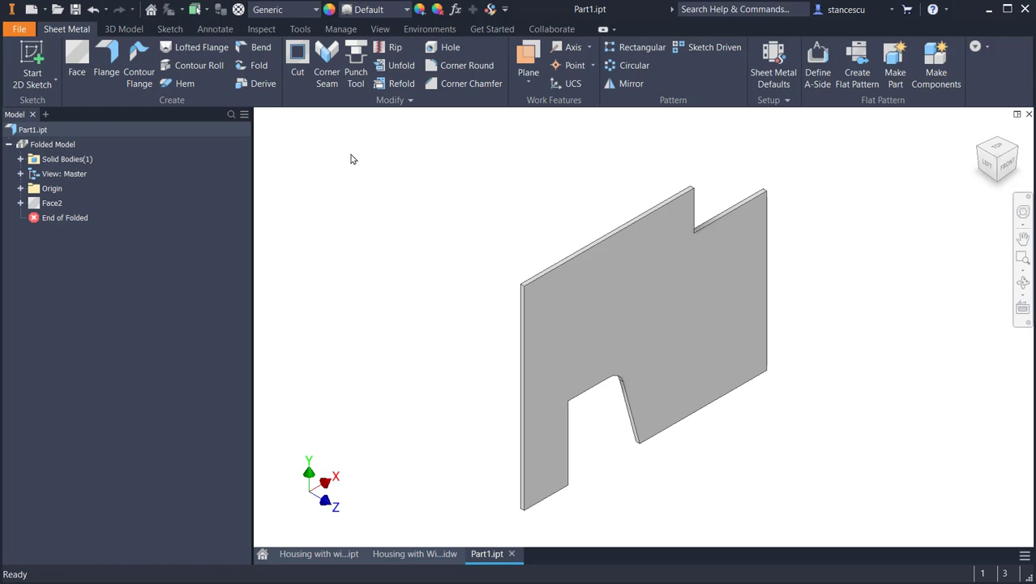
{"action": "key", "text": "ctrl+z"}
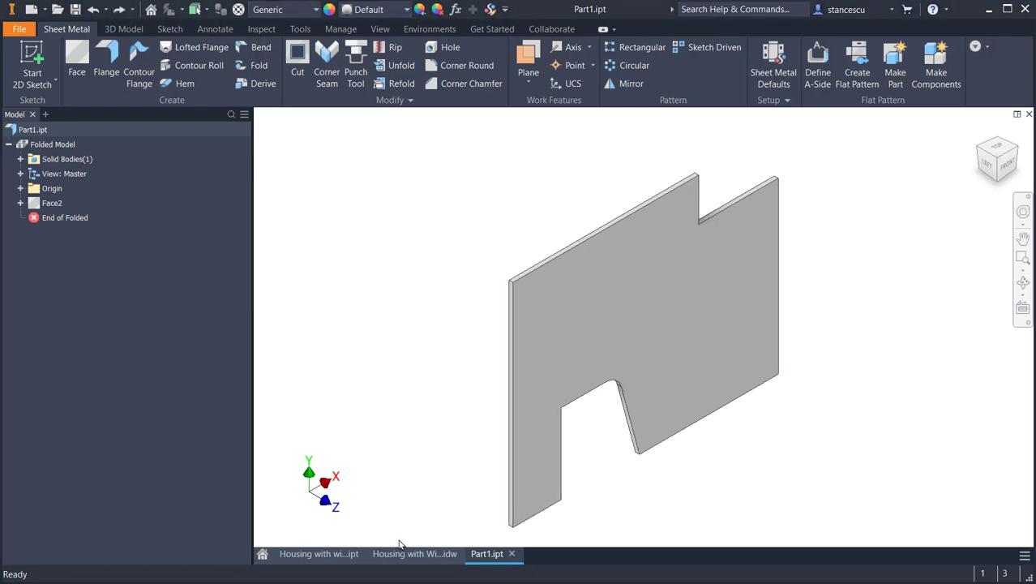
- Examine the front and side views of the Housing with Wings drawing for the upper tab's dimensions, and return to Part1
{"action": "left_click", "coordinate": [409, 553]}
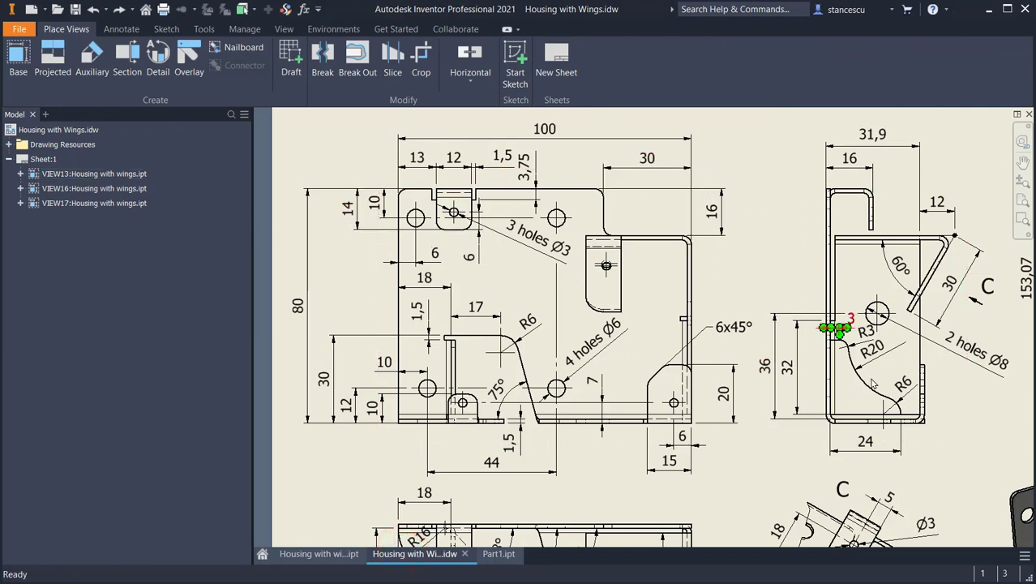
{"action": "middle_click_drag", "start_coordinate": [871, 379], "coordinate": [675, 278]}
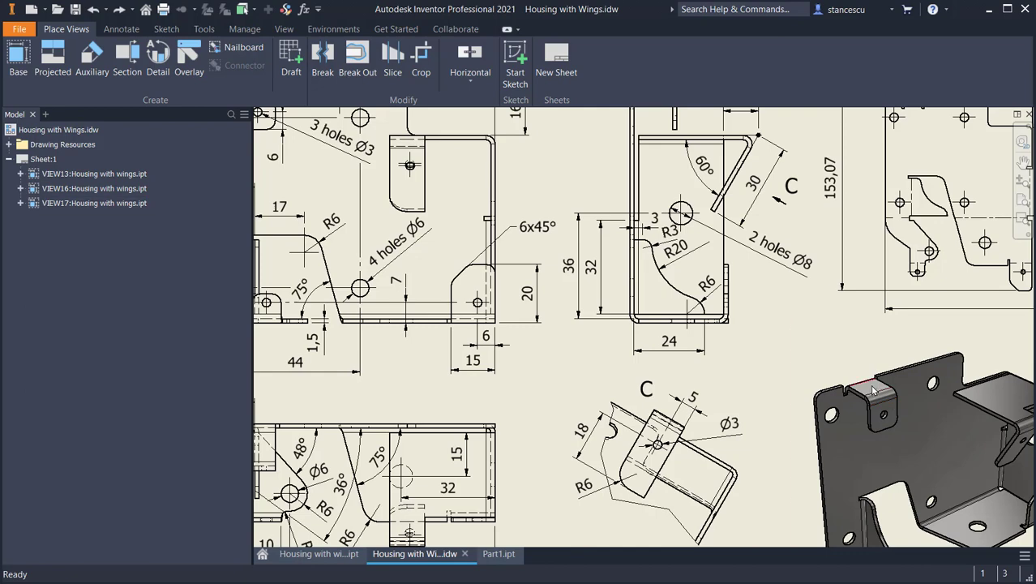
{"action": "mouse_move", "coordinate": [706, 357]}
{"action": "middle_mouse_down"}
{"action": "mouse_move", "coordinate": [797, 453]}
{"action": "mouse_move", "coordinate": [831, 525]}
{"action": "middle_mouse_up"}
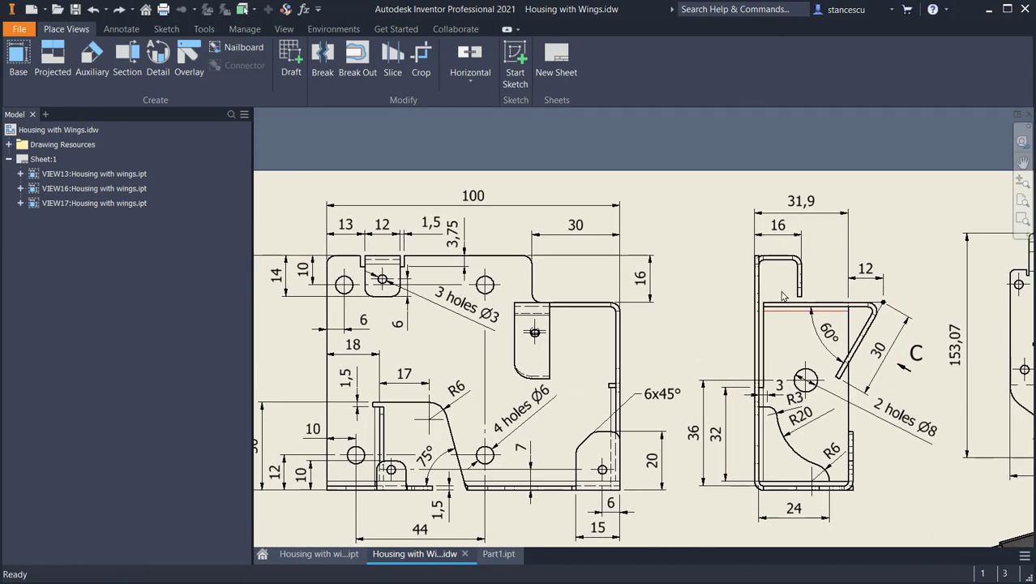
{"action": "left_click", "coordinate": [769, 245]}
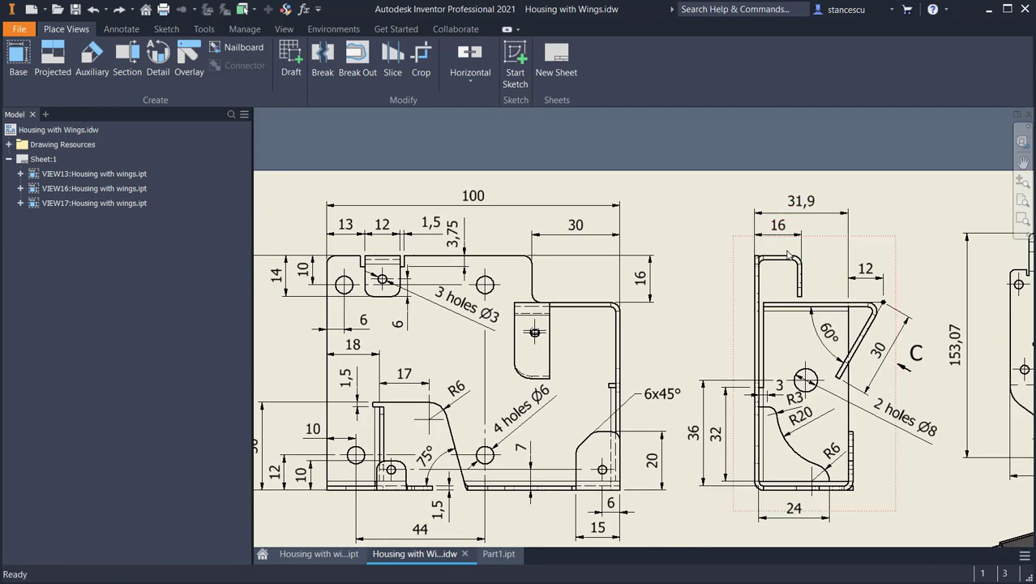
{"action": "middle_click_drag", "start_coordinate": [461, 258], "coordinate": [544, 274]}
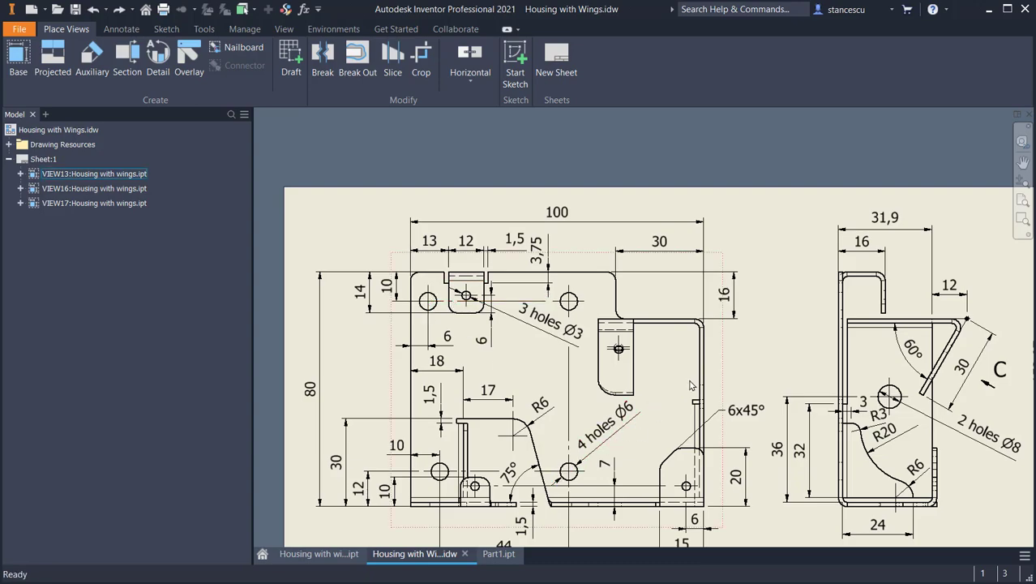
{"action": "key", "text": "F6"}
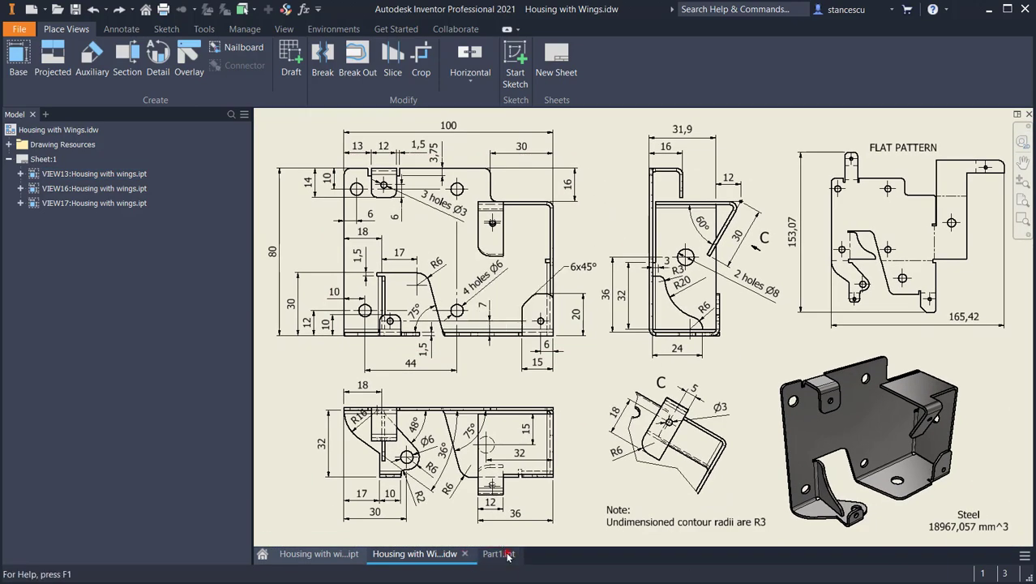
{"action": "left_click", "coordinate": [508, 553]}
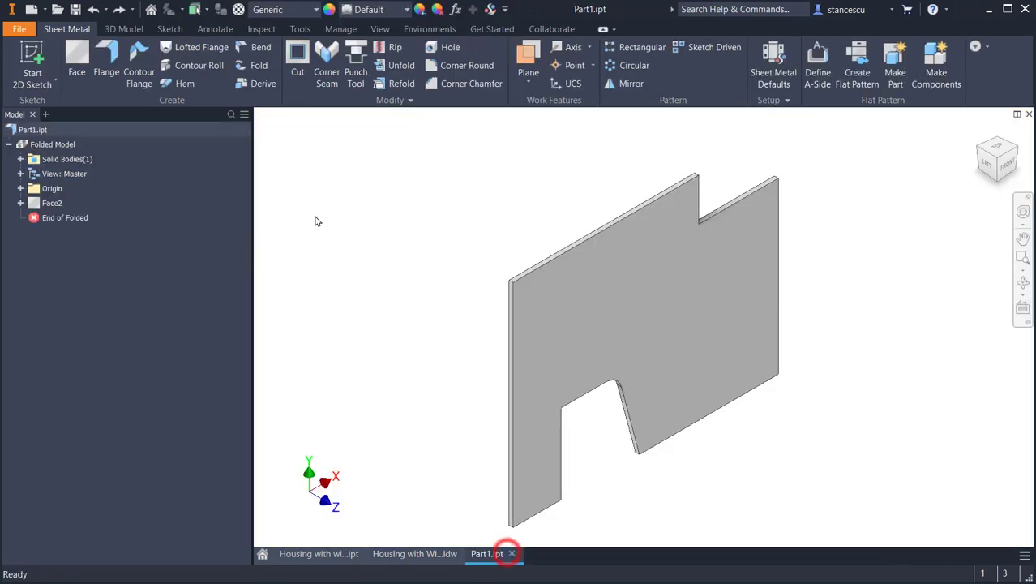
- Set up a 90° flange on the upper long front edge of the main face with a 16 mm height
{"action": "left_click", "coordinate": [107, 55]}
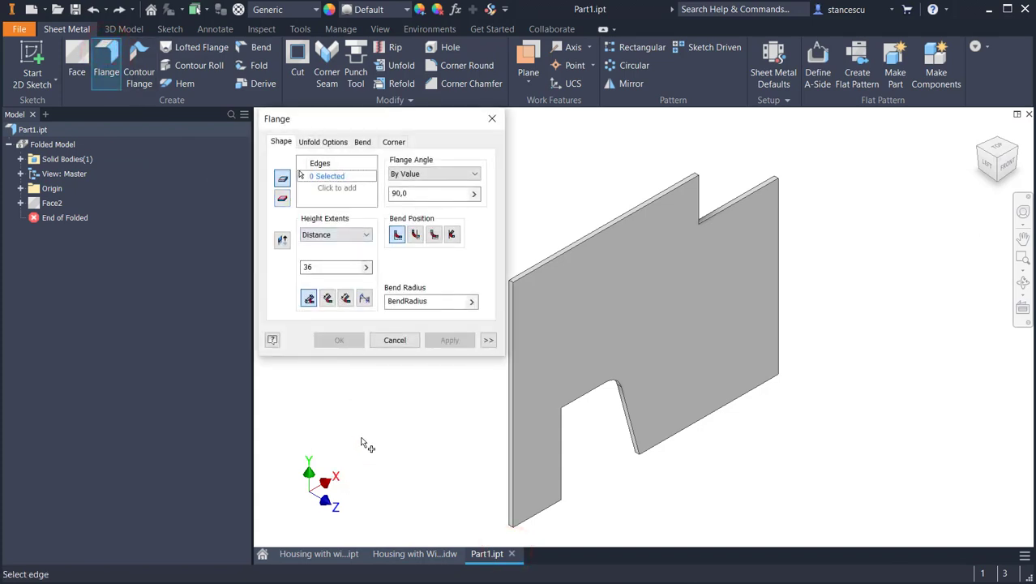
{"action": "left_click", "coordinate": [527, 279]}
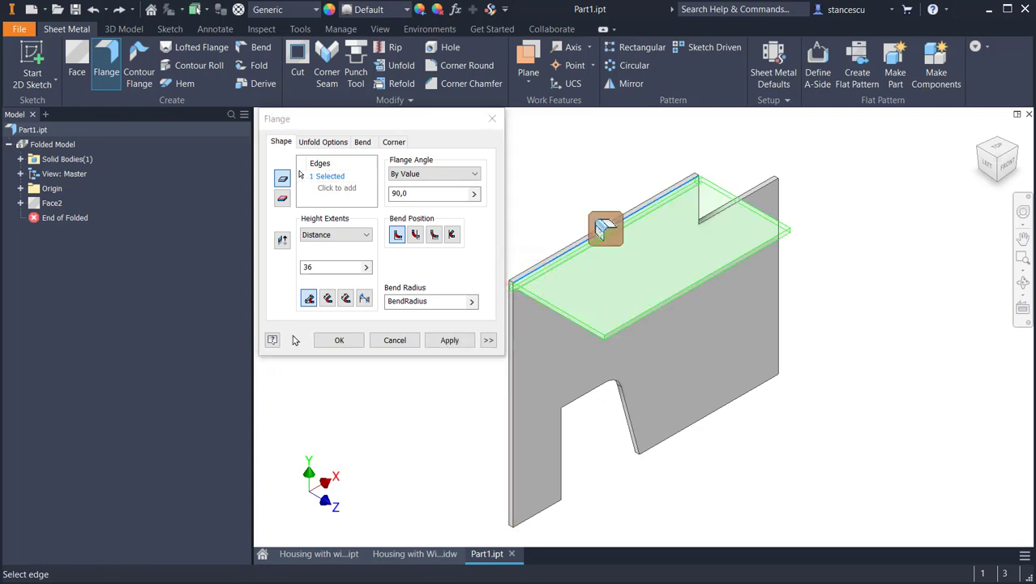
{"action": "double_click", "coordinate": [336, 267]}
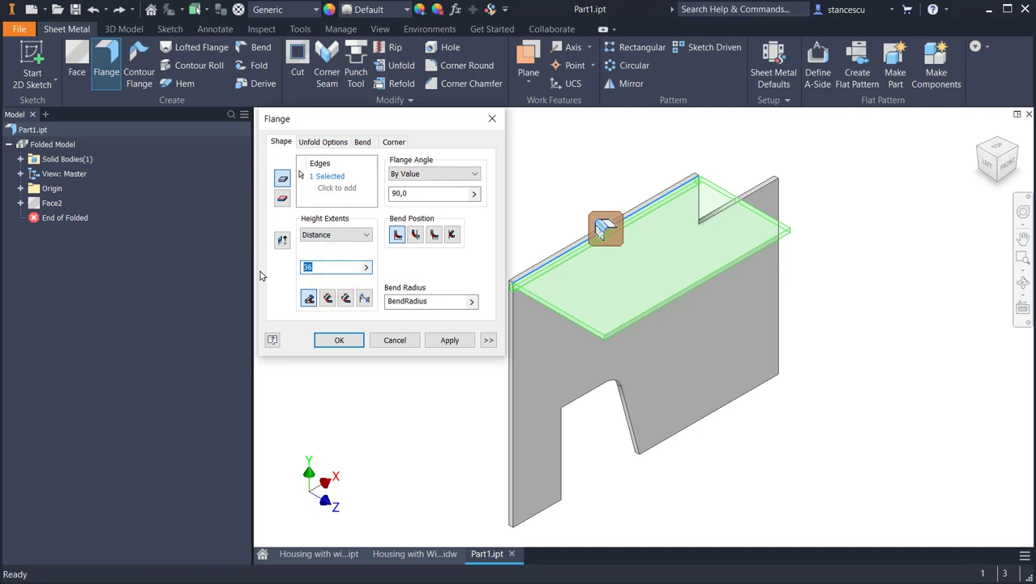
{"action": "type", "text": "16"}
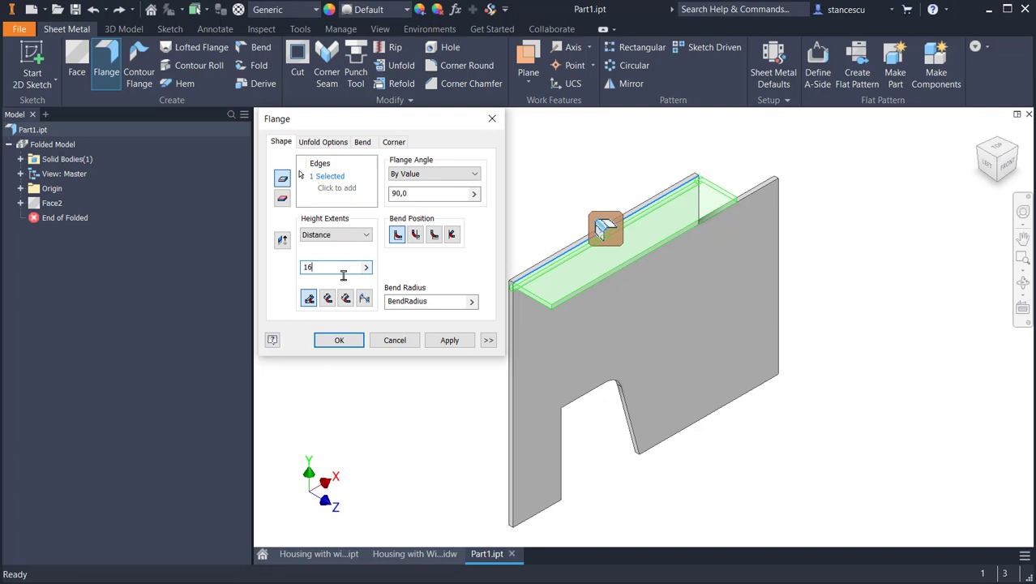
- Change the flange's width extents to Width with the Offset option and set its width to 12 mm
{"action": "left_click", "coordinate": [488, 340]}
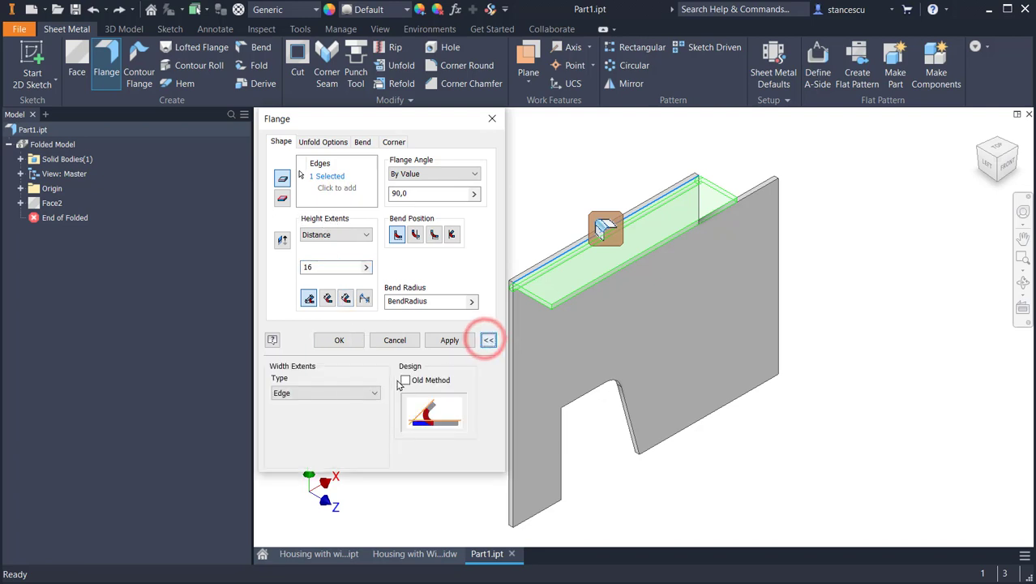
{"action": "left_click", "coordinate": [316, 398]}
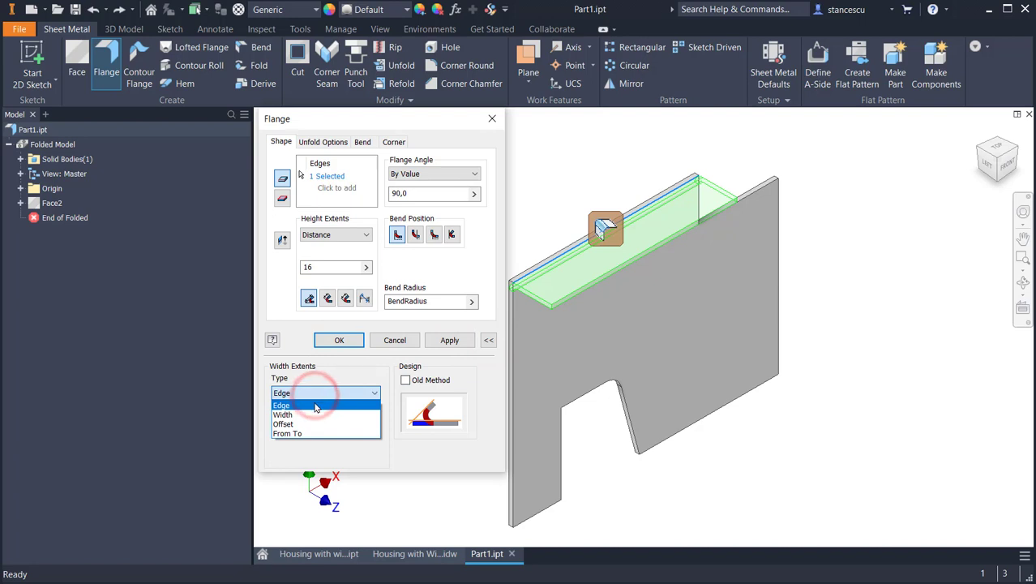
{"action": "left_click", "coordinate": [317, 411]}
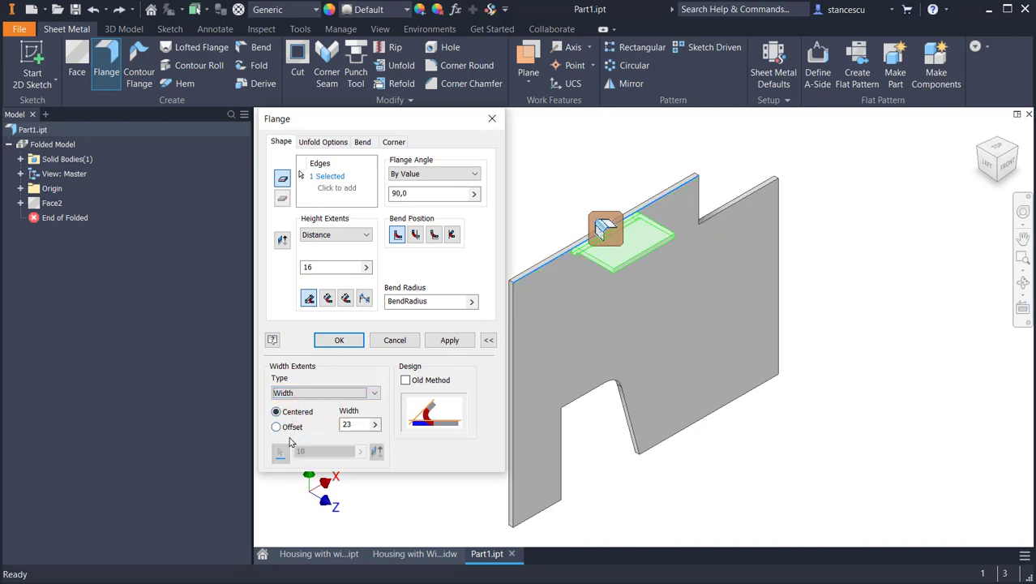
{"action": "left_click", "coordinate": [284, 427]}
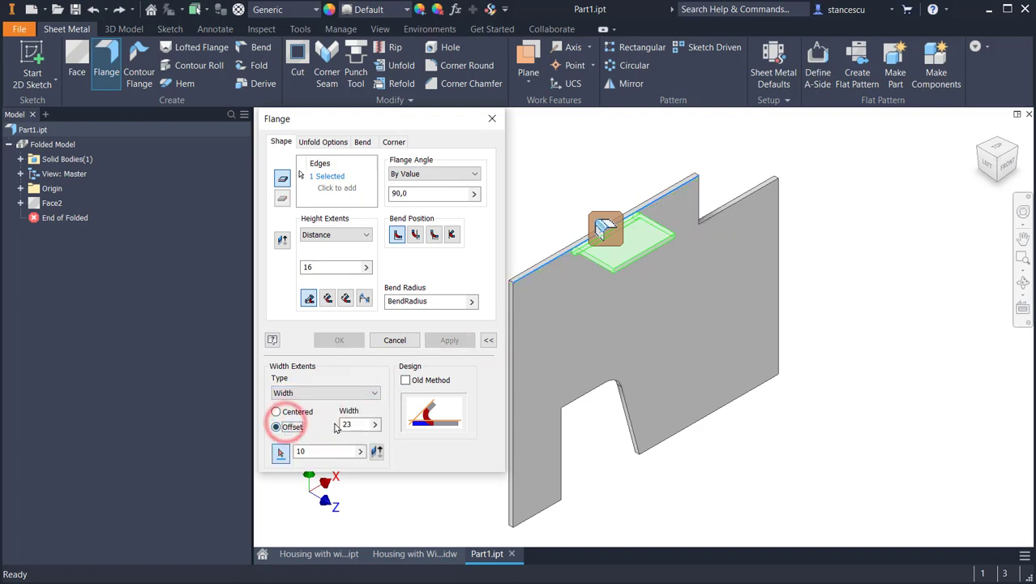
{"action": "left_click", "coordinate": [364, 423]}
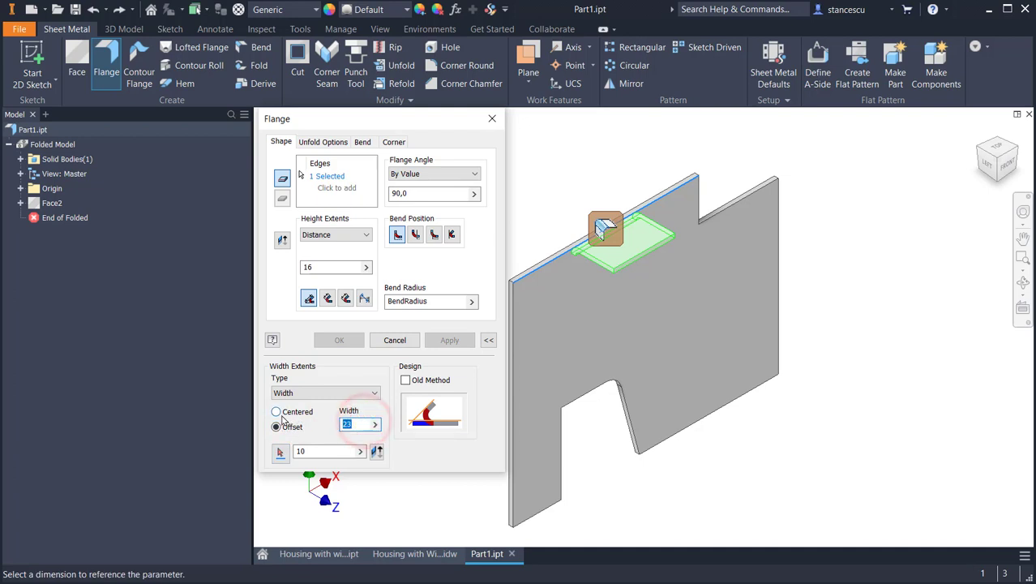
{"action": "type", "text": "12"}
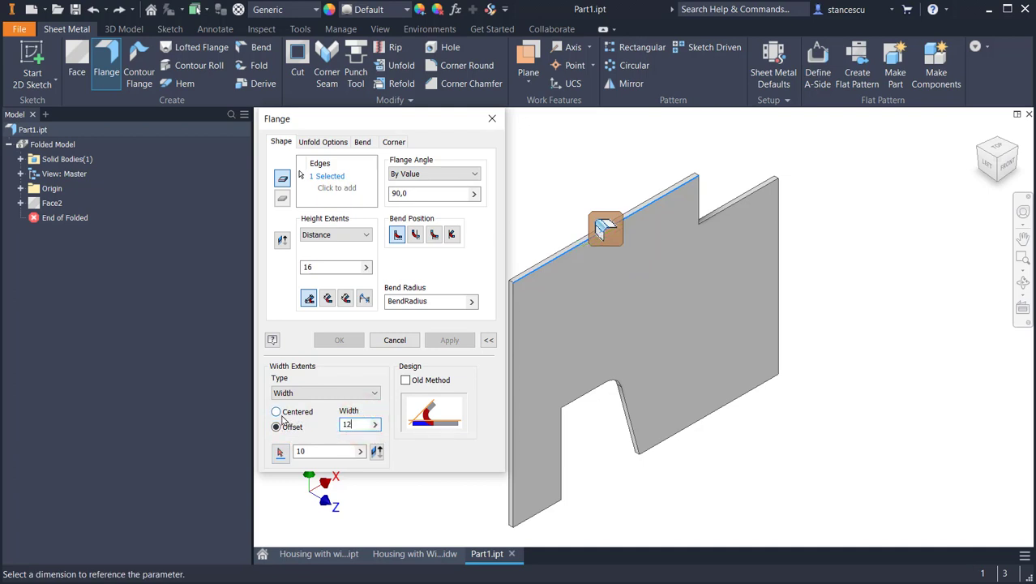
- Offset the flange 13 mm inward from the upper edge's left corner point, flipping the offset direction, and create it
{"action": "left_click", "coordinate": [316, 452]}
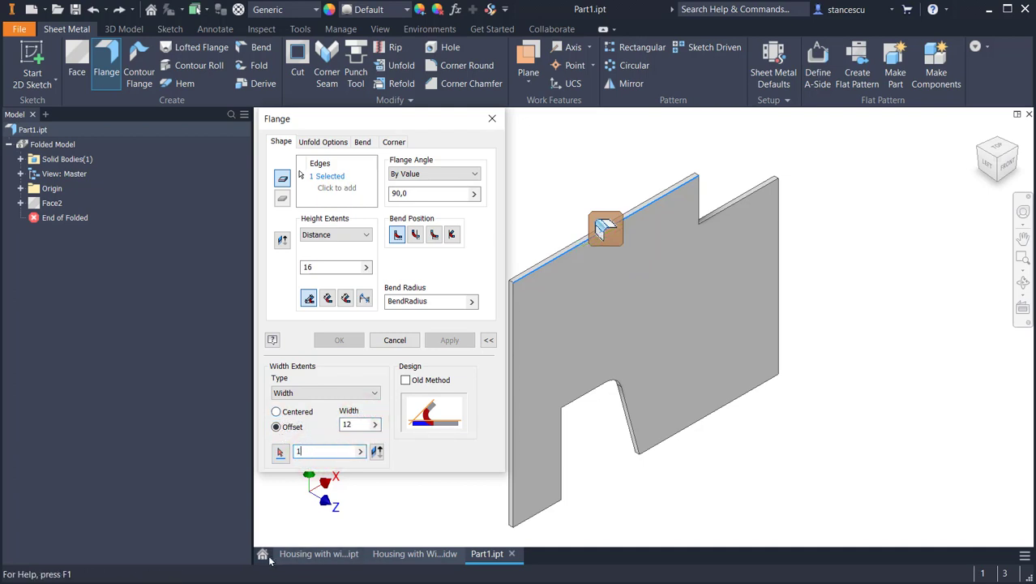
{"action": "left_click", "coordinate": [282, 452]}
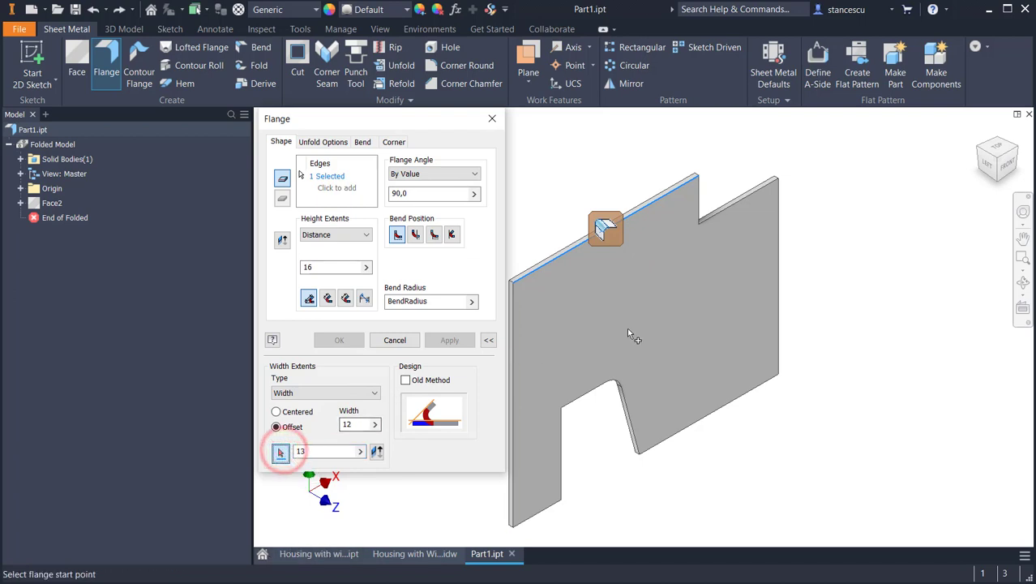
{"action": "middle_click_drag", "start_coordinate": [627, 327], "coordinate": [824, 296]}
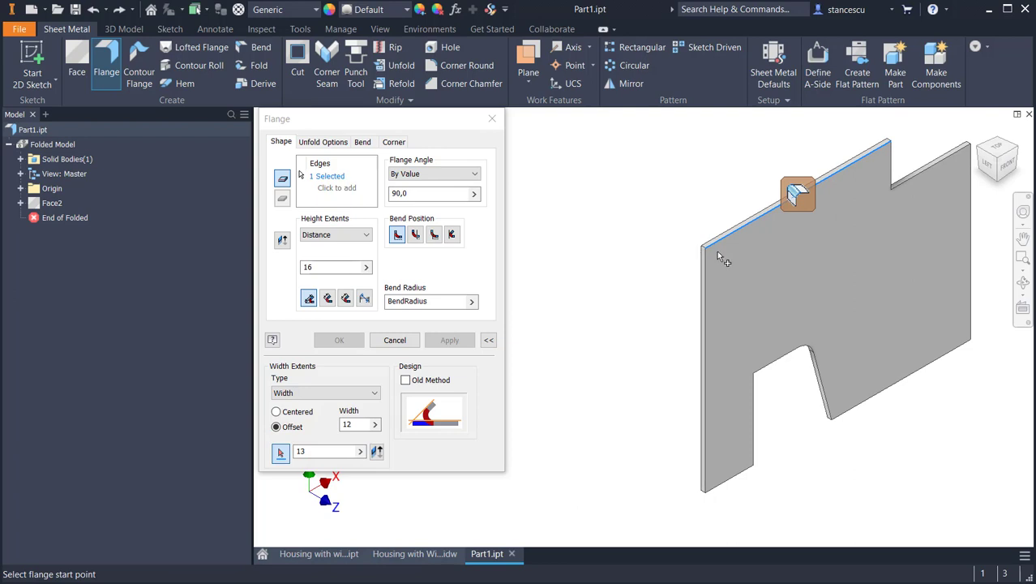
{"action": "left_click", "coordinate": [705, 249]}
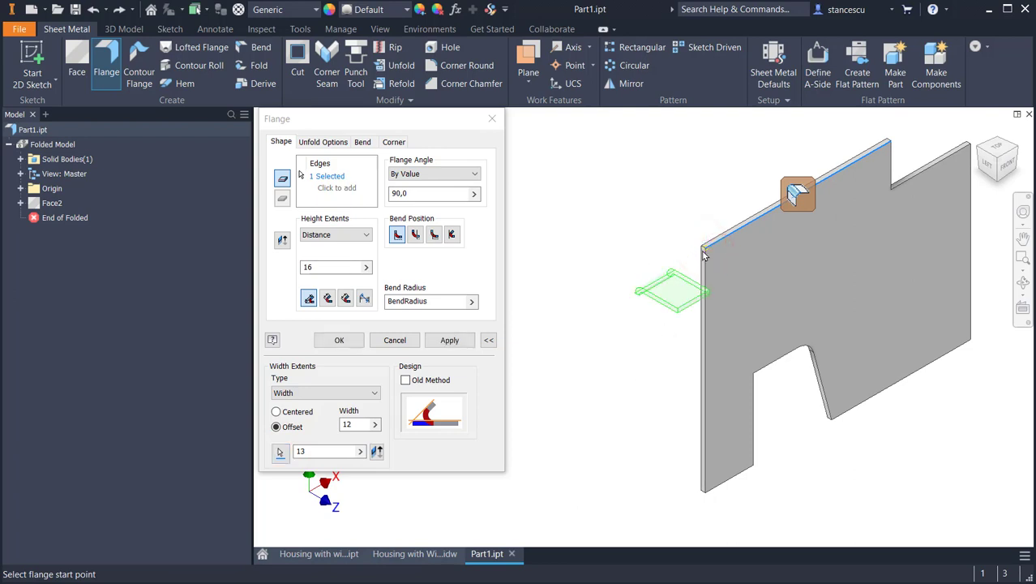
{"action": "left_click", "coordinate": [377, 452]}
{"action": "left_click", "coordinate": [332, 340]}
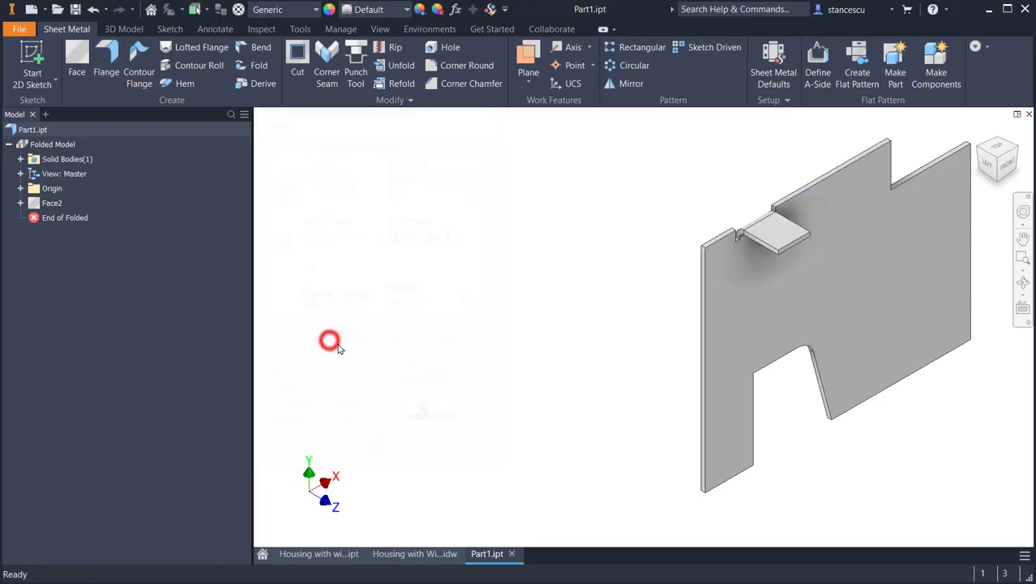
- Check the Housing with Wings drawing for the height of the tab's bent-down portion, and return to Part1
{"action": "left_click", "coordinate": [423, 554]}
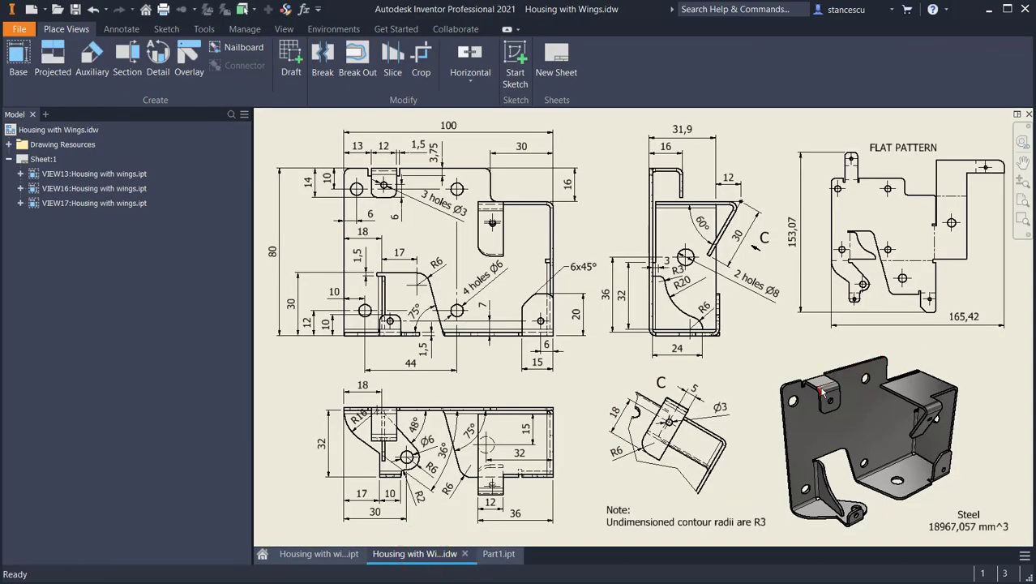
{"action": "scroll", "coordinate": [820, 392], "scroll_direction": "up", "scroll_amount": 3}
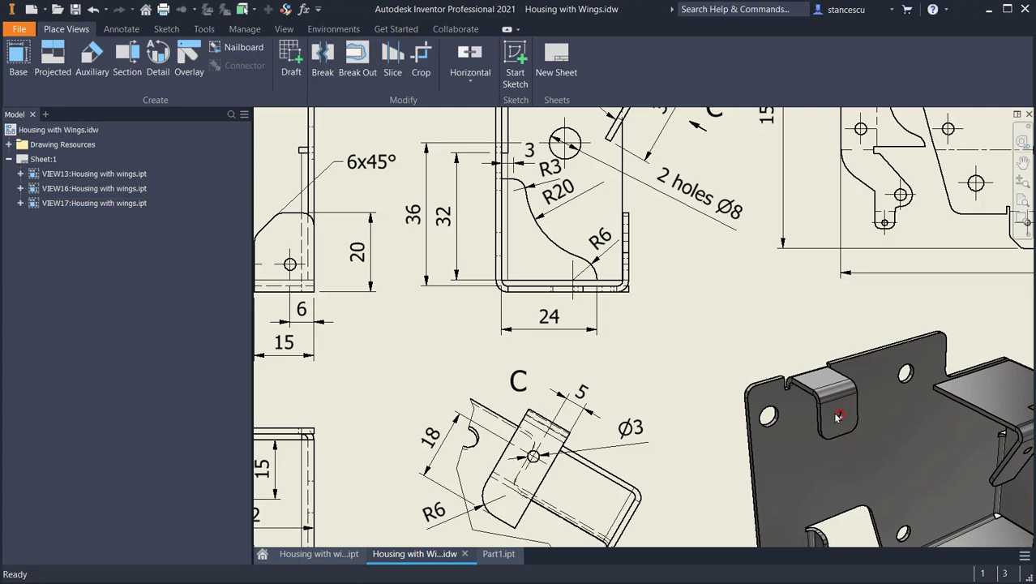
{"action": "scroll", "coordinate": [709, 326], "scroll_direction": "down", "scroll_amount": 2}
{"action": "mouse_move", "coordinate": [587, 215]}
{"action": "middle_mouse_down"}
{"action": "mouse_move", "coordinate": [728, 305]}
{"action": "mouse_move", "coordinate": [737, 300]}
{"action": "middle_mouse_up"}
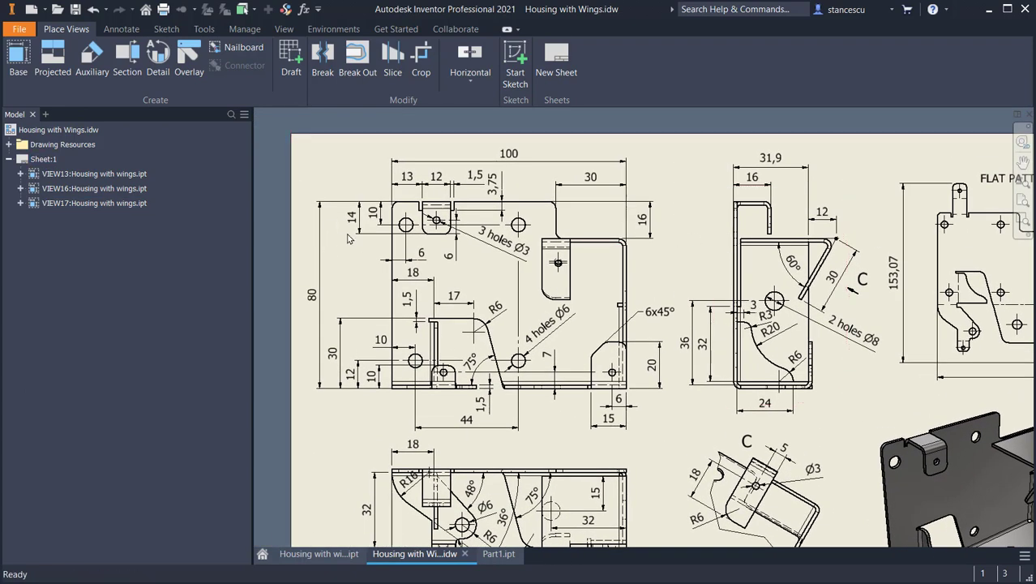
{"action": "left_click", "coordinate": [497, 554]}
- Create a 14 mm high, 90° flange bending down from the outer edge of the small upper flange
{"action": "left_click", "coordinate": [106, 59]}
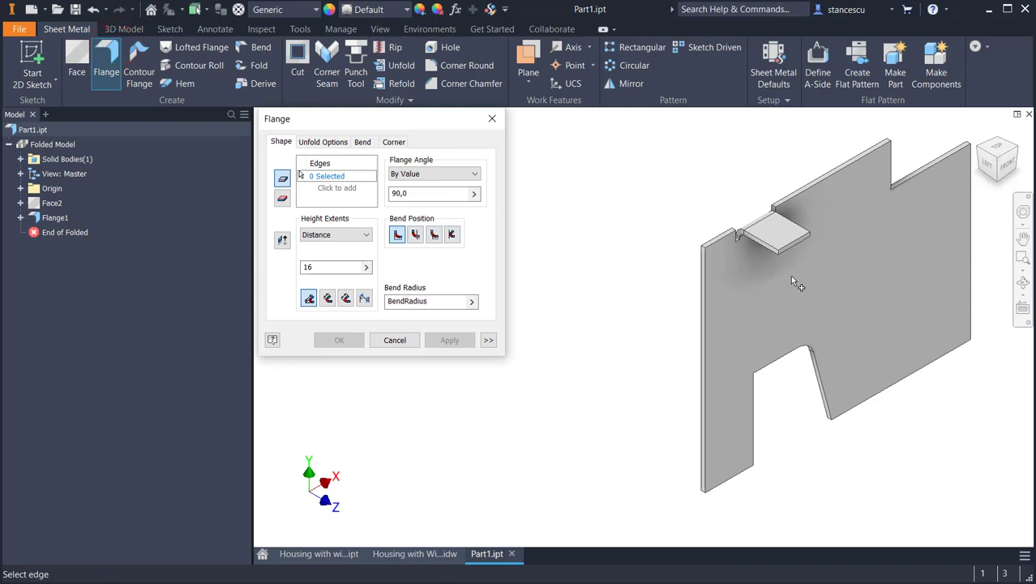
{"action": "left_click", "coordinate": [793, 254]}
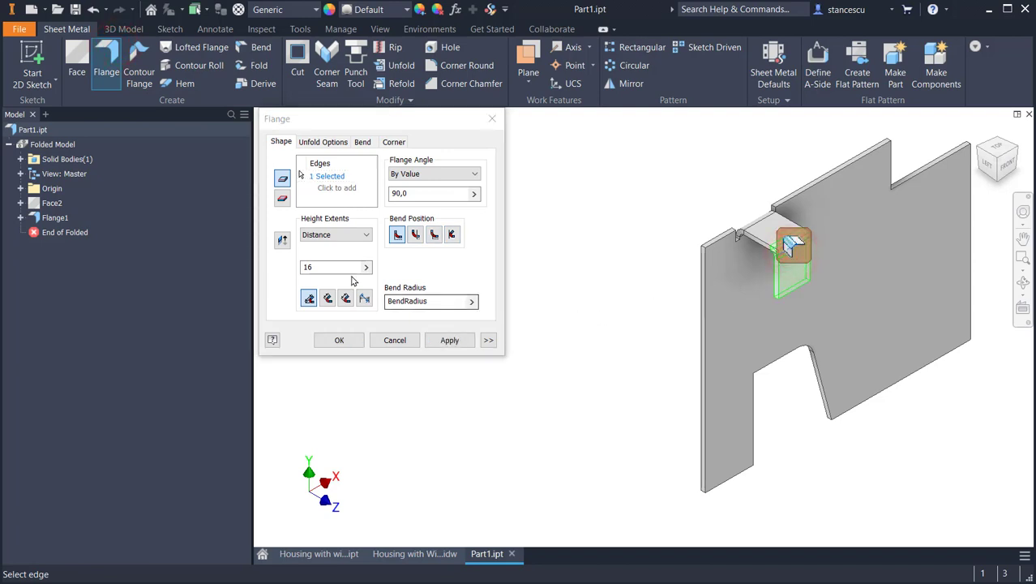
{"action": "double_click", "coordinate": [317, 267]}
{"action": "type", "text": "14"}
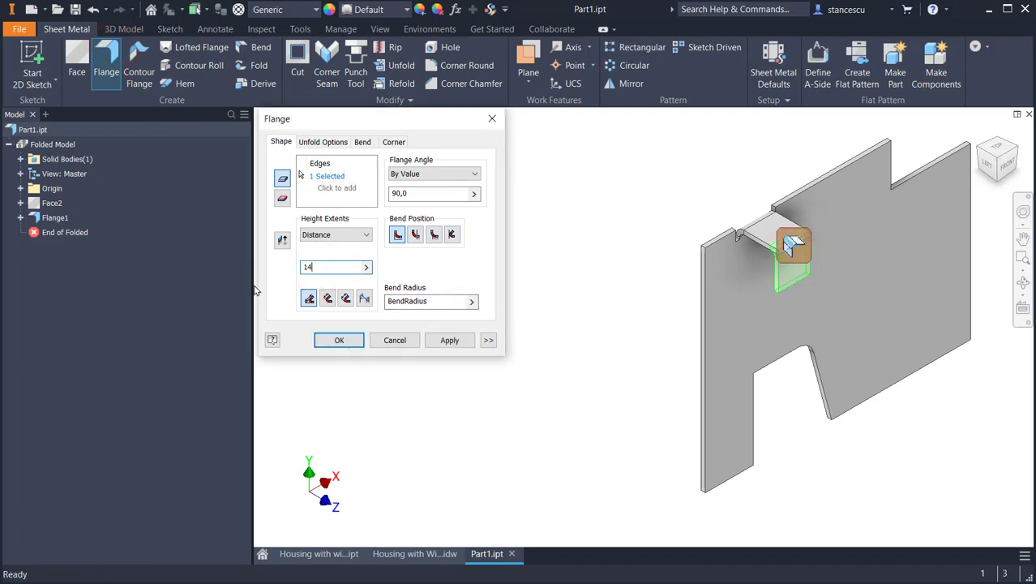
{"action": "left_click", "coordinate": [340, 338]}
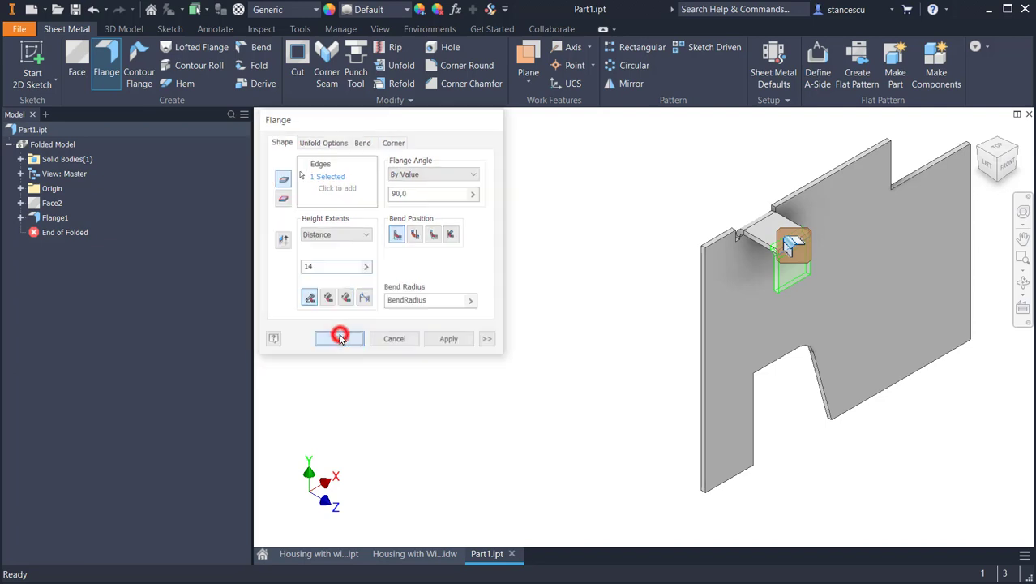
- Measure the distance from the small bent-down flange's outer face to the main face's outer vertical edge
{"action": "left_click", "coordinate": [987, 167]}
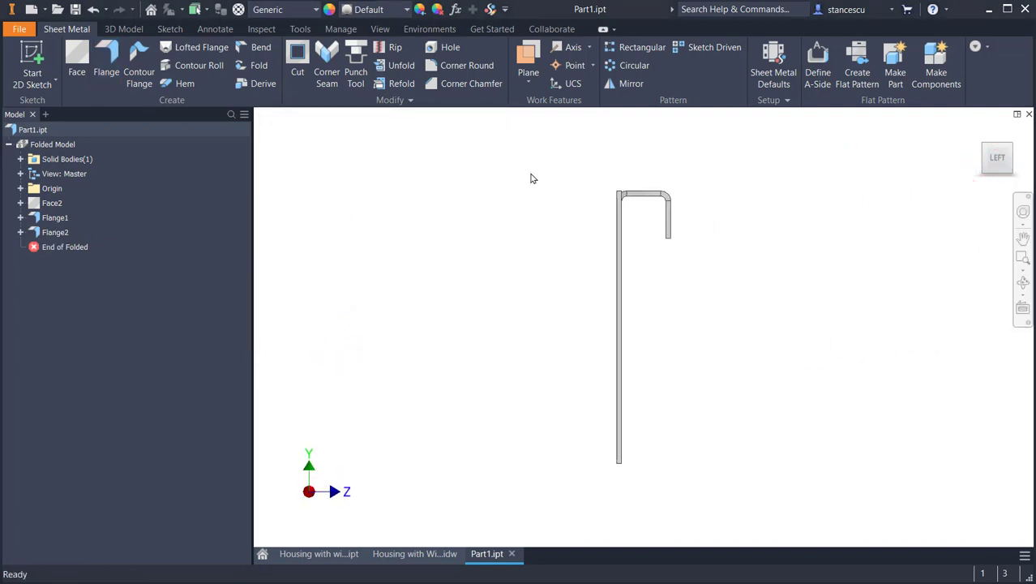
{"action": "left_click", "coordinate": [531, 176]}
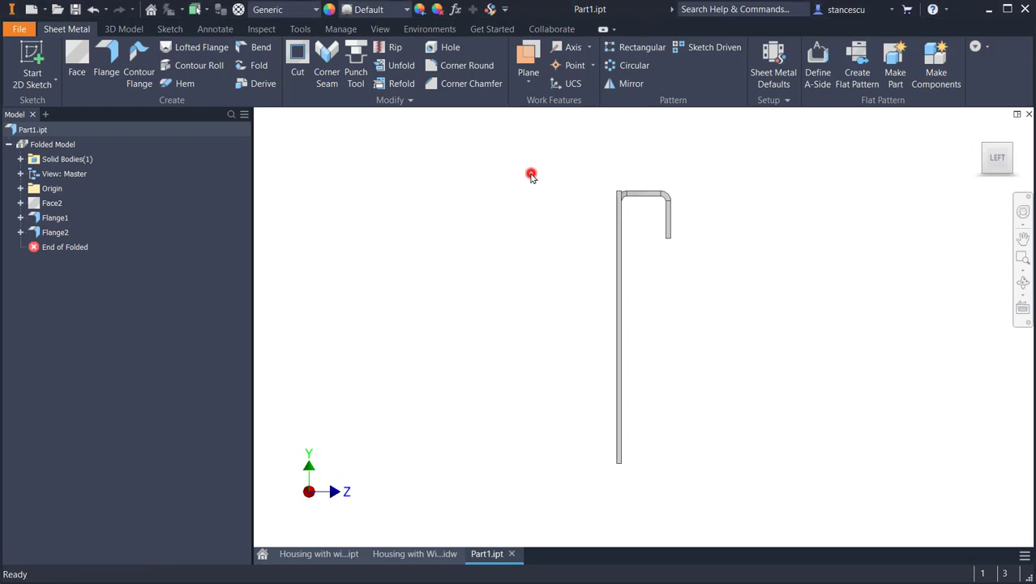
{"action": "left_click", "coordinate": [379, 27]}
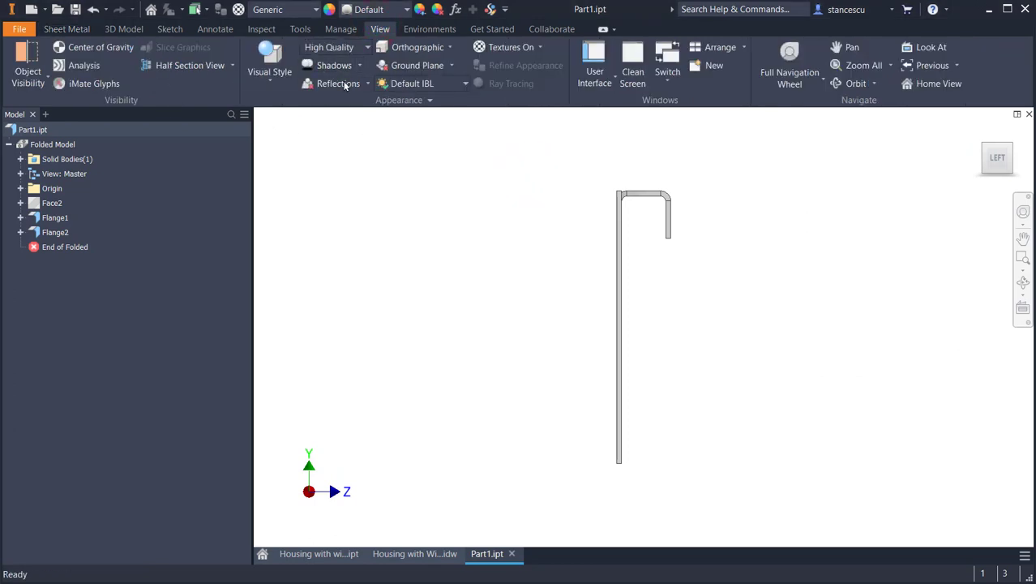
{"action": "left_click", "coordinate": [260, 30]}
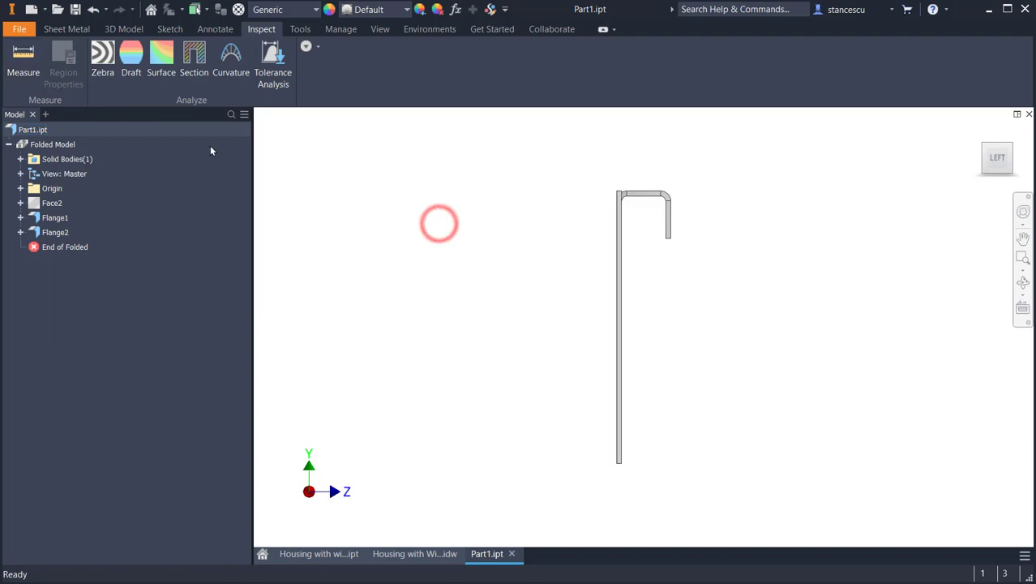
{"action": "left_click", "coordinate": [20, 58]}
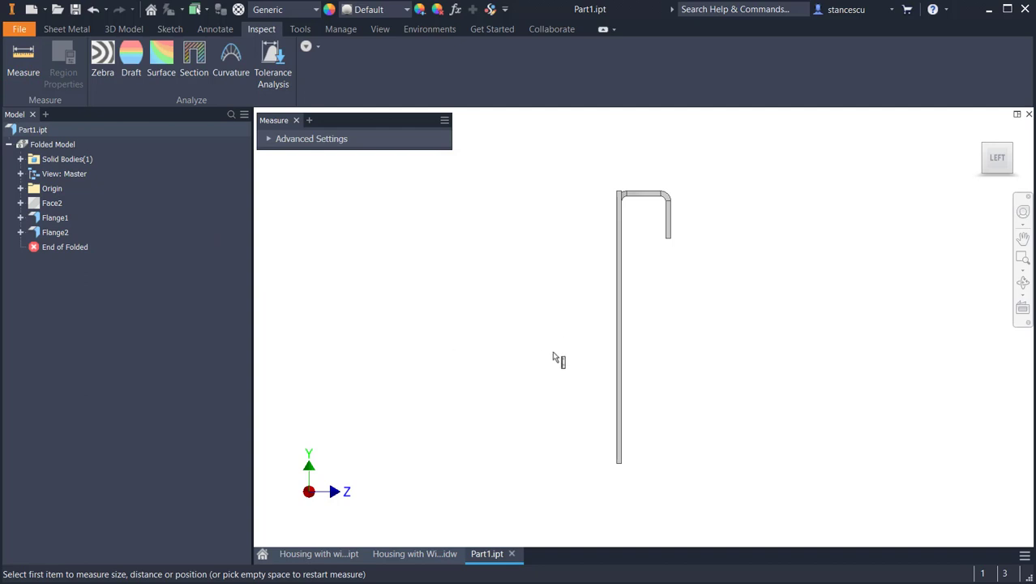
{"action": "key", "text": "F6"}
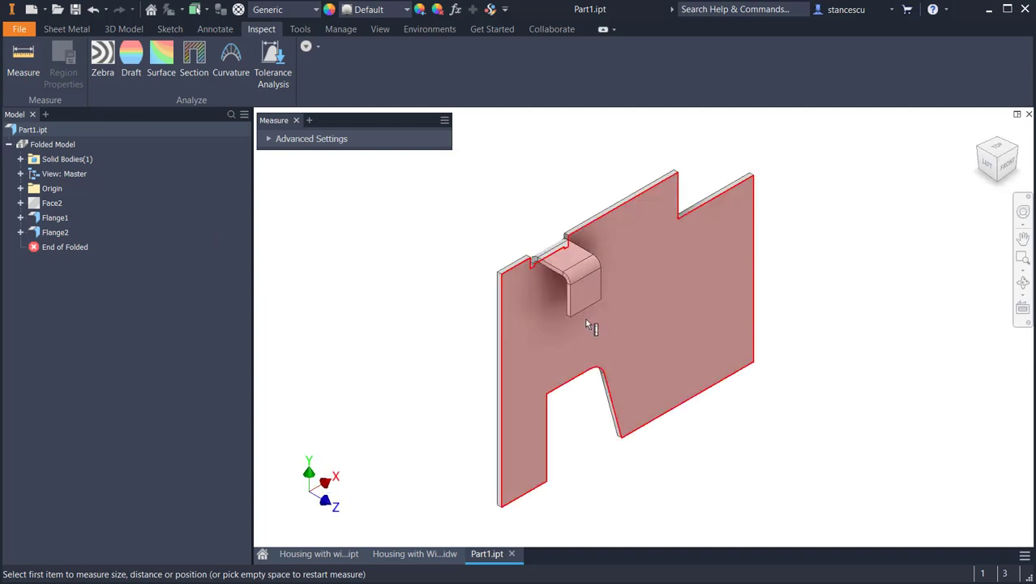
{"action": "left_click", "coordinate": [590, 296]}
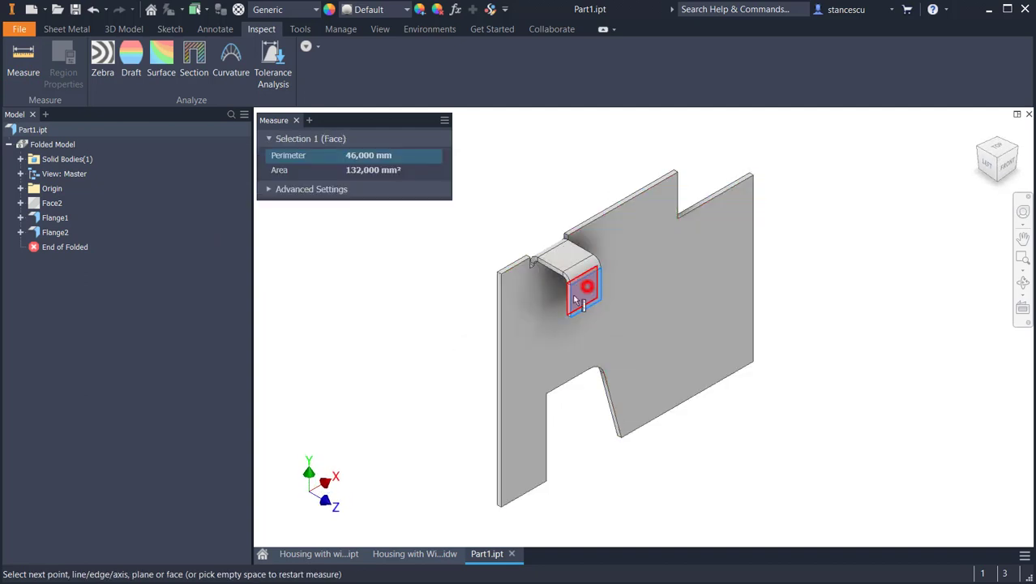
{"action": "left_click", "coordinate": [496, 304]}
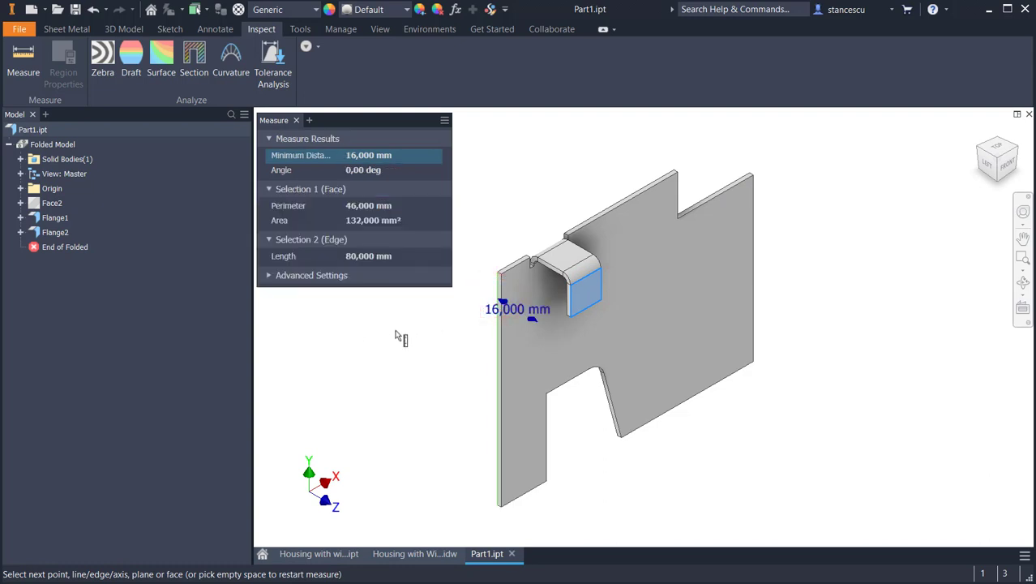
- Measure the bent-down flange's height from the small upper flange's top face to its free lower edge, and end measuring
{"action": "left_click", "coordinate": [514, 180]}
{"action": "left_click", "coordinate": [565, 255]}
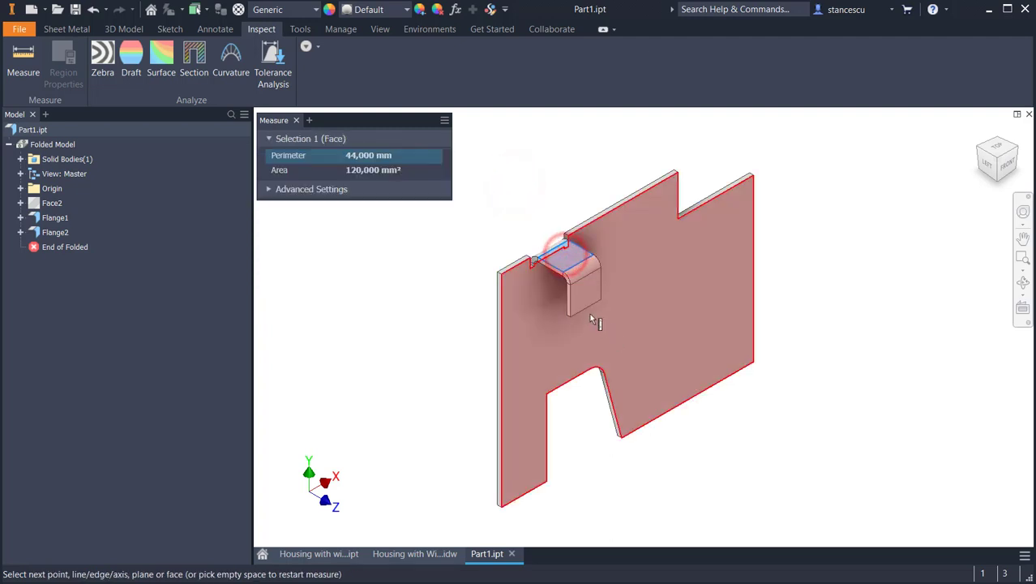
{"action": "left_click", "coordinate": [598, 310]}
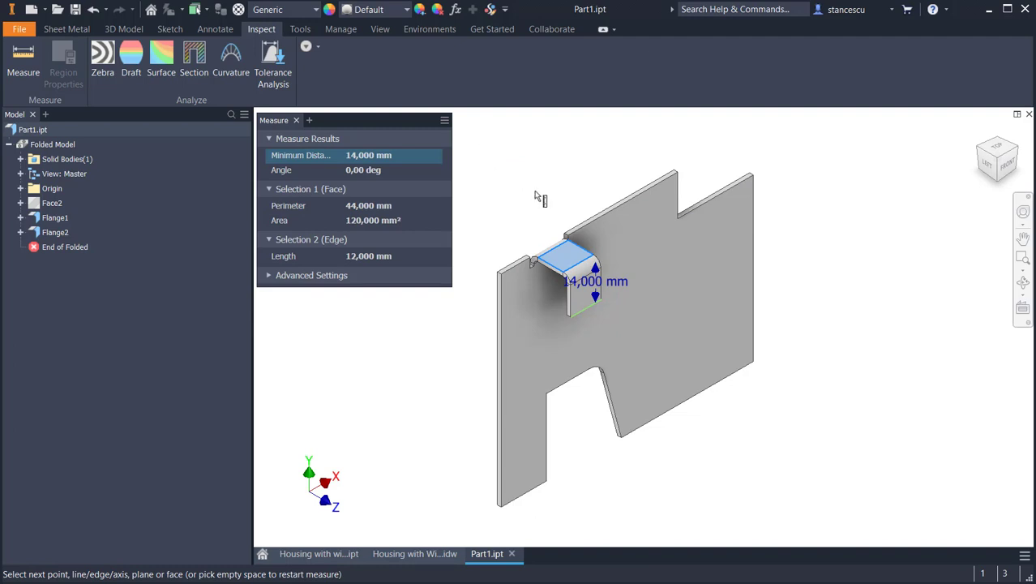
{"action": "key", "text": "Escape"}
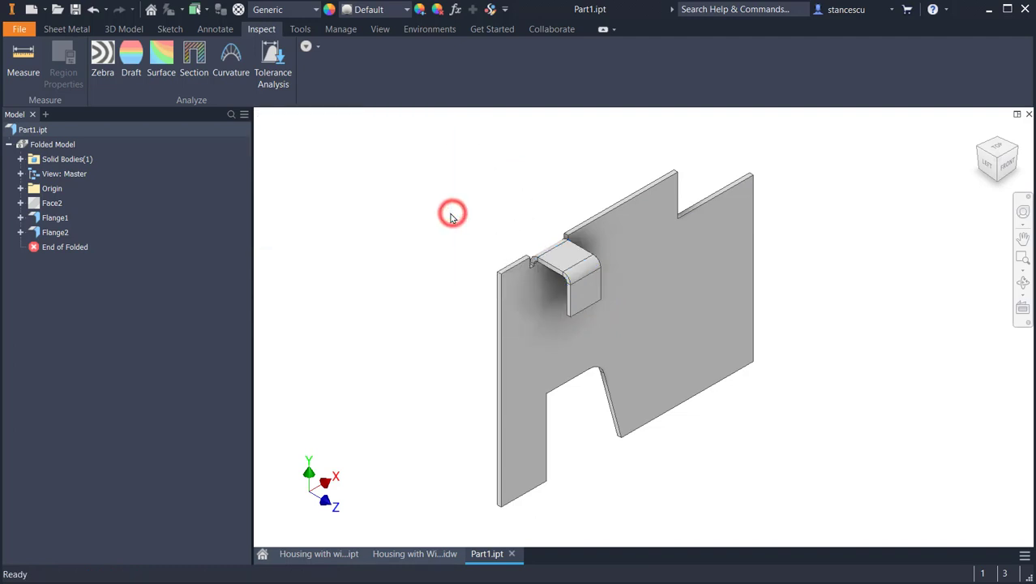
{"action": "key", "text": "F6"}
{"action": "left_click", "coordinate": [383, 236]}
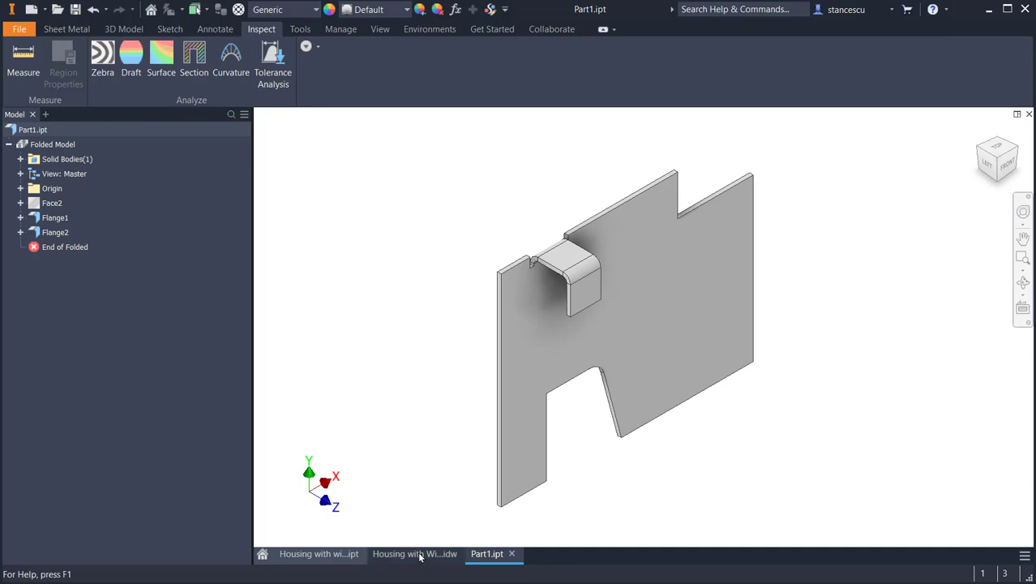
- Examine the Housing with Wings drawing's bottom plan view and detail C for the lower wing's contour dimensions, and return to Part1
{"action": "mouse_move", "coordinate": [420, 555]}
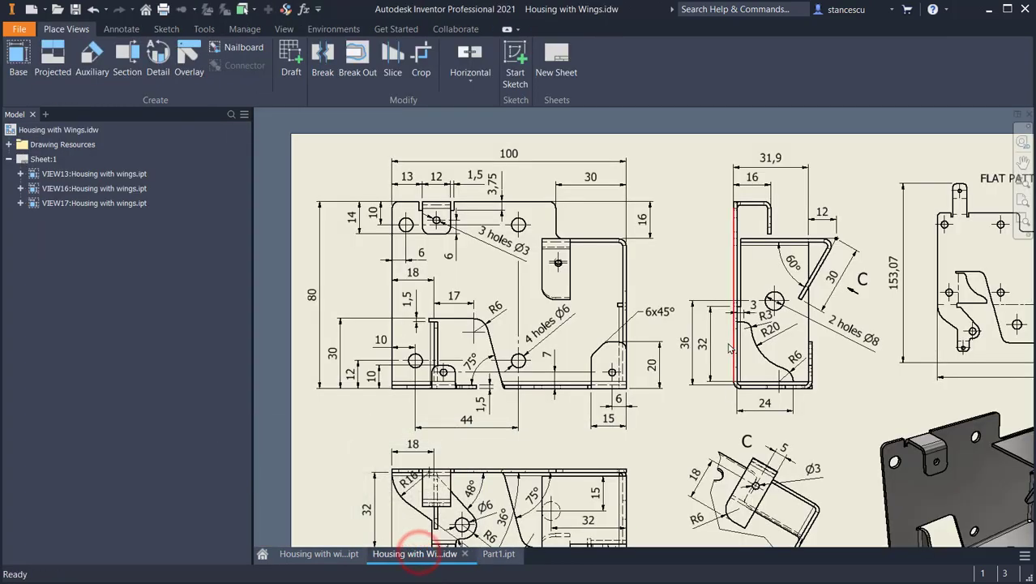
{"action": "mouse_move", "coordinate": [607, 406]}
{"action": "middle_mouse_down"}
{"action": "mouse_move", "coordinate": [634, 256]}
{"action": "mouse_move", "coordinate": [764, 295]}
{"action": "middle_mouse_up"}
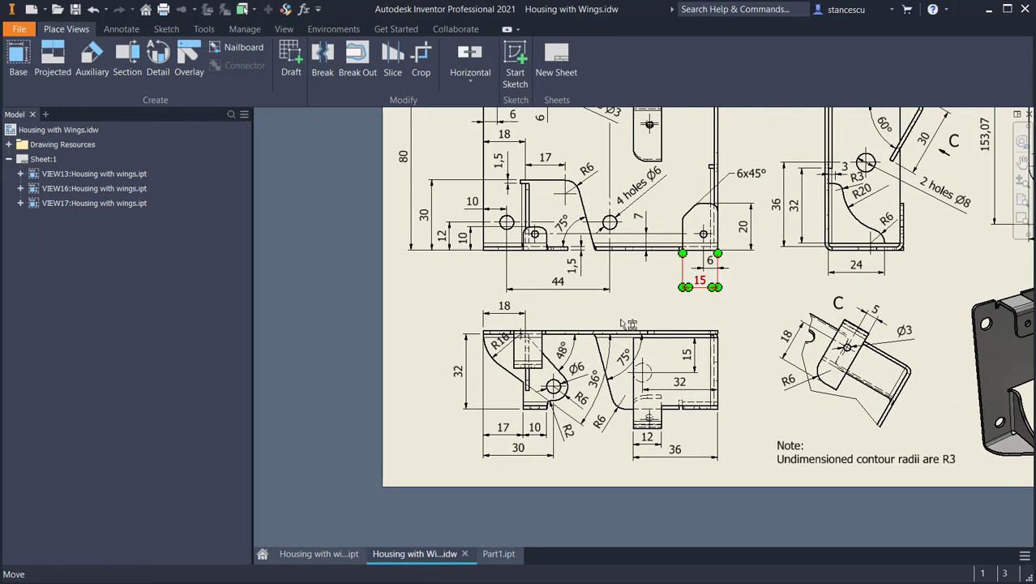
{"action": "scroll", "coordinate": [556, 353], "scroll_direction": "down", "scroll_amount": 3}
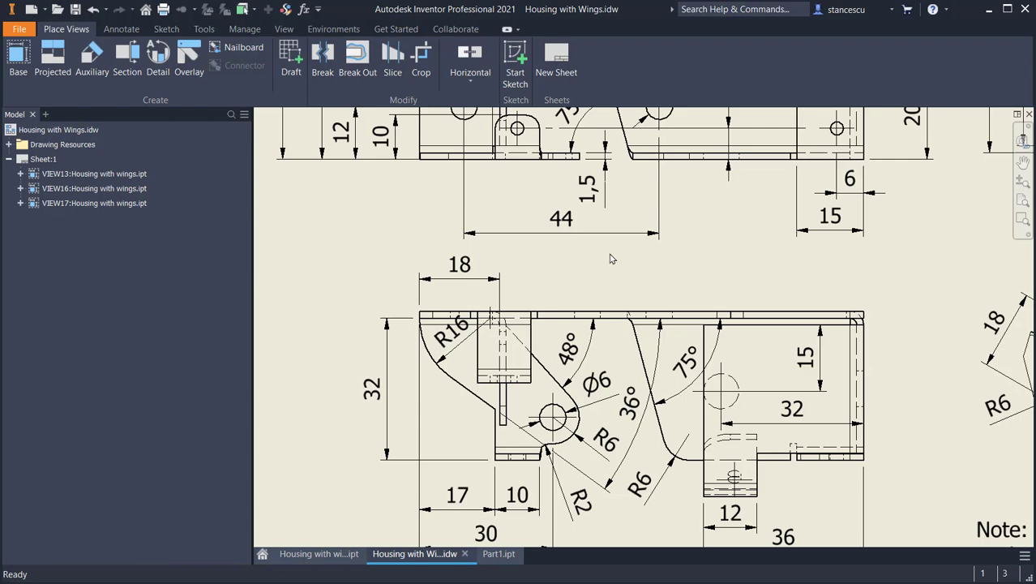
{"action": "middle_click_drag", "start_coordinate": [809, 275], "coordinate": [470, 182]}
{"action": "middle_click_drag", "start_coordinate": [715, 382], "coordinate": [419, 300]}
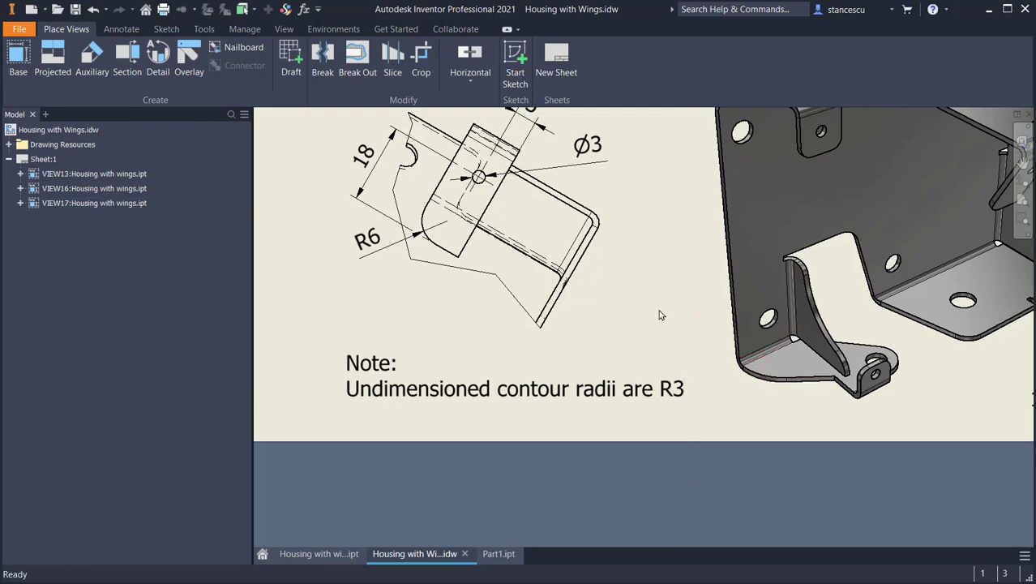
{"action": "mouse_move", "coordinate": [661, 316]}
{"action": "middle_mouse_down"}
{"action": "mouse_move", "coordinate": [1027, 375]}
{"action": "mouse_move", "coordinate": [1035, 352]}
{"action": "middle_mouse_up"}
{"action": "middle_click_drag", "start_coordinate": [801, 306], "coordinate": [873, 379]}
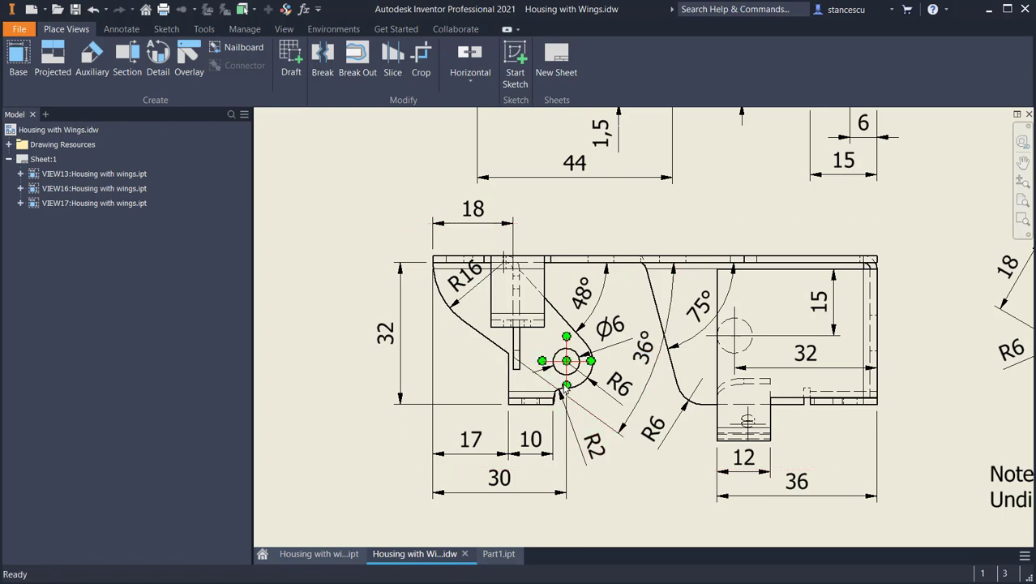
{"action": "left_click", "coordinate": [497, 556]}
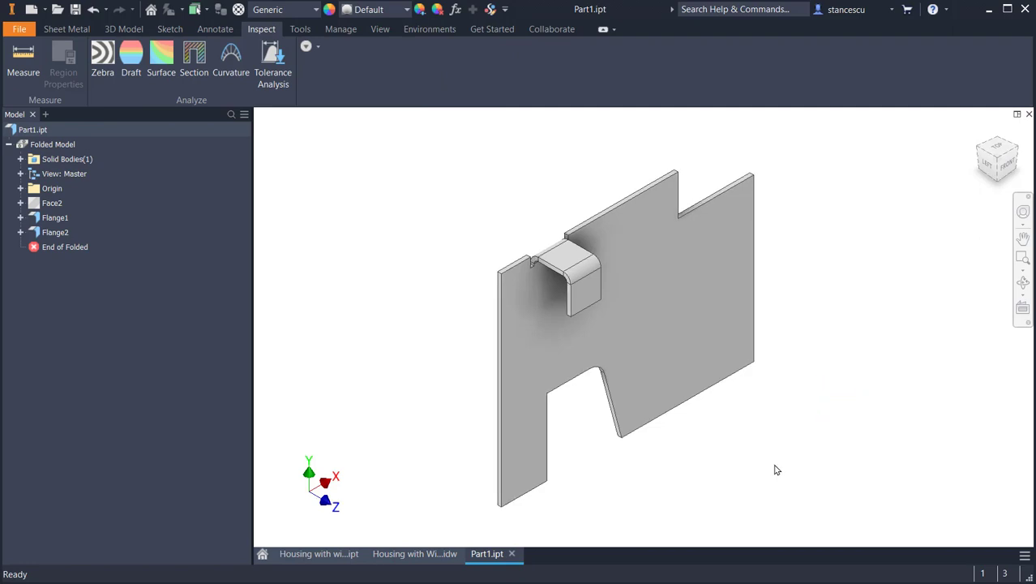
- Start a new sketch on the narrow bottom end face of the main face's left leg
{"action": "scroll", "coordinate": [776, 468], "scroll_direction": "down", "scroll_amount": 3}
{"action": "middle_click_drag", "start_coordinate": [776, 468], "coordinate": [622, 345], "text": "shift"}
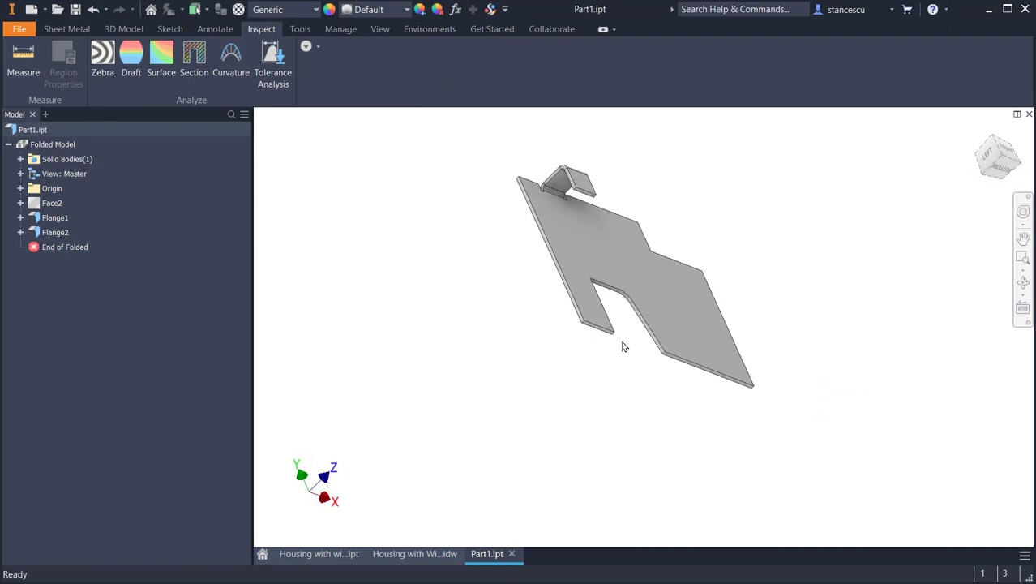
{"action": "scroll", "coordinate": [622, 344], "scroll_direction": "up", "scroll_amount": 3}
{"action": "scroll", "coordinate": [620, 344], "scroll_direction": "up", "scroll_amount": 2}
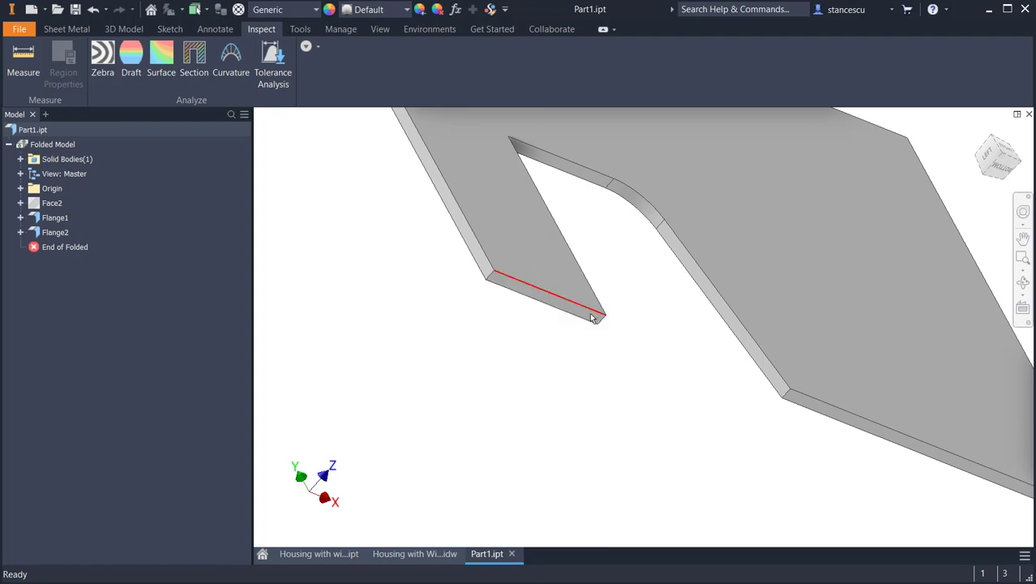
{"action": "scroll", "coordinate": [580, 317], "scroll_direction": "up", "scroll_amount": 2}
{"action": "left_click", "coordinate": [589, 317]}
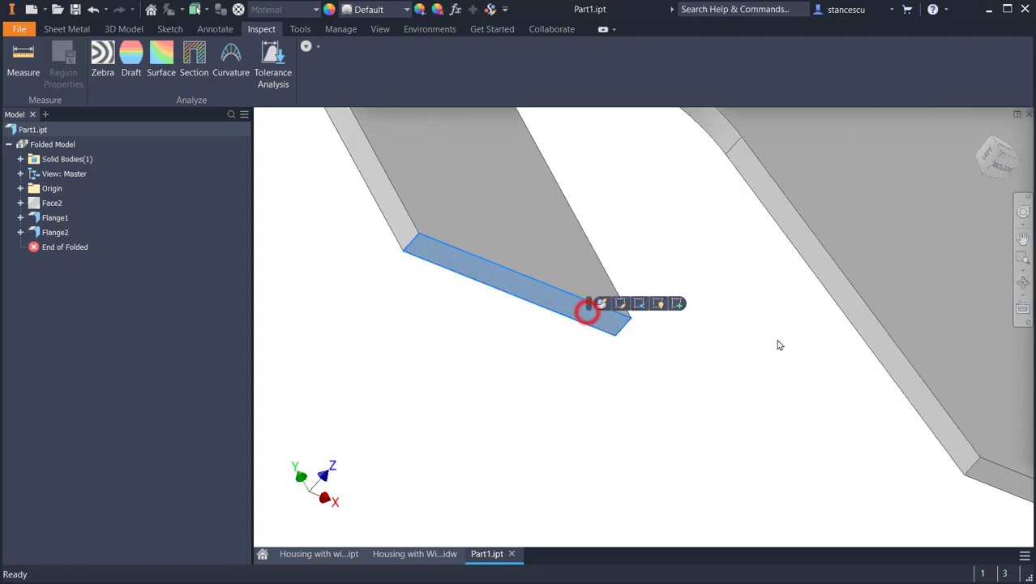
{"action": "left_click", "coordinate": [677, 302]}
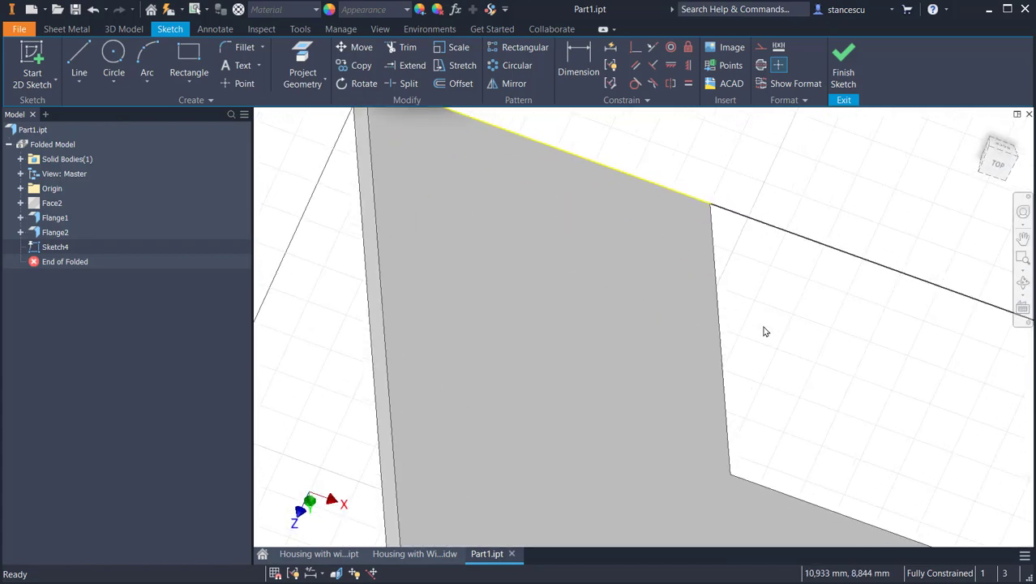
- Slice the part's graphics at the sketch plane and view the sketch squarely from the top
{"action": "mouse_move", "coordinate": [810, 399]}
{"action": "middle_mouse_down"}
{"action": "mouse_move", "coordinate": [786, 158]}
{"action": "mouse_move", "coordinate": [793, 128]}
{"action": "middle_mouse_up"}
{"action": "middle_click_drag", "start_coordinate": [626, 373], "coordinate": [674, 185]}
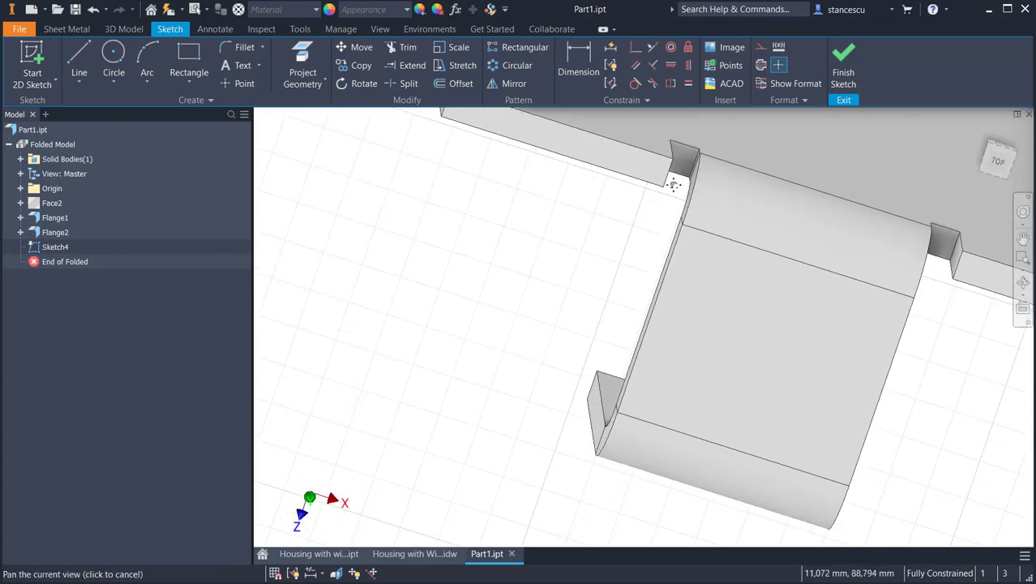
{"action": "middle_click_drag", "start_coordinate": [505, 513], "coordinate": [527, 362]}
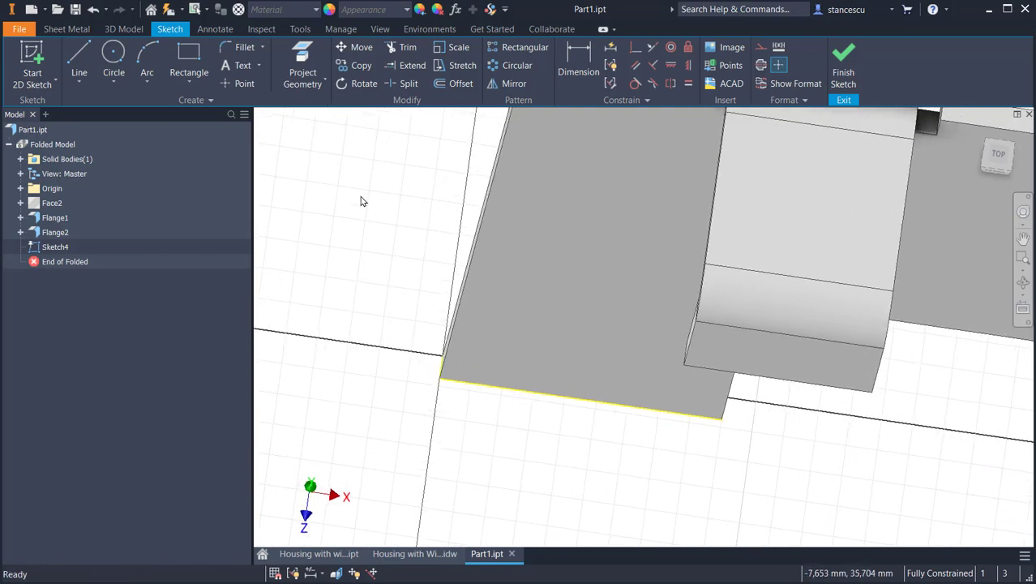
{"action": "key", "text": "F7"}
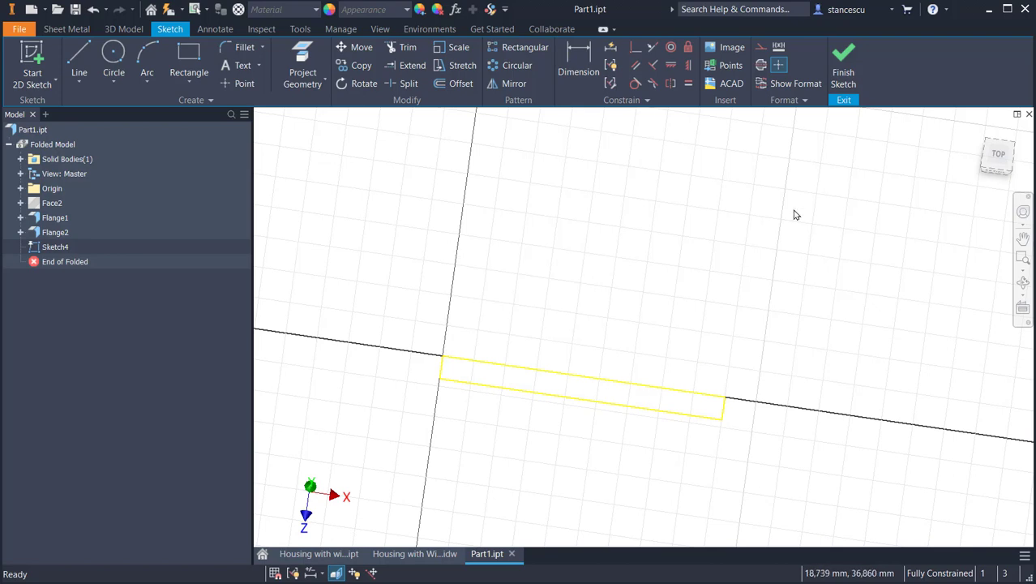
{"action": "left_click", "coordinate": [997, 154]}
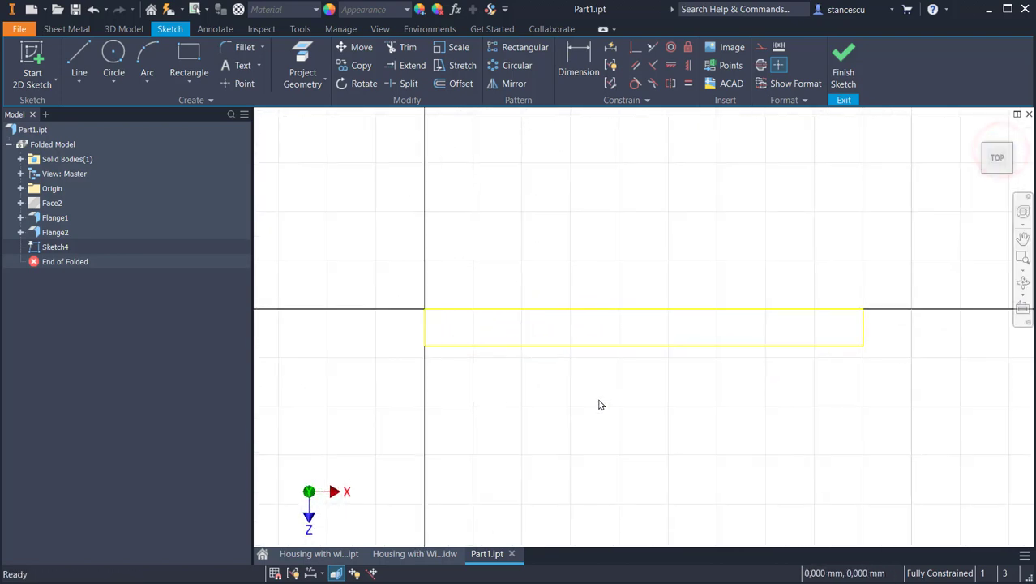
{"action": "scroll", "coordinate": [600, 405], "scroll_direction": "up", "scroll_amount": 2}
{"action": "middle_click_drag", "start_coordinate": [624, 418], "coordinate": [586, 334]}
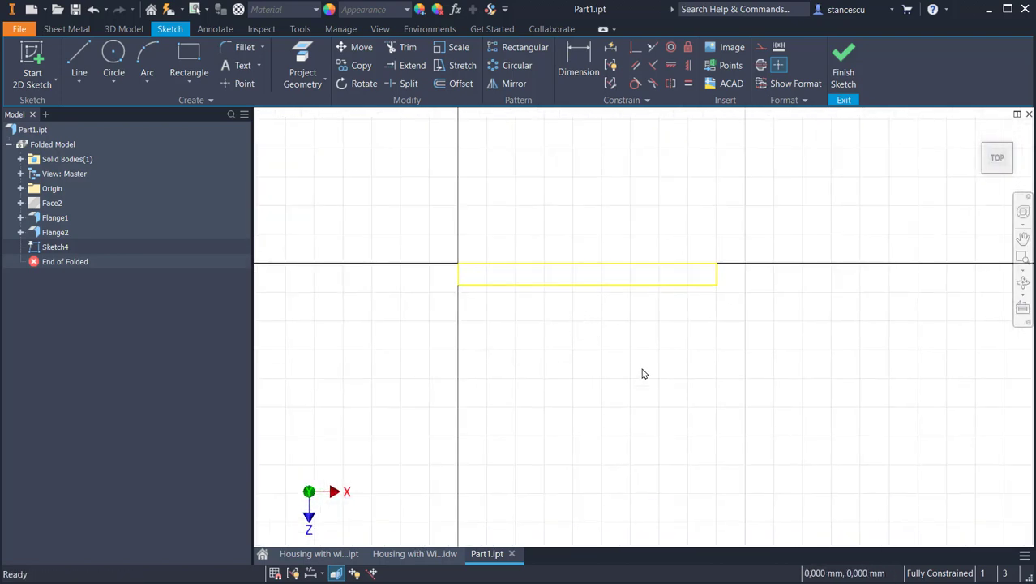
- Sketch a slanted line from the lower right corner of the projected leg outline, running outward beyond the leg
{"action": "left_click", "coordinate": [79, 56]}
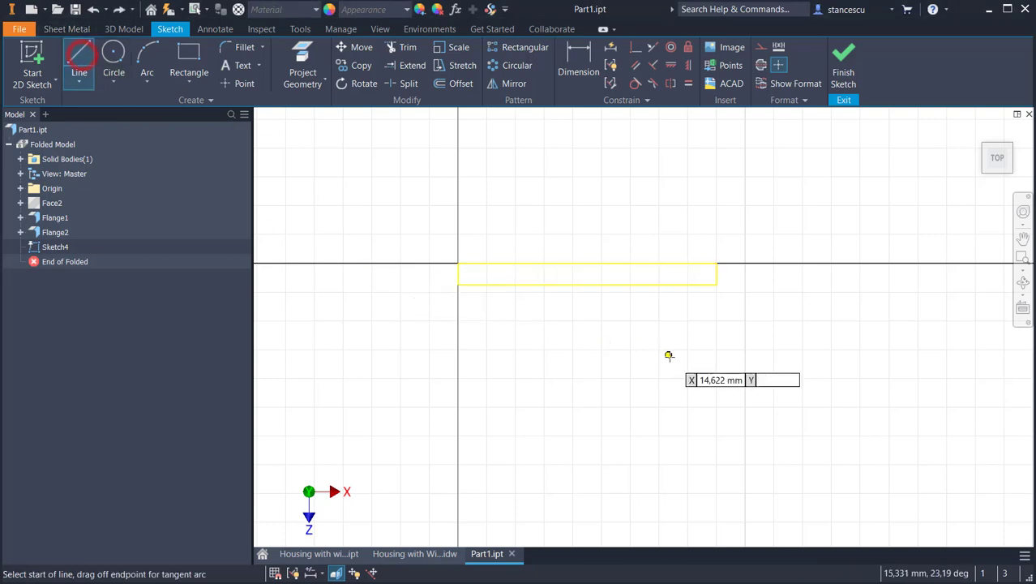
{"action": "left_click", "coordinate": [714, 285]}
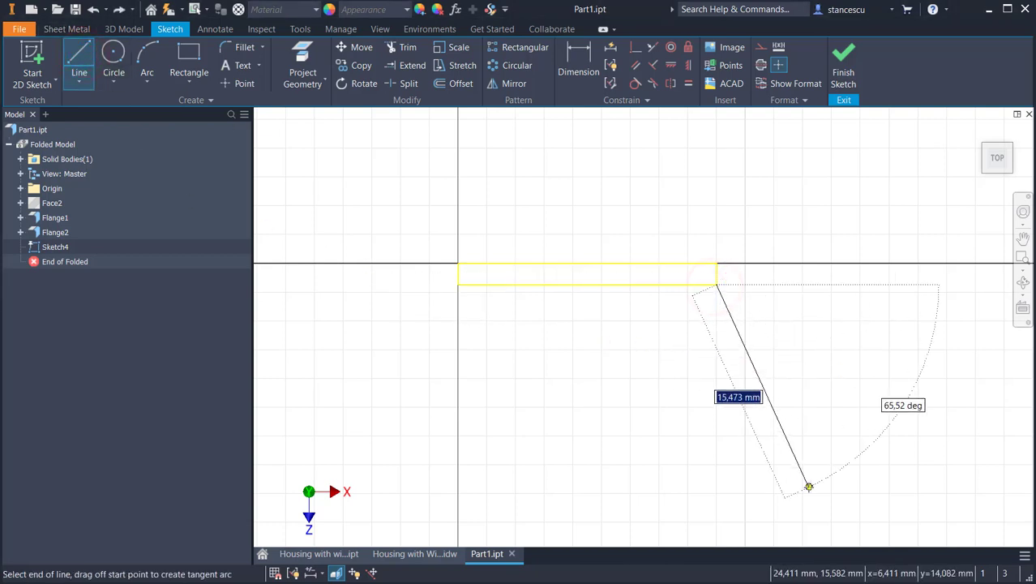
{"action": "scroll", "coordinate": [805, 481], "scroll_direction": "down", "scroll_amount": 3}
{"action": "middle_click_drag", "start_coordinate": [805, 481], "coordinate": [699, 363]}
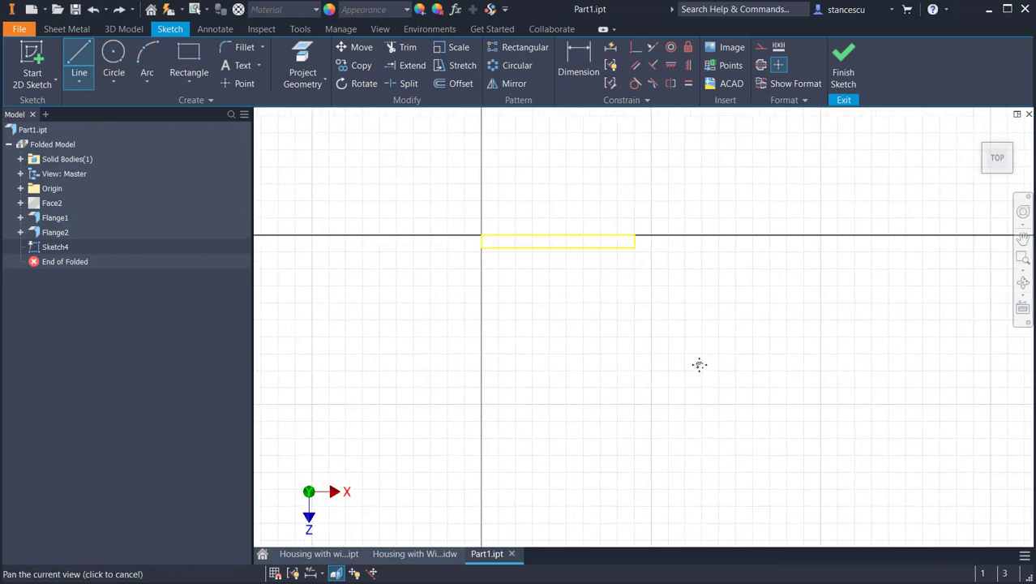
{"action": "left_click", "coordinate": [761, 356]}
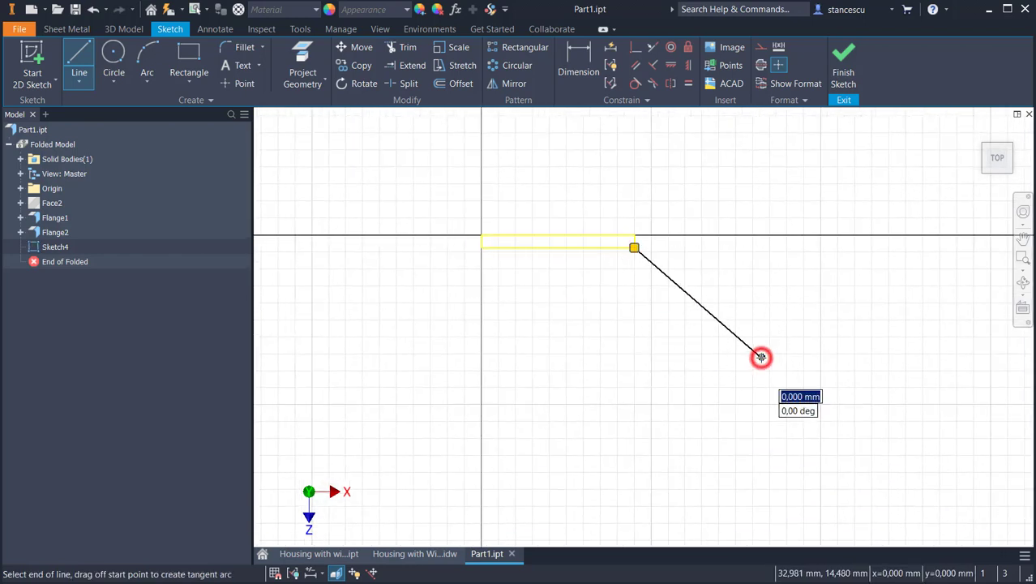
- Continue the contour from the slanted line with a tangent arc of about 3.6 mm radius curving back inward and a short horizontal line
{"action": "left_click_drag", "start_coordinate": [761, 357], "coordinate": [723, 412]}
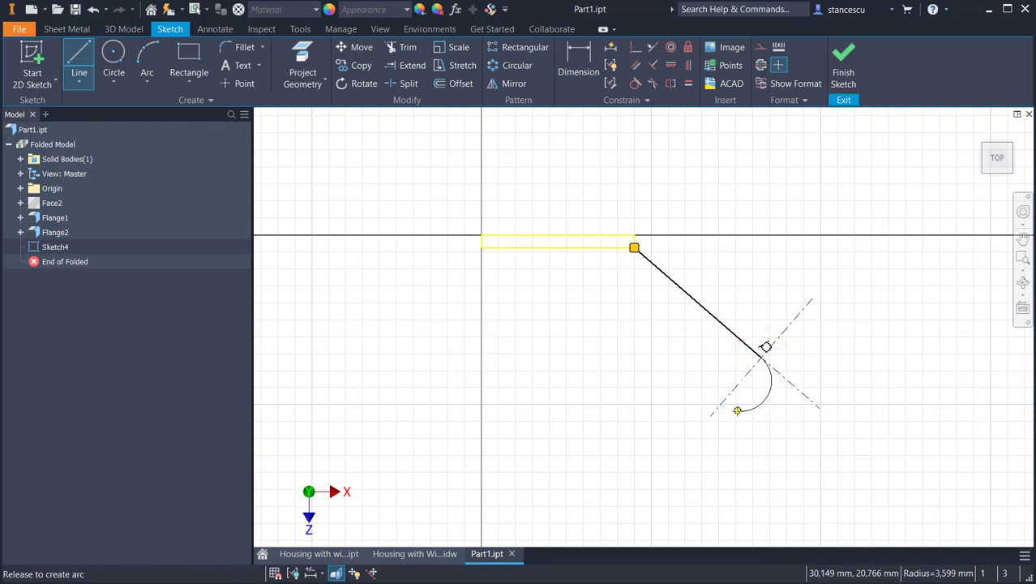
{"action": "left_click_drag", "start_coordinate": [737, 410], "coordinate": [735, 411]}
{"action": "scroll", "coordinate": [727, 411], "scroll_direction": "down", "scroll_amount": 3}
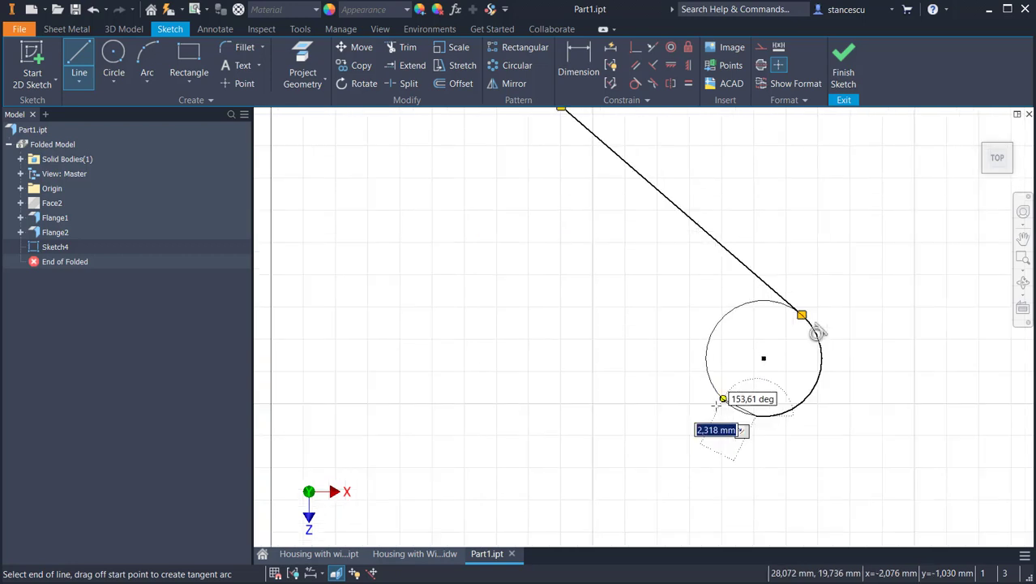
{"action": "left_click", "coordinate": [727, 415]}
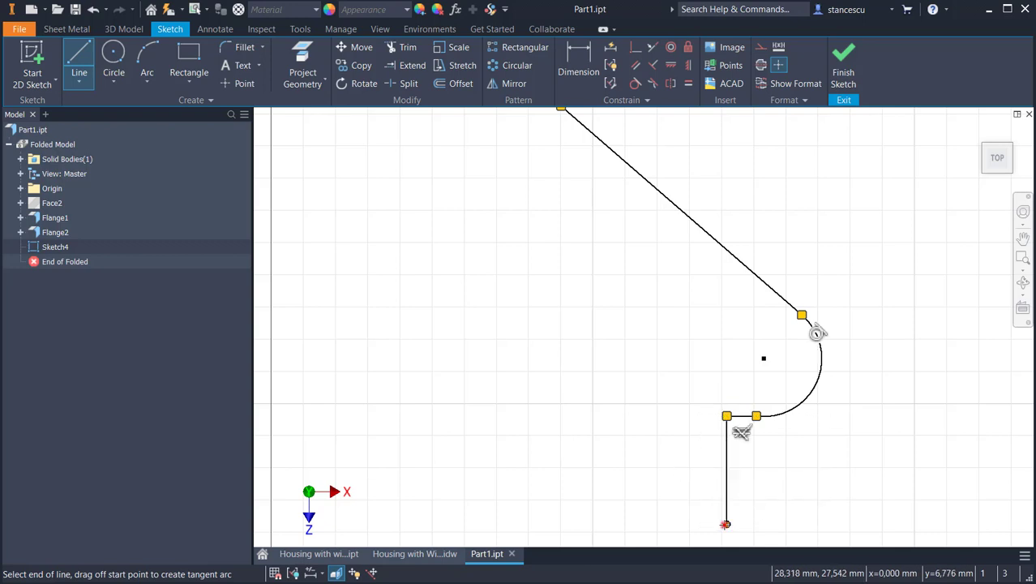
- Outline the wing's rectangular tab with lines about 6.8 mm down, about 16 mm horizontally inward, and about 13 mm back up
{"action": "left_click", "coordinate": [726, 525]}
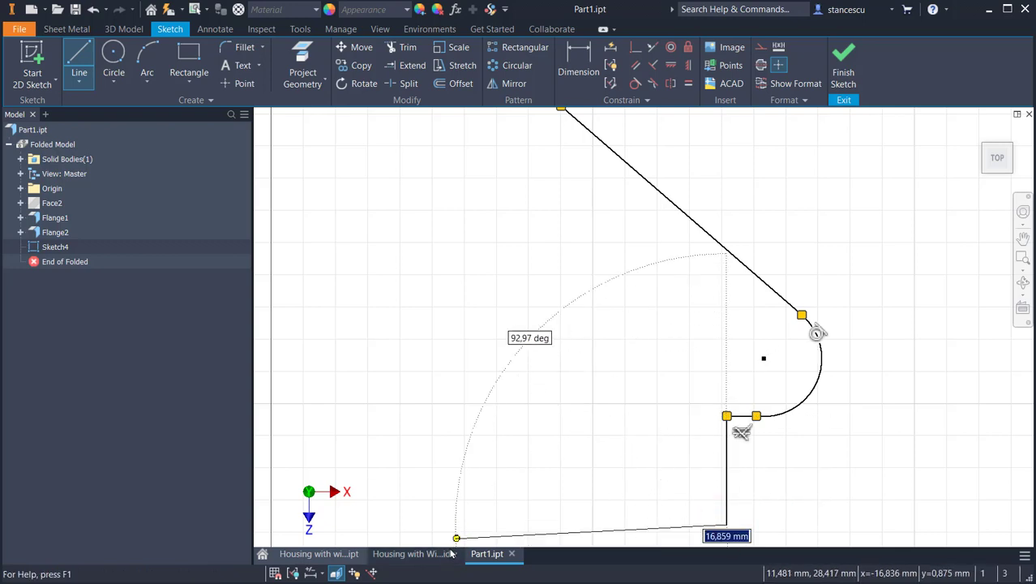
{"action": "left_click", "coordinate": [467, 524]}
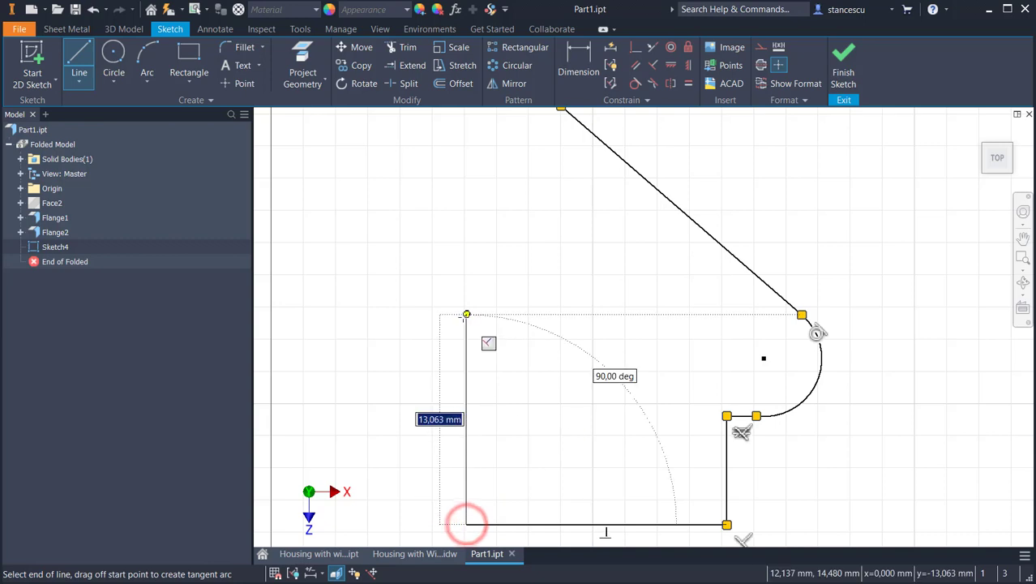
{"action": "left_click", "coordinate": [466, 316]}
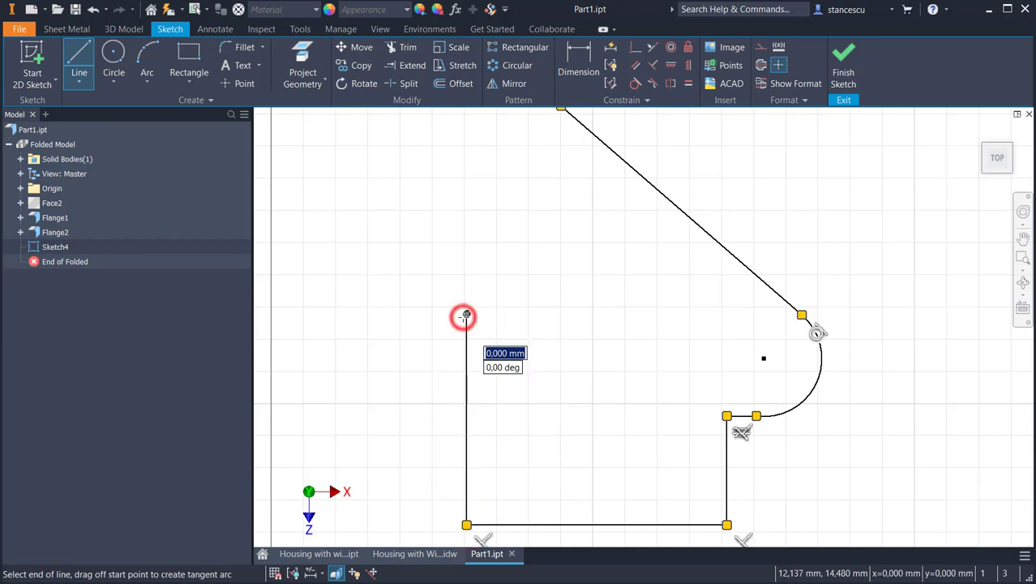
- Close the contour with a slanted line running up and outward and a tangent arc ending on the projected leg outline's lower left corner
{"action": "scroll", "coordinate": [465, 315], "scroll_direction": "down", "scroll_amount": 2}
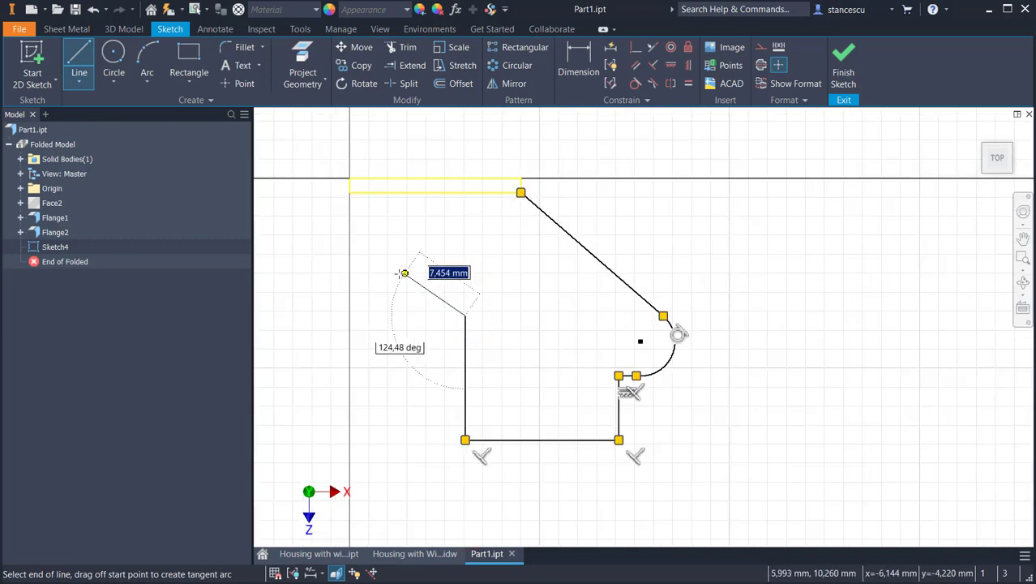
{"action": "left_click", "coordinate": [371, 264]}
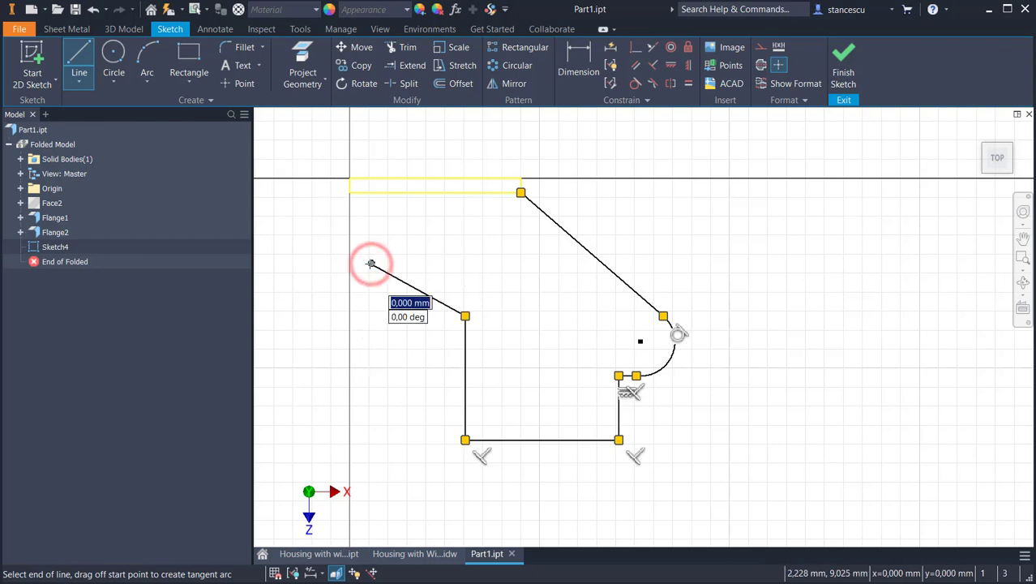
{"action": "left_click_drag", "start_coordinate": [370, 264], "coordinate": [376, 253]}
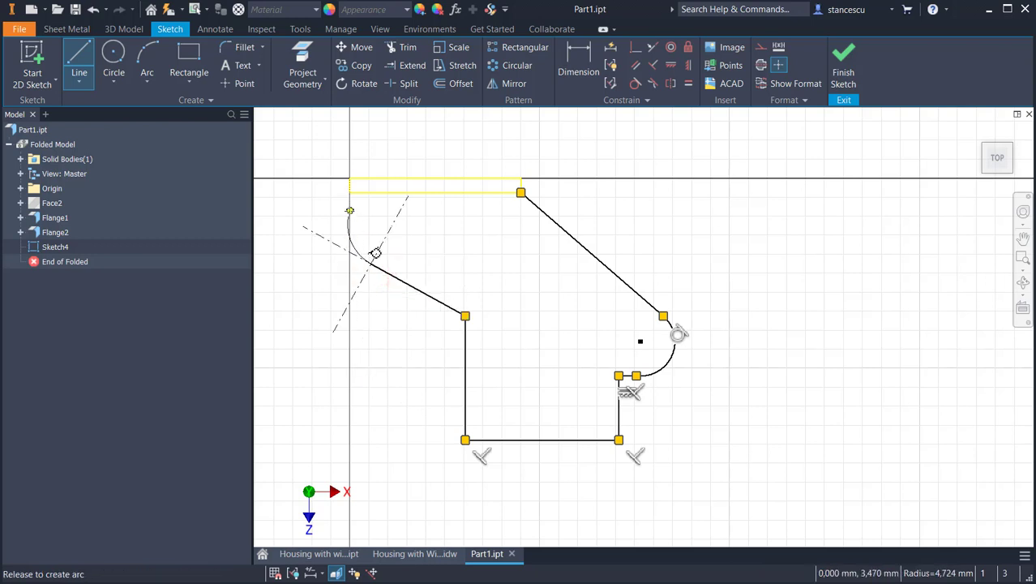
{"action": "left_click_drag", "start_coordinate": [353, 198], "coordinate": [350, 191]}
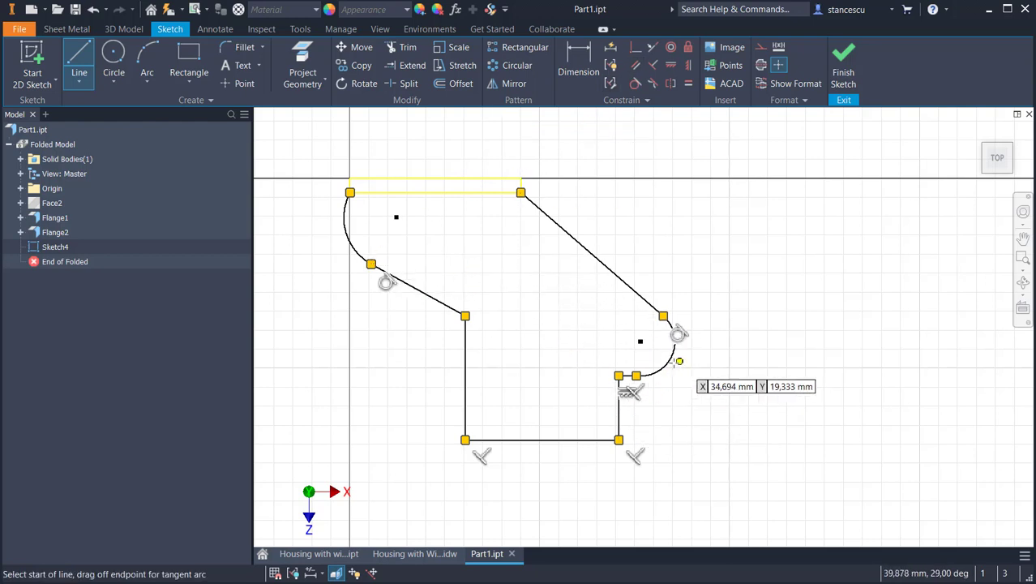
- Make the right end arc tangent to the short horizontal line that follows it
{"action": "scroll", "coordinate": [676, 365], "scroll_direction": "up", "scroll_amount": 2}
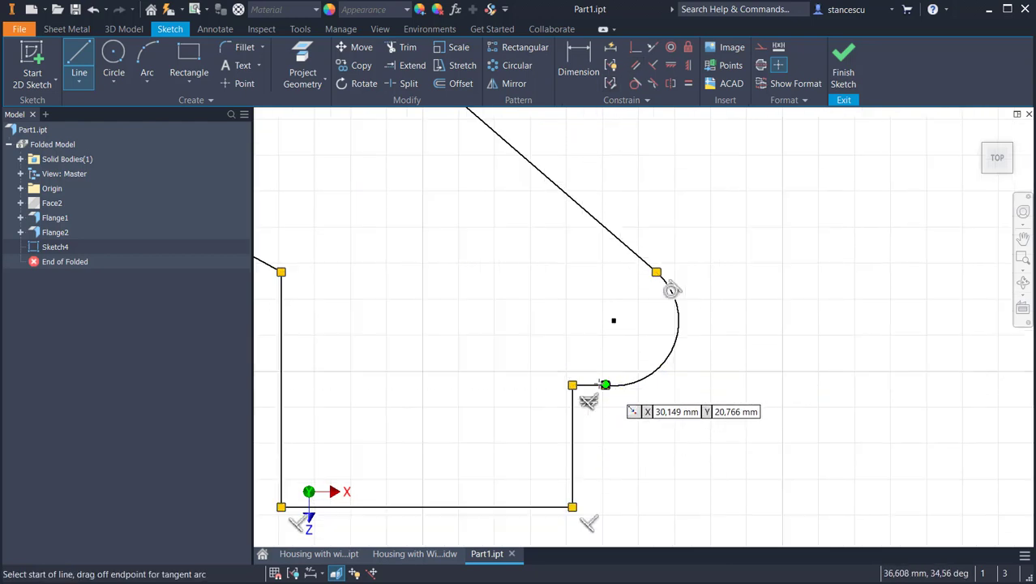
{"action": "left_click", "coordinate": [635, 83]}
{"action": "left_click", "coordinate": [642, 375]}
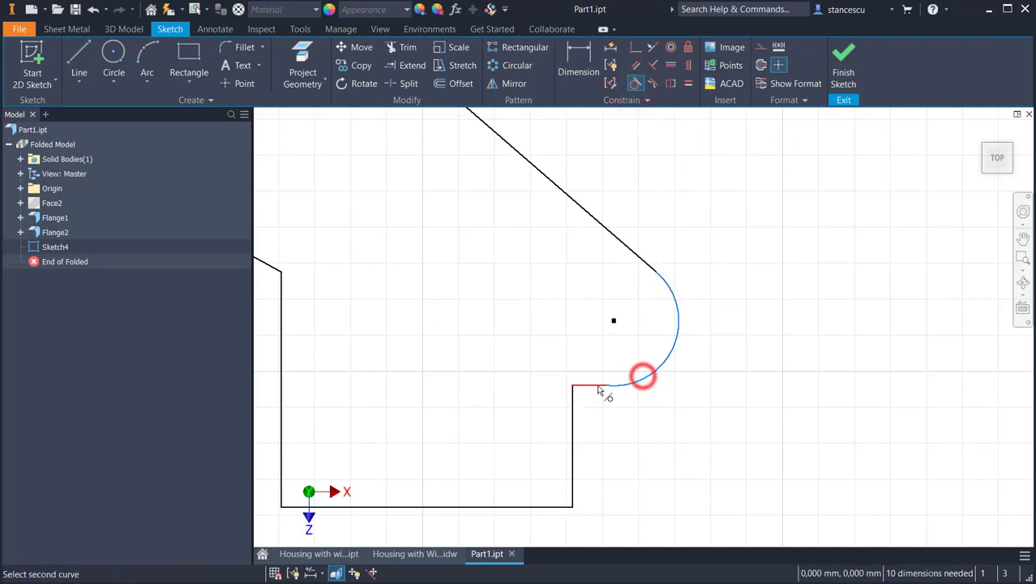
{"action": "left_click", "coordinate": [589, 387]}
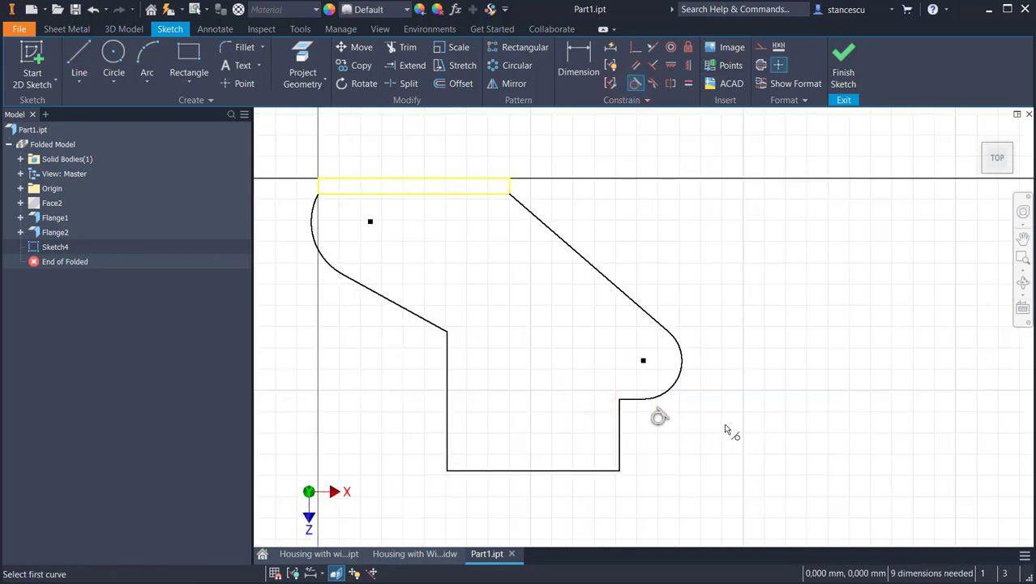
{"action": "middle_click_drag", "start_coordinate": [726, 431], "coordinate": [826, 433]}
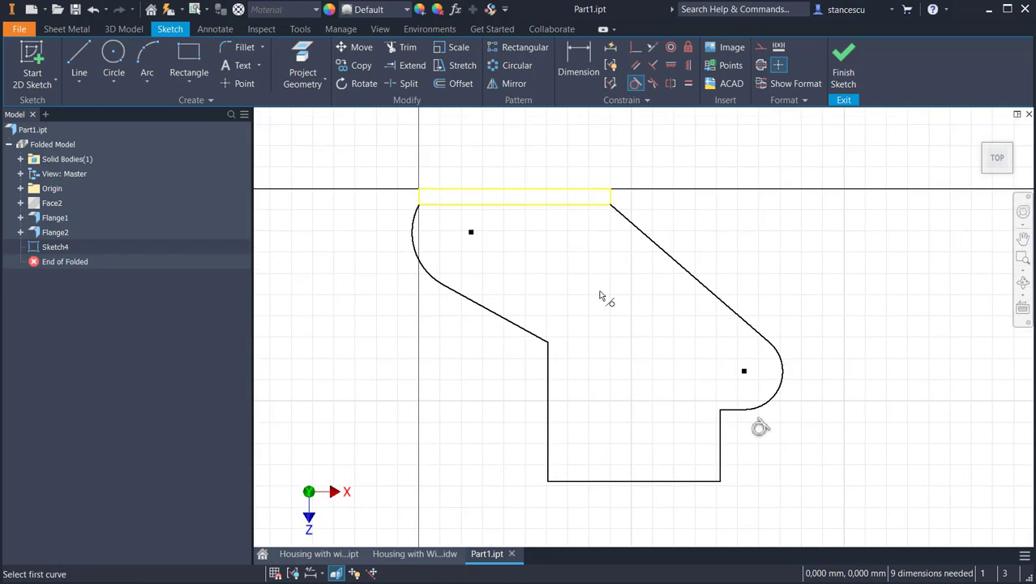
{"action": "key", "text": "Escape"}
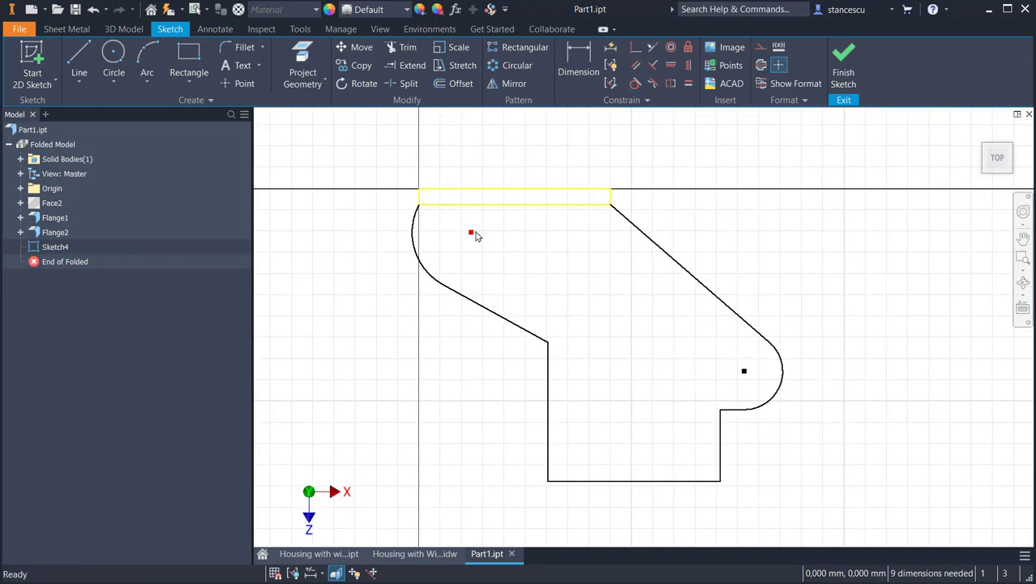
- Shift the left arc's center point inward and constrain it coincident with the projected leg outline's lower edge
{"action": "mouse_move", "coordinate": [471, 233]}
{"action": "left_mouse_down"}
{"action": "mouse_move", "coordinate": [509, 232]}
{"action": "mouse_move", "coordinate": [510, 218]}
{"action": "left_mouse_up"}
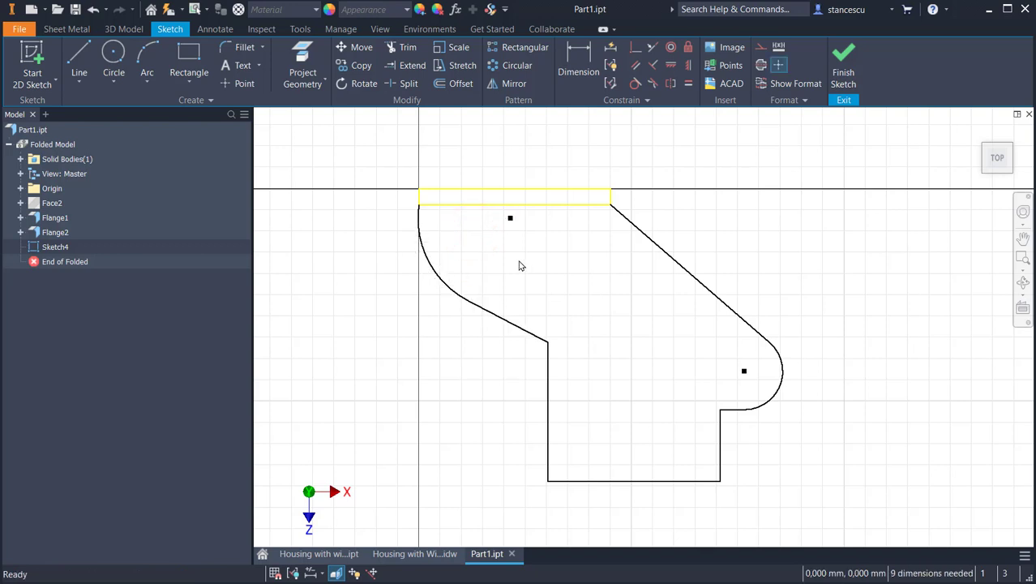
{"action": "left_click", "coordinate": [637, 50]}
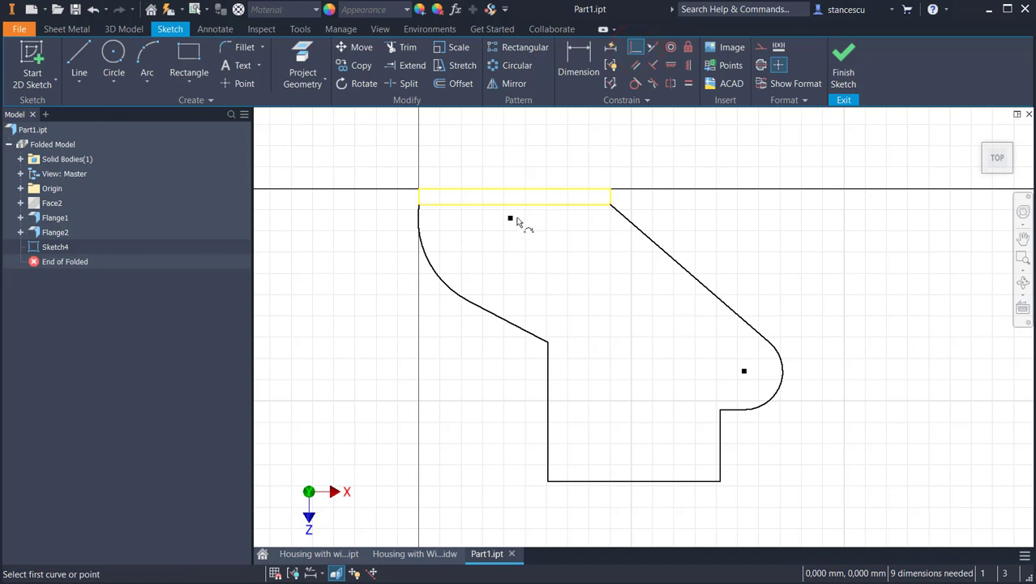
{"action": "left_click", "coordinate": [511, 217]}
{"action": "left_click", "coordinate": [527, 199]}
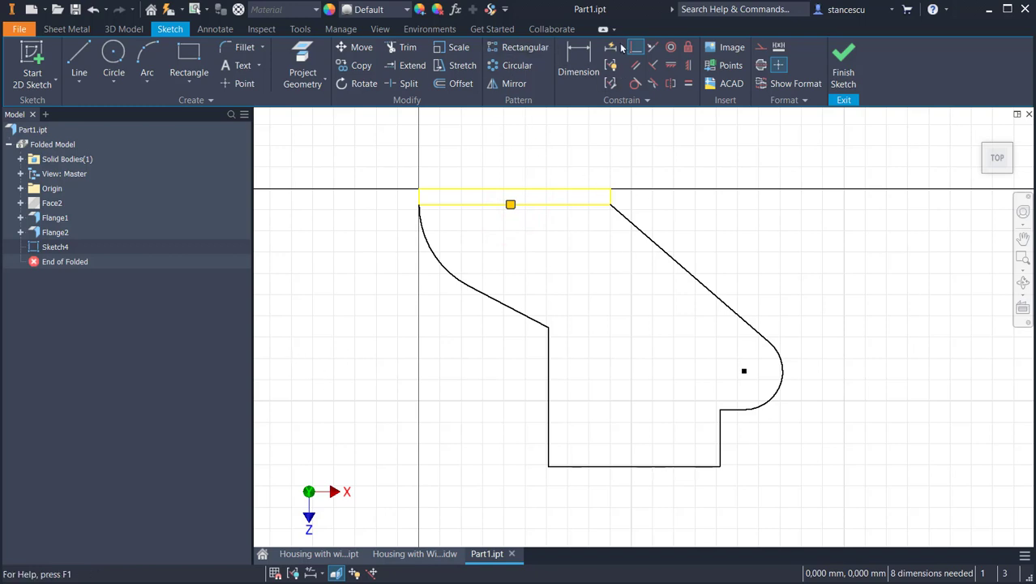
- Dimension the angle between the leg outline's lower edge and the right slanted line as 48 degrees
{"action": "left_click", "coordinate": [578, 61]}
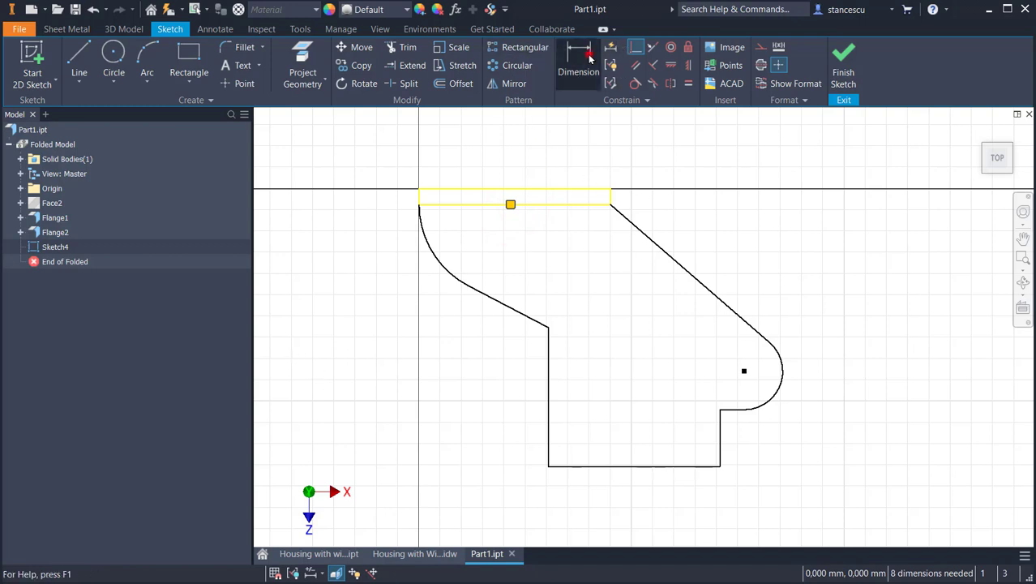
{"action": "left_click", "coordinate": [585, 204]}
{"action": "left_click", "coordinate": [685, 264]}
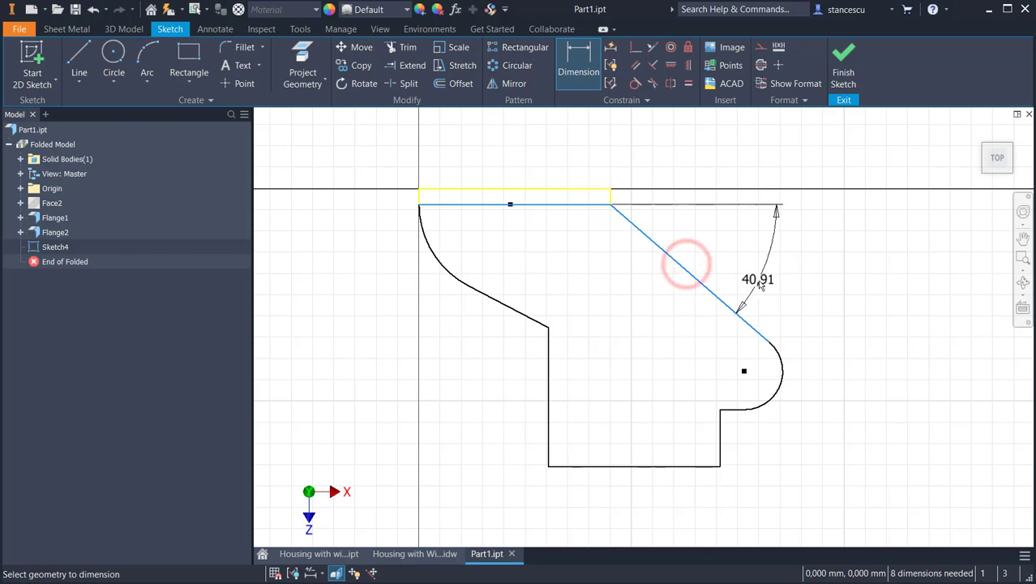
{"action": "left_click", "coordinate": [758, 281]}
{"action": "type", "text": "4"}
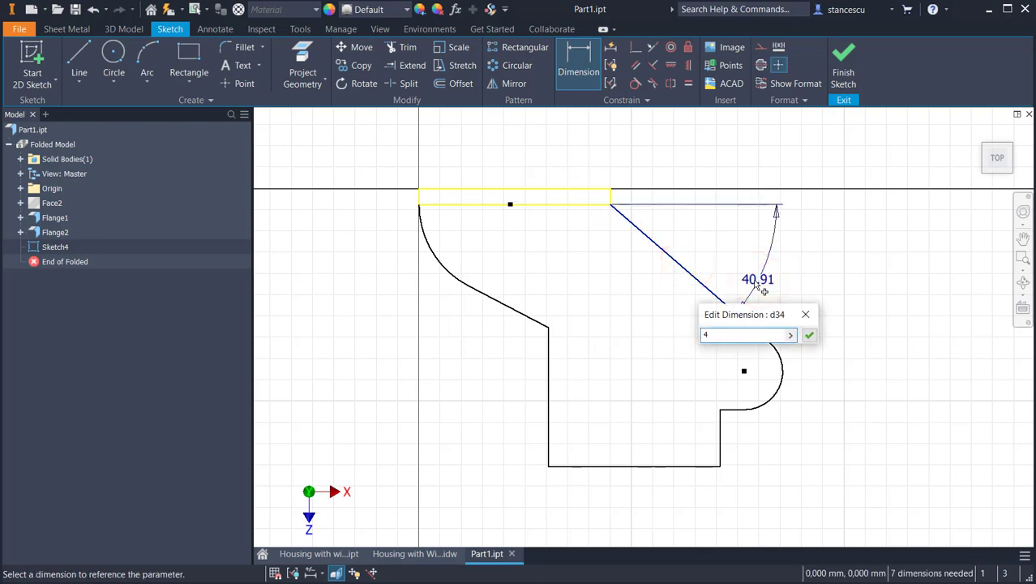
{"action": "type", "text": "8"}
{"action": "key", "text": "Return"}
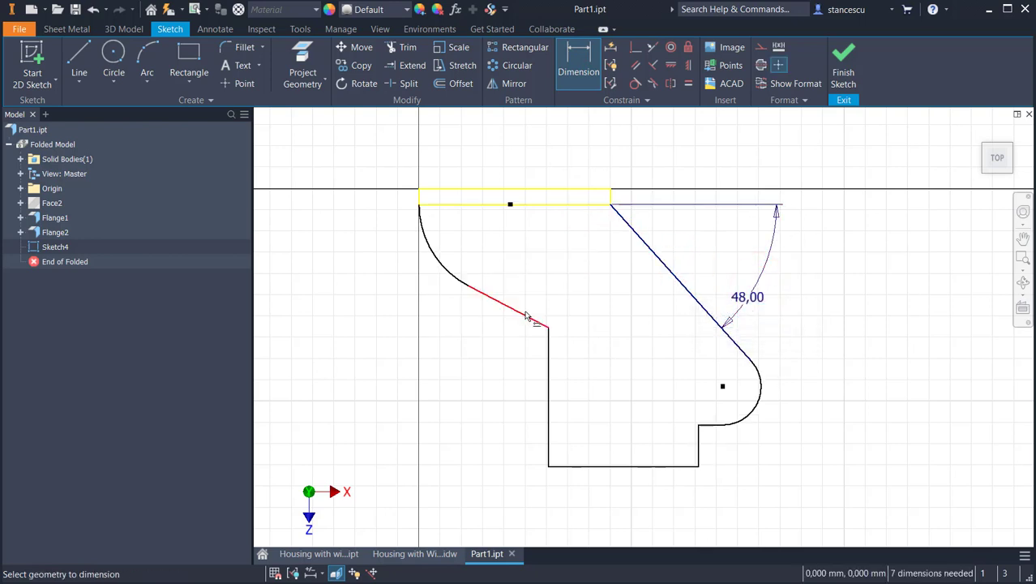
- Dimension the angle between the left slanted line and the leg outline's lower edge as 36 degrees
{"action": "left_click", "coordinate": [527, 313]}
{"action": "left_click", "coordinate": [584, 206]}
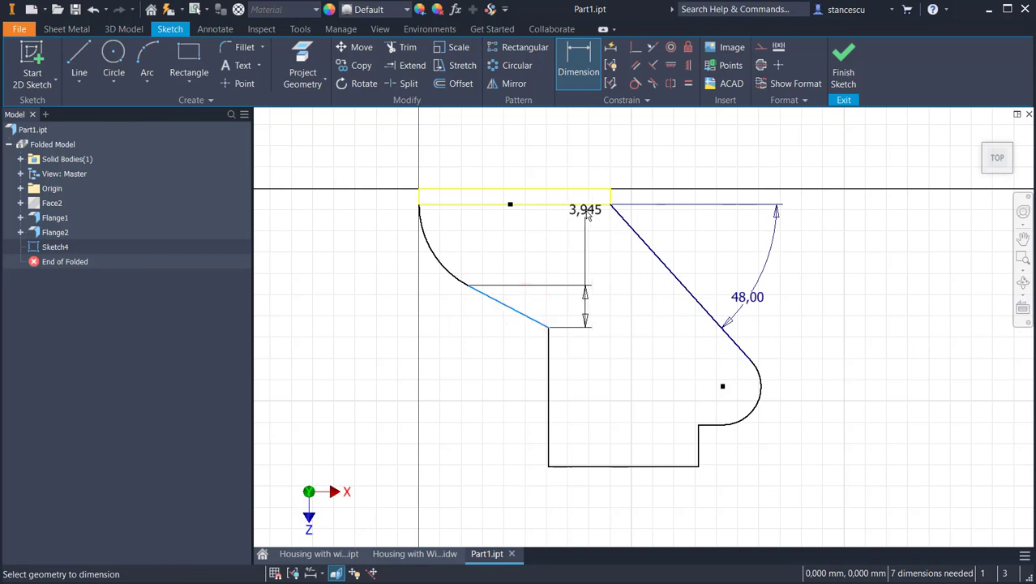
{"action": "left_click", "coordinate": [586, 203]}
{"action": "left_click", "coordinate": [848, 389]}
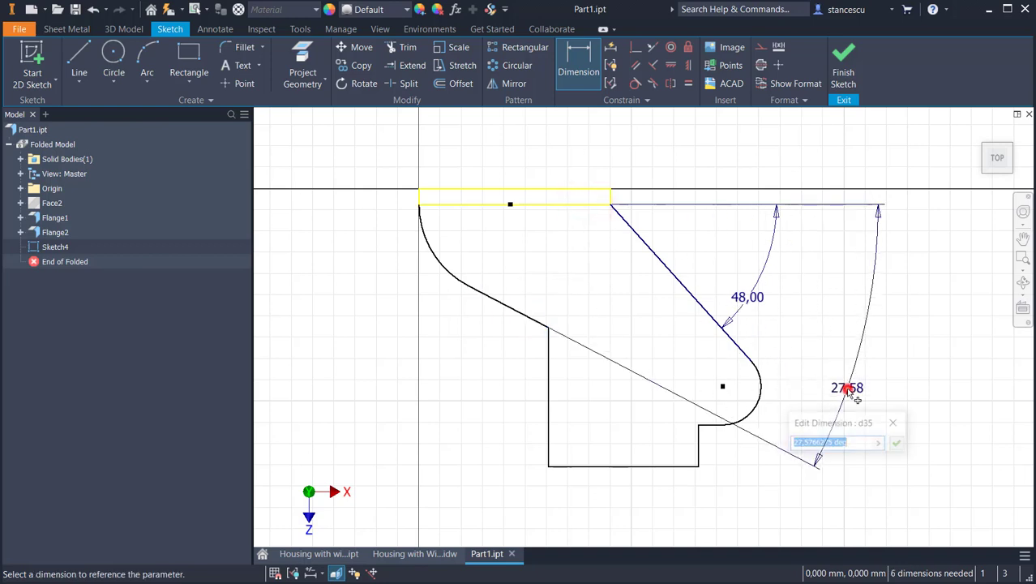
{"action": "type", "text": "36"}
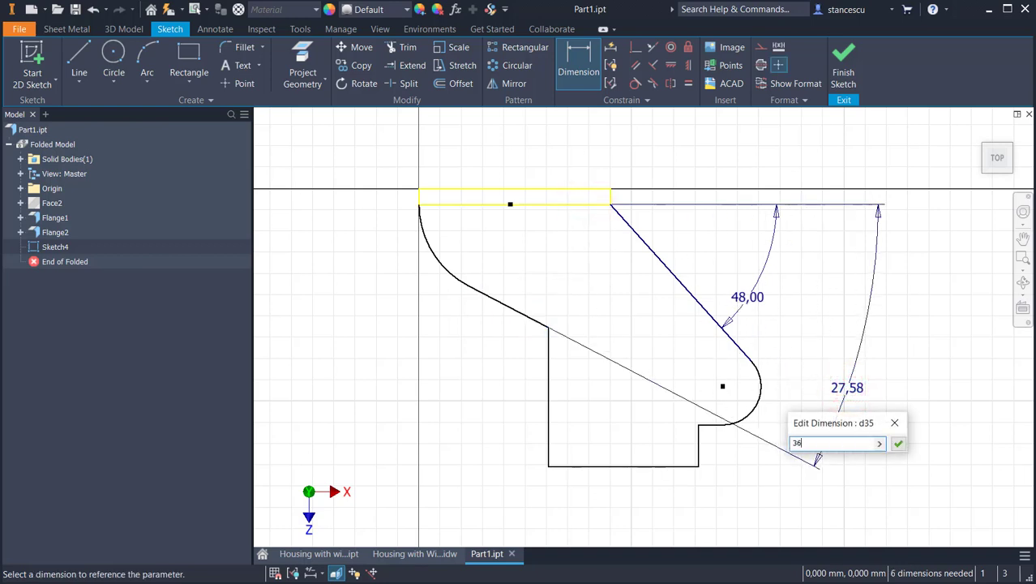
{"action": "key", "text": "Return"}
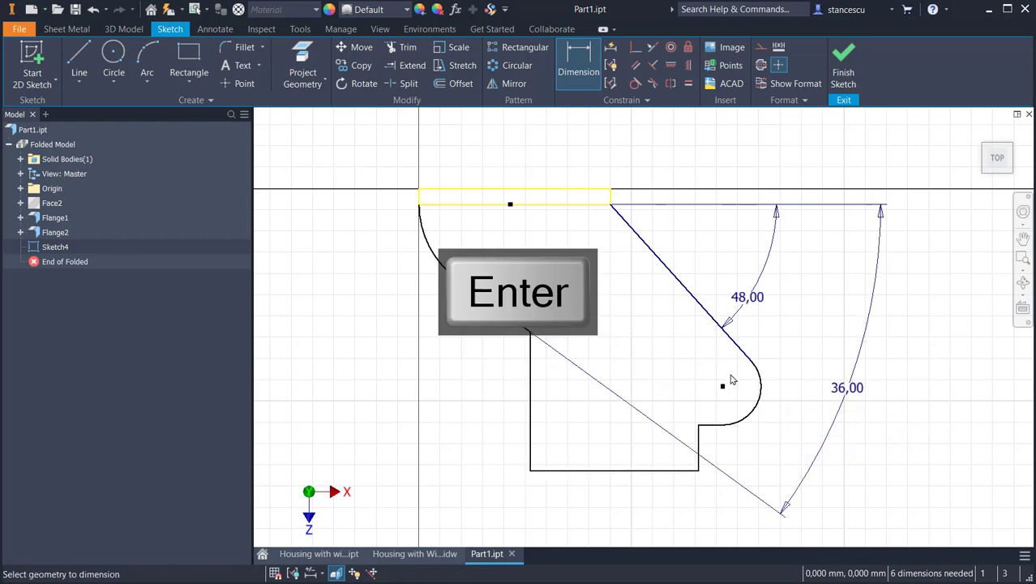
- Dimension the right end arc with a radius of 6 mm
{"action": "left_click", "coordinate": [755, 414]}
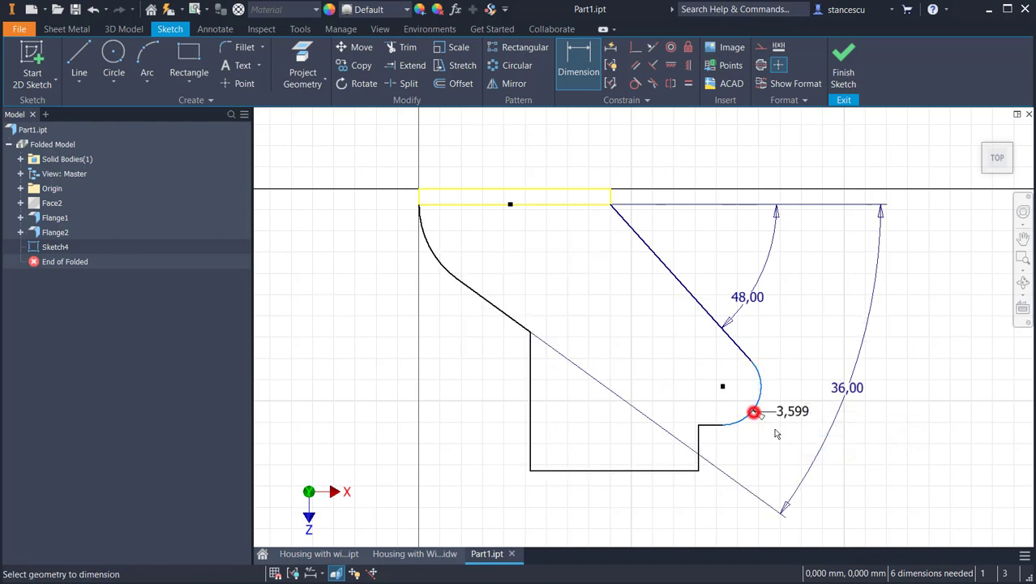
{"action": "left_click", "coordinate": [778, 435]}
{"action": "type", "text": "6"}
{"action": "key", "text": "Return"}
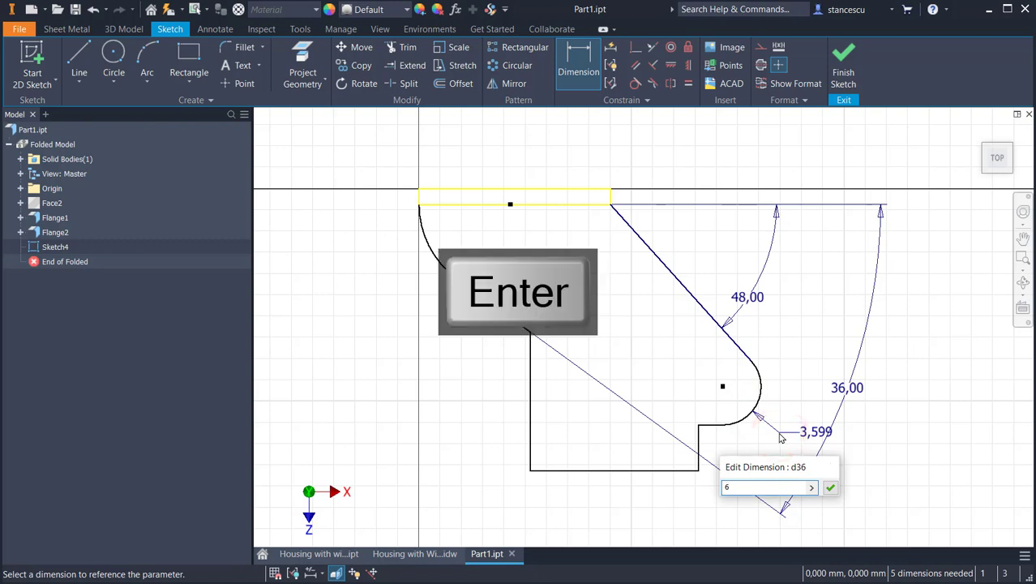
- Dimension the vertical distance from the leg outline's lower edge to the contour's bottom line as 32 mm
{"action": "left_click", "coordinate": [578, 469]}
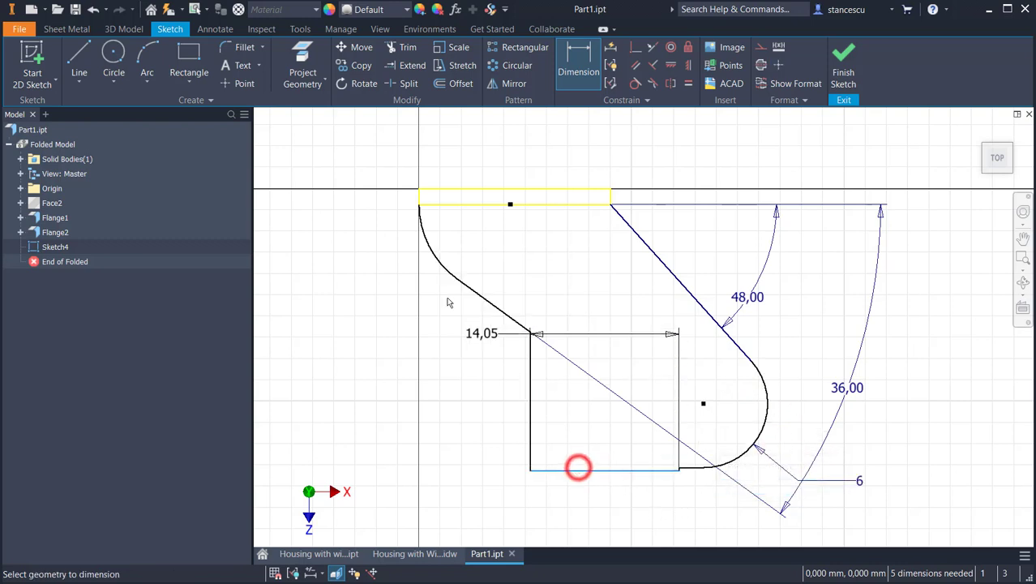
{"action": "left_click", "coordinate": [463, 202]}
{"action": "left_click", "coordinate": [347, 318]}
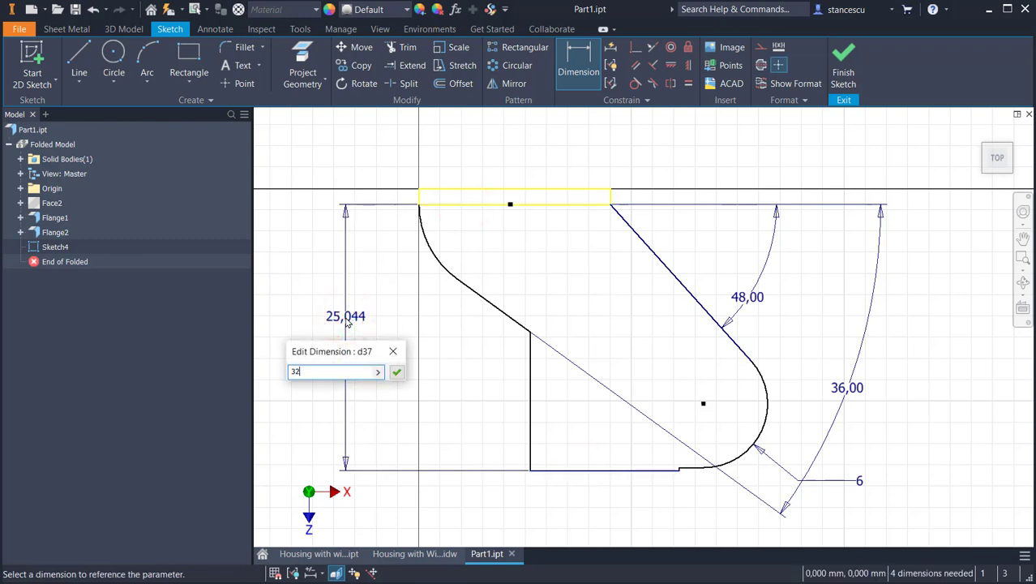
{"action": "key", "text": "Return"}
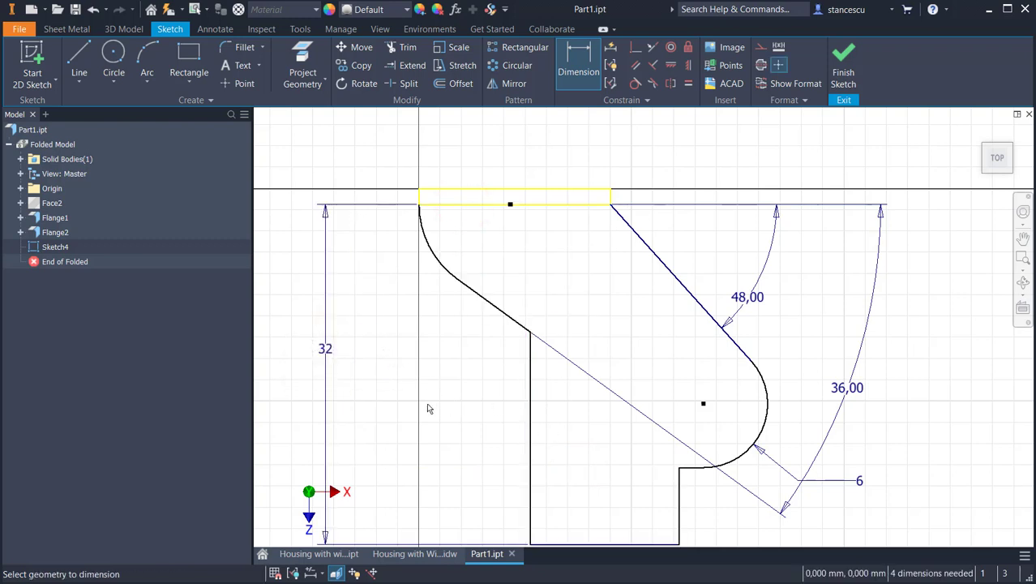
- Dimension the left arc beside the leg outline with a radius of 16 mm
{"action": "middle_click_drag", "start_coordinate": [457, 395], "coordinate": [463, 311]}
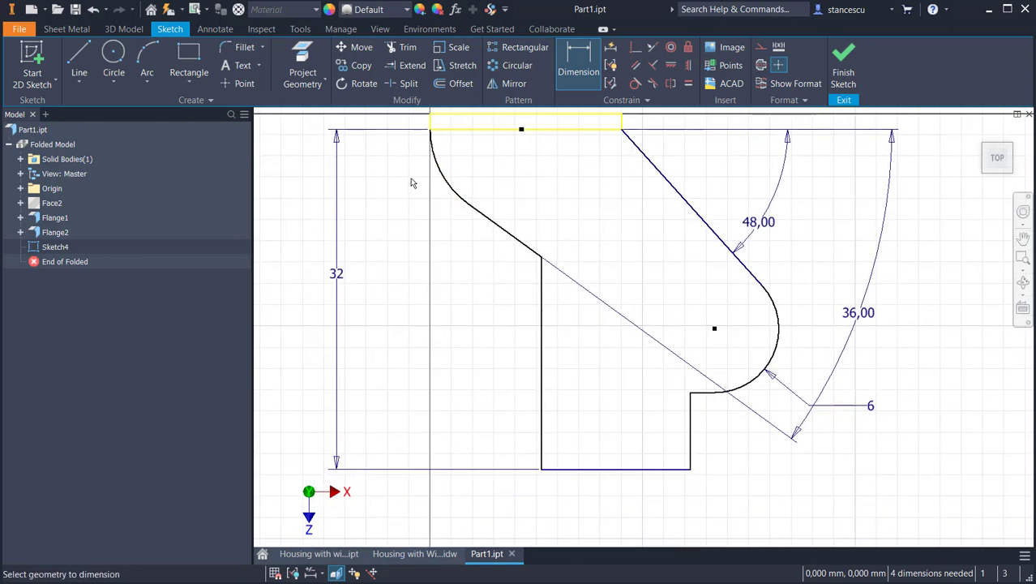
{"action": "left_click", "coordinate": [438, 170]}
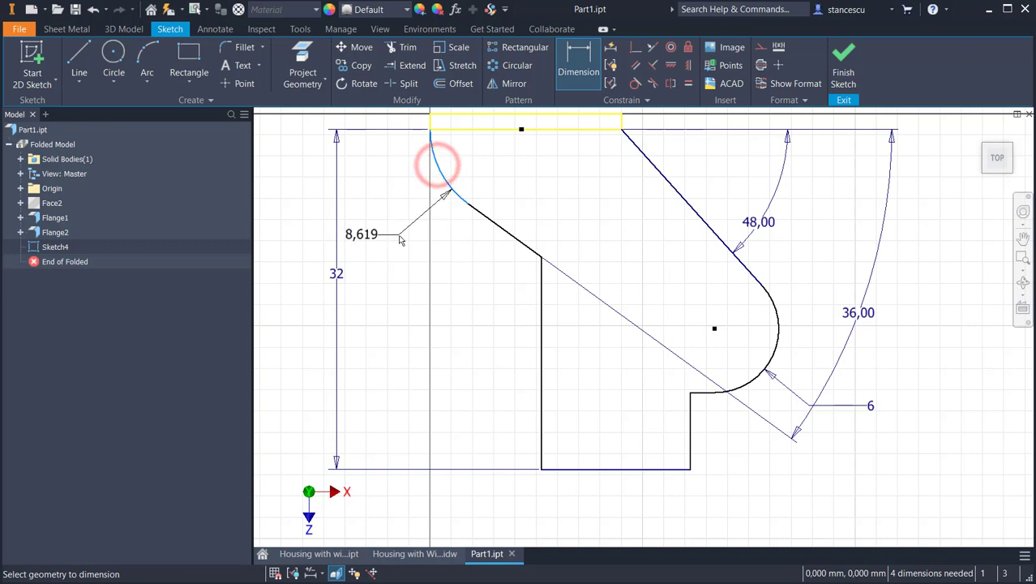
{"action": "left_click", "coordinate": [399, 237]}
{"action": "type", "text": "16"}
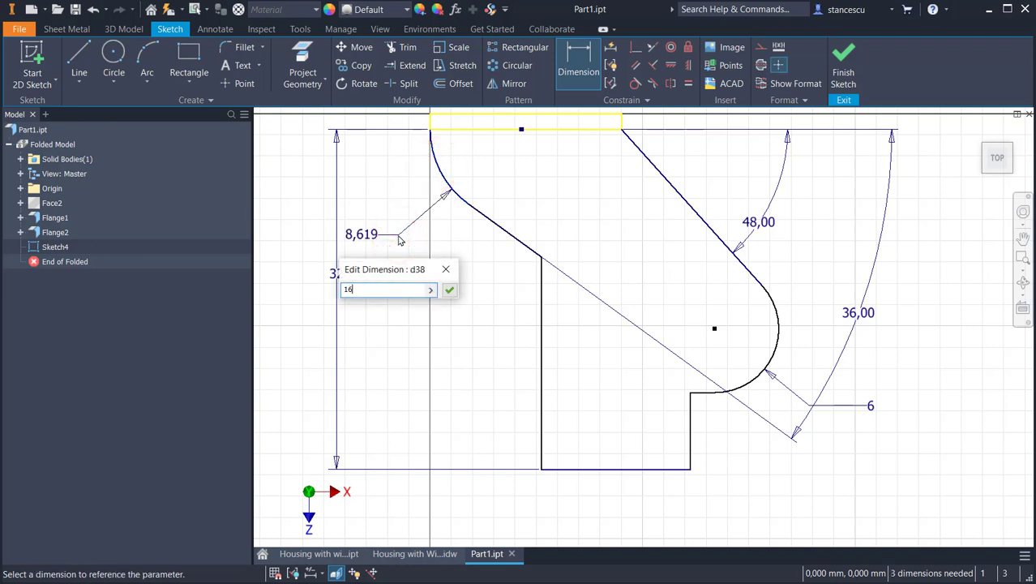
{"action": "key", "text": "Return"}
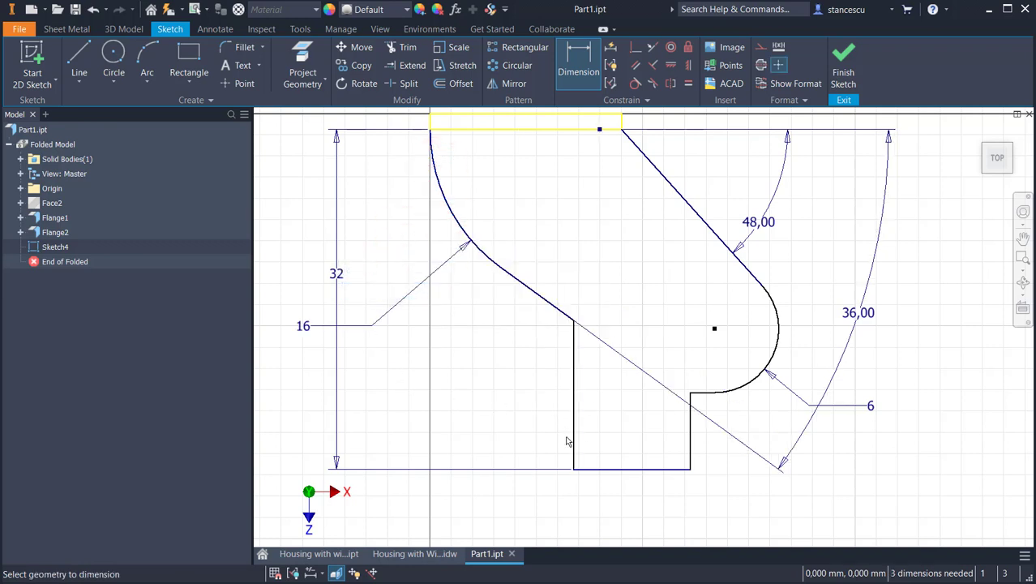
- Dimension the length of the contour's bottom line as 10 mm
{"action": "left_click", "coordinate": [617, 470]}
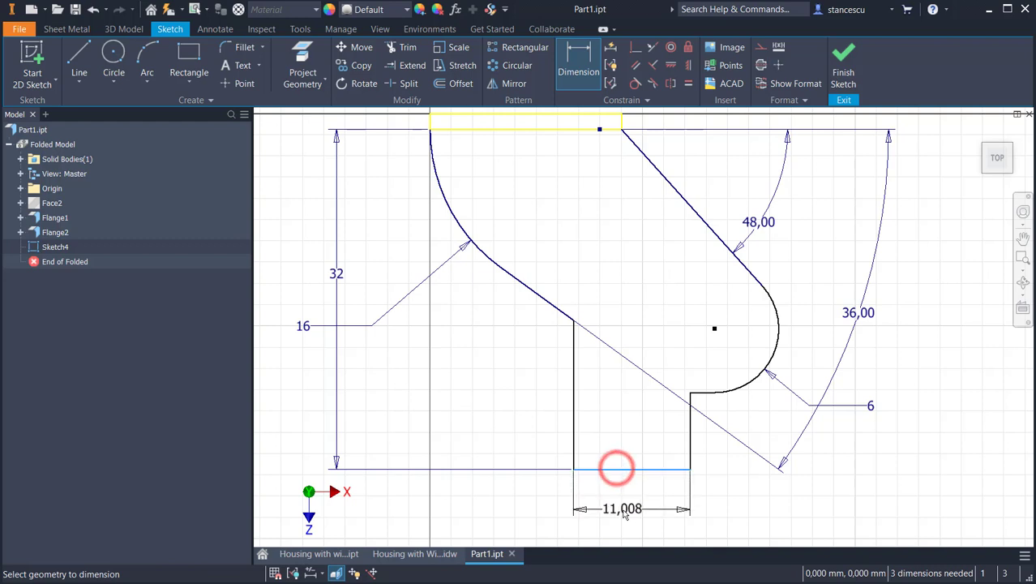
{"action": "left_click", "coordinate": [620, 507]}
{"action": "type", "text": "1"}
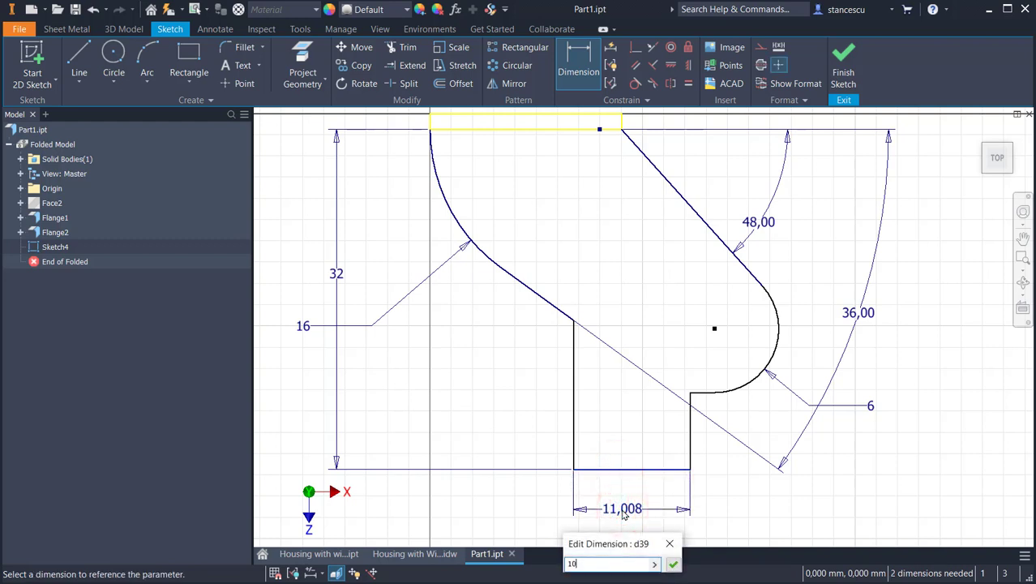
{"action": "type", "text": "0"}
{"action": "key", "text": "Return"}
- Dimension the horizontal distance from the leg outline's lower left corner to the contour's left vertical line as 17 mm
{"action": "left_click", "coordinate": [572, 419]}
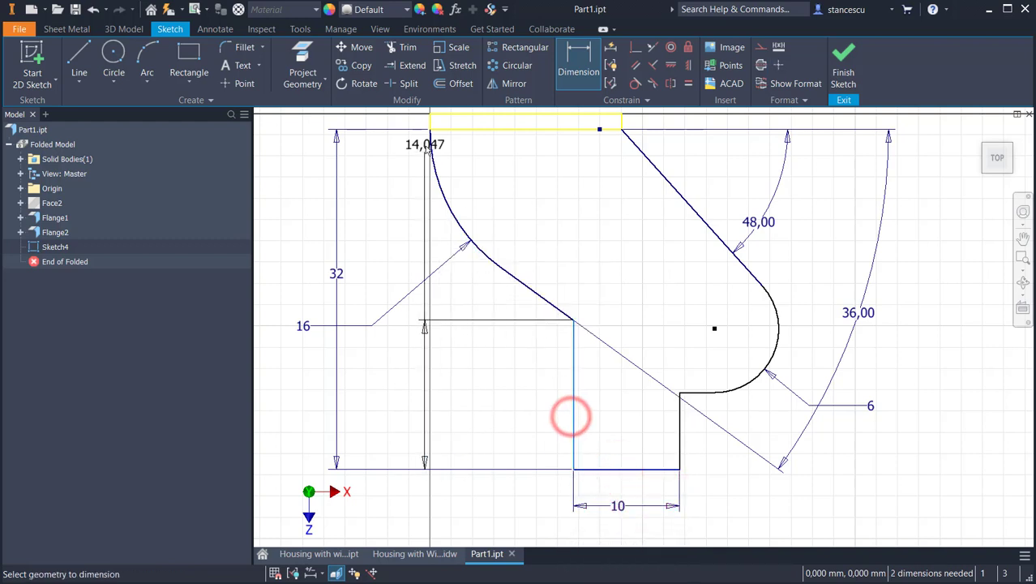
{"action": "left_click", "coordinate": [432, 131]}
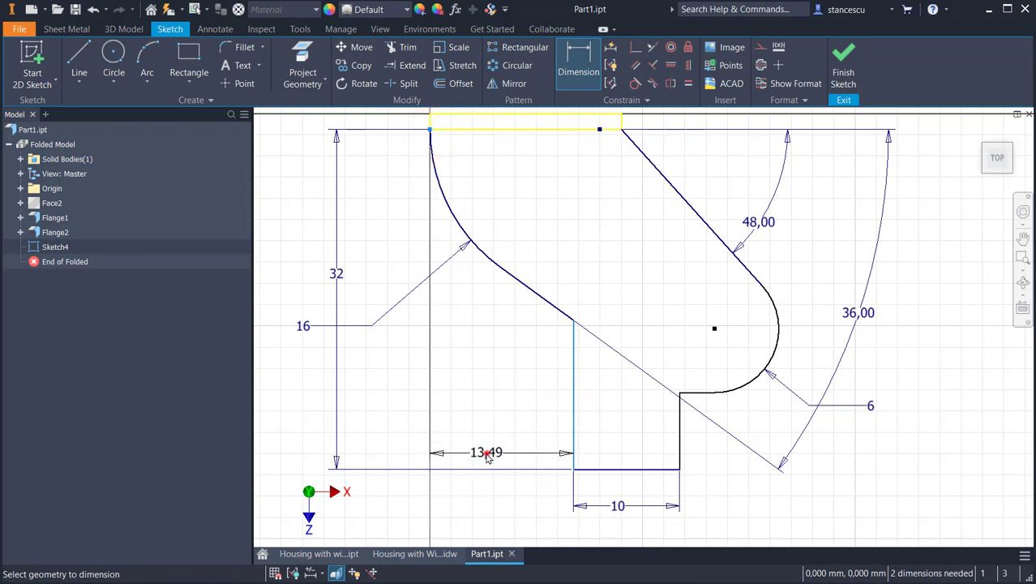
{"action": "left_click", "coordinate": [482, 460]}
{"action": "type", "text": "17"}
{"action": "key", "text": "Return"}
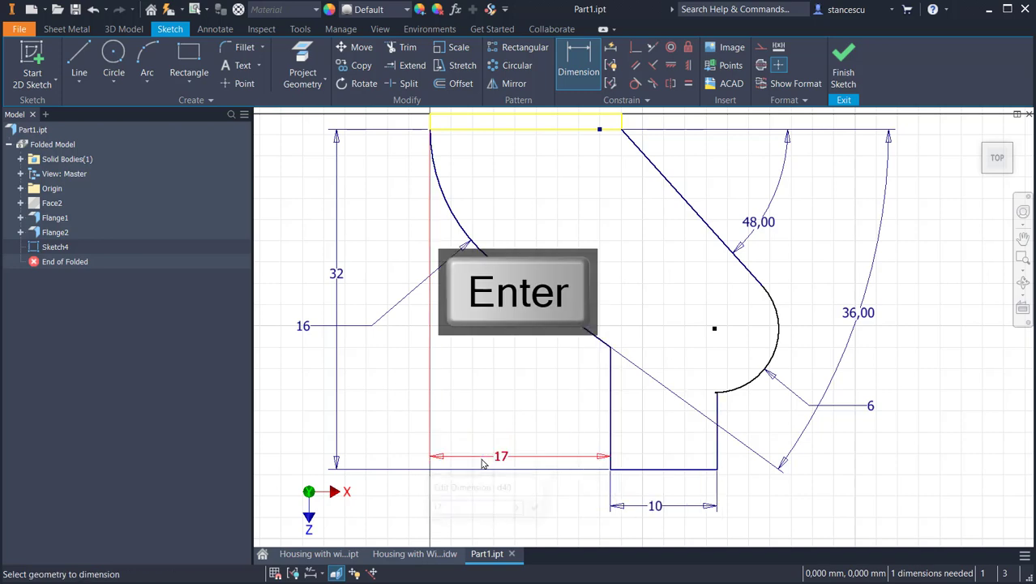
- Dimension the horizontal distance from the leg outline's lower left corner to the right end arc's centre as 30 mm
{"action": "middle_click_drag", "start_coordinate": [559, 430], "coordinate": [535, 395]}
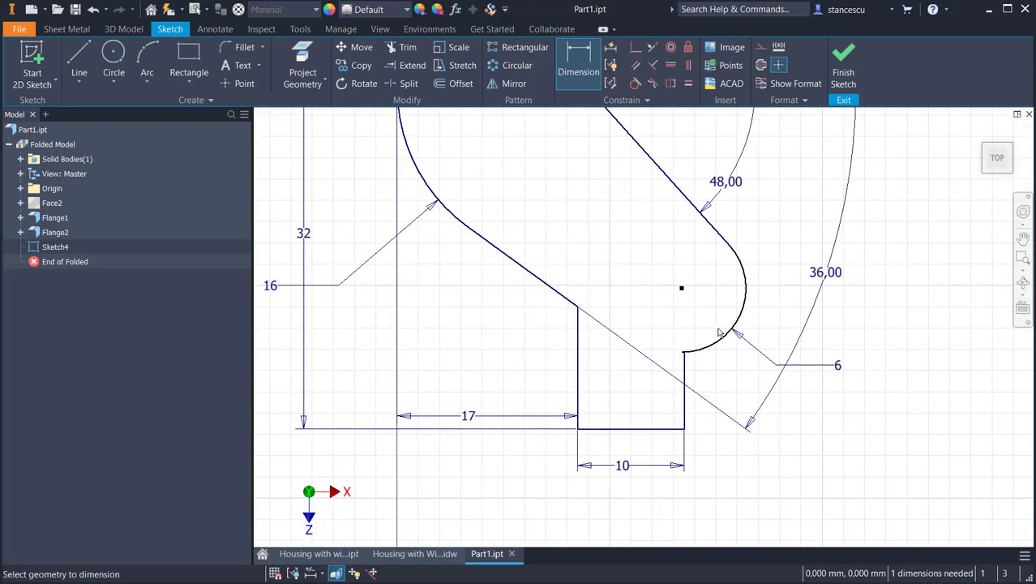
{"action": "scroll", "coordinate": [718, 336], "scroll_direction": "up", "scroll_amount": 3}
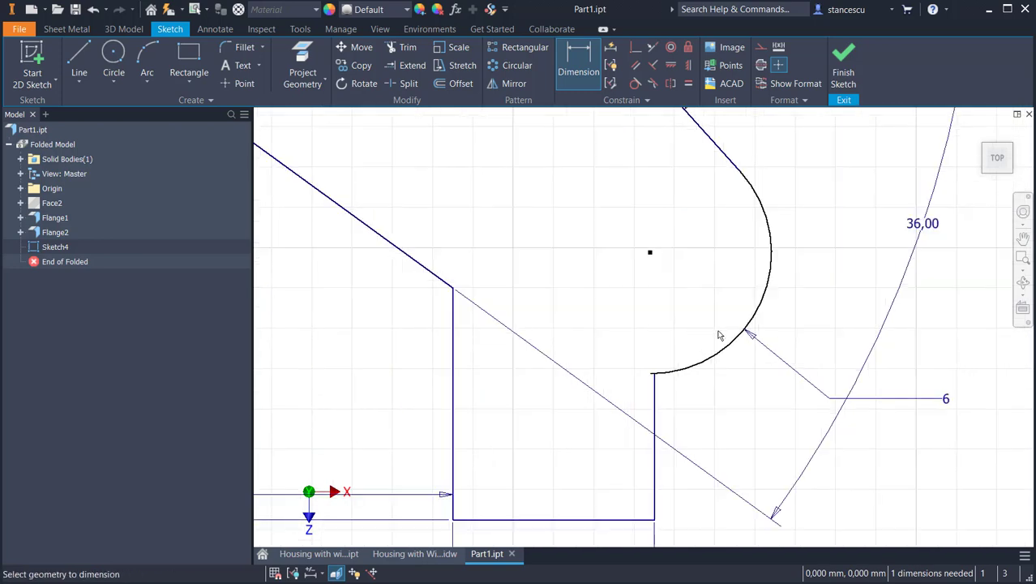
{"action": "left_click", "coordinate": [652, 253]}
{"action": "scroll", "coordinate": [620, 294], "scroll_direction": "down", "scroll_amount": 2}
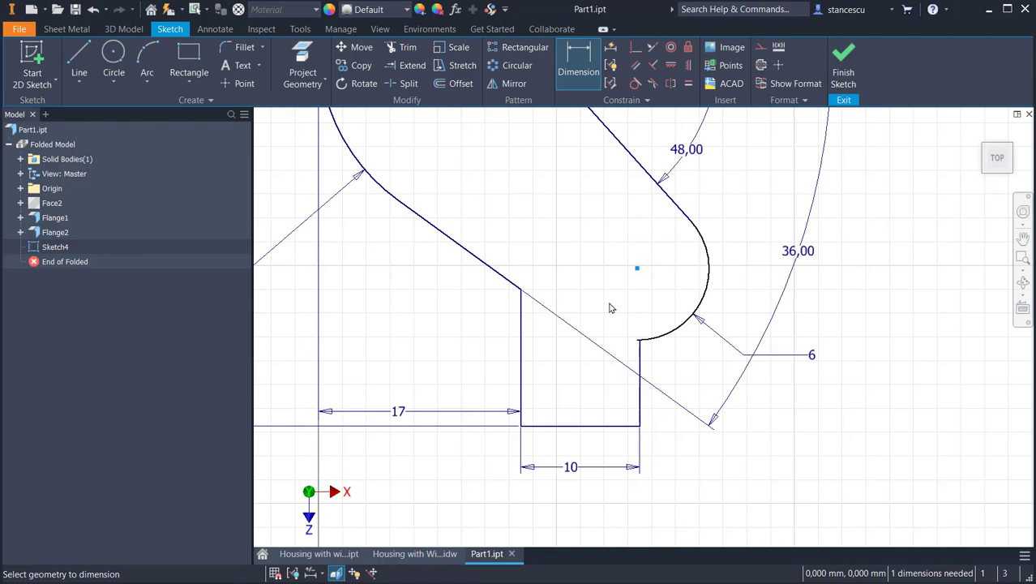
{"action": "middle_click_drag", "start_coordinate": [327, 295], "coordinate": [382, 384]}
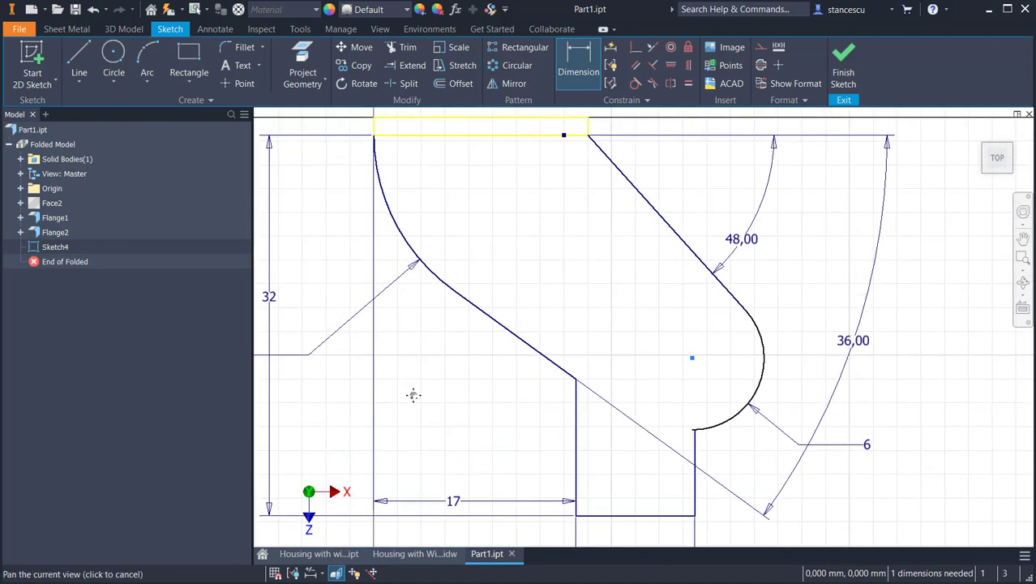
{"action": "left_click", "coordinate": [377, 139]}
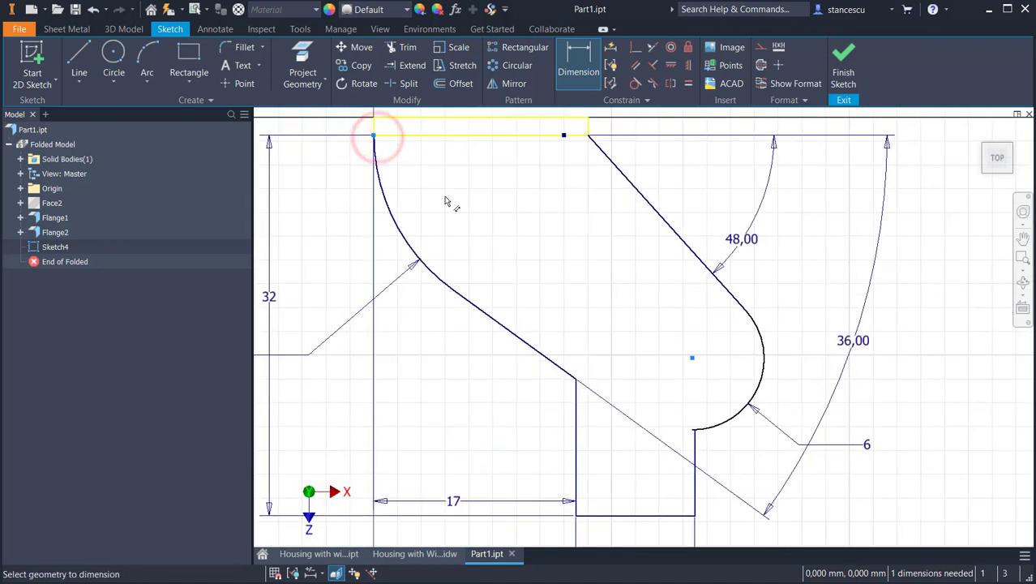
{"action": "left_click", "coordinate": [392, 228]}
{"action": "middle_click_drag", "start_coordinate": [467, 409], "coordinate": [467, 266]}
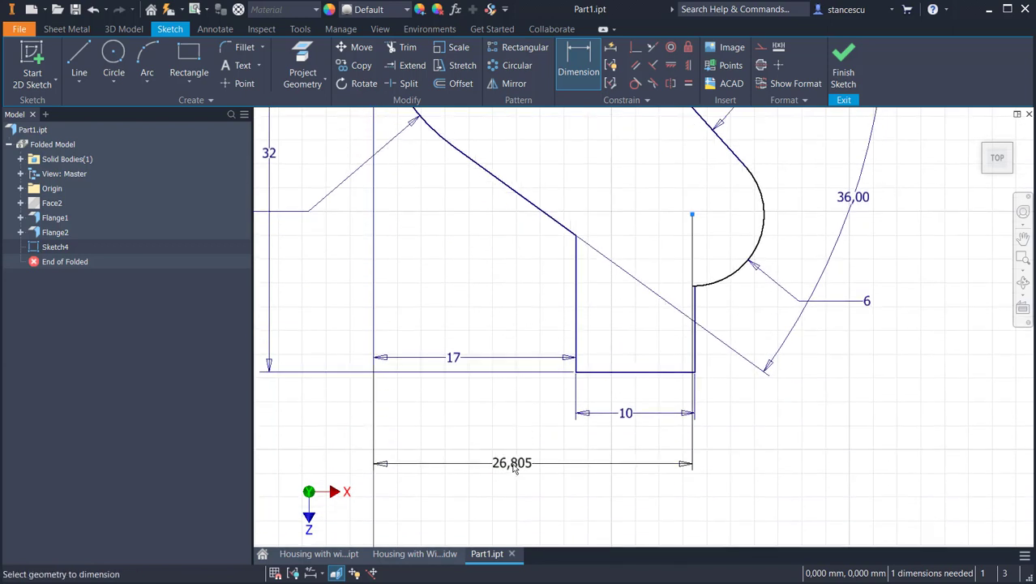
{"action": "left_click", "coordinate": [513, 469]}
{"action": "type", "text": "3"}
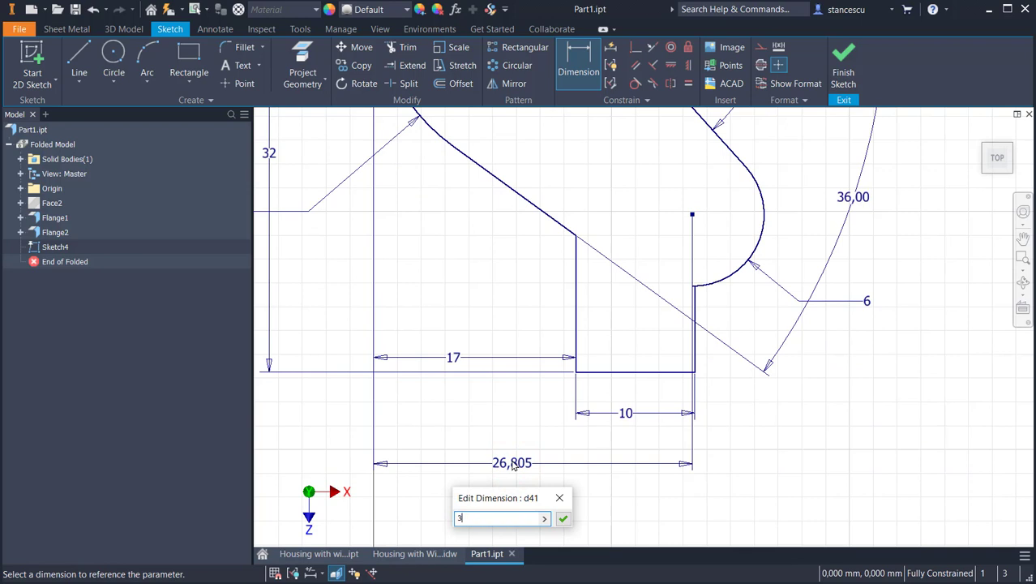
{"action": "type", "text": "0"}
{"action": "key", "text": "Return"}
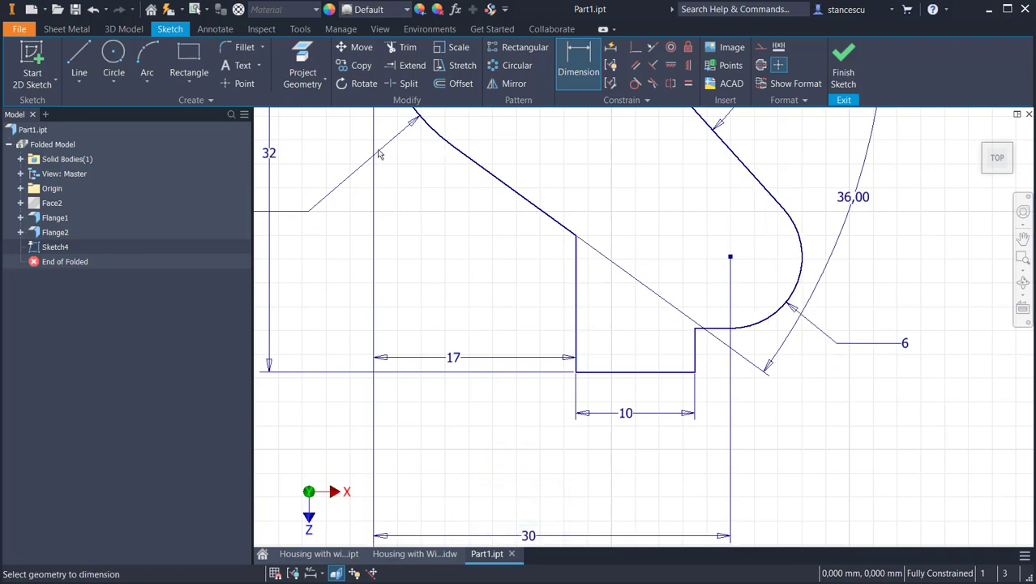
- Fillet the inner corner beside the right end arc with a 2 mm radius and draw a 6 mm diameter circle at that arc's centre
{"action": "left_click", "coordinate": [241, 50]}
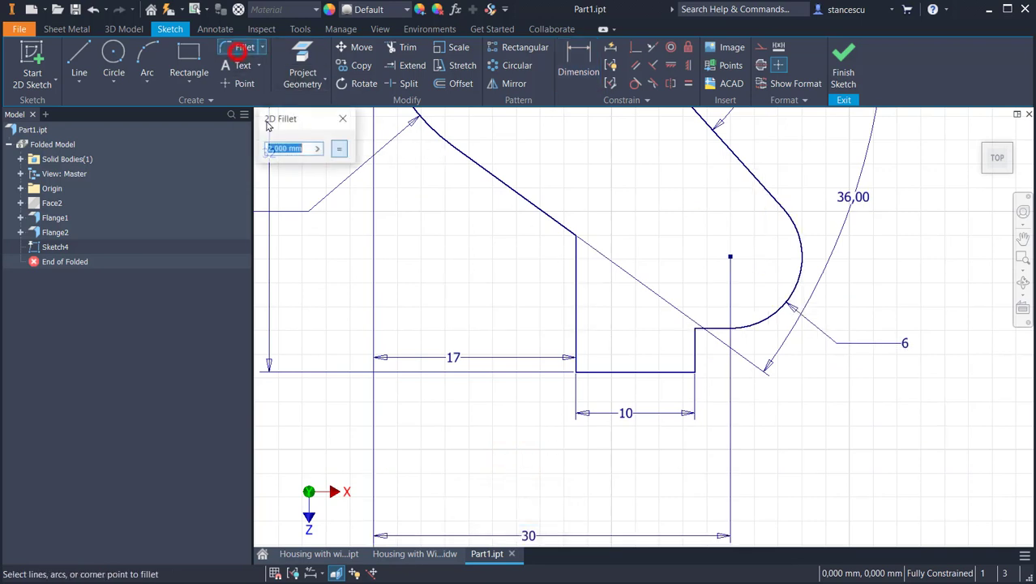
{"action": "left_click", "coordinate": [700, 335]}
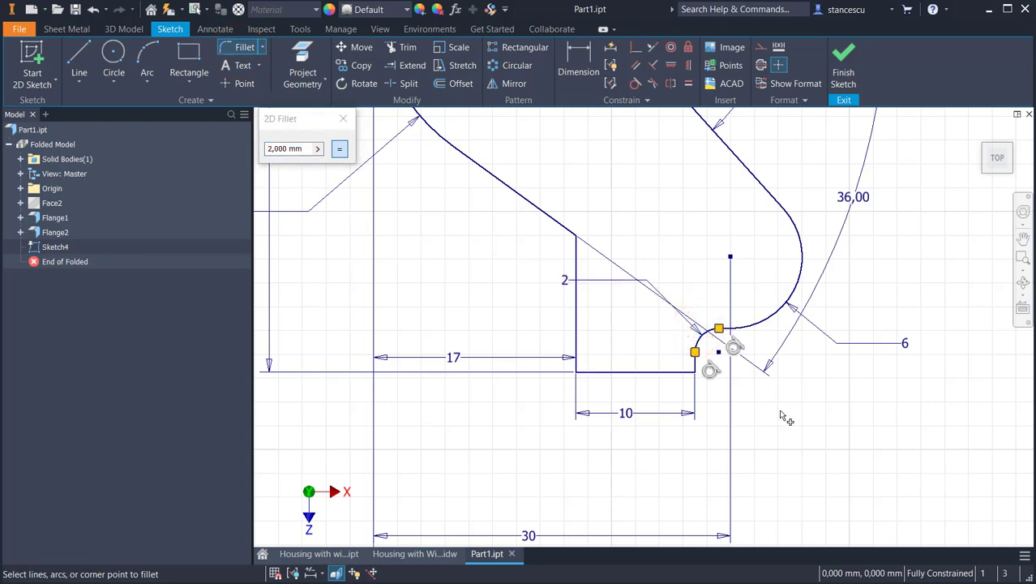
{"action": "left_click", "coordinate": [108, 55]}
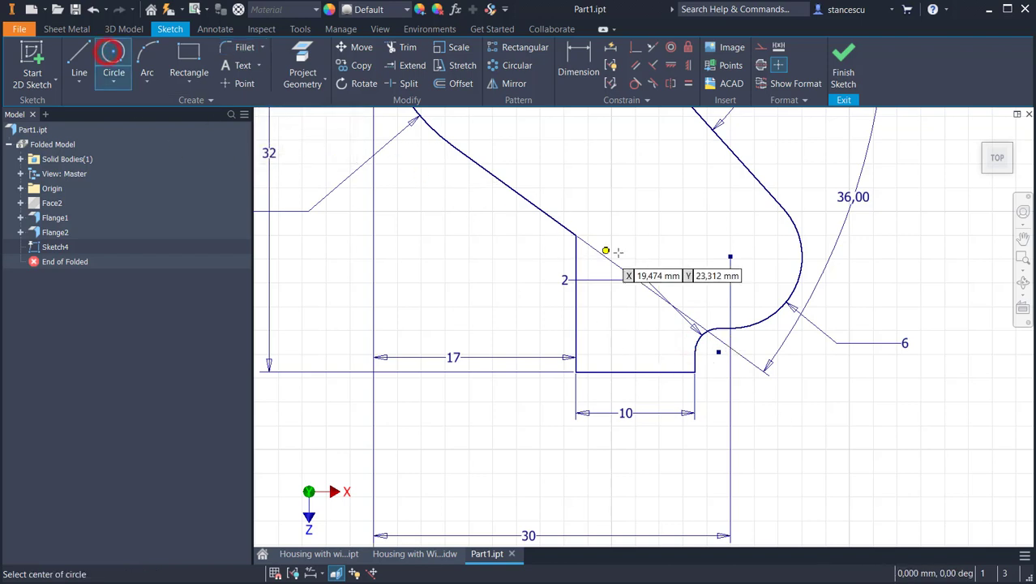
{"action": "left_click", "coordinate": [730, 257]}
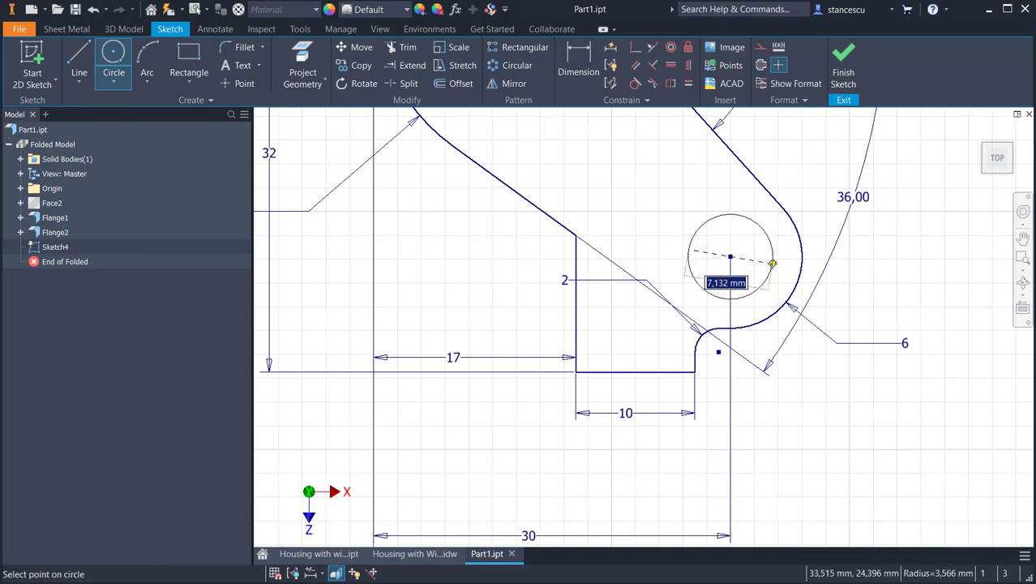
{"action": "key", "text": "Return"}
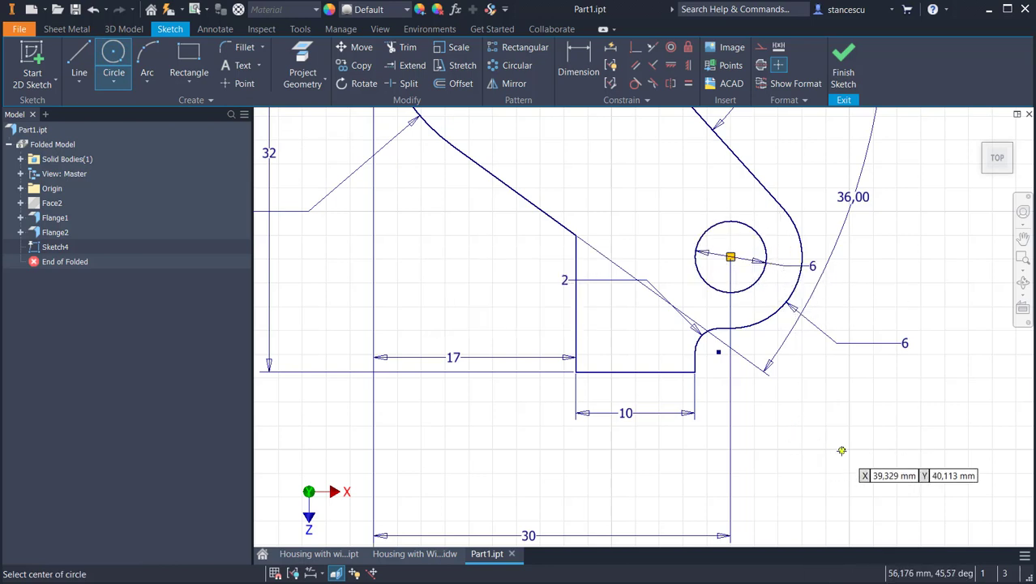
{"action": "key", "text": "Escape"}
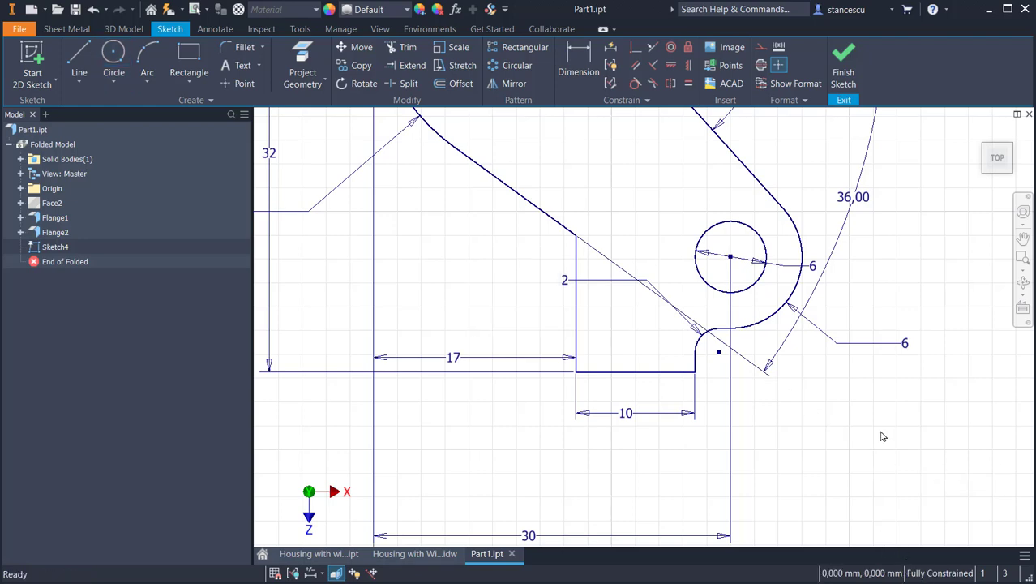
- Finish the sketch and create a sheet metal Face from the wing profile, excluding the circular hole, bent onto the left leg's lower end
{"action": "key", "text": "Home"}
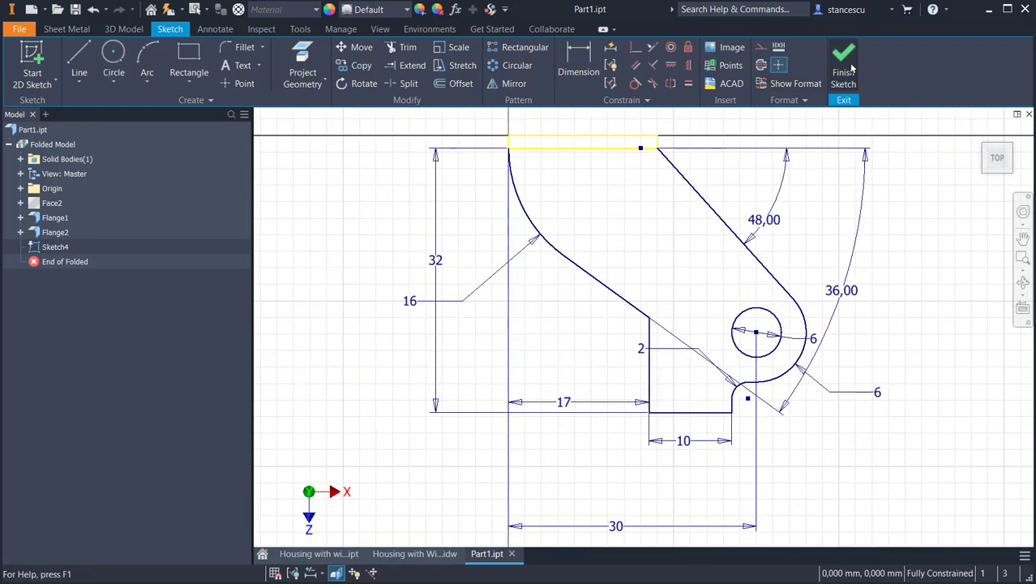
{"action": "left_click", "coordinate": [851, 70]}
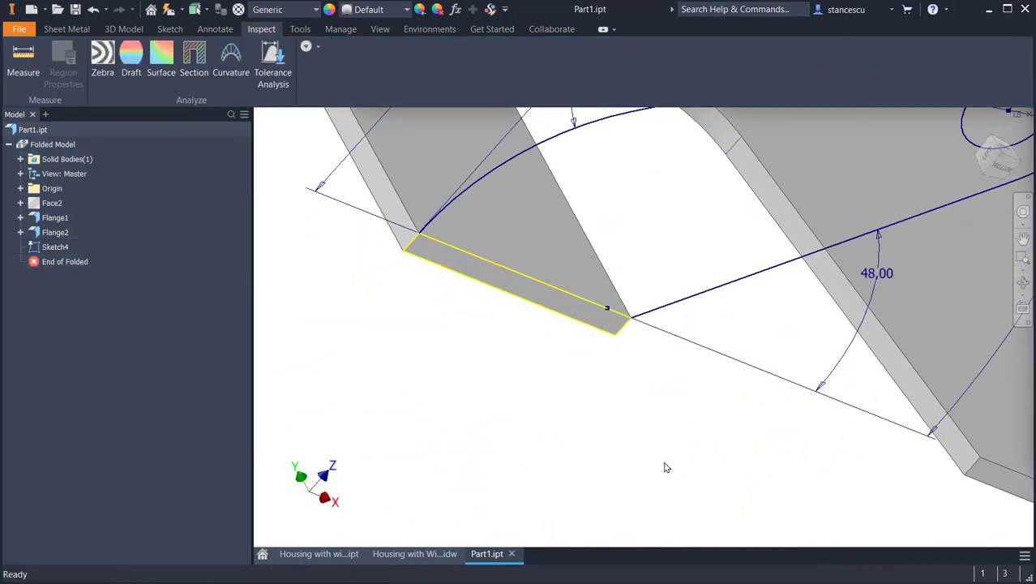
{"action": "scroll", "coordinate": [653, 429], "scroll_direction": "up", "scroll_amount": 2}
{"action": "scroll", "coordinate": [550, 537], "scroll_direction": "up", "scroll_amount": 3}
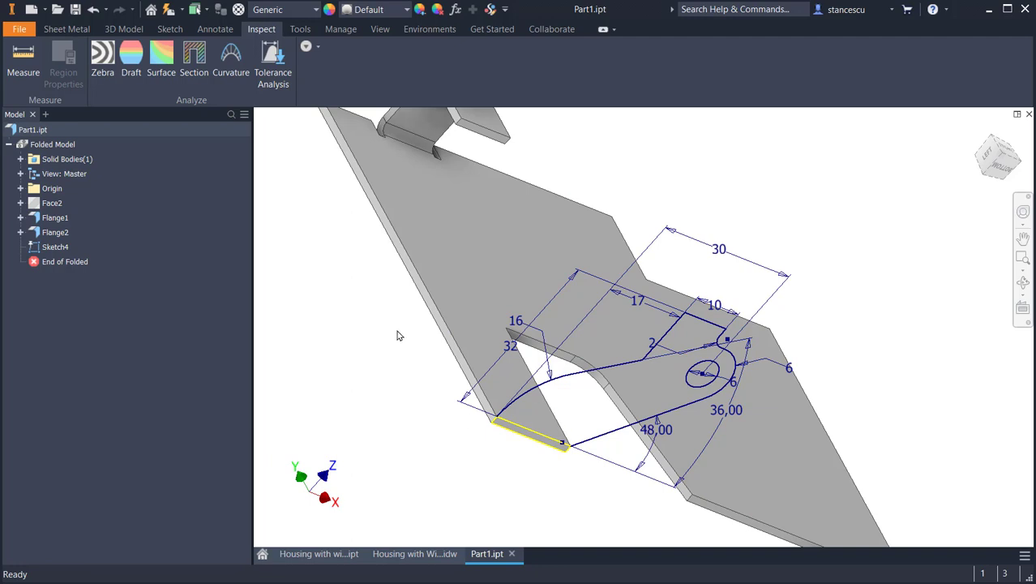
{"action": "left_click", "coordinate": [59, 35]}
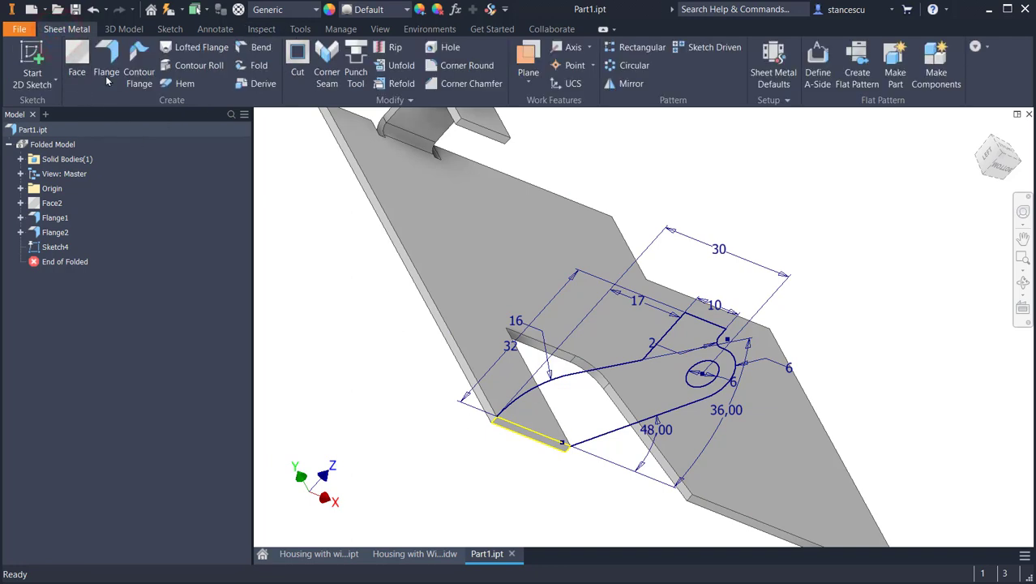
{"action": "left_click", "coordinate": [88, 60]}
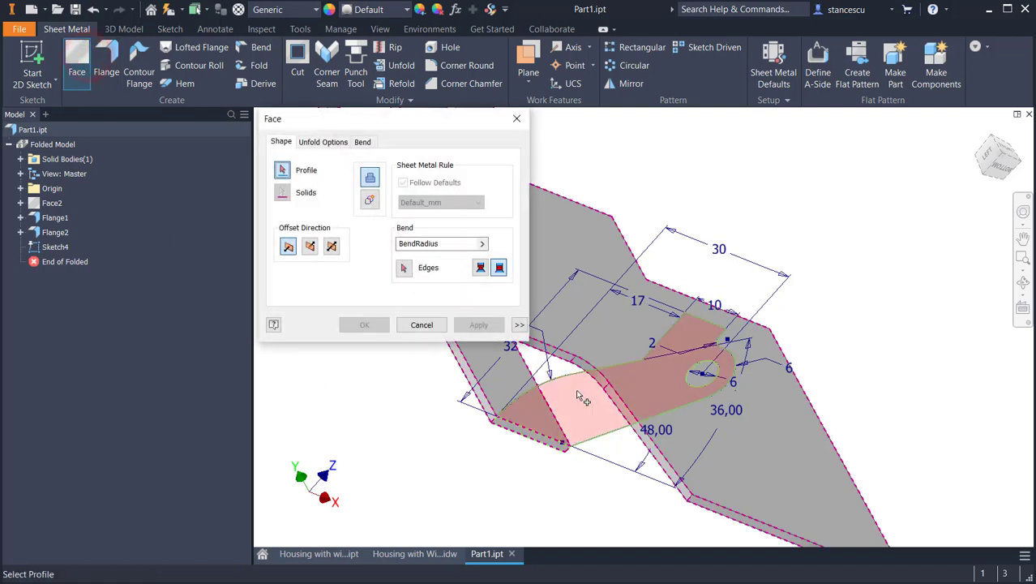
{"action": "left_click", "coordinate": [577, 395]}
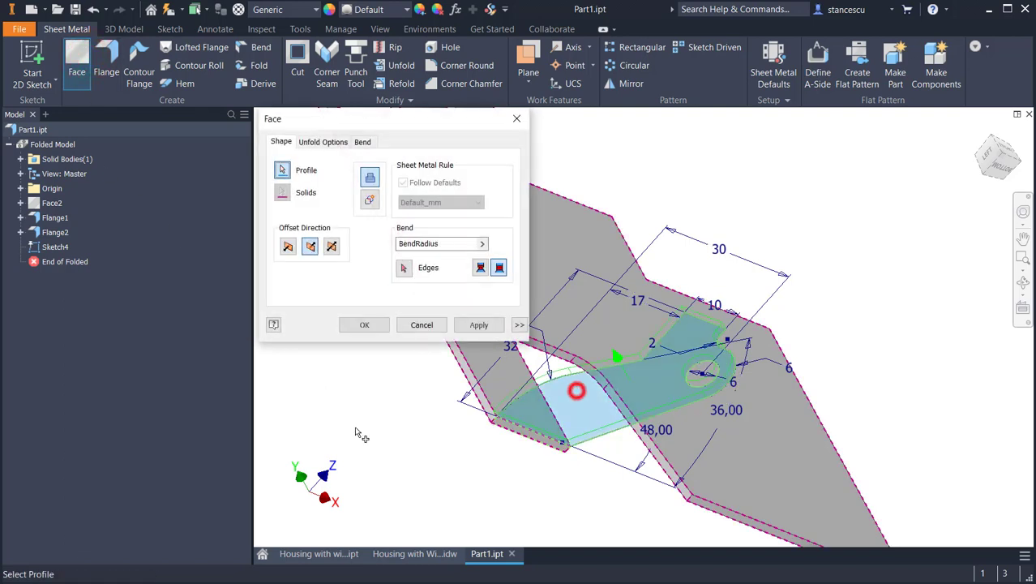
{"action": "left_click", "coordinate": [350, 325]}
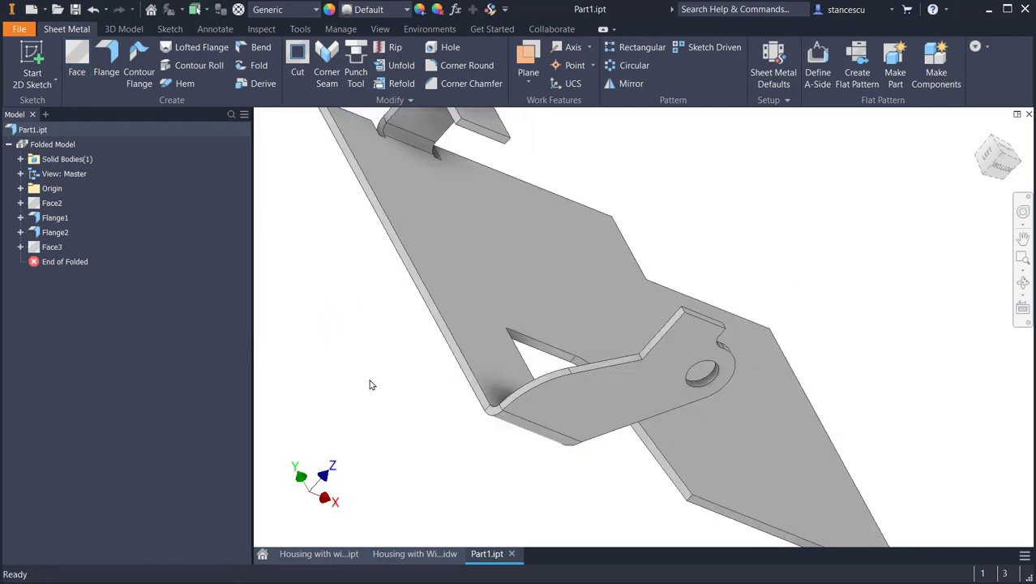
{"action": "key", "text": "F6"}
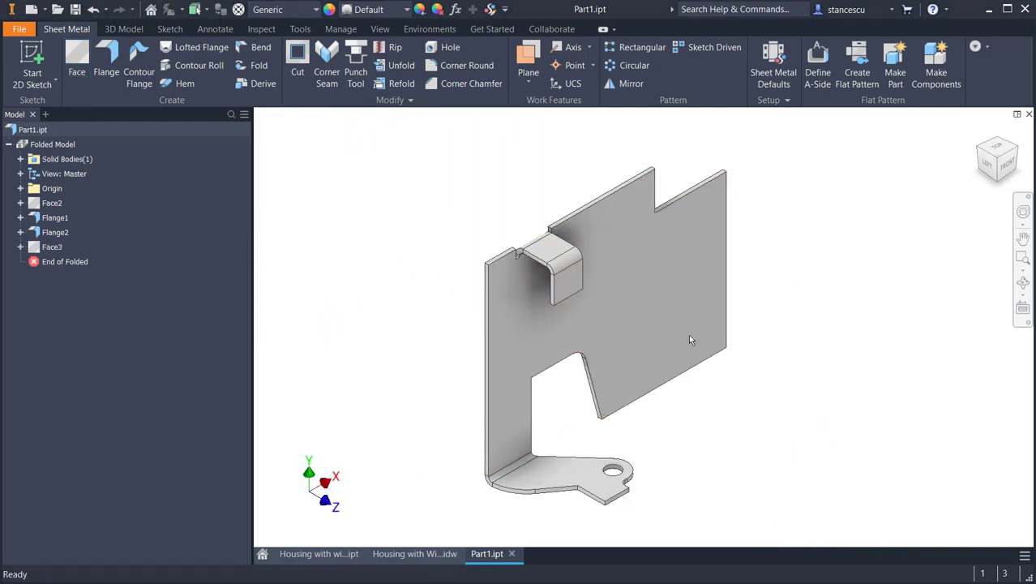
- Switch to the Housing with Wings drawing and examine the isometric, side and front views for the curved wing on the leg's inner edge
{"action": "left_click", "coordinate": [398, 553]}
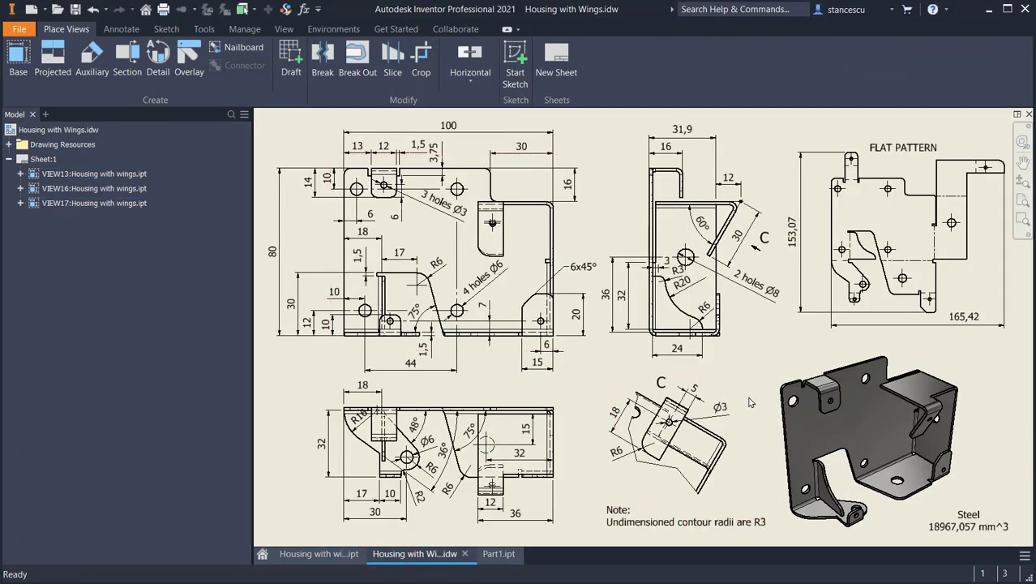
{"action": "scroll", "coordinate": [782, 462], "scroll_direction": "up", "scroll_amount": 3}
{"action": "middle_click_drag", "start_coordinate": [839, 463], "coordinate": [783, 348]}
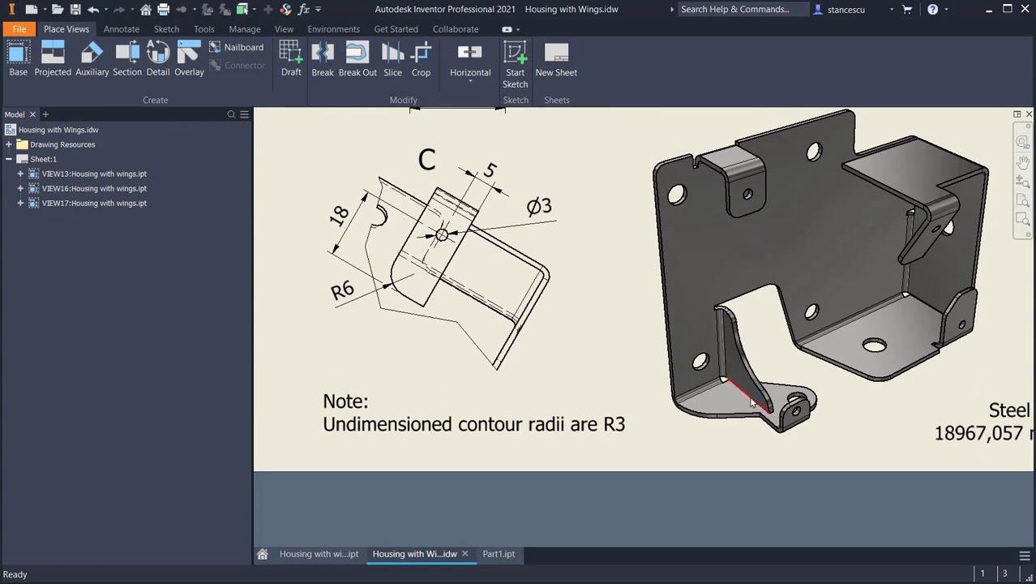
{"action": "scroll", "coordinate": [735, 349], "scroll_direction": "down", "scroll_amount": 2}
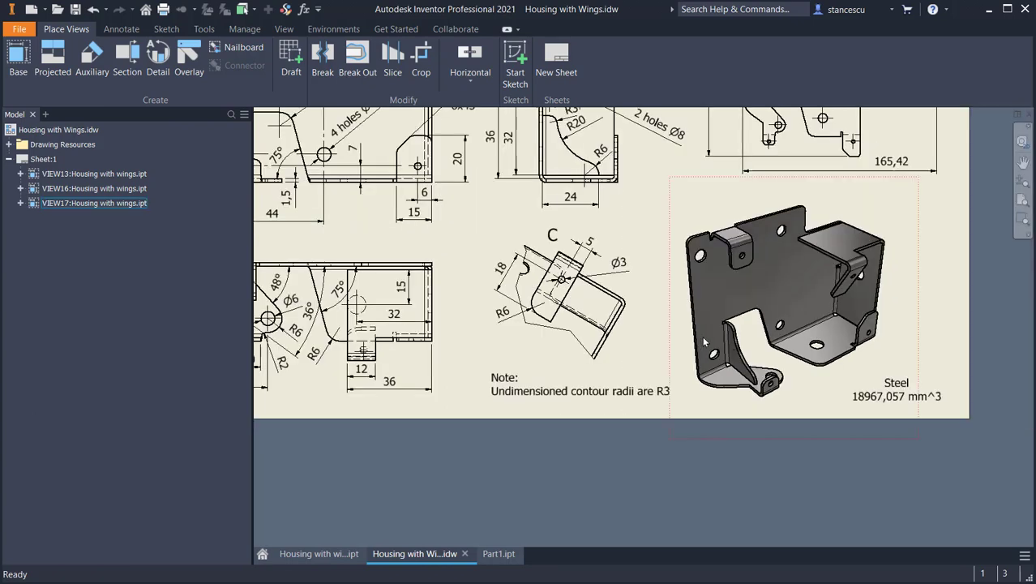
{"action": "mouse_move", "coordinate": [566, 125]}
{"action": "middle_mouse_down"}
{"action": "mouse_move", "coordinate": [657, 203]}
{"action": "mouse_move", "coordinate": [648, 263]}
{"action": "middle_mouse_up"}
{"action": "scroll", "coordinate": [724, 234], "scroll_direction": "up", "scroll_amount": 3}
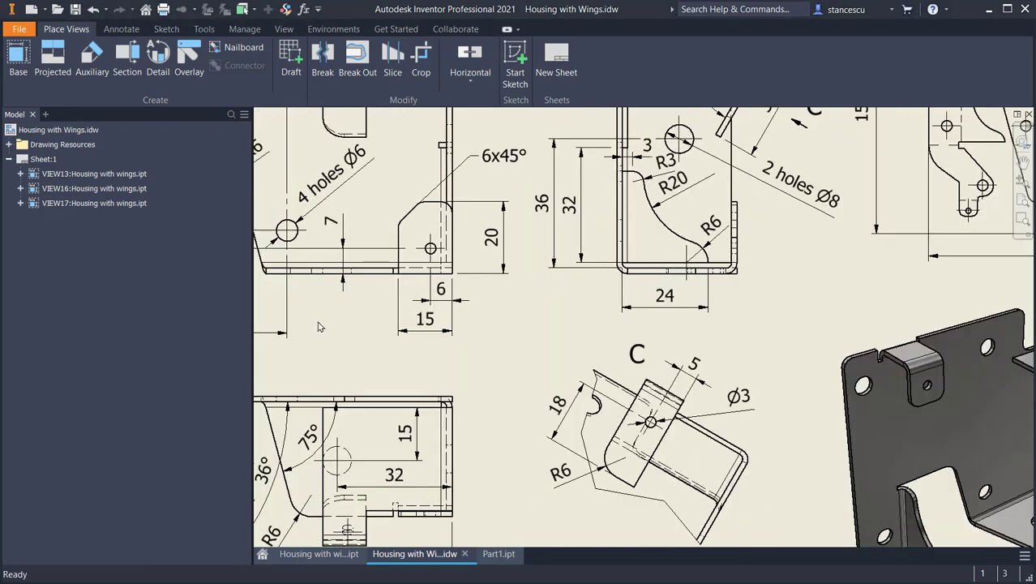
{"action": "left_click", "coordinate": [319, 323]}
{"action": "mouse_move", "coordinate": [319, 323]}
{"action": "middle_mouse_down"}
{"action": "mouse_move", "coordinate": [333, 338]}
{"action": "mouse_move", "coordinate": [546, 398]}
{"action": "mouse_move", "coordinate": [703, 396]}
{"action": "middle_mouse_up"}
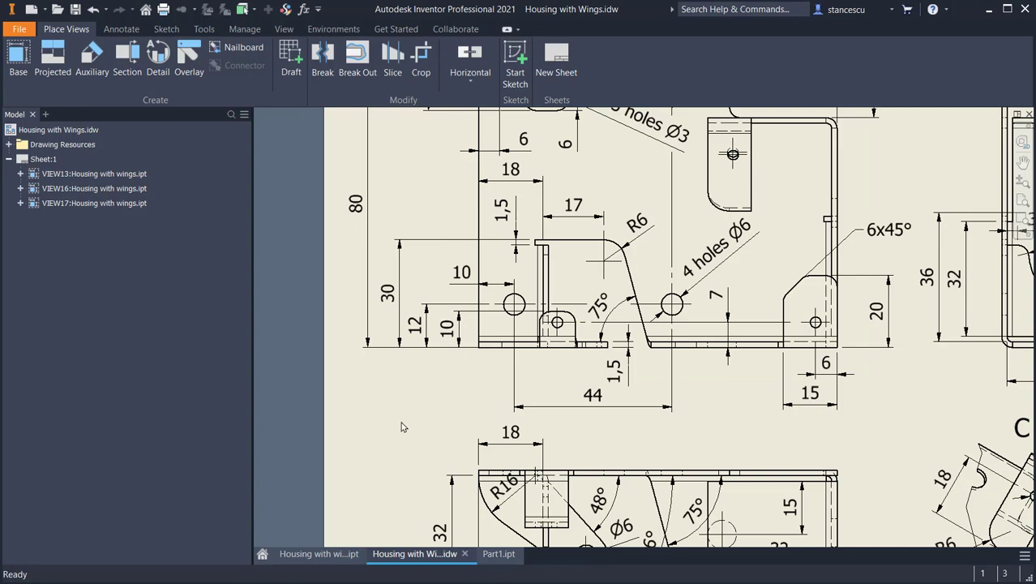
{"action": "key", "text": "Home"}
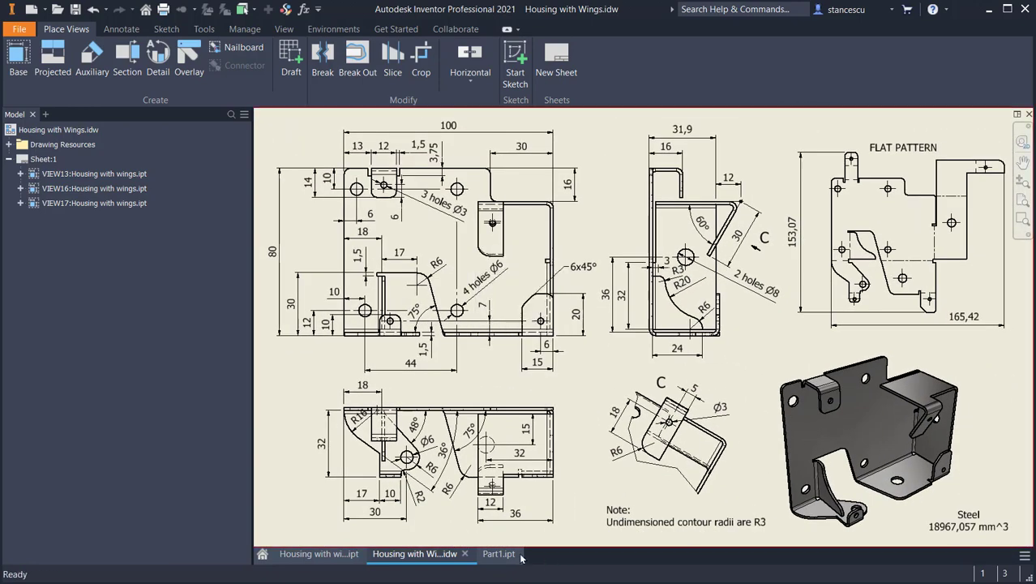
- Switch to Part1.ipt, start a 2D sketch on the left leg's narrow inner edge face, and slice the graphics at the sketch plane
{"action": "left_click", "coordinate": [509, 555]}
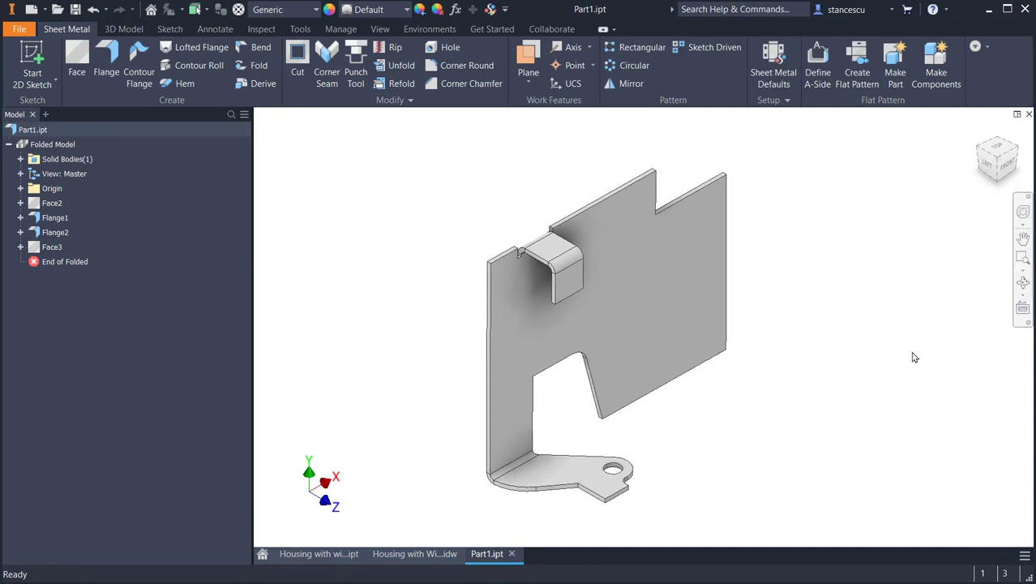
{"action": "middle_click_drag", "start_coordinate": [914, 356], "coordinate": [522, 468], "text": "shift"}
{"action": "scroll", "coordinate": [535, 464], "scroll_direction": "up", "scroll_amount": 3}
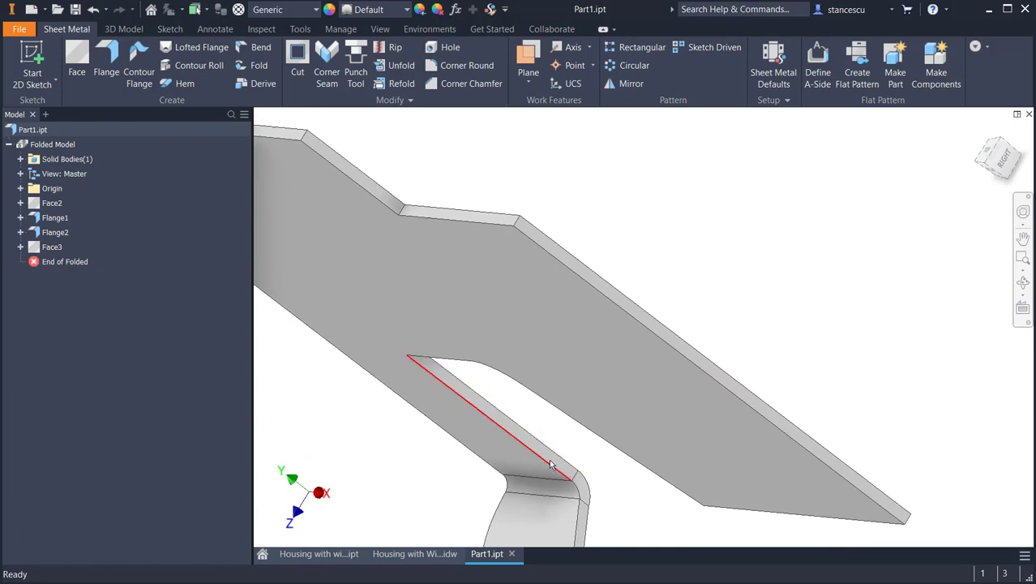
{"action": "left_click", "coordinate": [552, 460]}
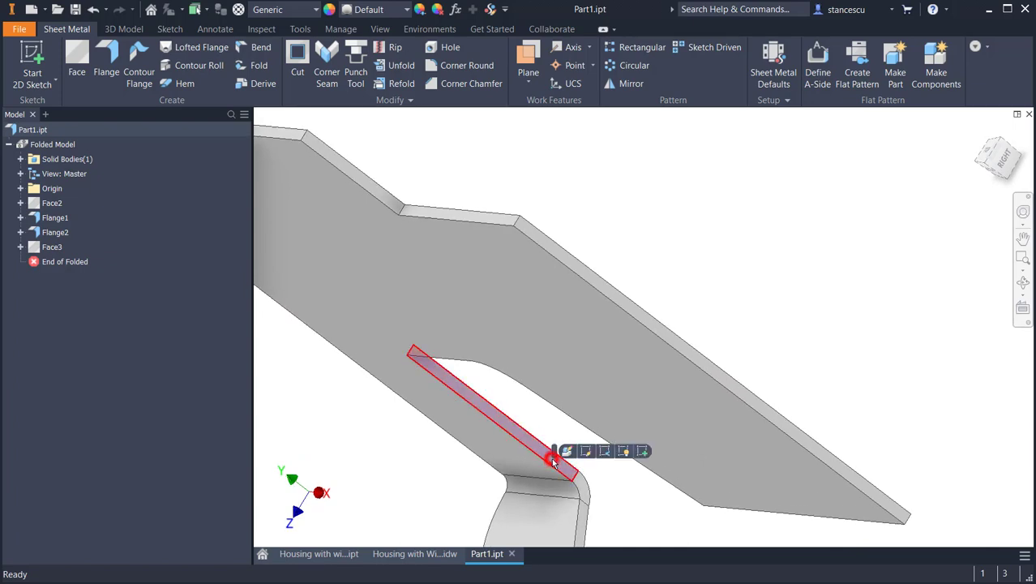
{"action": "left_click", "coordinate": [642, 451]}
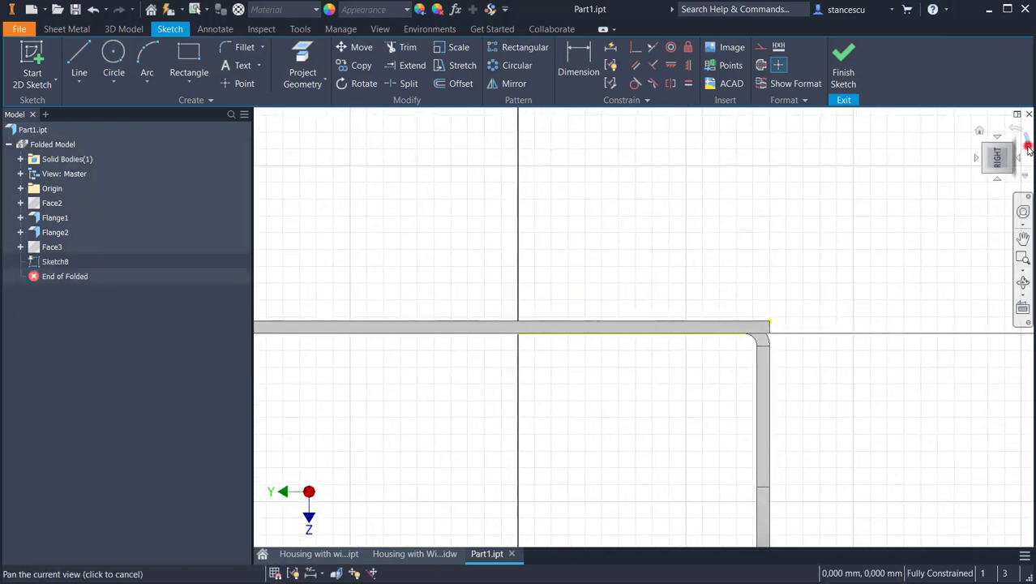
{"action": "left_click", "coordinate": [1028, 148]}
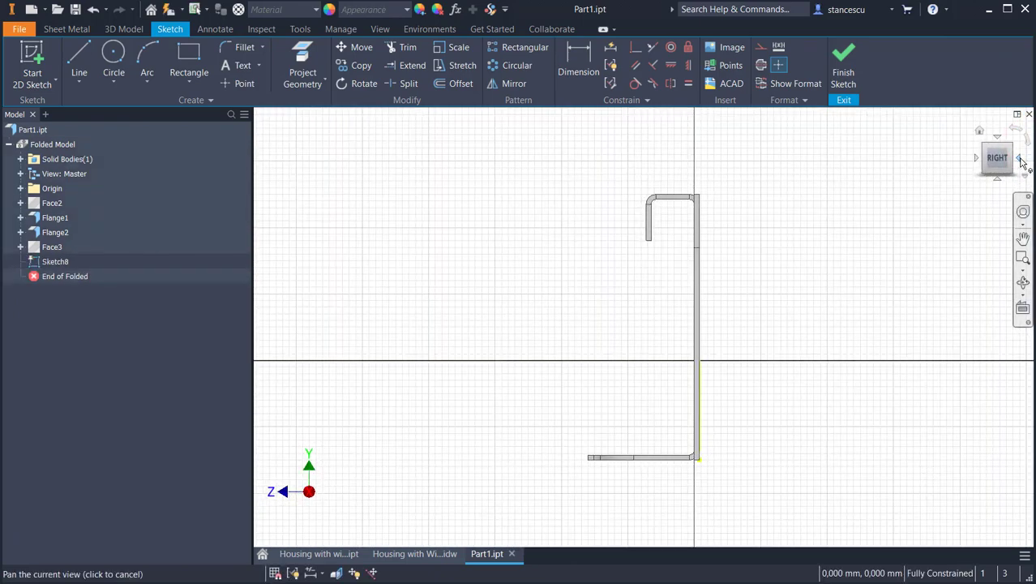
{"action": "left_click", "coordinate": [979, 158]}
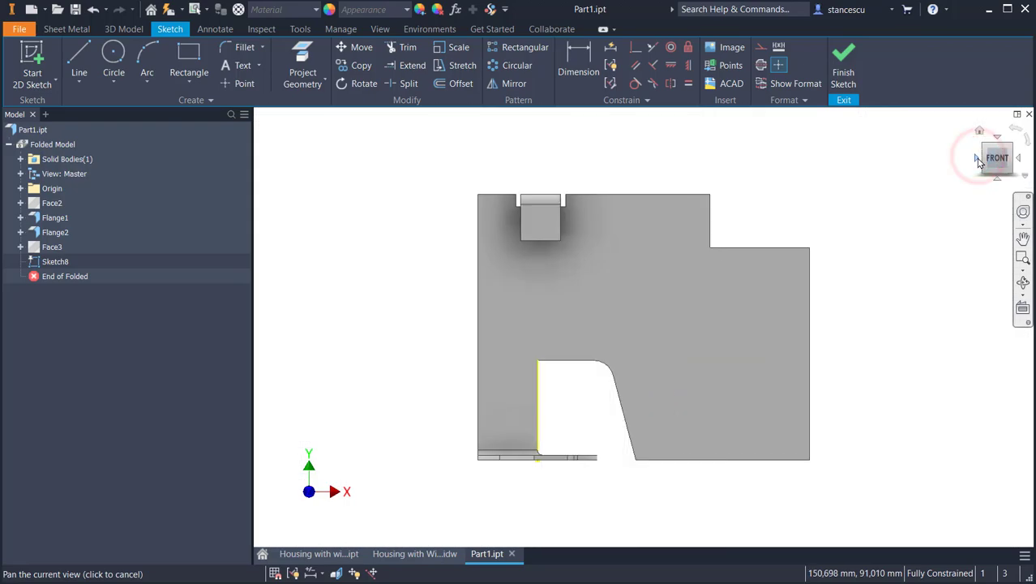
{"action": "left_click", "coordinate": [978, 158]}
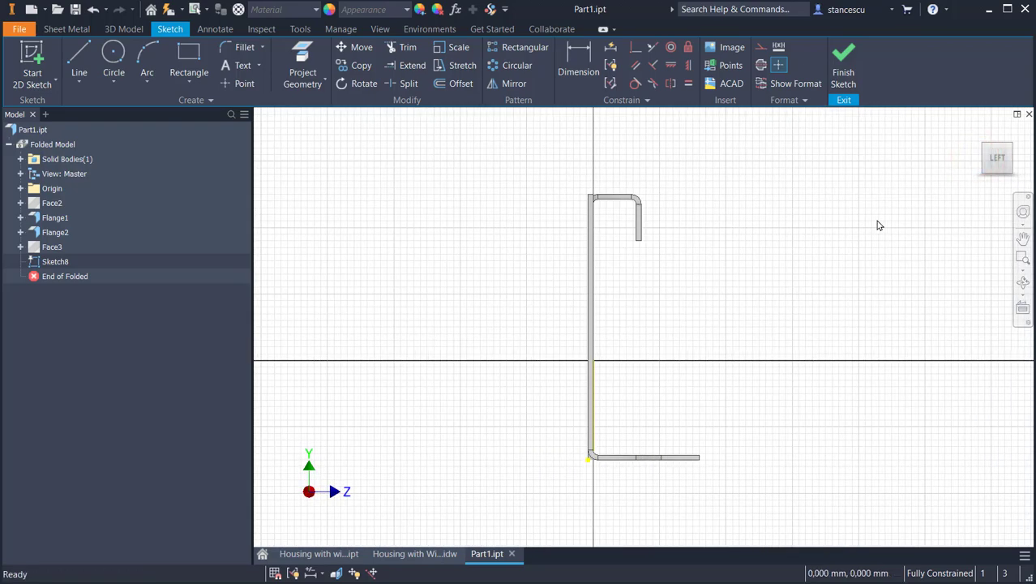
{"action": "key", "text": "F7"}
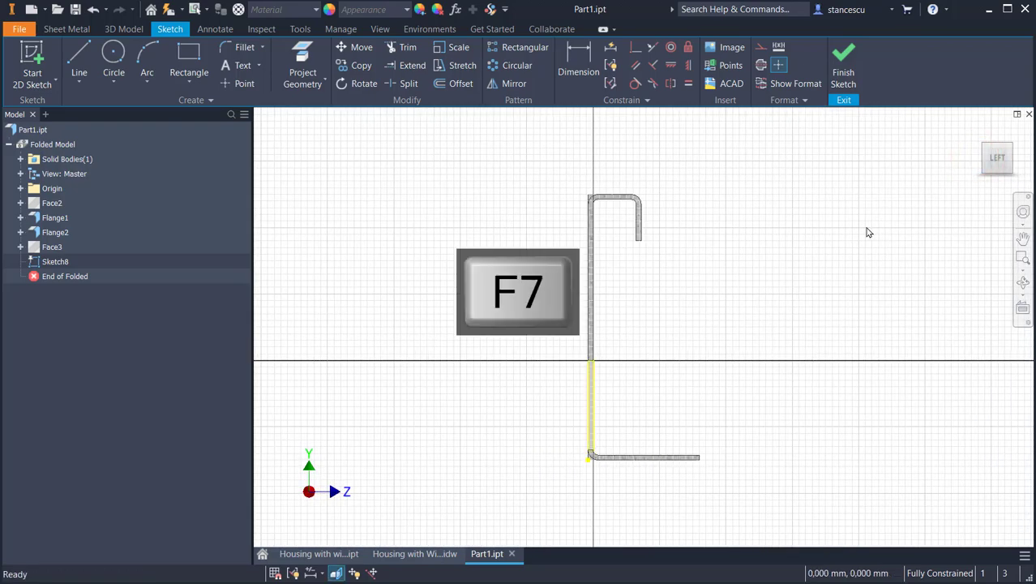
- Draw the curved wing profile from the leg's front face: a 5.4 mm horizontal line, three tangent arcs, and a bottom line about 26 mm long
{"action": "left_click", "coordinate": [79, 59]}
{"action": "scroll", "coordinate": [592, 352], "scroll_direction": "up", "scroll_amount": 2}
{"action": "middle_click_drag", "start_coordinate": [628, 408], "coordinate": [690, 197]}
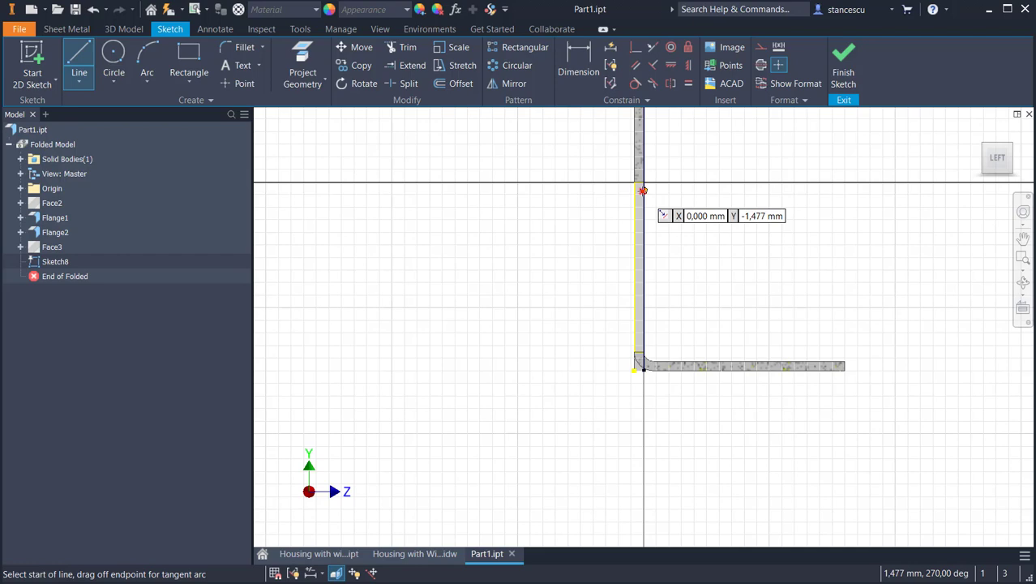
{"action": "left_click", "coordinate": [643, 190]}
{"action": "left_click", "coordinate": [677, 190]}
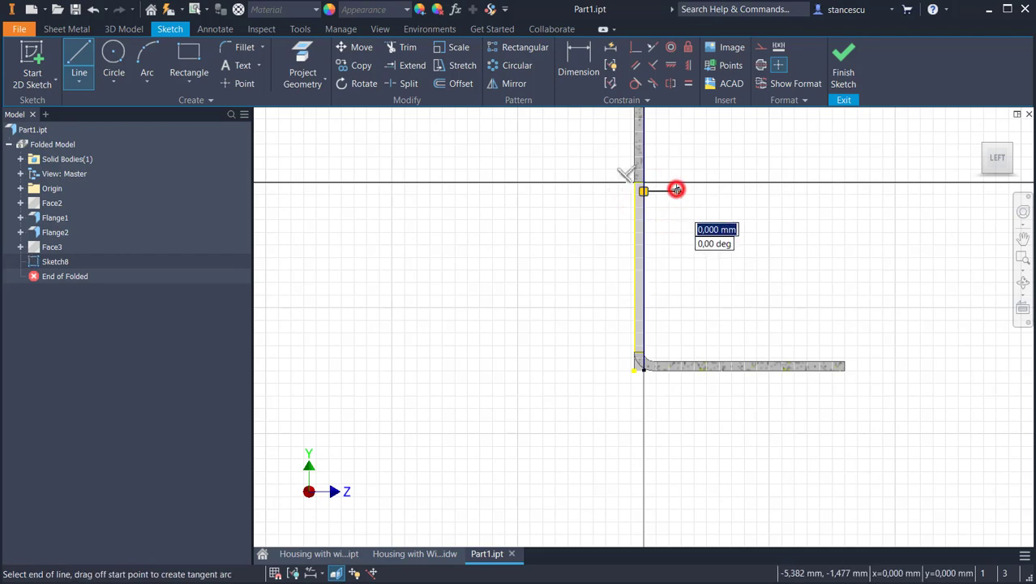
{"action": "left_click_drag", "start_coordinate": [687, 196], "coordinate": [810, 350]}
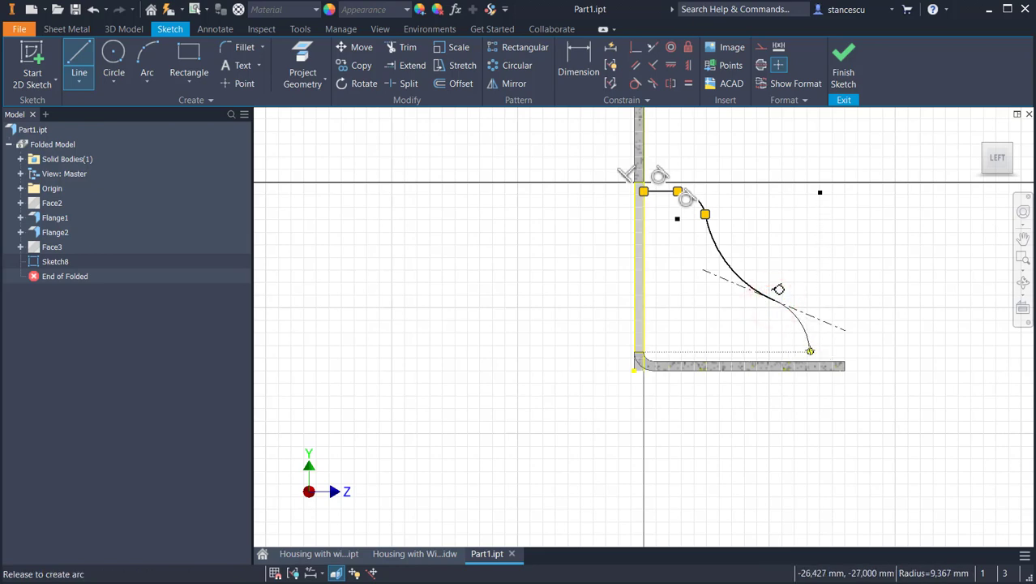
{"action": "left_click_drag", "start_coordinate": [810, 351], "coordinate": [810, 351]}
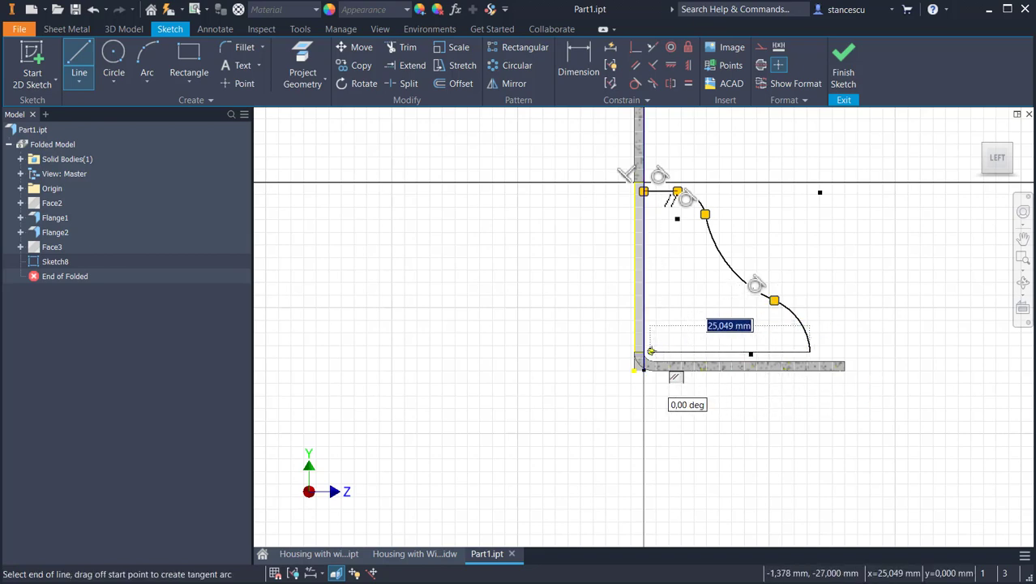
{"action": "left_click", "coordinate": [643, 351]}
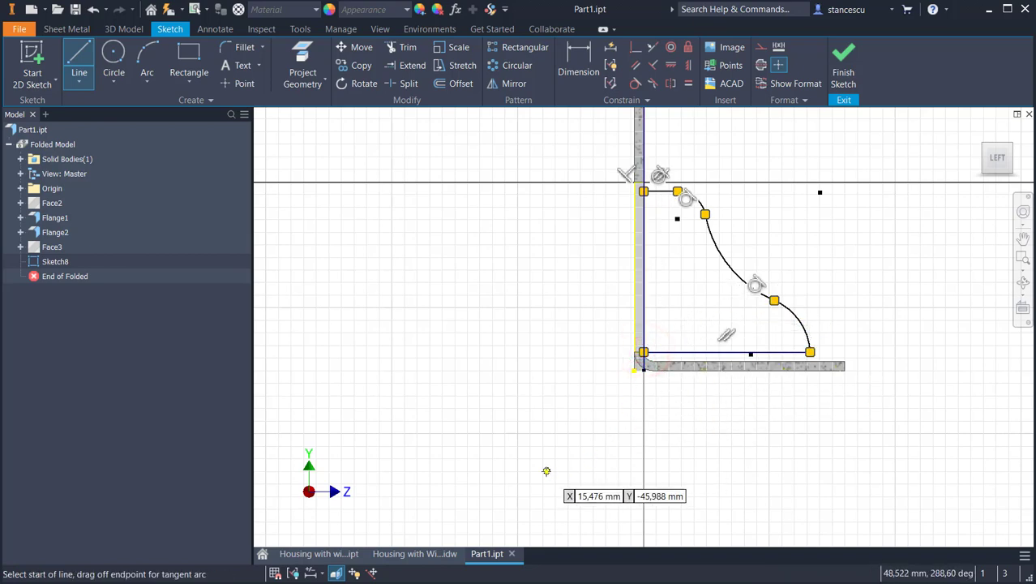
- Make the lowest arc's centre coincident with the wing profile's bottom line
{"action": "left_click", "coordinate": [635, 47]}
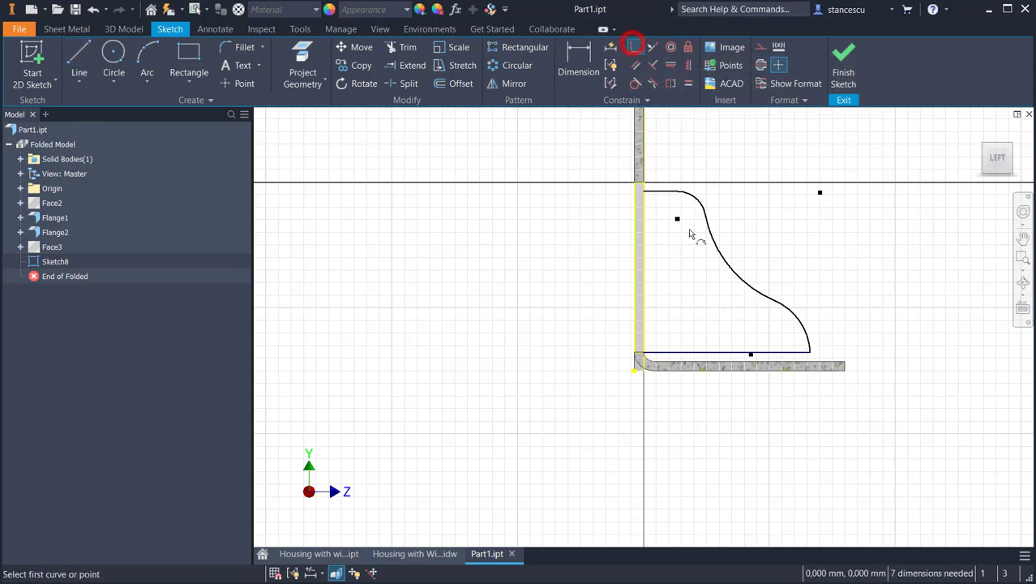
{"action": "left_click", "coordinate": [752, 355]}
{"action": "left_click", "coordinate": [755, 359]}
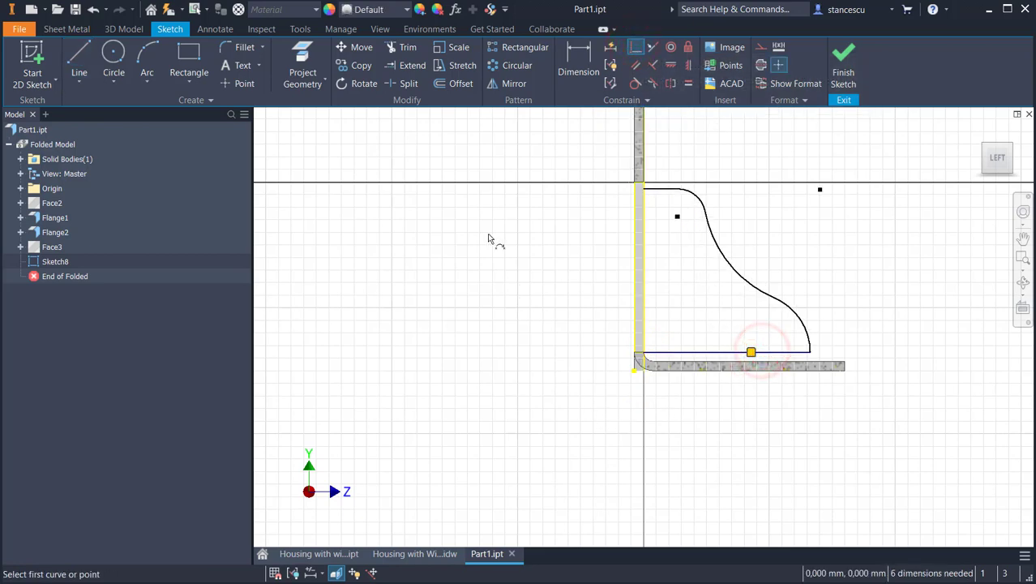
- Dimension the offset of the profile's top line from the upper end of the leg's edge face using the Thickness parameter
{"action": "left_click", "coordinate": [578, 57]}
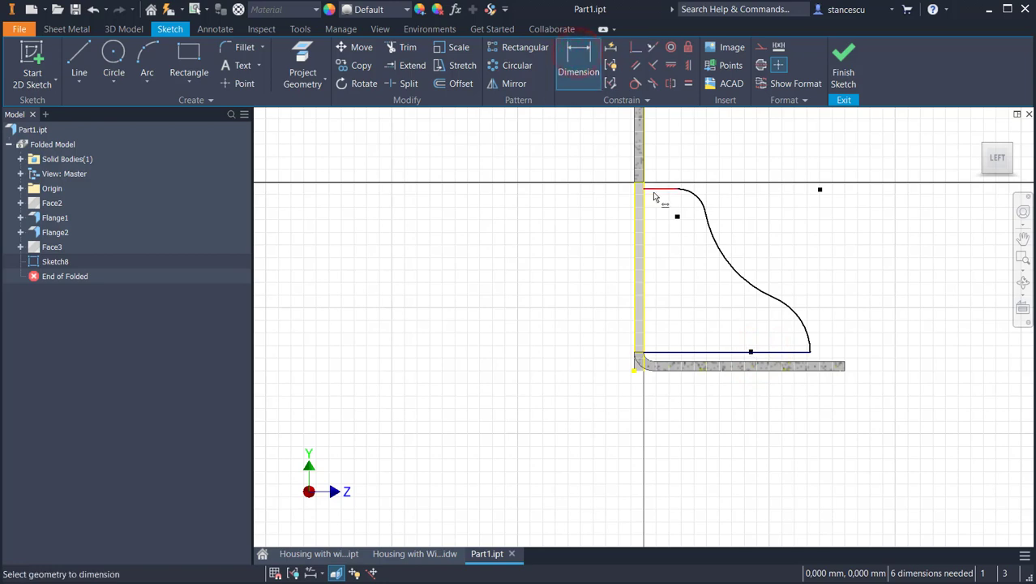
{"action": "left_click", "coordinate": [653, 193]}
{"action": "left_click", "coordinate": [638, 183]}
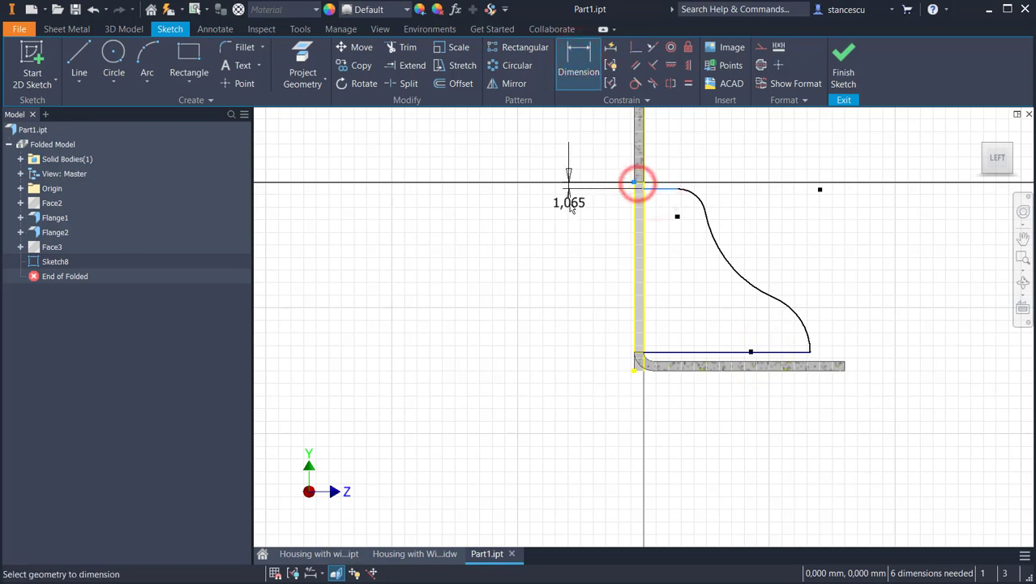
{"action": "left_click", "coordinate": [571, 210]}
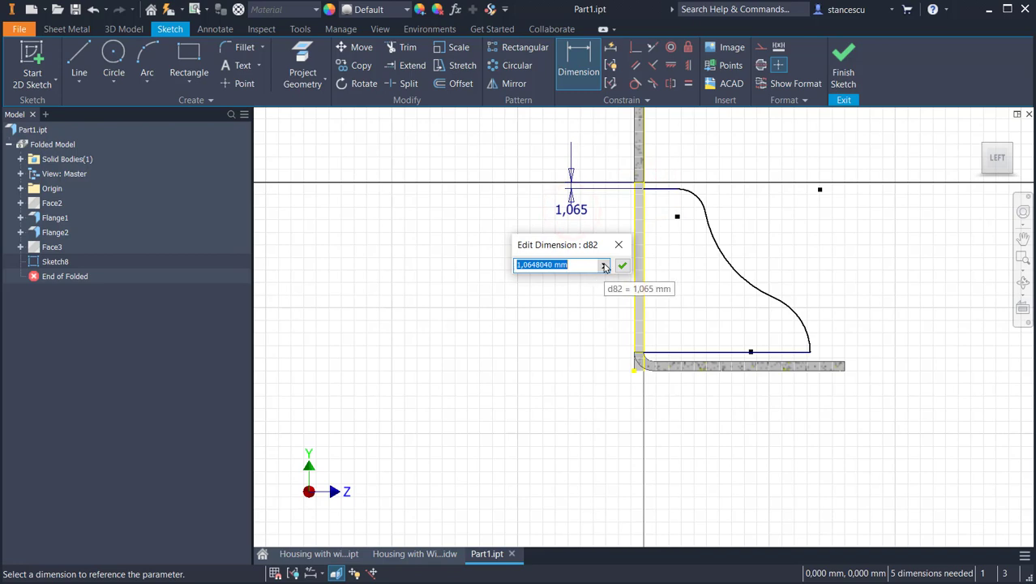
{"action": "left_click", "coordinate": [604, 265]}
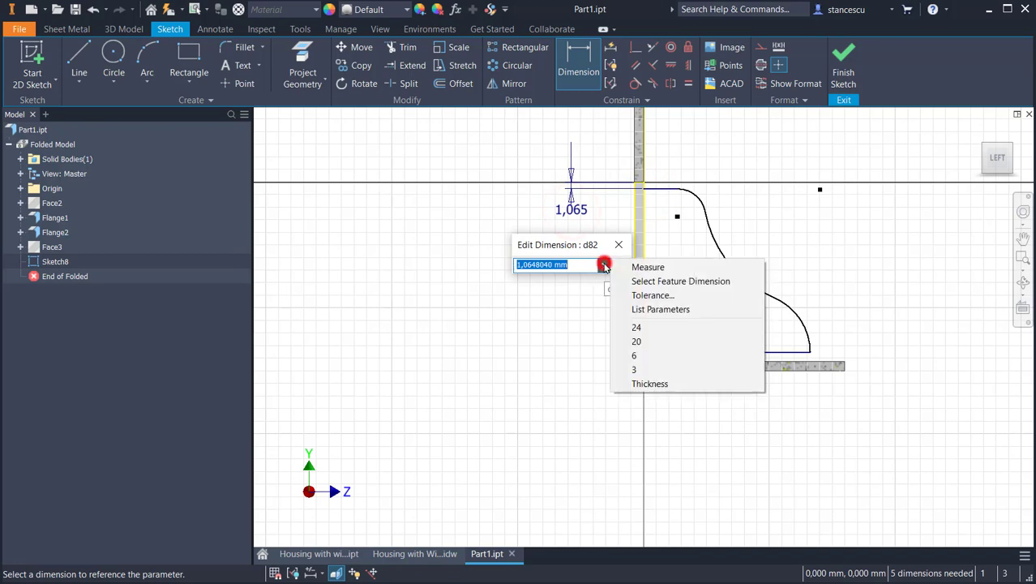
{"action": "left_click", "coordinate": [666, 311]}
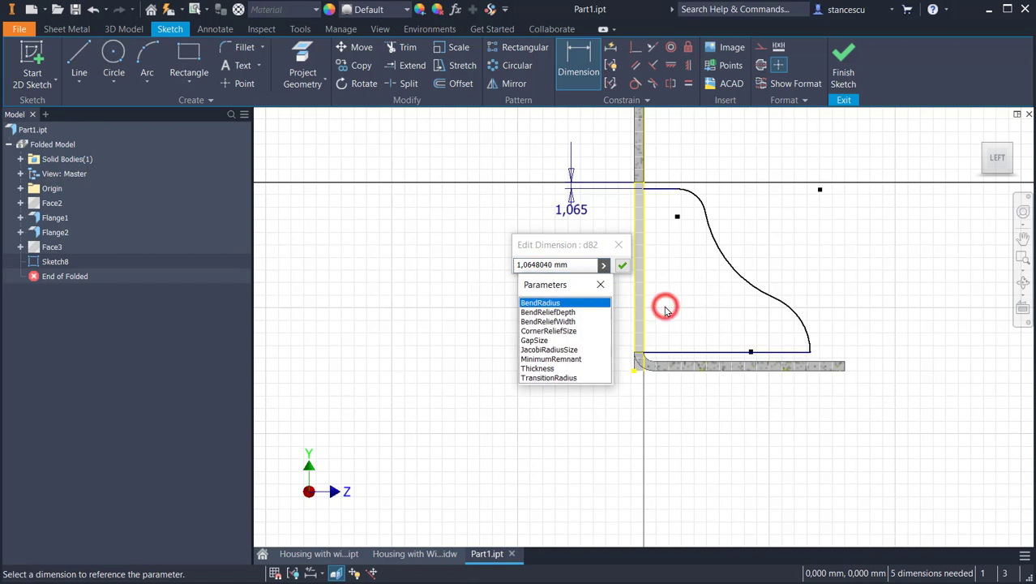
{"action": "left_click", "coordinate": [534, 369]}
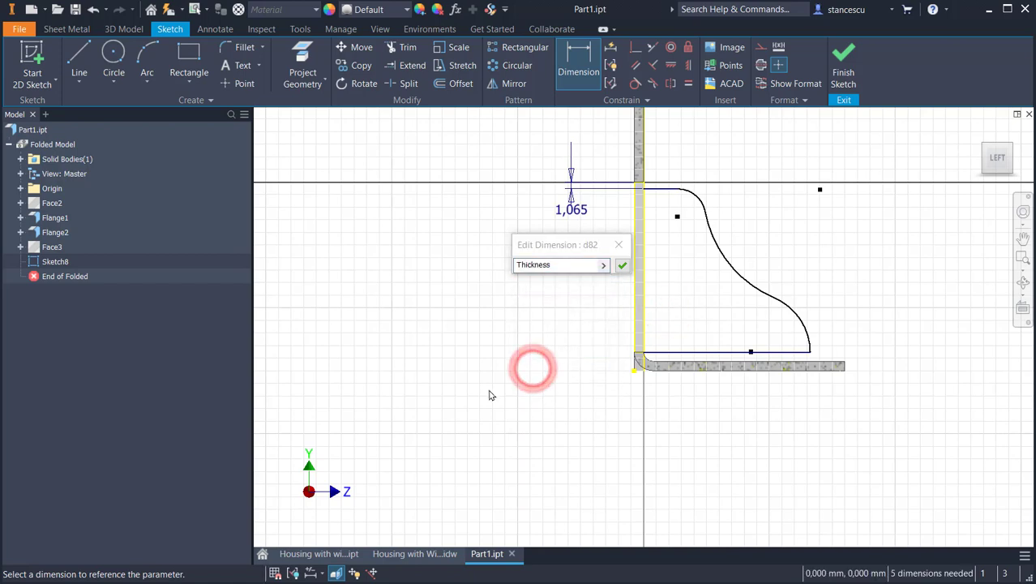
{"action": "left_click", "coordinate": [621, 267]}
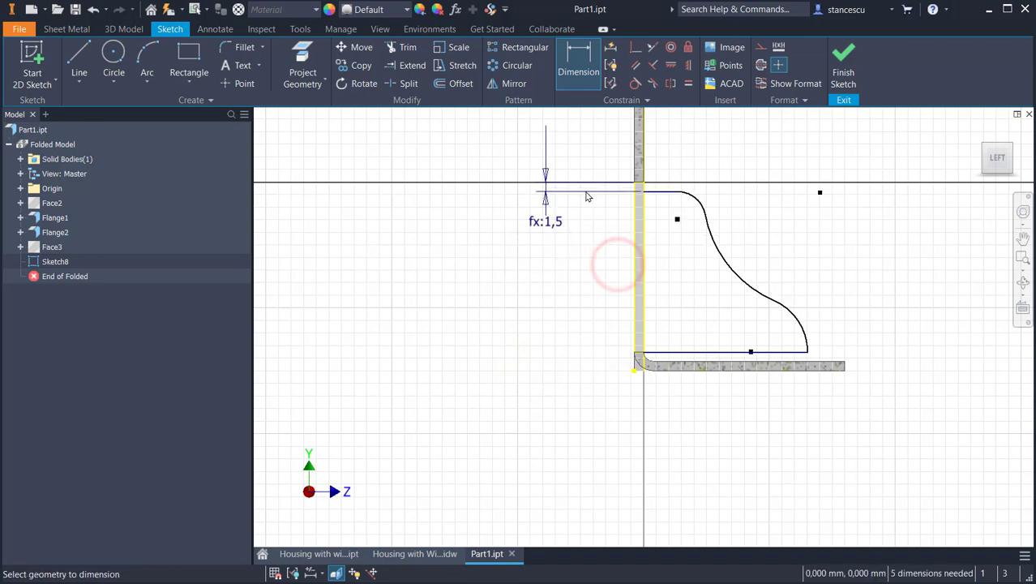
- Dimension the wing profile's top line to 3 mm and the upper arc's radius to 3 mm
{"action": "left_click", "coordinate": [651, 195]}
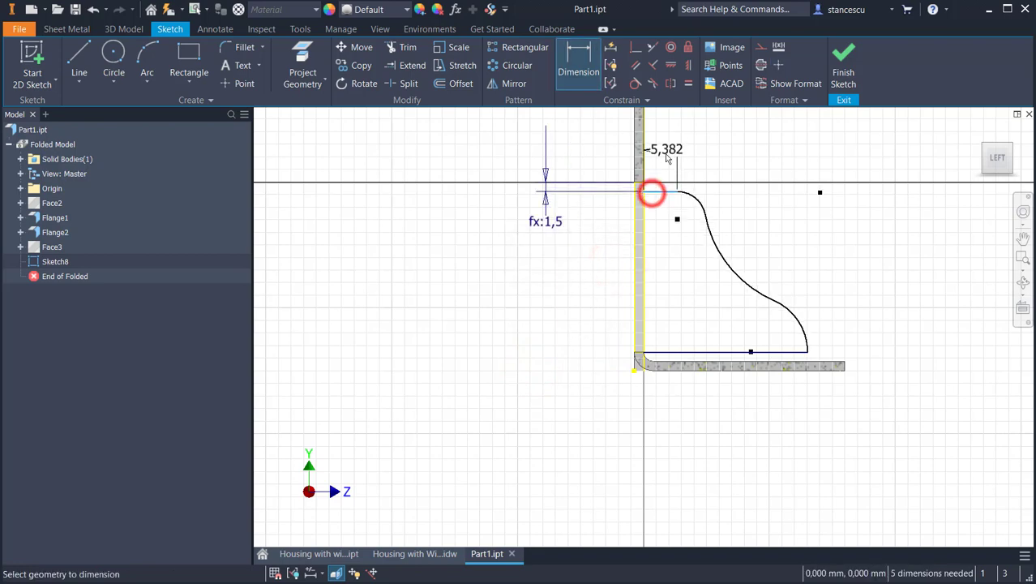
{"action": "left_click", "coordinate": [665, 158]}
{"action": "type", "text": "3"}
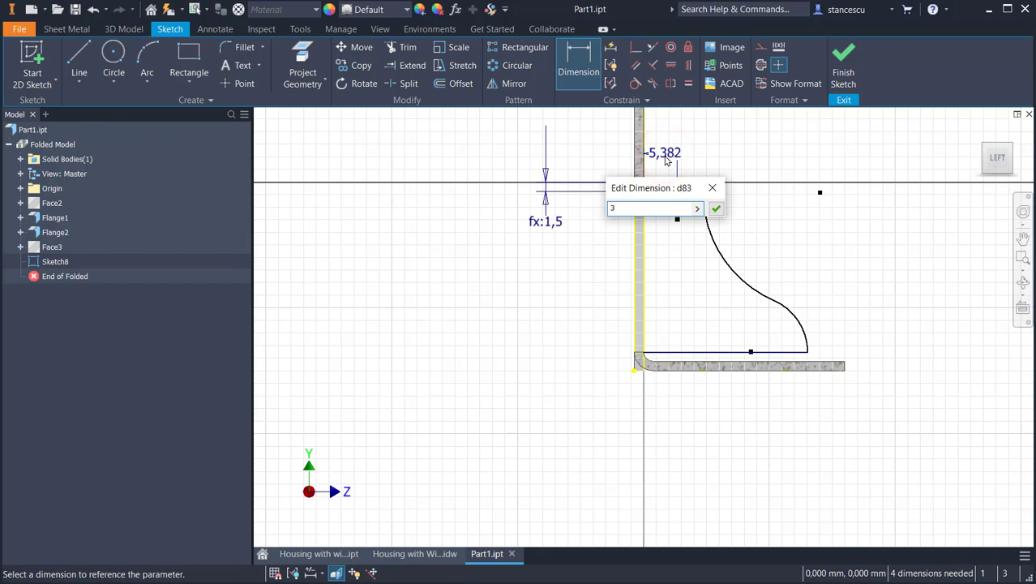
{"action": "key", "text": "Return"}
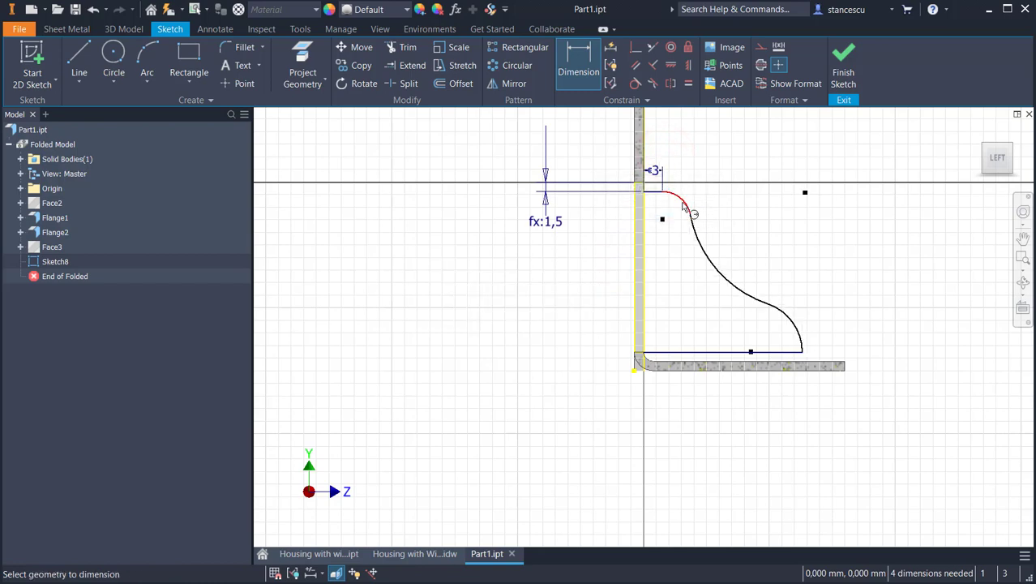
{"action": "left_click", "coordinate": [684, 200]}
{"action": "left_click", "coordinate": [709, 170]}
{"action": "type", "text": "3"}
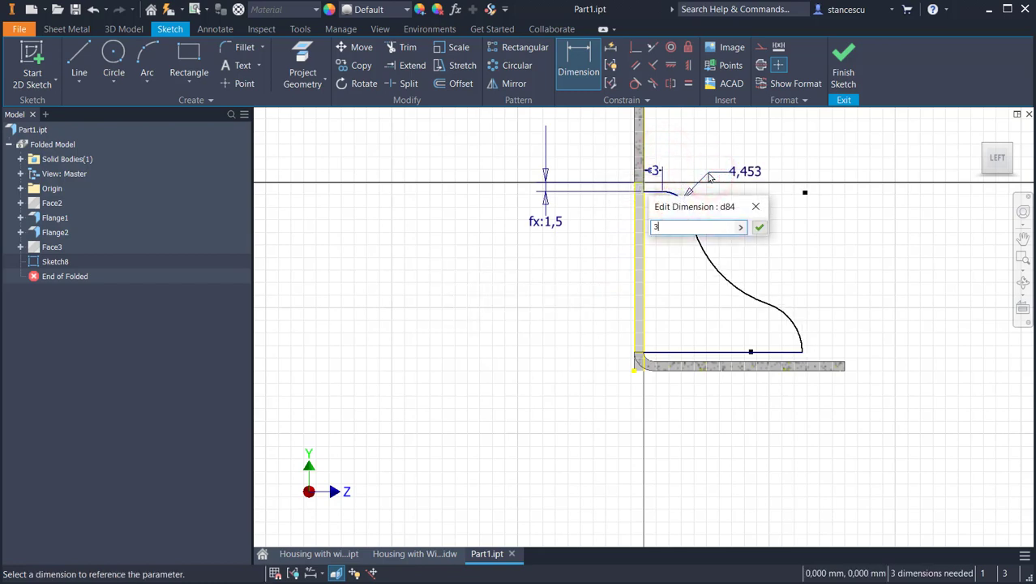
{"action": "key", "text": "Return"}
- Dimension the middle concave arc's radius to 20 mm and the lower convex arc's radius to 6 mm
{"action": "left_click", "coordinate": [708, 254]}
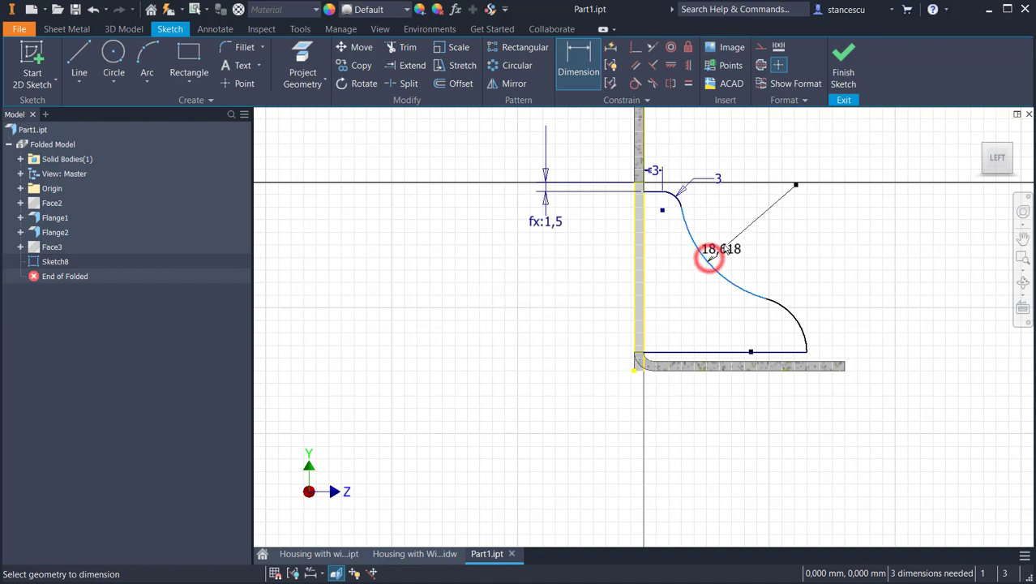
{"action": "left_click", "coordinate": [727, 239]}
{"action": "type", "text": "20"}
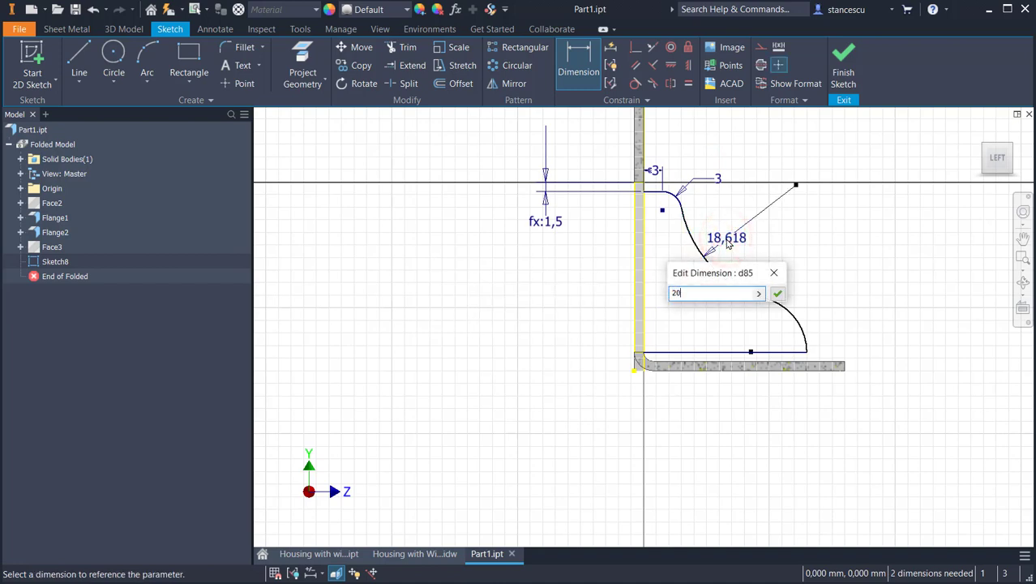
{"action": "key", "text": "Return"}
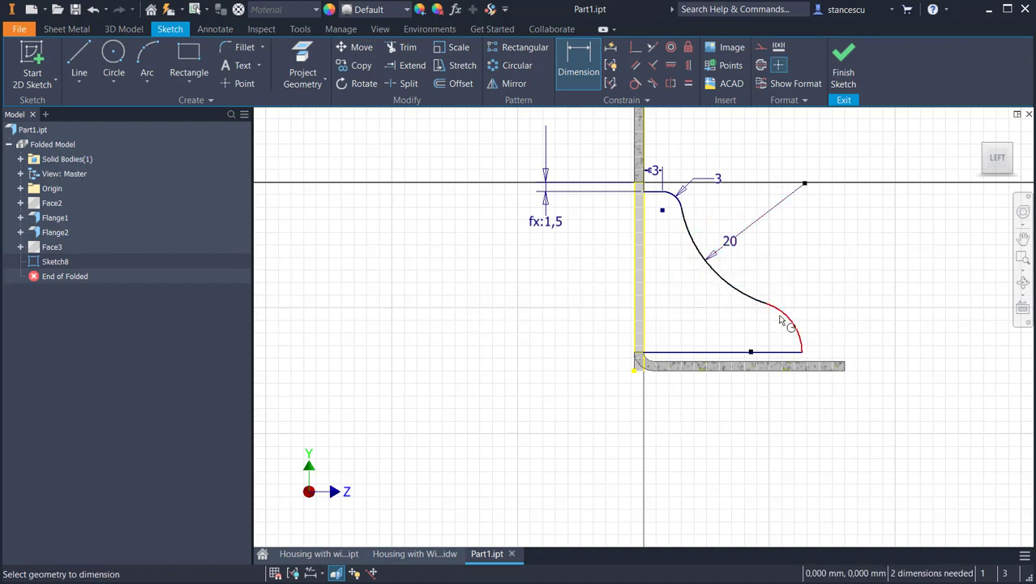
{"action": "left_click", "coordinate": [779, 310]}
{"action": "left_click", "coordinate": [813, 278]}
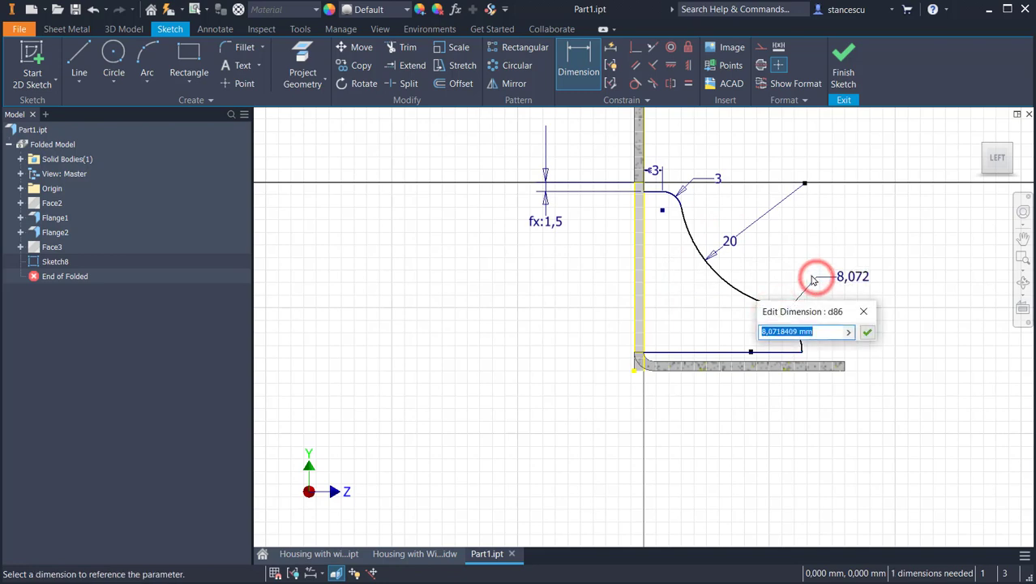
{"action": "type", "text": "6"}
{"action": "key", "text": "Return"}
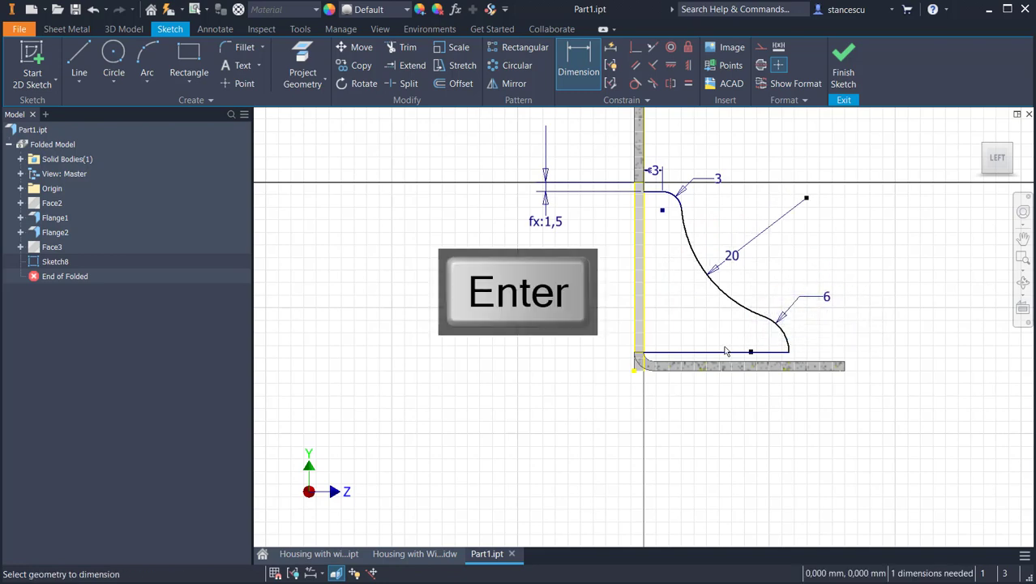
- Dimension the wing profile's bottom line to 24 mm and finish the sketch
{"action": "left_click", "coordinate": [717, 397]}
{"action": "type", "text": "2"}
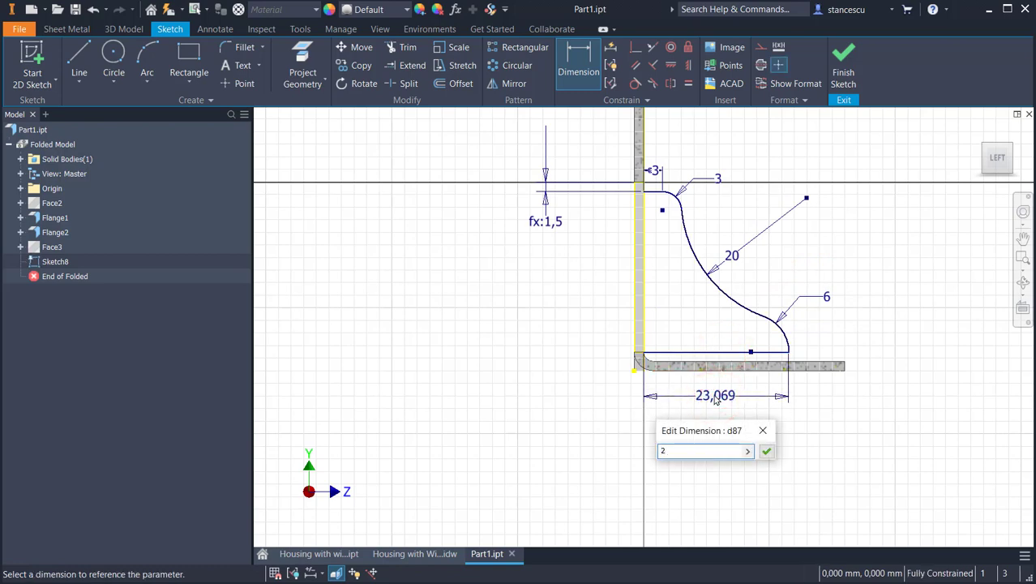
{"action": "type", "text": "4"}
{"action": "key", "text": "Return"}
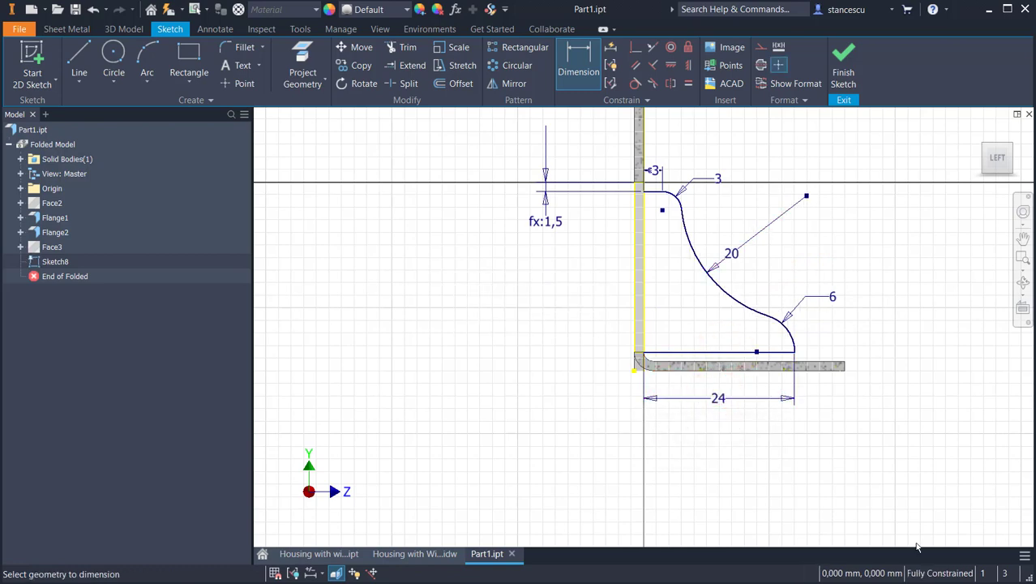
{"action": "left_click", "coordinate": [844, 61]}
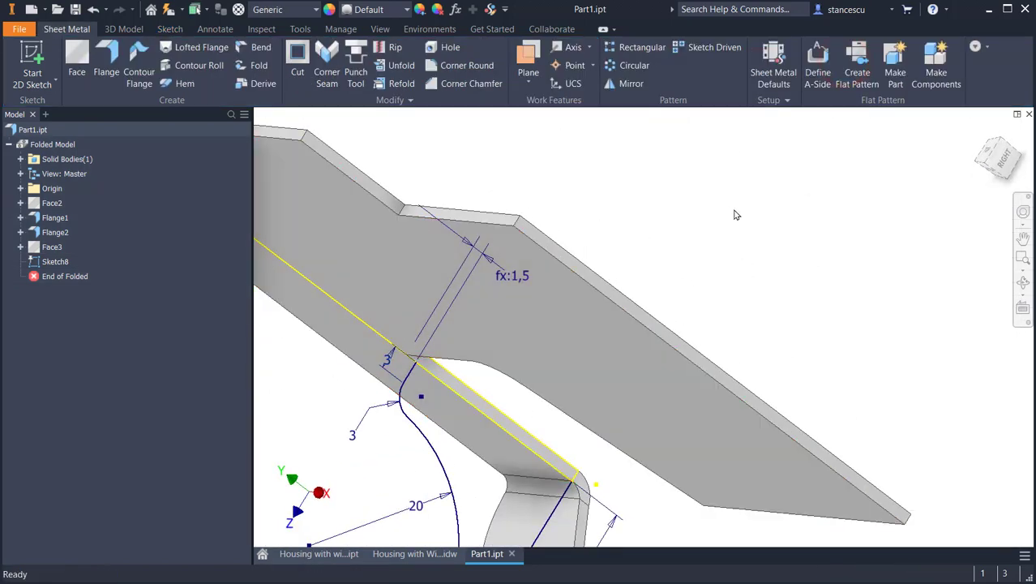
{"action": "key", "text": "F6"}
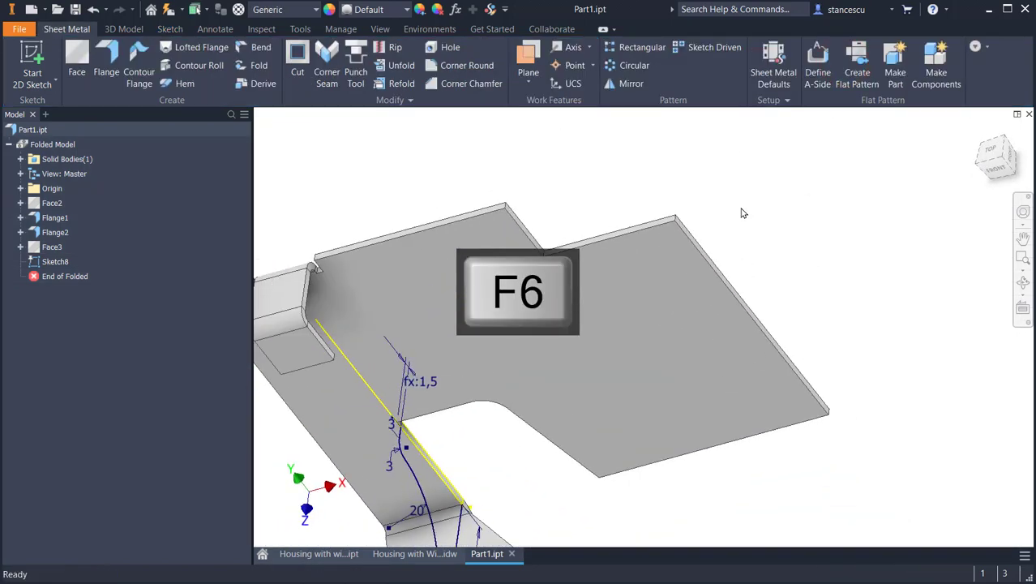
- Create a Face from the curved wing profile on the left leg, with its thickness offset toward the back plate's notch
{"action": "middle_click_drag", "start_coordinate": [651, 407], "coordinate": [683, 339]}
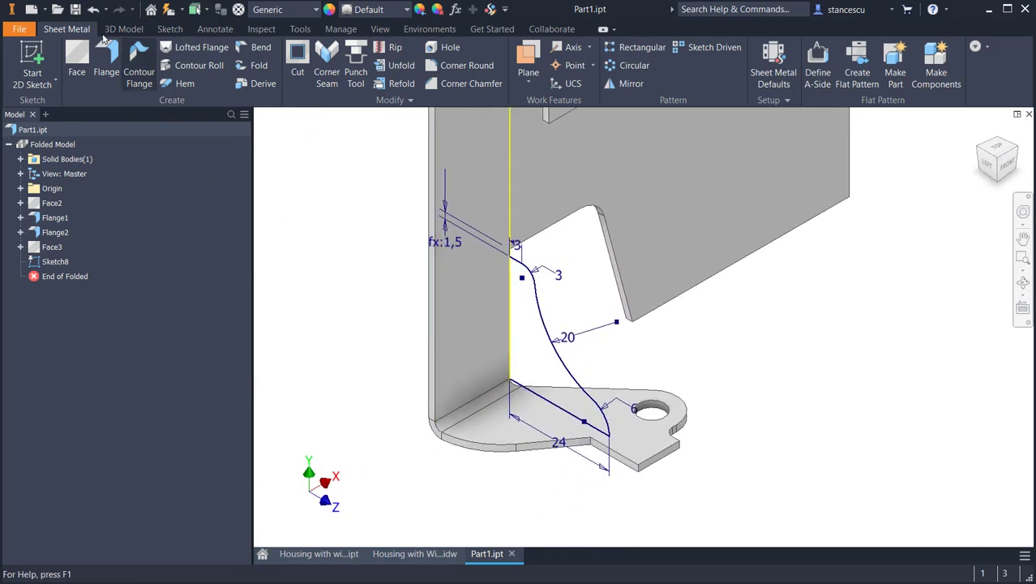
{"action": "left_click", "coordinate": [77, 57]}
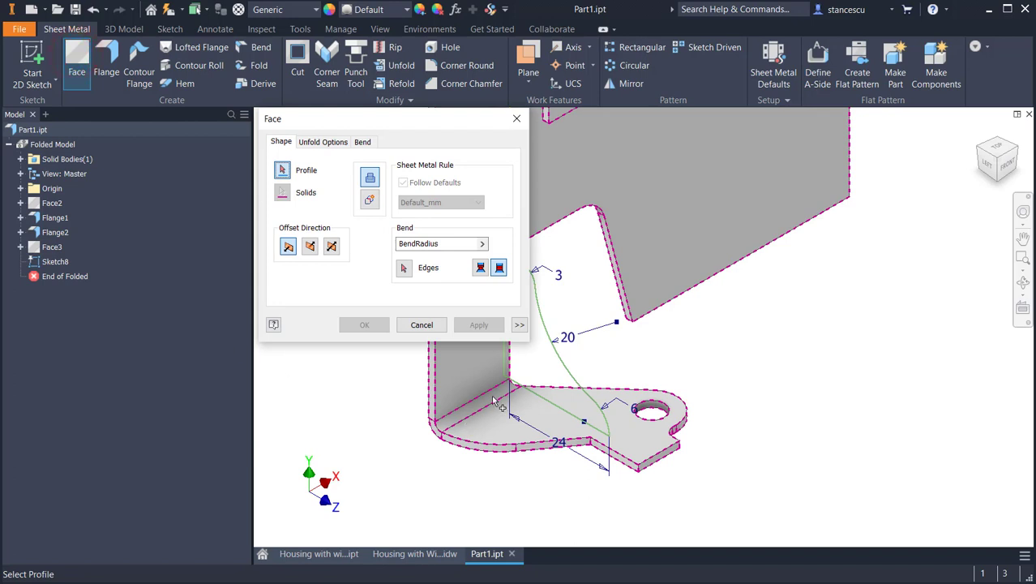
{"action": "left_click", "coordinate": [539, 361]}
{"action": "middle_click_drag", "start_coordinate": [613, 359], "coordinate": [724, 338]}
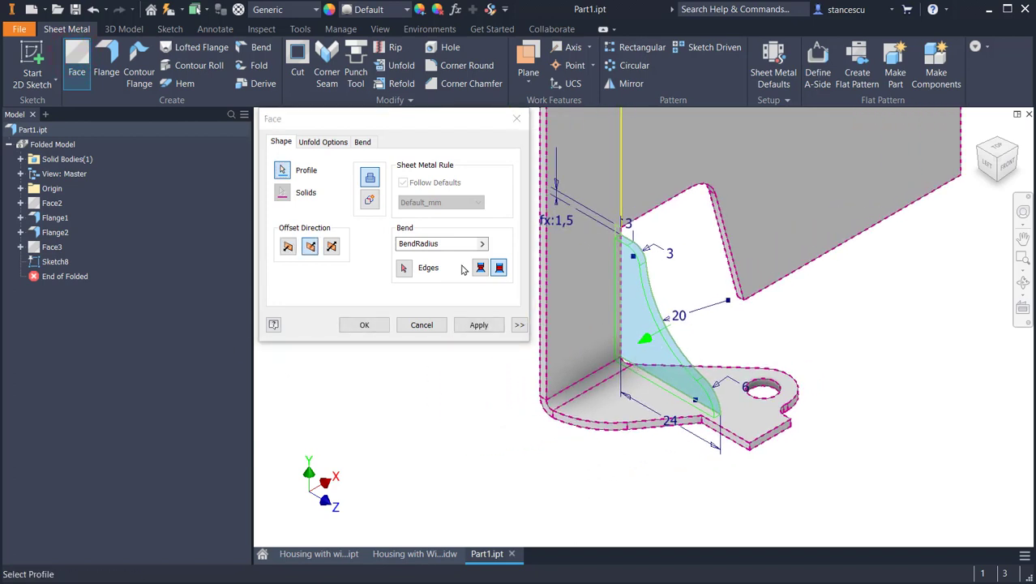
{"action": "left_click", "coordinate": [287, 247]}
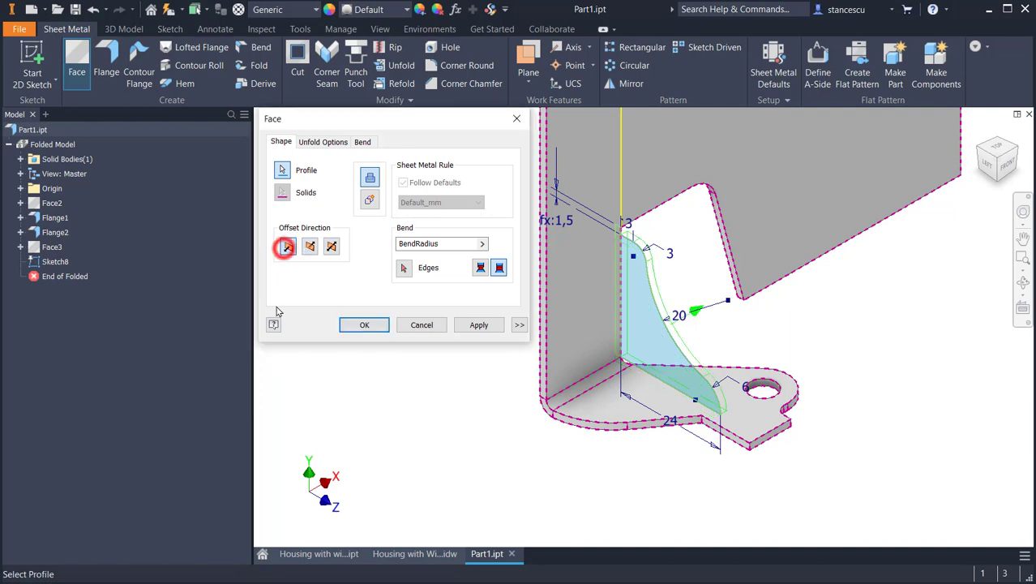
{"action": "left_click", "coordinate": [364, 325]}
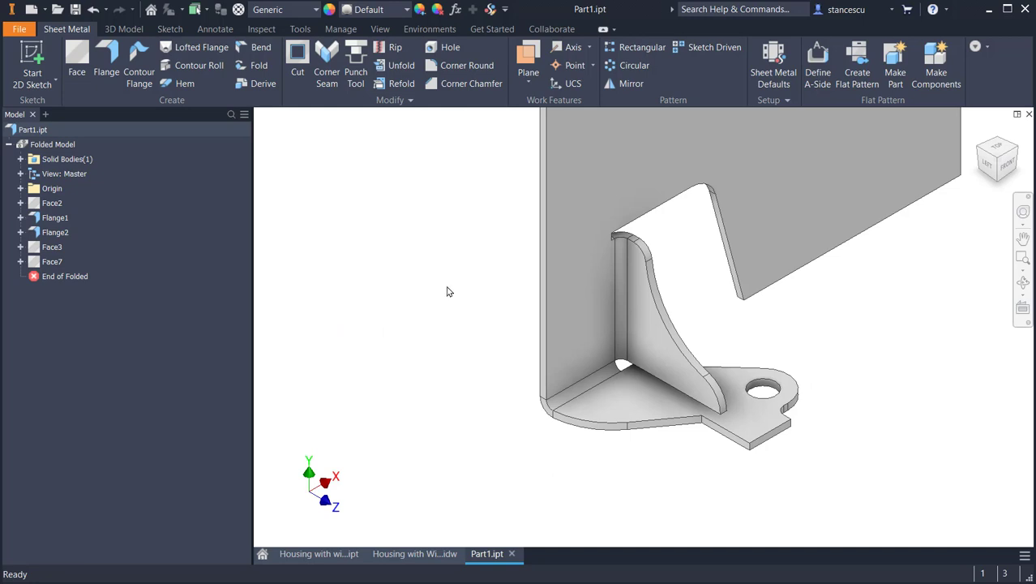
{"action": "key", "text": "F6"}
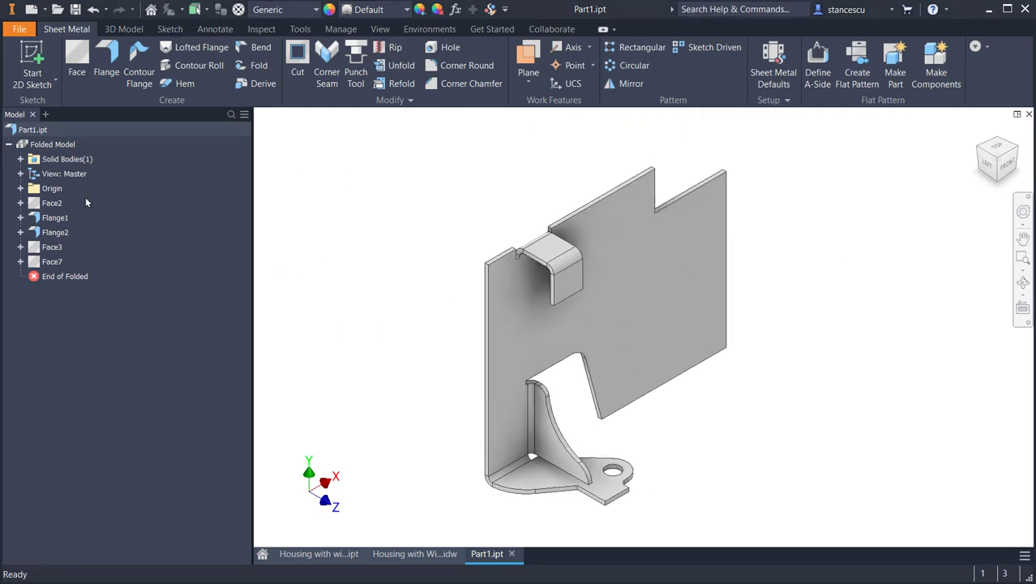
- Examine the Housing with Wings drawing for the shape, height and width of the small upright tab on the lower left flange
{"action": "left_click", "coordinate": [415, 553]}
{"action": "scroll", "coordinate": [841, 494], "scroll_direction": "up", "scroll_amount": 3}
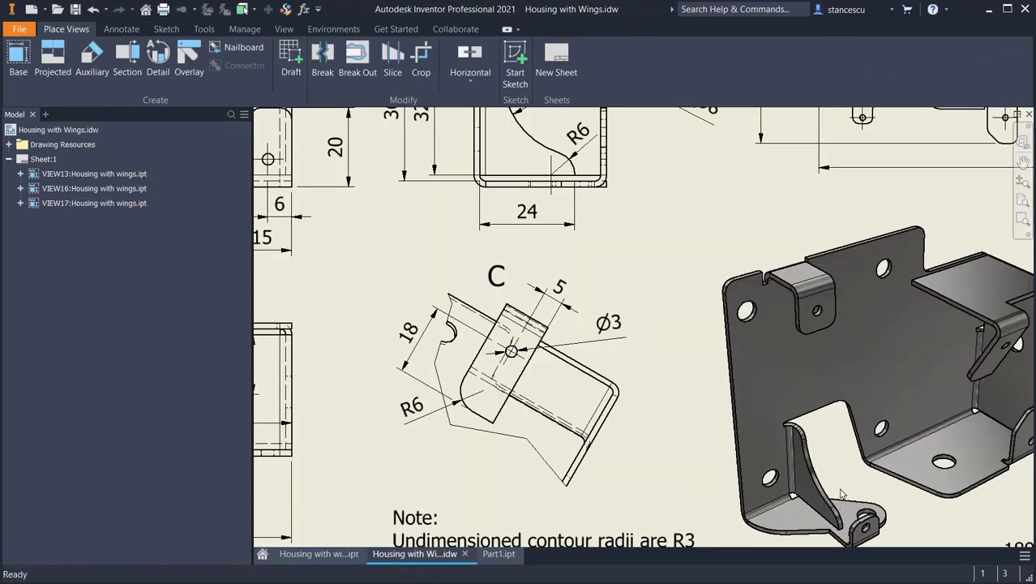
{"action": "middle_click_drag", "start_coordinate": [841, 494], "coordinate": [782, 301]}
{"action": "scroll", "coordinate": [809, 452], "scroll_direction": "up", "scroll_amount": 3}
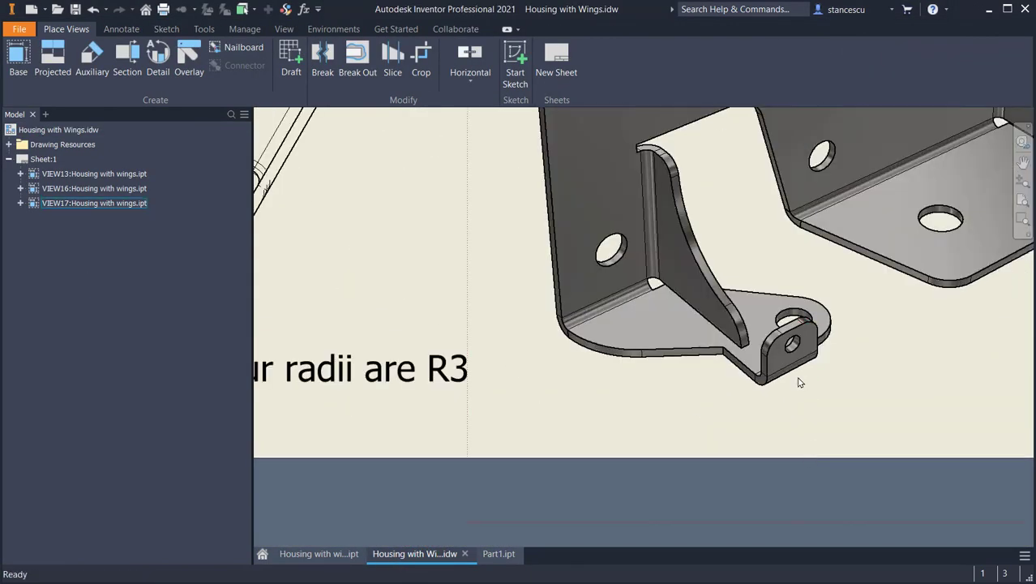
{"action": "scroll", "coordinate": [696, 404], "scroll_direction": "down", "scroll_amount": 5}
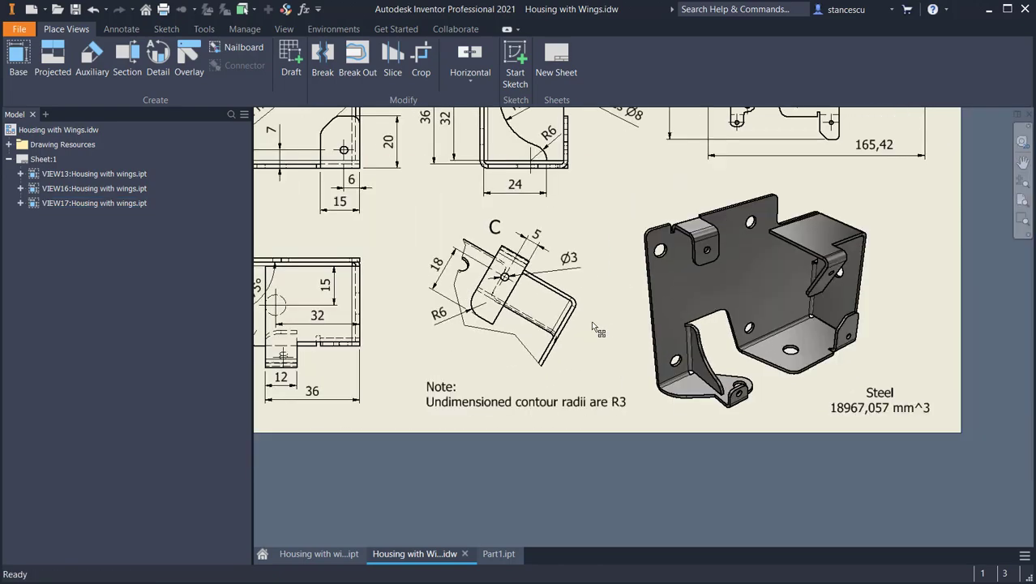
{"action": "mouse_move", "coordinate": [579, 335]}
{"action": "middle_mouse_down"}
{"action": "mouse_move", "coordinate": [685, 461]}
{"action": "mouse_move", "coordinate": [791, 423]}
{"action": "middle_mouse_up"}
{"action": "scroll", "coordinate": [357, 263], "scroll_direction": "up", "scroll_amount": 3}
{"action": "middle_click_drag", "start_coordinate": [478, 339], "coordinate": [651, 356]}
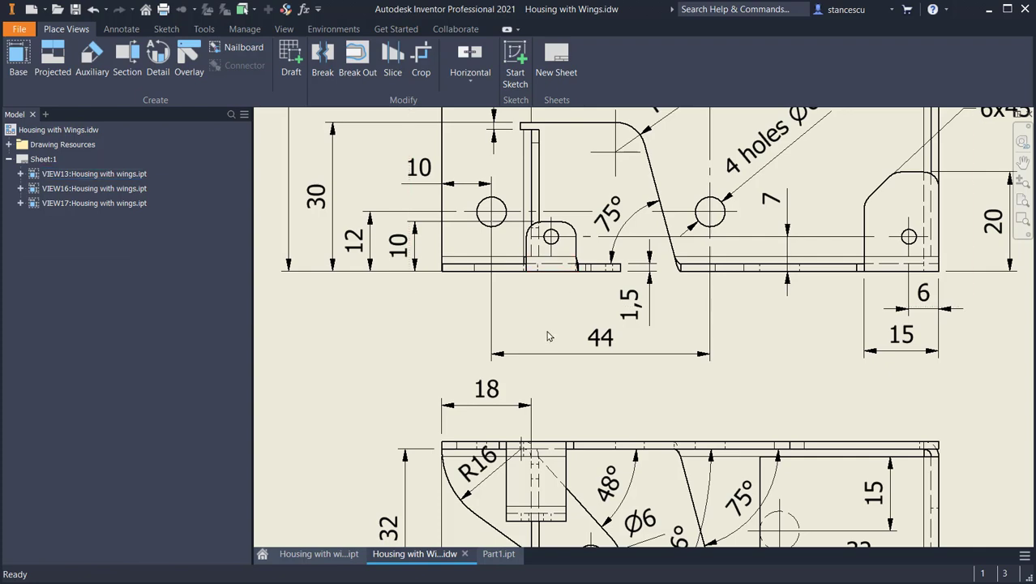
{"action": "middle_click_drag", "start_coordinate": [448, 418], "coordinate": [436, 168]}
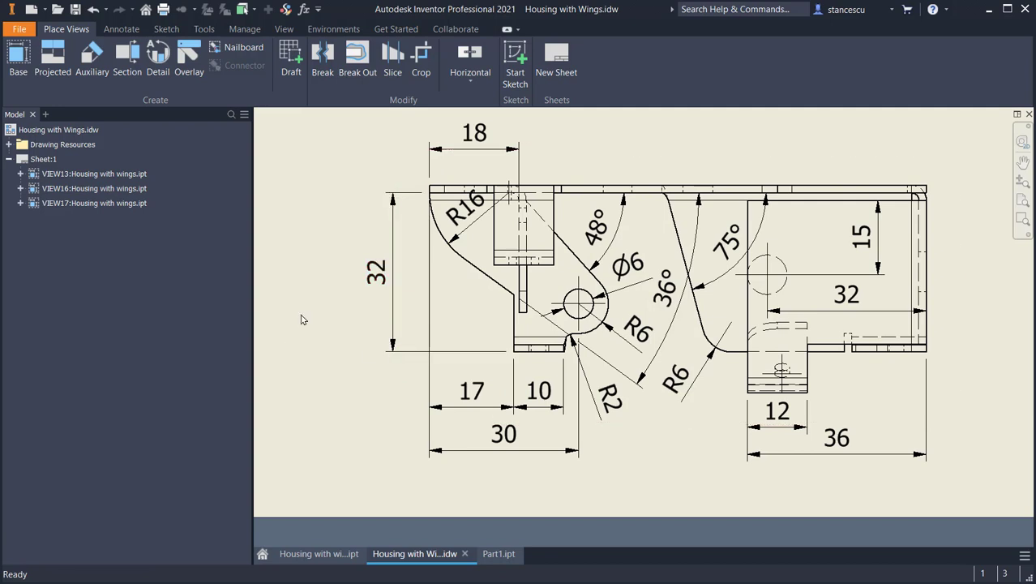
- In Part1, add a 10 mm high, 90° flange on the front edge of the lower left flange's projecting tab
{"action": "left_click", "coordinate": [498, 553]}
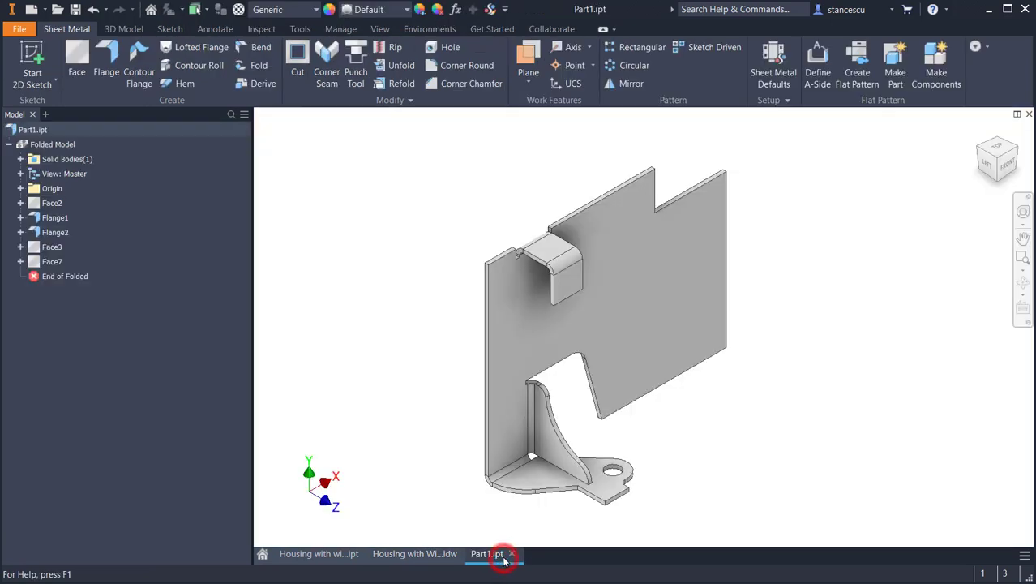
{"action": "left_click", "coordinate": [107, 65]}
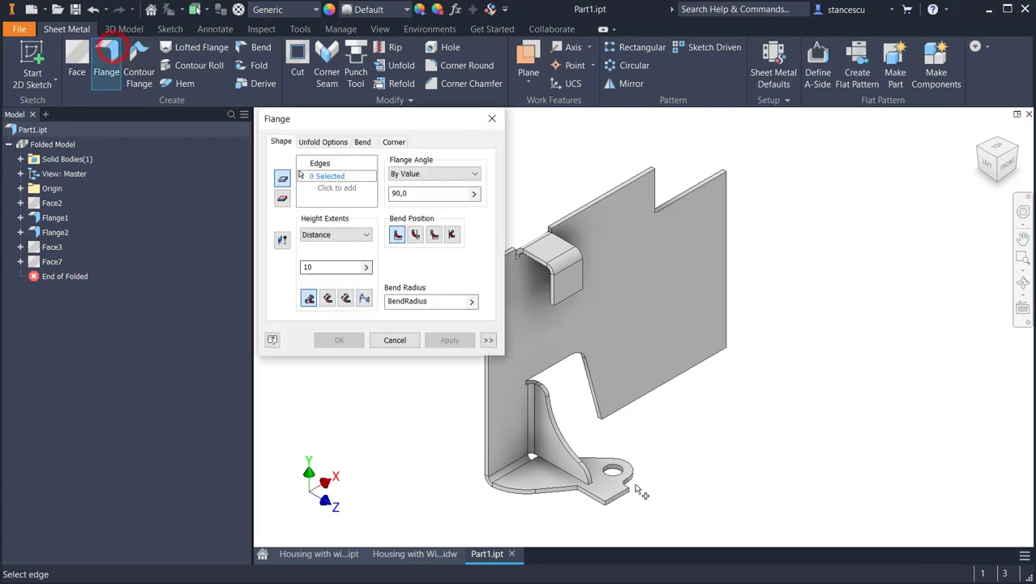
{"action": "left_click", "coordinate": [622, 503]}
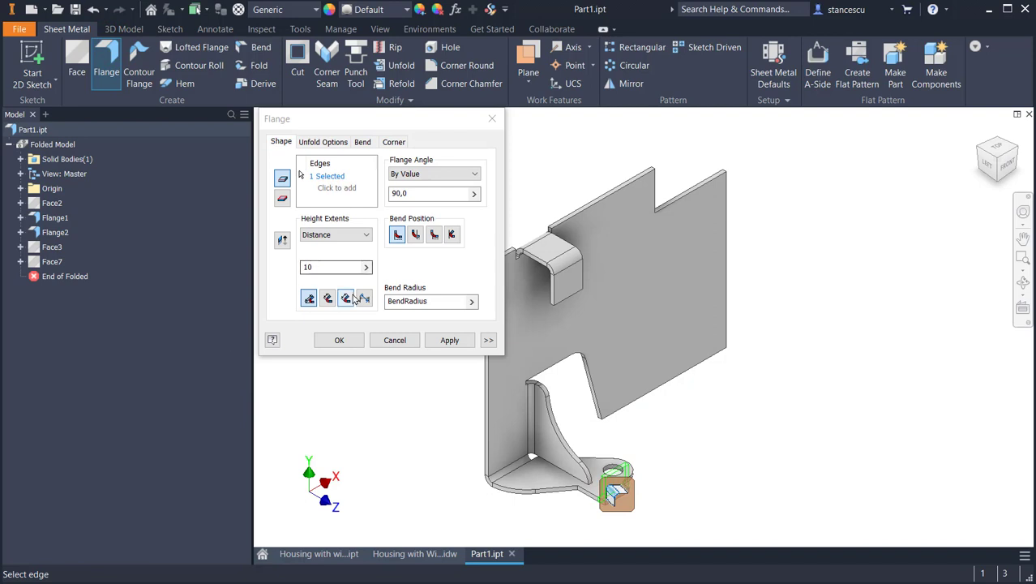
{"action": "double_click", "coordinate": [328, 268]}
{"action": "type", "text": "1"}
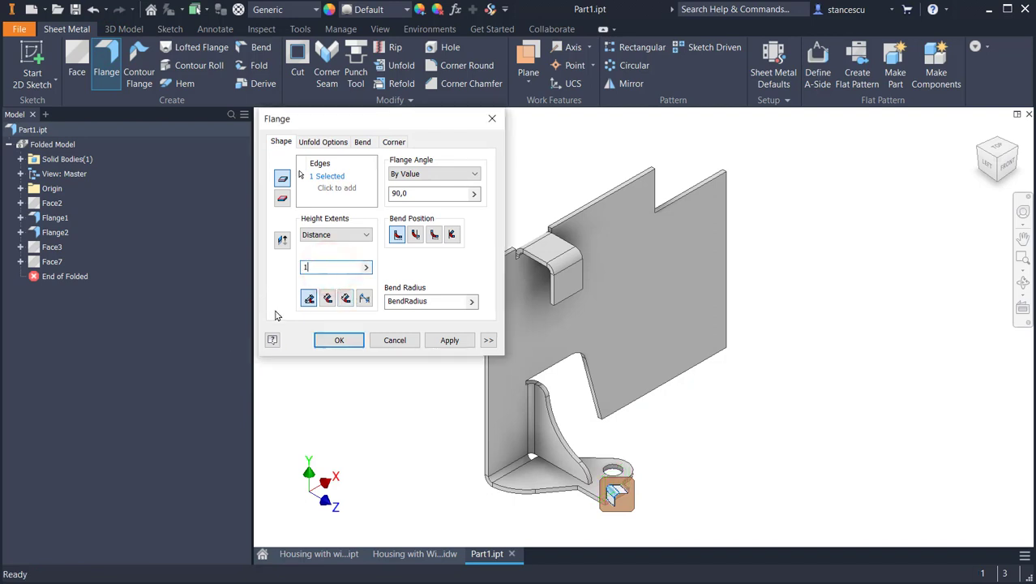
{"action": "left_click", "coordinate": [341, 339]}
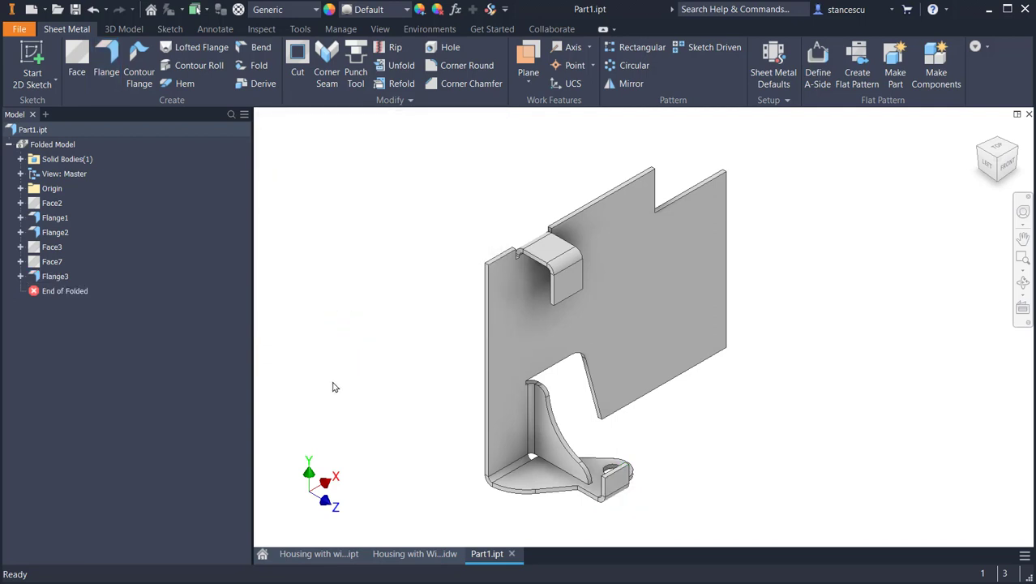
- Examine the drawing's isometric and top views for the lower right flange's depth, slant angle and corner radius
{"action": "left_click", "coordinate": [397, 555]}
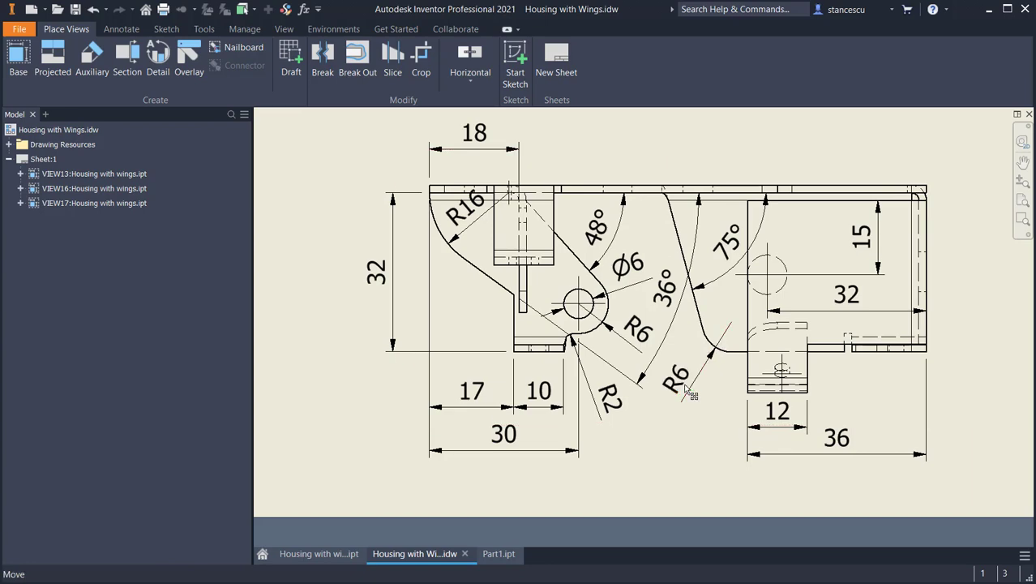
{"action": "mouse_move", "coordinate": [688, 391]}
{"action": "middle_mouse_down"}
{"action": "mouse_move", "coordinate": [267, 385]}
{"action": "mouse_move", "coordinate": [162, 394]}
{"action": "middle_mouse_up"}
{"action": "middle_click_drag", "start_coordinate": [544, 395], "coordinate": [135, 368]}
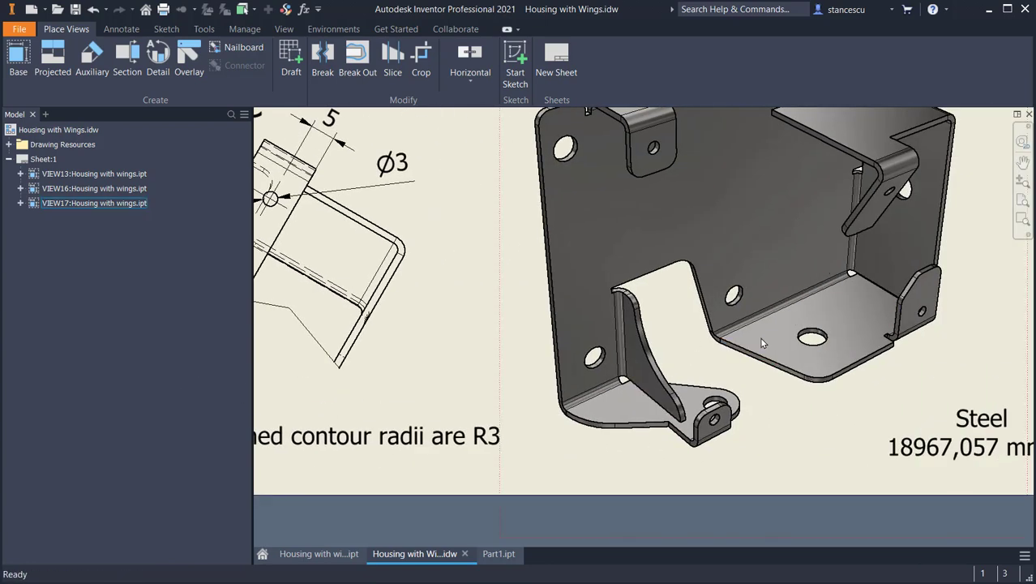
{"action": "middle_click_drag", "start_coordinate": [758, 343], "coordinate": [1016, 306]}
{"action": "mouse_move", "coordinate": [374, 328]}
{"action": "middle_mouse_down"}
{"action": "mouse_move", "coordinate": [807, 408]}
{"action": "mouse_move", "coordinate": [851, 332]}
{"action": "mouse_move", "coordinate": [849, 340]}
{"action": "middle_mouse_up"}
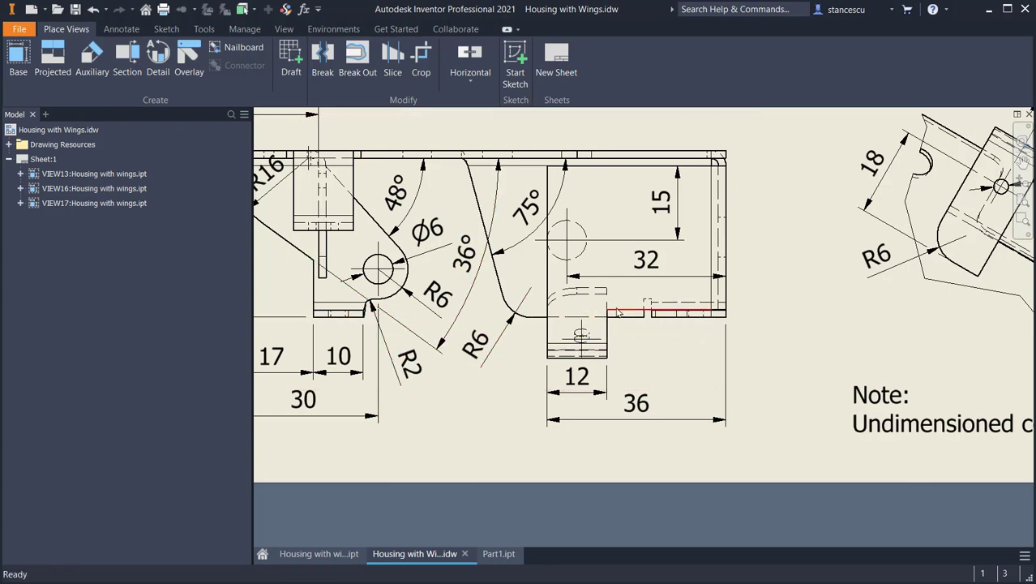
{"action": "scroll", "coordinate": [456, 364], "scroll_direction": "up", "scroll_amount": 2}
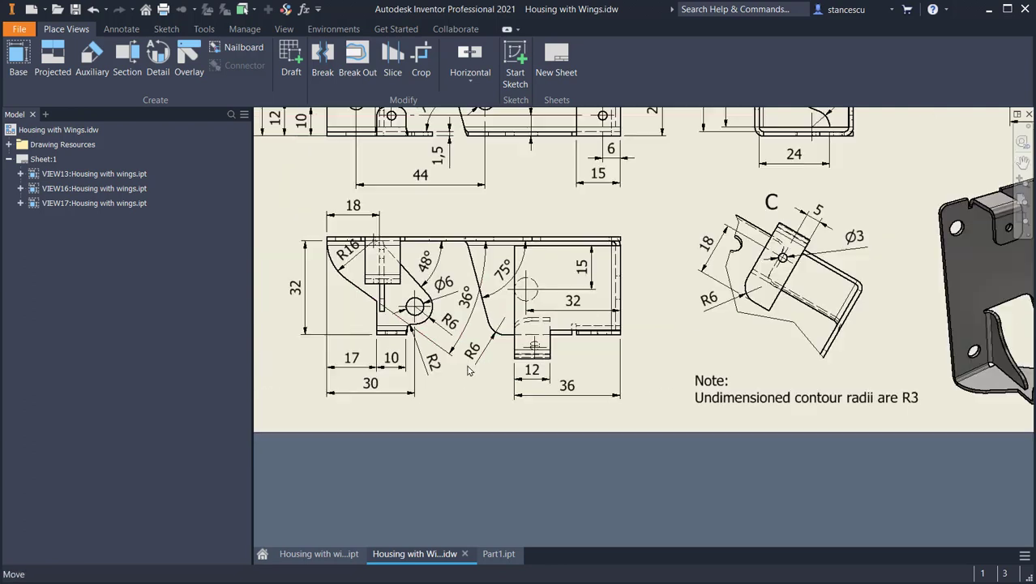
{"action": "left_click", "coordinate": [312, 282]}
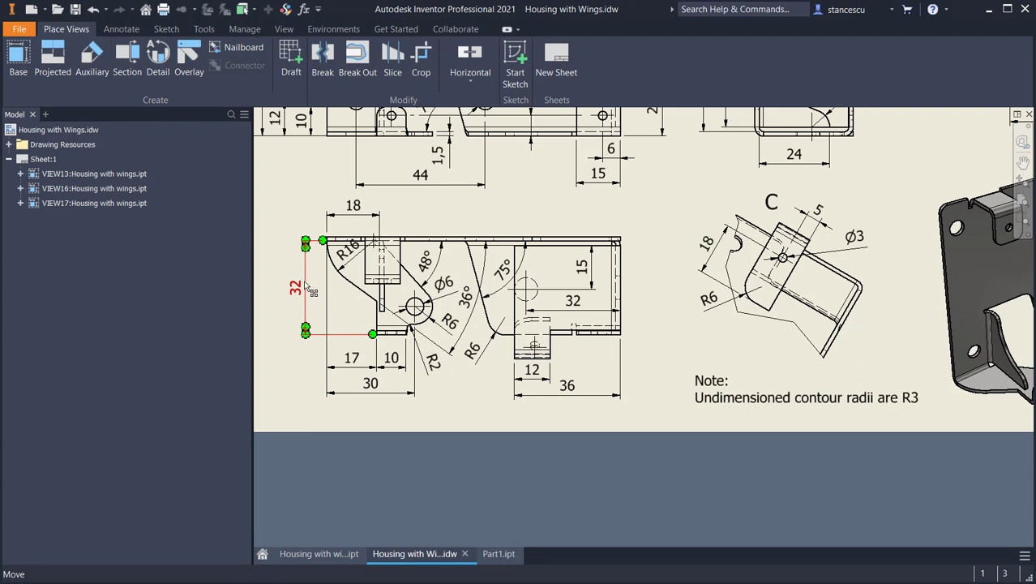
{"action": "left_click", "coordinate": [502, 295]}
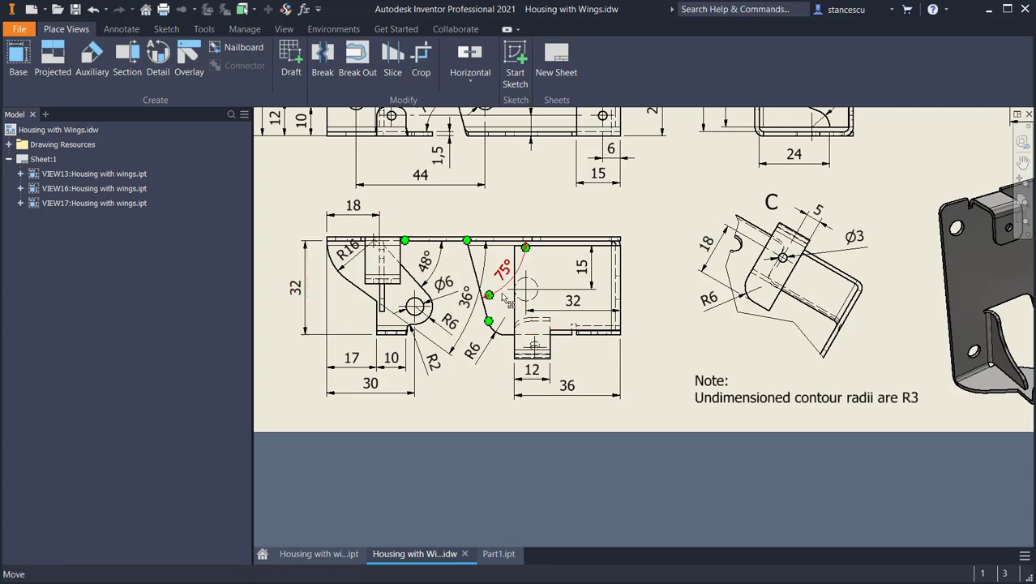
{"action": "left_click", "coordinate": [486, 354]}
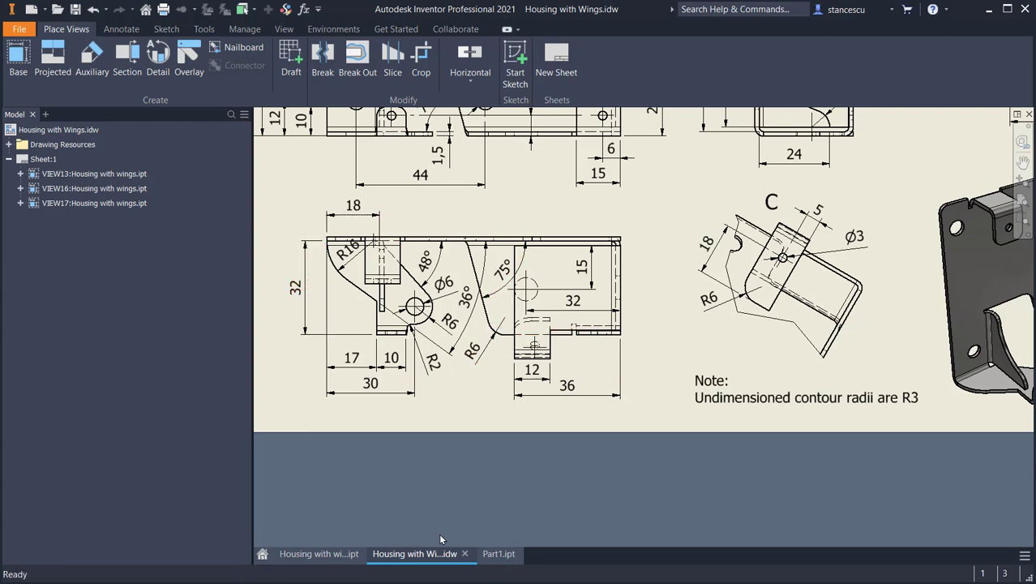
- Start a sketch in Part1 on the lower edge face of the back plate's right section, viewed from the top with sliced graphics
{"action": "left_click", "coordinate": [498, 554]}
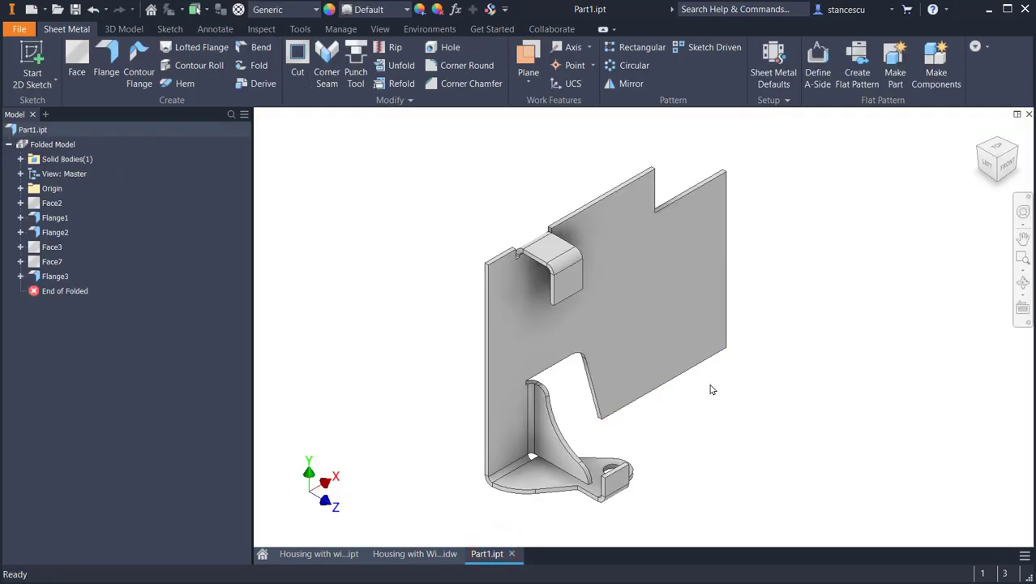
{"action": "middle_click_drag", "start_coordinate": [710, 384], "coordinate": [669, 459], "text": "shift"}
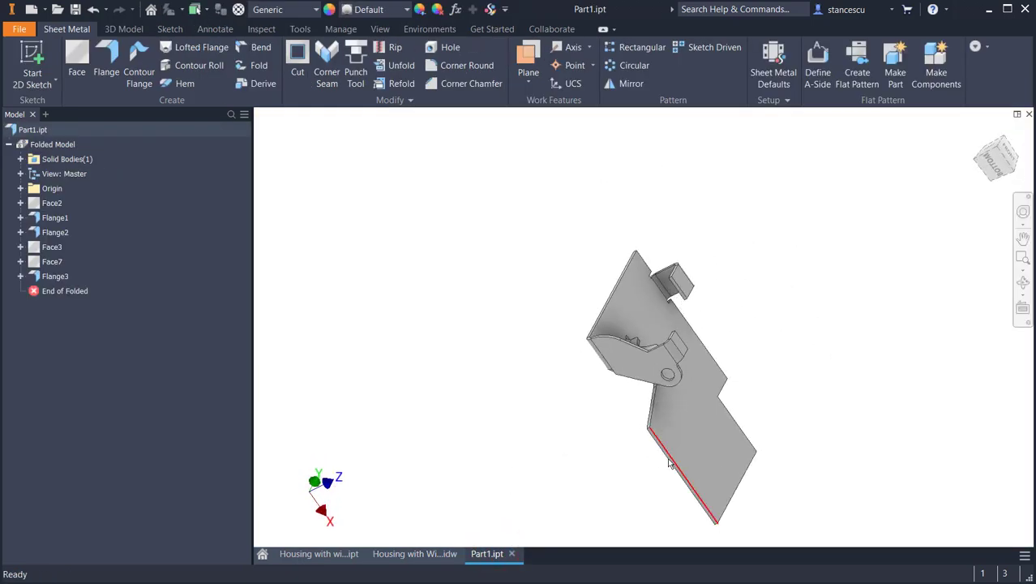
{"action": "scroll", "coordinate": [669, 461], "scroll_direction": "down", "scroll_amount": 5}
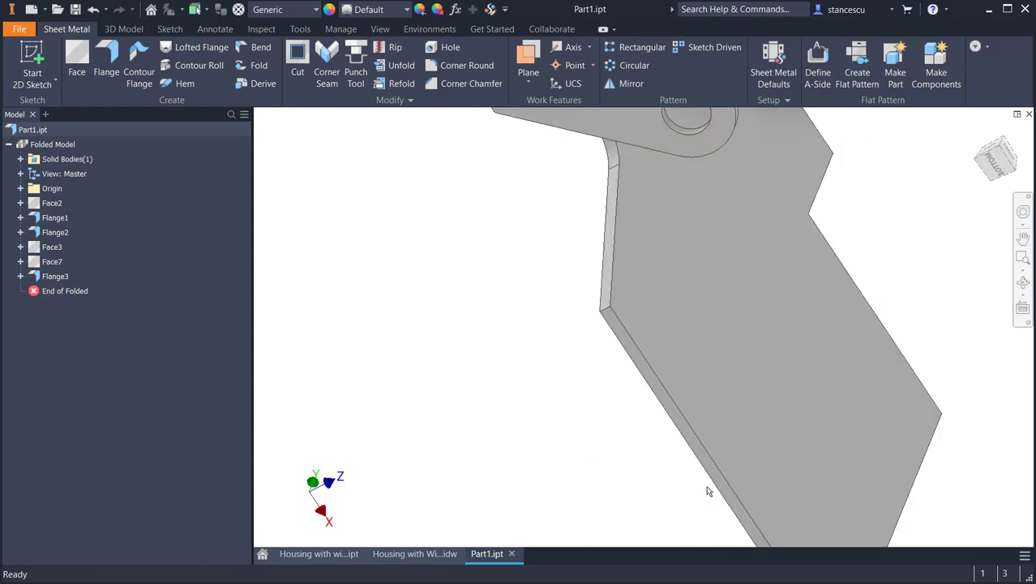
{"action": "scroll", "coordinate": [699, 452], "scroll_direction": "down", "scroll_amount": 2}
{"action": "left_click", "coordinate": [697, 442]}
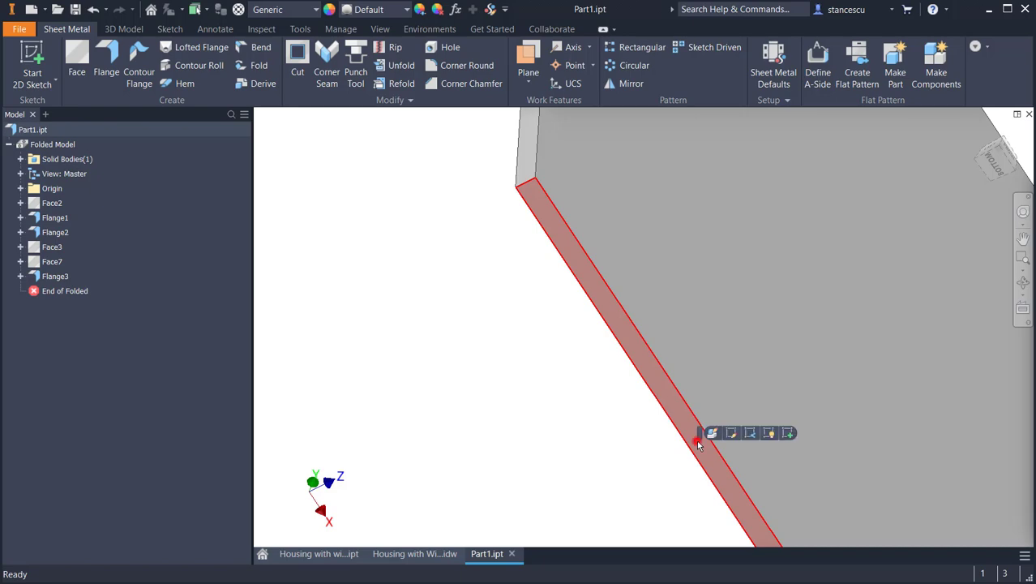
{"action": "left_click", "coordinate": [696, 442]}
{"action": "left_click", "coordinate": [788, 434]}
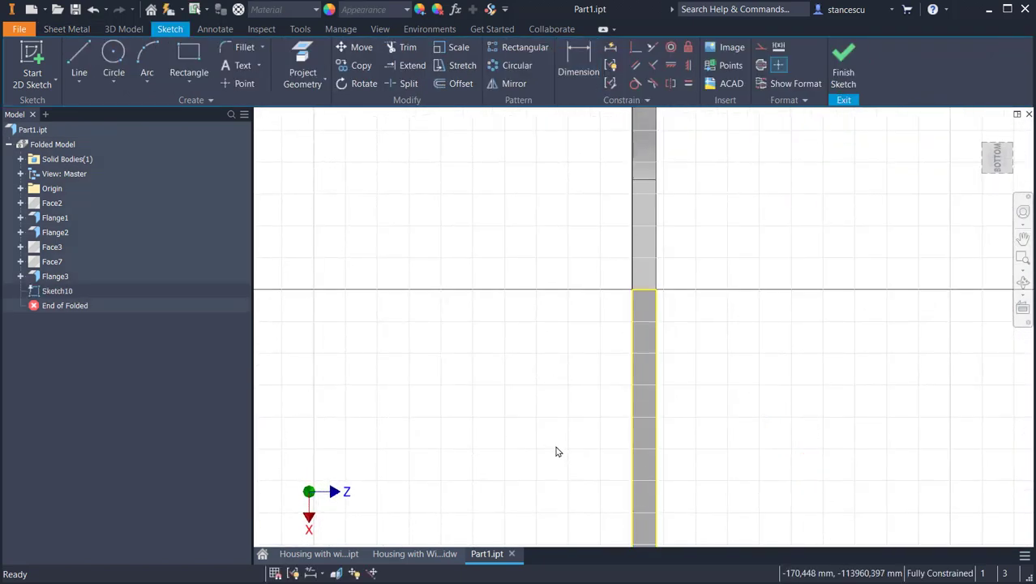
{"action": "key", "text": "F6"}
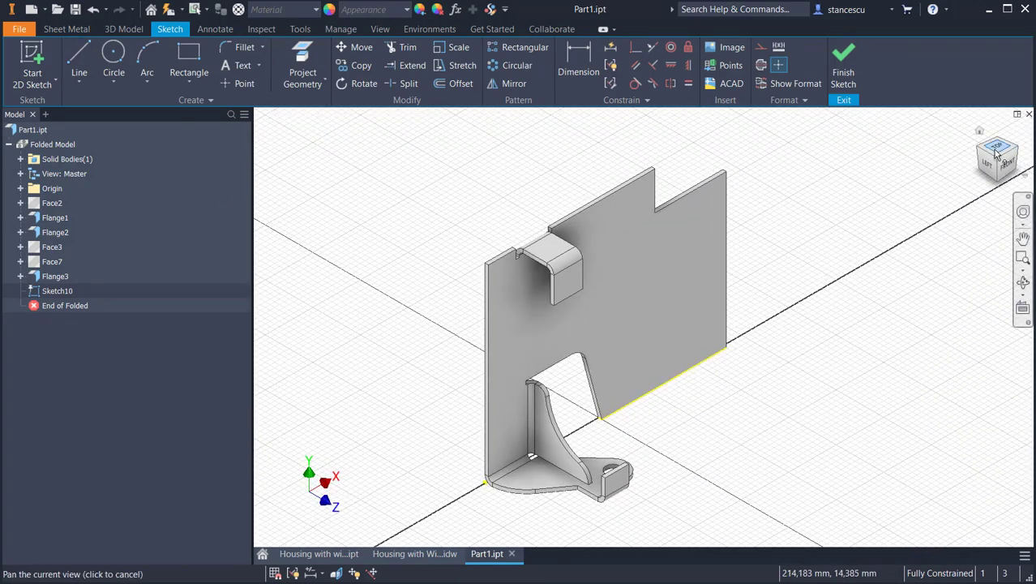
{"action": "left_click_drag", "start_coordinate": [995, 149], "coordinate": [990, 161]}
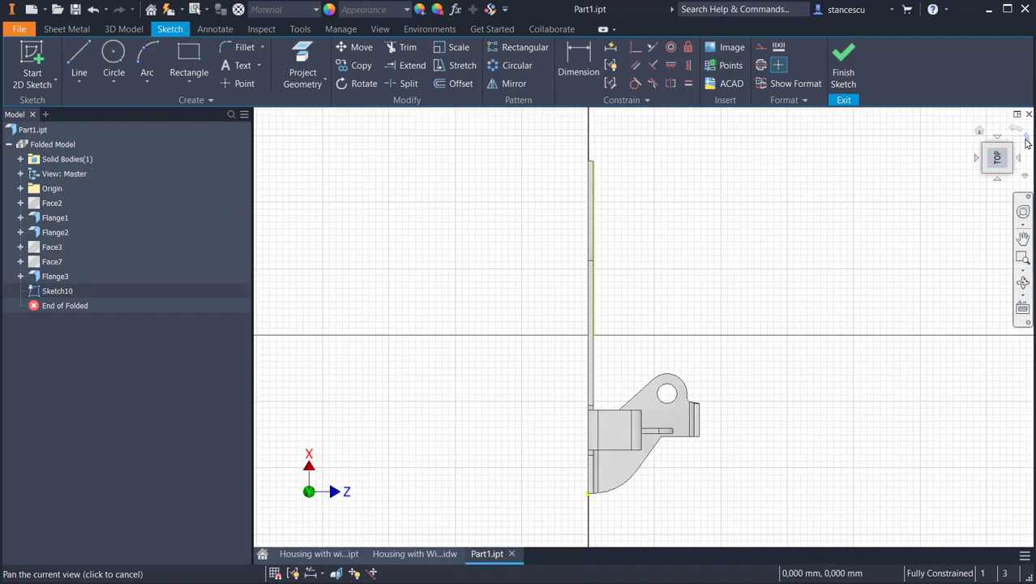
{"action": "left_click", "coordinate": [1025, 141]}
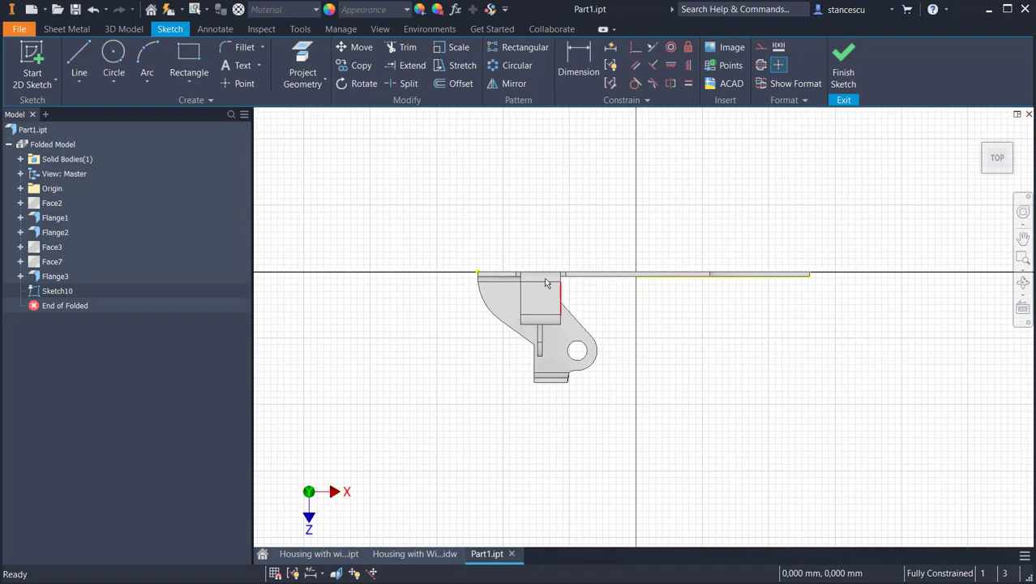
{"action": "key", "text": "F7"}
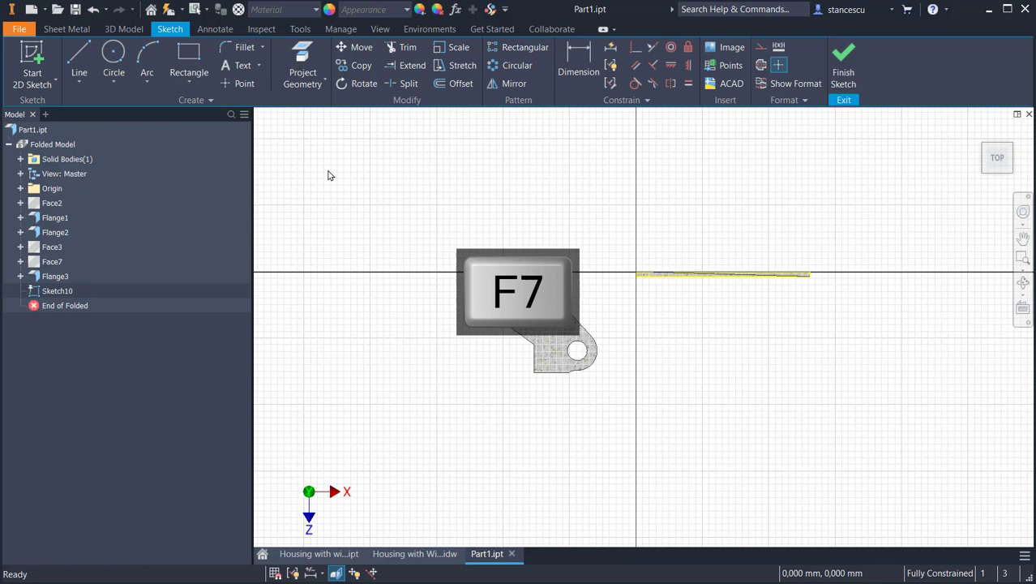
- Sketch the flange profile between the plate edge's corners: slanted line about 20 mm, tangent arc, horizontal line about 38 mm and vertical line
{"action": "left_click", "coordinate": [79, 61]}
{"action": "scroll", "coordinate": [630, 277], "scroll_direction": "up", "scroll_amount": 2}
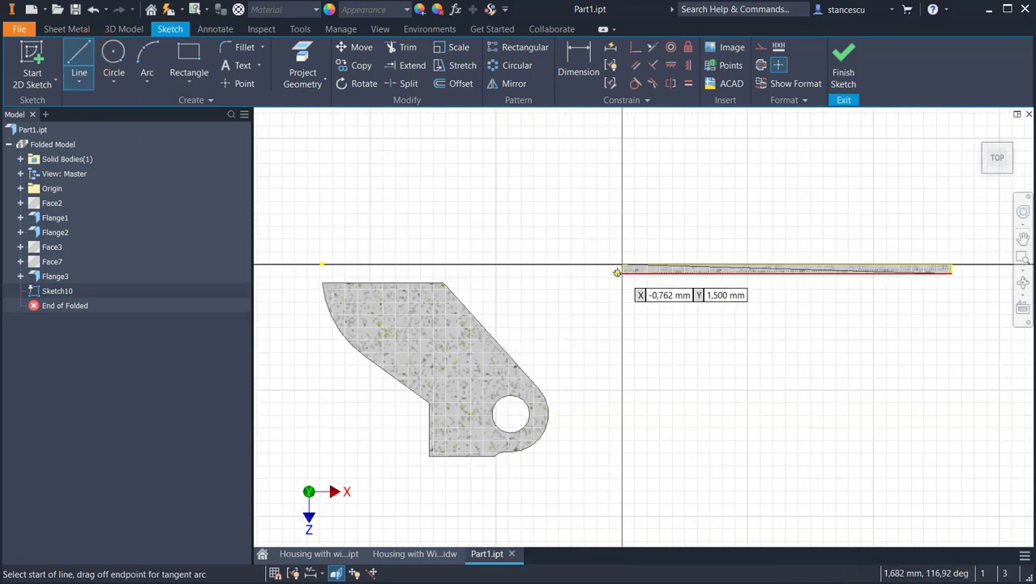
{"action": "left_click", "coordinate": [622, 266]}
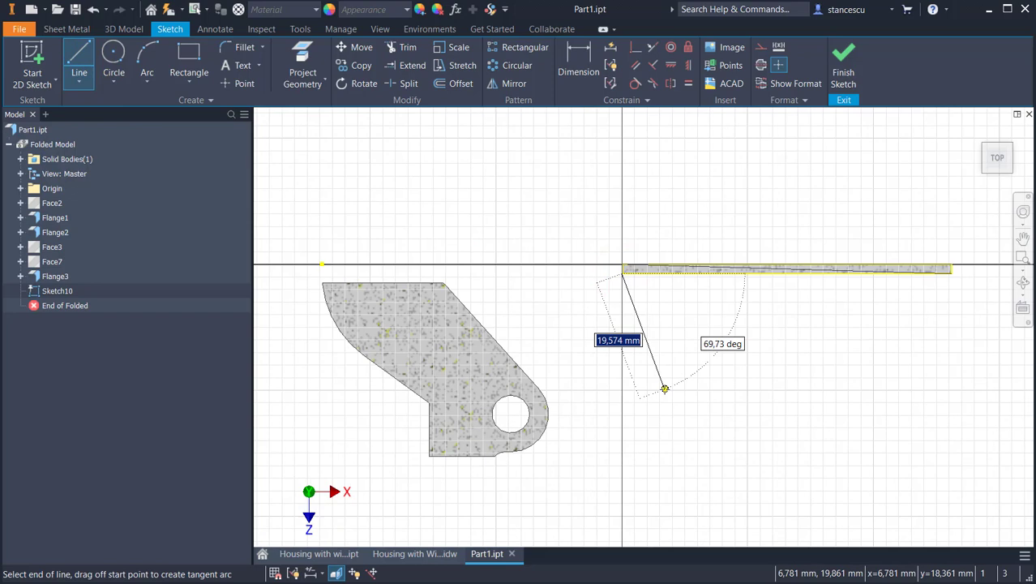
{"action": "left_click", "coordinate": [665, 389]}
{"action": "left_click_drag", "start_coordinate": [665, 389], "coordinate": [714, 423]}
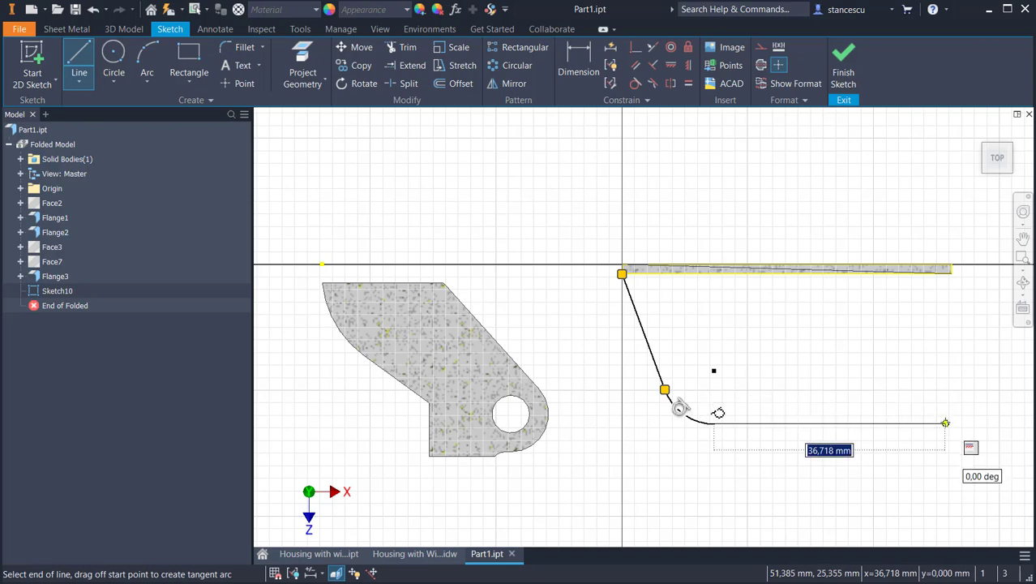
{"action": "left_click", "coordinate": [951, 423]}
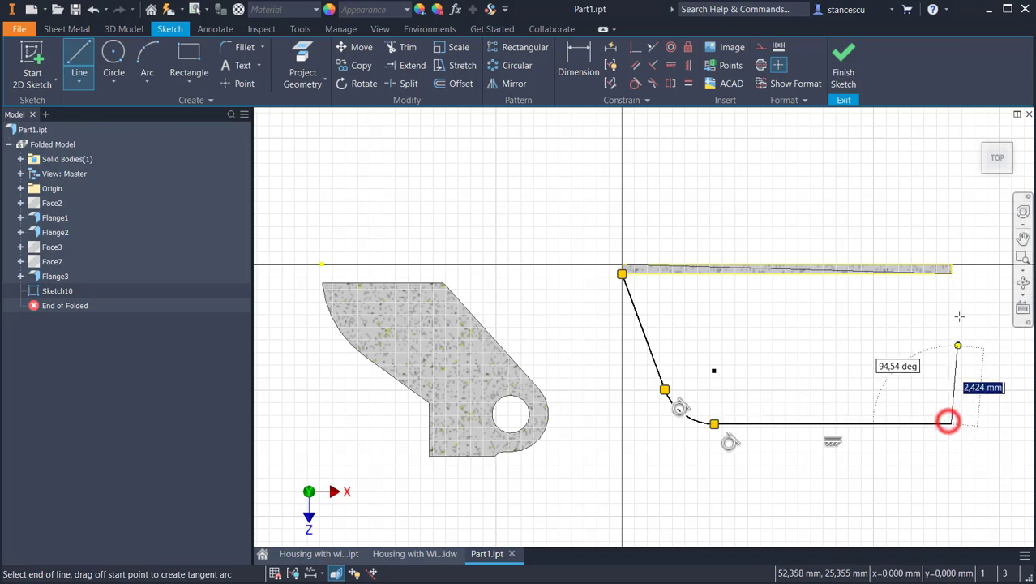
{"action": "left_click", "coordinate": [952, 274]}
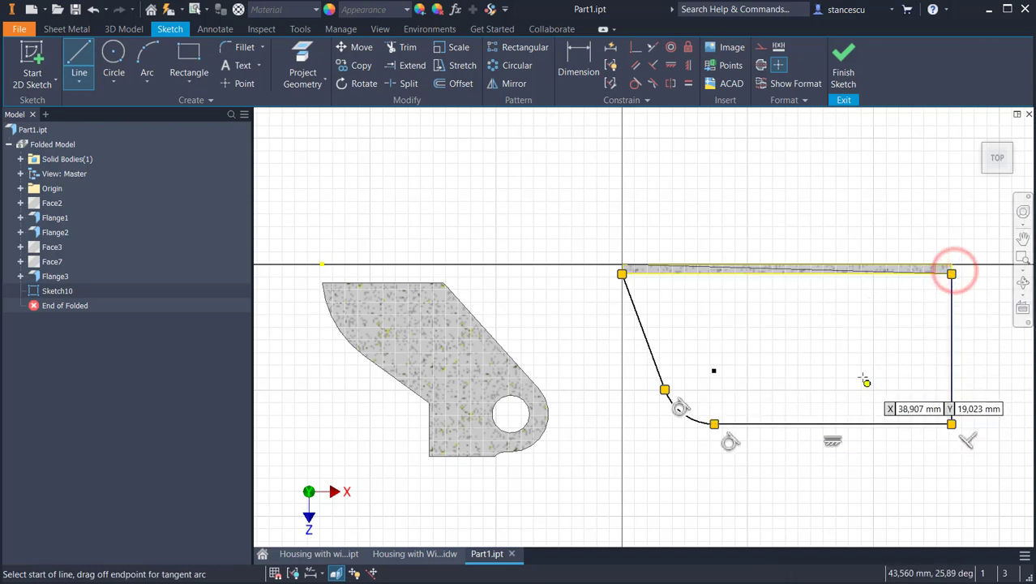
- Dimension the angle between the profile's slanted line and the back plate's edge as 75°
{"action": "left_click", "coordinate": [568, 76]}
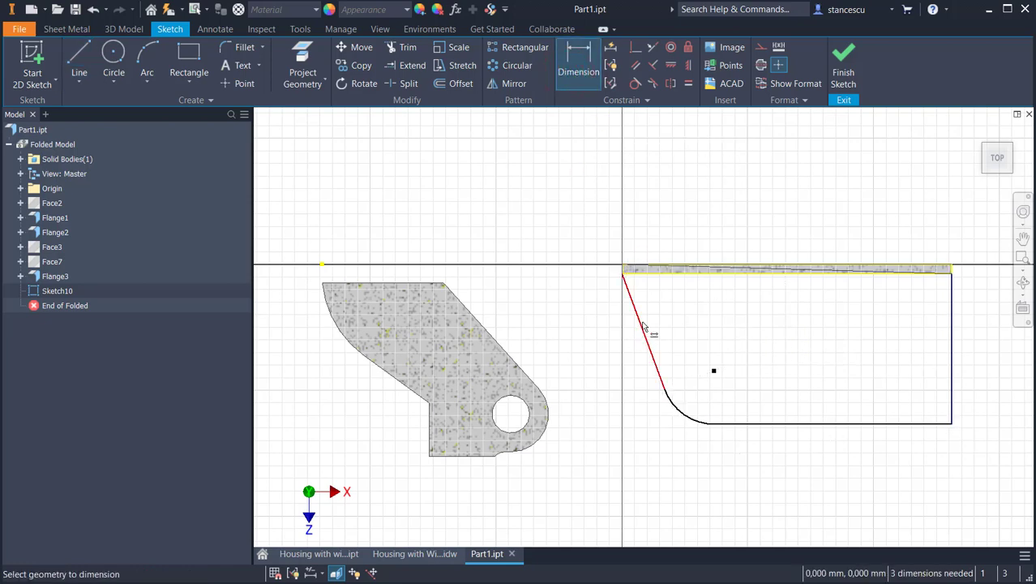
{"action": "left_click", "coordinate": [643, 324]}
{"action": "left_click", "coordinate": [661, 271]}
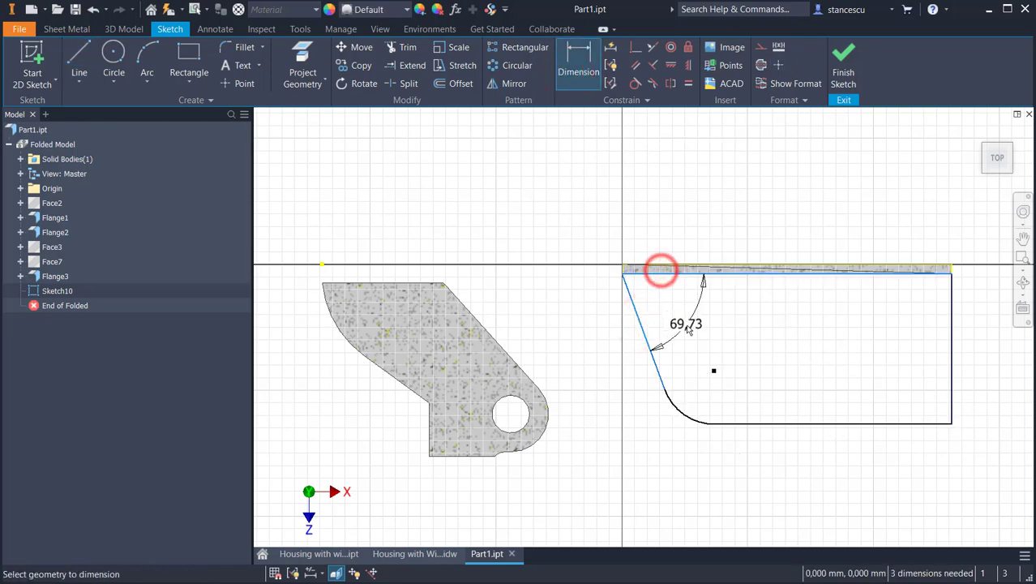
{"action": "left_click", "coordinate": [687, 327]}
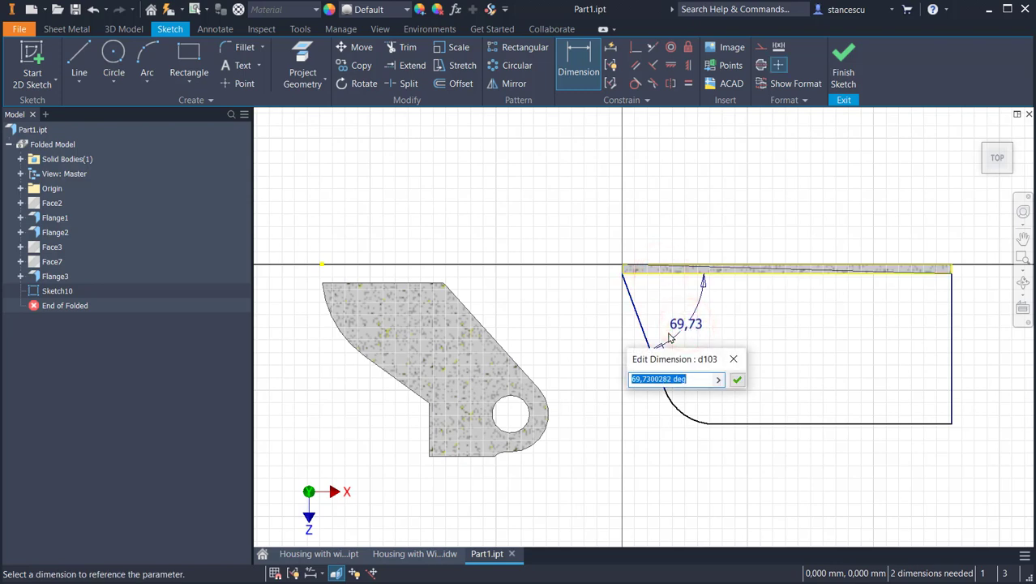
{"action": "type", "text": "7"}
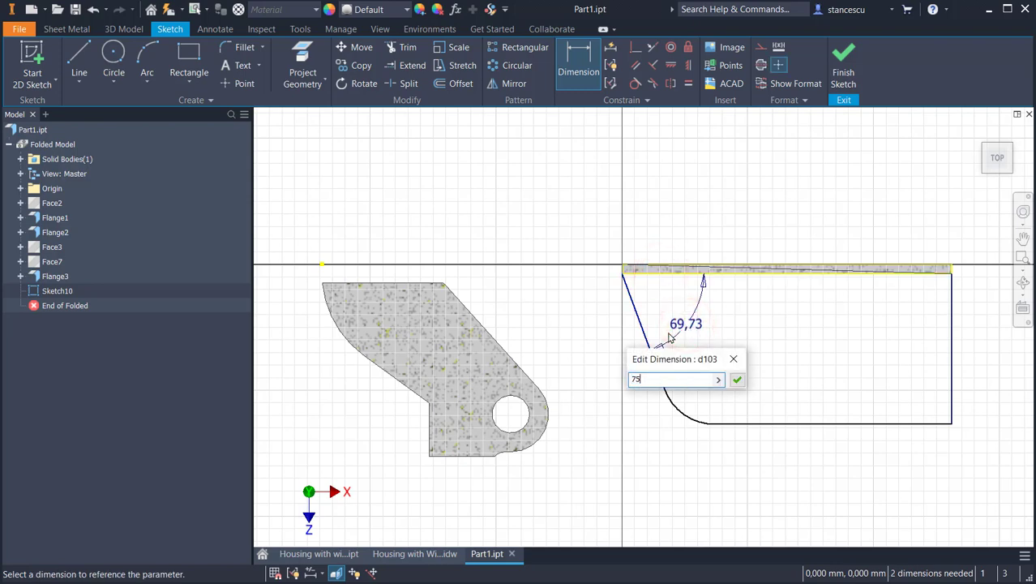
{"action": "type", "text": "5"}
{"action": "key", "text": "Return"}
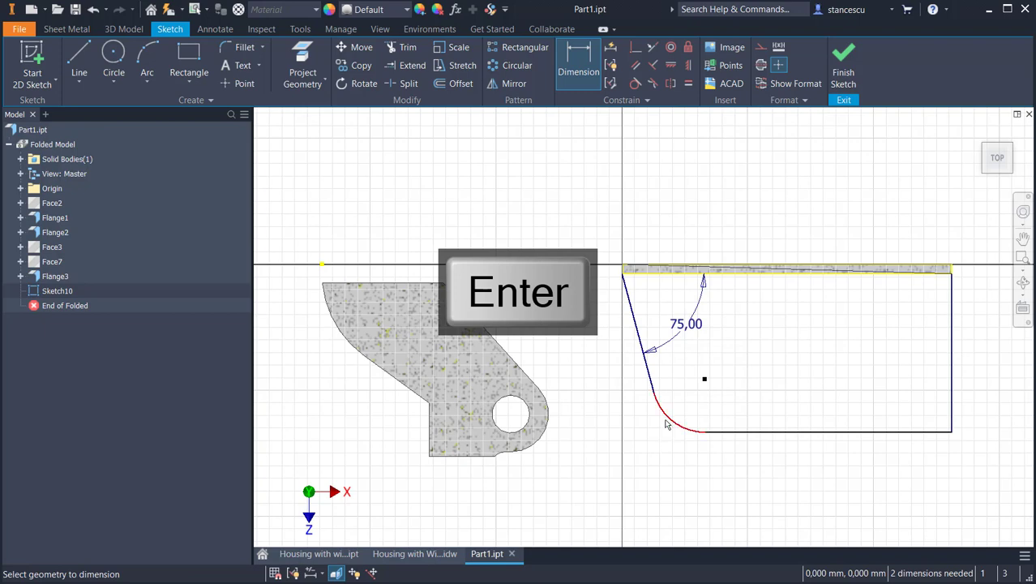
- Set the radius of the arc at the profile's front corner to 6 mm
{"action": "left_click", "coordinate": [666, 422]}
{"action": "left_click", "coordinate": [638, 466]}
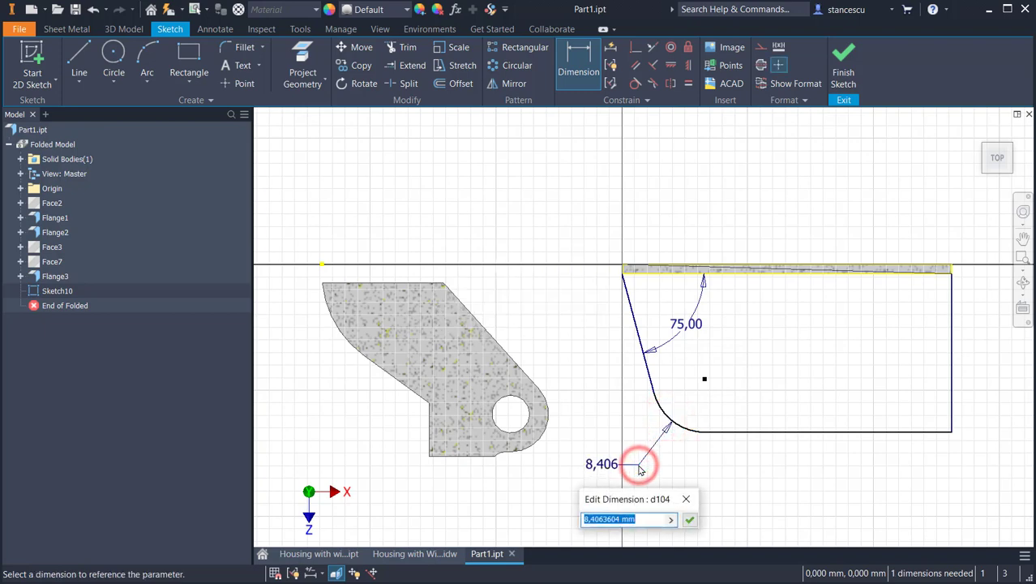
{"action": "type", "text": "6"}
{"action": "key", "text": "Return"}
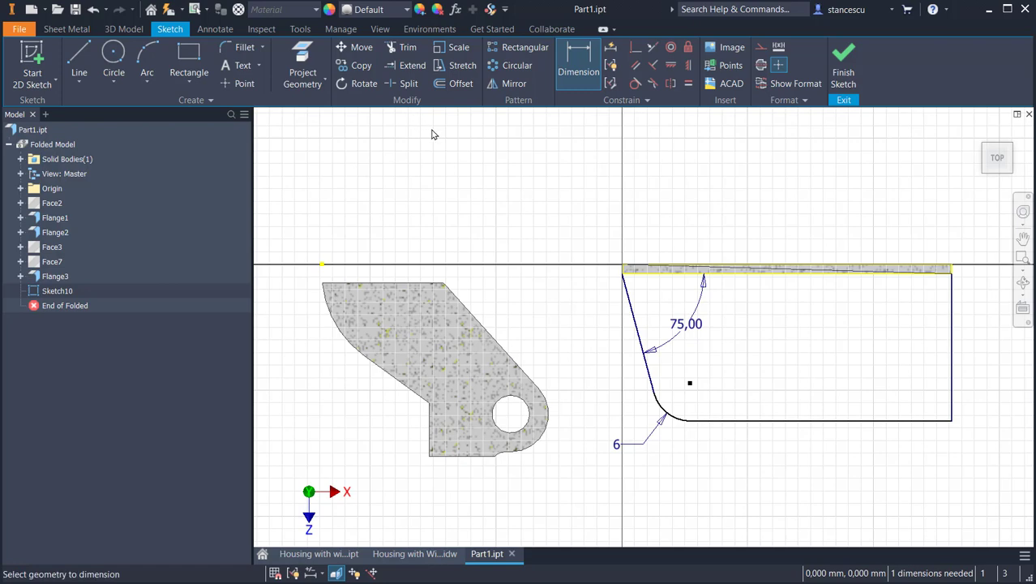
- With sliced graphics off, project the lower left flange tab's front edge, make the profile's front line collinear with it and finish the sketch
{"action": "key", "text": "F7"}
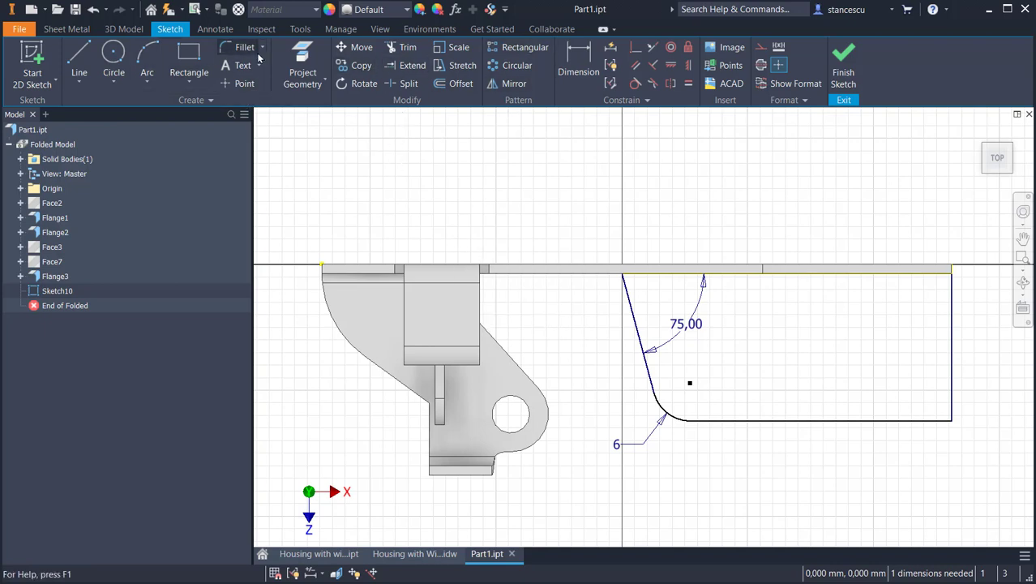
{"action": "left_click", "coordinate": [316, 63]}
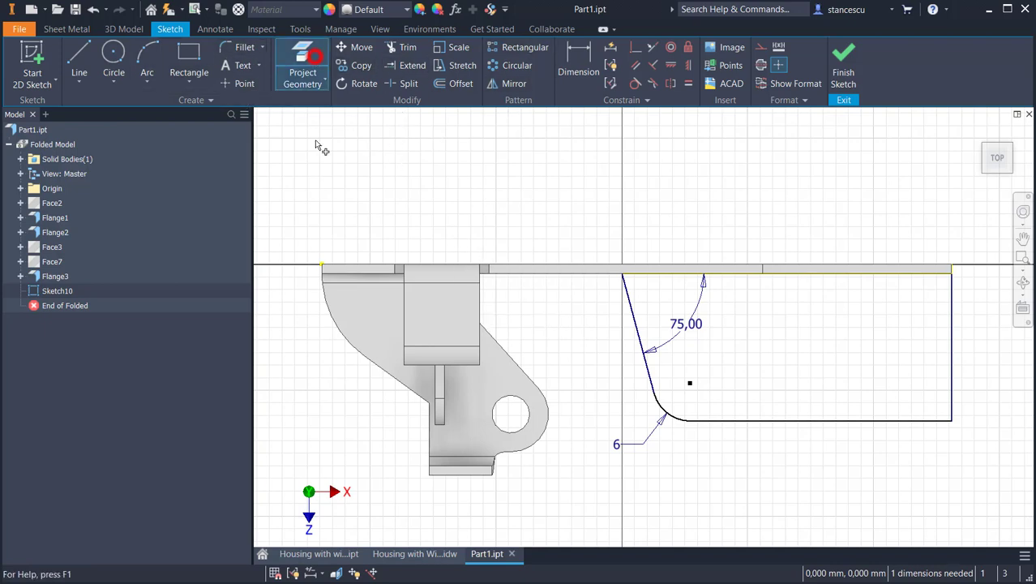
{"action": "left_click", "coordinate": [473, 475]}
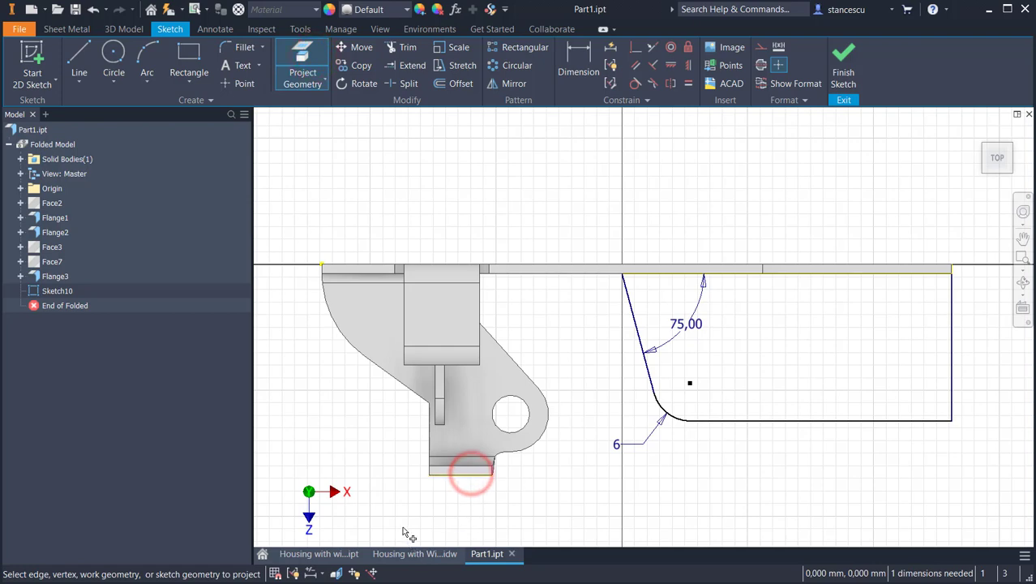
{"action": "left_click", "coordinate": [653, 46]}
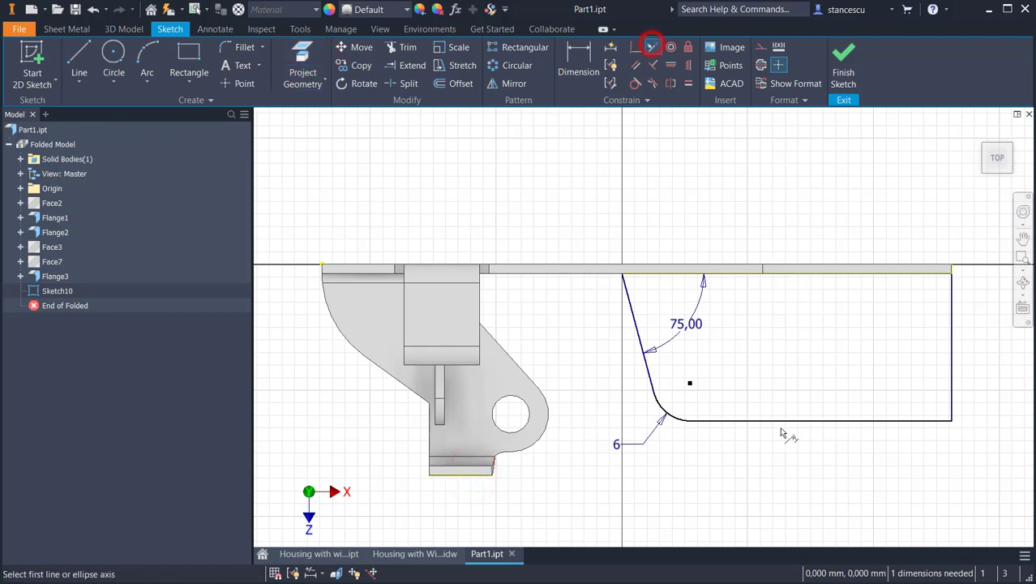
{"action": "left_click", "coordinate": [785, 419]}
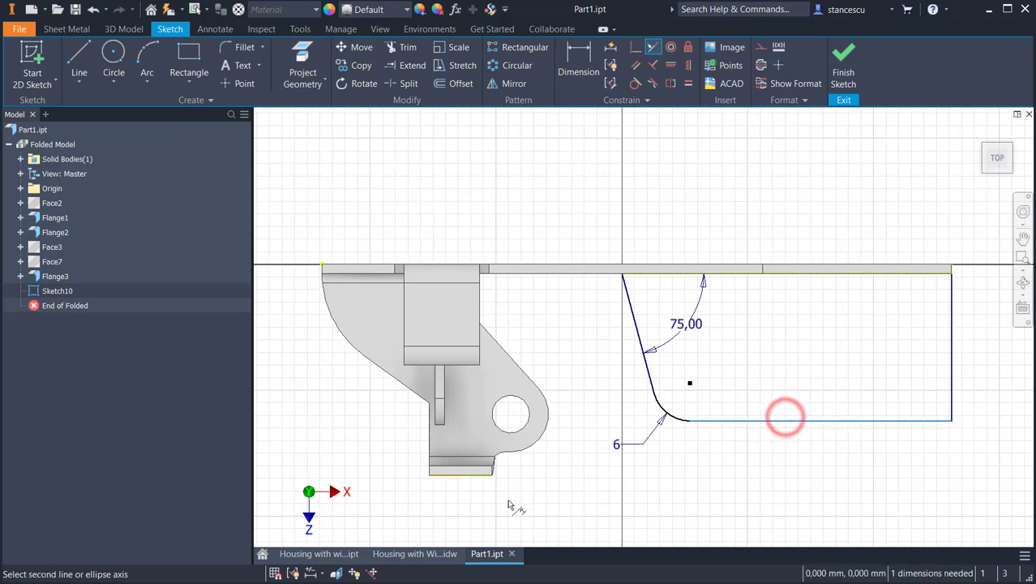
{"action": "left_click", "coordinate": [459, 477]}
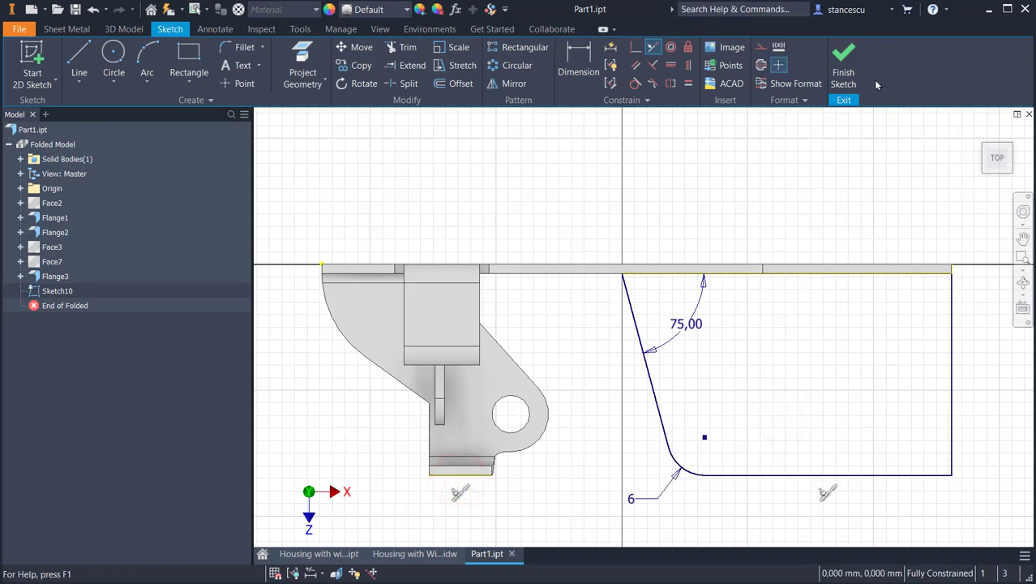
{"action": "left_click", "coordinate": [843, 77]}
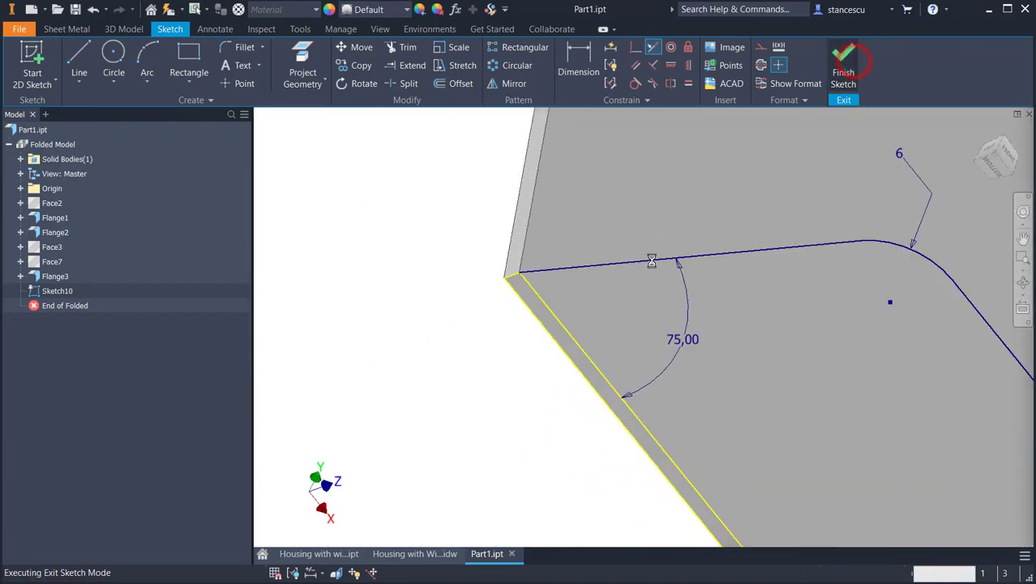
- Create a sheet metal face from the sketched profile, bent onto the back plate's lower edge with the default bend radius
{"action": "key", "text": "F6"}
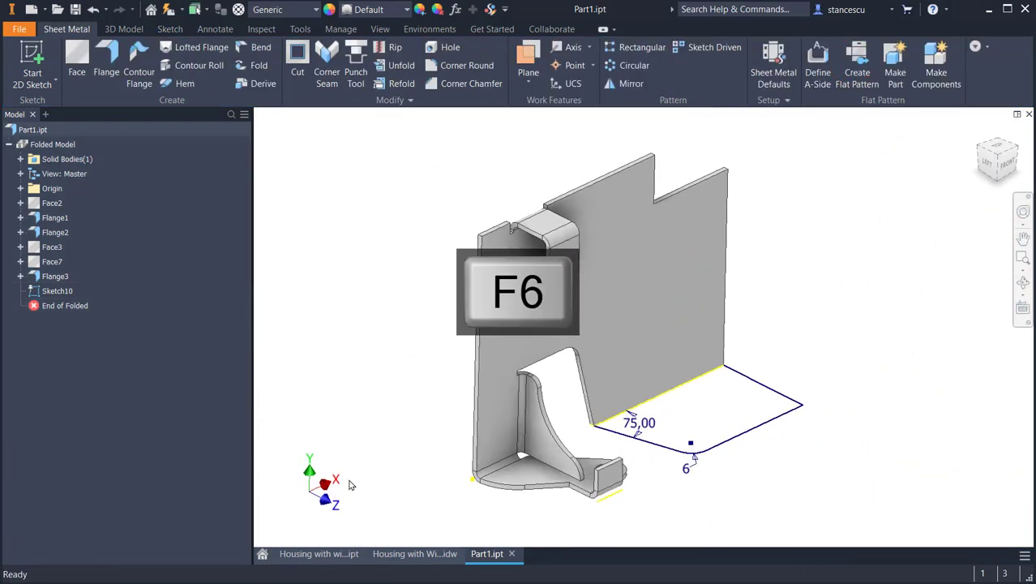
{"action": "left_click", "coordinate": [83, 65]}
{"action": "left_click", "coordinate": [703, 394]}
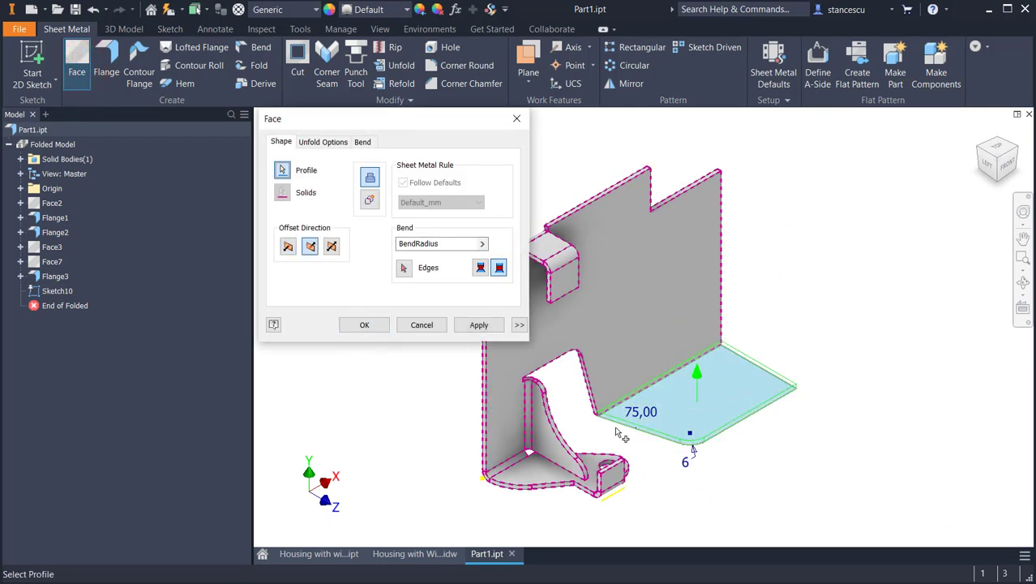
{"action": "left_click", "coordinate": [364, 324]}
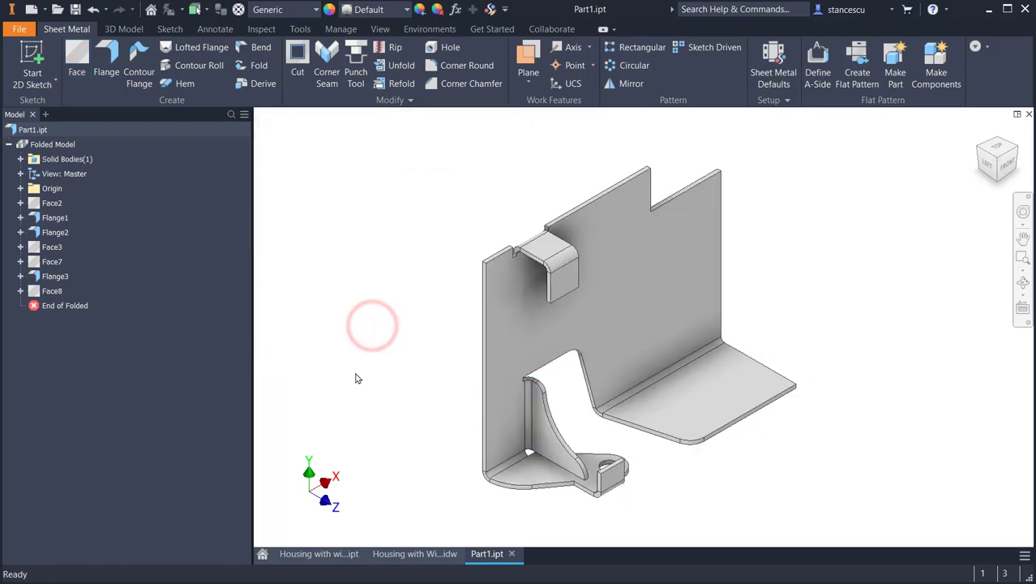
{"action": "key", "text": "F6"}
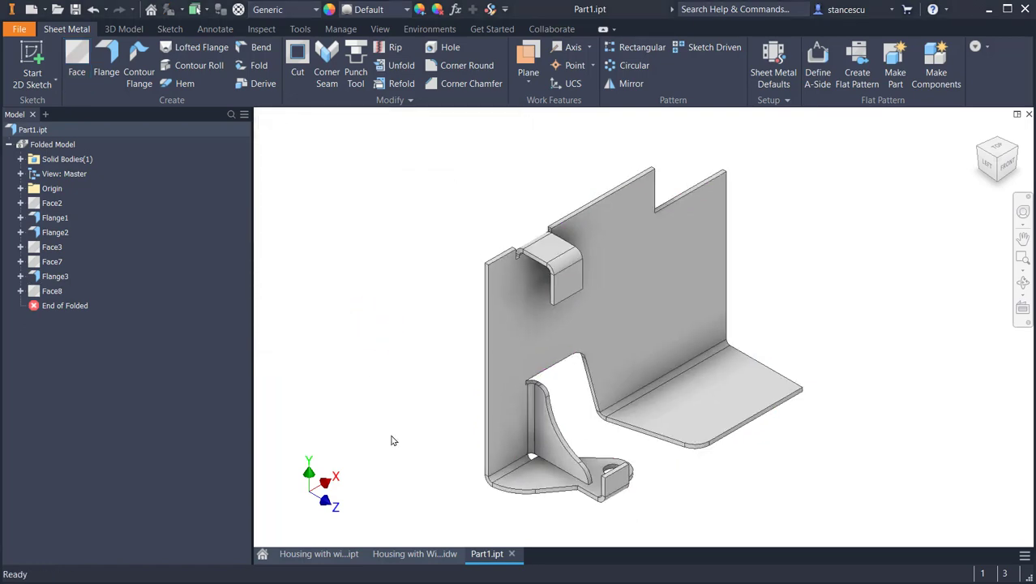
- Examine the Housing with Wings drawing for the height, width and position of the upright tab on the lower right flange
{"action": "left_click", "coordinate": [414, 554]}
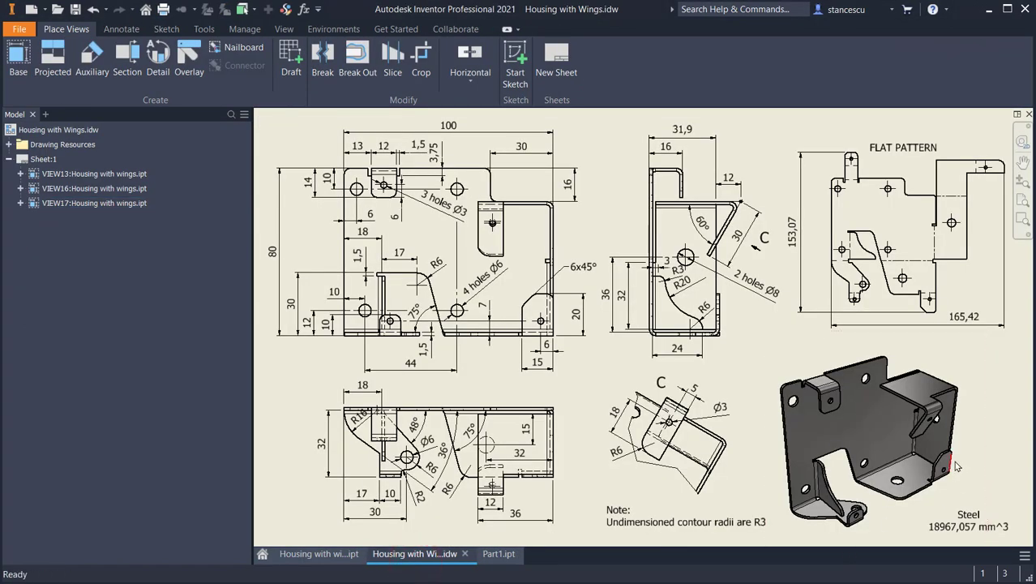
{"action": "scroll", "coordinate": [956, 467], "scroll_direction": "up", "scroll_amount": 3}
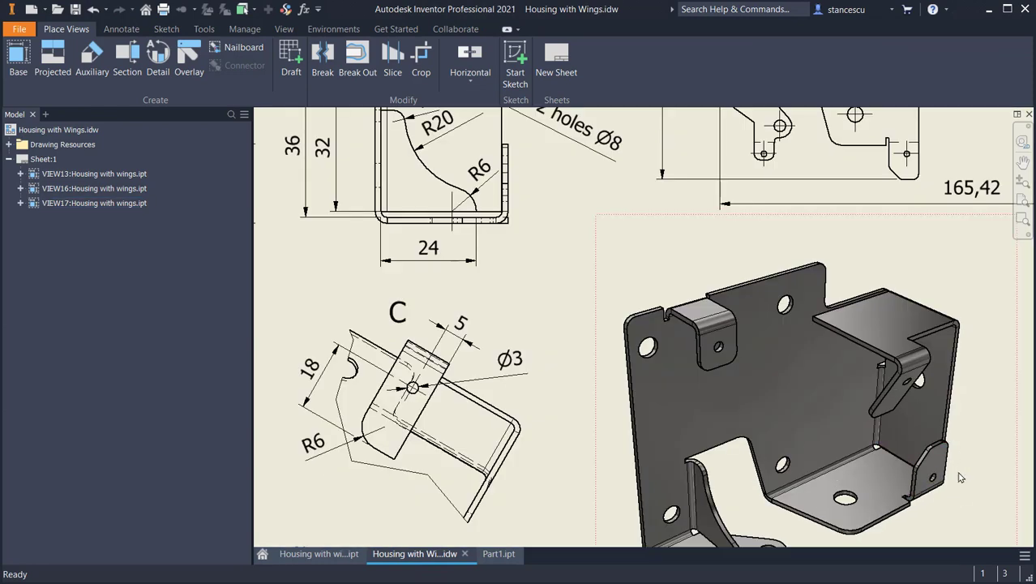
{"action": "mouse_move", "coordinate": [686, 313]}
{"action": "middle_mouse_down"}
{"action": "mouse_move", "coordinate": [760, 387]}
{"action": "mouse_move", "coordinate": [997, 433]}
{"action": "mouse_move", "coordinate": [1034, 414]}
{"action": "middle_mouse_up"}
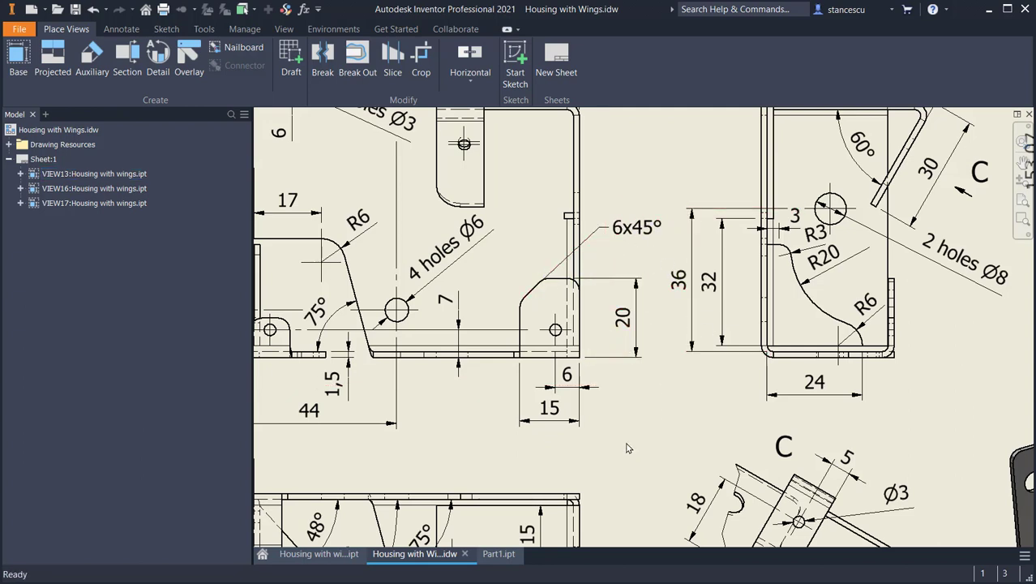
- In Part1, set up a 90° flange 20 mm high on the front edge of the lower right flange
{"action": "left_click", "coordinate": [497, 554]}
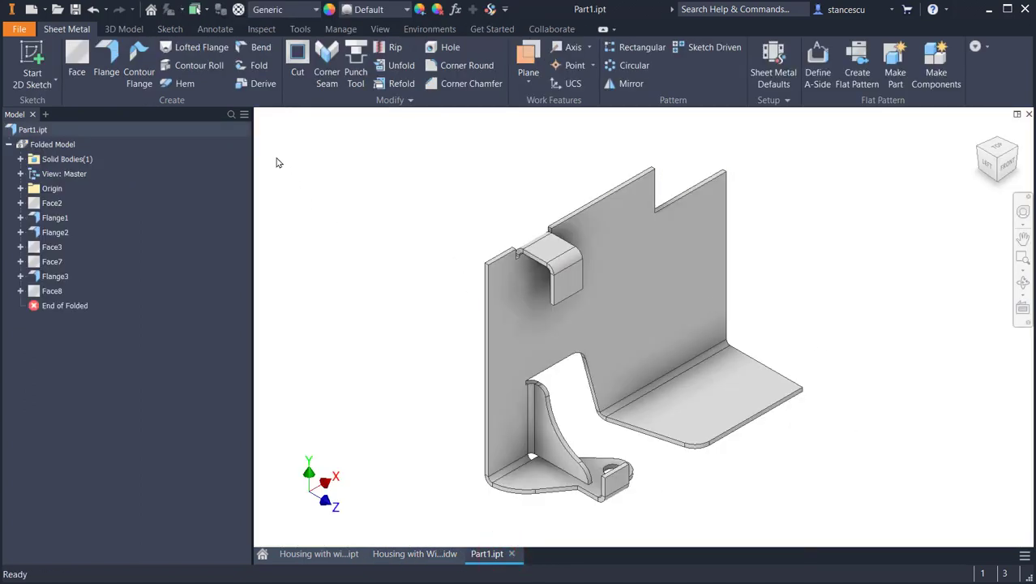
{"action": "left_click", "coordinate": [111, 54]}
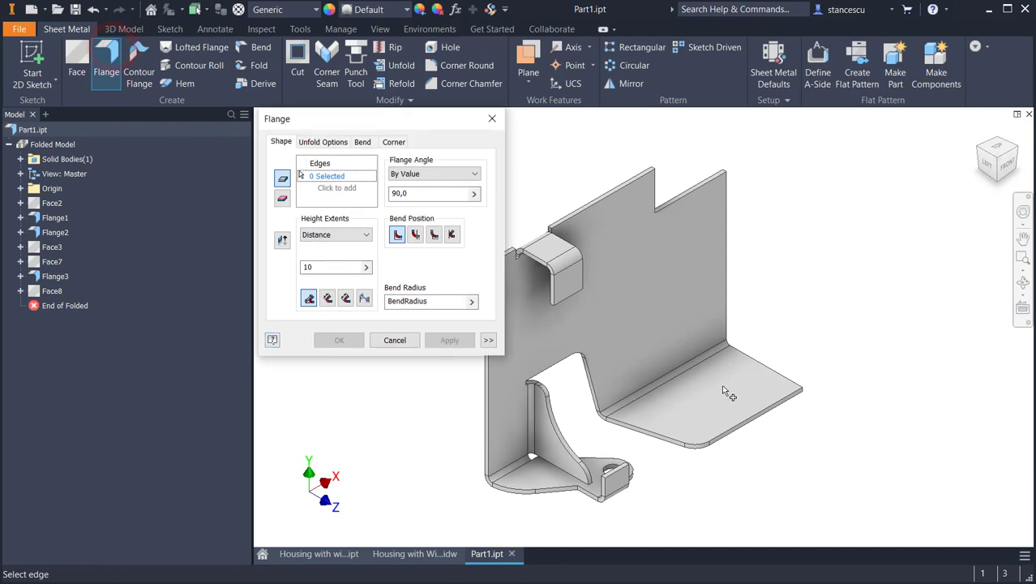
{"action": "left_click", "coordinate": [785, 403]}
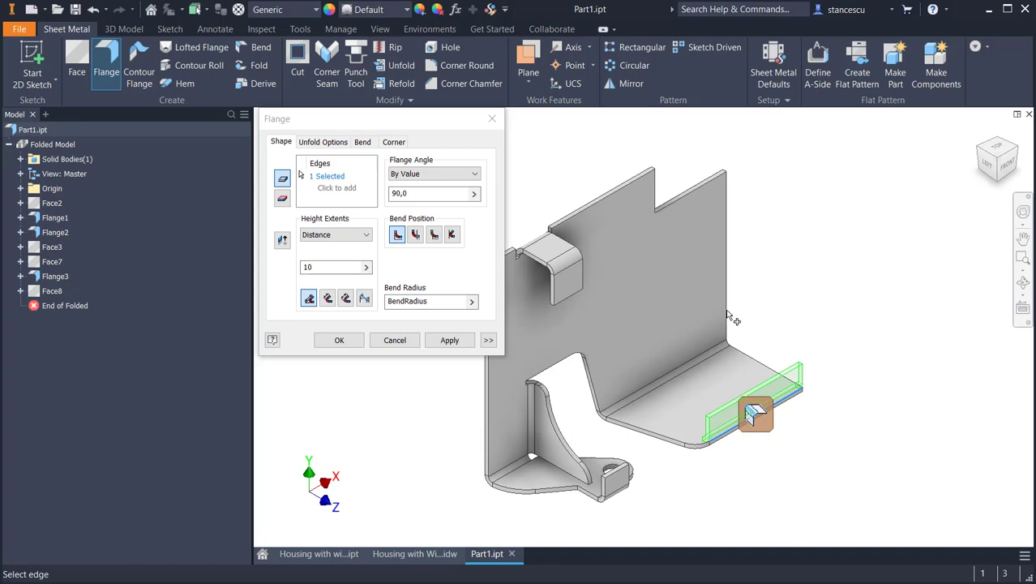
{"action": "double_click", "coordinate": [349, 266]}
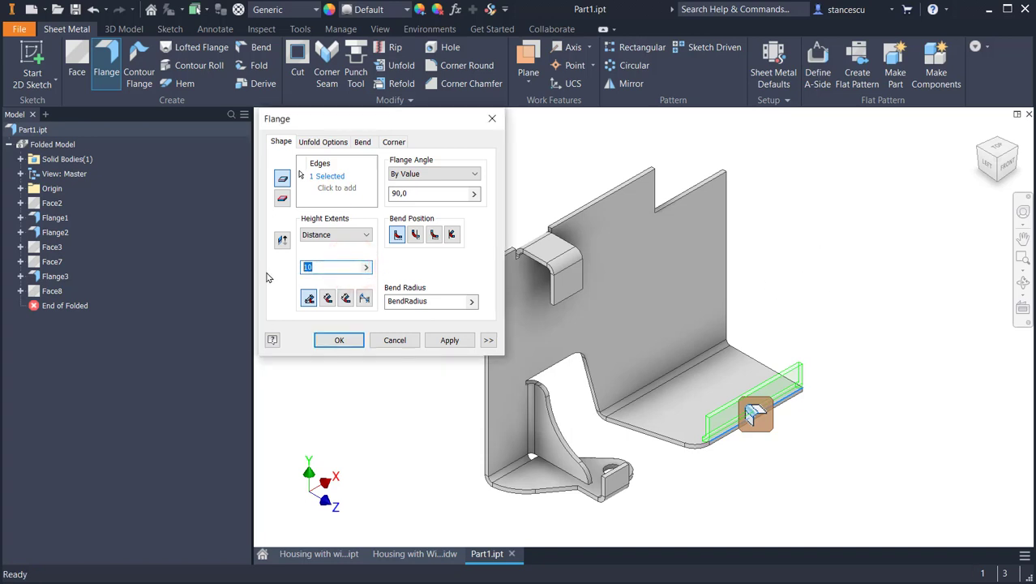
{"action": "type", "text": "20"}
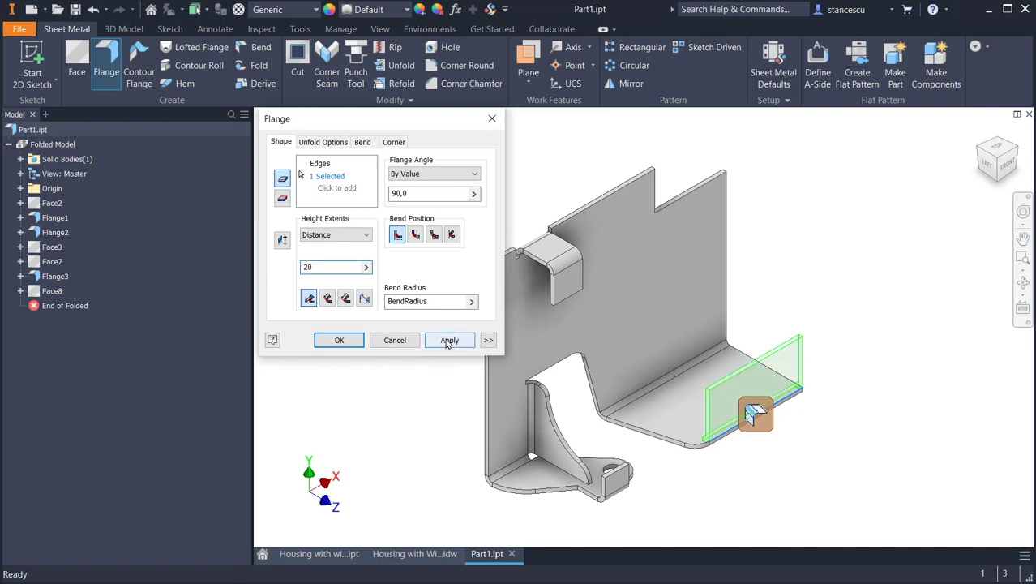
- Switch the new flange's width extents to the Width type with the Offset option and open its width value for editing
{"action": "left_click", "coordinate": [488, 341]}
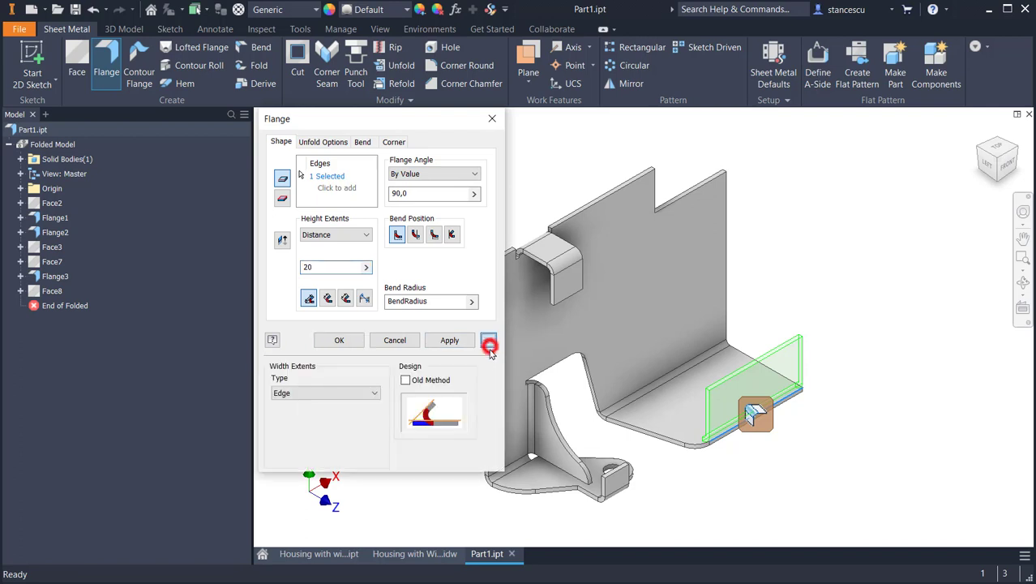
{"action": "left_click", "coordinate": [299, 392]}
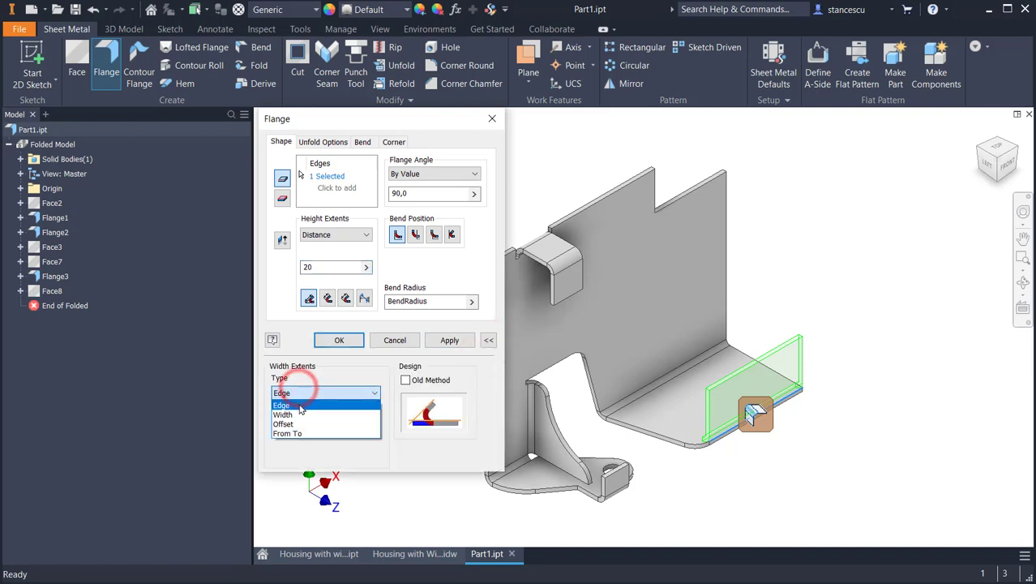
{"action": "left_click", "coordinate": [300, 415]}
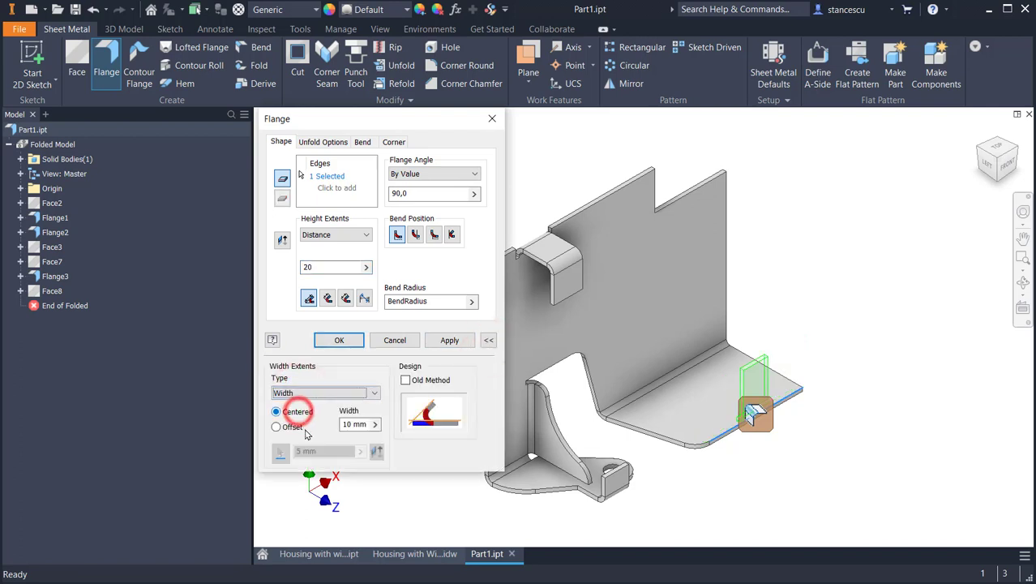
{"action": "left_click", "coordinate": [277, 427]}
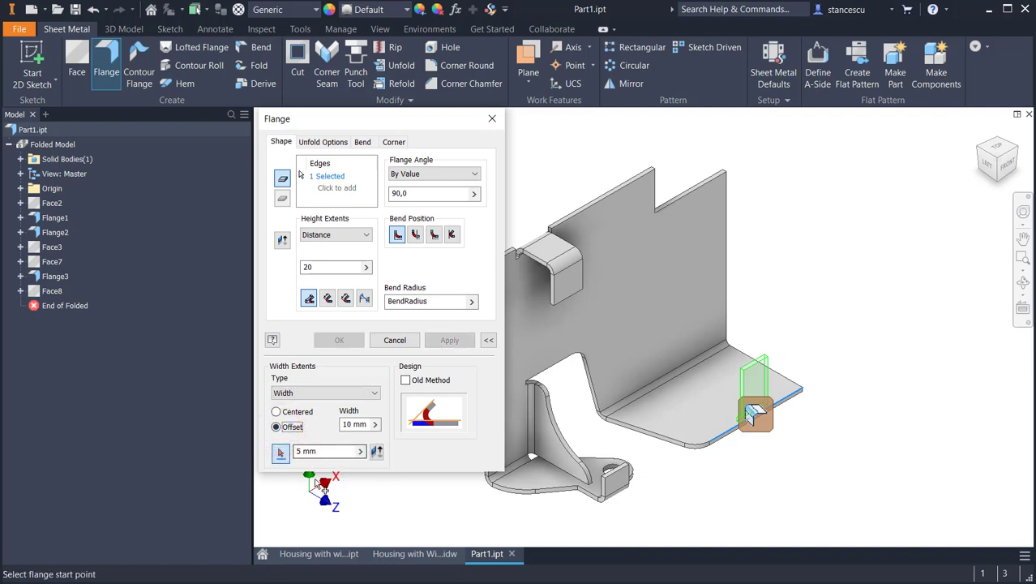
{"action": "left_click", "coordinate": [357, 424]}
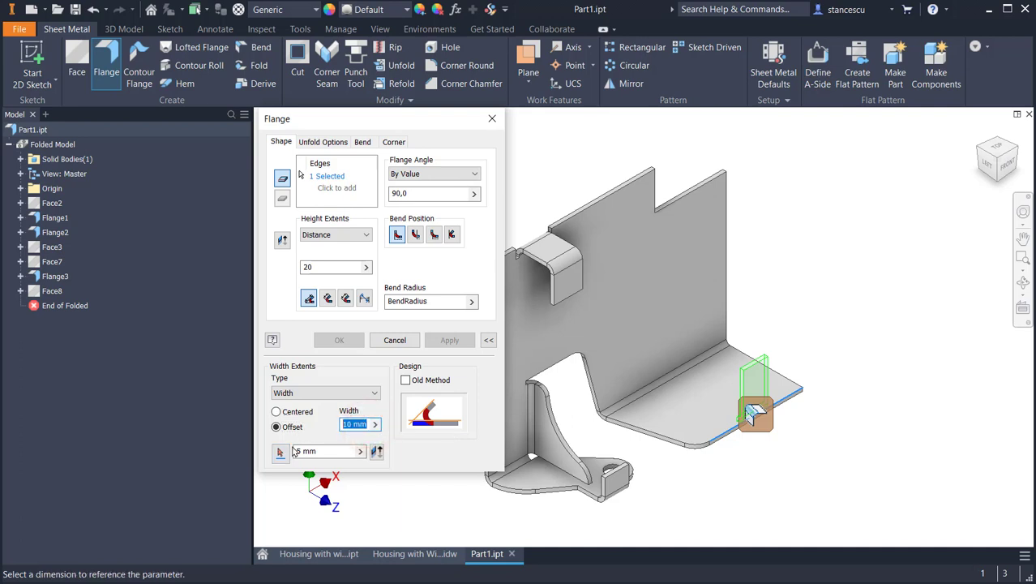
- Create a 15 mm wide flange on the lower plate's front edge, offset 0 from its outer corner and flipped to run along the edge
{"action": "type", "text": "1"}
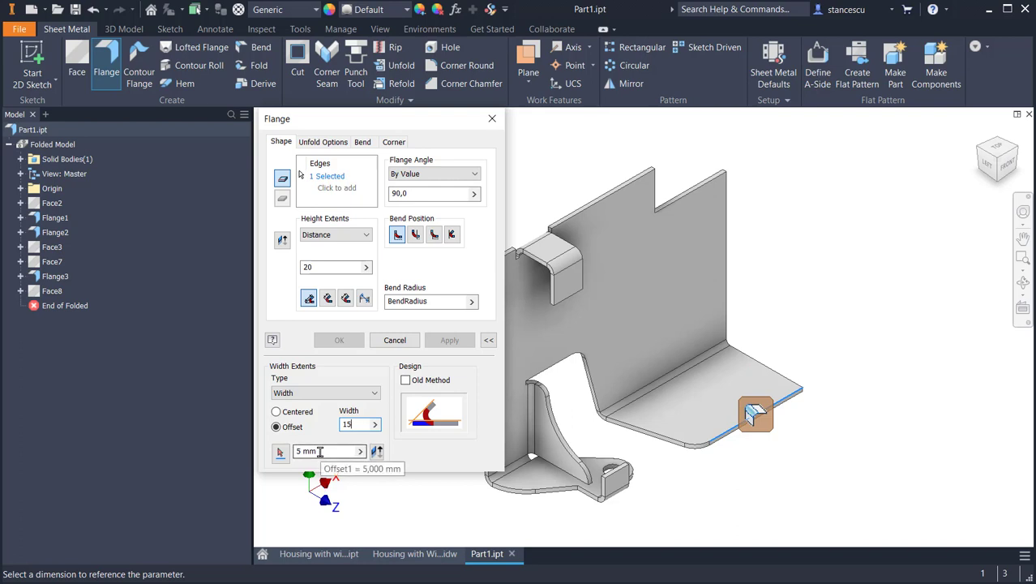
{"action": "type", "text": "5"}
{"action": "left_click", "coordinate": [312, 451]}
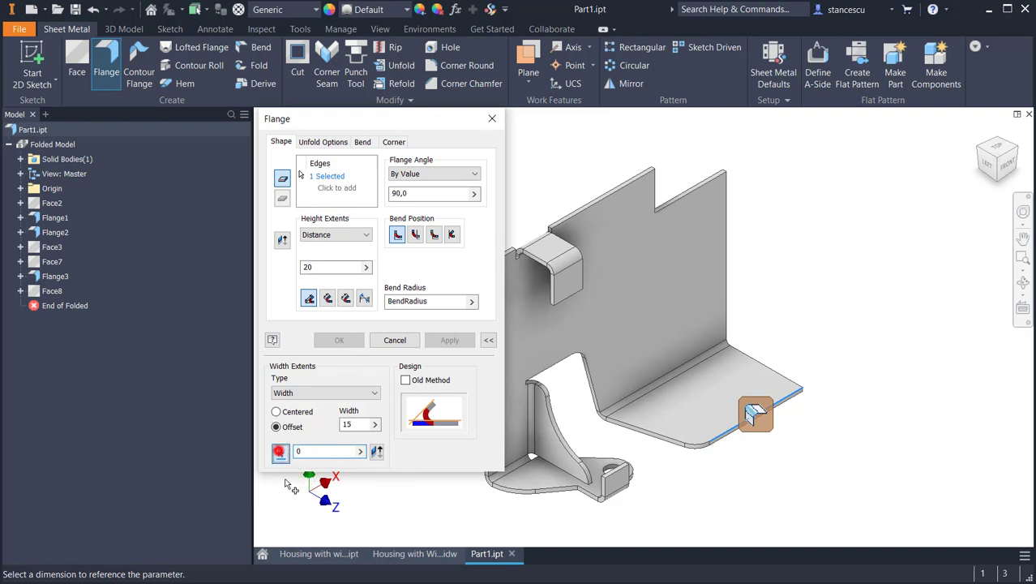
{"action": "left_click", "coordinate": [279, 452]}
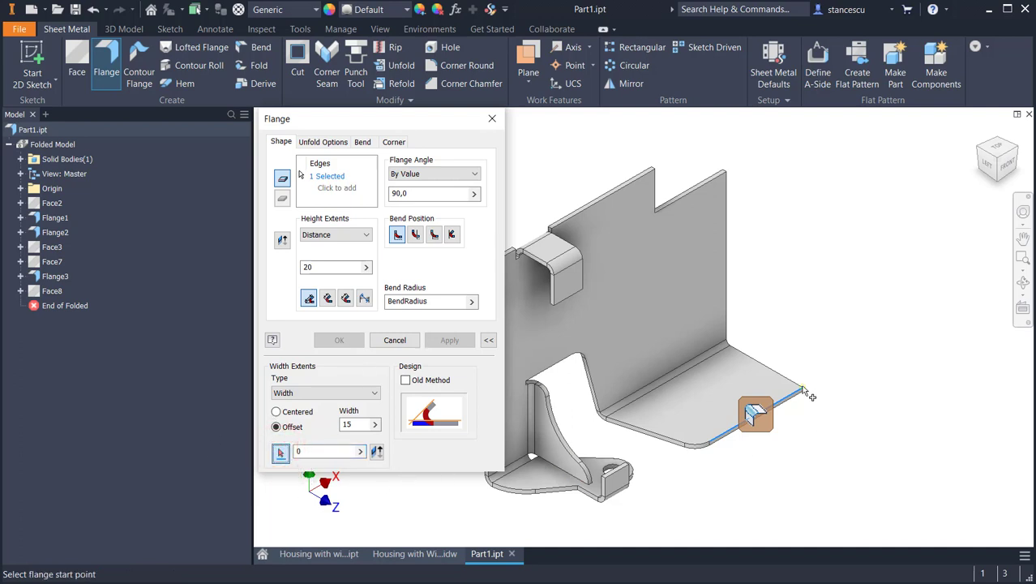
{"action": "left_click", "coordinate": [804, 391]}
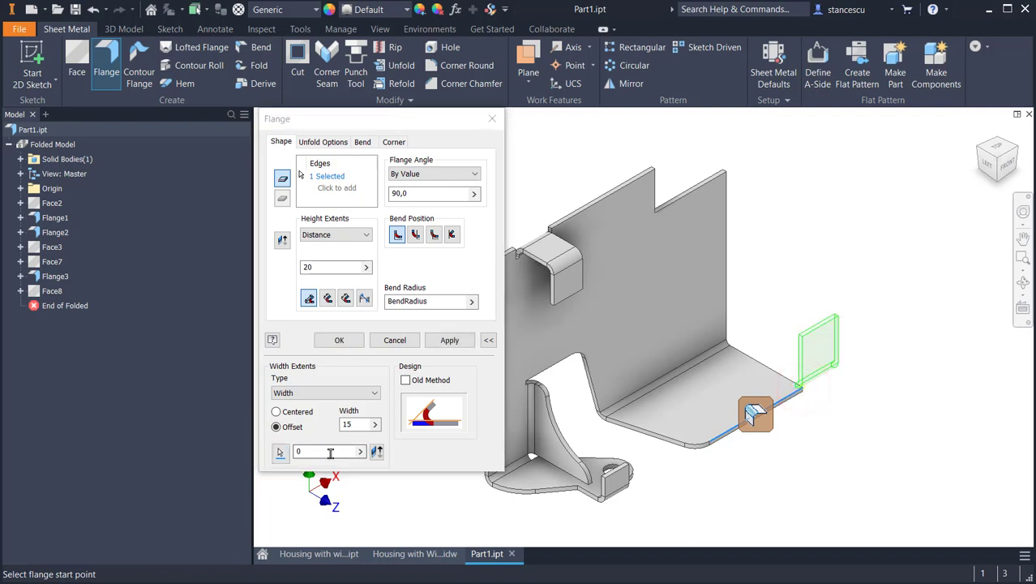
{"action": "left_click", "coordinate": [377, 453]}
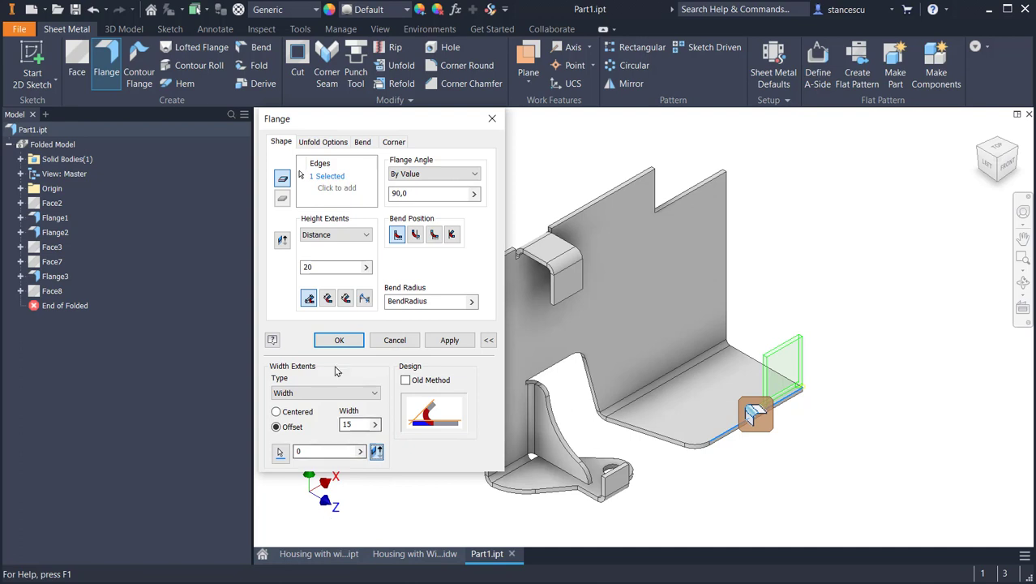
{"action": "left_click", "coordinate": [328, 339]}
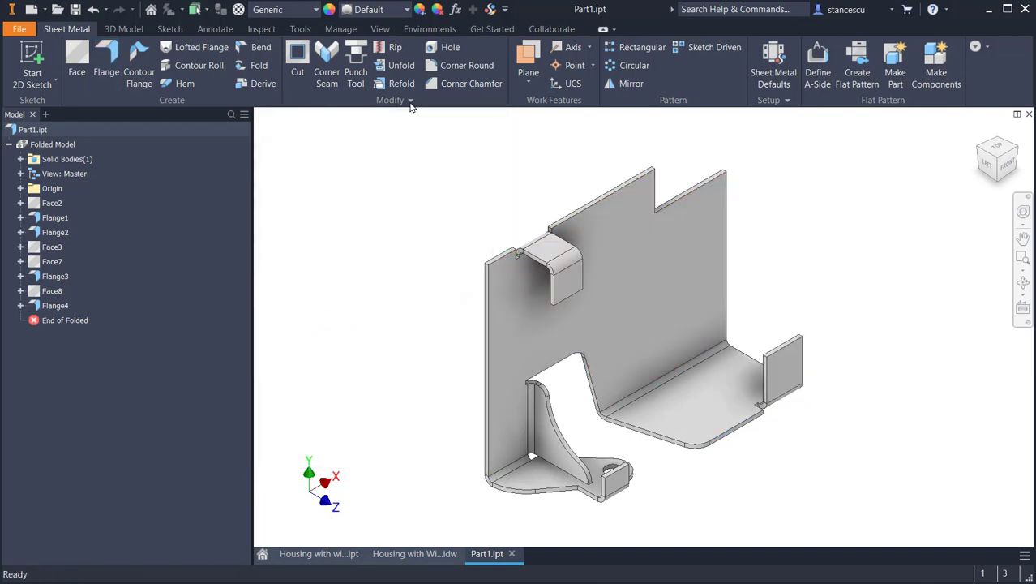
- Chamfer the new flange's inner upper corner by 6 mm with Corner Chamfer
{"action": "left_click", "coordinate": [471, 86]}
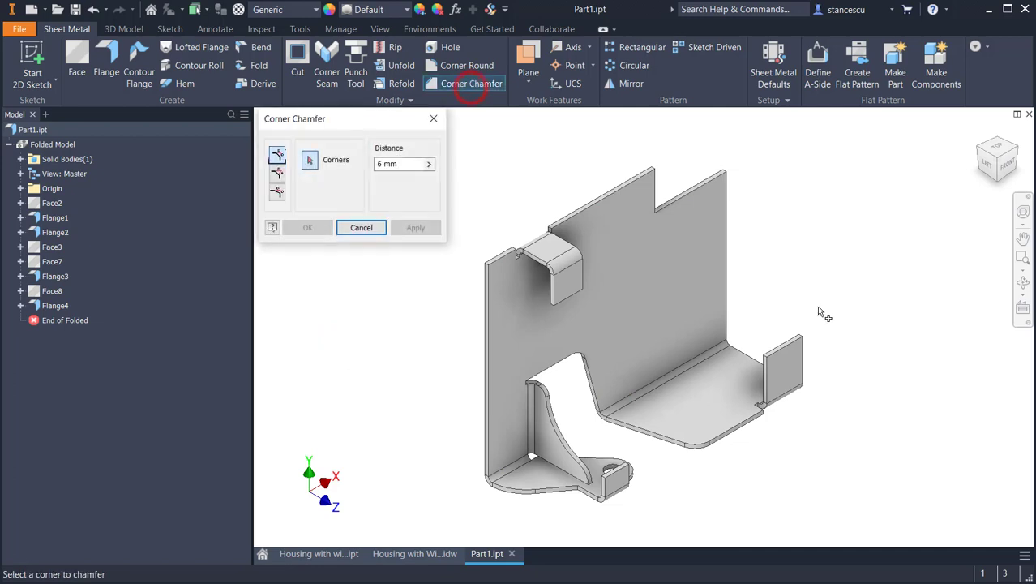
{"action": "scroll", "coordinate": [774, 375], "scroll_direction": "down", "scroll_amount": 3}
{"action": "scroll", "coordinate": [732, 398], "scroll_direction": "down", "scroll_amount": 2}
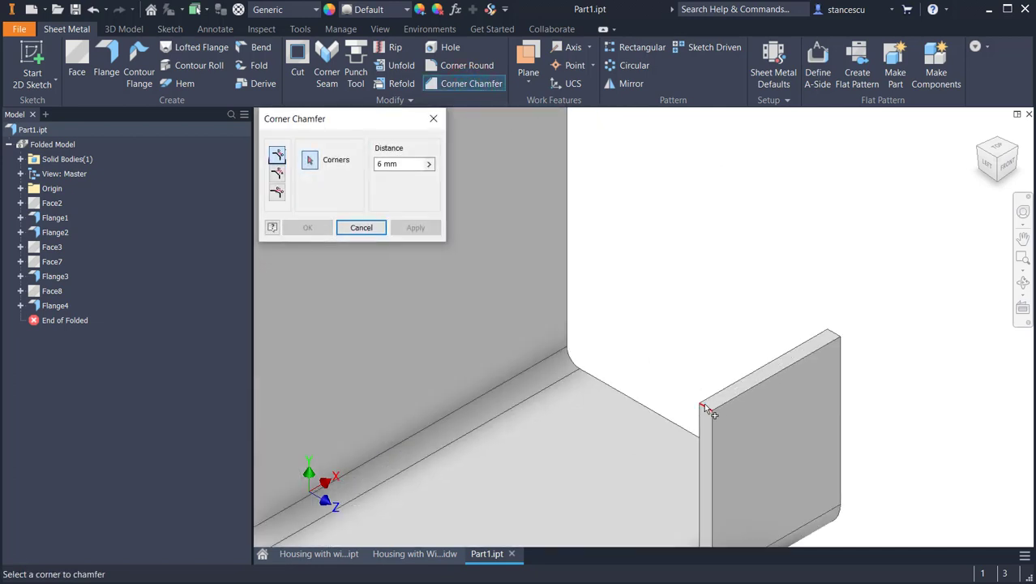
{"action": "left_click", "coordinate": [706, 409]}
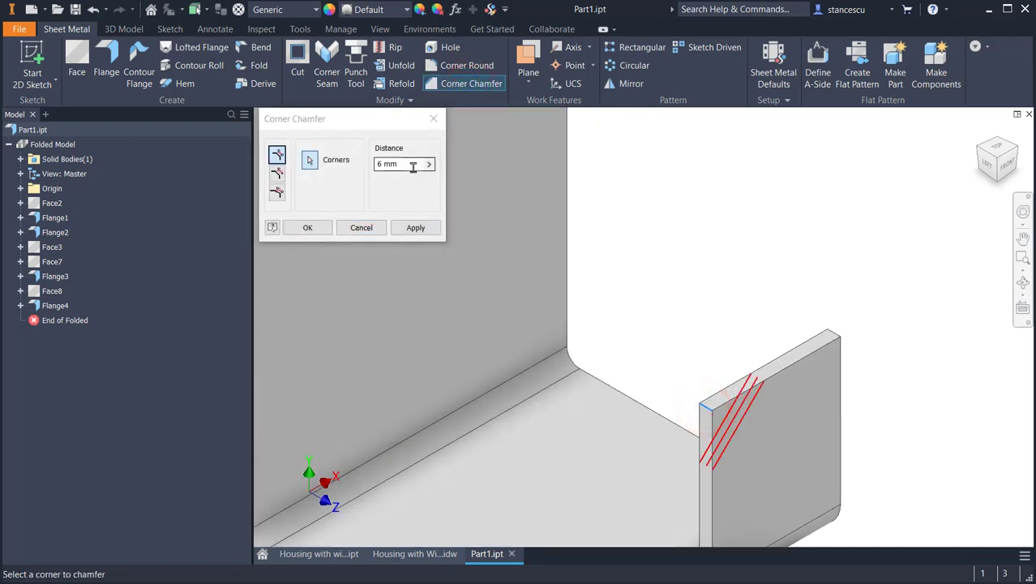
{"action": "left_click", "coordinate": [309, 228]}
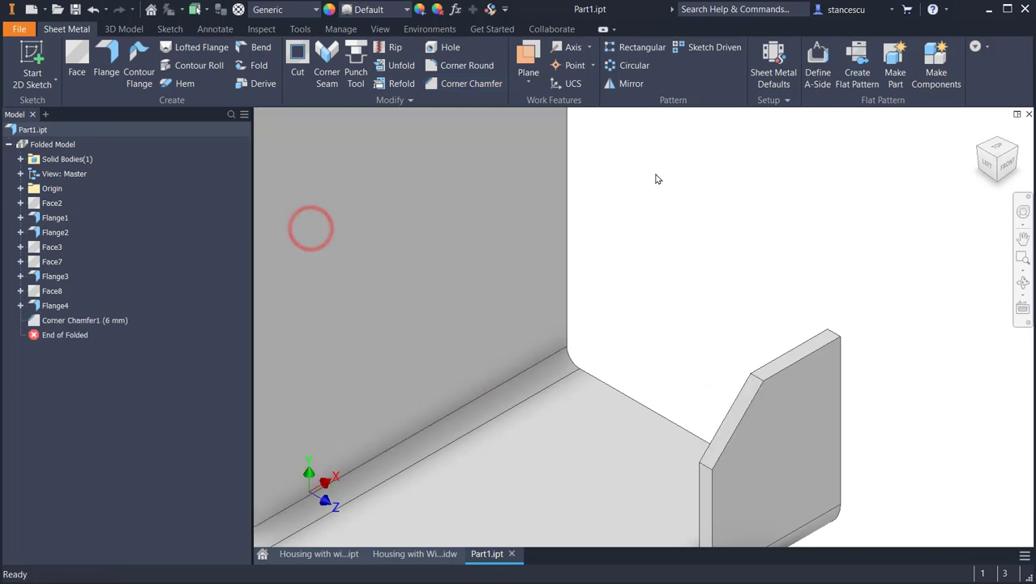
- Switch to the Housing with Wings.idw drawing and examine the dimensions of the small chamfered flange and the note on undimensioned contour radii
{"action": "scroll", "coordinate": [653, 193], "scroll_direction": "up", "scroll_amount": 2}
{"action": "scroll", "coordinate": [657, 191], "scroll_direction": "up", "scroll_amount": 1}
{"action": "middle_click_drag", "start_coordinate": [660, 190], "coordinate": [742, 260]}
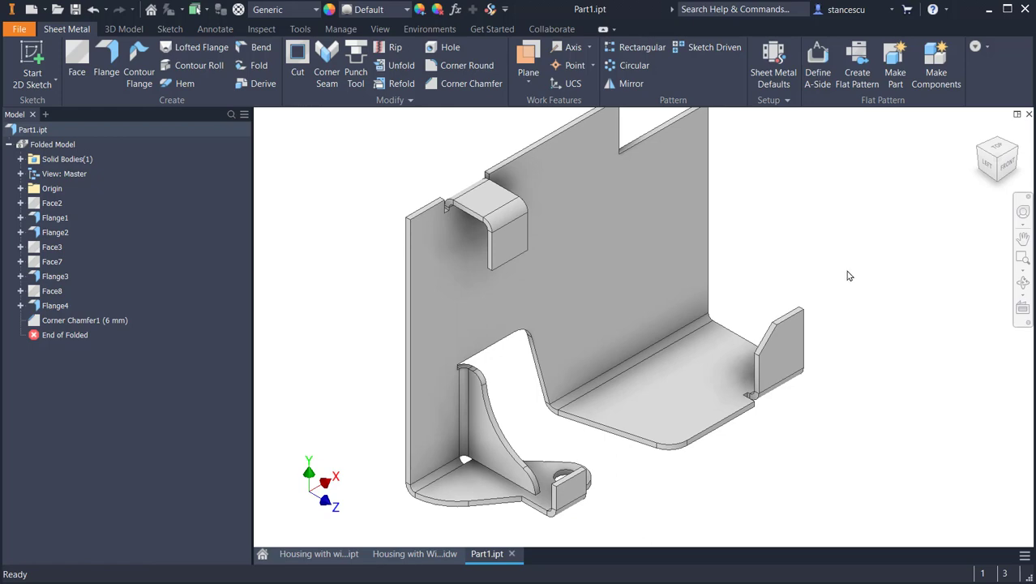
{"action": "left_click", "coordinate": [413, 555]}
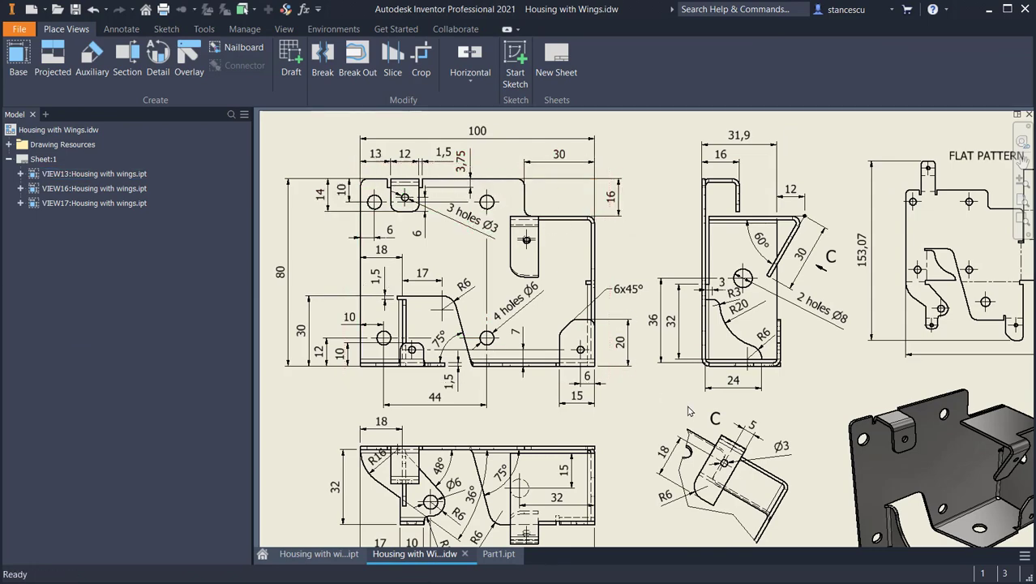
{"action": "middle_click_drag", "start_coordinate": [698, 419], "coordinate": [660, 267]}
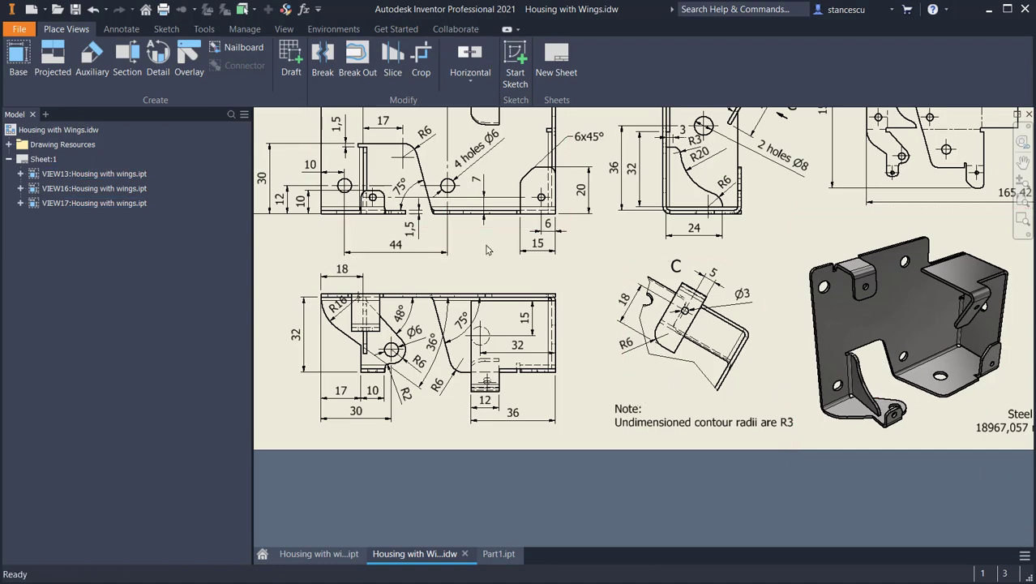
{"action": "scroll", "coordinate": [540, 174], "scroll_direction": "up", "scroll_amount": 3}
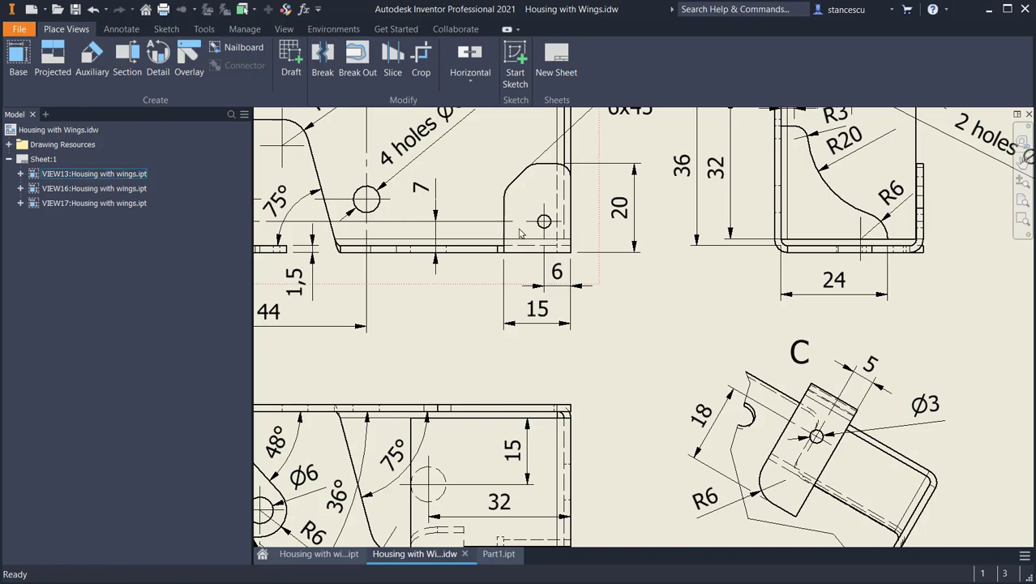
{"action": "scroll", "coordinate": [517, 239], "scroll_direction": "down", "scroll_amount": 3}
{"action": "mouse_move", "coordinate": [590, 314]}
{"action": "middle_mouse_down"}
{"action": "mouse_move", "coordinate": [691, 336]}
{"action": "mouse_move", "coordinate": [687, 308]}
{"action": "mouse_move", "coordinate": [615, 315]}
{"action": "mouse_move", "coordinate": [523, 300]}
{"action": "mouse_move", "coordinate": [464, 333]}
{"action": "mouse_move", "coordinate": [659, 333]}
{"action": "mouse_move", "coordinate": [781, 460]}
{"action": "middle_mouse_up"}
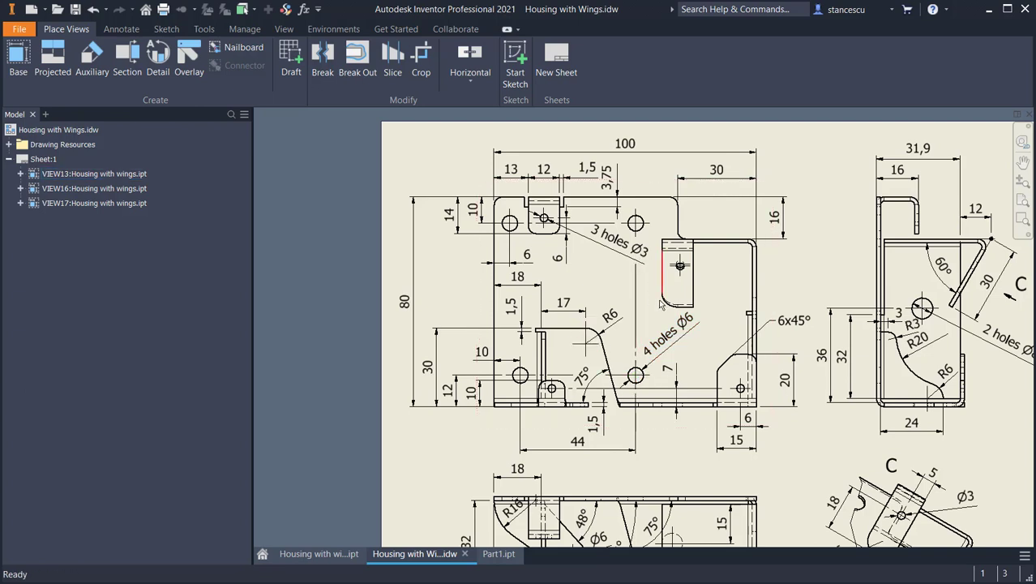
- Return to Part1.ipt and set up a 3 mm Corner Round on the back plate's four upper corners and the upper tab's two free corners
{"action": "left_click", "coordinate": [498, 555]}
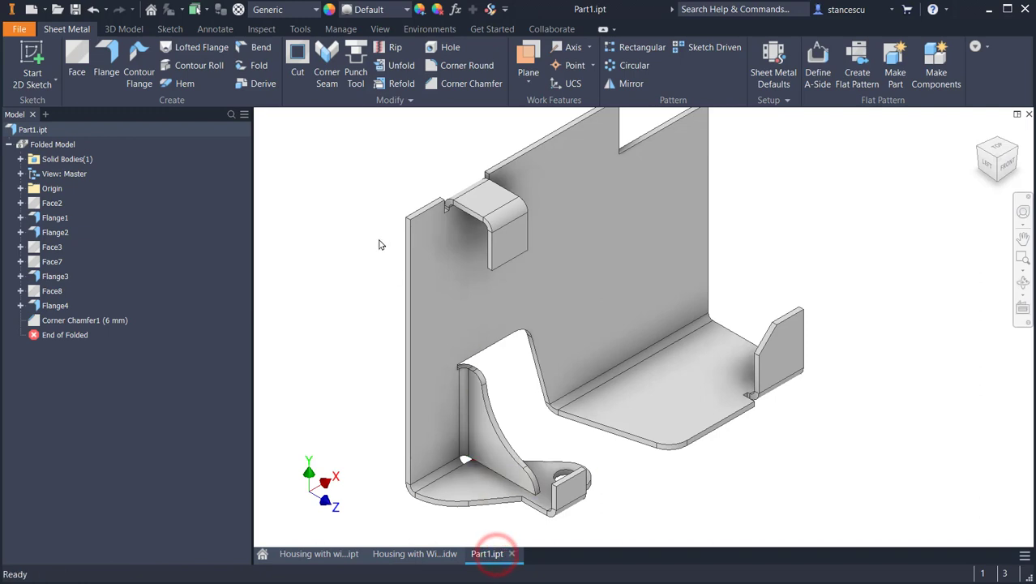
{"action": "left_click", "coordinate": [448, 64]}
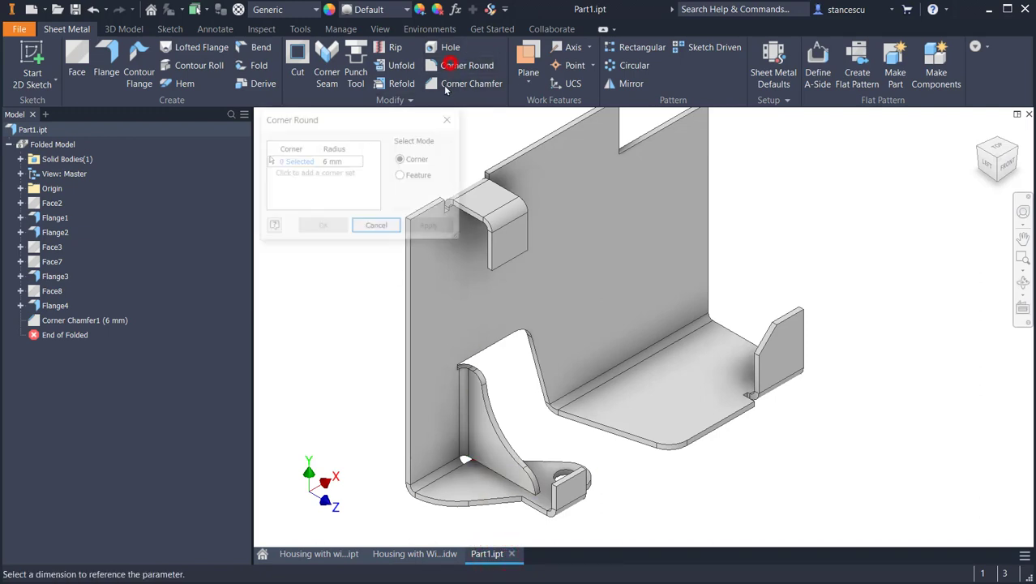
{"action": "left_click", "coordinate": [328, 162]}
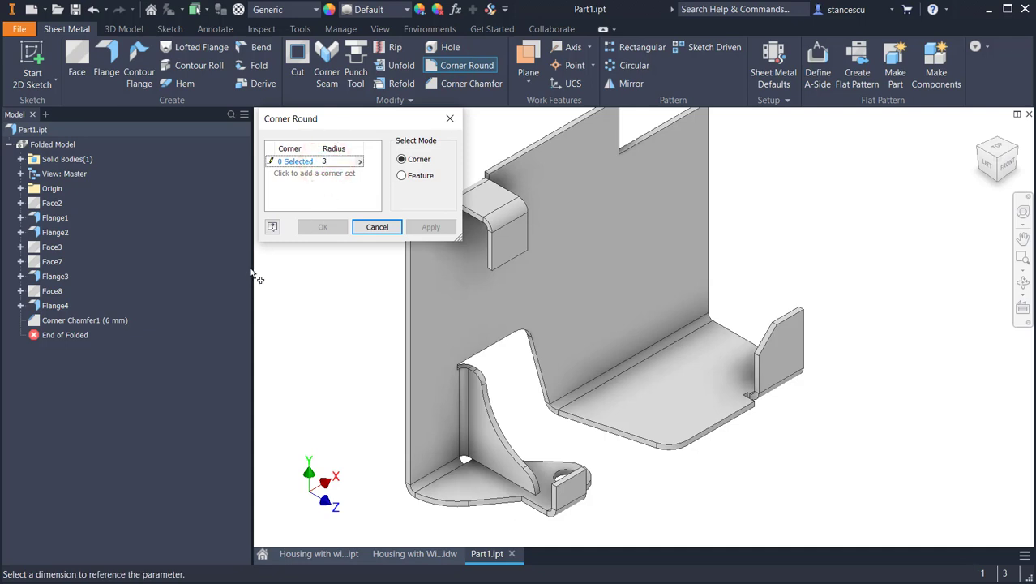
{"action": "left_click", "coordinate": [271, 161]}
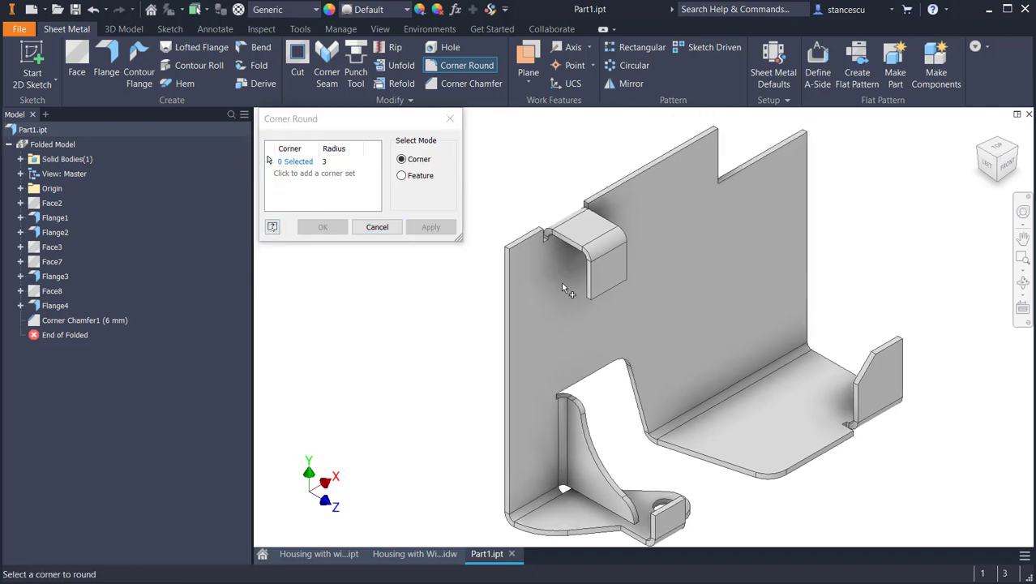
{"action": "left_click", "coordinate": [507, 250]}
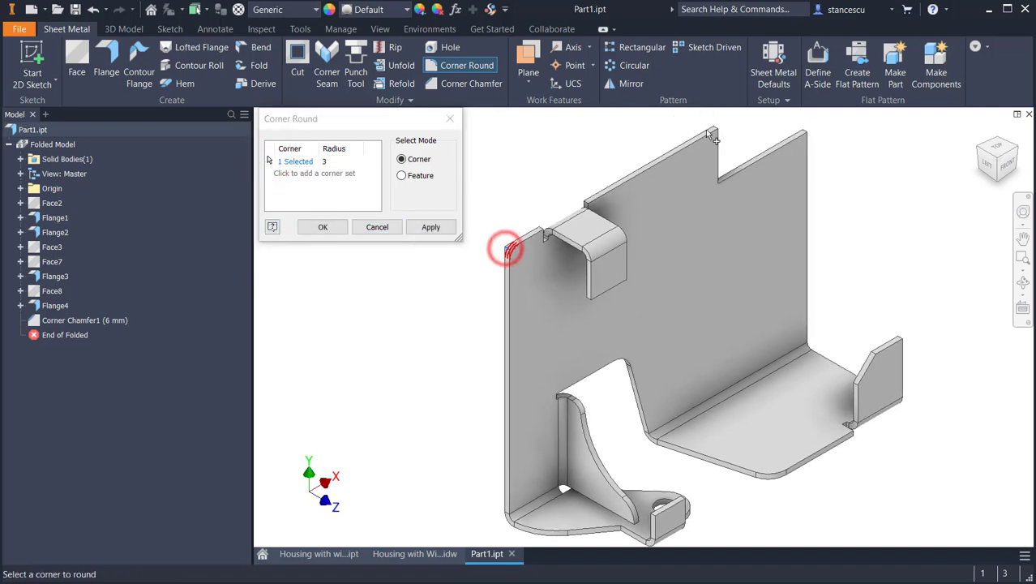
{"action": "left_click", "coordinate": [716, 180]}
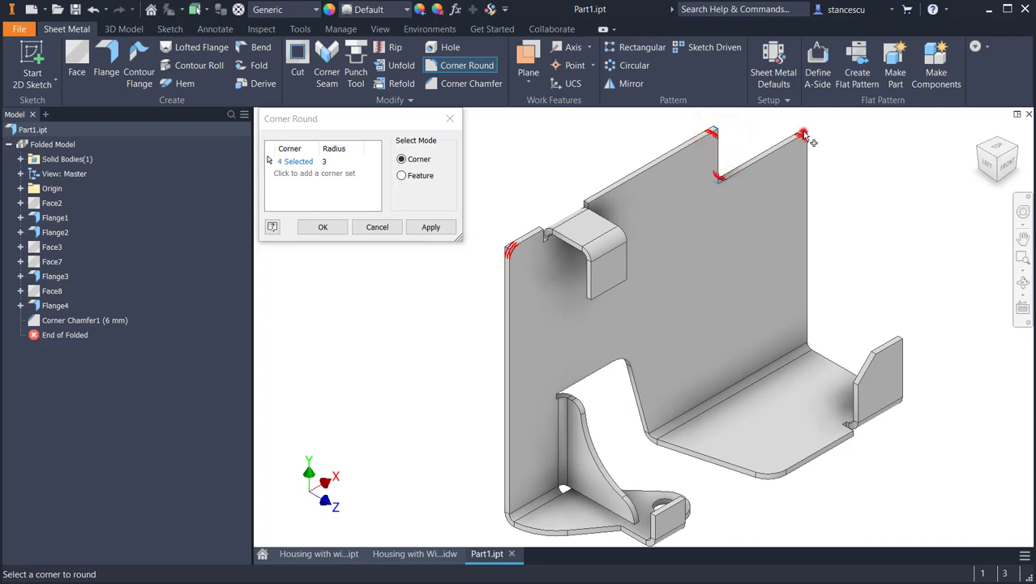
{"action": "left_click", "coordinate": [801, 136]}
{"action": "left_click", "coordinate": [626, 278]}
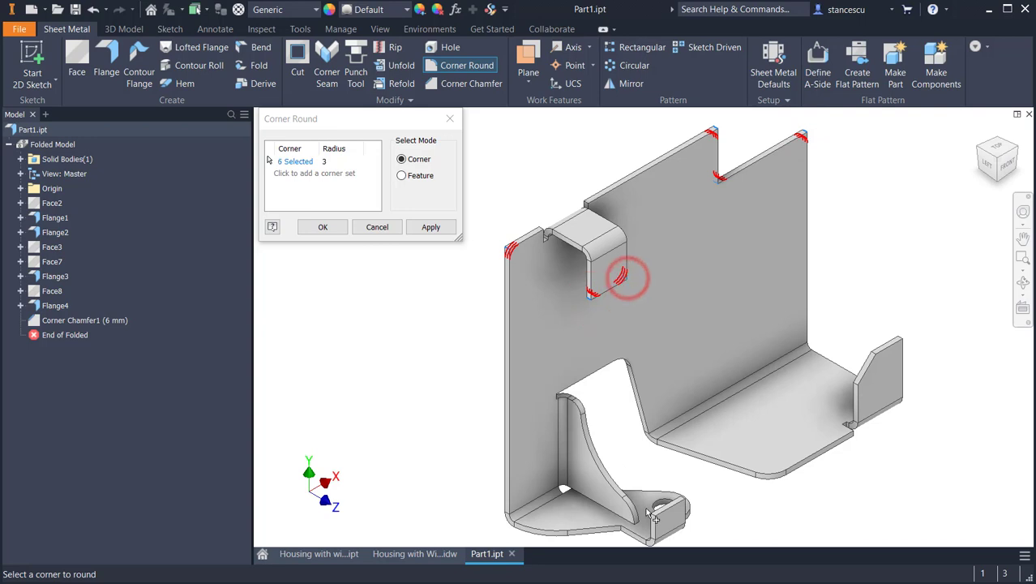
- Add the small lower tab's two upper corners and the chamfered flange's three upper corners to the Corner Round and apply it
{"action": "left_click", "coordinate": [654, 514]}
{"action": "left_click", "coordinate": [681, 500]}
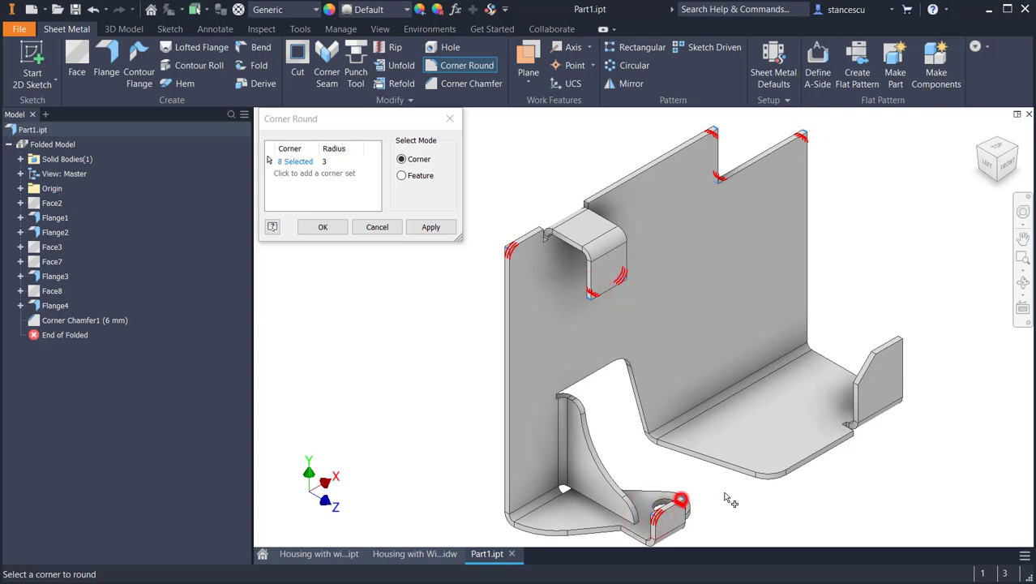
{"action": "left_click", "coordinate": [856, 388]}
{"action": "left_click", "coordinate": [871, 355]}
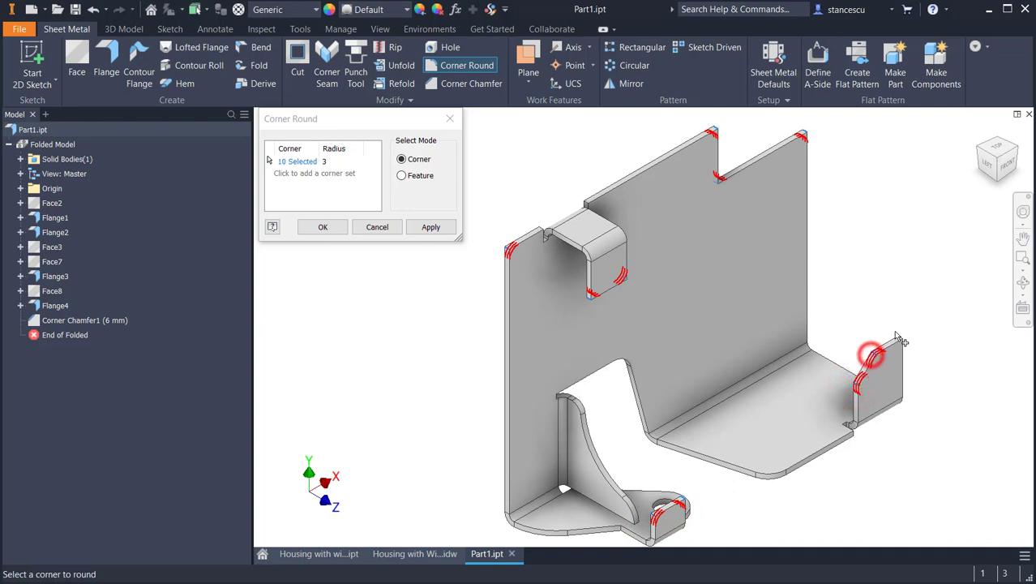
{"action": "left_click", "coordinate": [897, 342]}
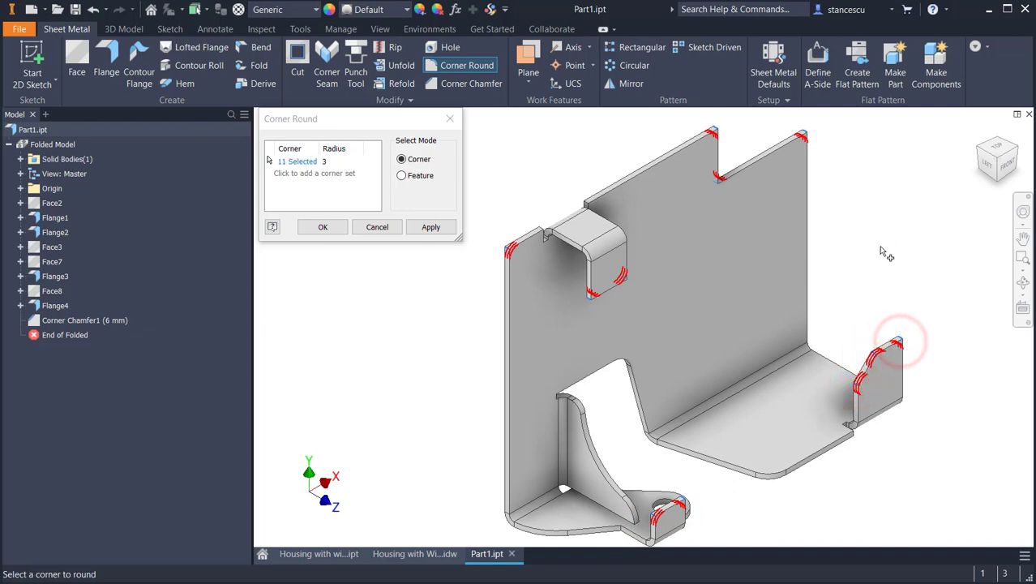
{"action": "left_click", "coordinate": [325, 227]}
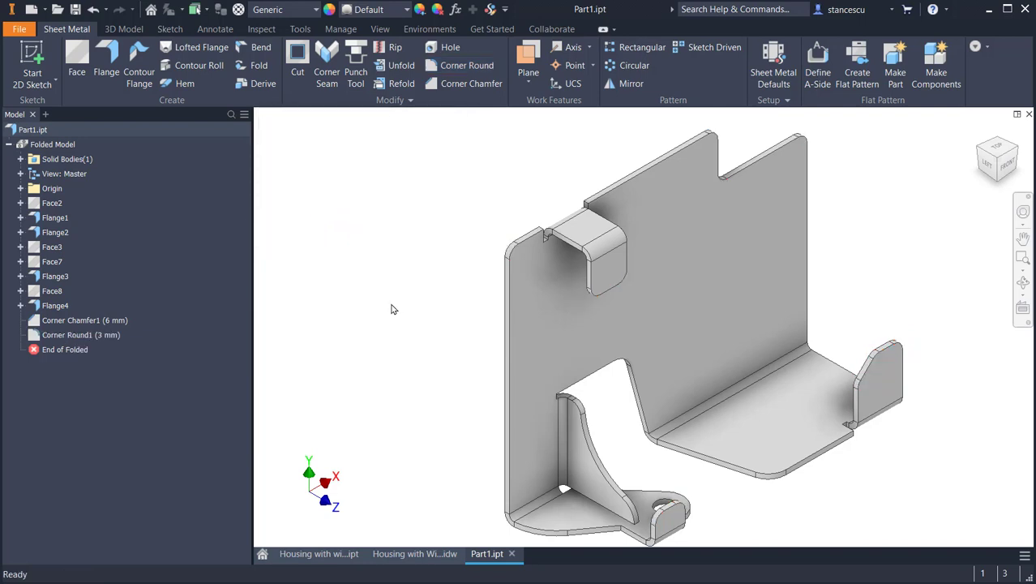
{"action": "key", "text": "F6"}
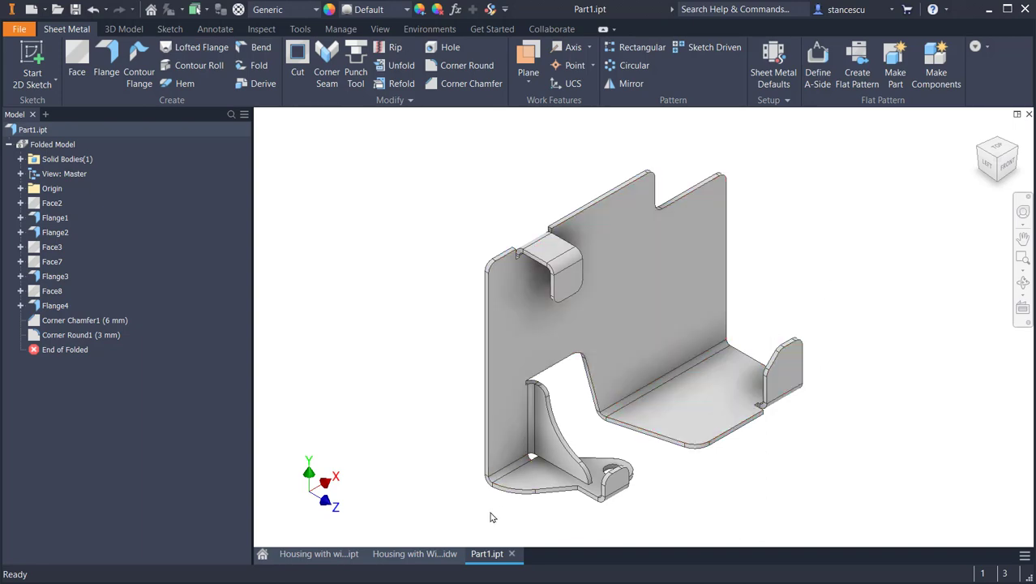
- Switch to the Housing with Wings.idw drawing and examine the shaded isometric view around the side wall, folded top and angled tab
{"action": "left_click", "coordinate": [414, 554]}
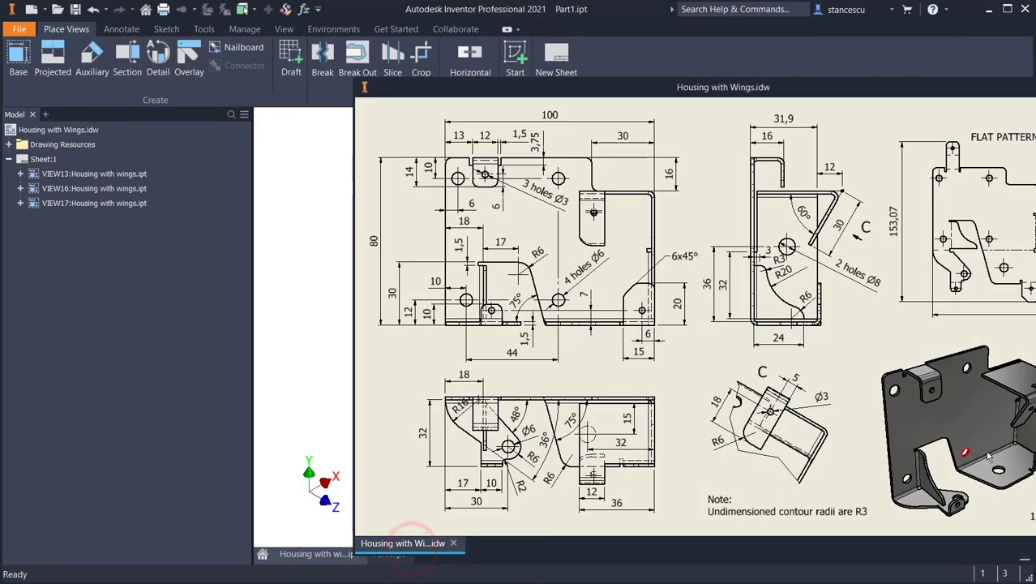
{"action": "scroll", "coordinate": [1002, 410], "scroll_direction": "up", "scroll_amount": 10}
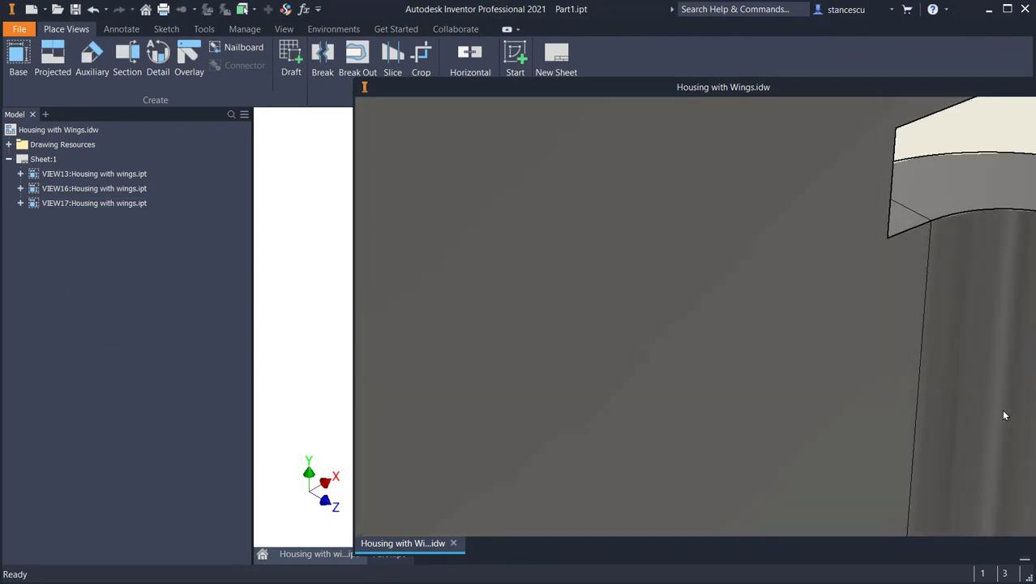
{"action": "scroll", "coordinate": [1009, 393], "scroll_direction": "down", "scroll_amount": 10}
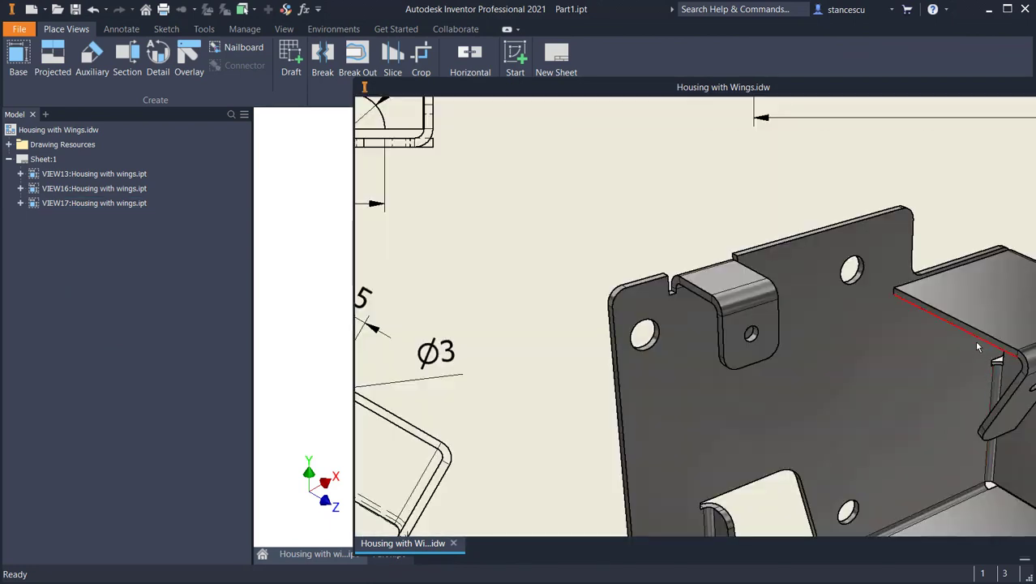
{"action": "scroll", "coordinate": [957, 332], "scroll_direction": "up", "scroll_amount": 3}
{"action": "mouse_move", "coordinate": [829, 369]}
{"action": "middle_mouse_down"}
{"action": "mouse_move", "coordinate": [626, 291]}
{"action": "mouse_move", "coordinate": [597, 147]}
{"action": "middle_mouse_up"}
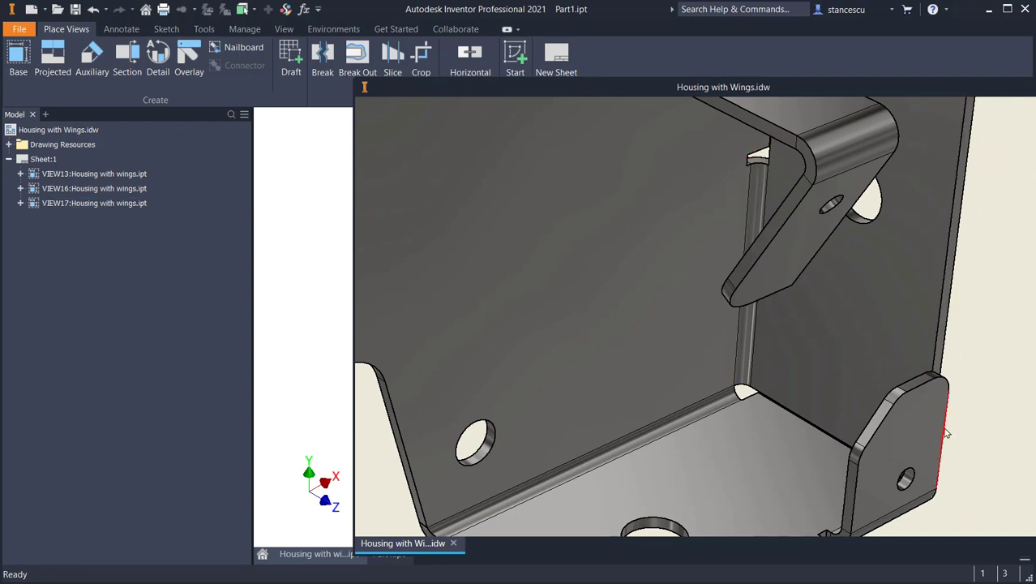
{"action": "scroll", "coordinate": [626, 318], "scroll_direction": "down", "scroll_amount": 2}
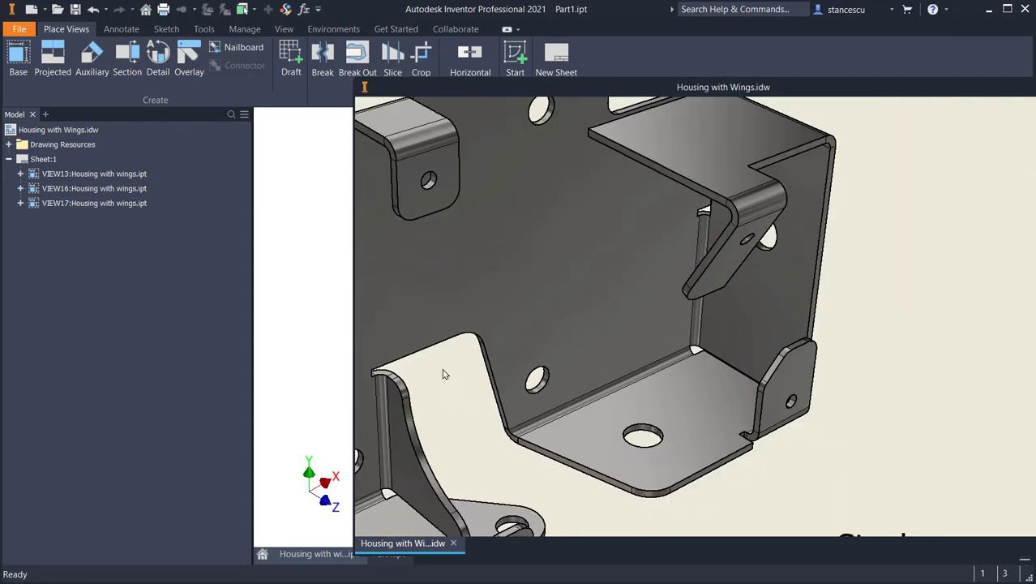
- Switch to the Housing with wings.ipt reference model and examine its side wall, folded top and angled tab from several directions
{"action": "left_click", "coordinate": [296, 554]}
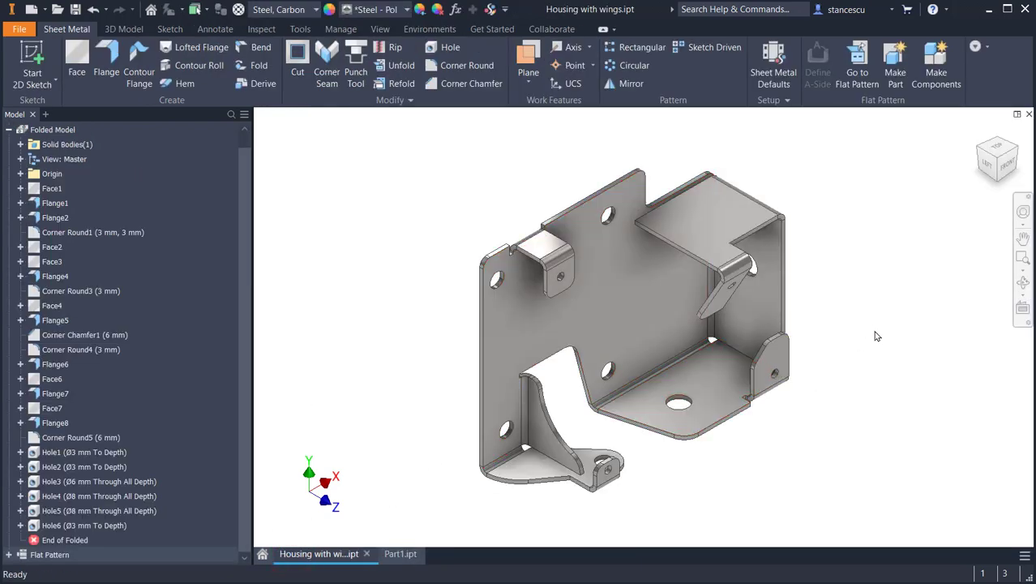
{"action": "middle_click_drag", "start_coordinate": [861, 361], "coordinate": [786, 386], "text": "shift"}
{"action": "middle_click_drag", "start_coordinate": [787, 385], "coordinate": [614, 361]}
{"action": "left_click", "coordinate": [661, 486]}
{"action": "scroll", "coordinate": [616, 359], "scroll_direction": "up", "scroll_amount": 3}
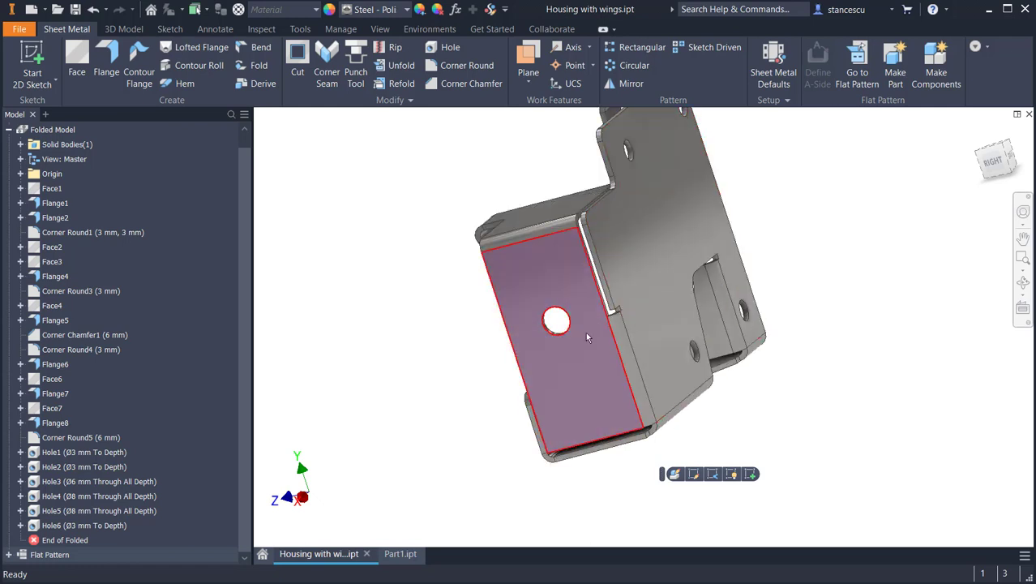
{"action": "middle_click_drag", "start_coordinate": [557, 238], "coordinate": [691, 342], "text": "shift"}
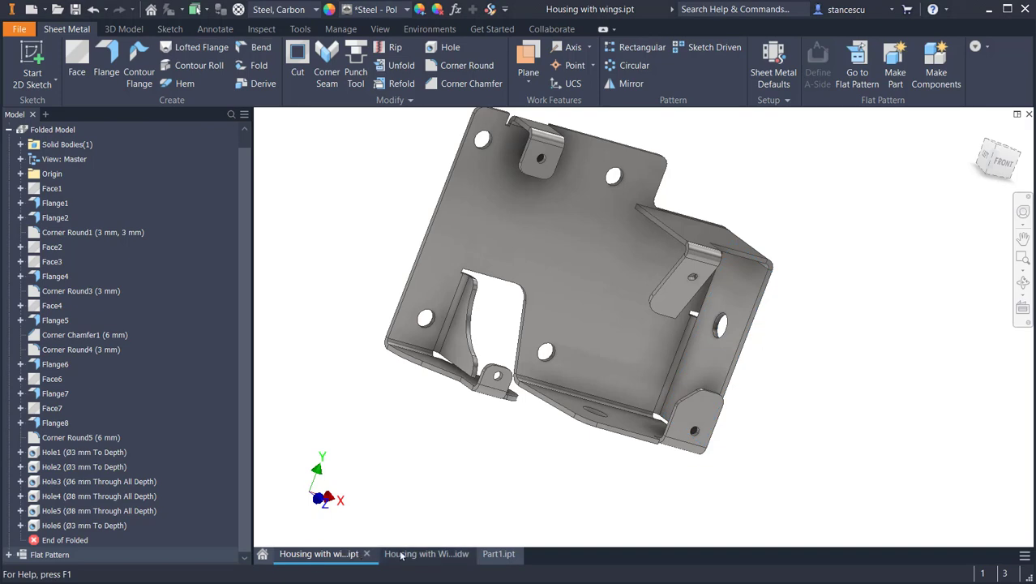
- Switch to the Housing with Wings.idw drawing and examine the side view's dimensions for the side wall, folded top and lower flange
{"action": "left_click", "coordinate": [404, 553]}
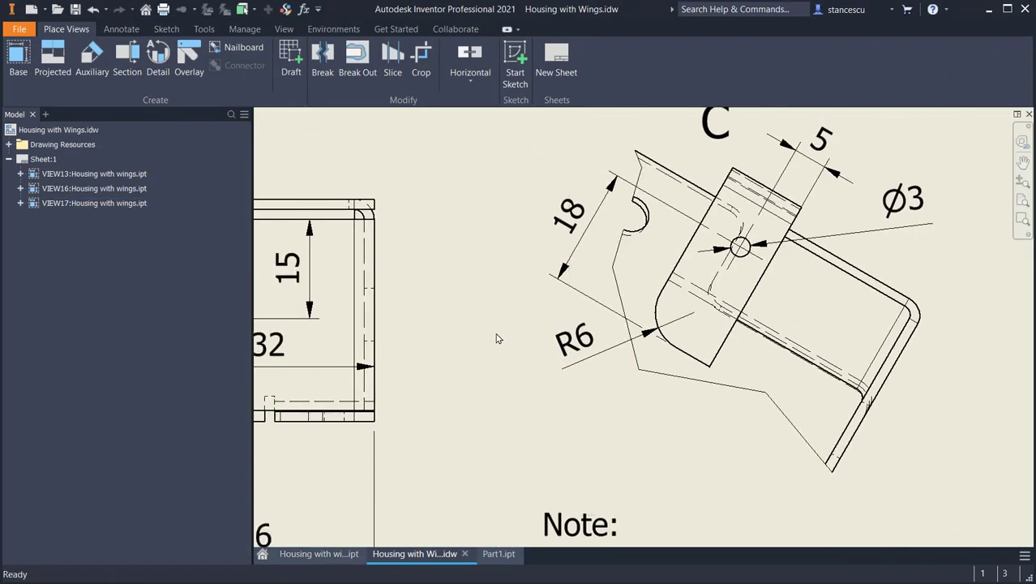
{"action": "scroll", "coordinate": [498, 337], "scroll_direction": "down", "scroll_amount": 3}
{"action": "mouse_move", "coordinate": [498, 329]}
{"action": "middle_mouse_down"}
{"action": "mouse_move", "coordinate": [748, 329]}
{"action": "mouse_move", "coordinate": [667, 457]}
{"action": "mouse_move", "coordinate": [658, 540]}
{"action": "mouse_move", "coordinate": [647, 546]}
{"action": "middle_mouse_up"}
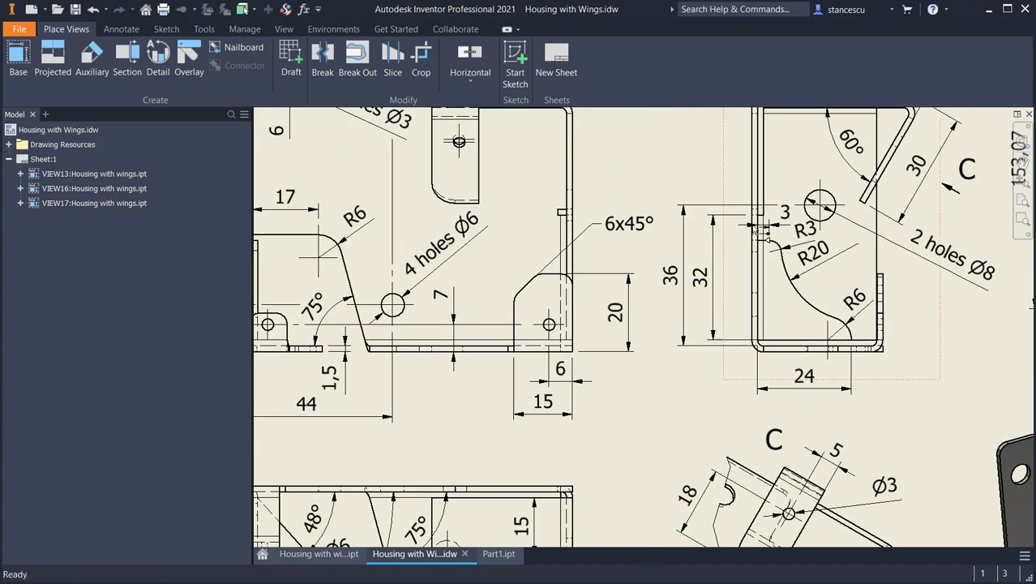
{"action": "scroll", "coordinate": [755, 229], "scroll_direction": "up", "scroll_amount": 3}
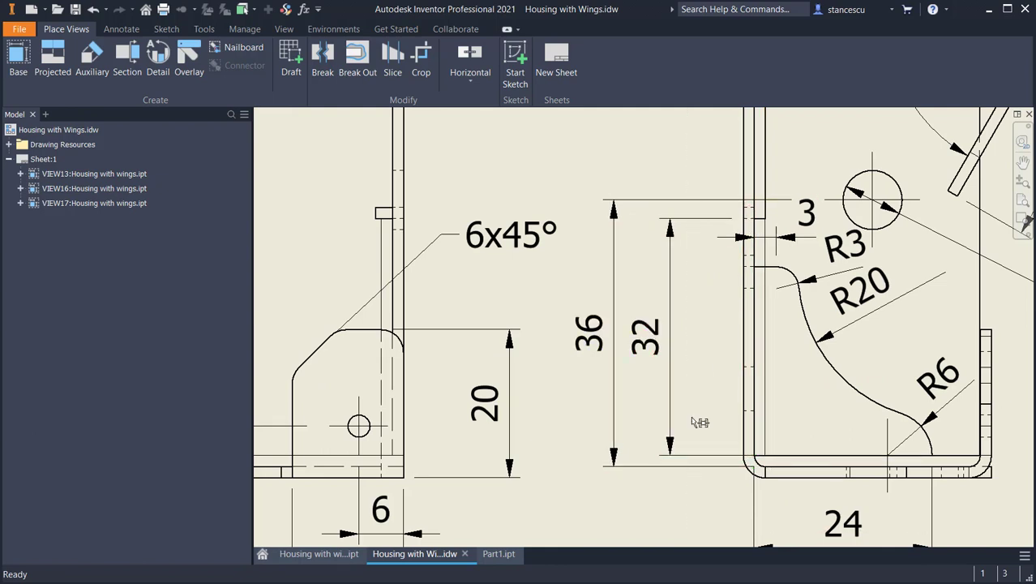
{"action": "scroll", "coordinate": [710, 267], "scroll_direction": "down", "scroll_amount": 3}
{"action": "middle_click_drag", "start_coordinate": [729, 211], "coordinate": [636, 394]}
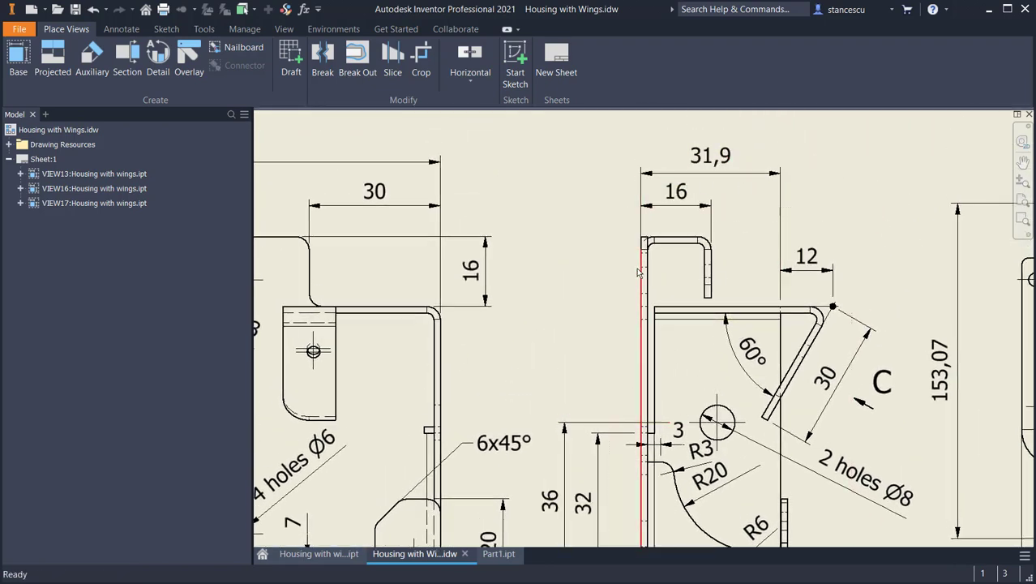
{"action": "mouse_move", "coordinate": [754, 441]}
{"action": "middle_mouse_down"}
{"action": "mouse_move", "coordinate": [772, 297]}
{"action": "mouse_move", "coordinate": [821, 358]}
{"action": "middle_mouse_up"}
{"action": "scroll", "coordinate": [829, 384], "scroll_direction": "up", "scroll_amount": 3}
{"action": "scroll", "coordinate": [770, 441], "scroll_direction": "up", "scroll_amount": 3}
{"action": "scroll", "coordinate": [799, 373], "scroll_direction": "up", "scroll_amount": 2}
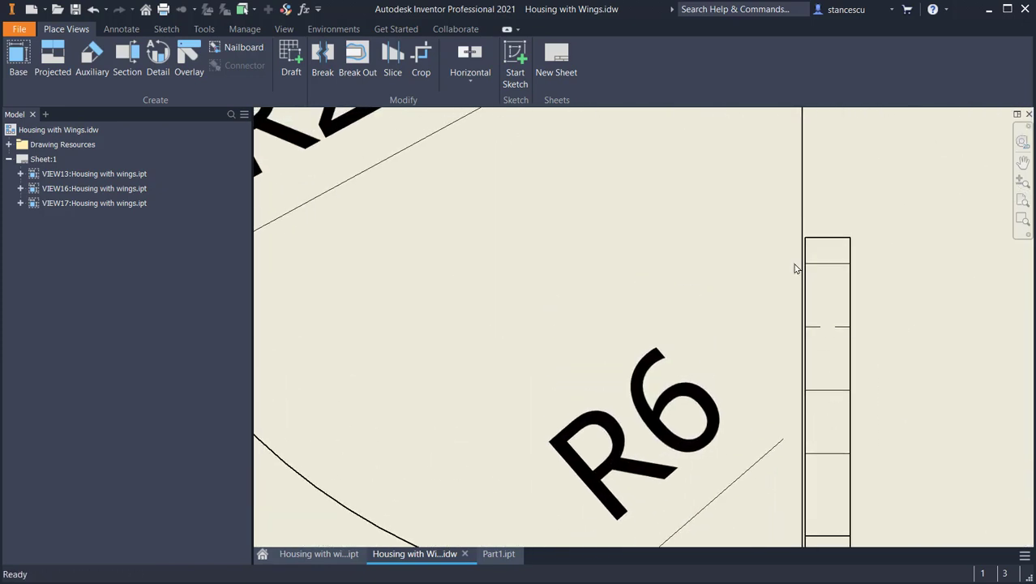
{"action": "scroll", "coordinate": [791, 322], "scroll_direction": "down", "scroll_amount": 3}
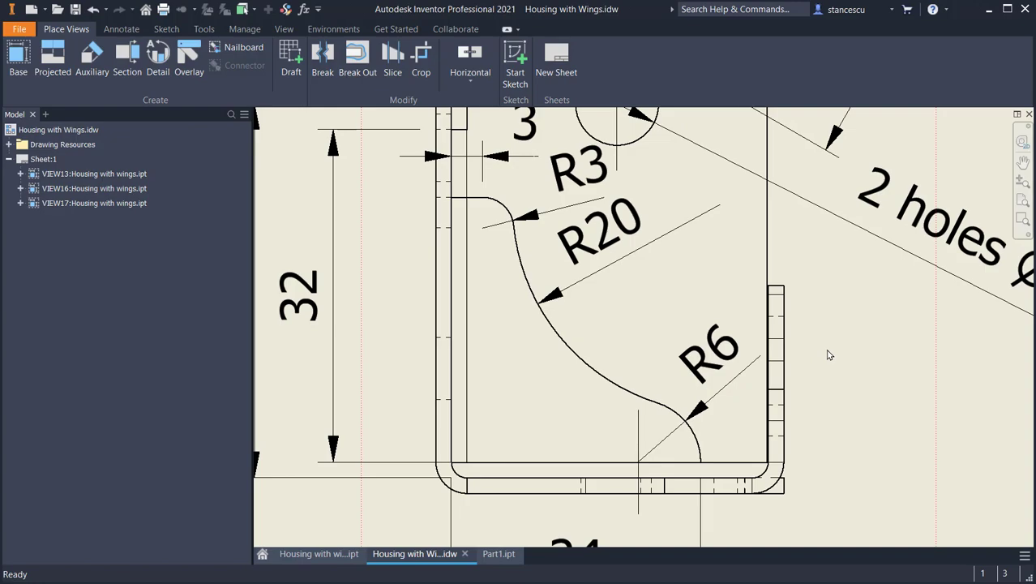
{"action": "key", "text": "Home"}
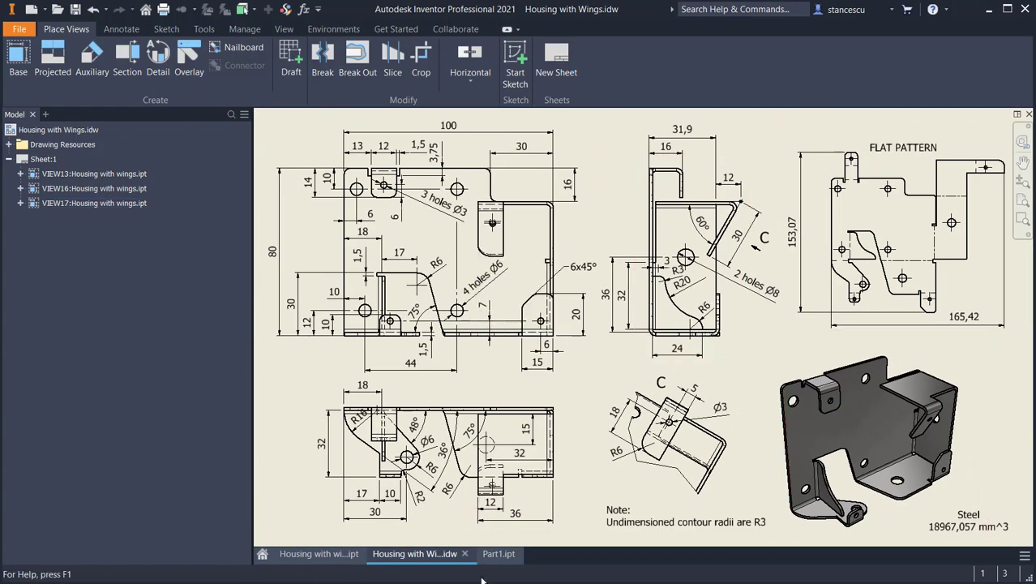
- Return to Part1.ipt and set up a 31.9 mm high flange on the back plate's outer vertical edge above the wide bottom flange
{"action": "left_click", "coordinate": [498, 559]}
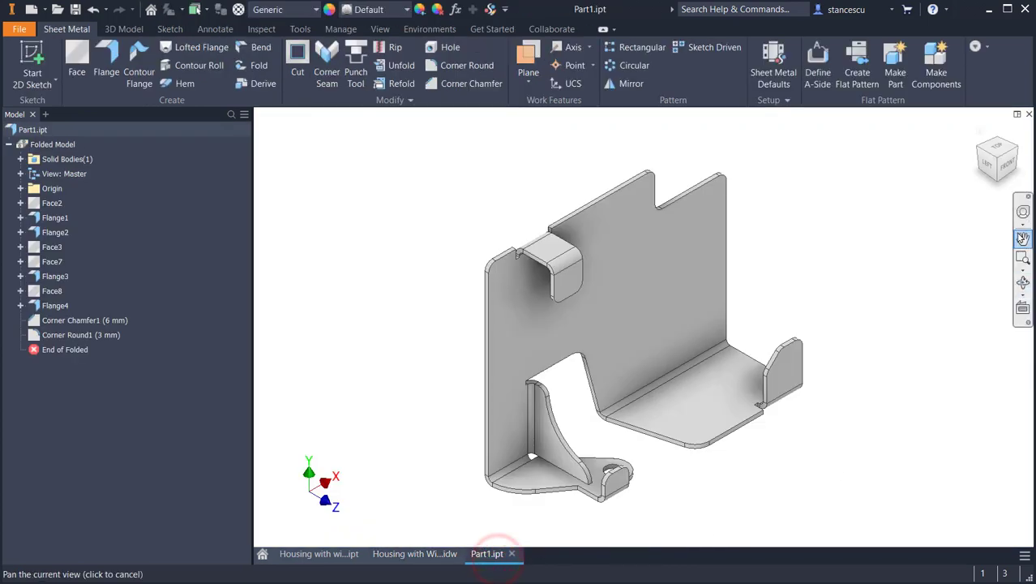
{"action": "left_click", "coordinate": [106, 60]}
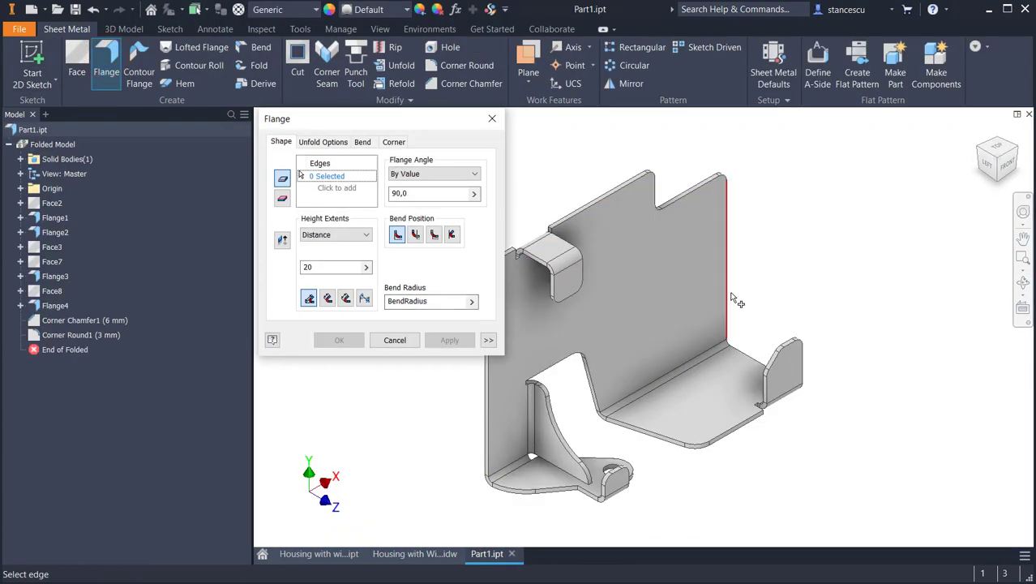
{"action": "left_click", "coordinate": [733, 295]}
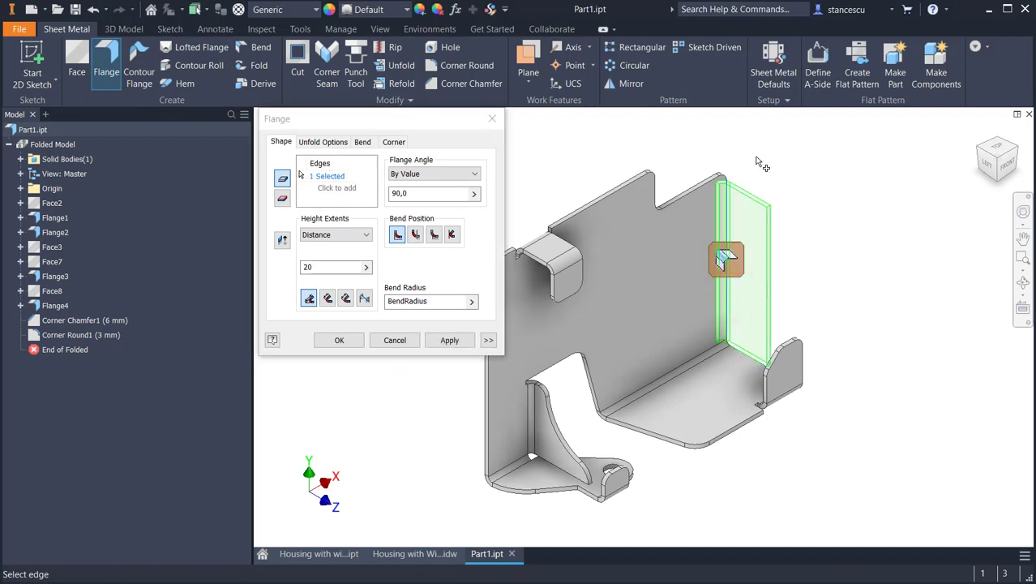
{"action": "left_click", "coordinate": [336, 266]}
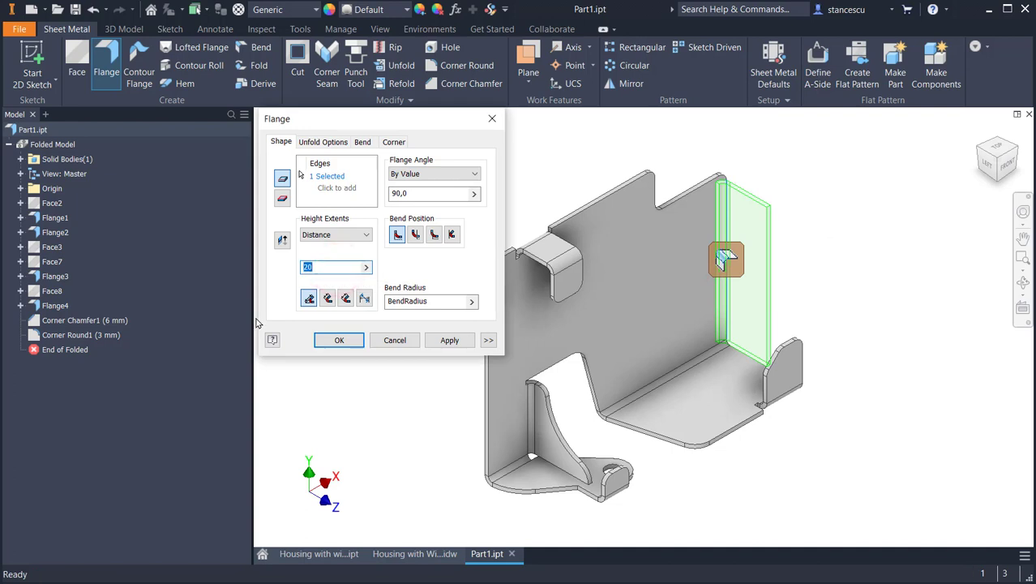
{"action": "type", "text": "3"}
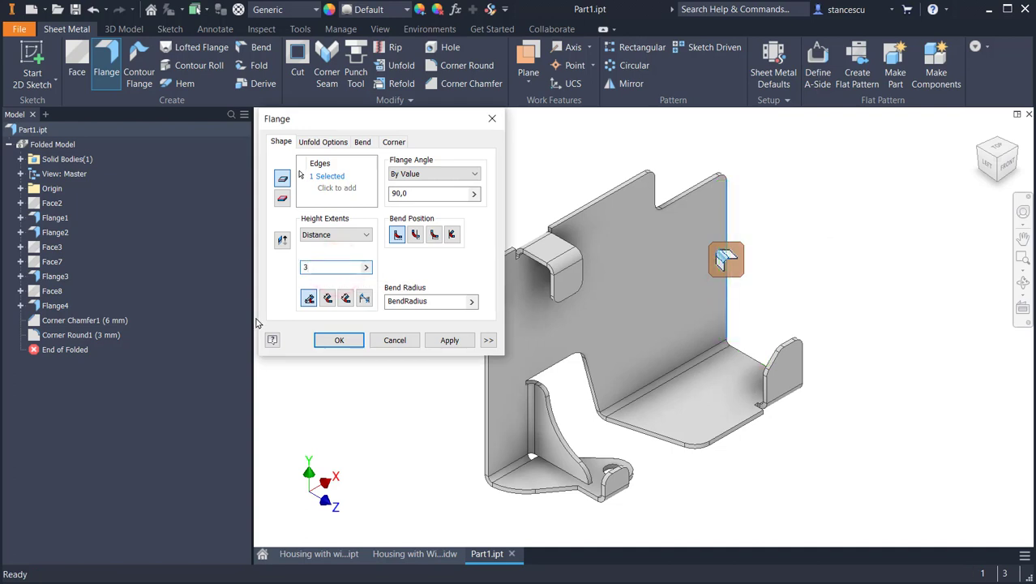
{"action": "type", "text": "1"}
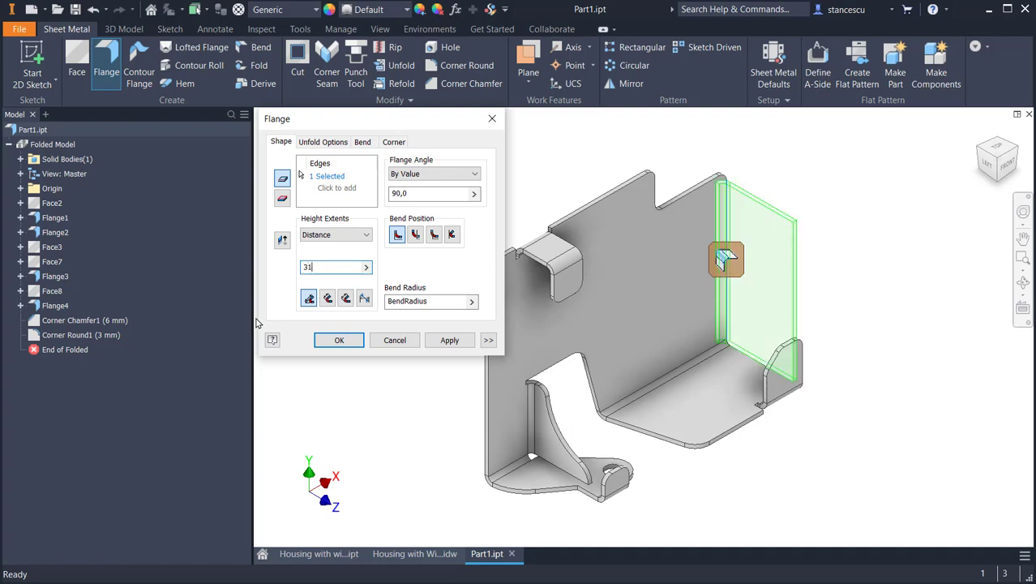
{"action": "type", "text": ".9"}
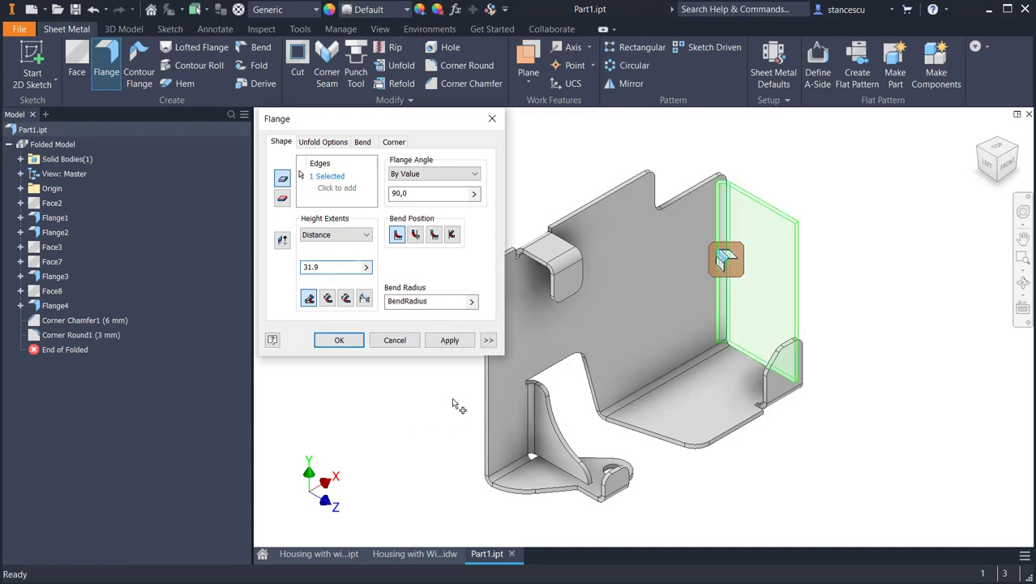
- Limit the flange to a 32 mm width at 0 offset from the edge's lower end, create it and save the part
{"action": "left_click", "coordinate": [488, 340]}
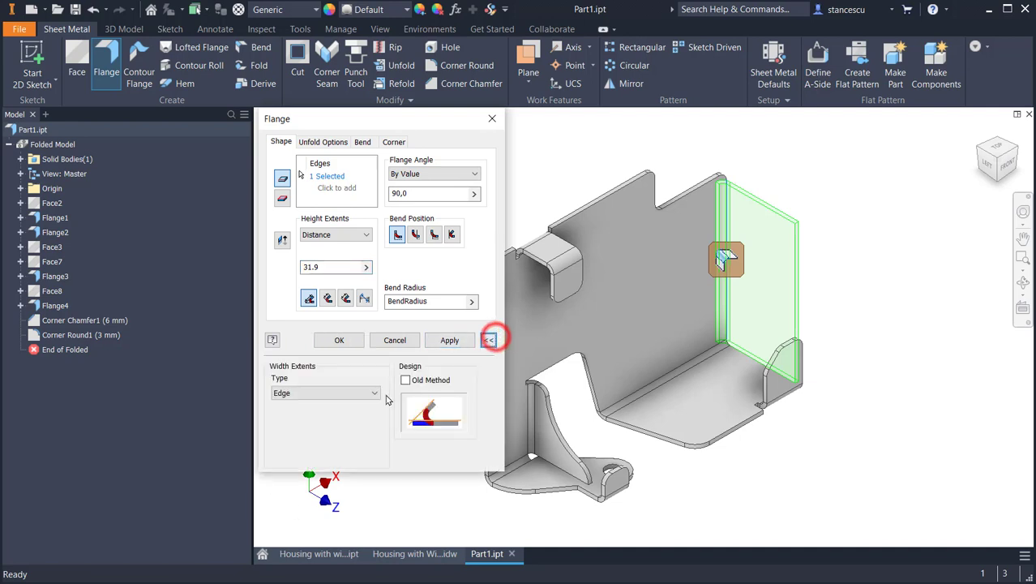
{"action": "left_click", "coordinate": [325, 392]}
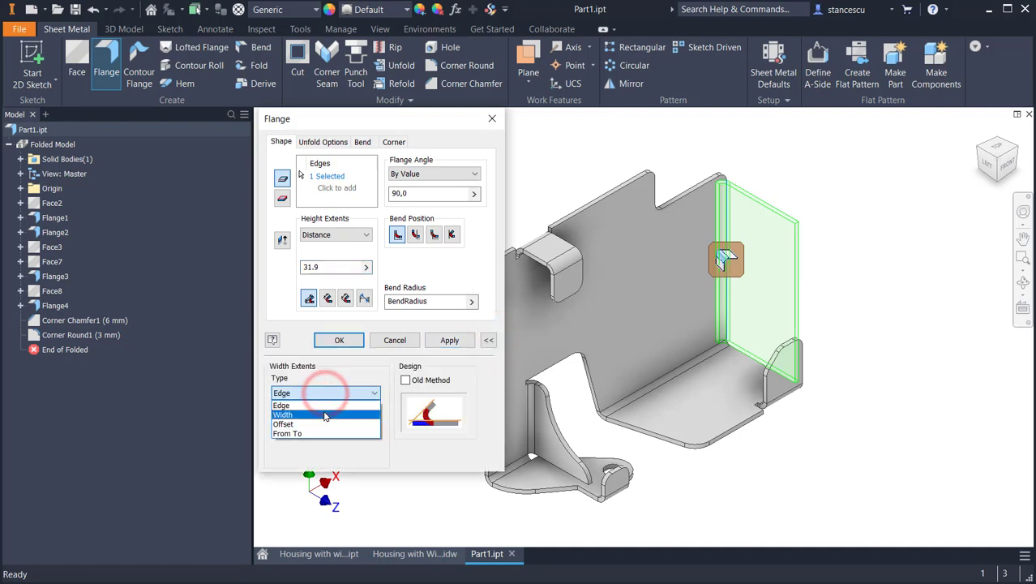
{"action": "left_click", "coordinate": [324, 411]}
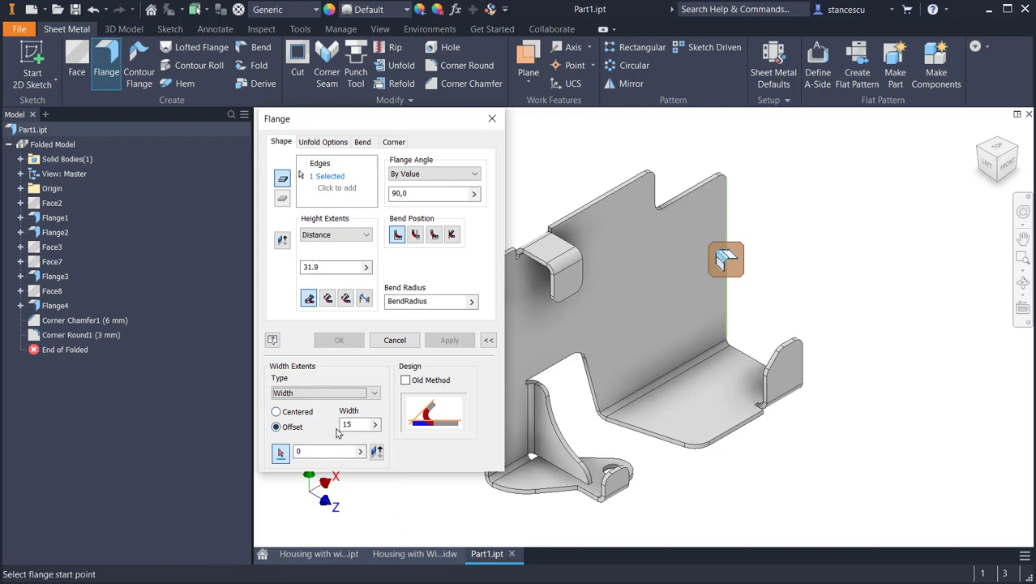
{"action": "left_click", "coordinate": [350, 424]}
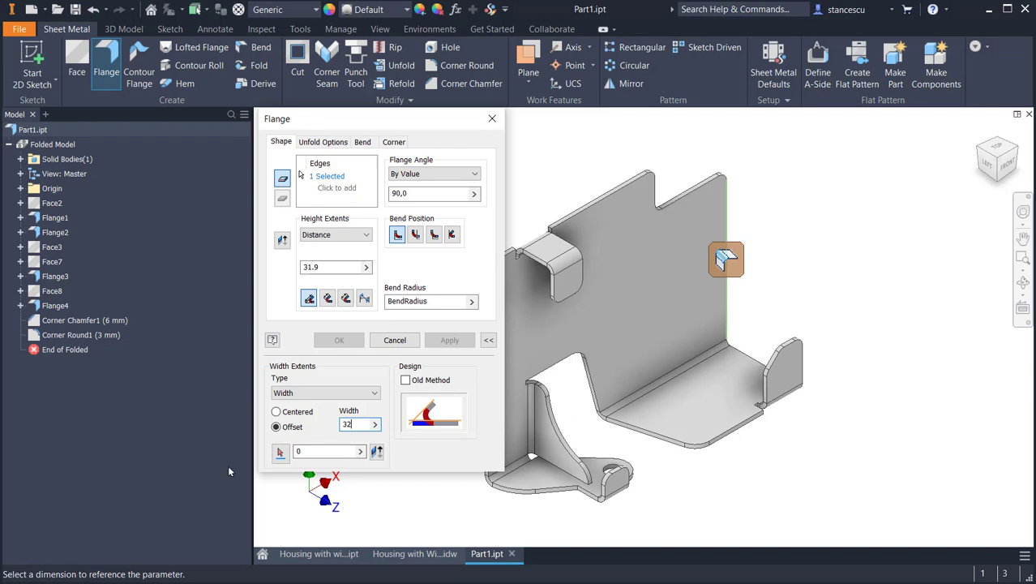
{"action": "left_click", "coordinate": [279, 451]}
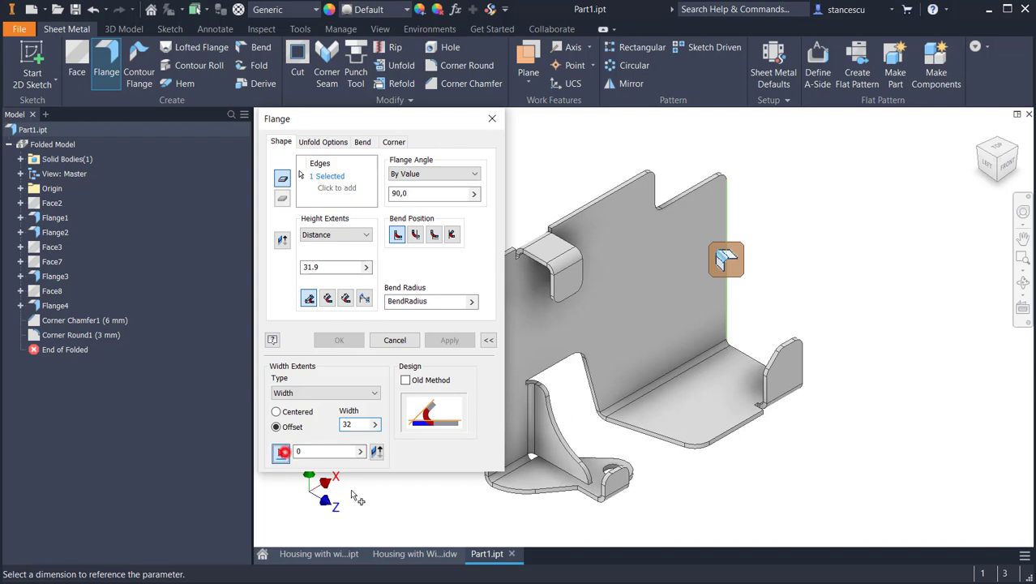
{"action": "left_click", "coordinate": [731, 346]}
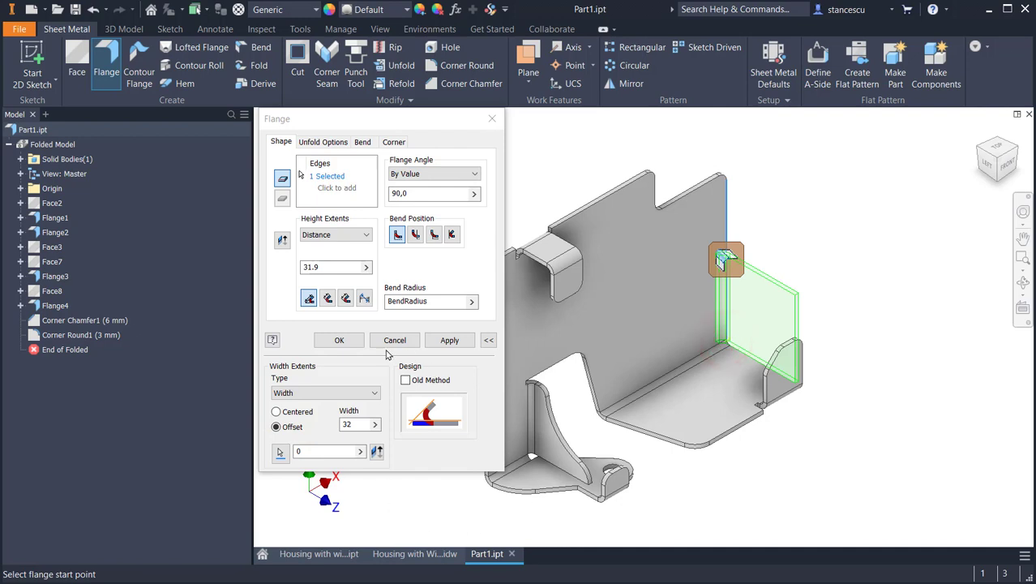
{"action": "left_click", "coordinate": [339, 341]}
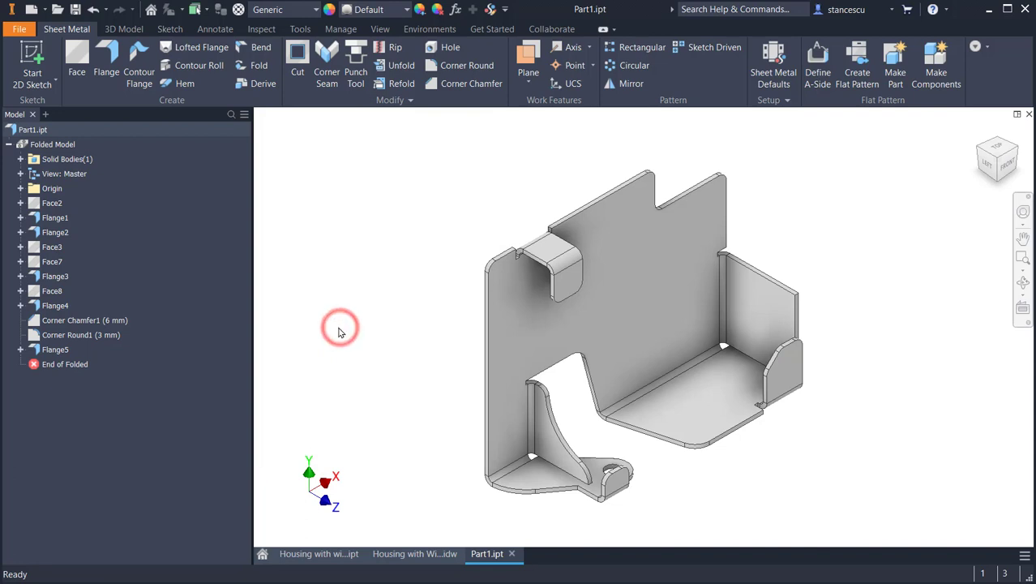
{"action": "key", "text": "ctrl+s"}
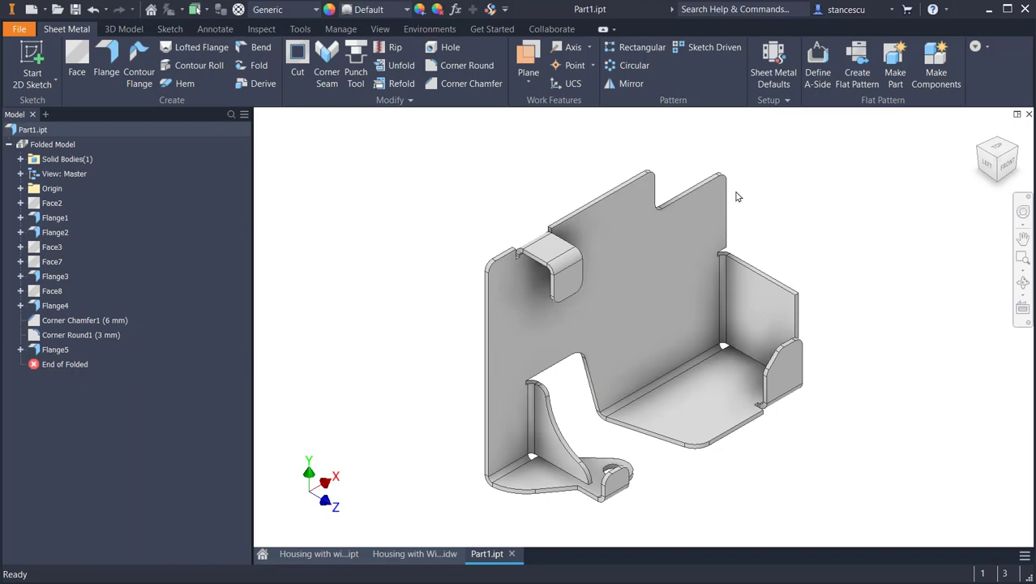
- Check the folded top in the Housing with Wings.idw drawing and start a sketch on the new side wall's inner face in Part1.ipt
{"action": "left_click", "coordinate": [411, 553]}
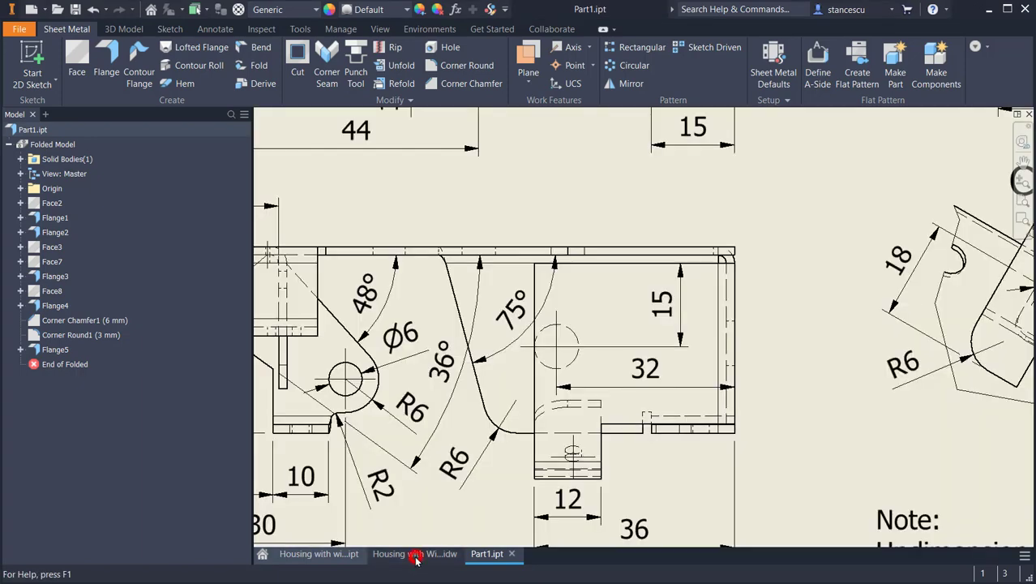
{"action": "scroll", "coordinate": [795, 325], "scroll_direction": "down", "scroll_amount": 3}
{"action": "mouse_move", "coordinate": [790, 325]}
{"action": "middle_mouse_down"}
{"action": "mouse_move", "coordinate": [477, 428]}
{"action": "mouse_move", "coordinate": [234, 436]}
{"action": "middle_mouse_up"}
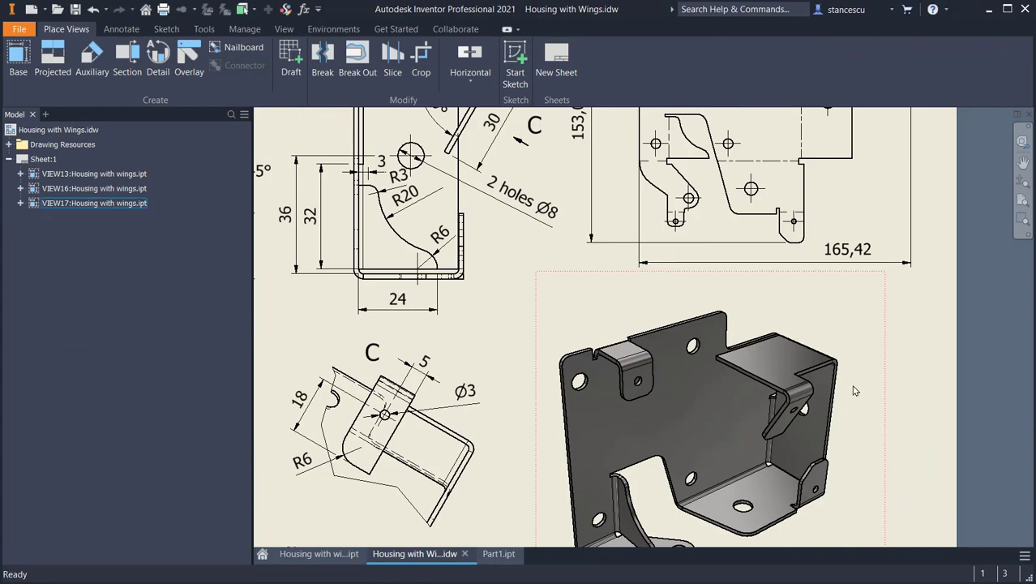
{"action": "mouse_move", "coordinate": [580, 333]}
{"action": "middle_mouse_down"}
{"action": "mouse_move", "coordinate": [941, 387]}
{"action": "mouse_move", "coordinate": [563, 371]}
{"action": "mouse_move", "coordinate": [602, 428]}
{"action": "mouse_move", "coordinate": [584, 440]}
{"action": "middle_mouse_up"}
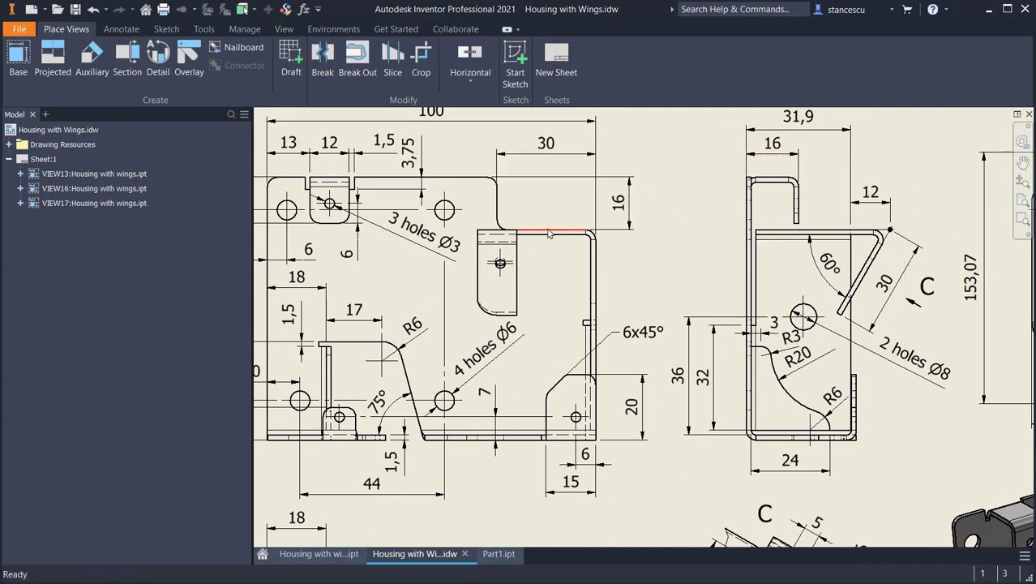
{"action": "left_click", "coordinate": [511, 553]}
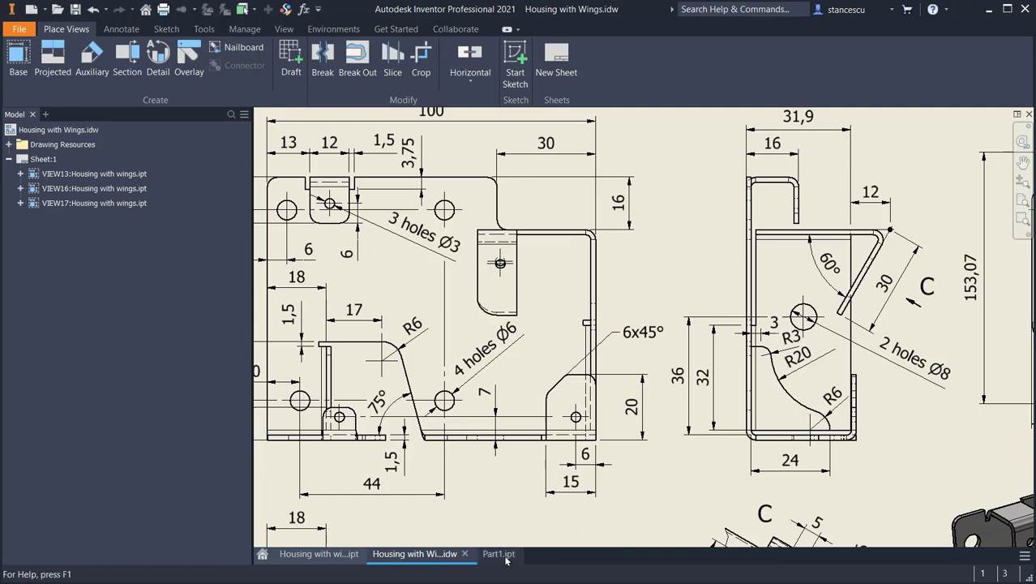
{"action": "left_click", "coordinate": [767, 304]}
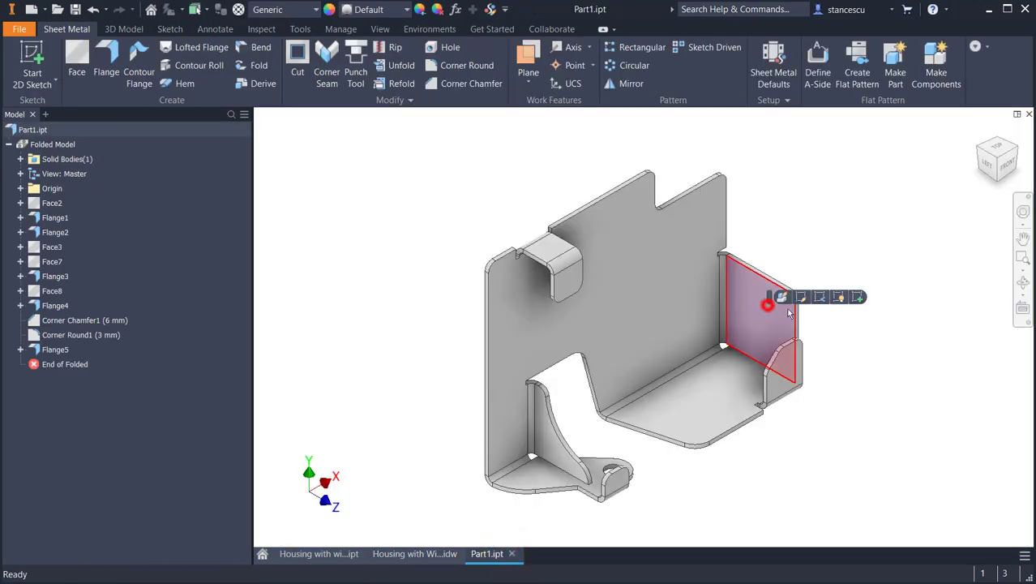
{"action": "left_click", "coordinate": [859, 296]}
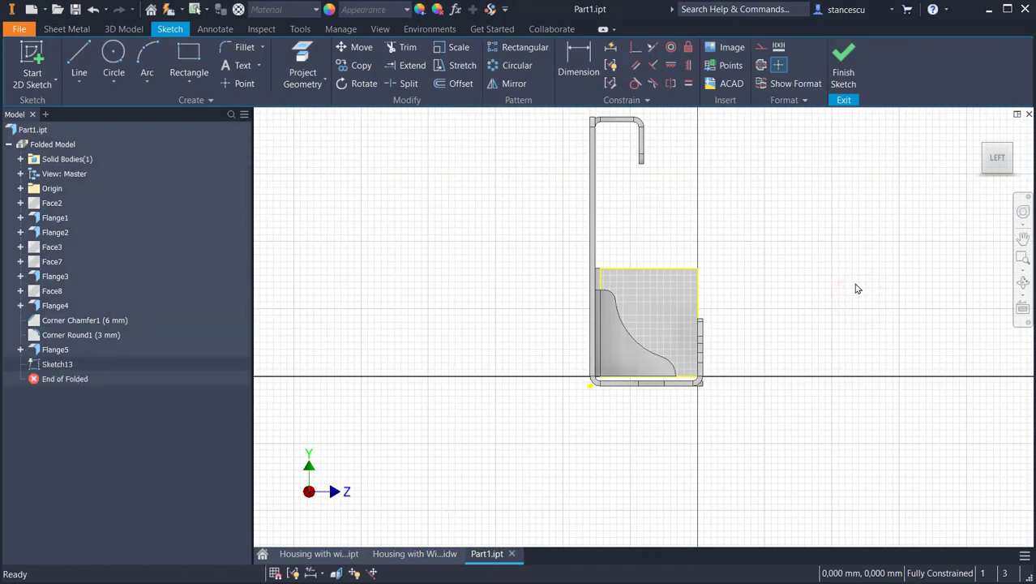
{"action": "key", "text": "F5"}
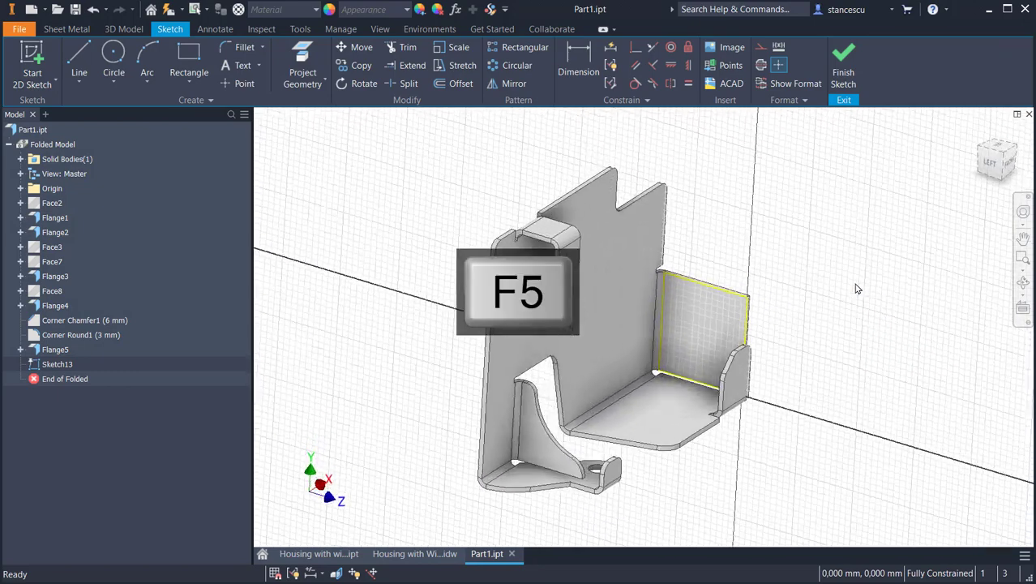
{"action": "scroll", "coordinate": [753, 243], "scroll_direction": "up", "scroll_amount": 3}
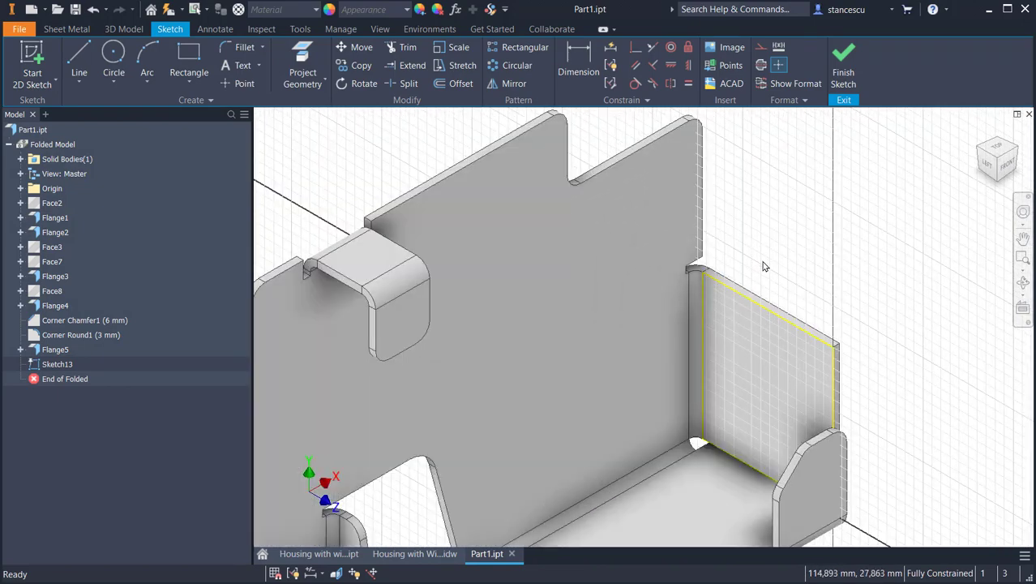
{"action": "middle_click_drag", "start_coordinate": [768, 268], "coordinate": [761, 370]}
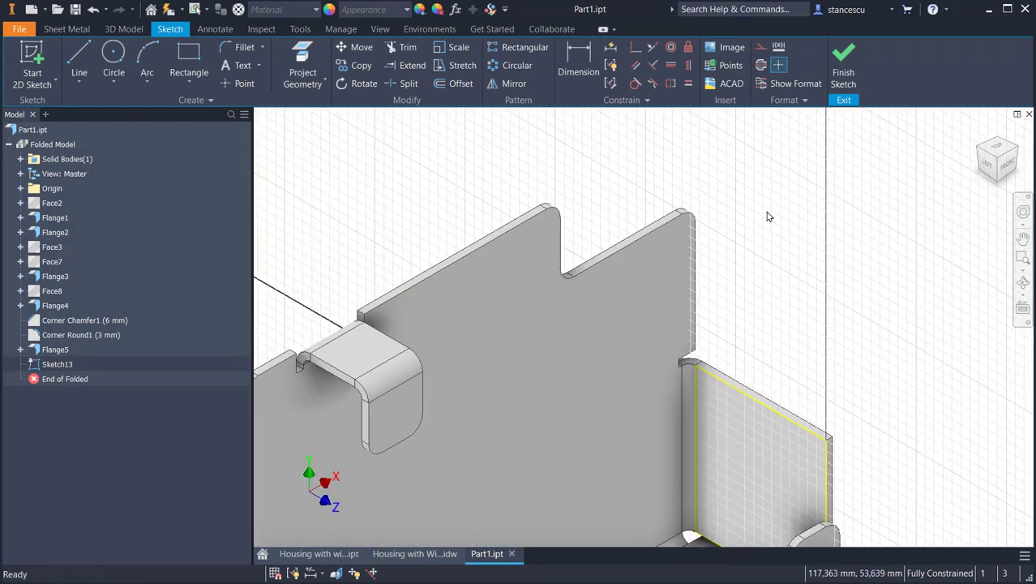
- Sketch a rectangle upward from the side wall's upper outer corner and make its inner side coincident with the wall's bend-side corner
{"action": "left_click", "coordinate": [190, 57]}
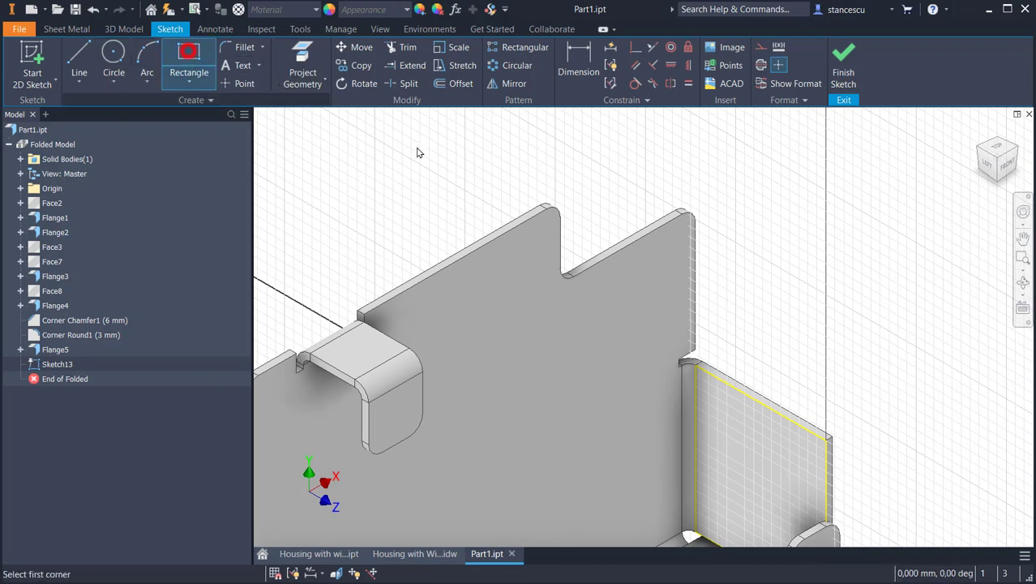
{"action": "left_click", "coordinate": [825, 441]}
{"action": "left_click", "coordinate": [726, 292]}
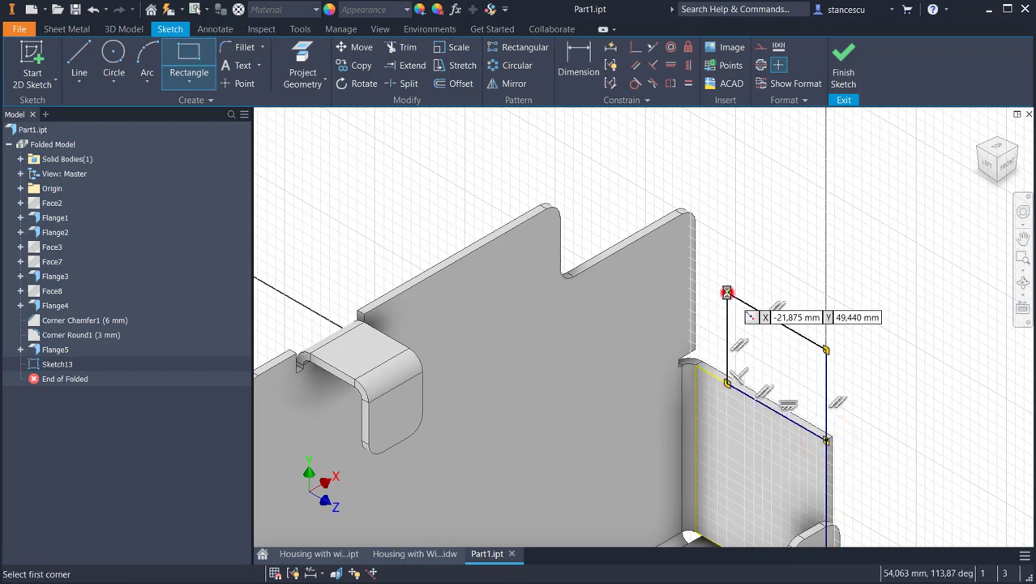
{"action": "left_click", "coordinate": [636, 49]}
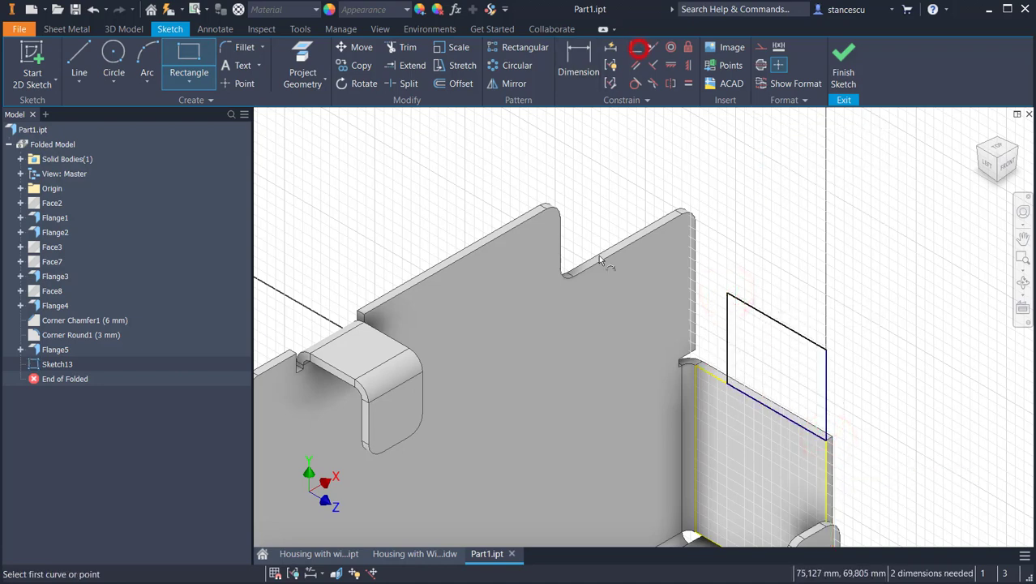
{"action": "left_click", "coordinate": [728, 317]}
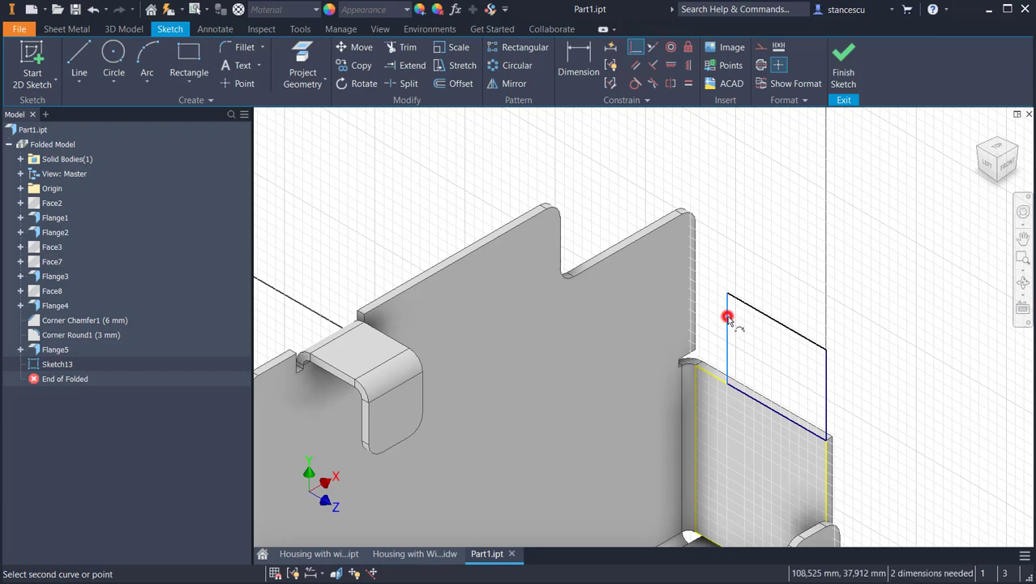
{"action": "left_click", "coordinate": [693, 365]}
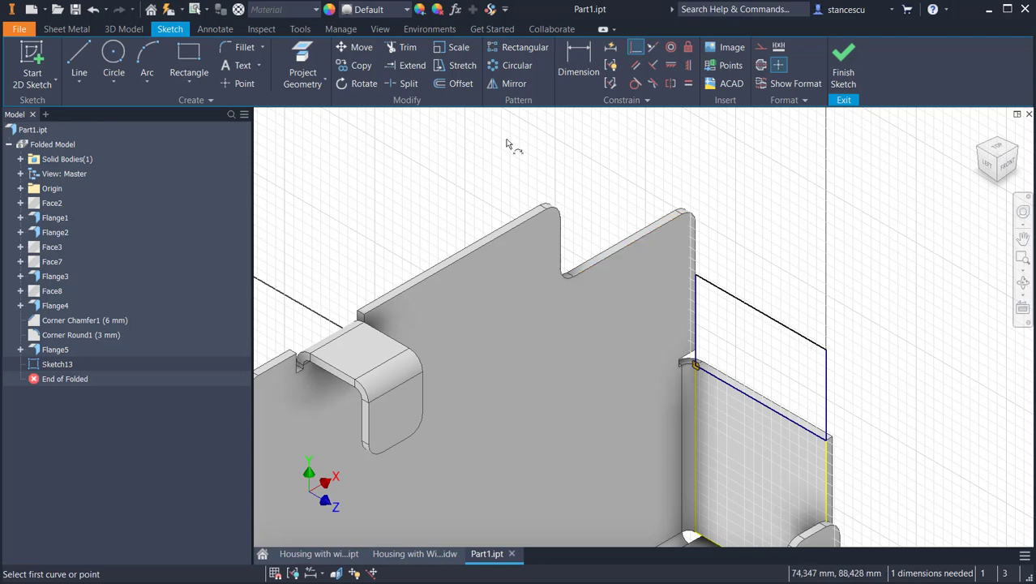
- Project the back plate's upper edge beside the notch and make the rectangle's top line coincident with it
{"action": "left_click", "coordinate": [319, 55]}
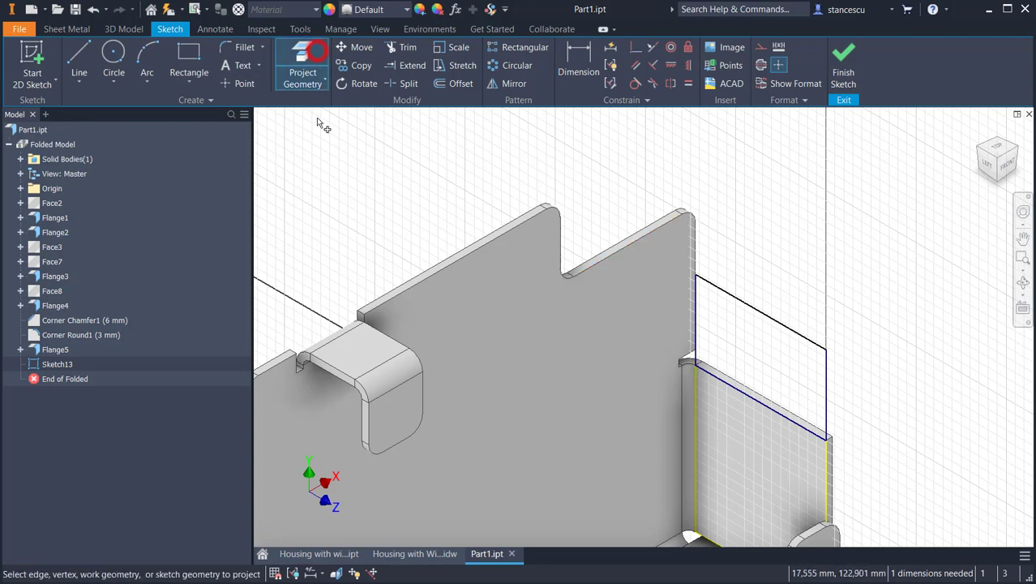
{"action": "left_click", "coordinate": [632, 243]}
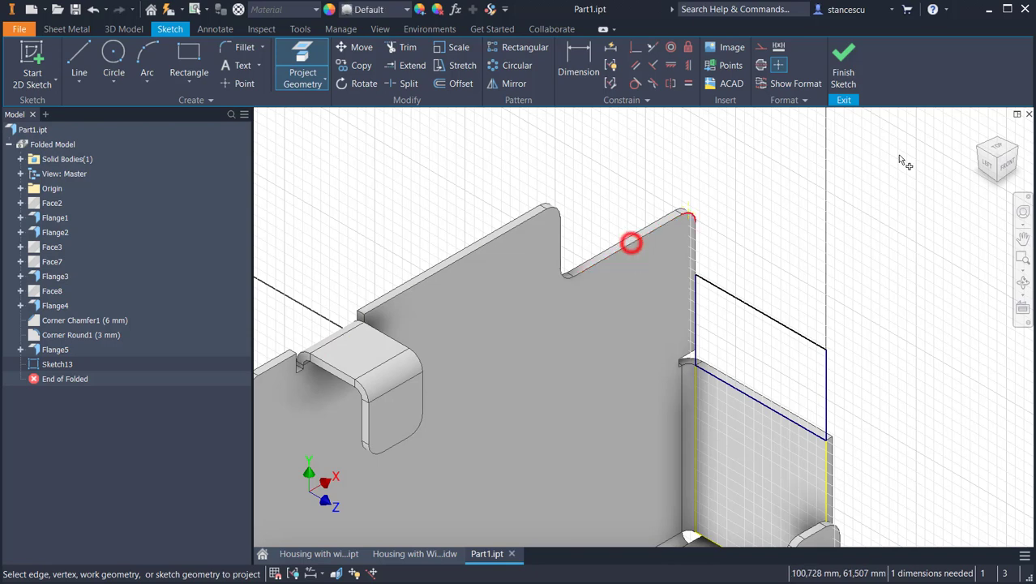
{"action": "left_click", "coordinate": [631, 47]}
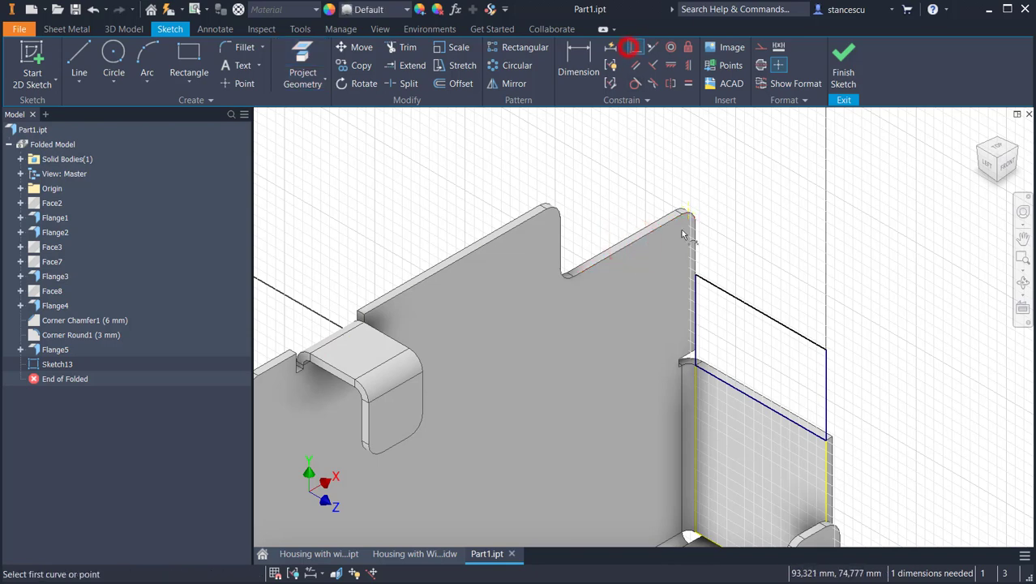
{"action": "left_click", "coordinate": [724, 290]}
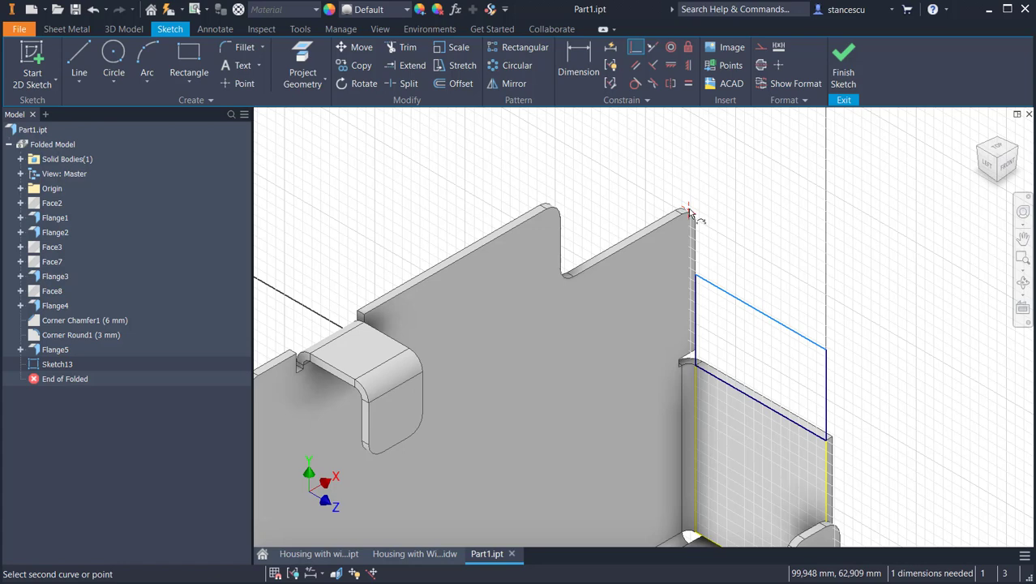
{"action": "left_click", "coordinate": [688, 211]}
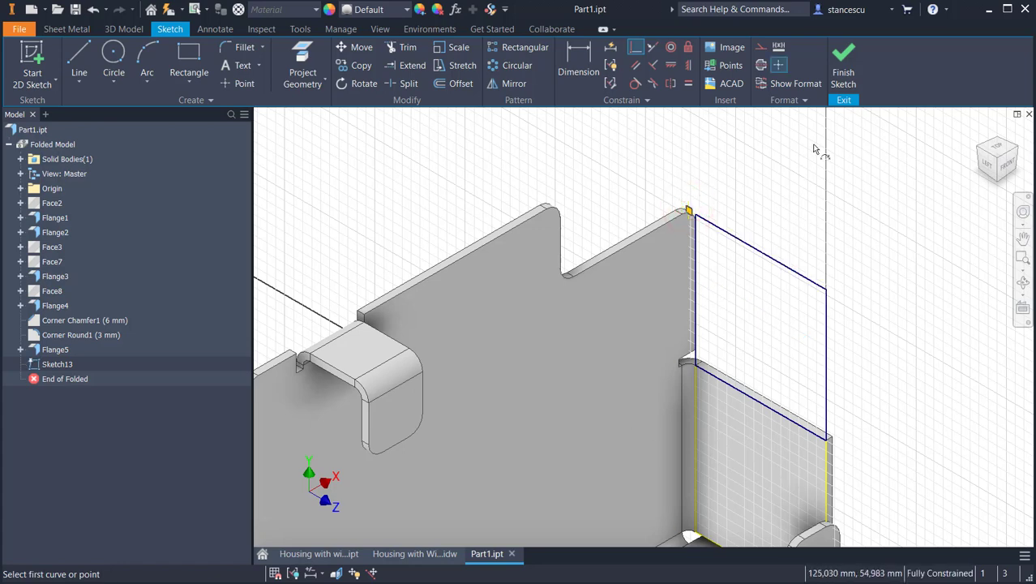
- Finish the sketch and create a sheet metal Face from the rectangle to extend the side wall upward
{"action": "left_click", "coordinate": [842, 57]}
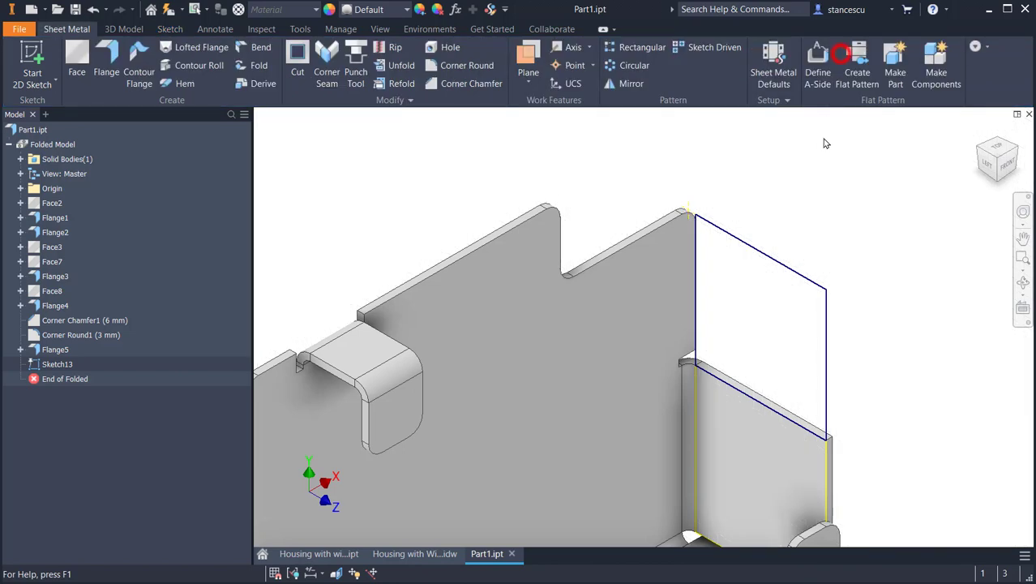
{"action": "left_click", "coordinate": [78, 61]}
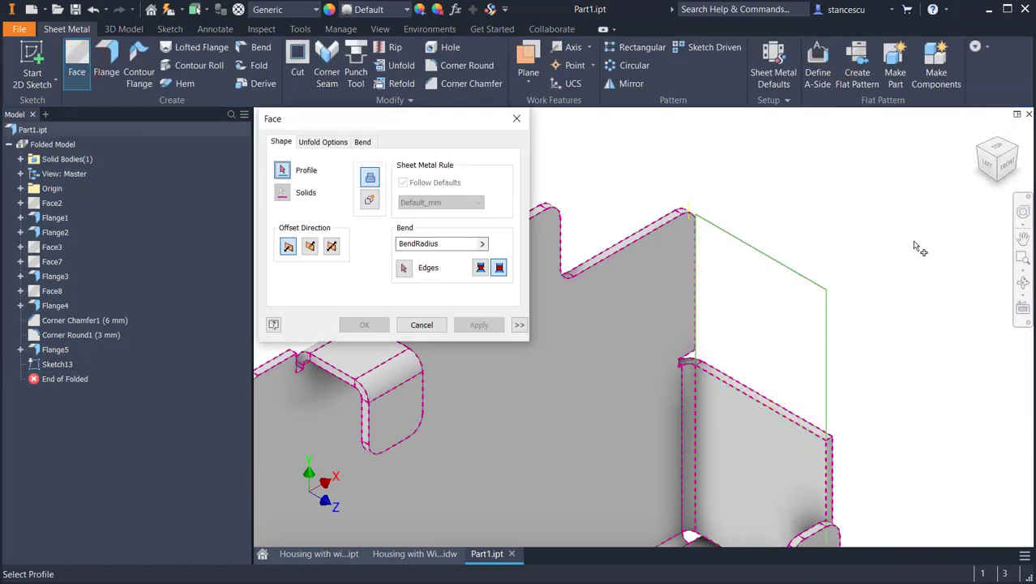
{"action": "left_click", "coordinate": [776, 332]}
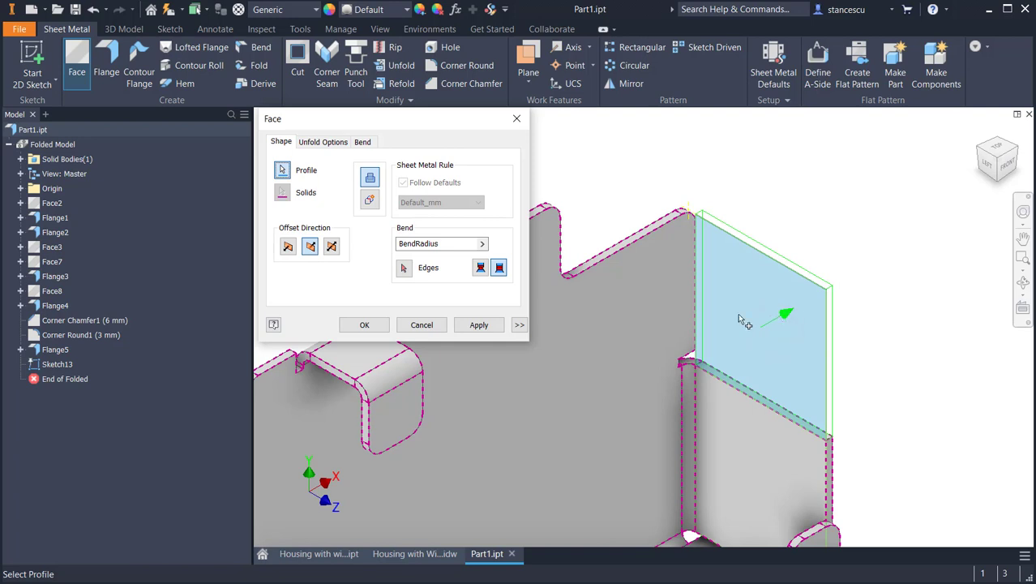
{"action": "left_click", "coordinate": [363, 323]}
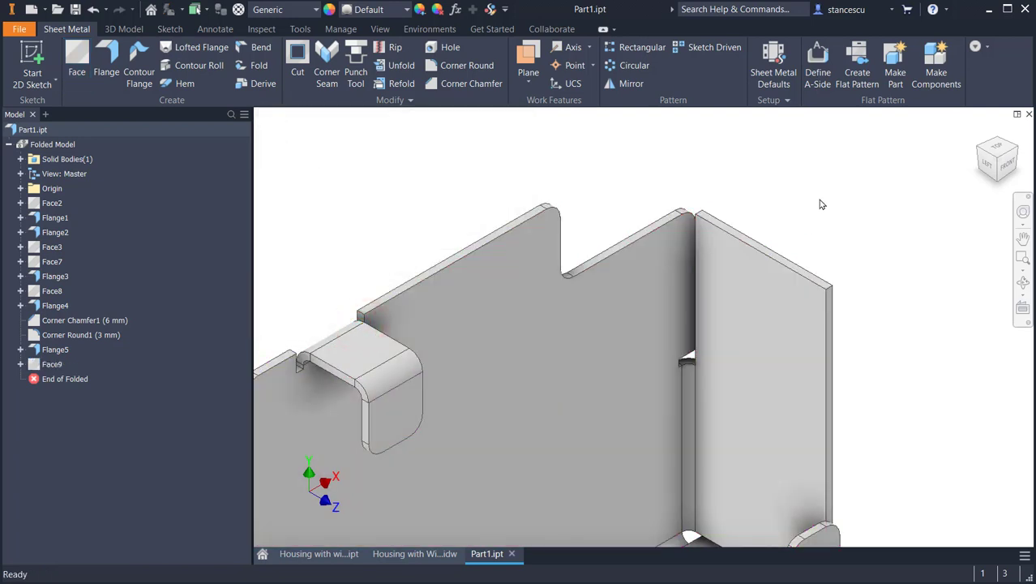
- Check the folded top's length in the front, C and bottom views of the Housing with Wings.idw drawing
{"action": "left_click", "coordinate": [408, 557]}
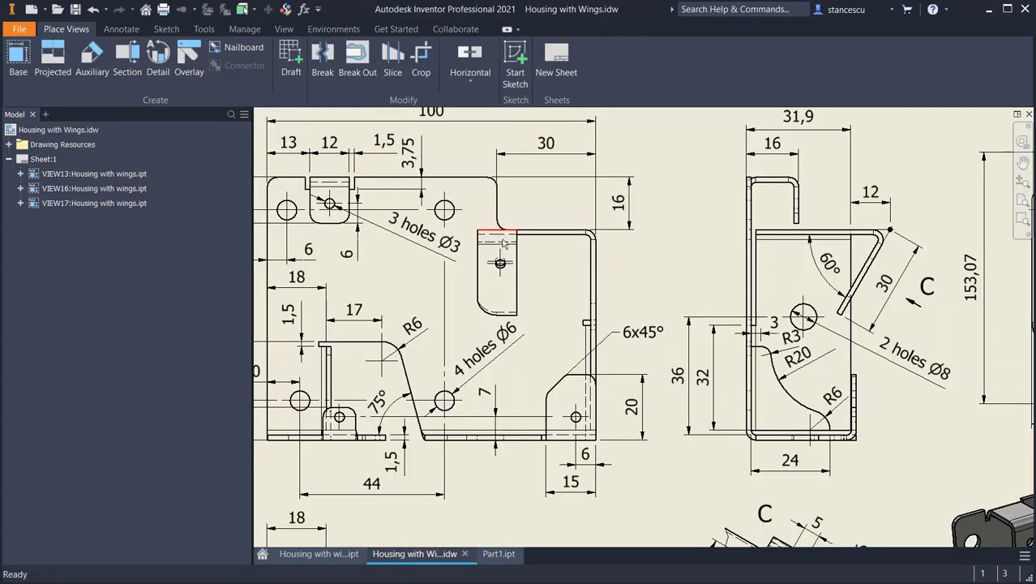
{"action": "mouse_move", "coordinate": [685, 377]}
{"action": "middle_mouse_down"}
{"action": "mouse_move", "coordinate": [621, 284]}
{"action": "mouse_move", "coordinate": [470, 150]}
{"action": "middle_mouse_up"}
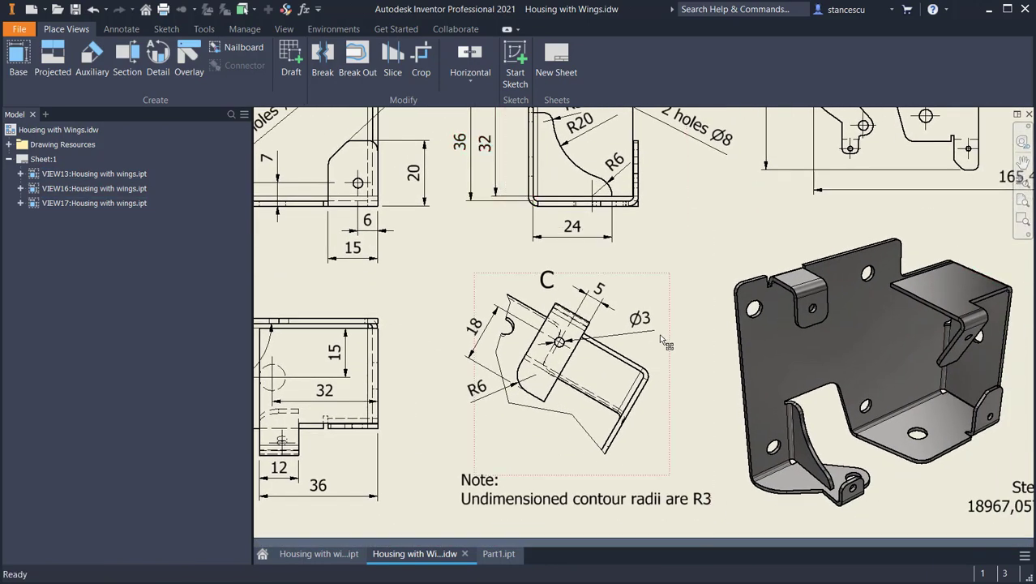
{"action": "middle_click_drag", "start_coordinate": [399, 433], "coordinate": [586, 389]}
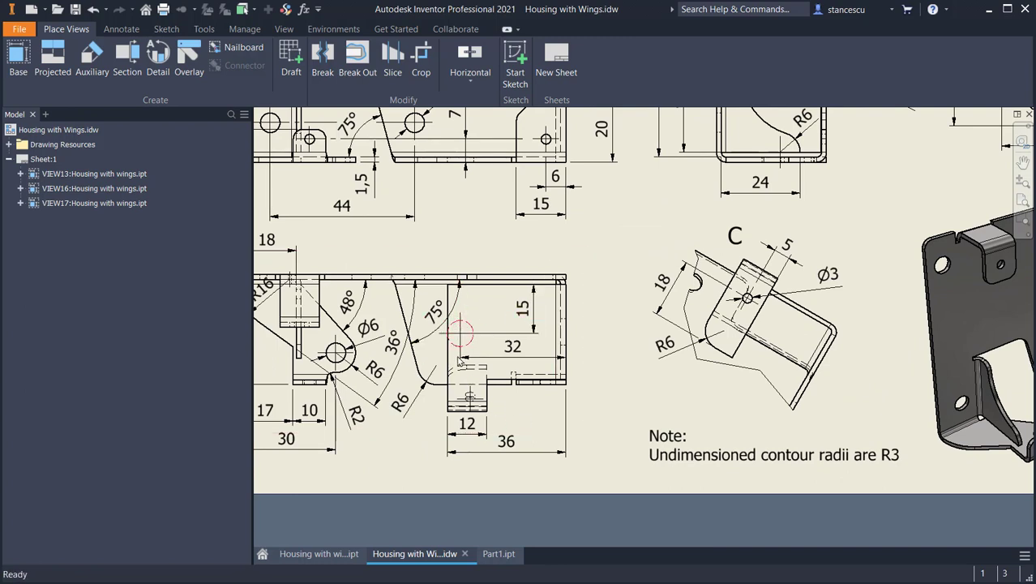
- Return to Part1.ipt and add a 36 mm flange at 90° along the extended side wall's top edge to form the folded top
{"action": "left_click", "coordinate": [501, 557]}
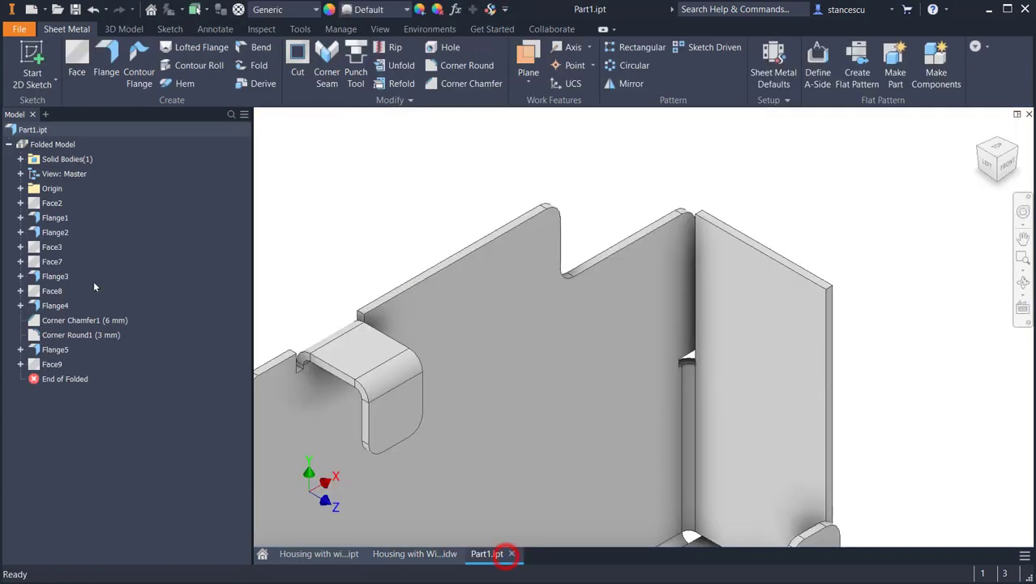
{"action": "left_click", "coordinate": [106, 61]}
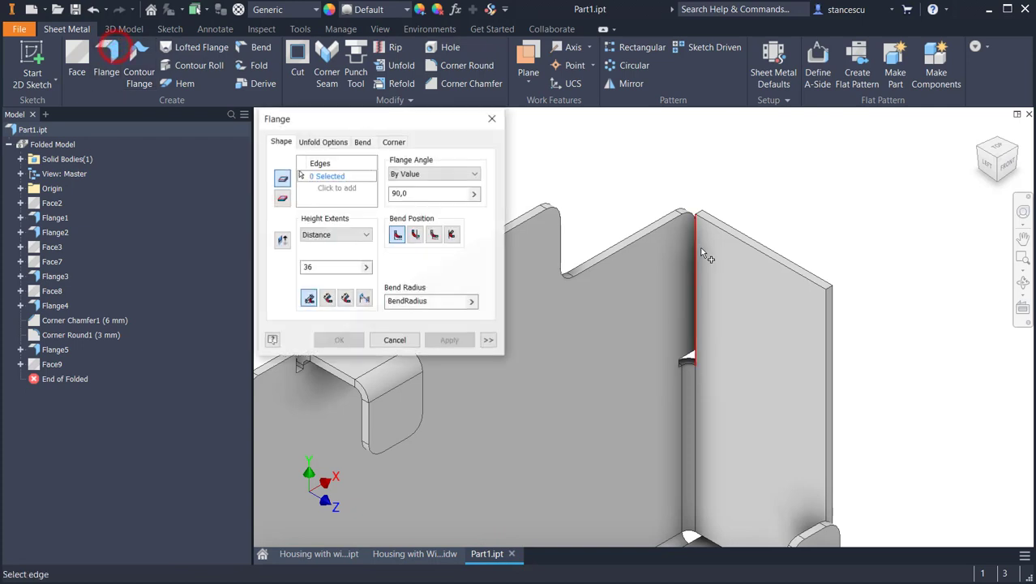
{"action": "left_click", "coordinate": [759, 249]}
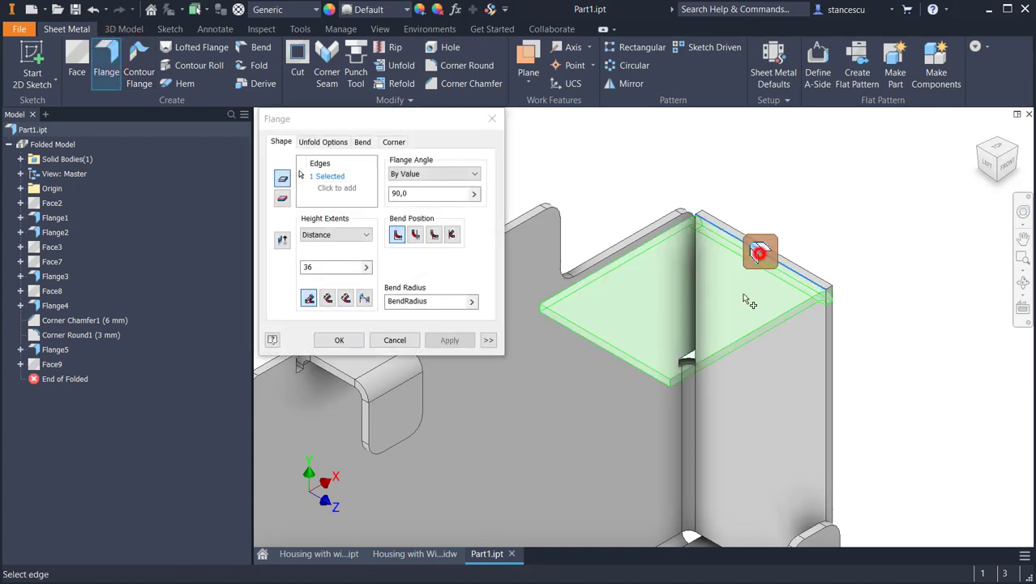
{"action": "double_click", "coordinate": [355, 267]}
{"action": "type", "text": "36"}
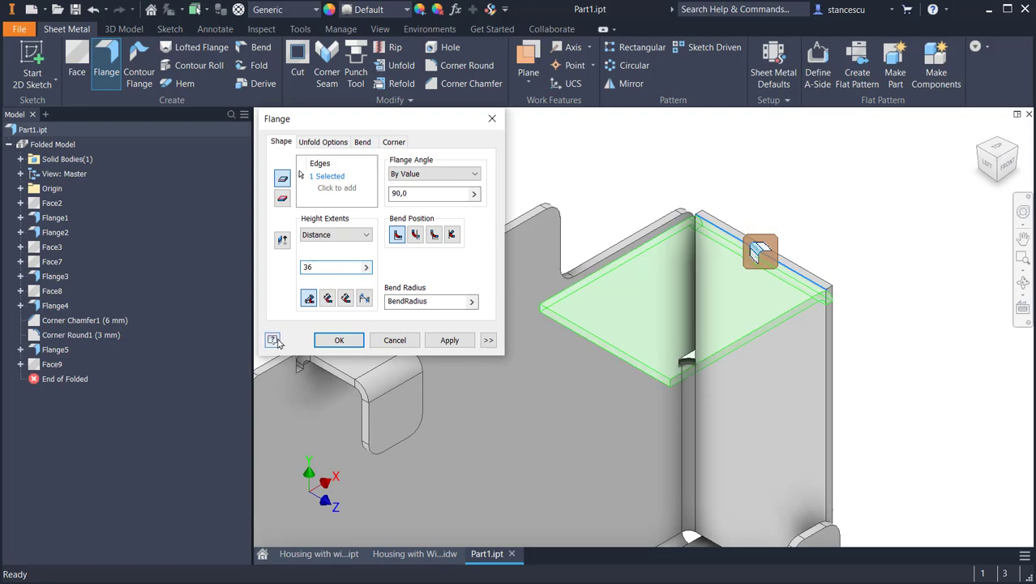
{"action": "left_click", "coordinate": [339, 340]}
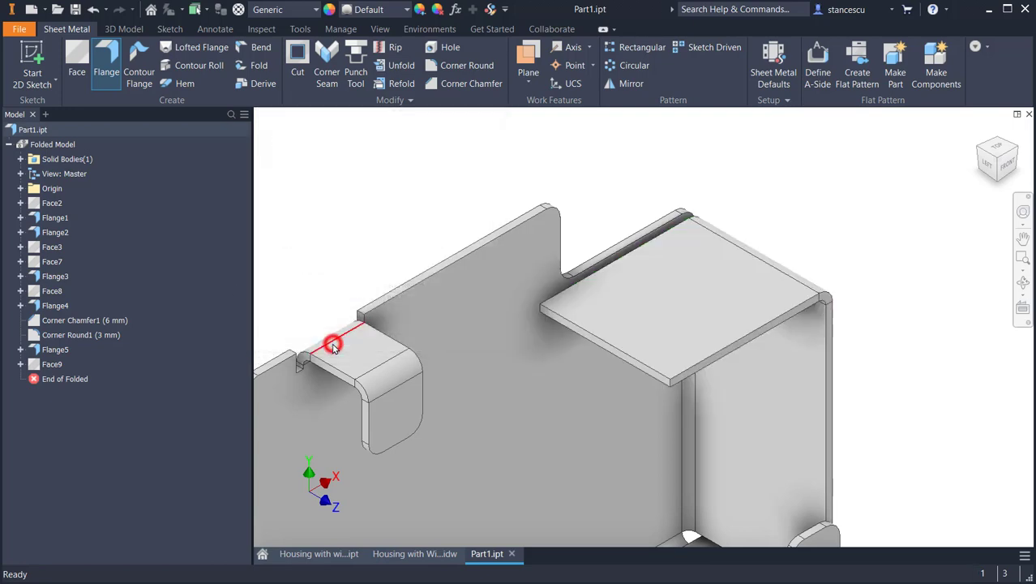
- Examine the angled tab's shape, position and dimensions in the isometric, bottom, side and C views of the Housing with Wings.idw drawing
{"action": "left_click", "coordinate": [397, 554]}
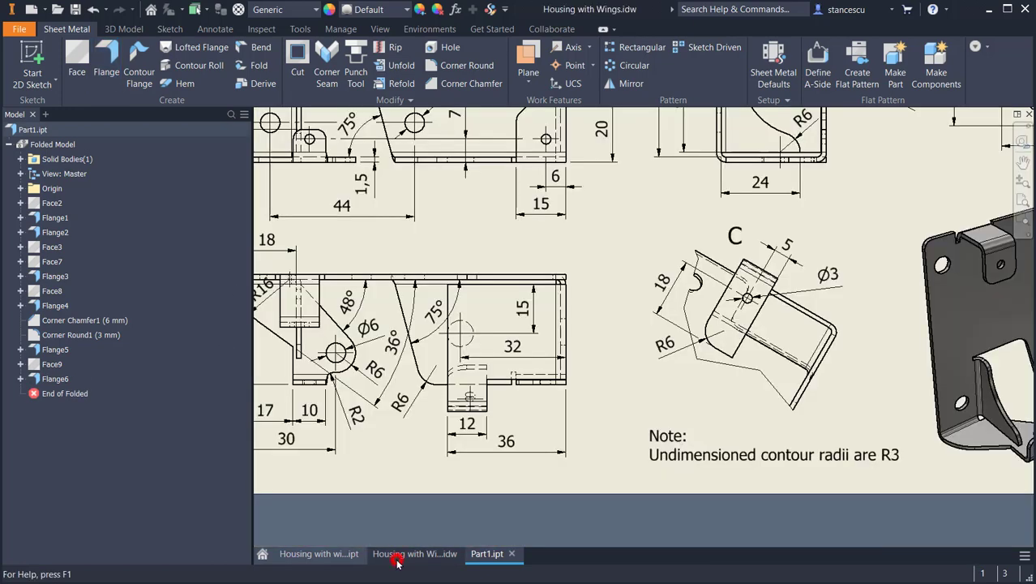
{"action": "middle_click_drag", "start_coordinate": [827, 362], "coordinate": [439, 413]}
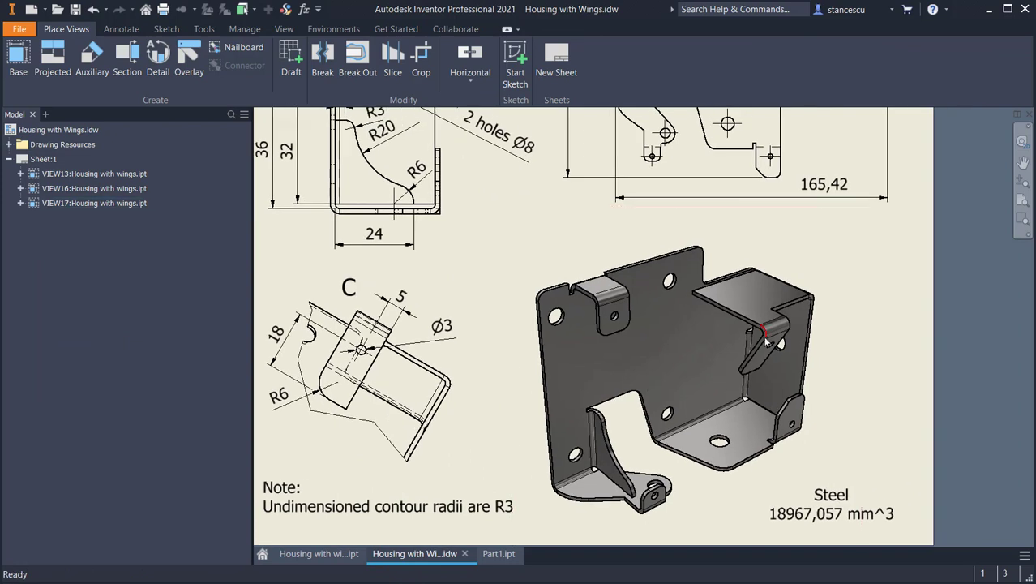
{"action": "scroll", "coordinate": [763, 331], "scroll_direction": "up", "scroll_amount": 3}
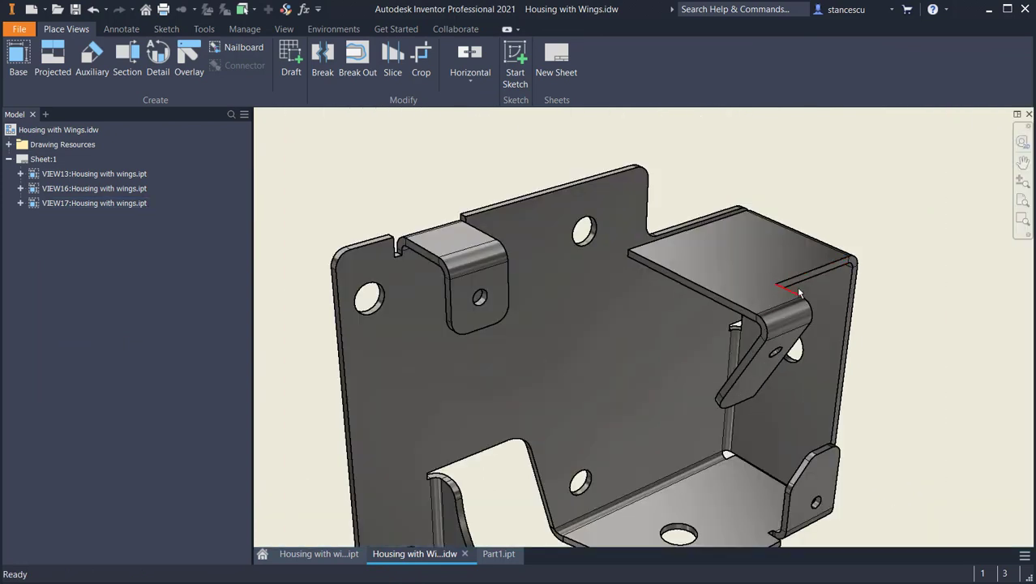
{"action": "left_click", "coordinate": [754, 305]}
{"action": "scroll", "coordinate": [487, 344], "scroll_direction": "down", "scroll_amount": 3}
{"action": "mouse_move", "coordinate": [367, 343]}
{"action": "middle_mouse_down"}
{"action": "mouse_move", "coordinate": [701, 395]}
{"action": "mouse_move", "coordinate": [775, 420]}
{"action": "middle_mouse_up"}
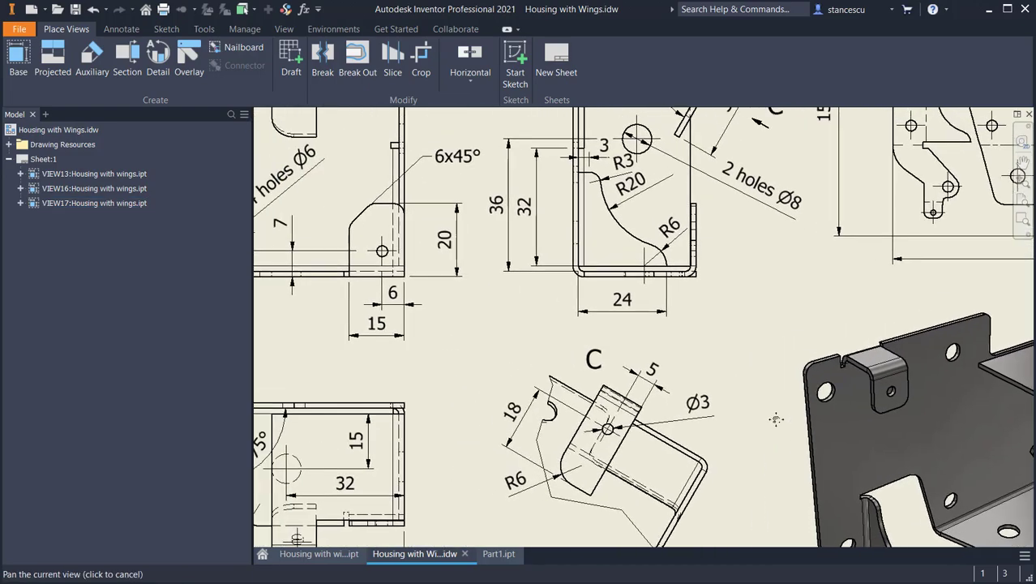
{"action": "middle_click_drag", "start_coordinate": [518, 393], "coordinate": [930, 330]}
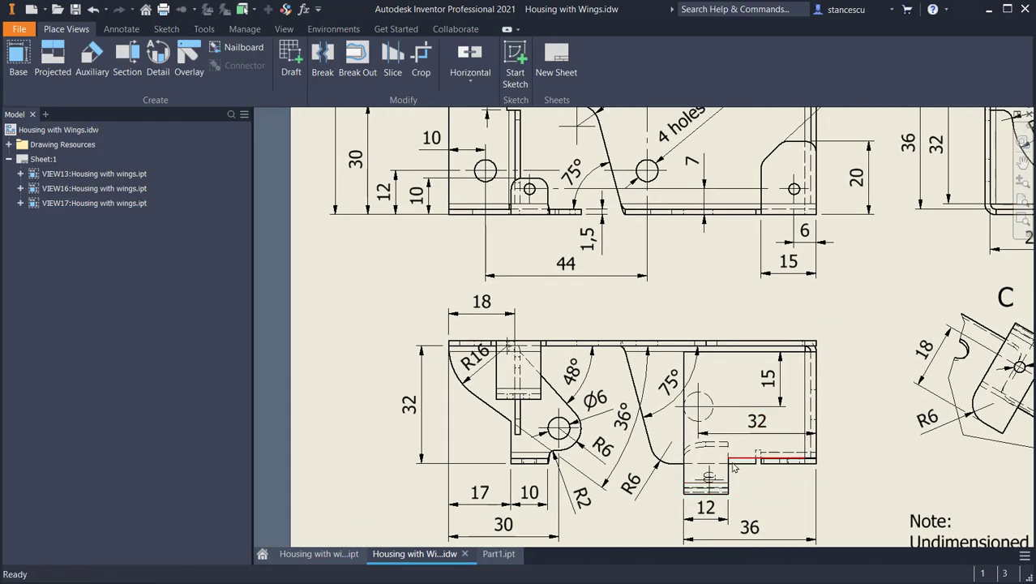
{"action": "mouse_move", "coordinate": [852, 308]}
{"action": "middle_mouse_down"}
{"action": "mouse_move", "coordinate": [811, 519]}
{"action": "mouse_move", "coordinate": [767, 538]}
{"action": "mouse_move", "coordinate": [703, 486]}
{"action": "mouse_move", "coordinate": [822, 455]}
{"action": "mouse_move", "coordinate": [812, 578]}
{"action": "middle_mouse_up"}
{"action": "middle_click_drag", "start_coordinate": [744, 577], "coordinate": [585, 579]}
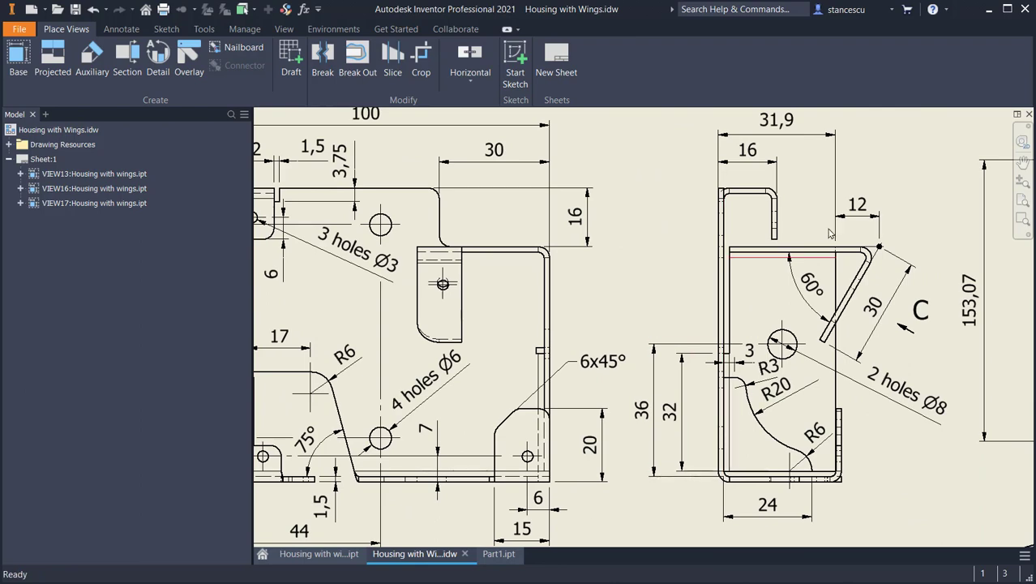
{"action": "left_click", "coordinate": [885, 215]}
{"action": "scroll", "coordinate": [762, 369], "scroll_direction": "down", "scroll_amount": 2}
{"action": "middle_click_drag", "start_coordinate": [736, 400], "coordinate": [736, 198]}
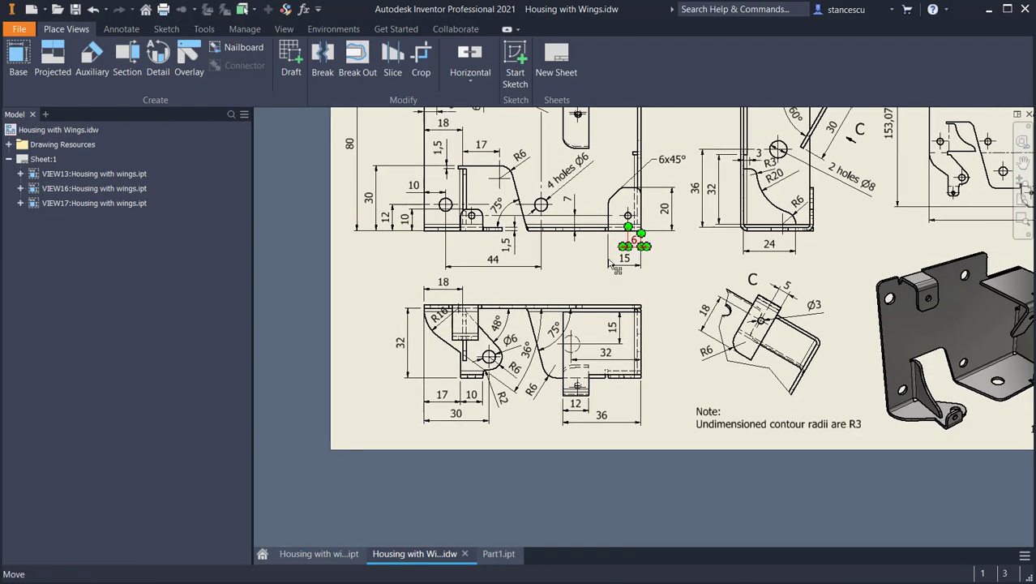
{"action": "mouse_move", "coordinate": [671, 257]}
{"action": "middle_mouse_down"}
{"action": "mouse_move", "coordinate": [673, 373]}
{"action": "mouse_move", "coordinate": [715, 389]}
{"action": "mouse_move", "coordinate": [715, 316]}
{"action": "middle_mouse_up"}
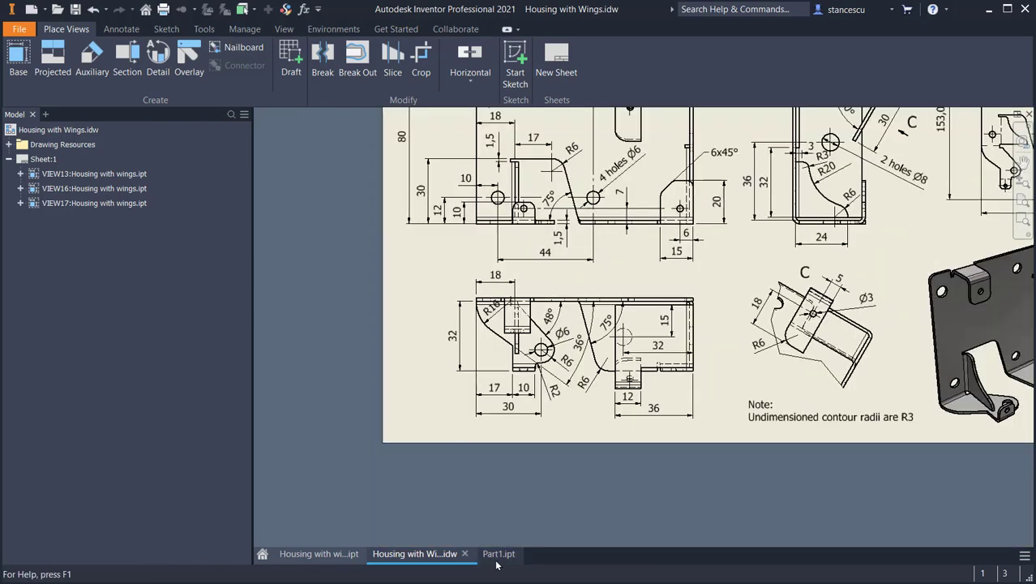
- Return to Part1.ipt and sketch a 12 x 12 mm rectangle on the folded top's face, extending outward from its free front corner
{"action": "left_click", "coordinate": [499, 553]}
{"action": "left_click", "coordinate": [690, 334]}
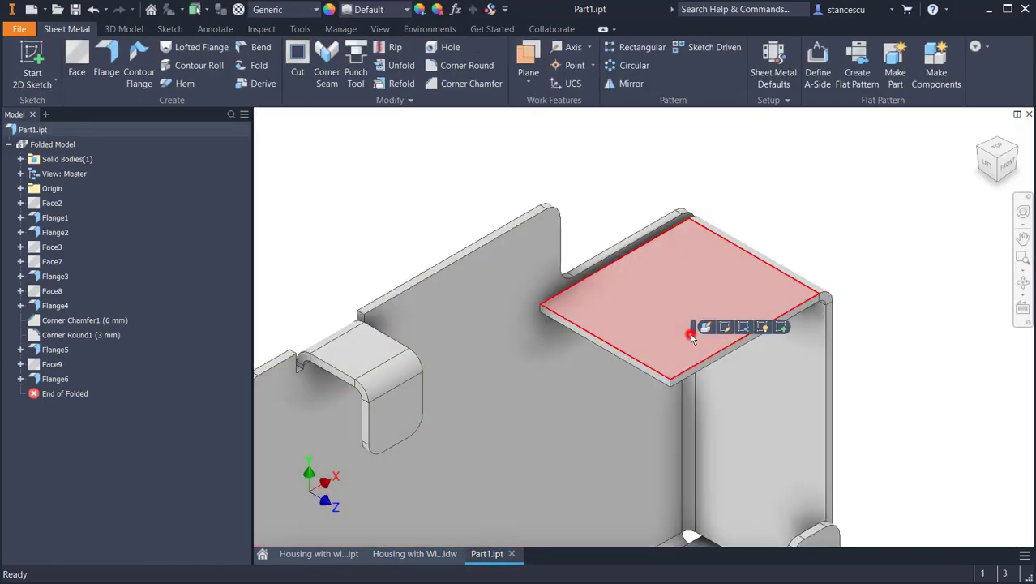
{"action": "left_click", "coordinate": [781, 326]}
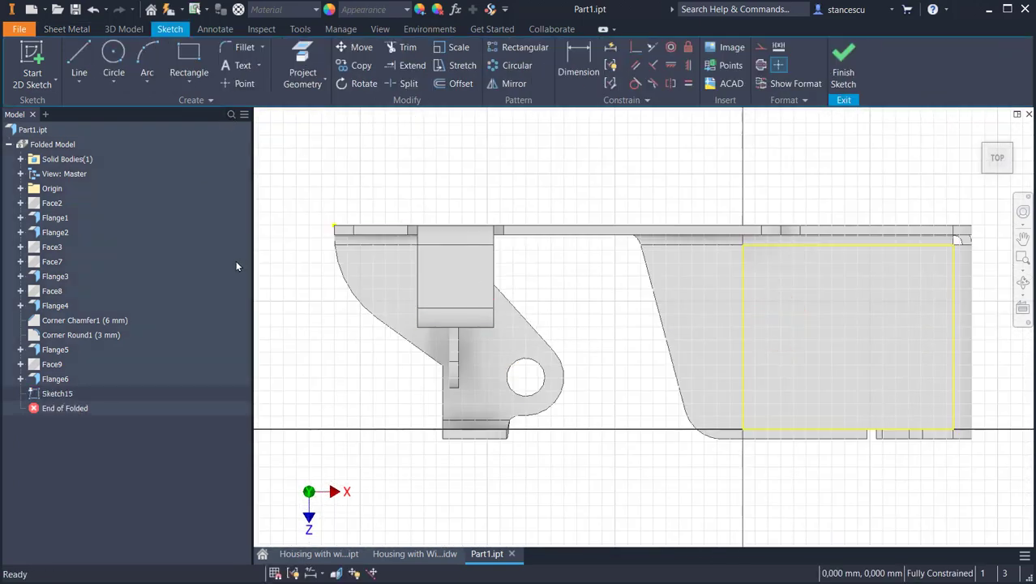
{"action": "key", "text": "F5"}
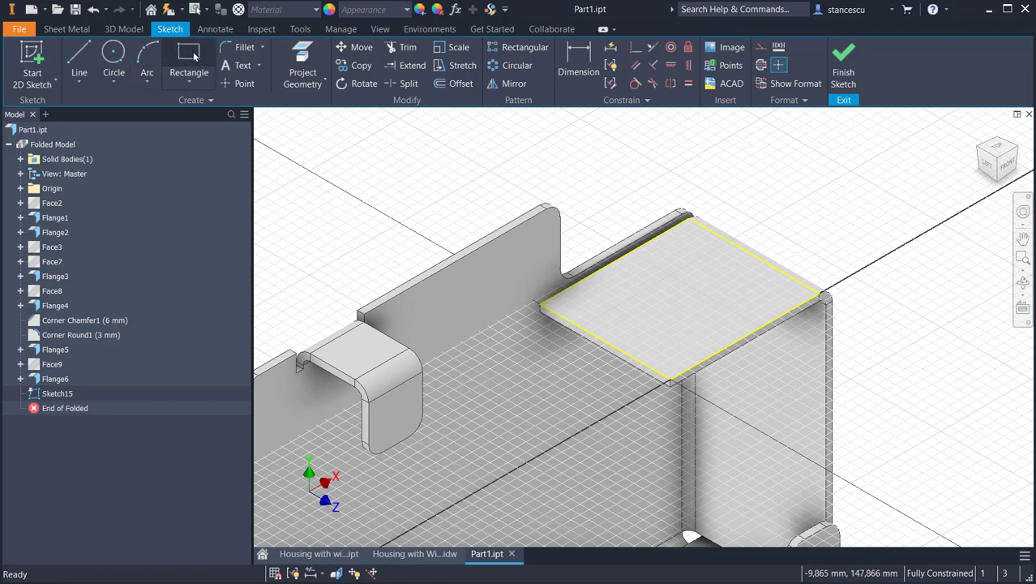
{"action": "left_click", "coordinate": [190, 59]}
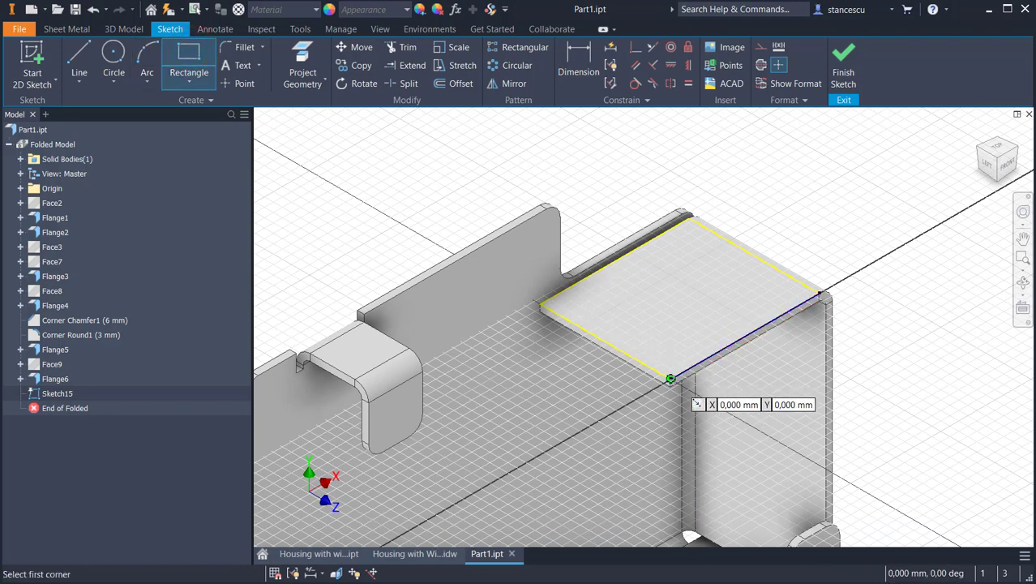
{"action": "left_click", "coordinate": [671, 378]}
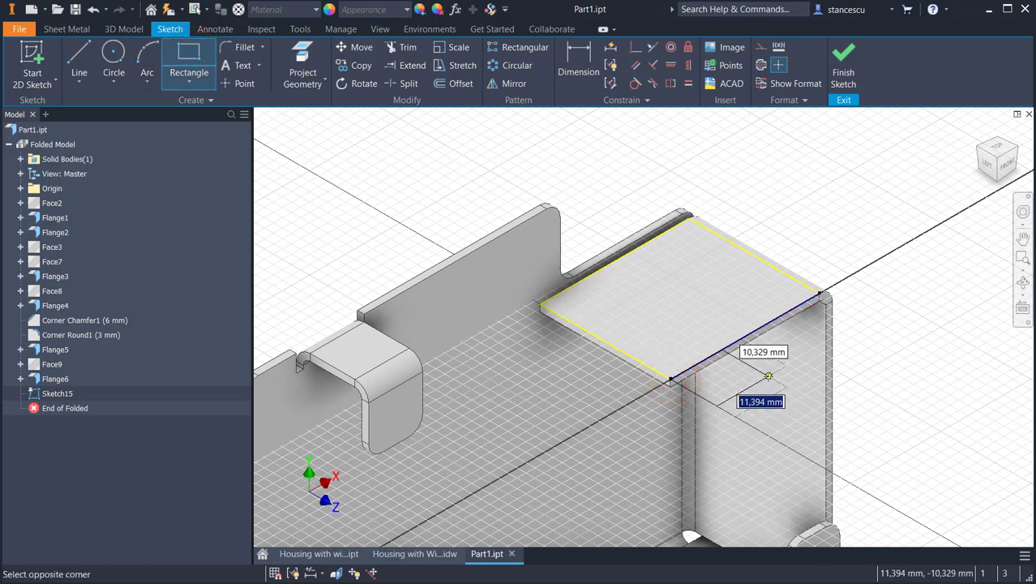
{"action": "type", "text": "12"}
{"action": "key", "text": "Tab"}
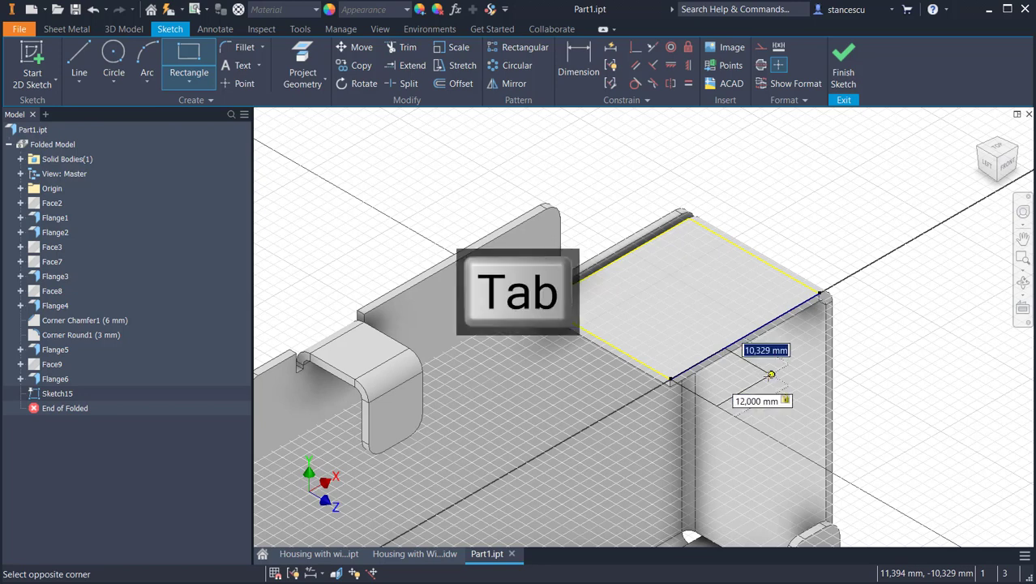
{"action": "type", "text": "12"}
{"action": "key", "text": "Return"}
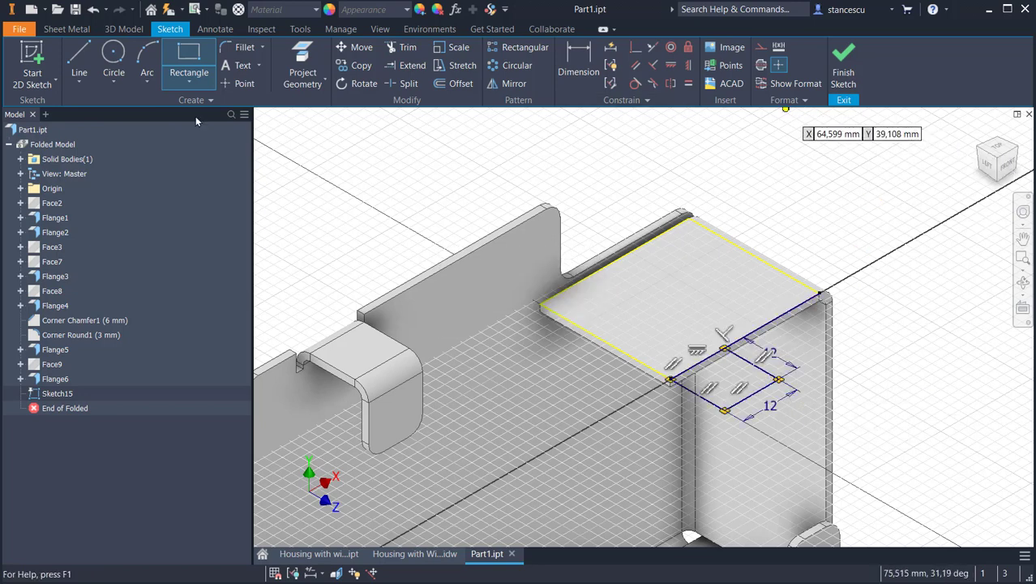
- Finish the sketch and create a sheet metal Face from the square to extend the folded top outward as a tab
{"action": "left_click", "coordinate": [844, 65]}
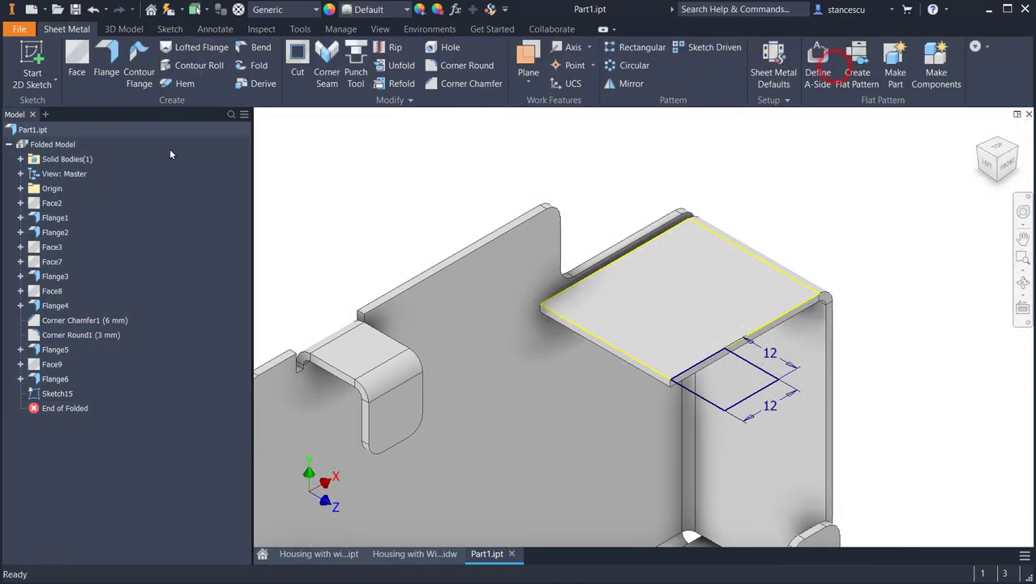
{"action": "left_click", "coordinate": [77, 56]}
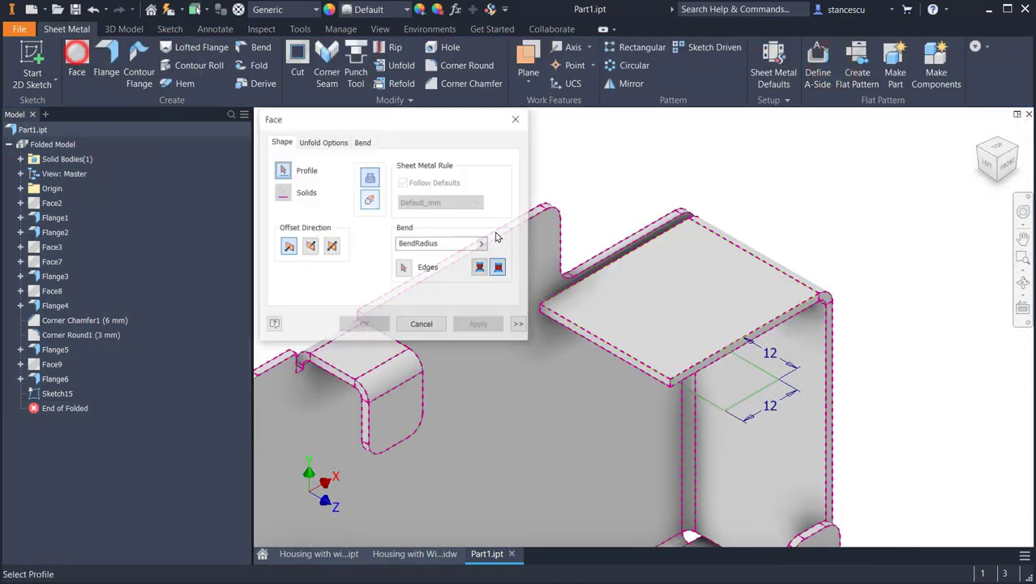
{"action": "left_click", "coordinate": [705, 391]}
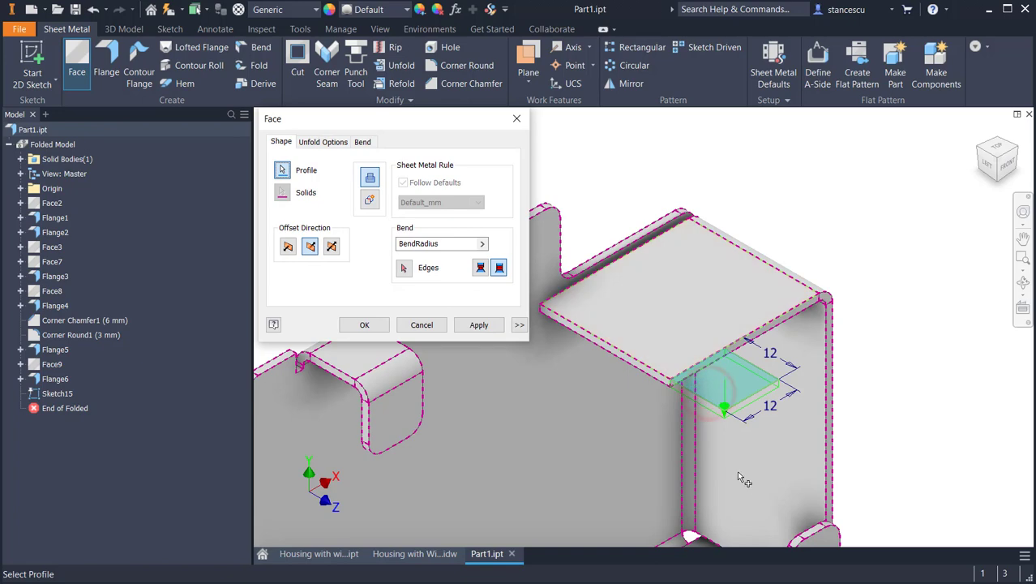
{"action": "left_click", "coordinate": [375, 324]}
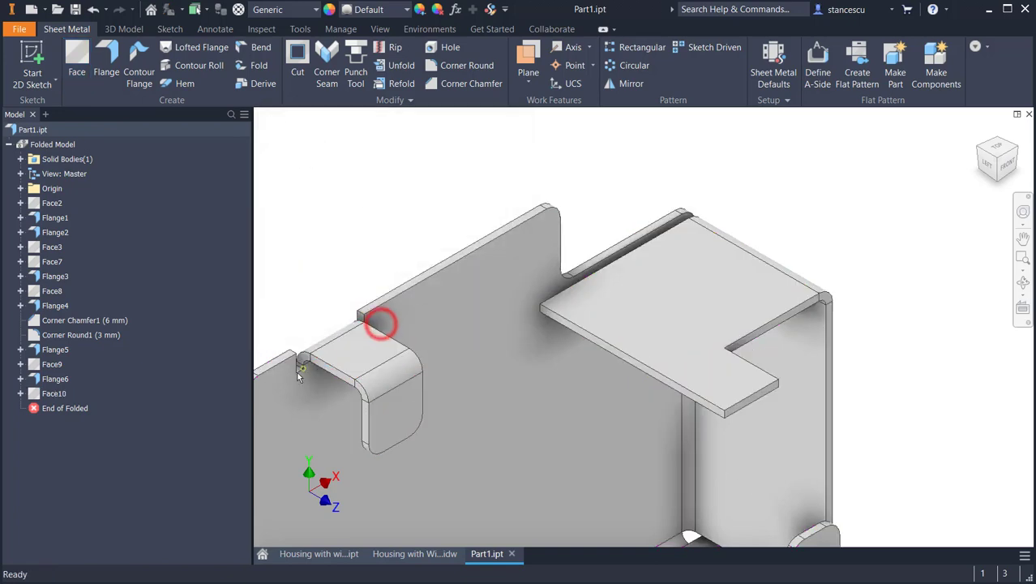
- Examine the angled tab's length and bend angle in the side view of the Housing with Wings.idw drawing
{"action": "left_click", "coordinate": [431, 556]}
{"action": "scroll", "coordinate": [703, 411], "scroll_direction": "down", "scroll_amount": 2}
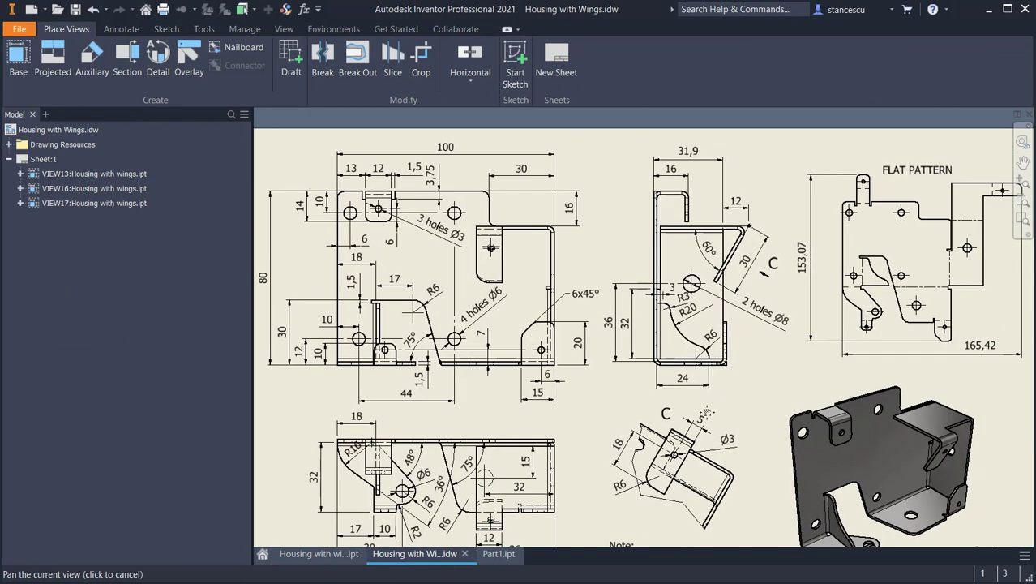
{"action": "left_click", "coordinate": [735, 289]}
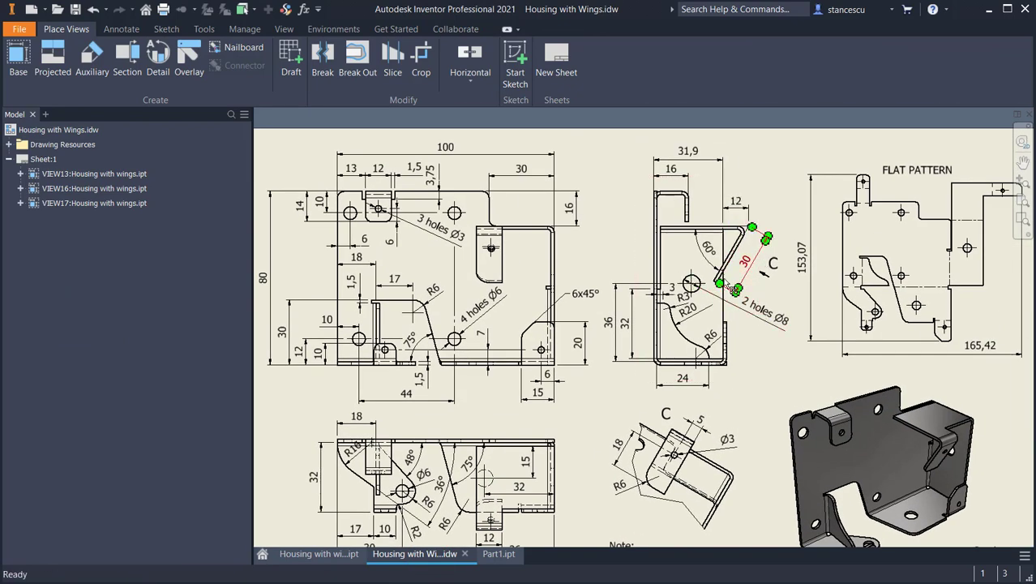
{"action": "scroll", "coordinate": [711, 262], "scroll_direction": "down", "scroll_amount": 3}
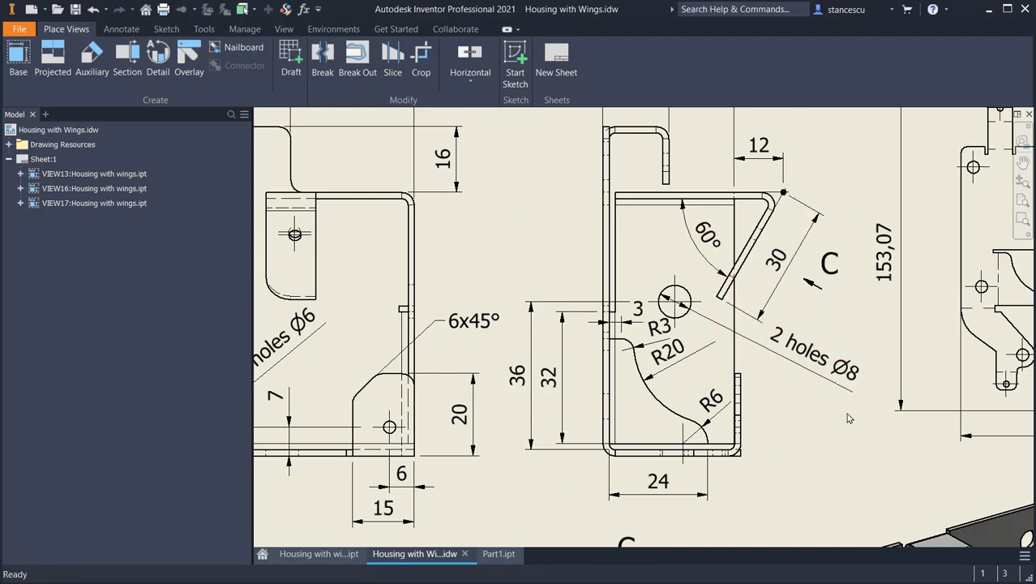
{"action": "scroll", "coordinate": [848, 414], "scroll_direction": "up", "scroll_amount": 3}
{"action": "mouse_move", "coordinate": [847, 411]}
{"action": "middle_mouse_down"}
{"action": "mouse_move", "coordinate": [718, 284]}
{"action": "mouse_move", "coordinate": [731, 356]}
{"action": "mouse_move", "coordinate": [752, 341]}
{"action": "middle_mouse_up"}
{"action": "left_click", "coordinate": [728, 264]}
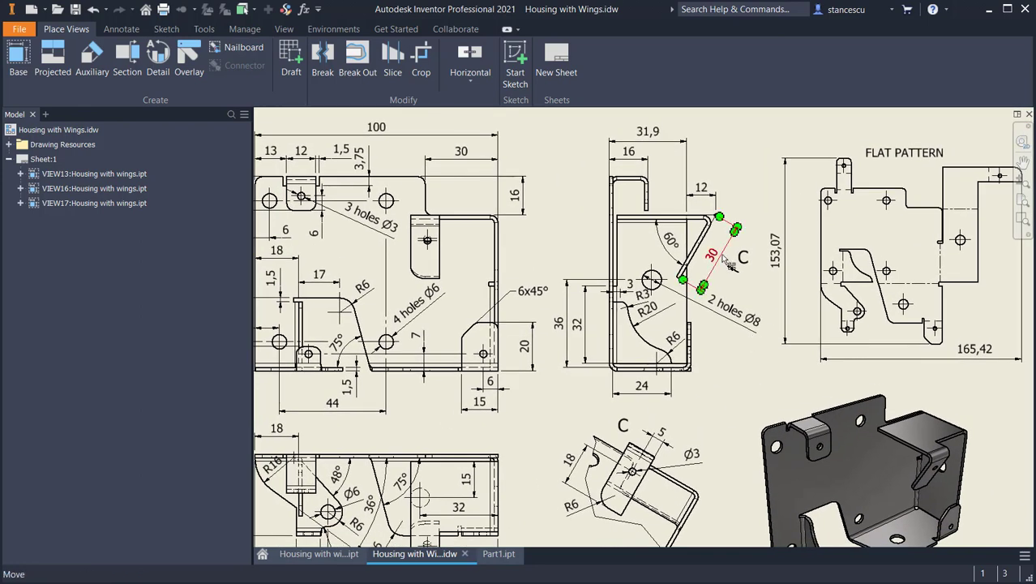
{"action": "left_click", "coordinate": [744, 206]}
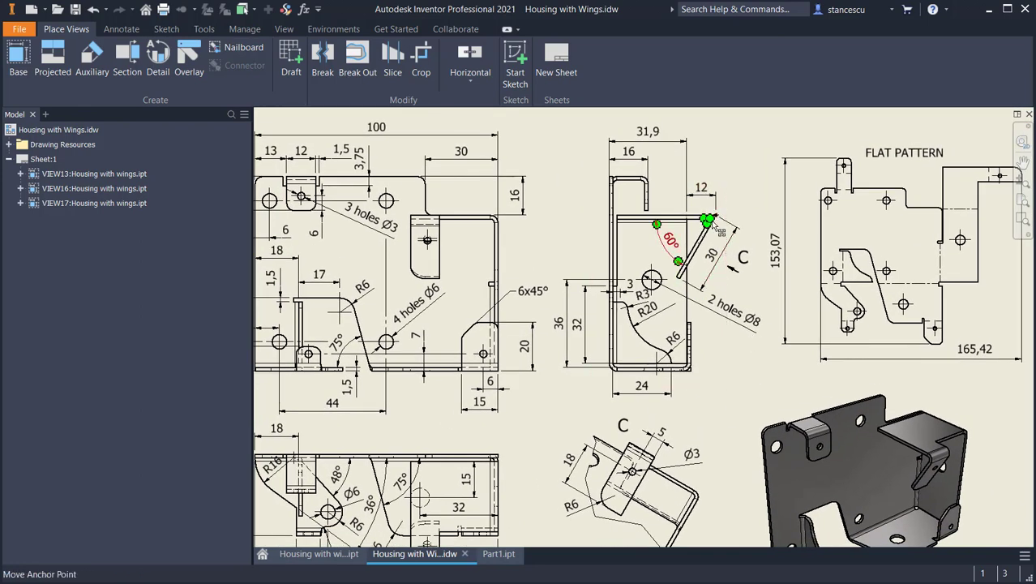
{"action": "scroll", "coordinate": [717, 214], "scroll_direction": "up", "scroll_amount": 3}
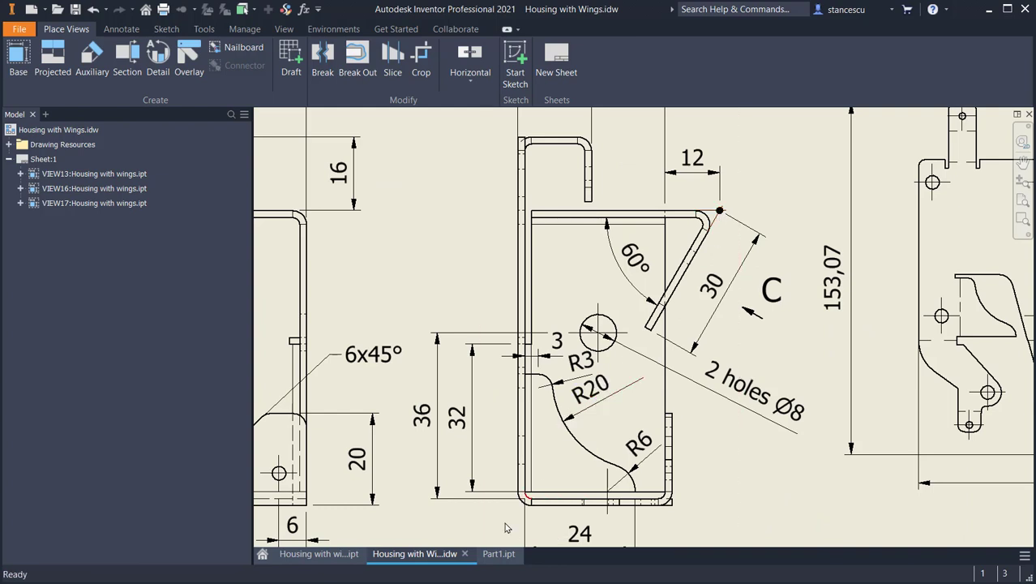
- Return to Part1.ipt and set up a flange on the square tab's outer edge, flipped downward with a 30 mm height
{"action": "left_click", "coordinate": [498, 553]}
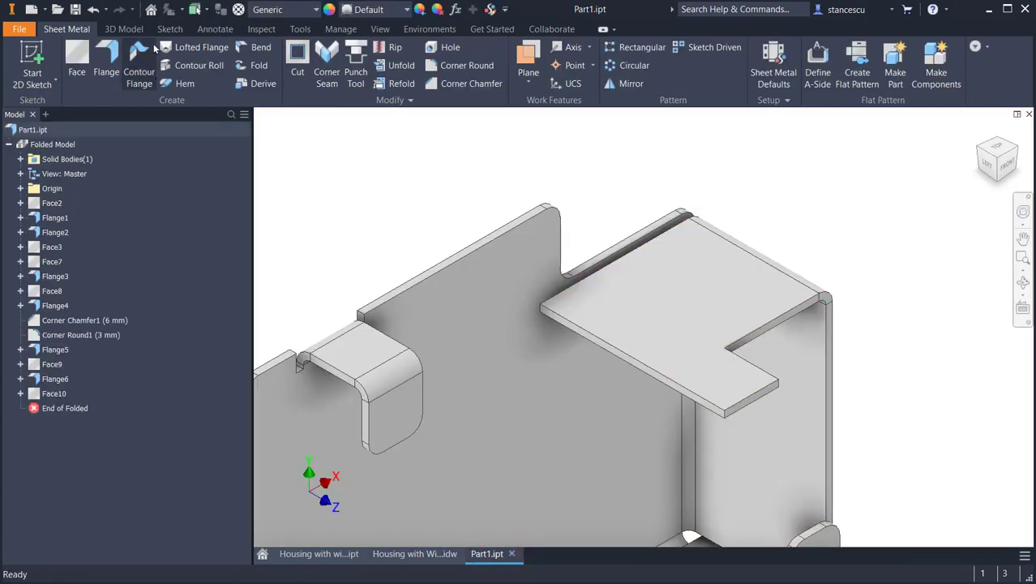
{"action": "left_click", "coordinate": [120, 58]}
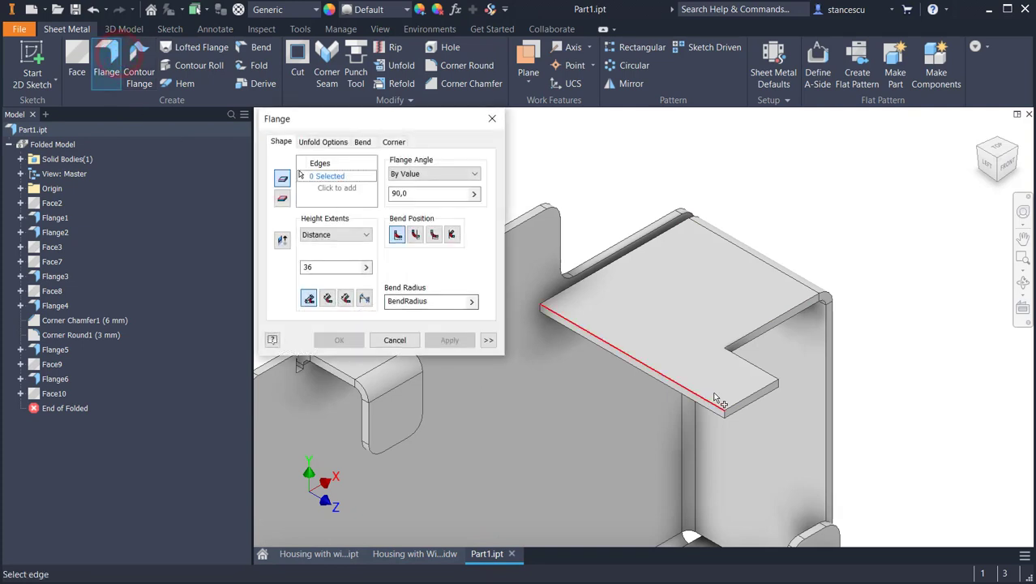
{"action": "left_click", "coordinate": [751, 396]}
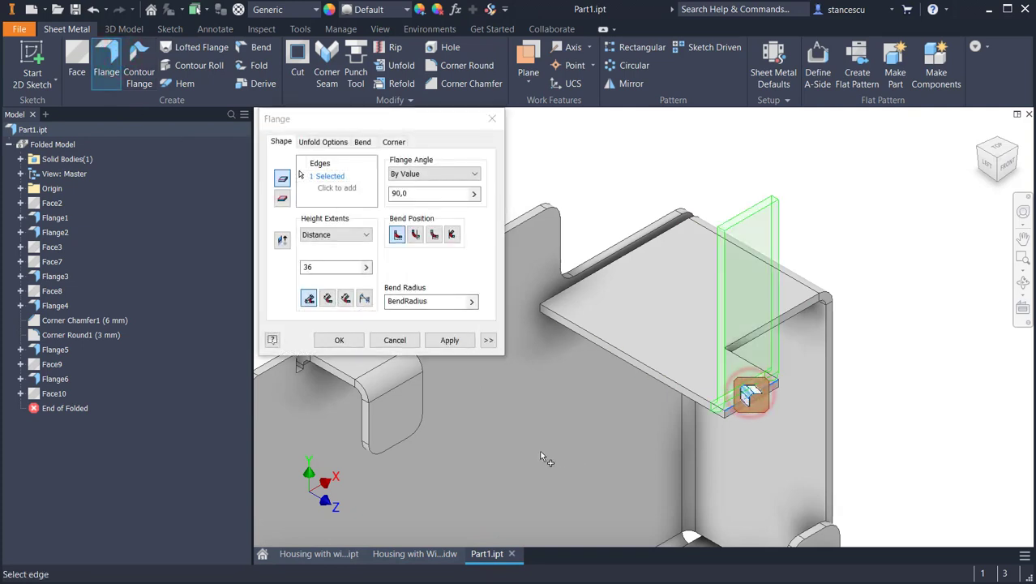
{"action": "left_click", "coordinate": [281, 242]}
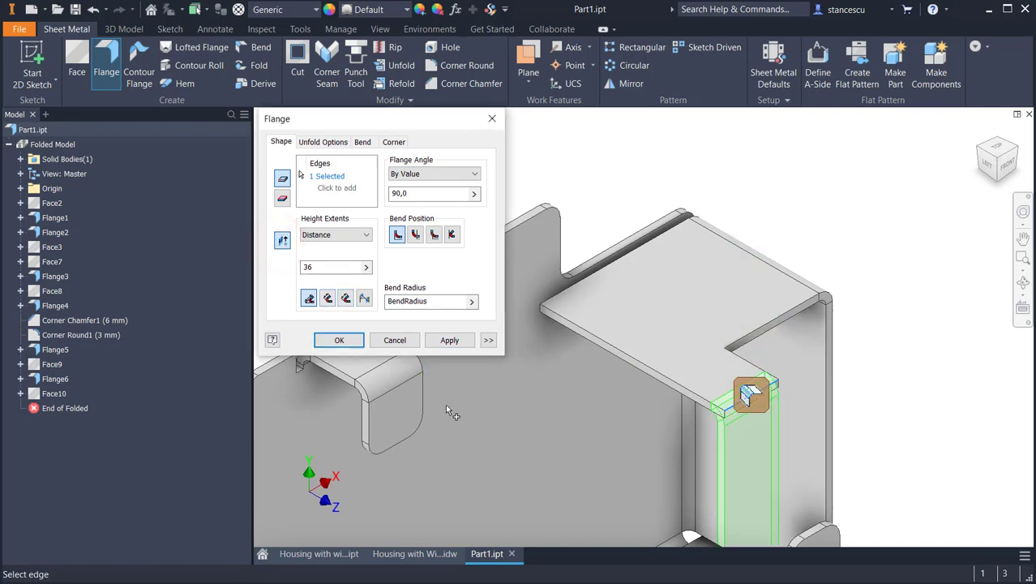
{"action": "left_click", "coordinate": [345, 268]}
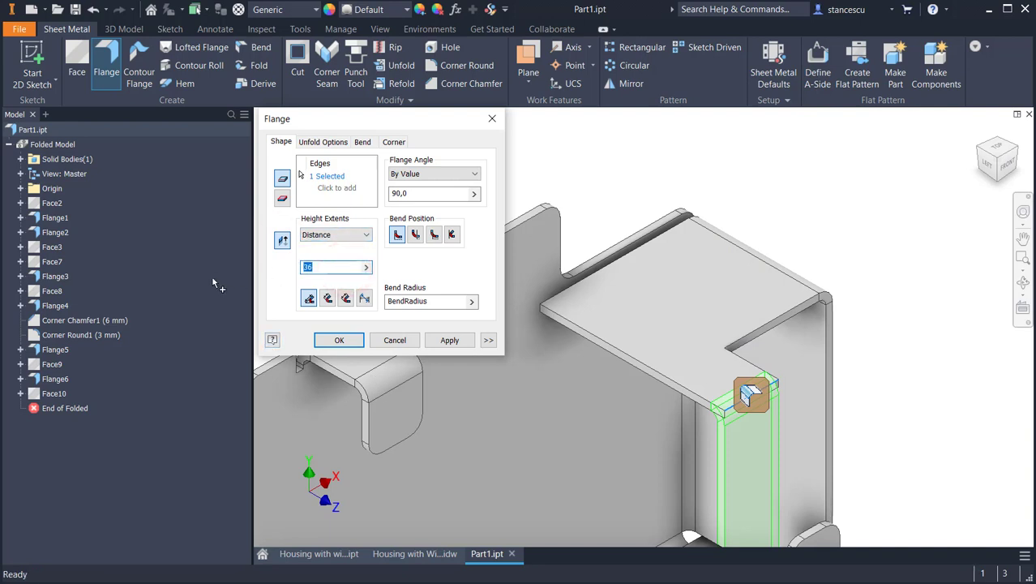
{"action": "type", "text": "30"}
- Set the flange angle to 180-60 and create the flange so the tab folds inward beneath the top
{"action": "left_click", "coordinate": [424, 193]}
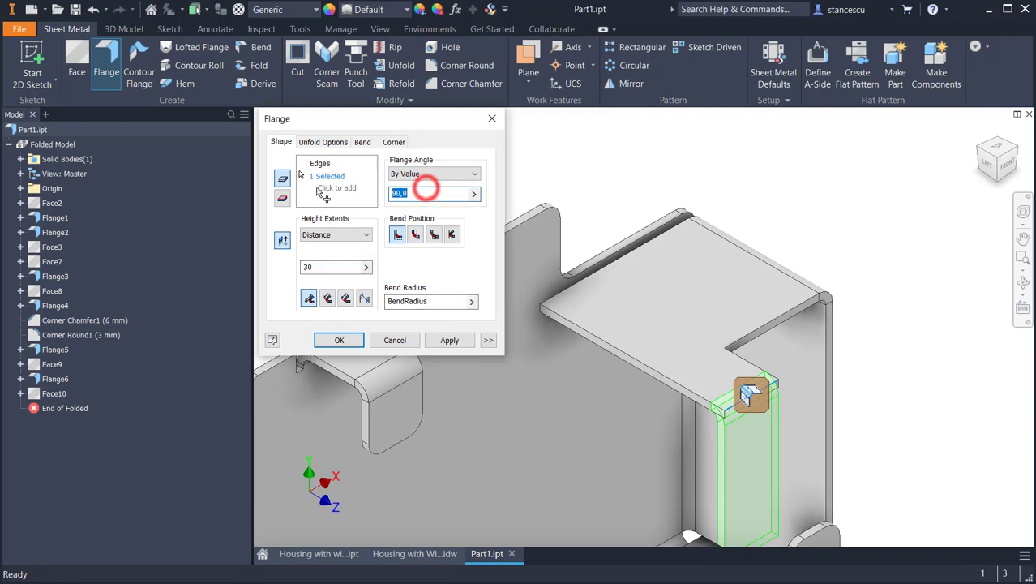
{"action": "type", "text": "60"}
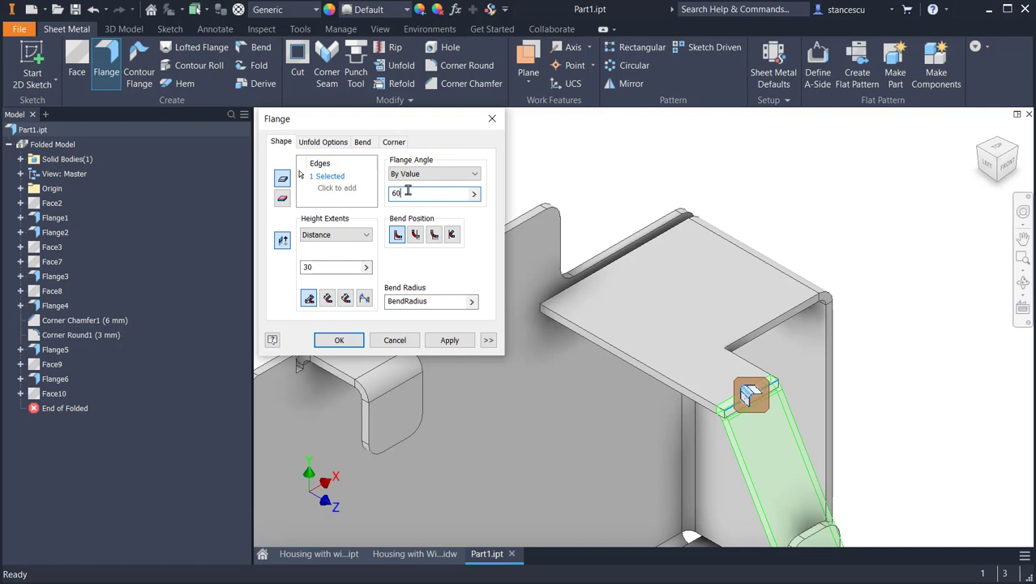
{"action": "type", "text": "1"}
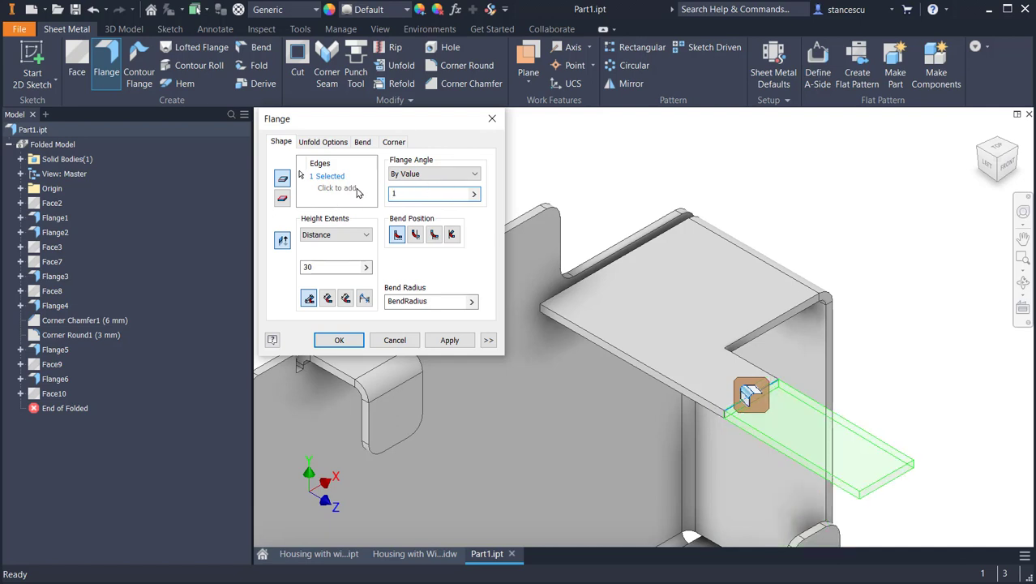
{"action": "type", "text": "80"}
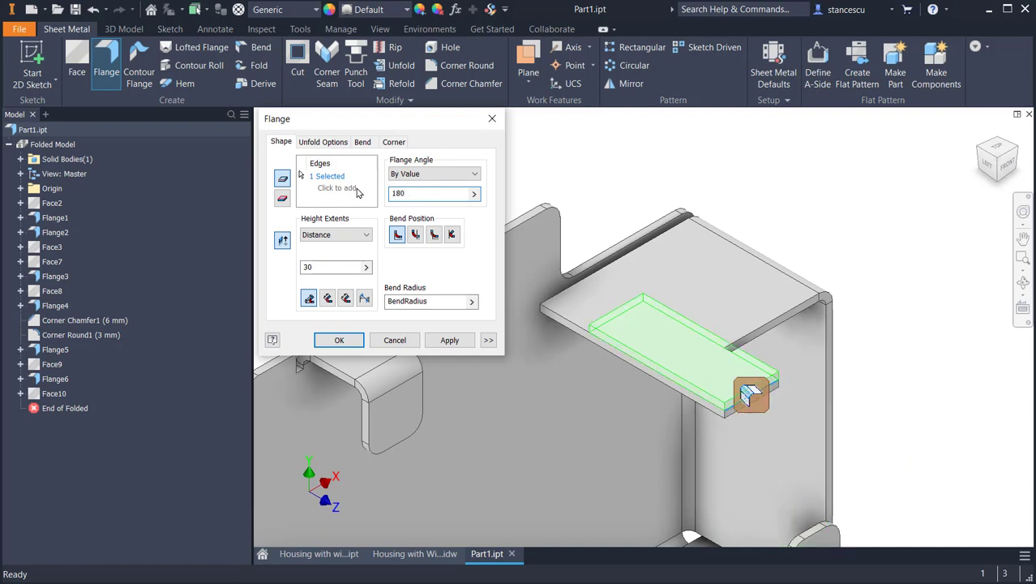
{"action": "type", "text": "-60"}
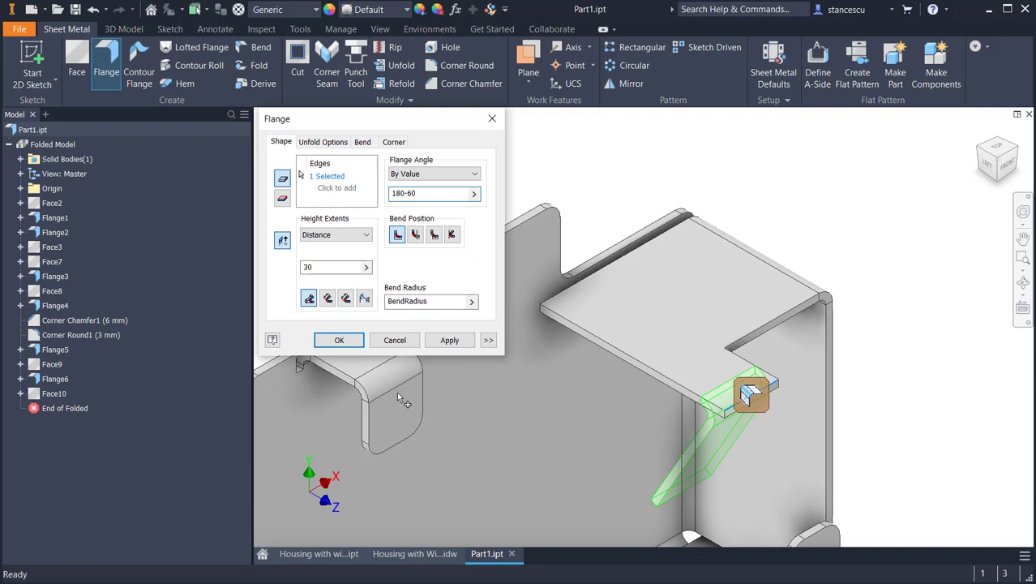
{"action": "scroll", "coordinate": [625, 378], "scroll_direction": "down", "scroll_amount": 3}
{"action": "middle_click_drag", "start_coordinate": [625, 378], "coordinate": [707, 280]}
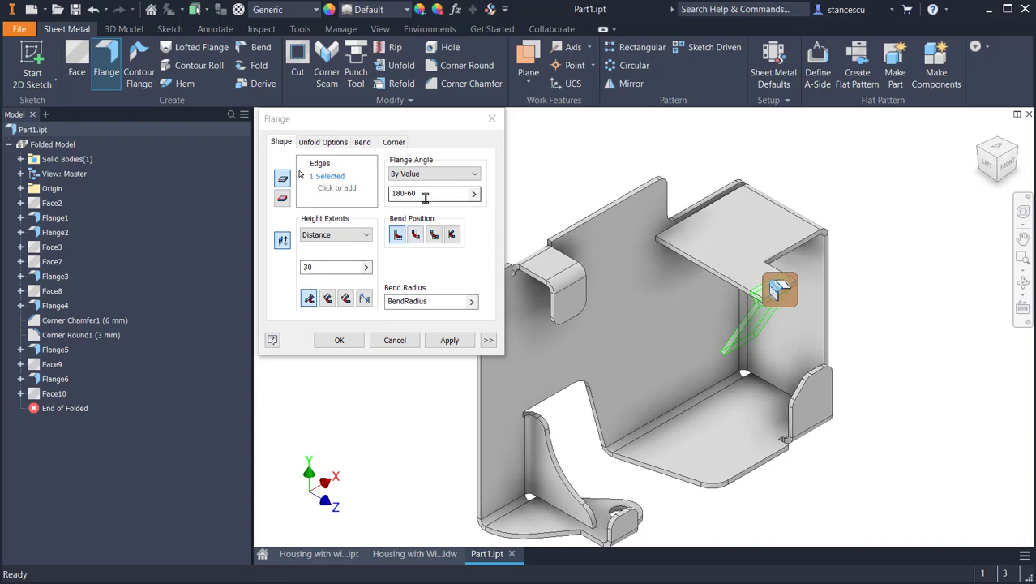
{"action": "left_click", "coordinate": [341, 339]}
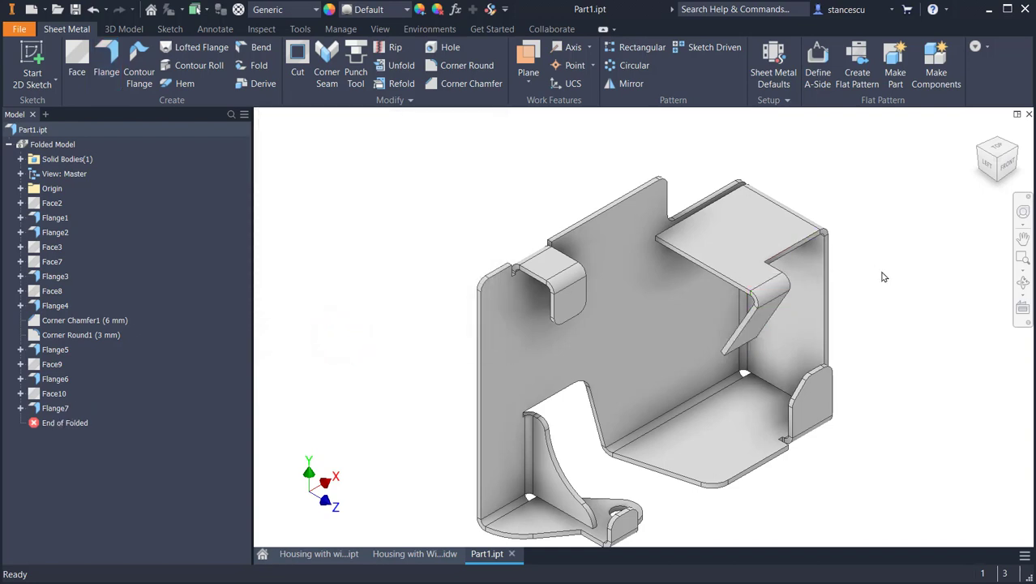
- Examine the angled tab's corner radius in detail view C of the Housing with Wings.idw drawing
{"action": "key", "text": "F6"}
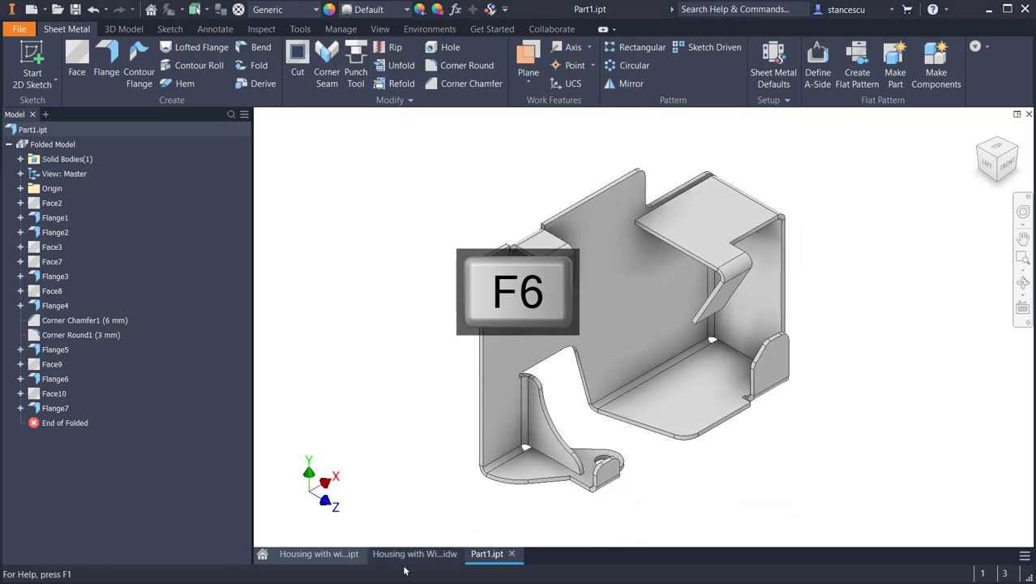
{"action": "left_click", "coordinate": [400, 554]}
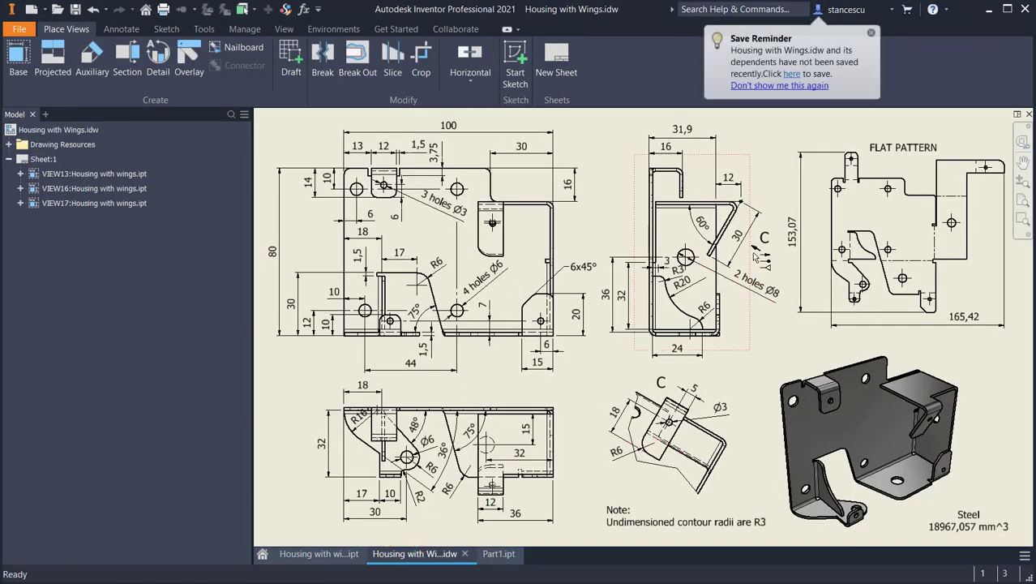
{"action": "scroll", "coordinate": [647, 448], "scroll_direction": "up", "scroll_amount": 3}
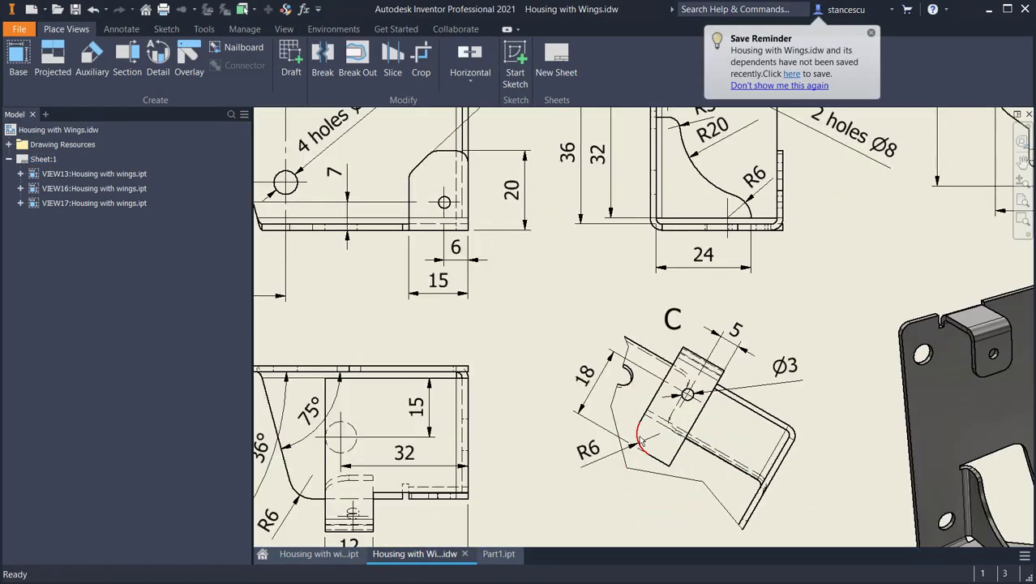
{"action": "left_click", "coordinate": [606, 450]}
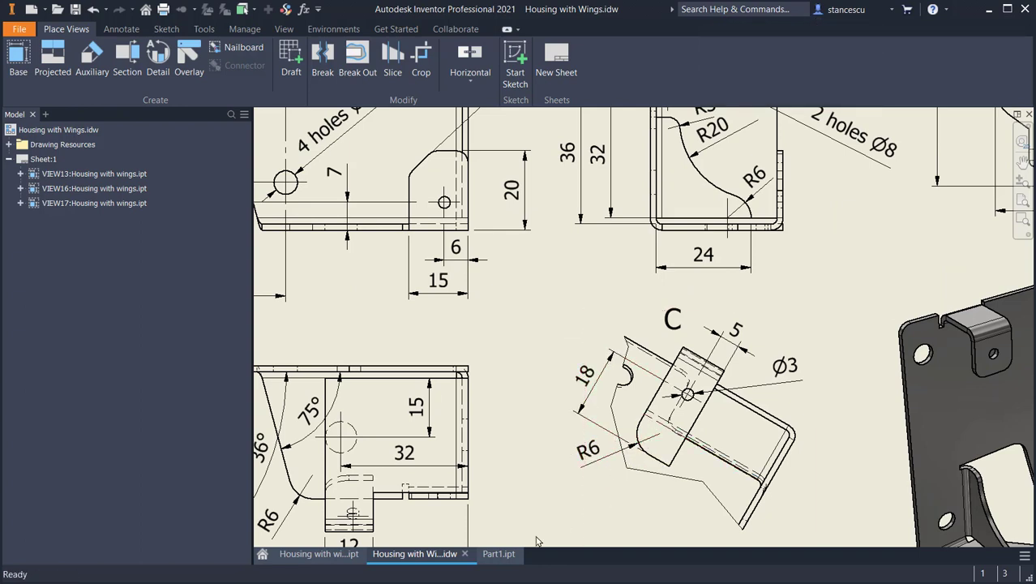
- Return to Part1.ipt and round the lower left corner of the angled tab with a 6 mm Corner Round
{"action": "left_click", "coordinate": [495, 559]}
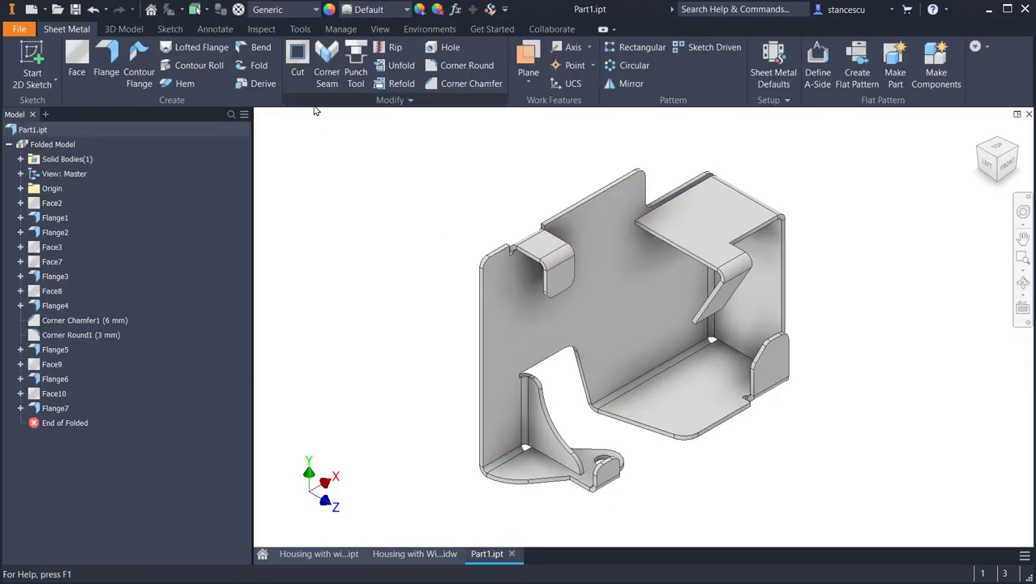
{"action": "left_click", "coordinate": [471, 68]}
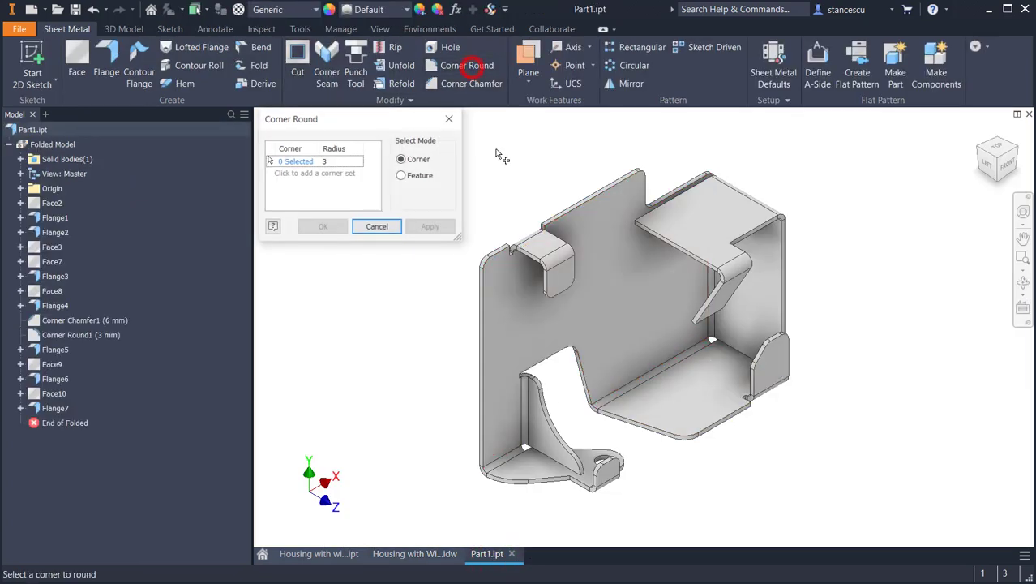
{"action": "left_click", "coordinate": [343, 161]}
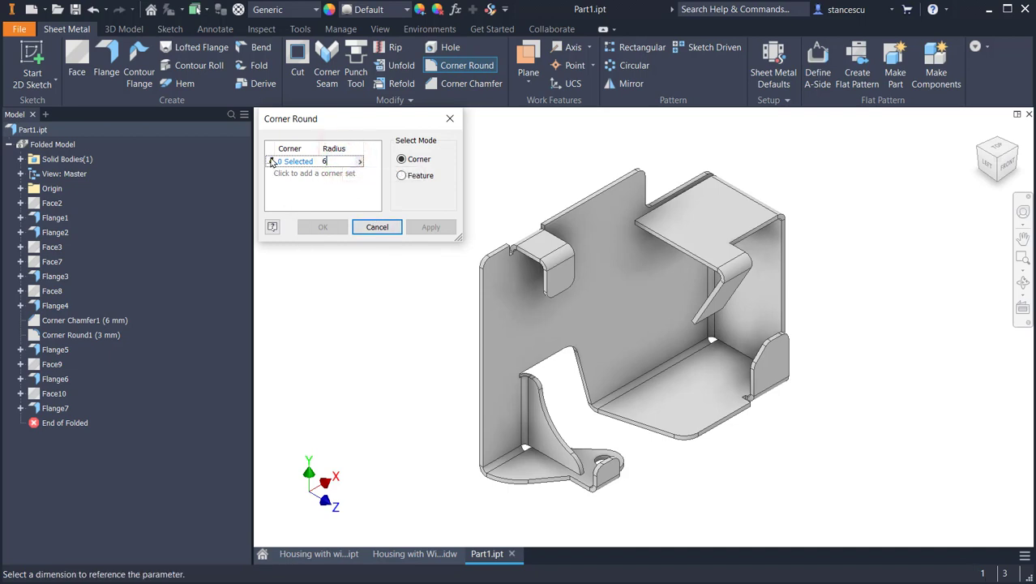
{"action": "left_click", "coordinate": [272, 161]}
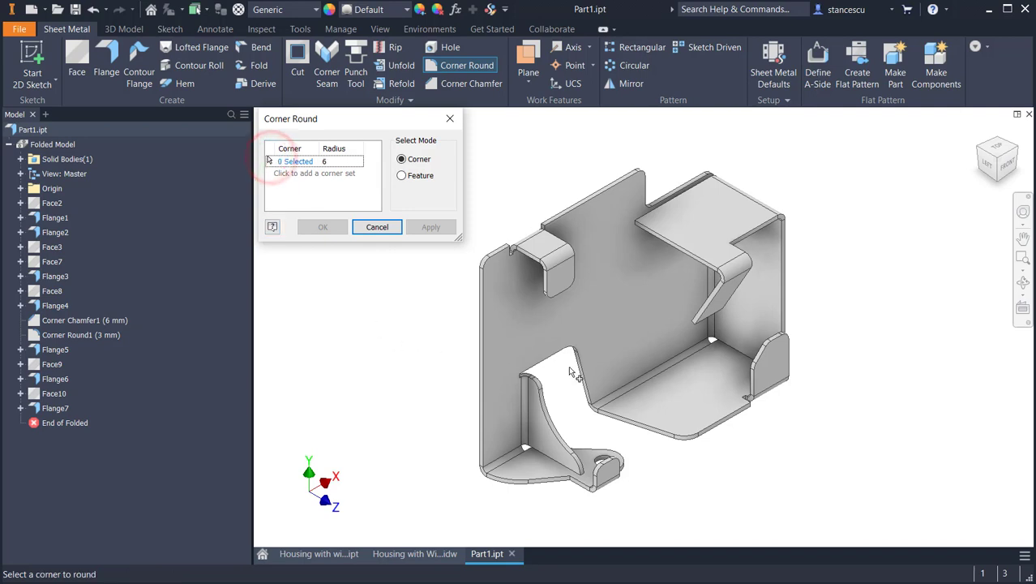
{"action": "scroll", "coordinate": [689, 323], "scroll_direction": "up", "scroll_amount": 5}
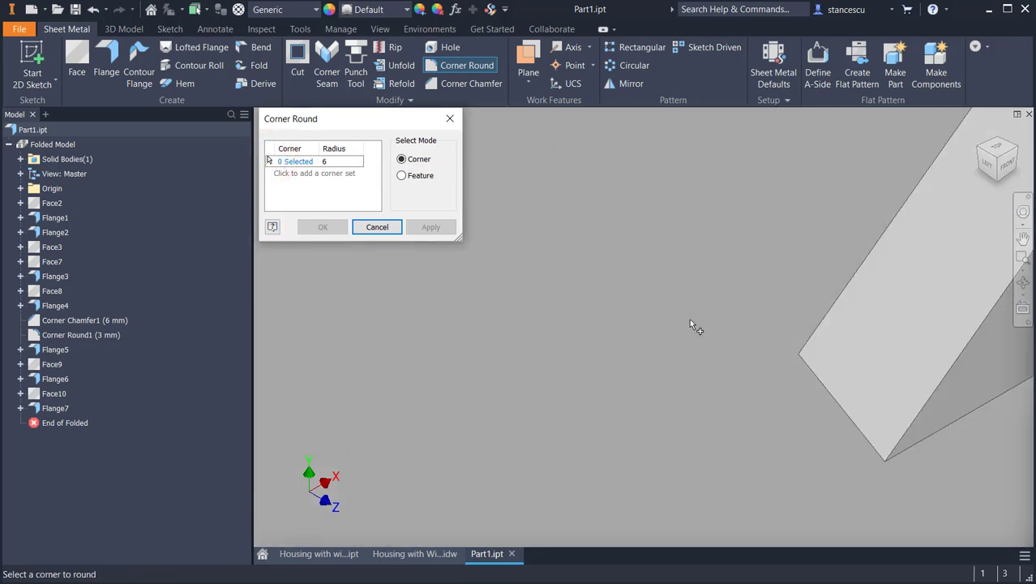
{"action": "left_click", "coordinate": [846, 416]}
{"action": "scroll", "coordinate": [657, 405], "scroll_direction": "down", "scroll_amount": 3}
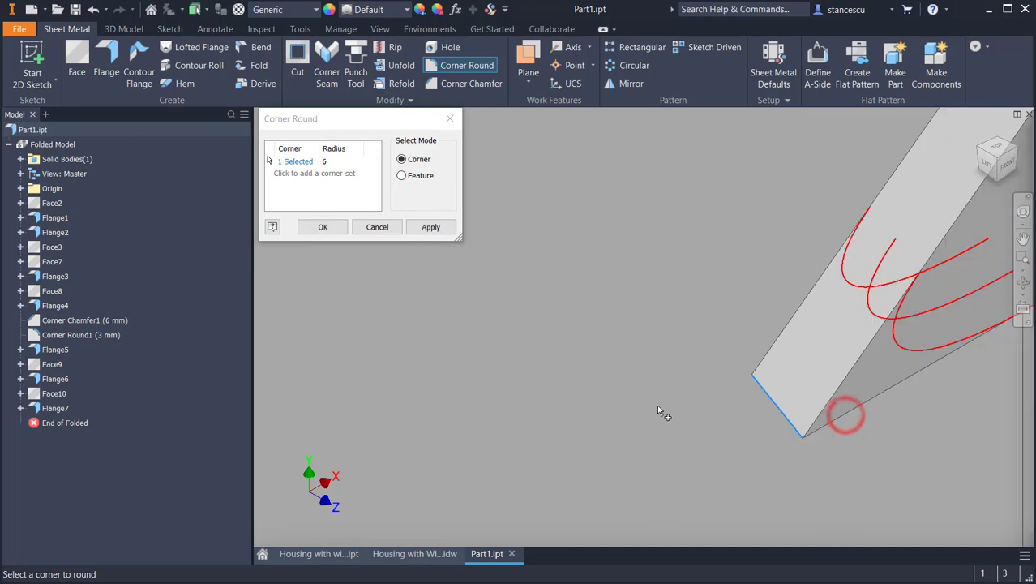
{"action": "left_click", "coordinate": [340, 228]}
{"action": "scroll", "coordinate": [539, 396], "scroll_direction": "down", "scroll_amount": 2}
{"action": "scroll", "coordinate": [852, 352], "scroll_direction": "down", "scroll_amount": 2}
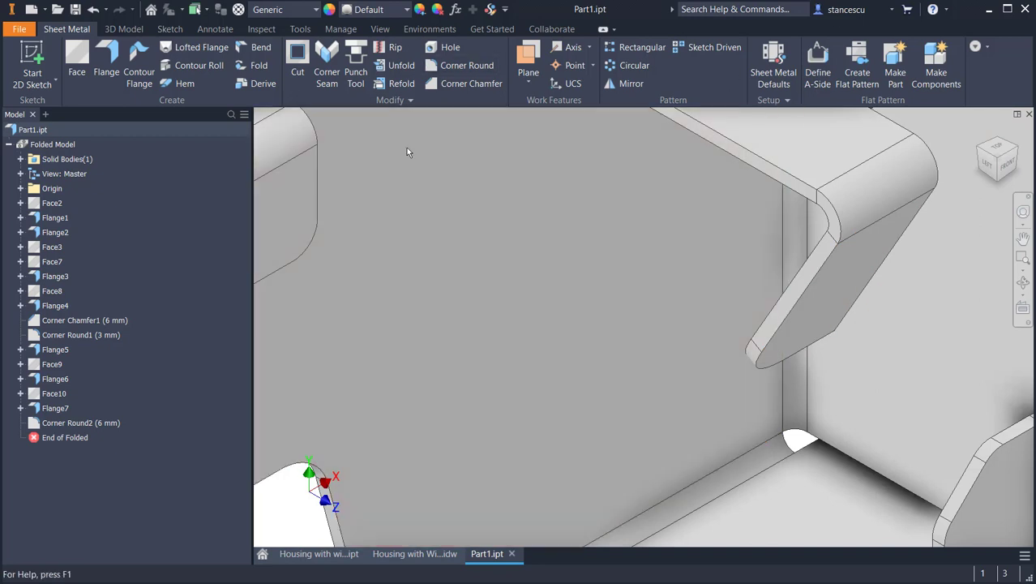
{"action": "scroll", "coordinate": [486, 332], "scroll_direction": "down", "scroll_amount": 6}
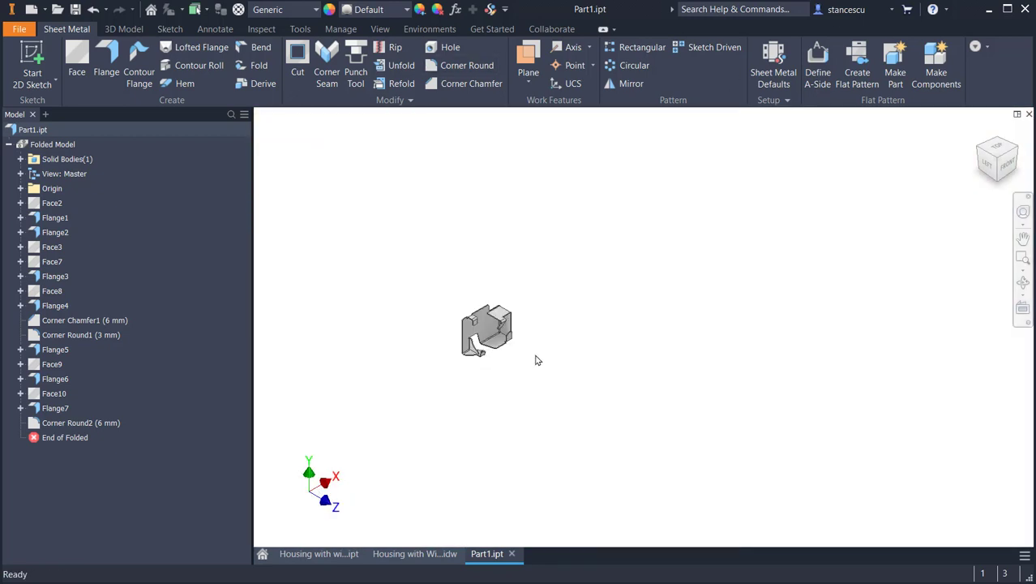
{"action": "key", "text": "F6"}
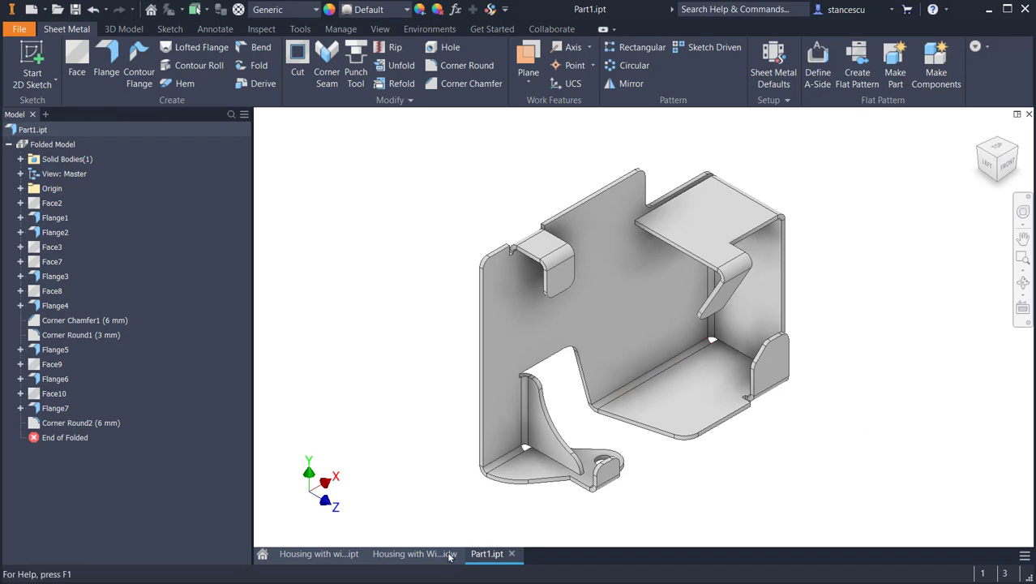
- Examine the angled tab's hole diameter and position in detail view C of Housing with Wings.idw, along with the other views
{"action": "left_click", "coordinate": [418, 553]}
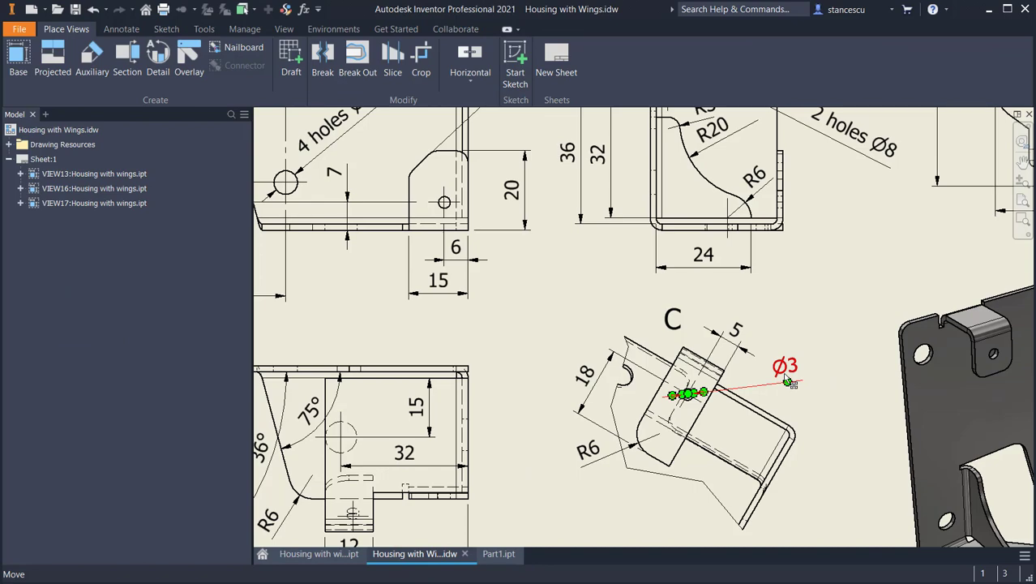
{"action": "scroll", "coordinate": [790, 382], "scroll_direction": "down", "scroll_amount": 2}
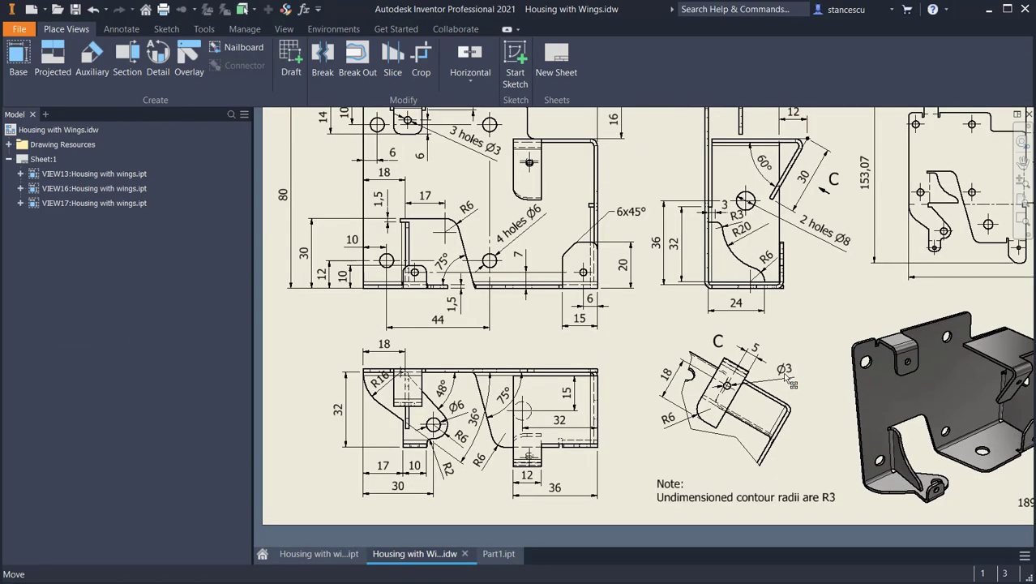
{"action": "scroll", "coordinate": [791, 383], "scroll_direction": "down", "scroll_amount": 2}
{"action": "scroll", "coordinate": [786, 378], "scroll_direction": "up", "scroll_amount": 3}
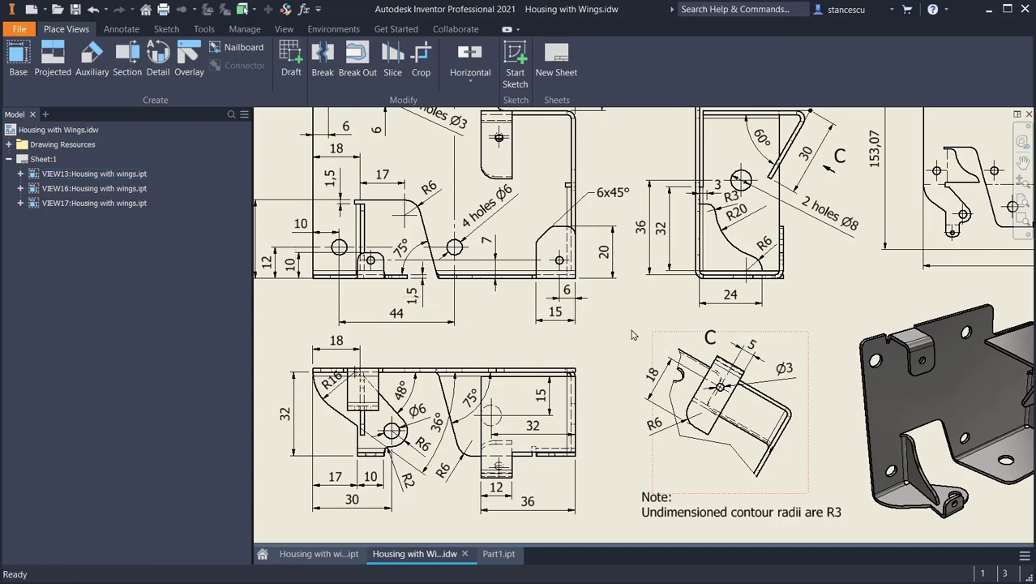
{"action": "middle_click_drag", "start_coordinate": [618, 328], "coordinate": [623, 395]}
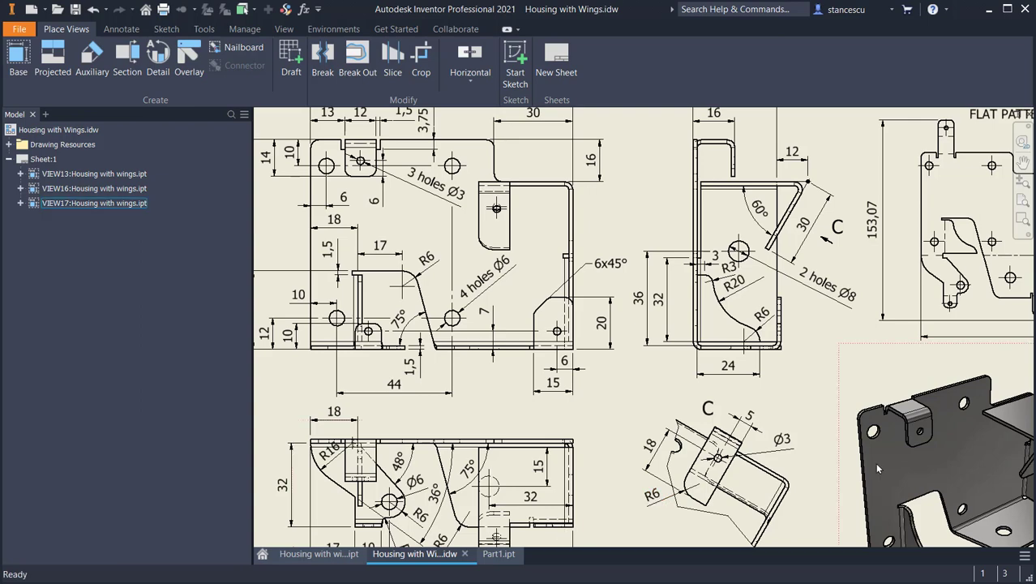
- Return to Part1.ipt, sketch on the angled tab's outer face and place a point about 12 mm above its lower edge
{"action": "left_click", "coordinate": [504, 553]}
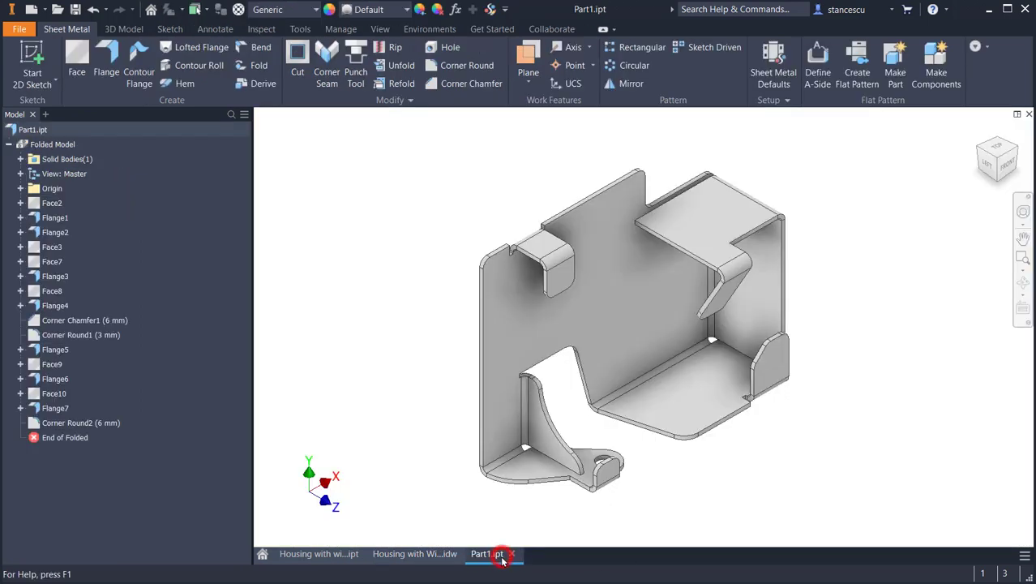
{"action": "left_click", "coordinate": [718, 296]}
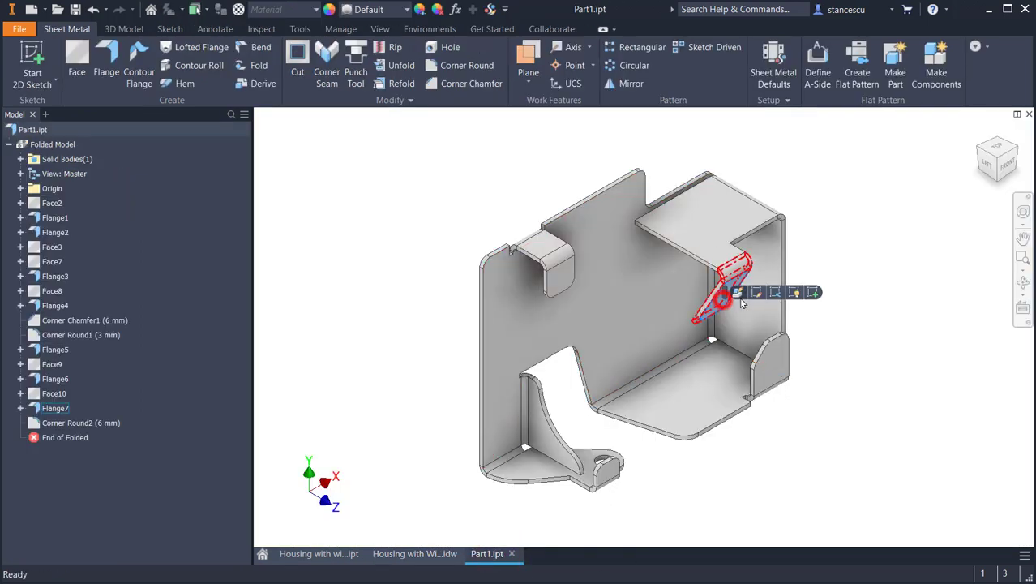
{"action": "left_click", "coordinate": [814, 293]}
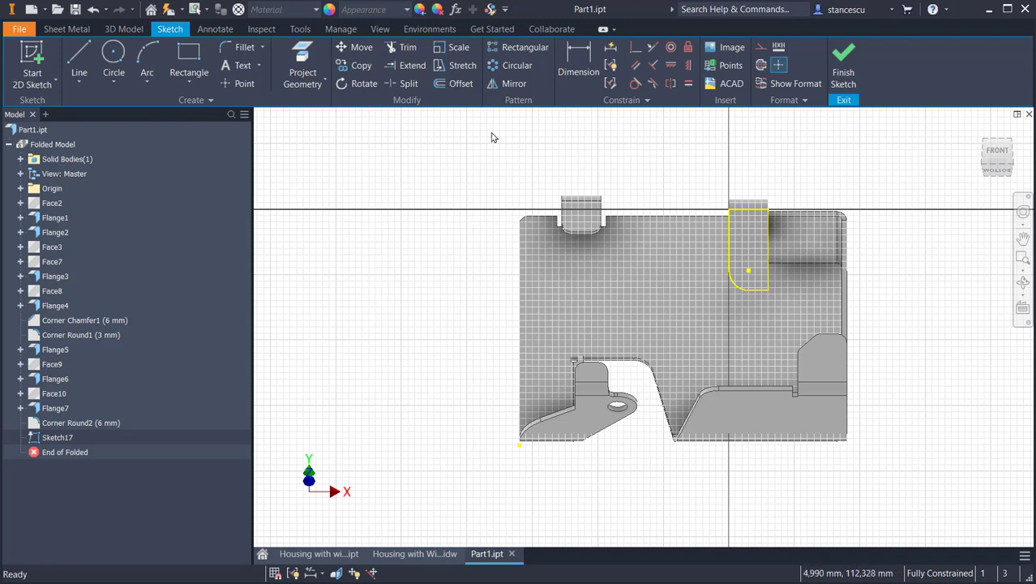
{"action": "left_click", "coordinate": [235, 83]}
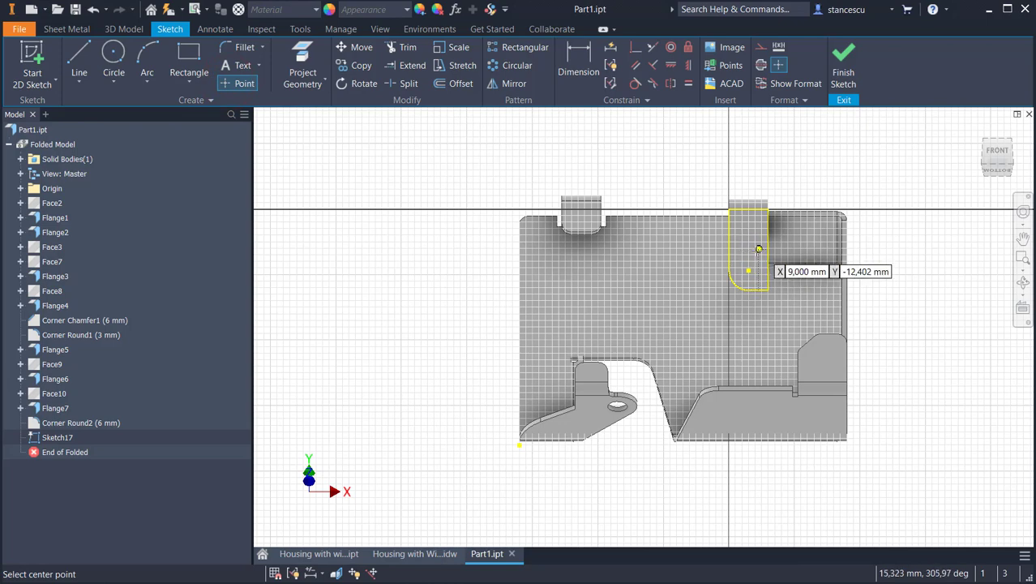
{"action": "scroll", "coordinate": [752, 247], "scroll_direction": "up", "scroll_amount": 3}
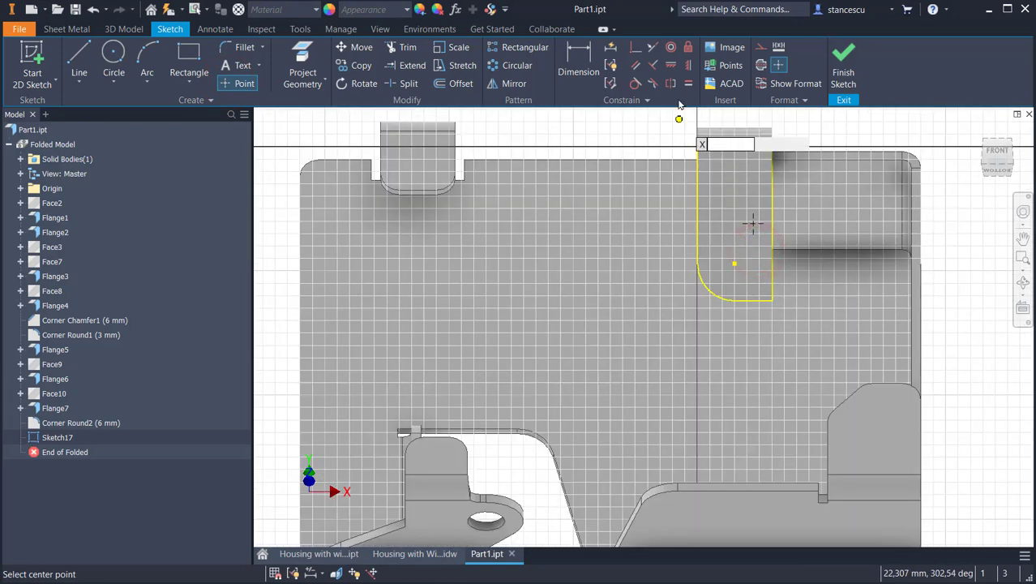
- Dimension the point 18 mm from the angled tab's lower edge
{"action": "left_click", "coordinate": [578, 59]}
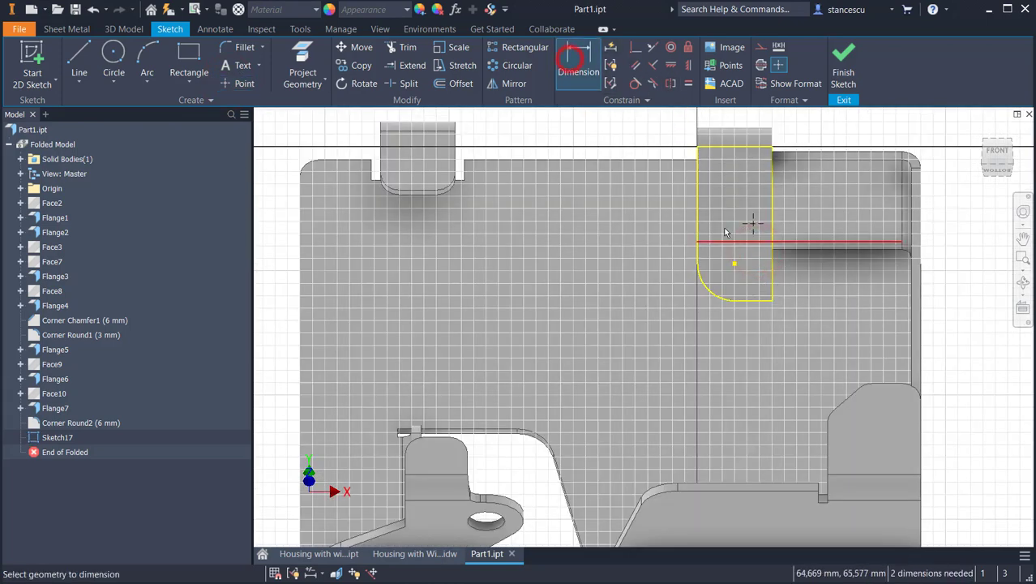
{"action": "left_click", "coordinate": [749, 230]}
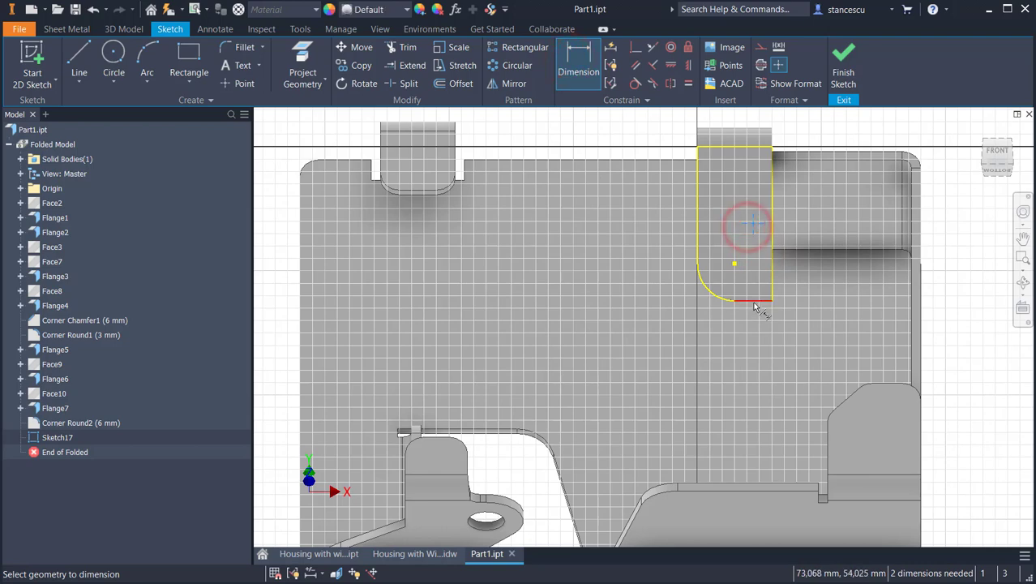
{"action": "left_click", "coordinate": [755, 304]}
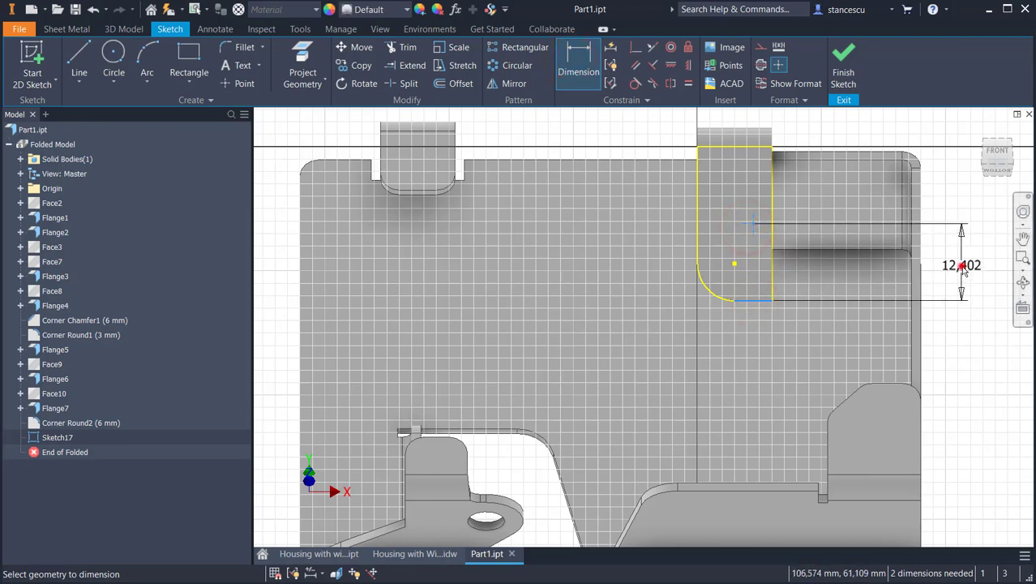
{"action": "left_click", "coordinate": [961, 267]}
{"action": "type", "text": "18"}
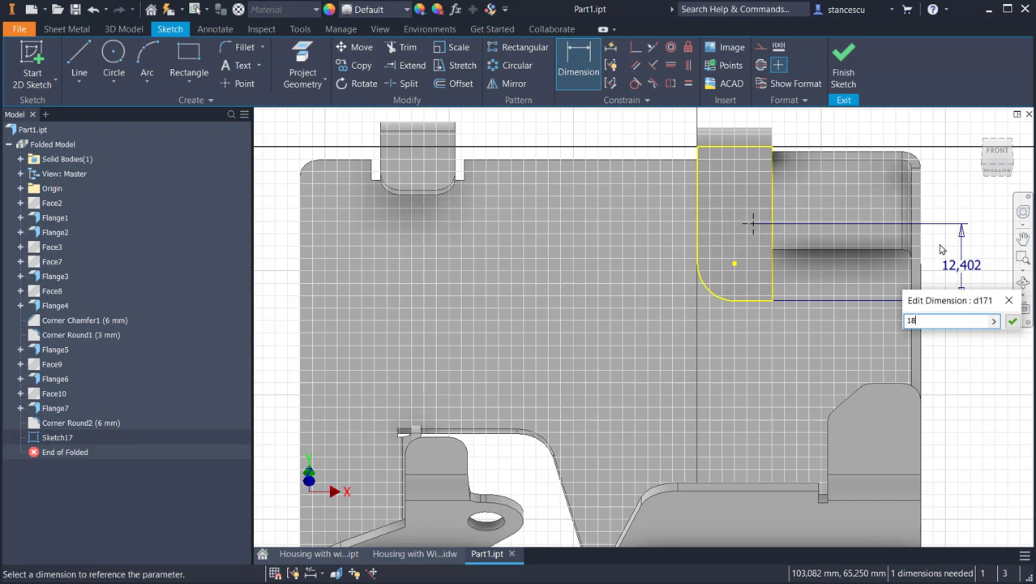
{"action": "key", "text": "Return"}
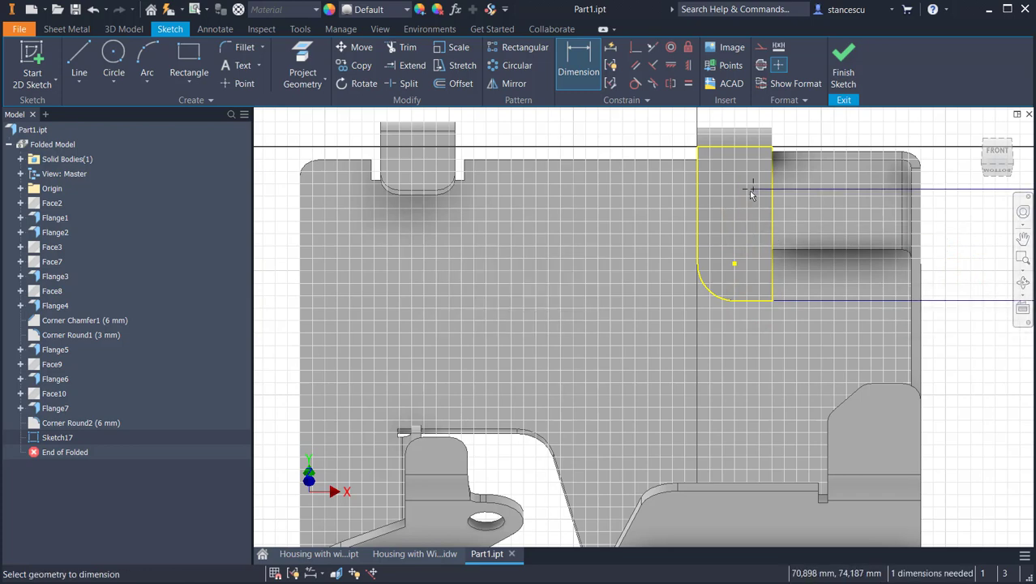
- Dimension the point 5 mm from the angled tab's straight side edge opposite the rounded corner
{"action": "left_click", "coordinate": [753, 191]}
{"action": "left_click", "coordinate": [770, 210]}
{"action": "middle_click_drag", "start_coordinate": [758, 249], "coordinate": [752, 349]}
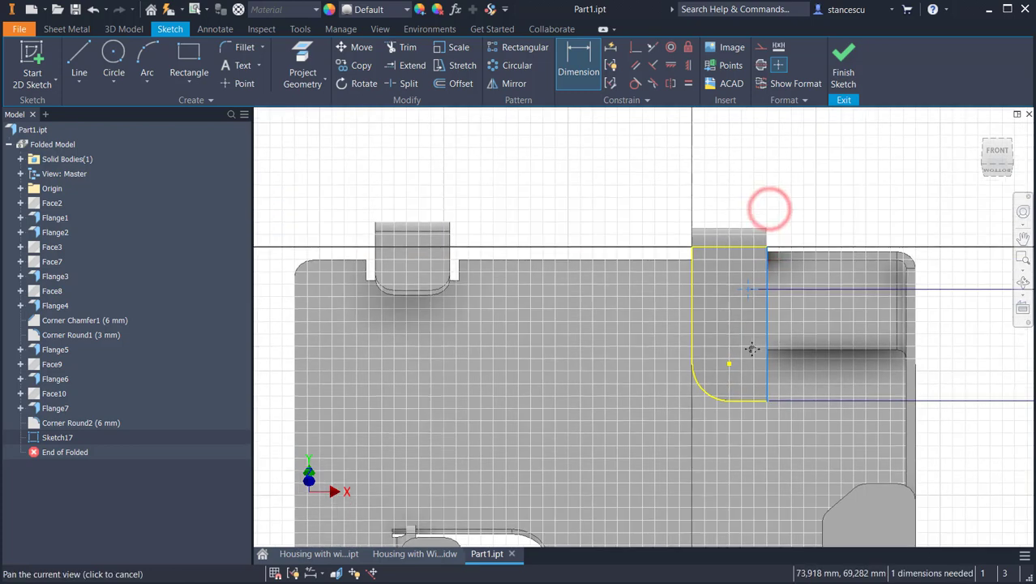
{"action": "left_click", "coordinate": [753, 199]}
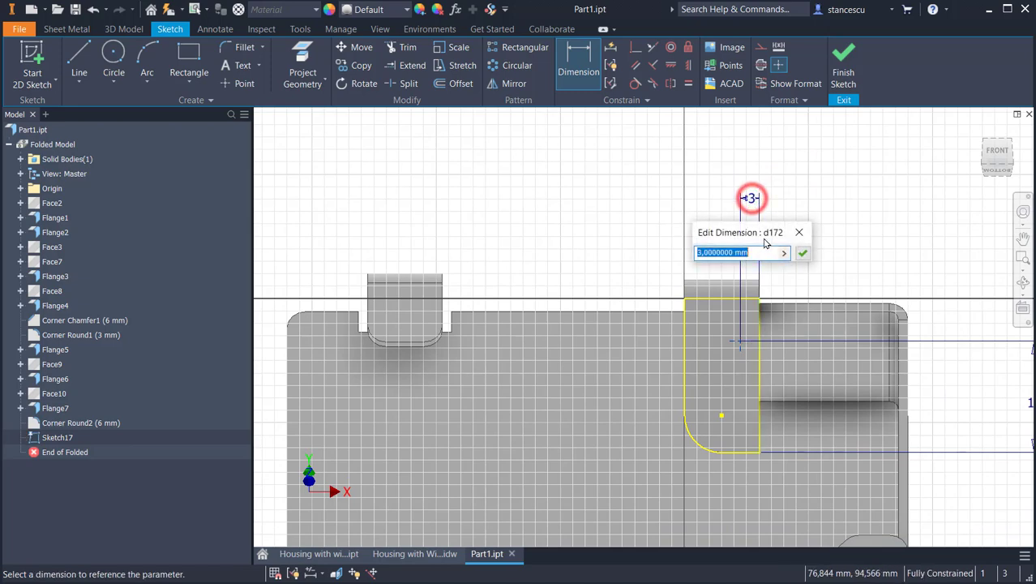
{"action": "type", "text": "5"}
{"action": "key", "text": "Return"}
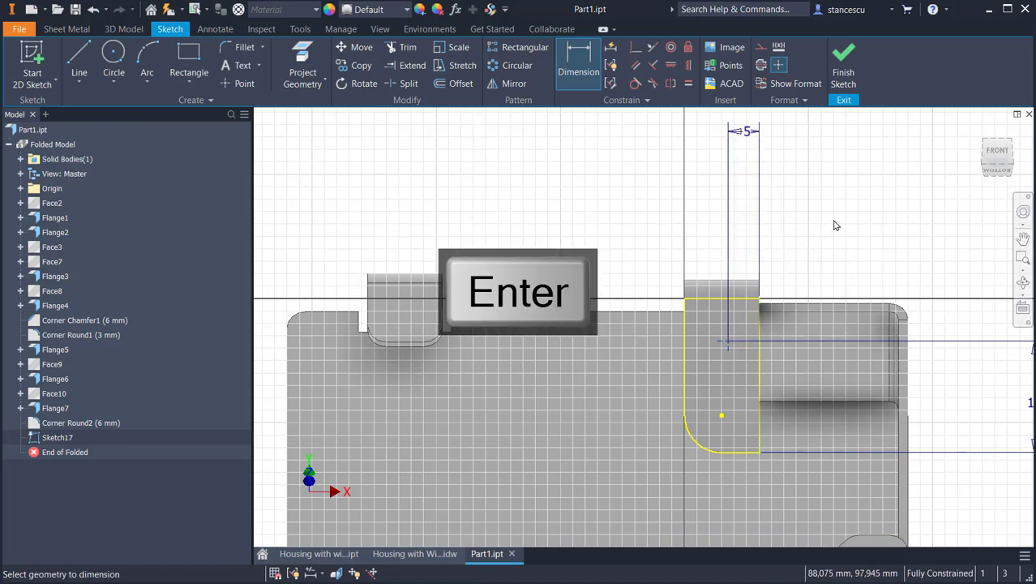
- Finish the sketch and cut a 3 mm hole at its point, terminating at the angled tab's inner face
{"action": "left_click", "coordinate": [843, 58]}
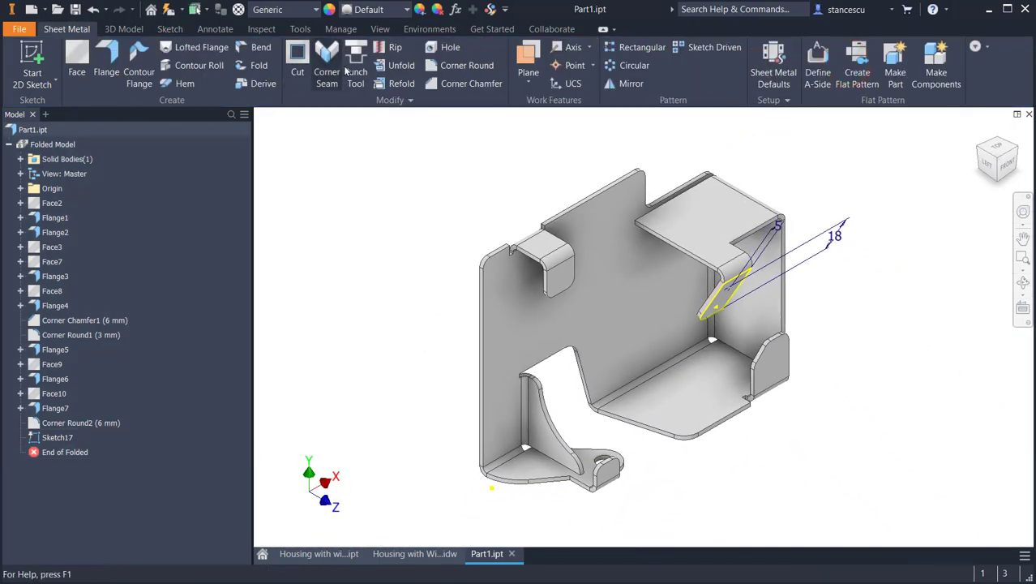
{"action": "left_click", "coordinate": [446, 47]}
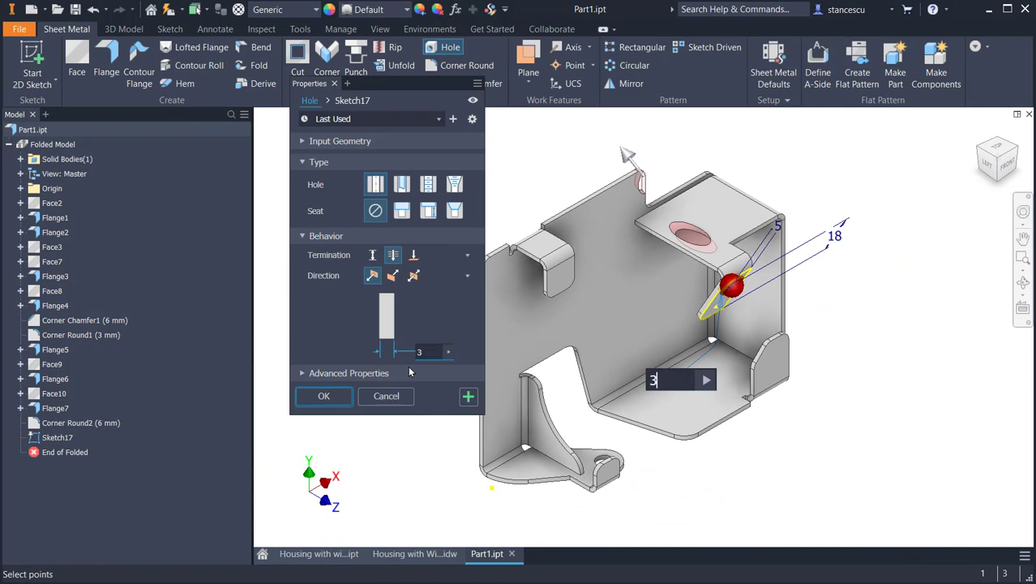
{"action": "type", "text": "3"}
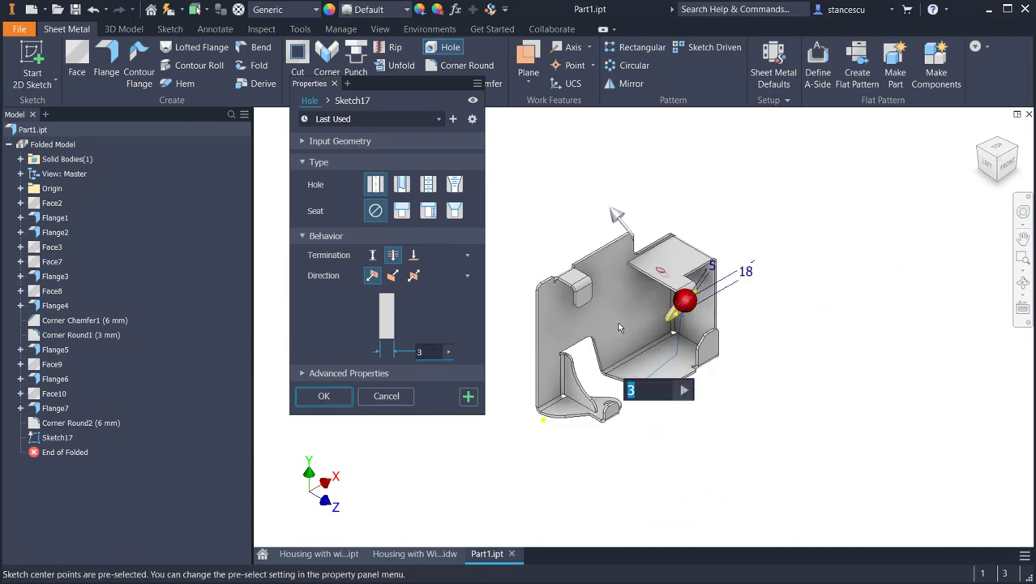
{"action": "scroll", "coordinate": [679, 286], "scroll_direction": "up", "scroll_amount": 3}
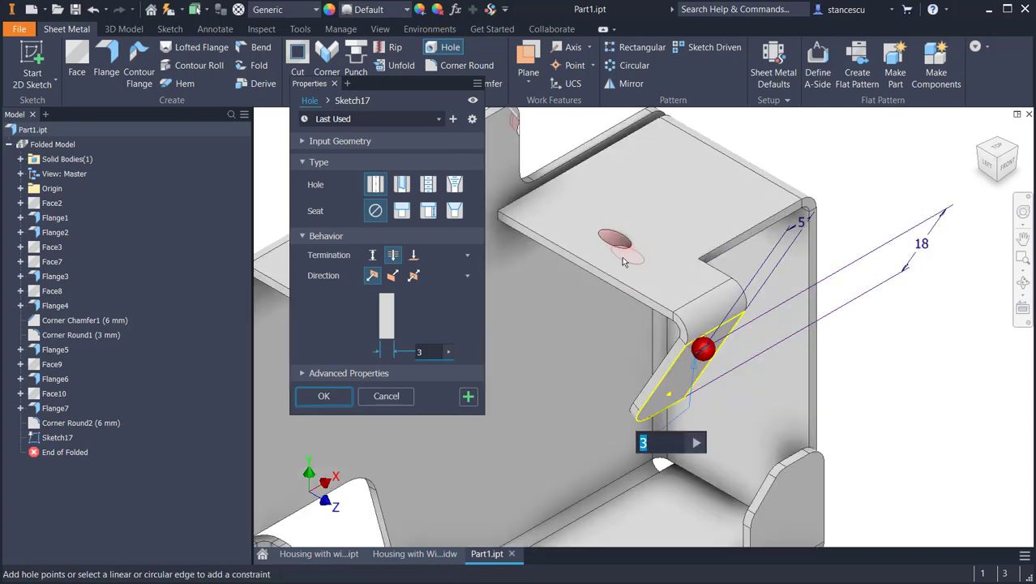
{"action": "middle_click_drag", "start_coordinate": [530, 196], "coordinate": [558, 243]}
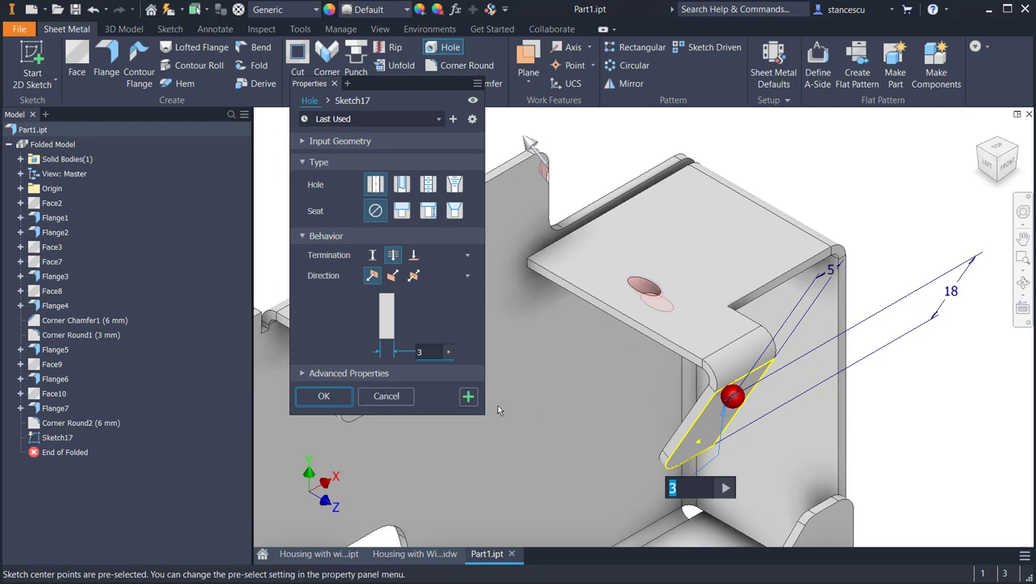
{"action": "left_click", "coordinate": [413, 255]}
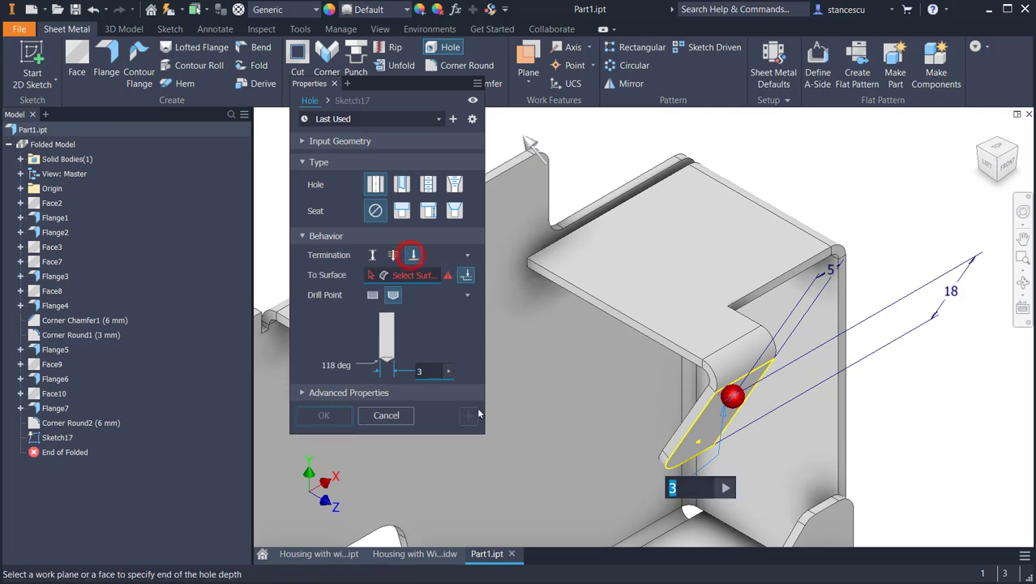
{"action": "middle_click_drag", "start_coordinate": [531, 458], "coordinate": [655, 395], "text": "shift"}
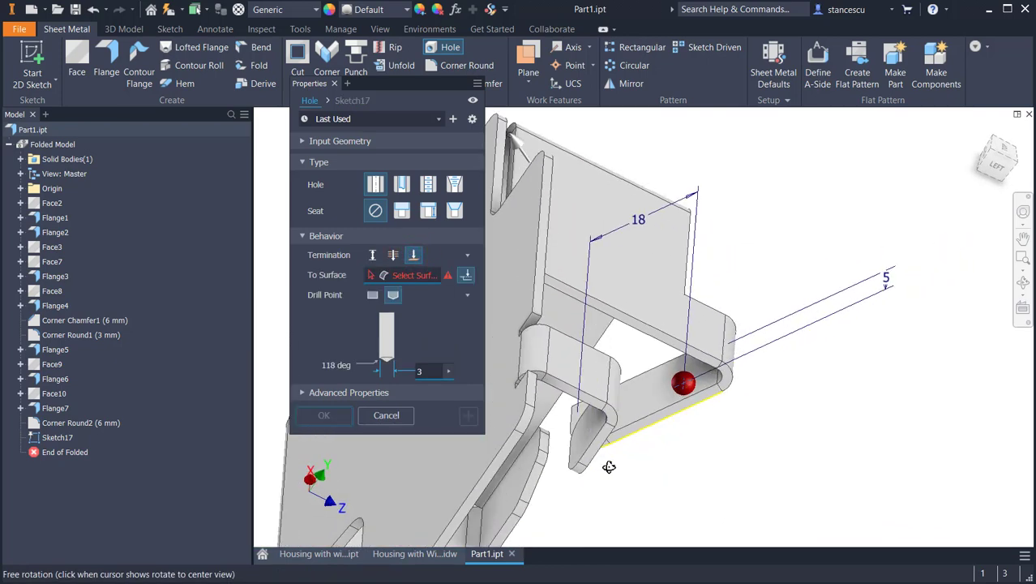
{"action": "left_click", "coordinate": [642, 389]}
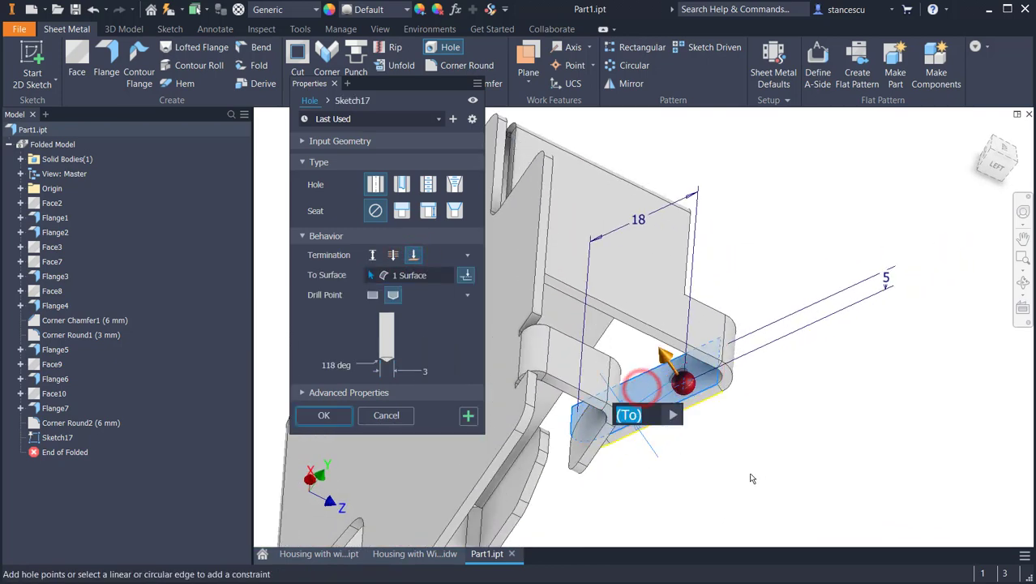
{"action": "left_click", "coordinate": [334, 416]}
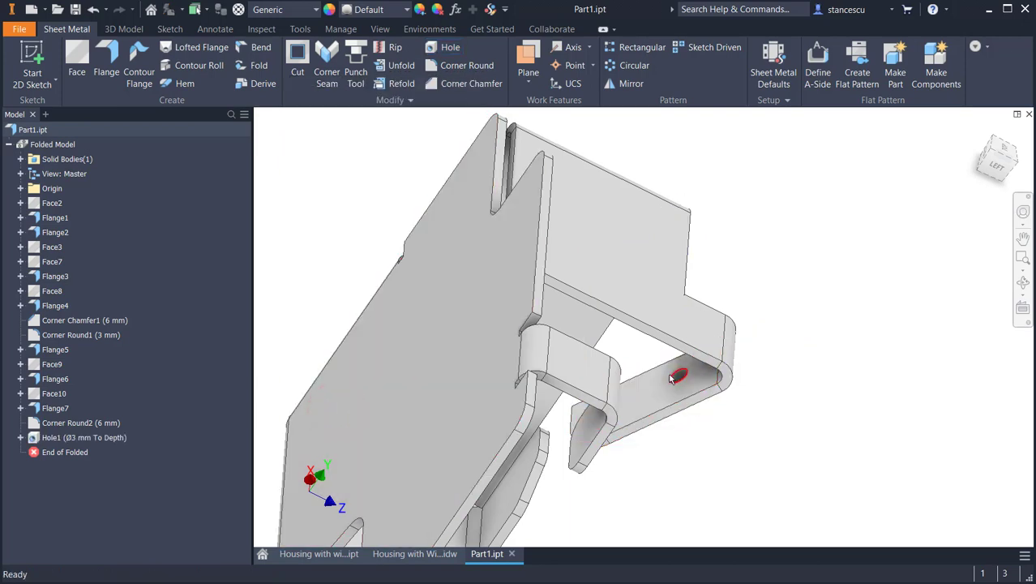
- Start a new sketch on the outer face of the chamfered upright tab at the housing's lower front corner
{"action": "middle_click_drag", "start_coordinate": [717, 438], "coordinate": [576, 217], "text": "shift"}
{"action": "scroll", "coordinate": [607, 412], "scroll_direction": "down", "scroll_amount": 3}
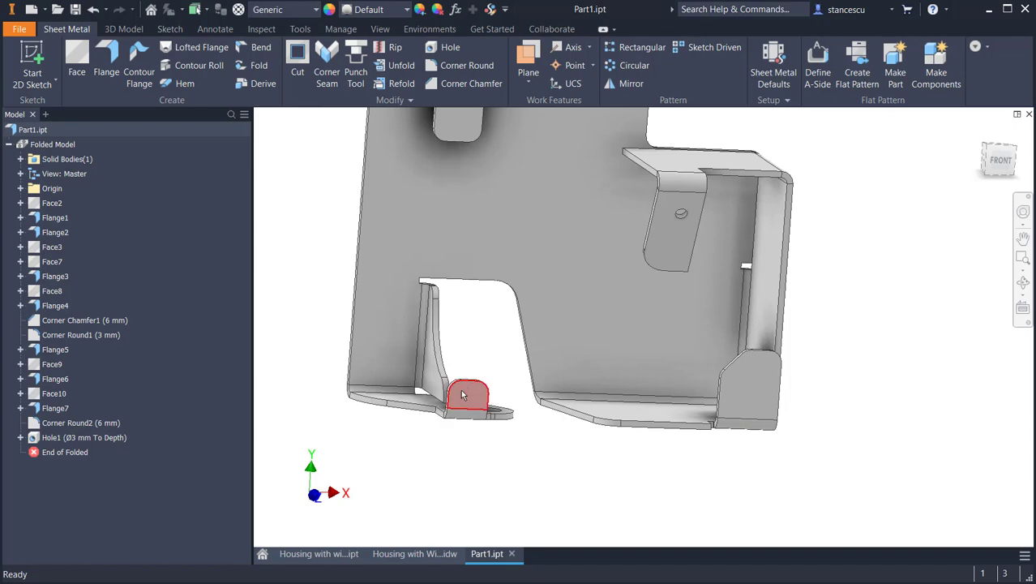
{"action": "mouse_move", "coordinate": [533, 465]}
{"action": "middle_mouse_down", "text": "shift"}
{"action": "mouse_move", "coordinate": [632, 479]}
{"action": "mouse_move", "coordinate": [610, 460]}
{"action": "mouse_move", "coordinate": [509, 465]}
{"action": "mouse_move", "coordinate": [535, 454]}
{"action": "mouse_move", "coordinate": [557, 463]}
{"action": "mouse_move", "coordinate": [547, 461]}
{"action": "middle_mouse_up", "text": "shift"}
{"action": "left_click", "coordinate": [765, 361]}
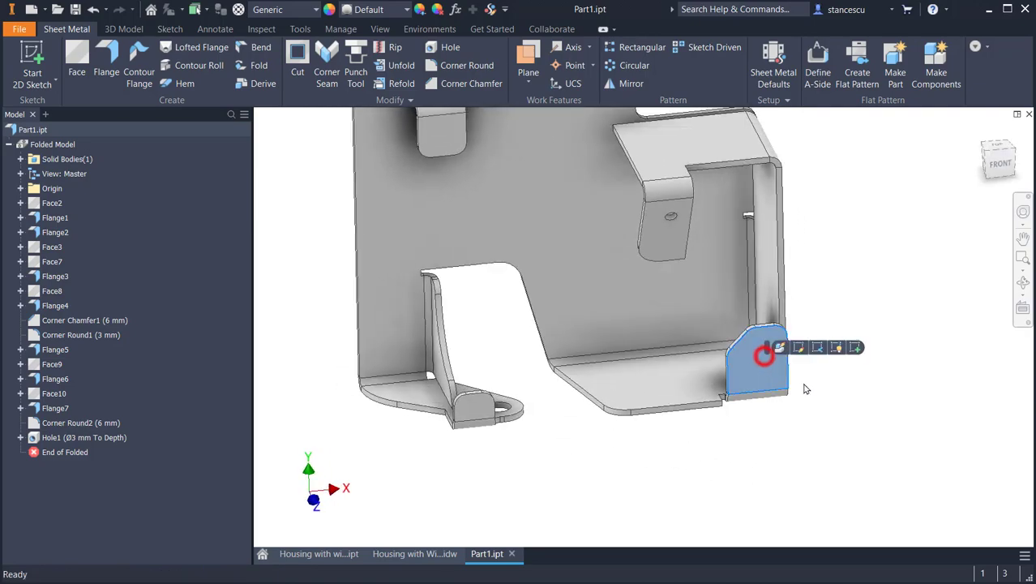
{"action": "left_click", "coordinate": [860, 344]}
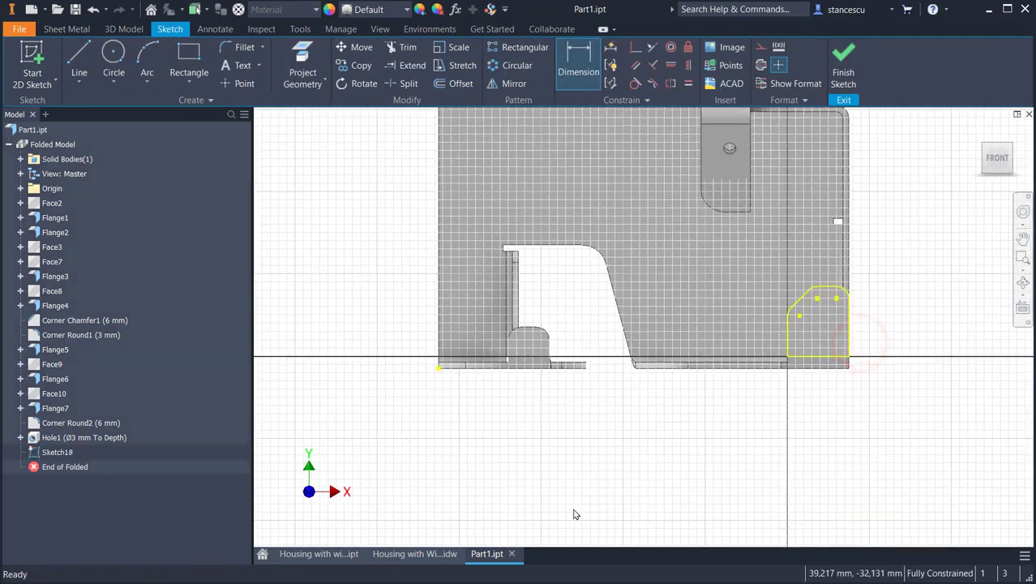
- Check the lower tabs' hole positions in Housing with Wings.idw and place a sketch point on the chamfered tab and the small rounded tab in Part1.ipt
{"action": "left_click", "coordinate": [406, 554]}
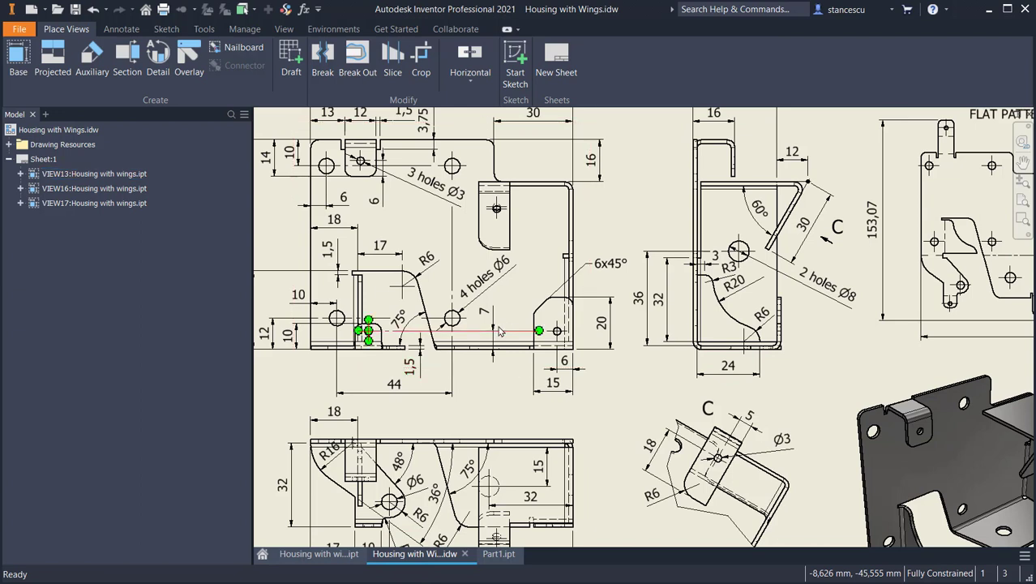
{"action": "scroll", "coordinate": [363, 324], "scroll_direction": "up", "scroll_amount": 3}
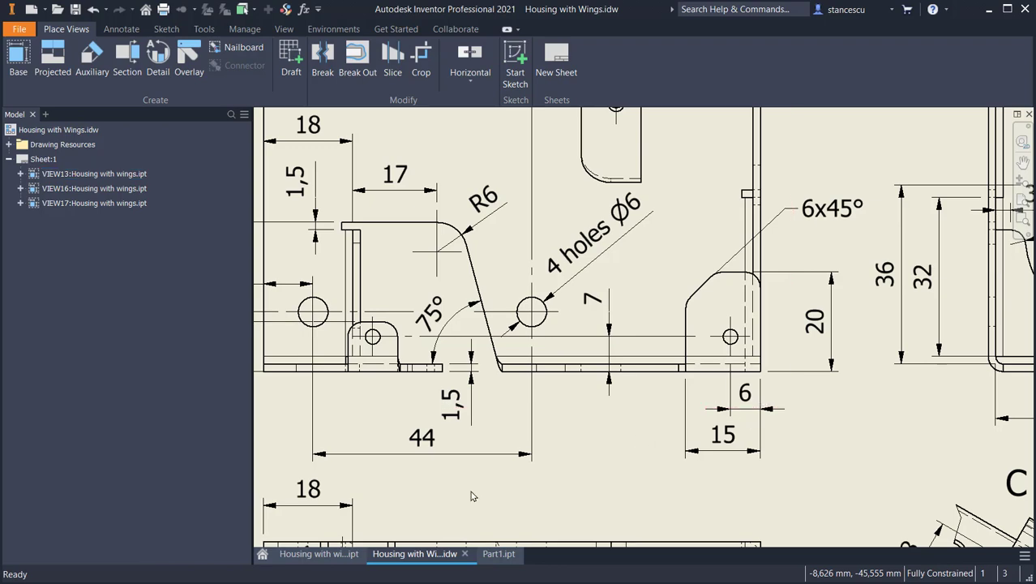
{"action": "left_click", "coordinate": [501, 555]}
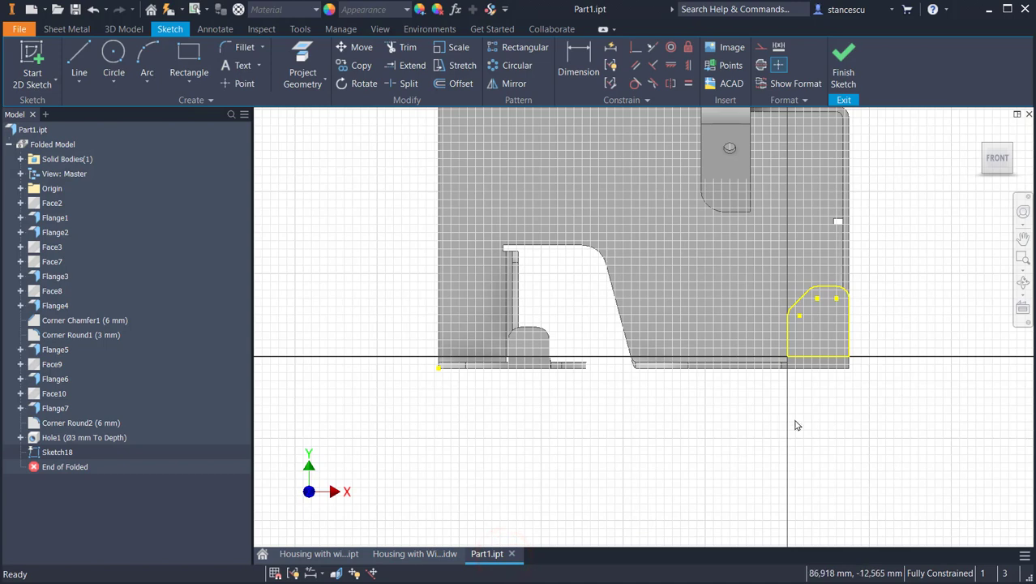
{"action": "left_click", "coordinate": [244, 83]}
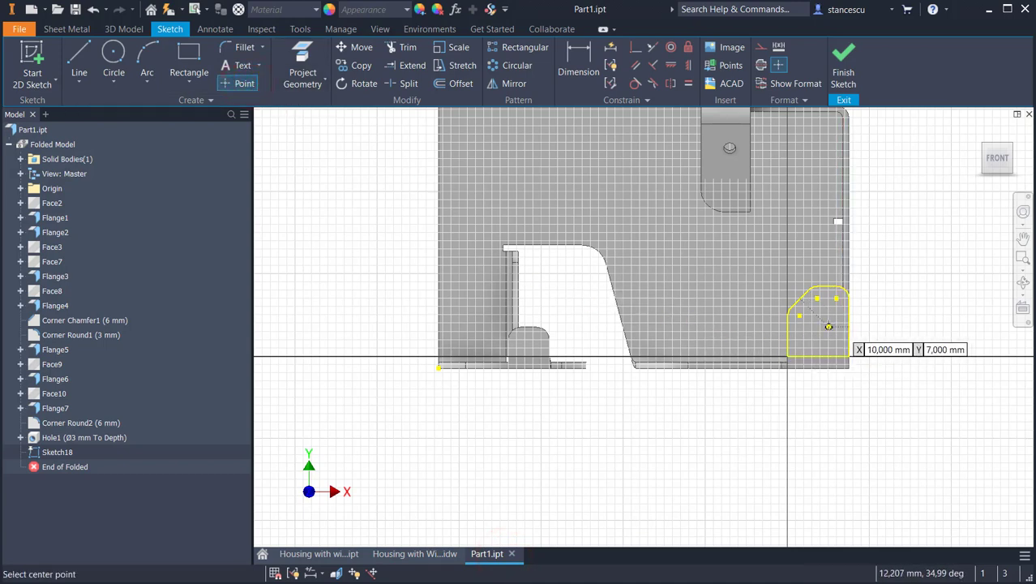
{"action": "scroll", "coordinate": [829, 327], "scroll_direction": "up", "scroll_amount": 3}
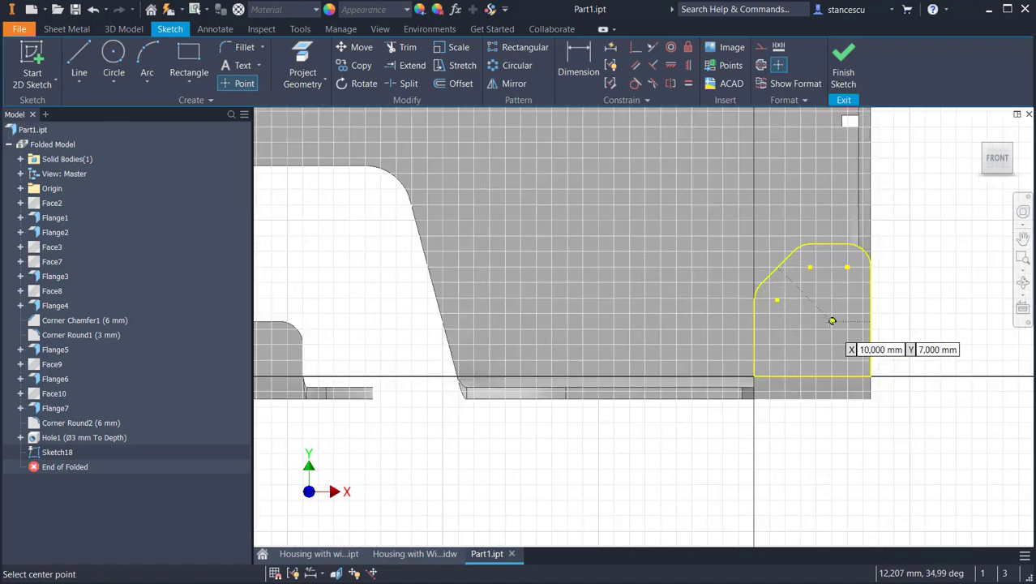
{"action": "left_click", "coordinate": [832, 321]}
{"action": "mouse_move", "coordinate": [552, 379]}
{"action": "middle_mouse_down"}
{"action": "mouse_move", "coordinate": [640, 365]}
{"action": "mouse_move", "coordinate": [680, 335]}
{"action": "middle_mouse_up"}
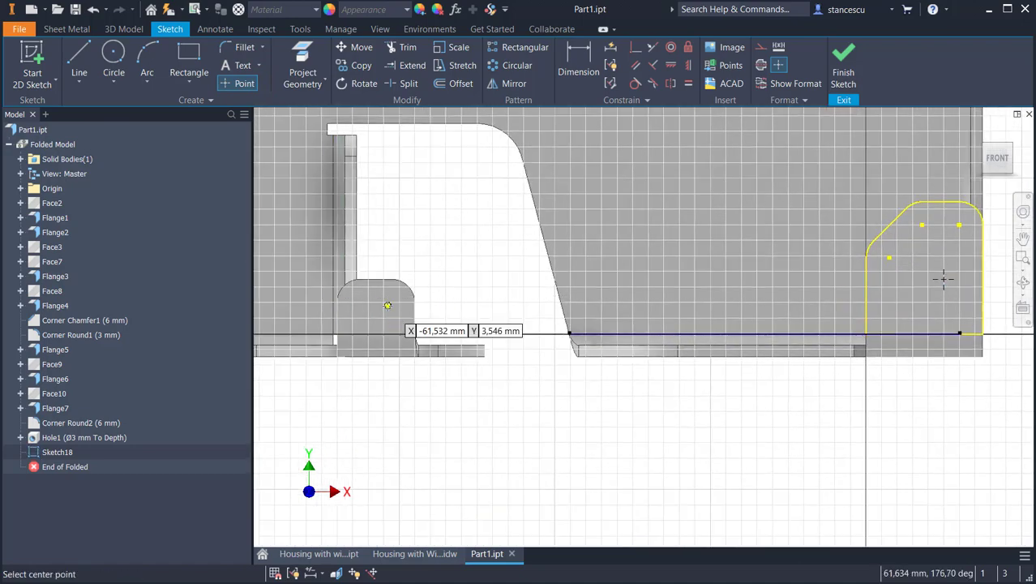
- Constrain the small tab's point vertically to the midpoint of its upper edge and horizontally to the chamfered tab's point
{"action": "left_click", "coordinate": [688, 66]}
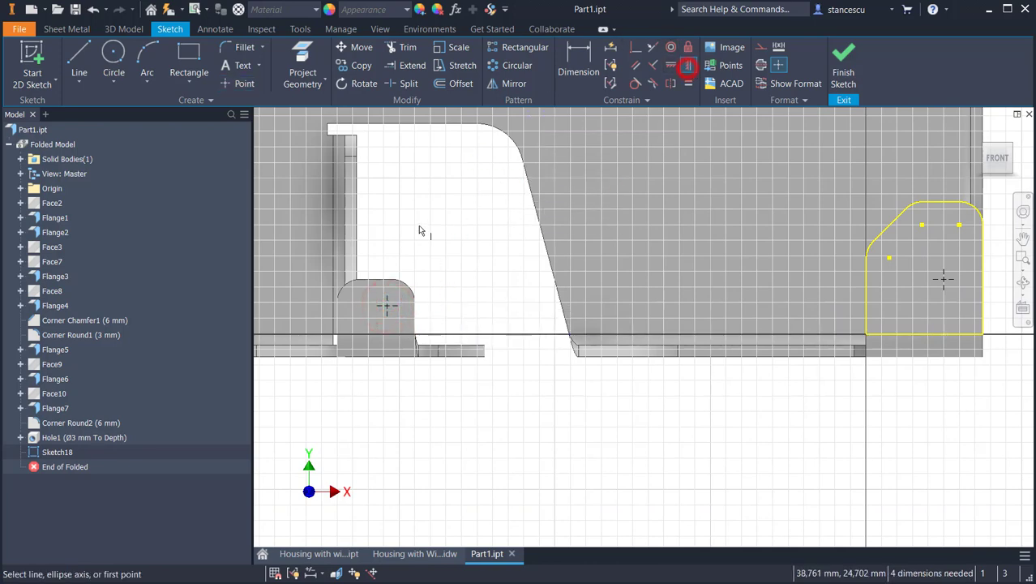
{"action": "left_click", "coordinate": [388, 315]}
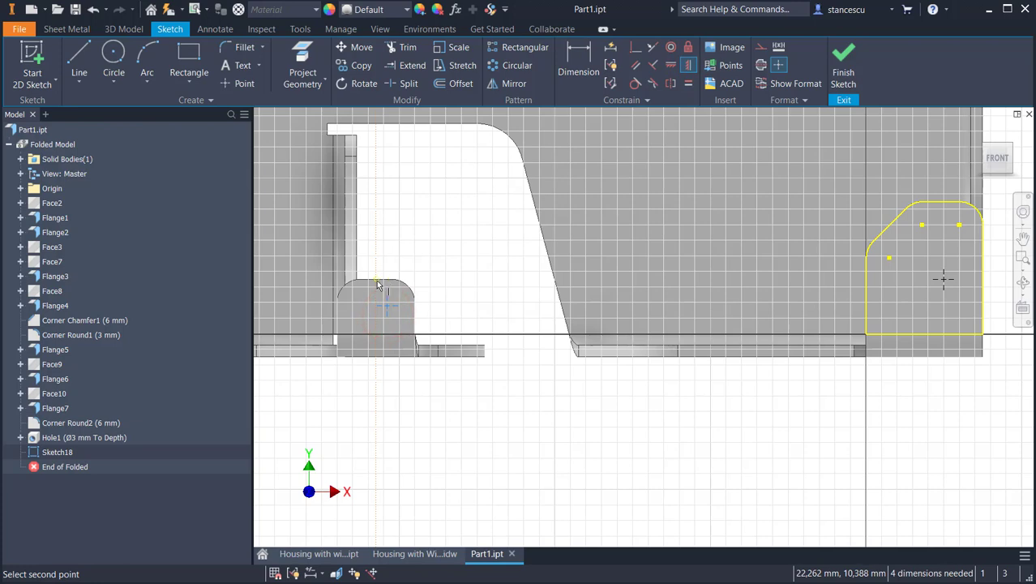
{"action": "left_click", "coordinate": [374, 280]}
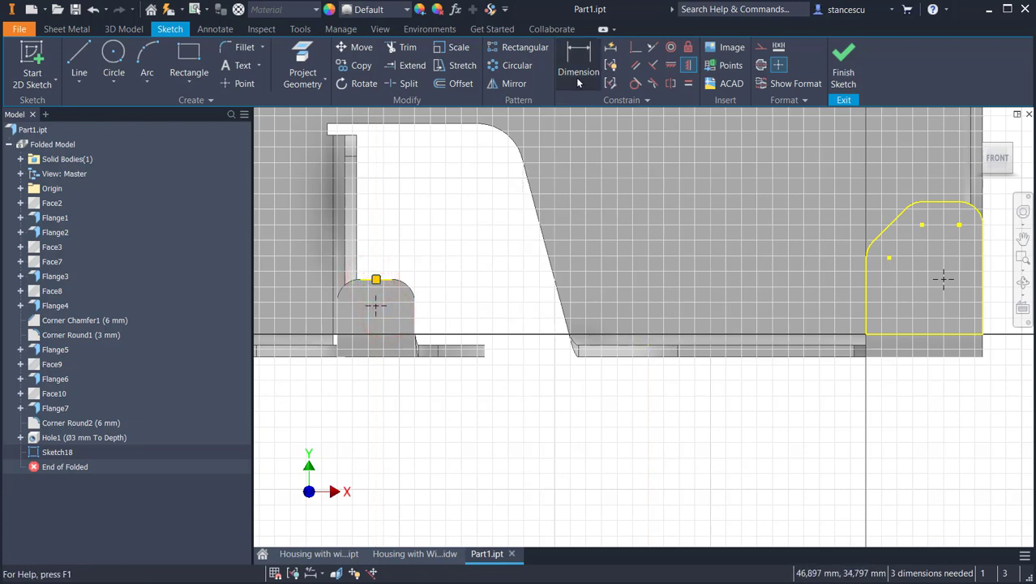
{"action": "left_click", "coordinate": [578, 50]}
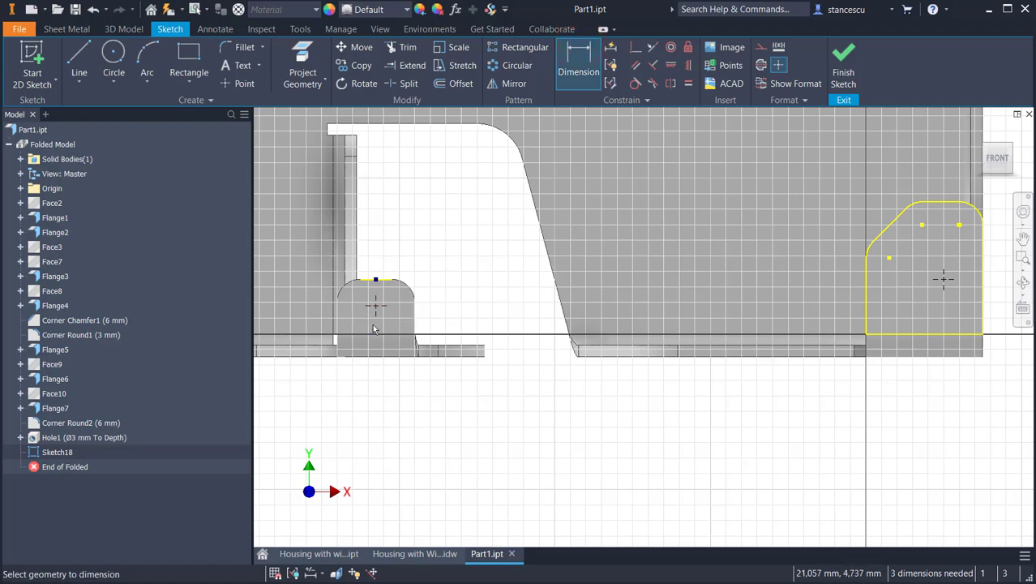
{"action": "left_click", "coordinate": [670, 65]}
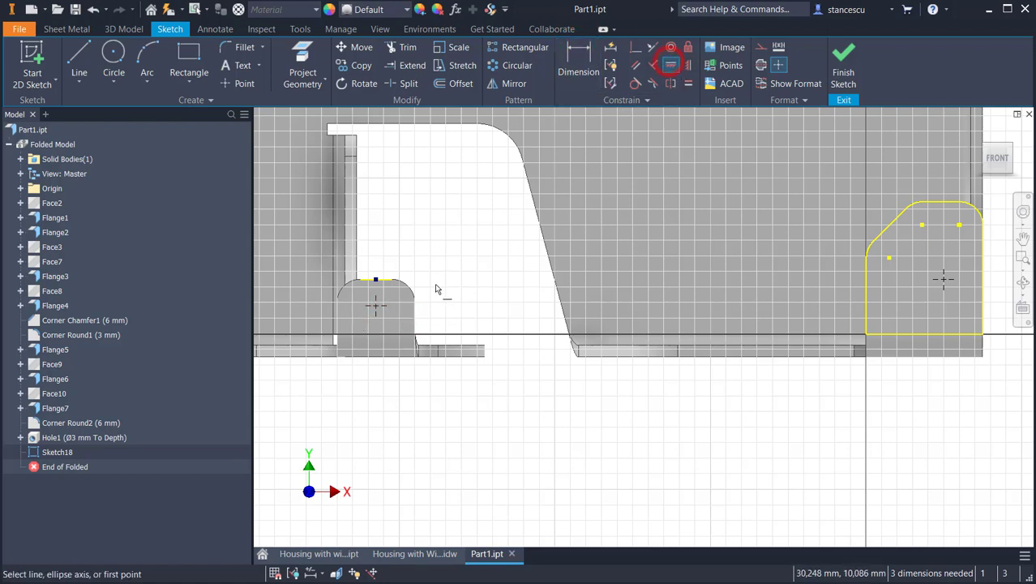
{"action": "left_click", "coordinate": [375, 307]}
{"action": "left_click", "coordinate": [944, 286]}
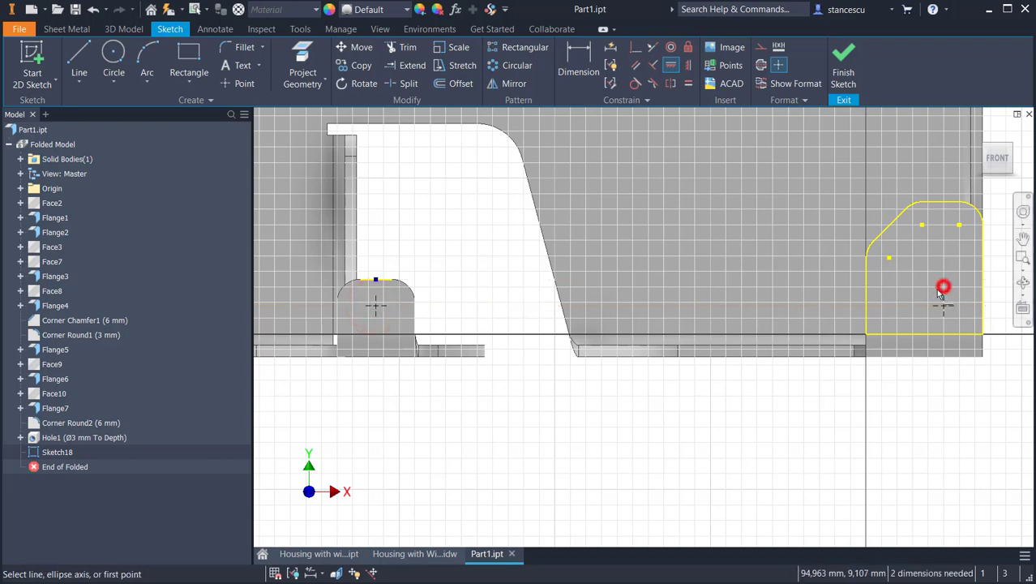
- Dimension the small tab's point 7 mm above that tab's lower edge
{"action": "left_click", "coordinate": [583, 57]}
{"action": "left_click", "coordinate": [375, 357]}
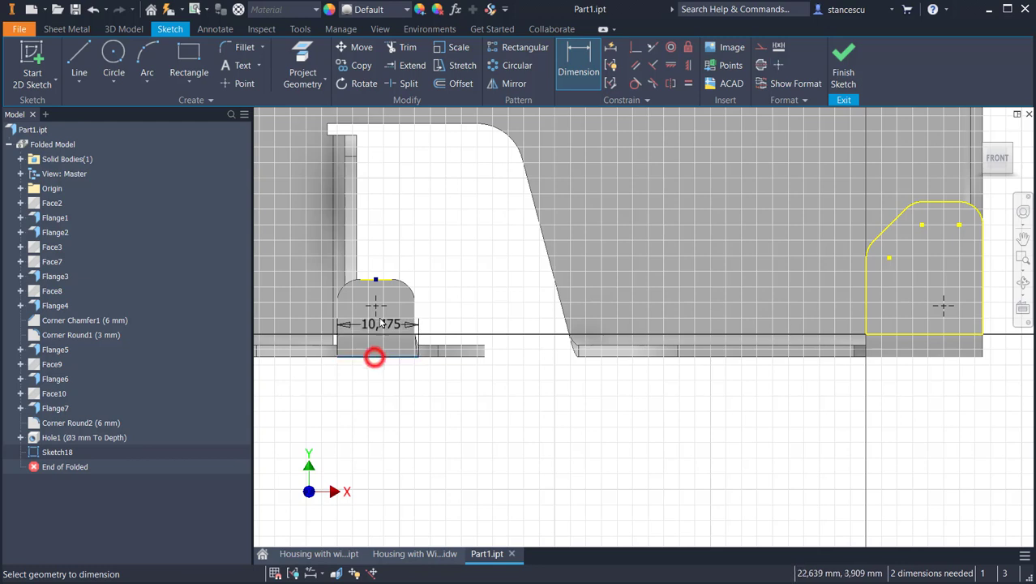
{"action": "left_click", "coordinate": [375, 306]}
{"action": "left_click", "coordinate": [520, 324]}
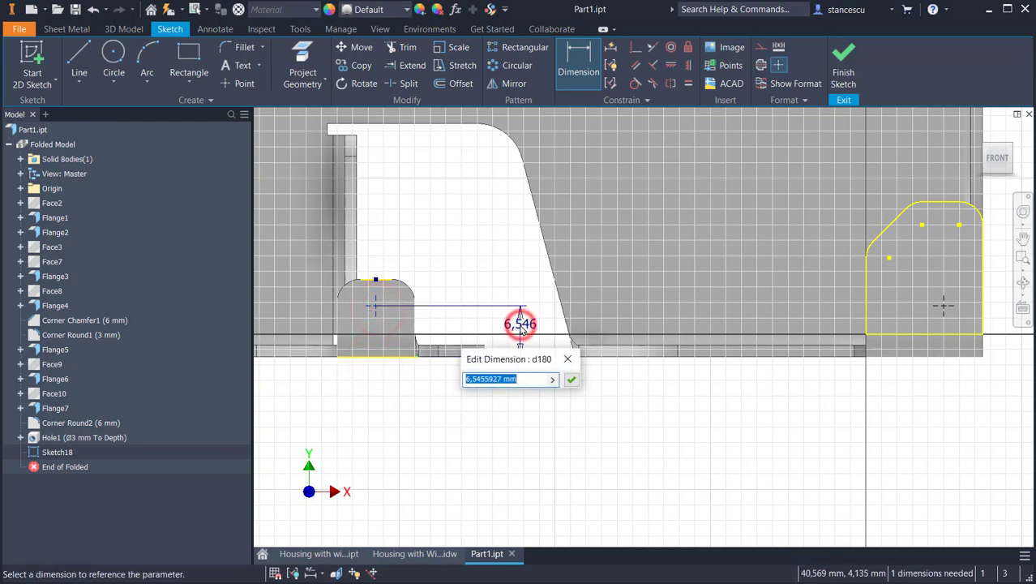
{"action": "type", "text": "7"}
{"action": "key", "text": "Return"}
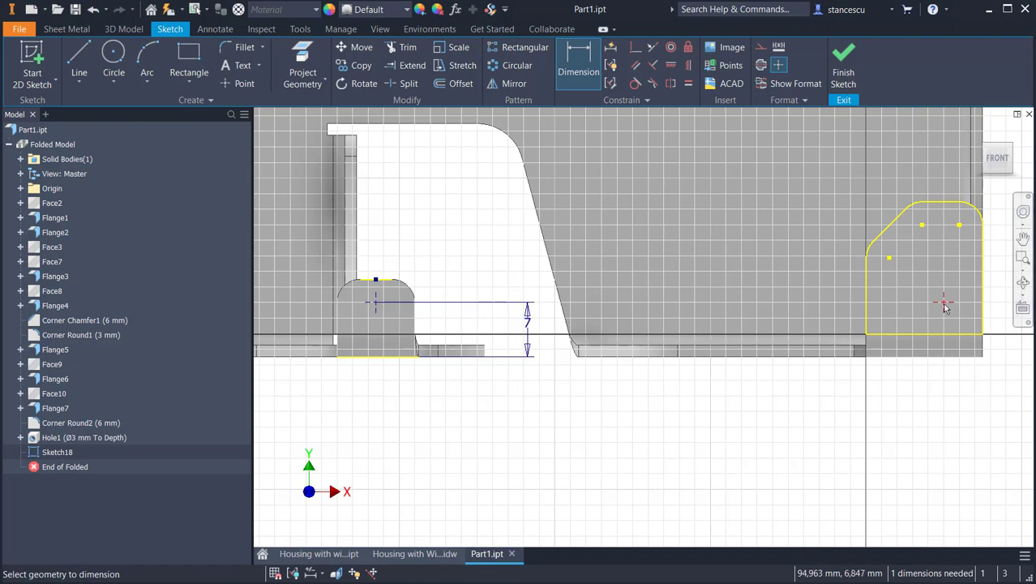
- Dimension the chamfered tab's point 6 mm from the tab's straight outer side edge
{"action": "left_click", "coordinate": [944, 302]}
{"action": "left_click", "coordinate": [984, 321]}
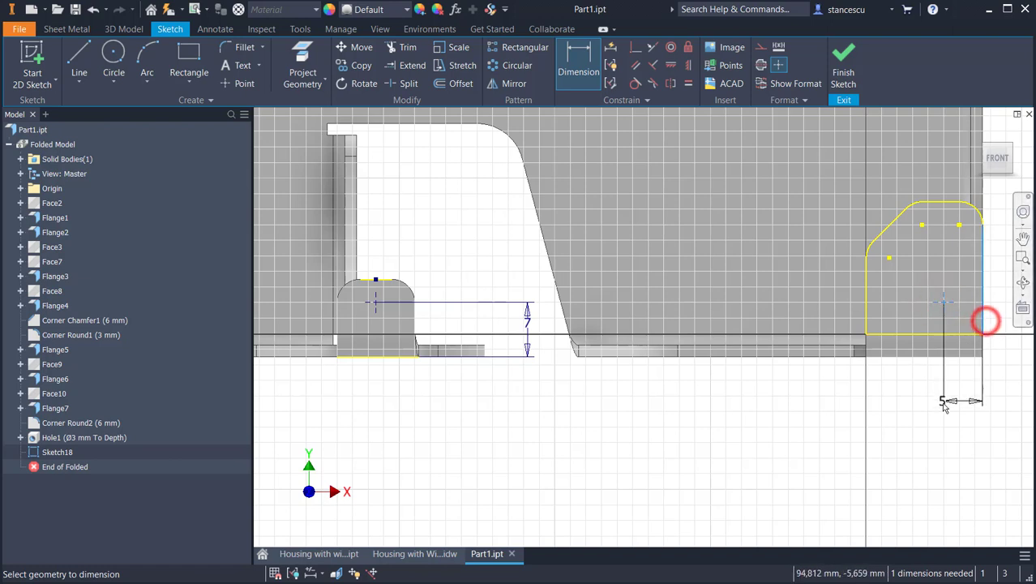
{"action": "left_click", "coordinate": [944, 412]}
{"action": "type", "text": "6"}
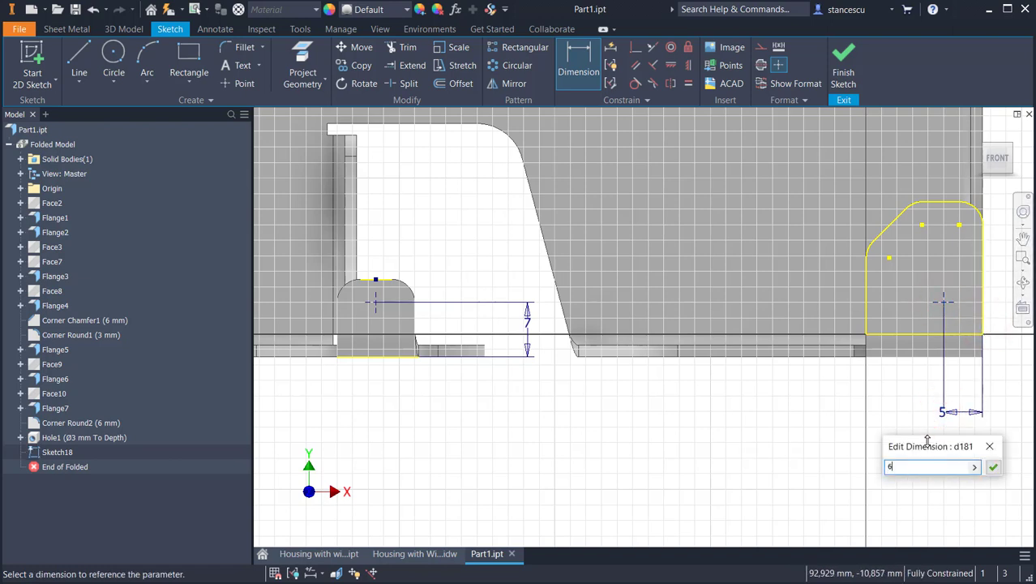
{"action": "key", "text": "Return"}
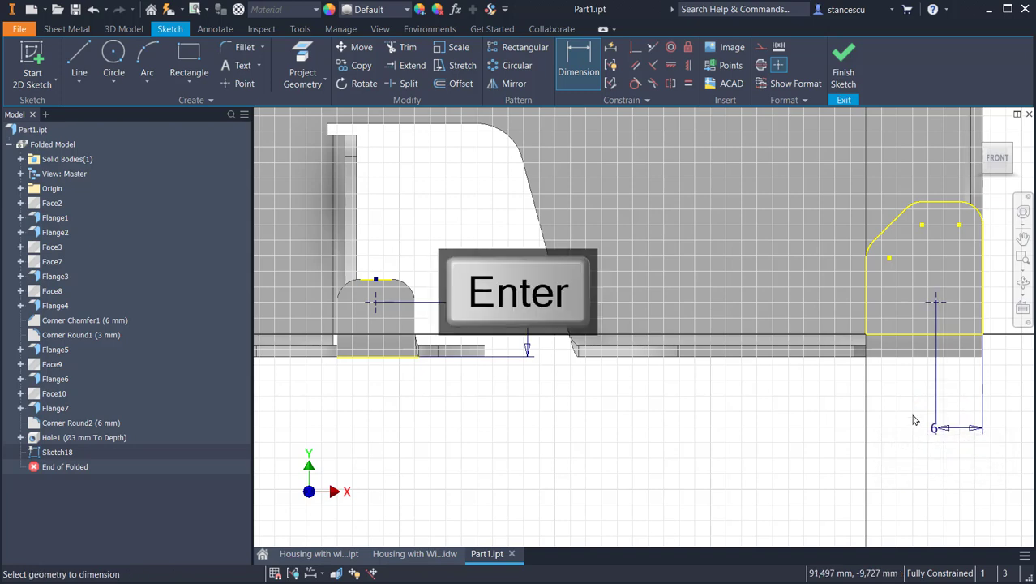
- Finish the sketch and cut 3 mm holes at both lower tab points, ending at the back face of the chamfered tab
{"action": "left_click", "coordinate": [851, 59]}
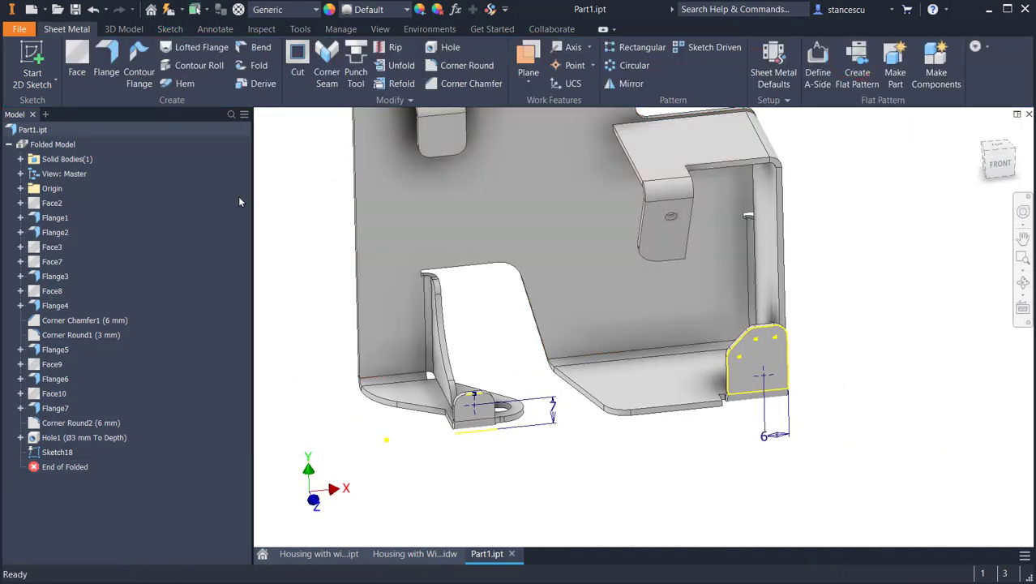
{"action": "left_click", "coordinate": [451, 47]}
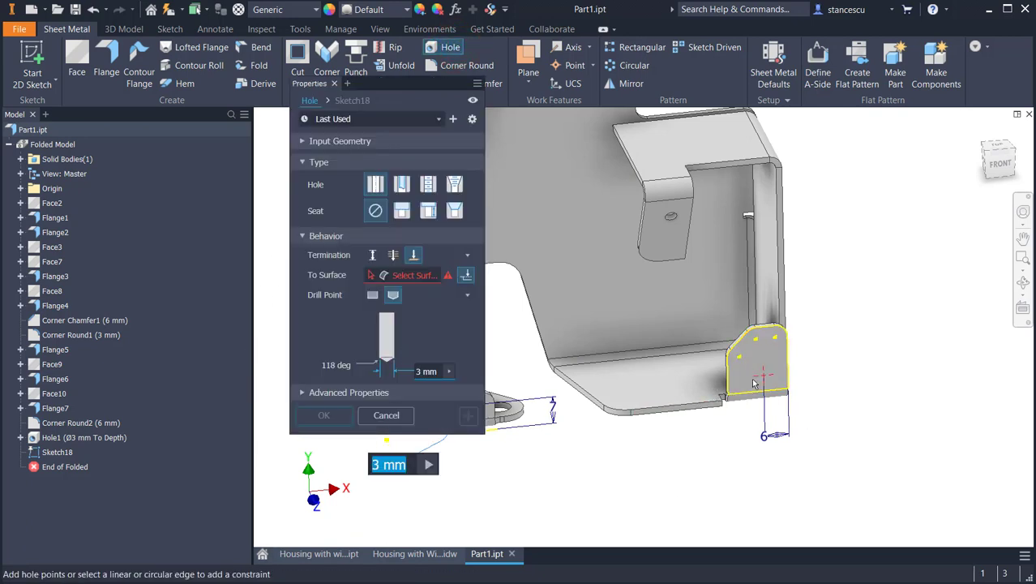
{"action": "mouse_move", "coordinate": [730, 455]}
{"action": "middle_mouse_down", "text": "shift"}
{"action": "mouse_move", "coordinate": [800, 497]}
{"action": "mouse_move", "coordinate": [806, 483]}
{"action": "middle_mouse_up", "text": "shift"}
{"action": "scroll", "coordinate": [604, 281], "scroll_direction": "up", "scroll_amount": 3}
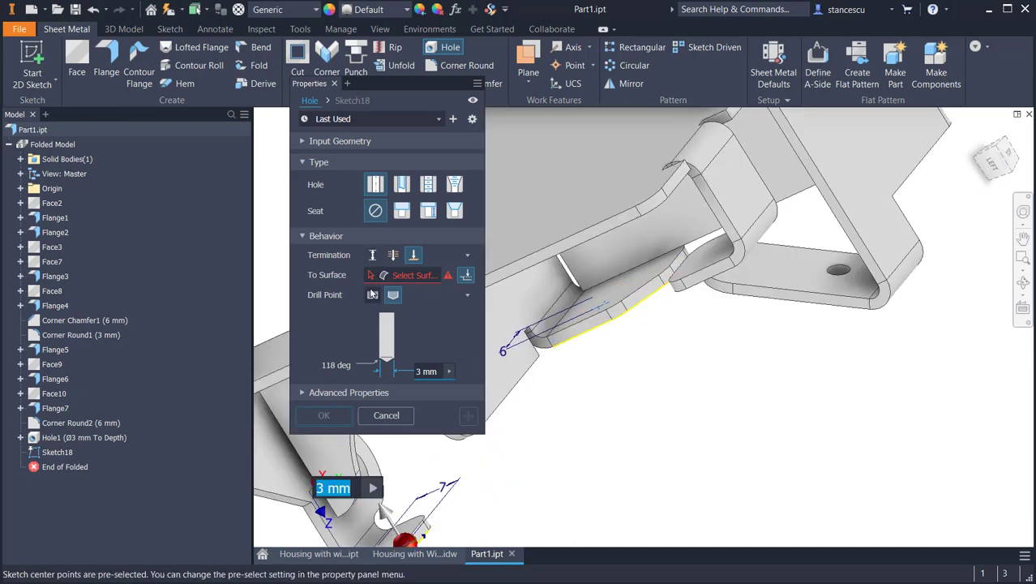
{"action": "left_click", "coordinate": [370, 275]}
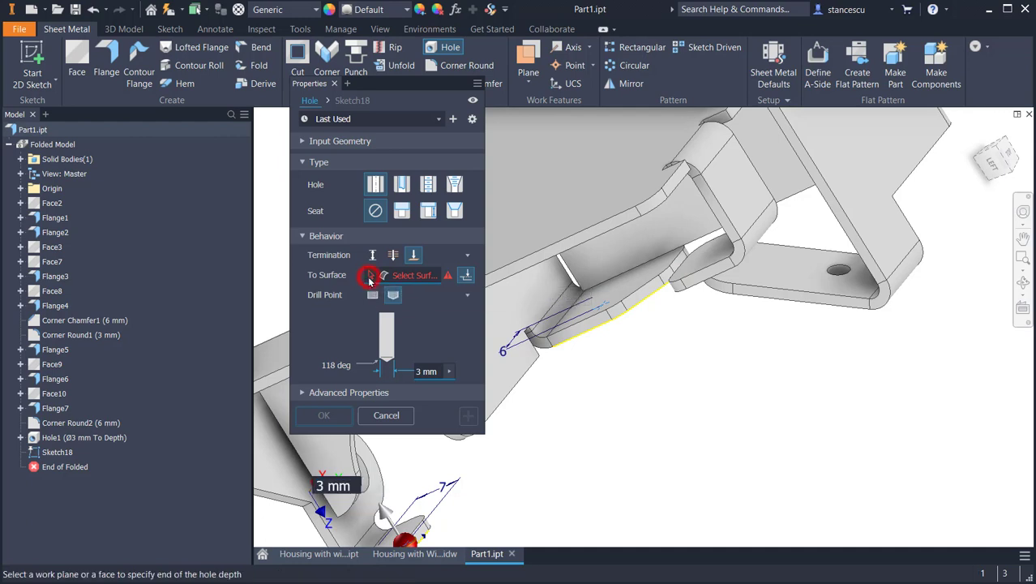
{"action": "left_click", "coordinate": [581, 313]}
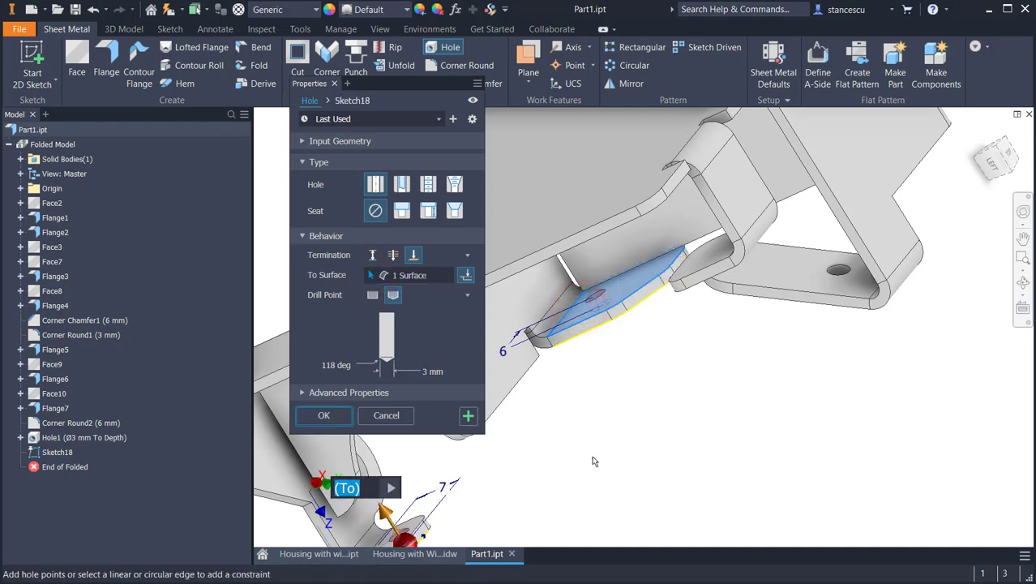
{"action": "middle_click_drag", "start_coordinate": [621, 460], "coordinate": [858, 422]}
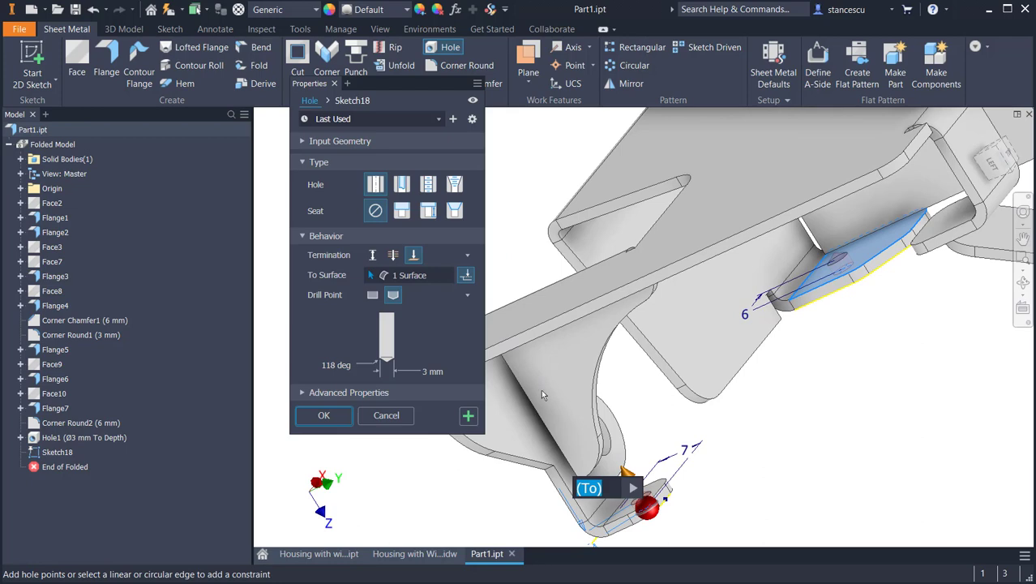
{"action": "left_click", "coordinate": [318, 414]}
- Start a sketch on the front face of the notched tab at the main plate's upper edge
{"action": "middle_click_drag", "start_coordinate": [960, 433], "coordinate": [921, 378], "text": "shift"}
{"action": "middle_click_drag", "start_coordinate": [823, 312], "coordinate": [824, 529]}
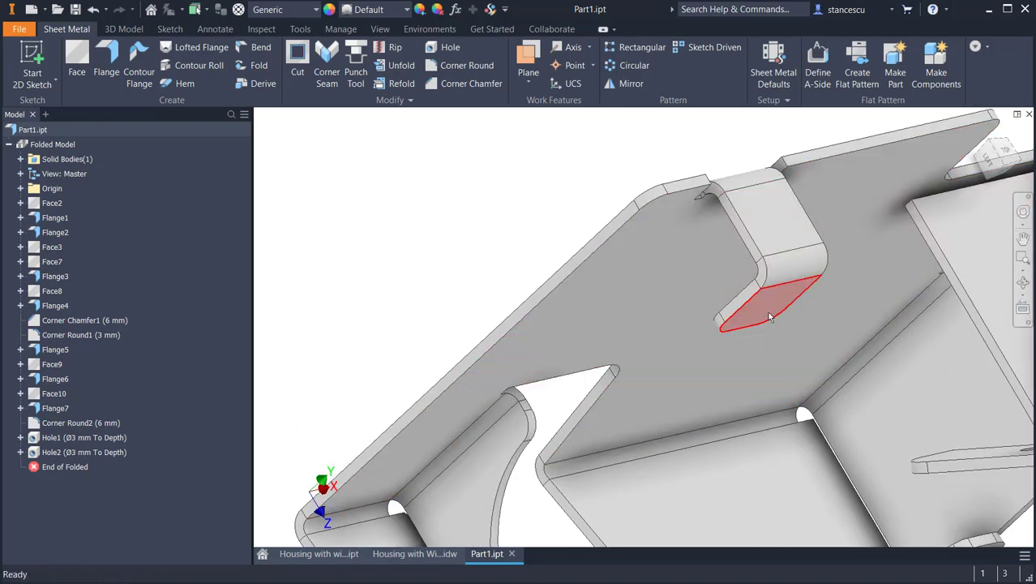
{"action": "left_click", "coordinate": [770, 313]}
{"action": "left_click", "coordinate": [864, 294]}
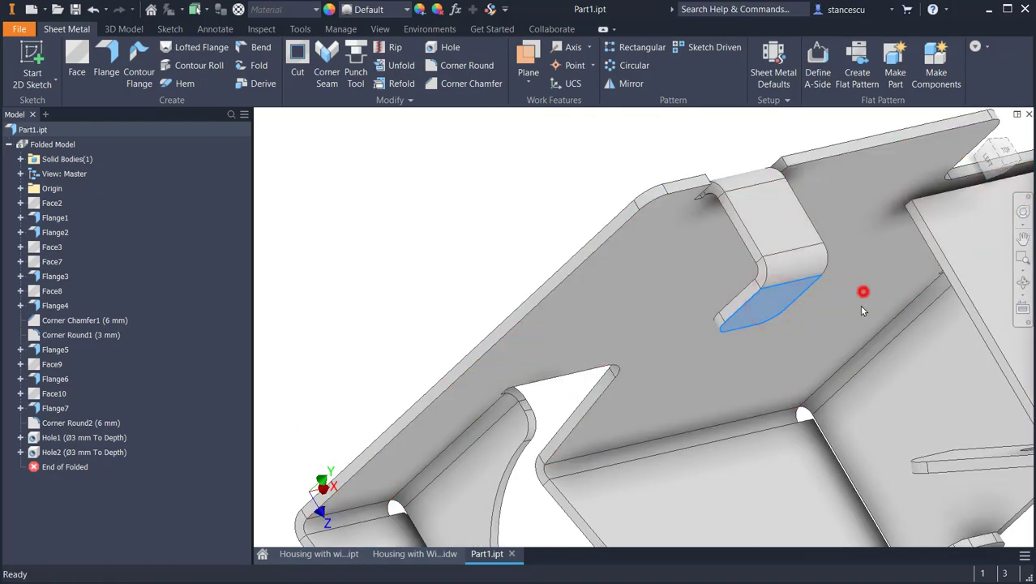
{"action": "mouse_move", "coordinate": [393, 296]}
{"action": "middle_mouse_down"}
{"action": "mouse_move", "coordinate": [449, 398]}
{"action": "mouse_move", "coordinate": [469, 493]}
{"action": "middle_mouse_up"}
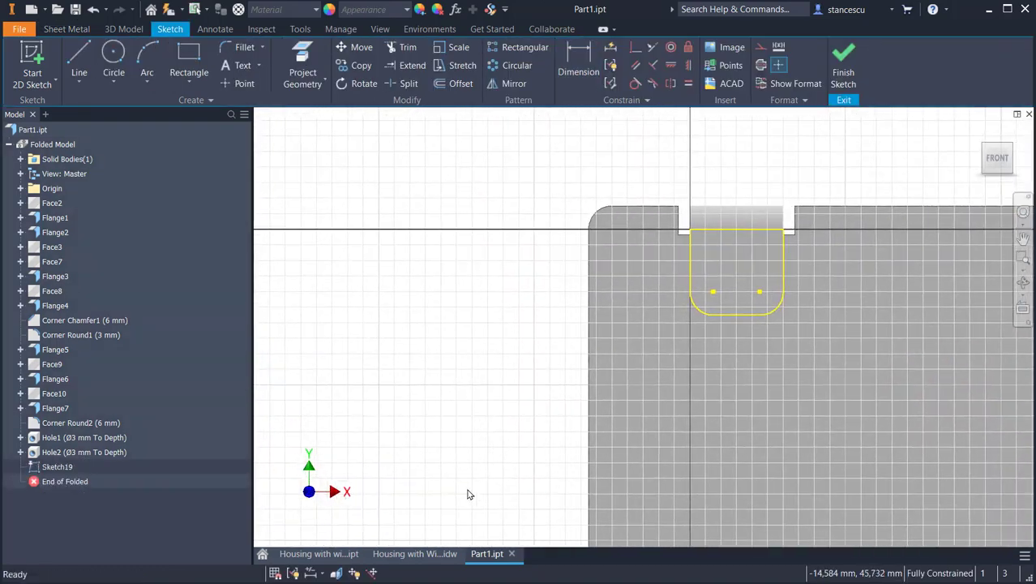
- Check the upper tab's hole position in Housing with Wings.idw and place a sketch point on that tab in Part1.ipt
{"action": "left_click", "coordinate": [392, 554]}
{"action": "middle_click_drag", "start_coordinate": [336, 293], "coordinate": [588, 532]}
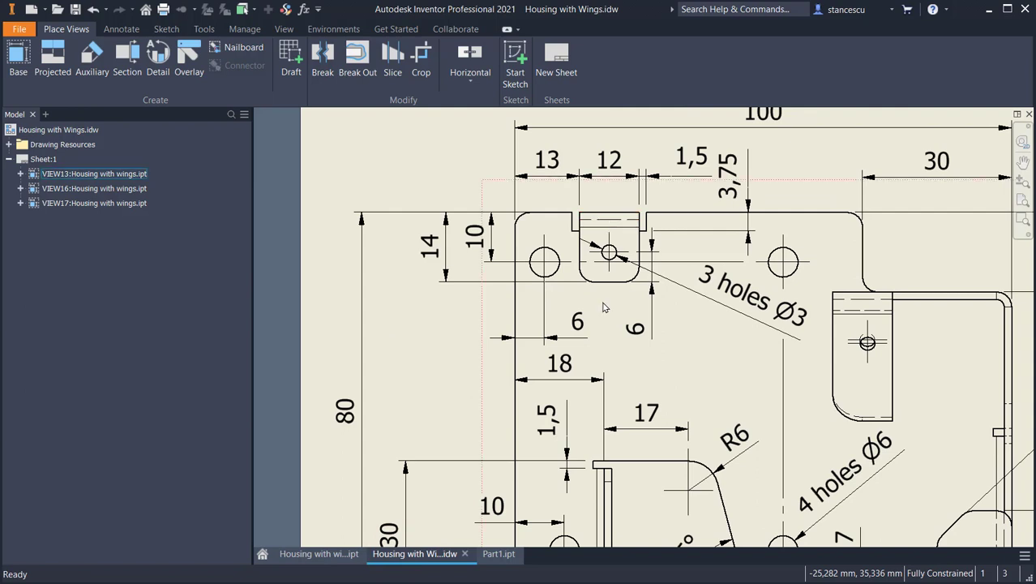
{"action": "left_click", "coordinate": [508, 557]}
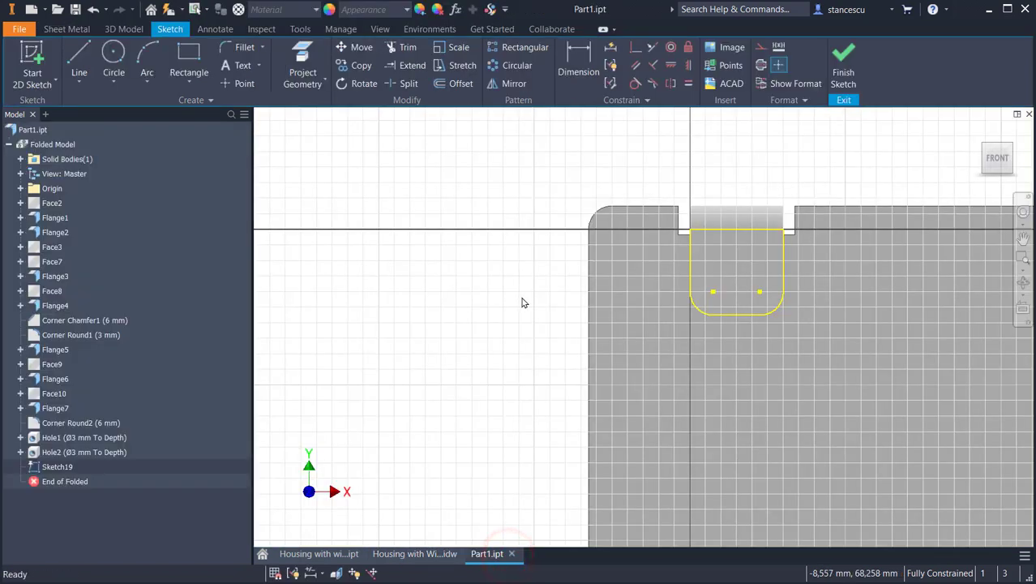
{"action": "left_click", "coordinate": [244, 83]}
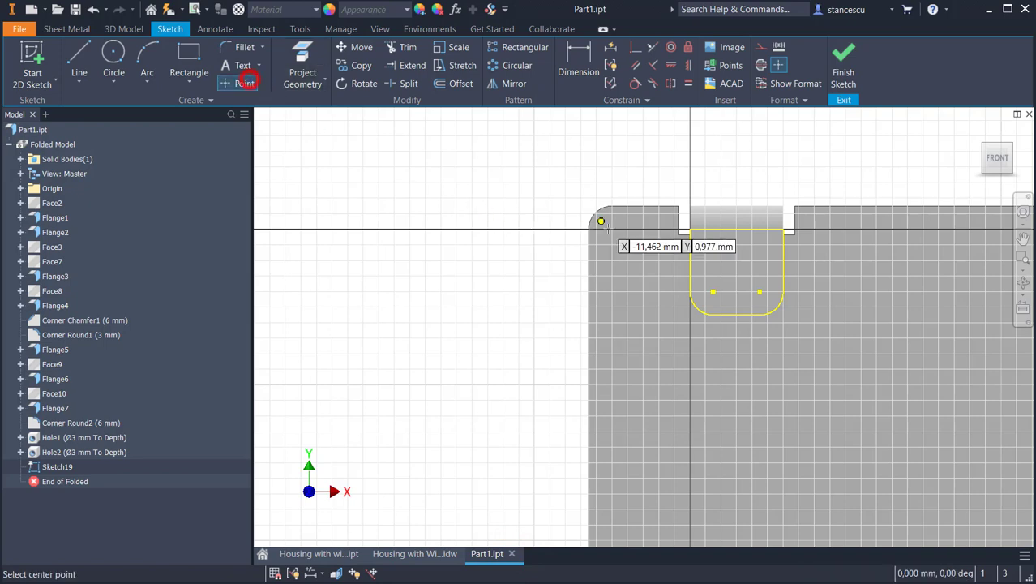
{"action": "left_click", "coordinate": [747, 271]}
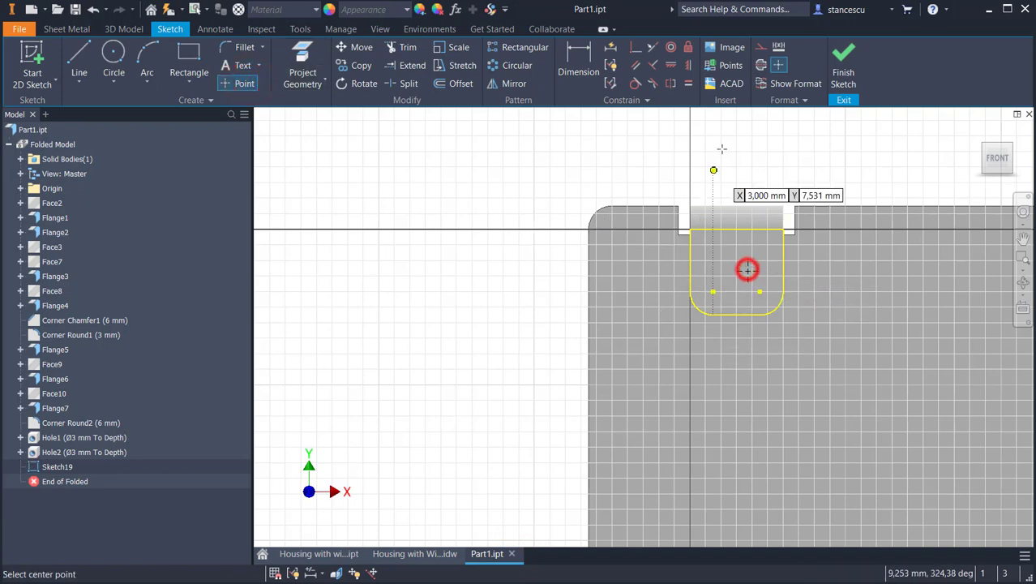
- Constrain the point vertically to the midpoint of the upper tab's lower edge
{"action": "left_click", "coordinate": [689, 68]}
{"action": "left_click", "coordinate": [747, 271]}
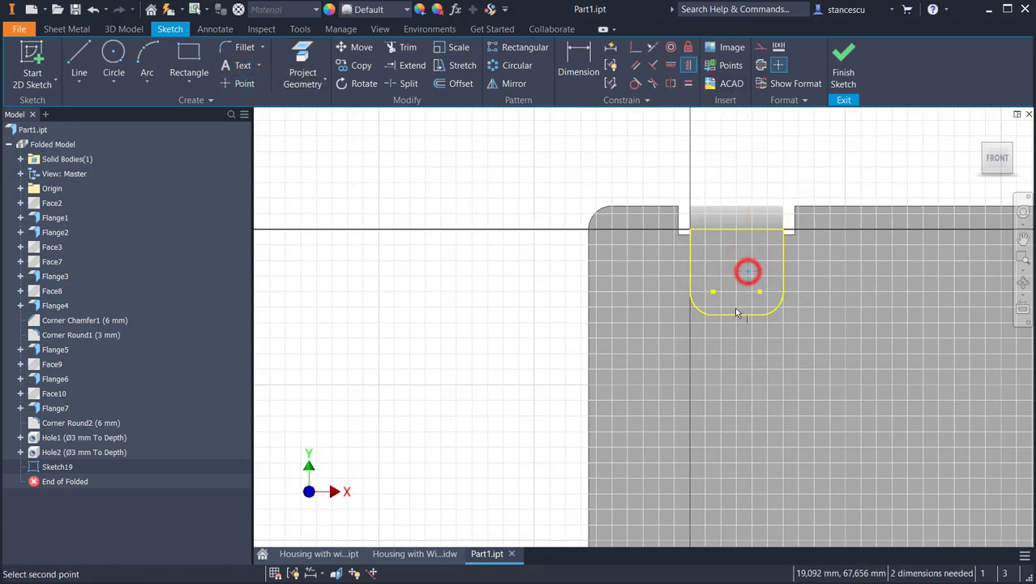
{"action": "left_click", "coordinate": [733, 316]}
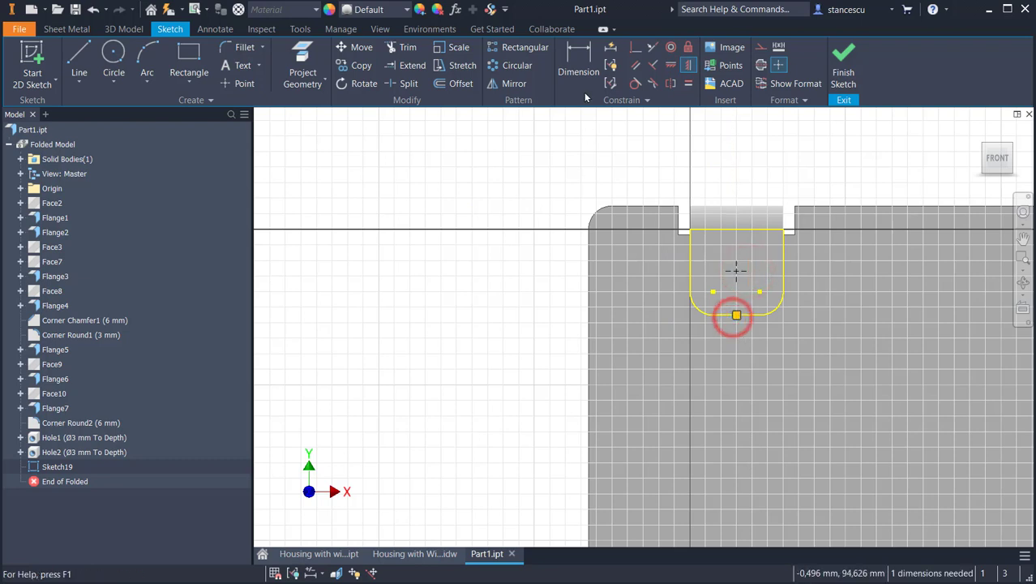
- Dimension the point 6 mm above the upper tab's lower edge
{"action": "key", "text": "d"}
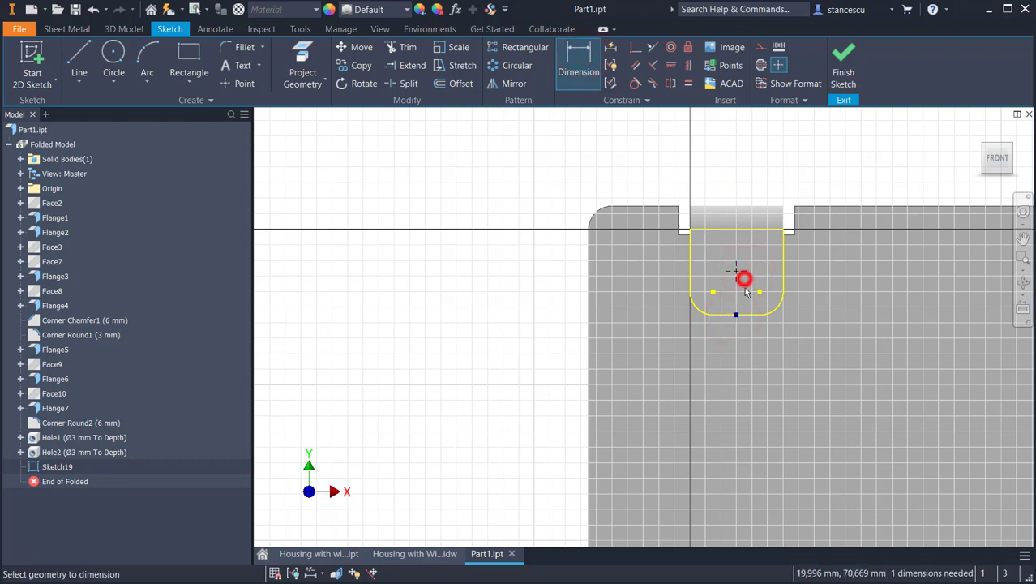
{"action": "left_click", "coordinate": [736, 271]}
{"action": "left_click", "coordinate": [724, 313]}
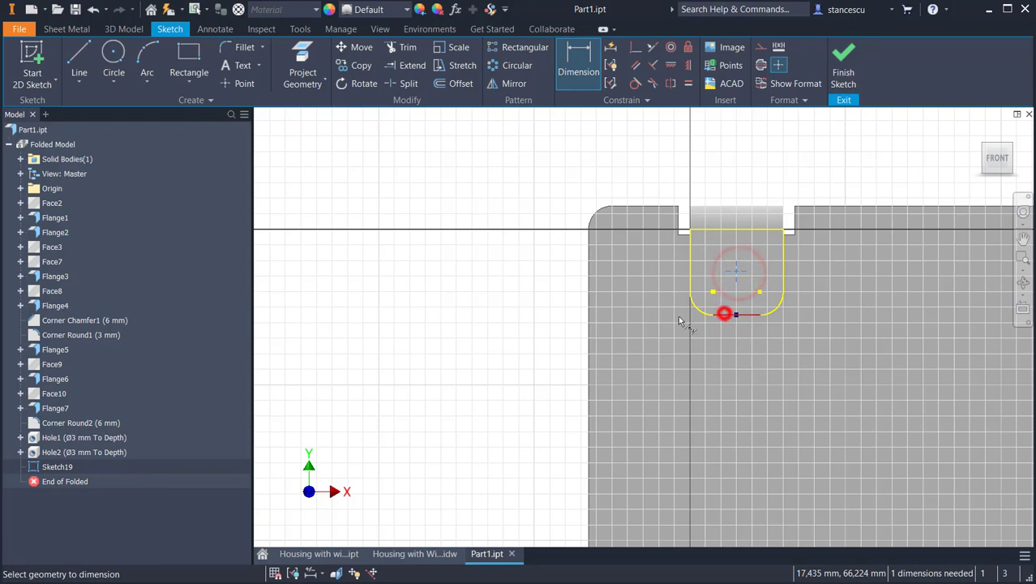
{"action": "left_click", "coordinate": [550, 287]}
{"action": "type", "text": "6"}
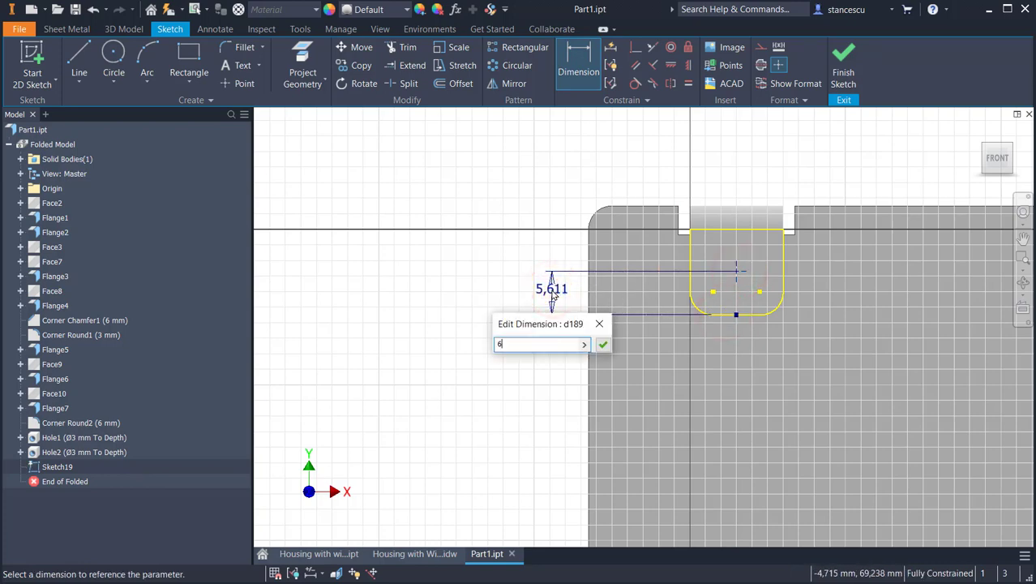
{"action": "key", "text": "Return"}
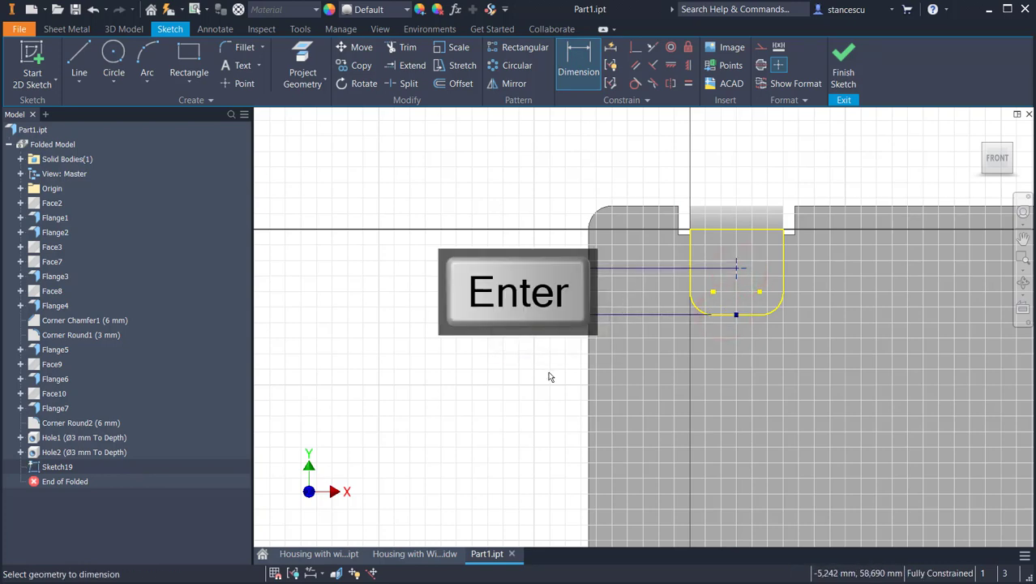
- Finish the sketch, cut a 3 mm hole at the point up to the upper tab's back face, and restore the home view
{"action": "left_click", "coordinate": [843, 65]}
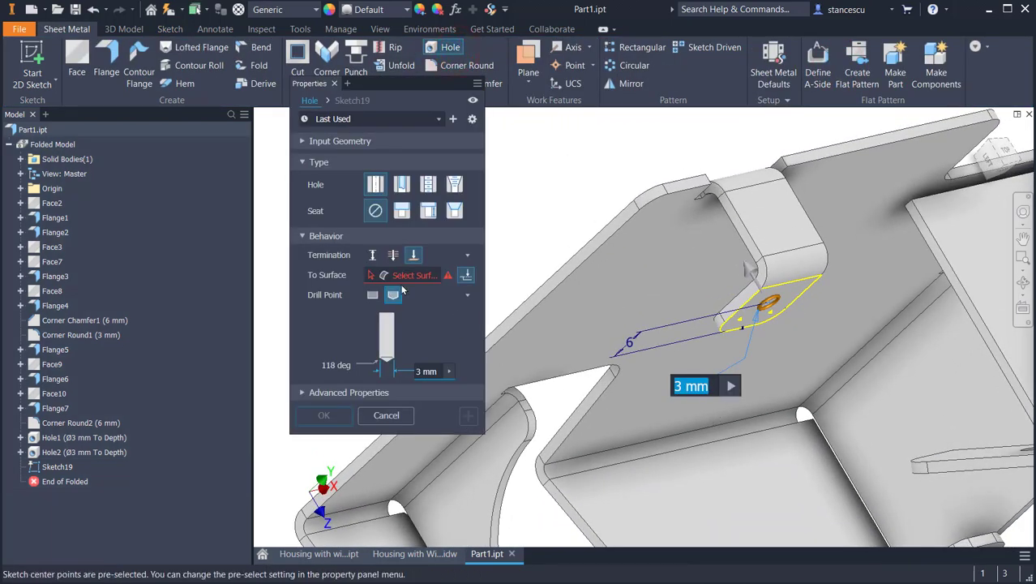
{"action": "left_click", "coordinate": [370, 276]}
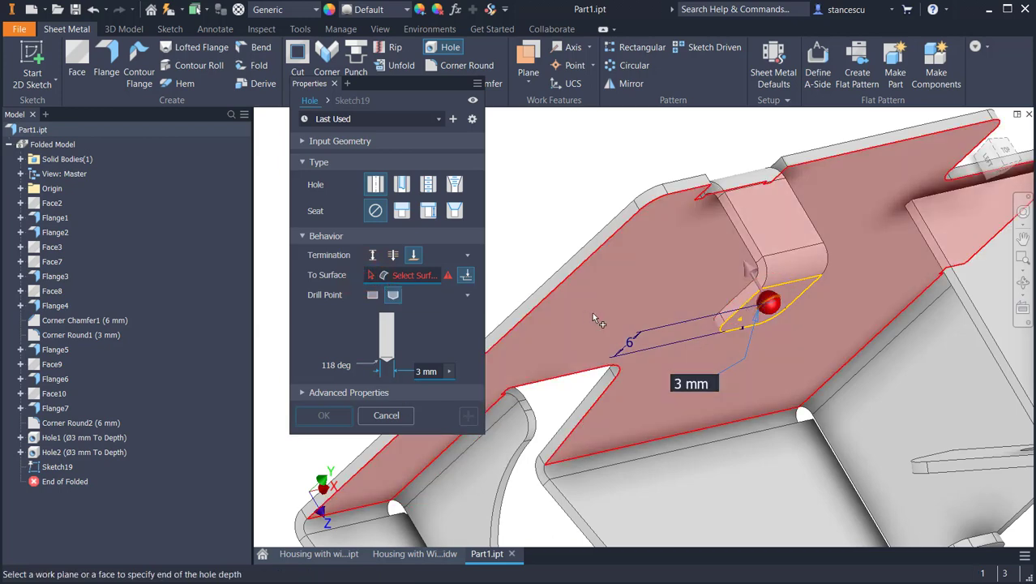
{"action": "middle_click_drag", "start_coordinate": [592, 311], "coordinate": [629, 355], "text": "shift"}
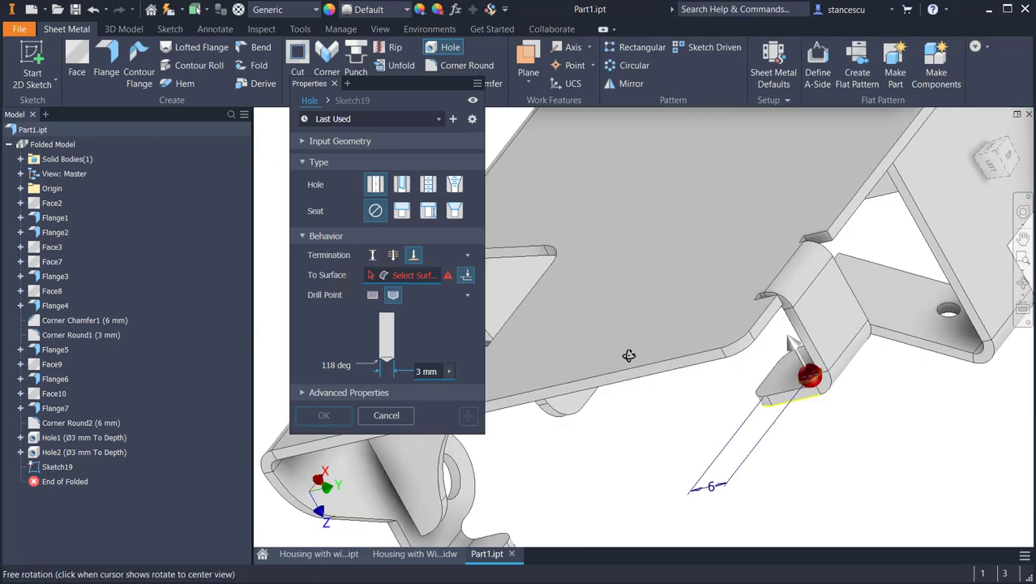
{"action": "left_click", "coordinate": [781, 394]}
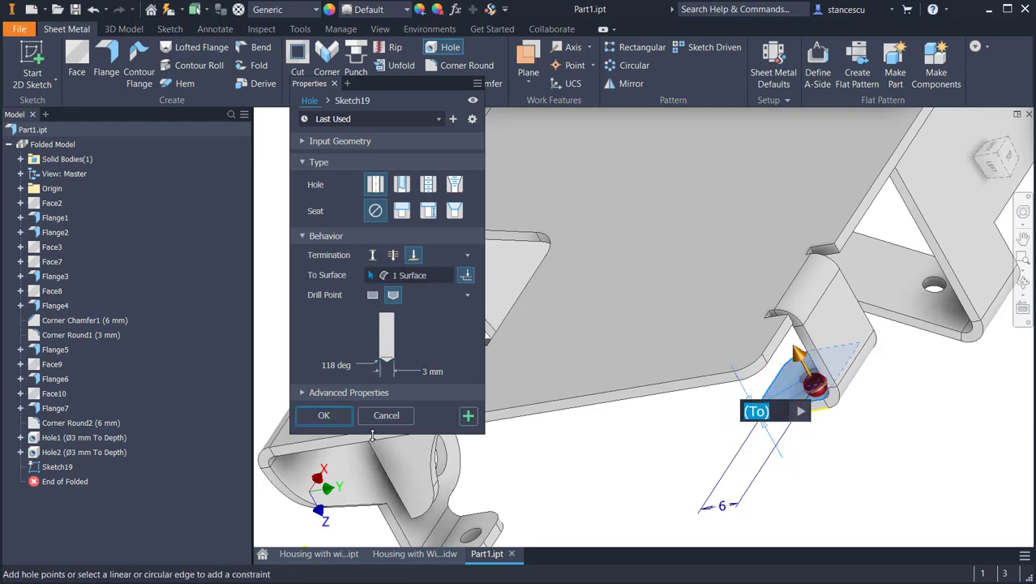
{"action": "left_click", "coordinate": [324, 415]}
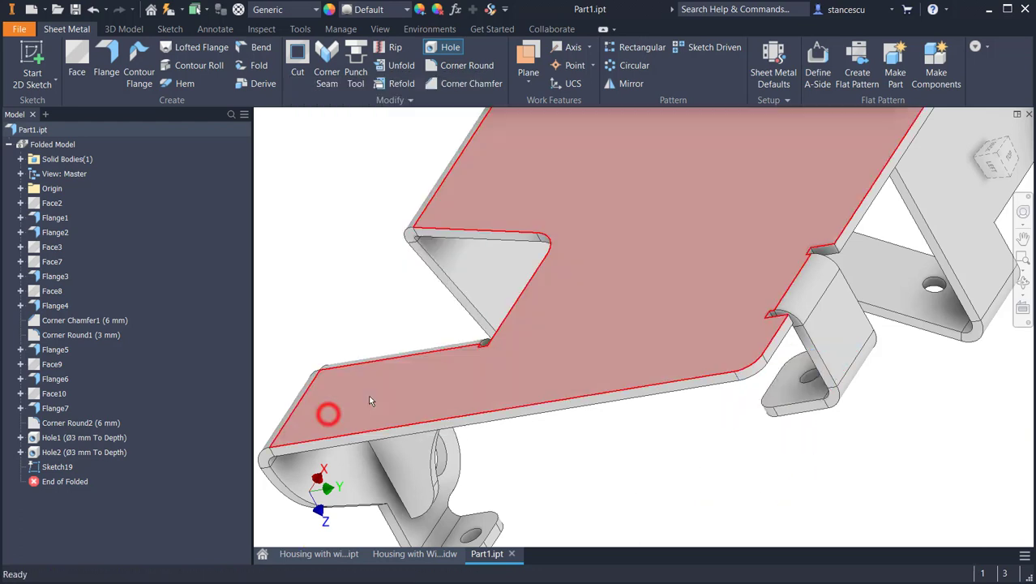
{"action": "left_click", "coordinate": [377, 209]}
{"action": "key", "text": "F6"}
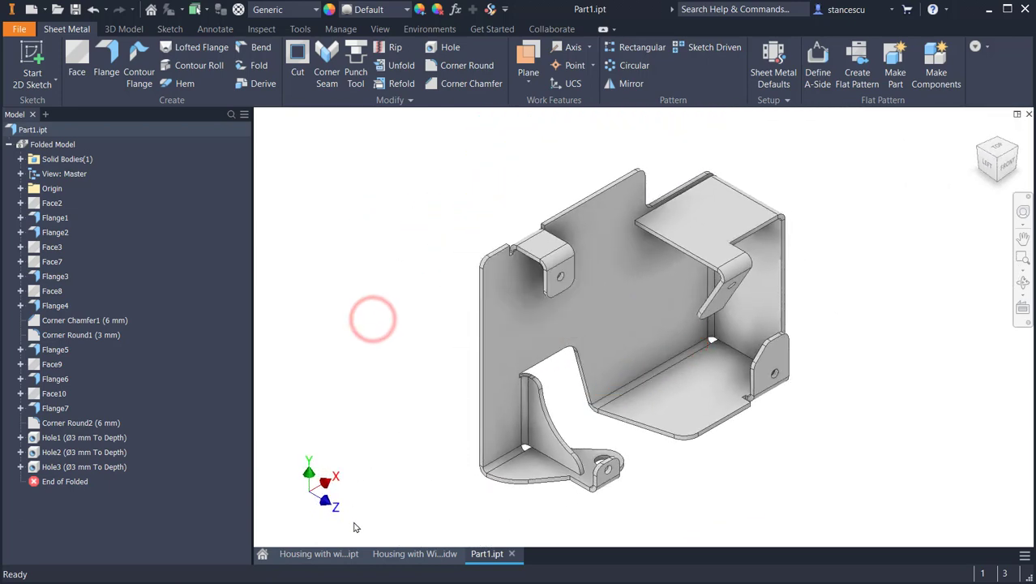
- Check the positions of the four 6 mm holes in Housing with Wings.idw and start a sketch on the main plate's front face in Part1.ipt
{"action": "left_click", "coordinate": [426, 554]}
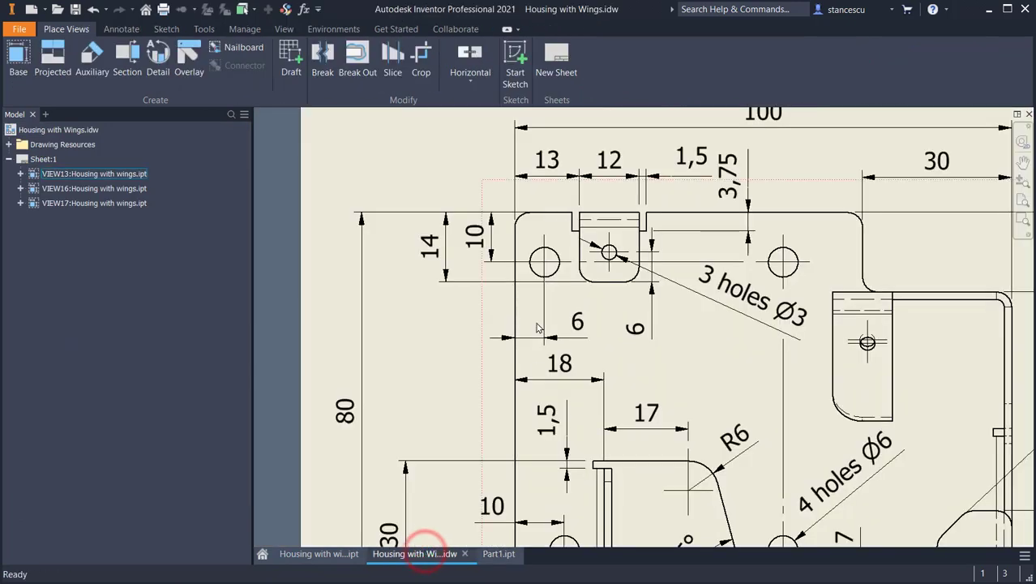
{"action": "mouse_move", "coordinate": [741, 360]}
{"action": "middle_mouse_down"}
{"action": "mouse_move", "coordinate": [738, 163]}
{"action": "mouse_move", "coordinate": [738, 274]}
{"action": "middle_mouse_up"}
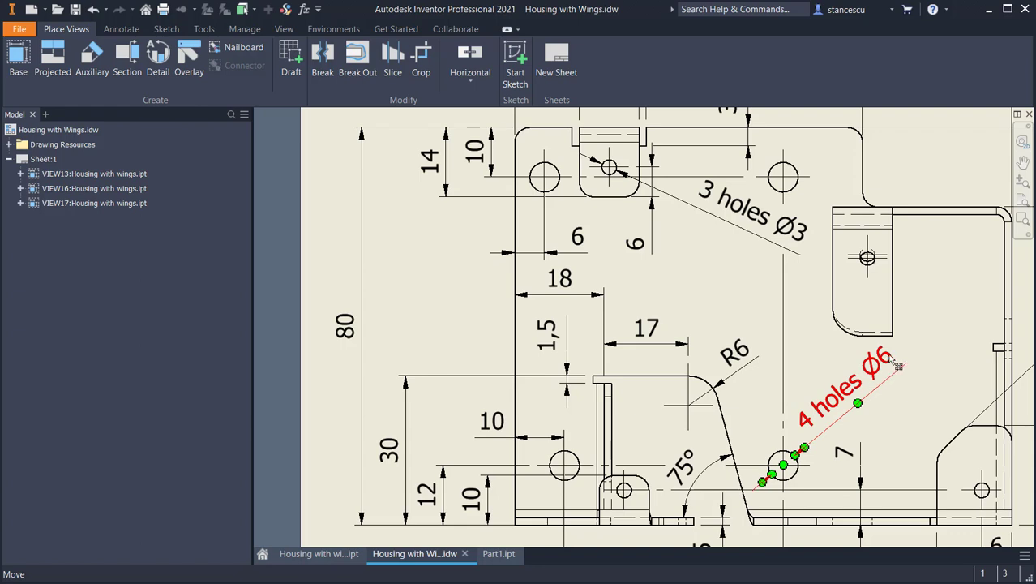
{"action": "middle_click_drag", "start_coordinate": [558, 465], "coordinate": [551, 355]}
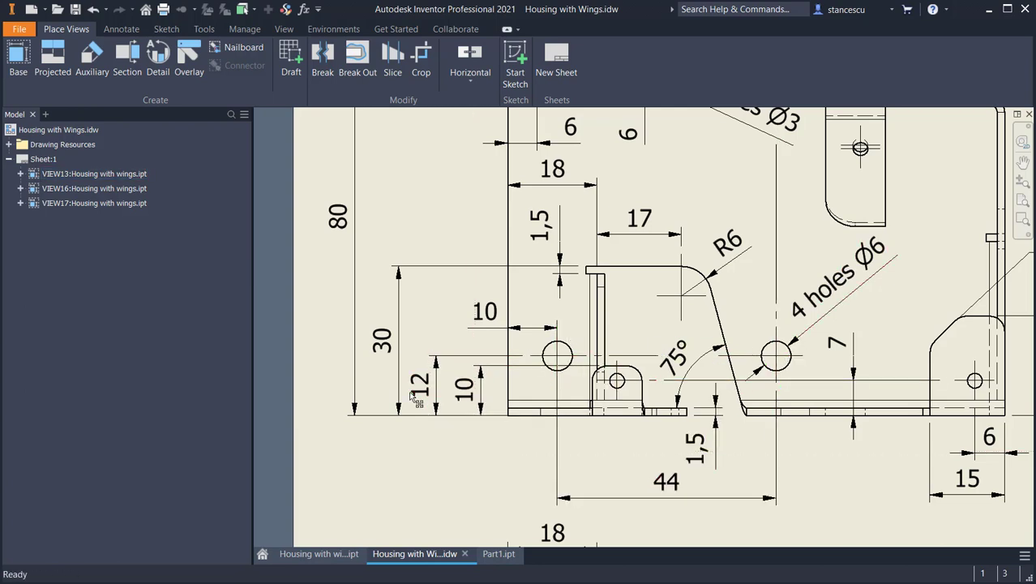
{"action": "mouse_move", "coordinate": [649, 302]}
{"action": "middle_mouse_down"}
{"action": "mouse_move", "coordinate": [658, 583]}
{"action": "mouse_move", "coordinate": [655, 522]}
{"action": "middle_mouse_up"}
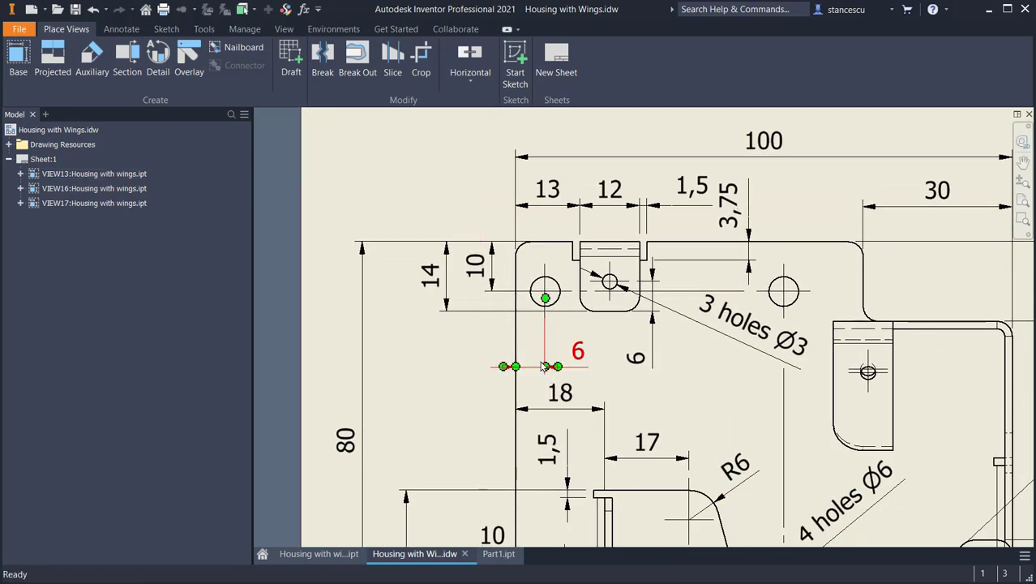
{"action": "middle_click_drag", "start_coordinate": [543, 367], "coordinate": [516, 253]}
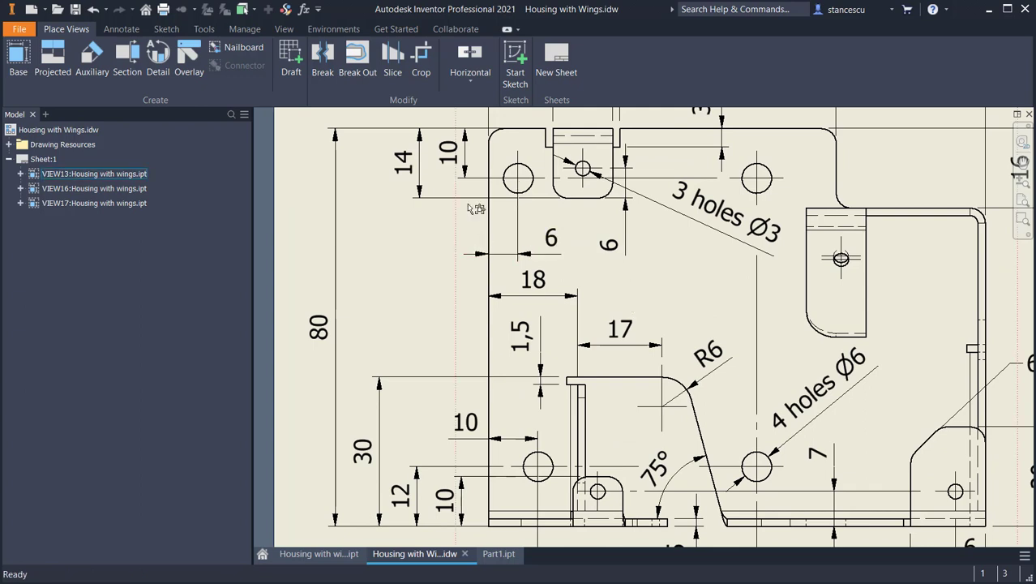
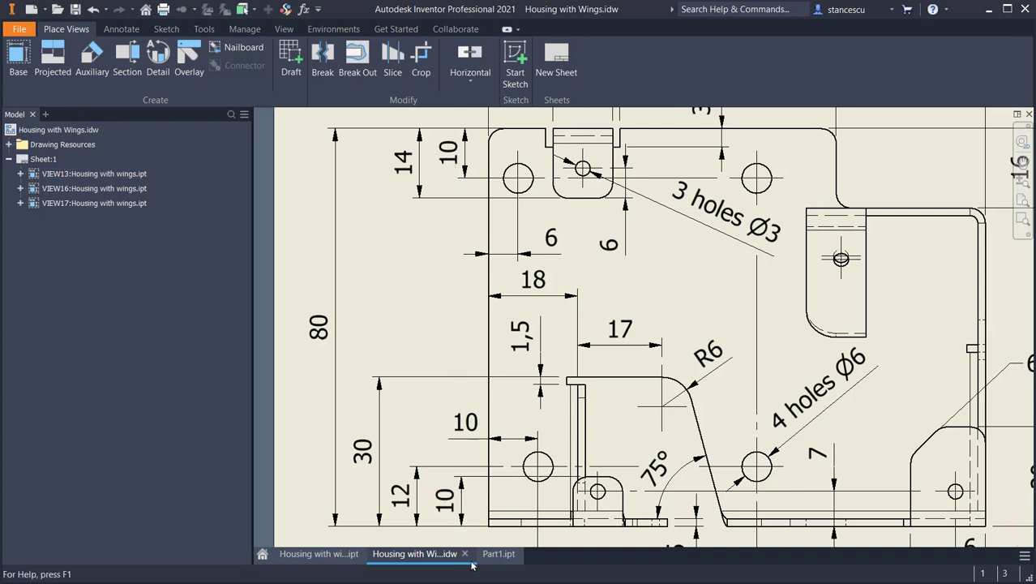
{"action": "left_click", "coordinate": [498, 554]}
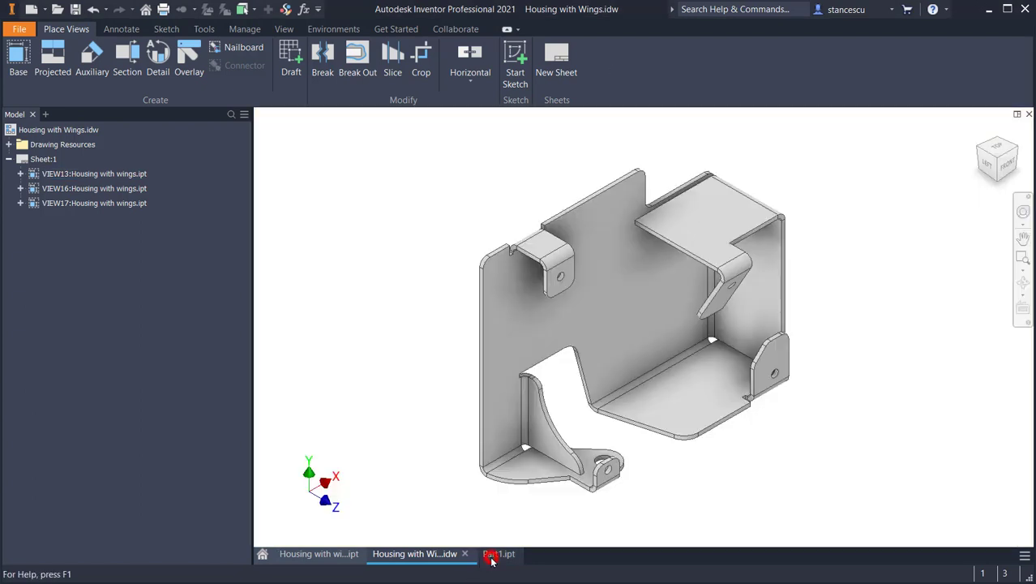
{"action": "left_click", "coordinate": [632, 305]}
{"action": "left_click", "coordinate": [716, 289]}
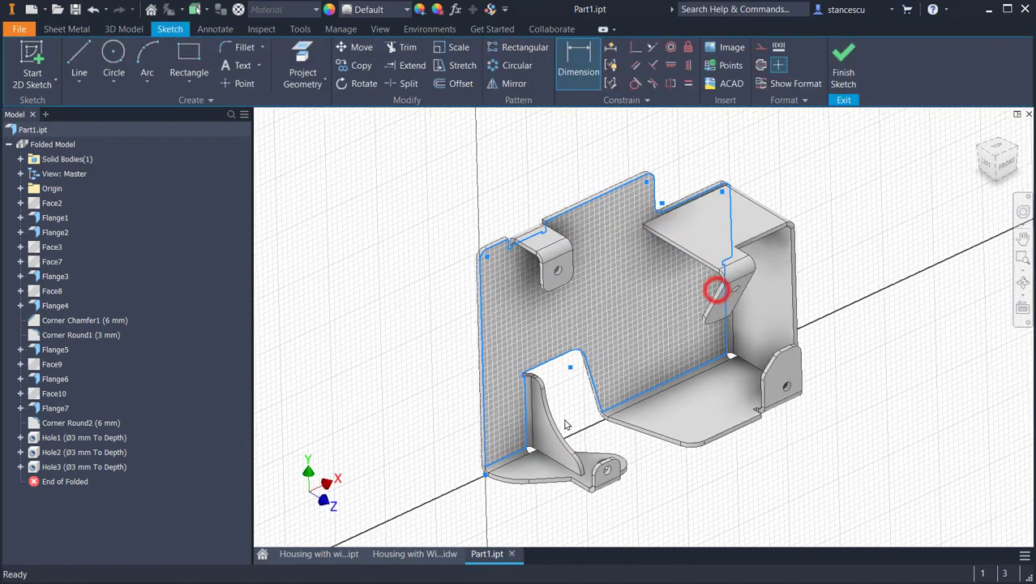
- Place four sketch points on the main plate, two in its upper area and two flanking the lower cutout about 45 mm apart
{"action": "left_click", "coordinate": [232, 82]}
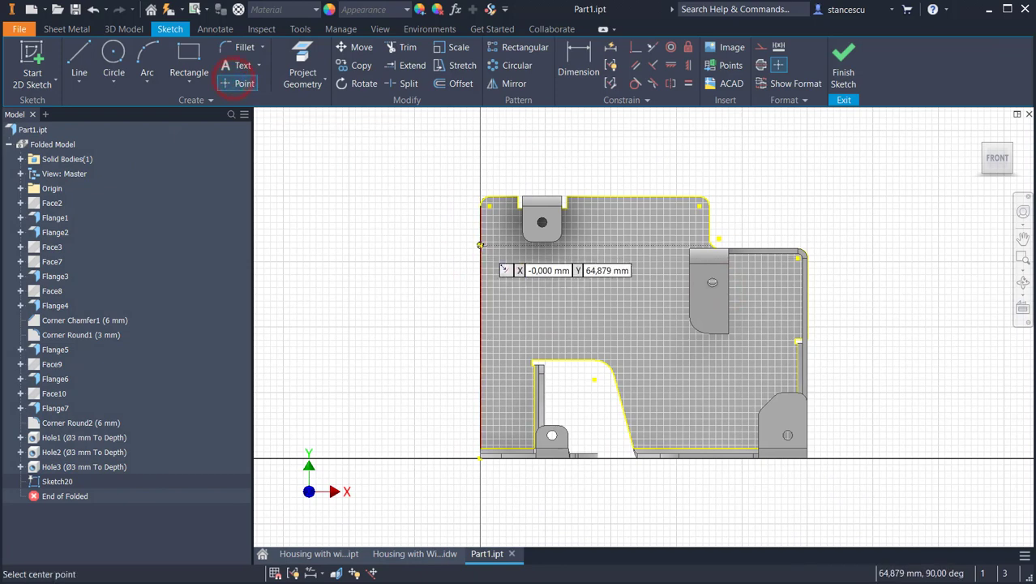
{"action": "left_click", "coordinate": [506, 251]}
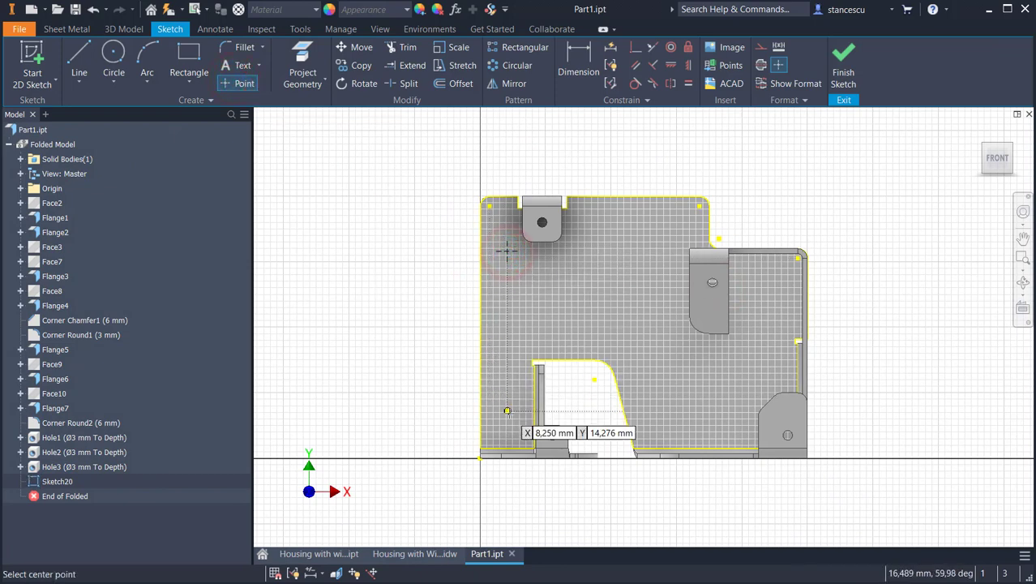
{"action": "left_click", "coordinate": [506, 411]}
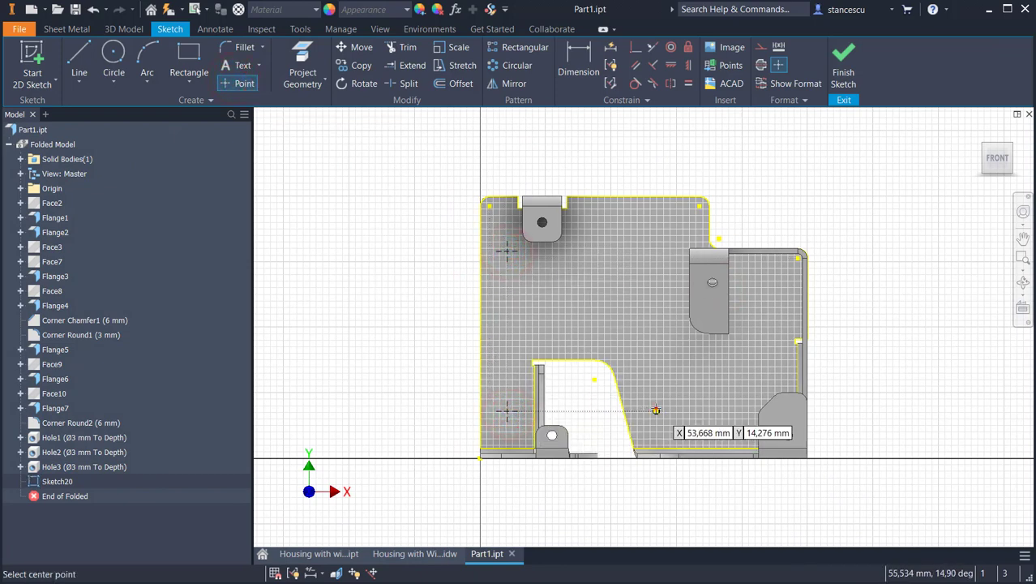
{"action": "left_click", "coordinate": [655, 410]}
{"action": "left_click", "coordinate": [632, 244]}
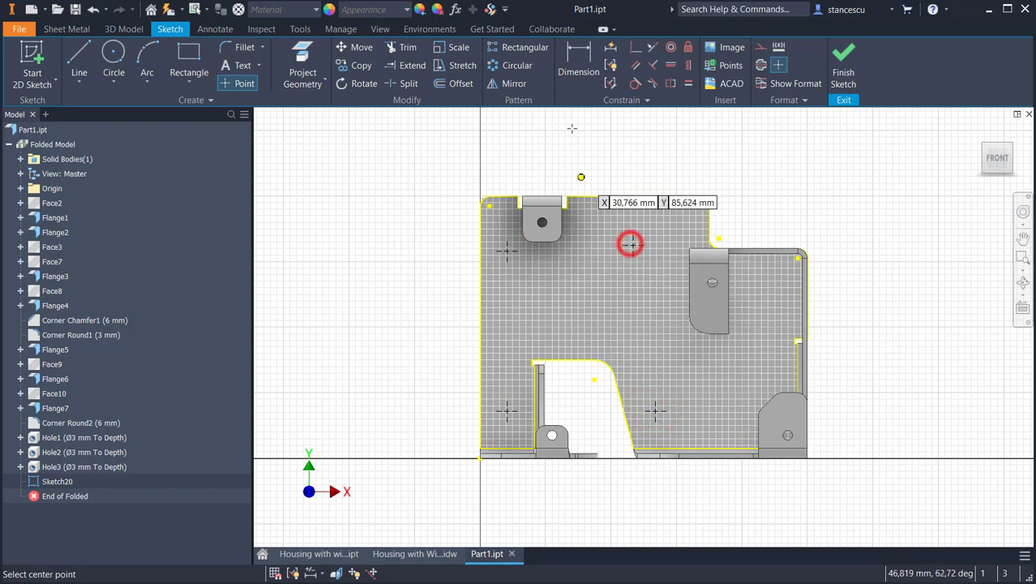
- Constrain the two upper points to align horizontally and the two lower points to align horizontally
{"action": "left_click", "coordinate": [671, 64]}
{"action": "left_click", "coordinate": [504, 252]}
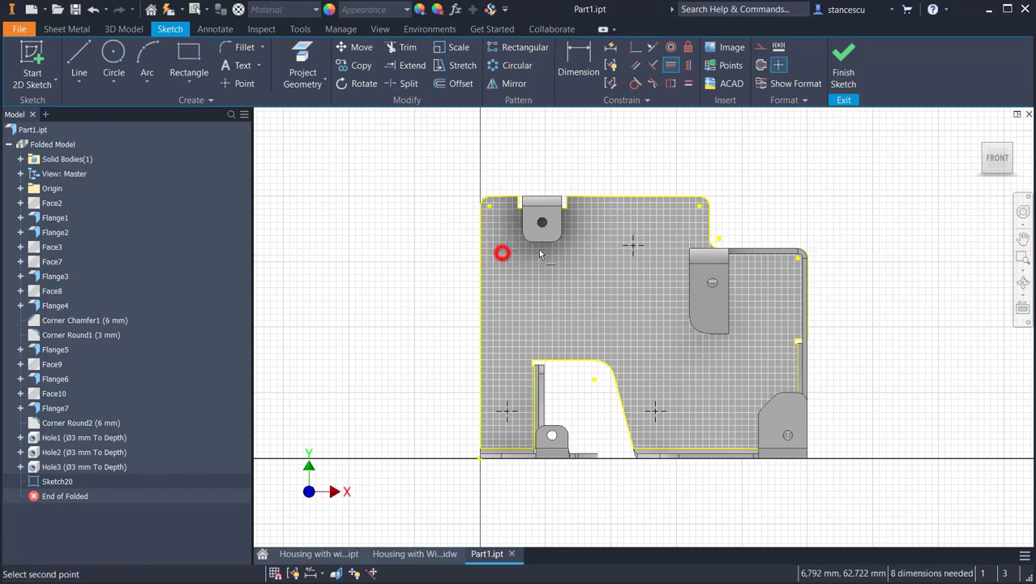
{"action": "left_click", "coordinate": [630, 245]}
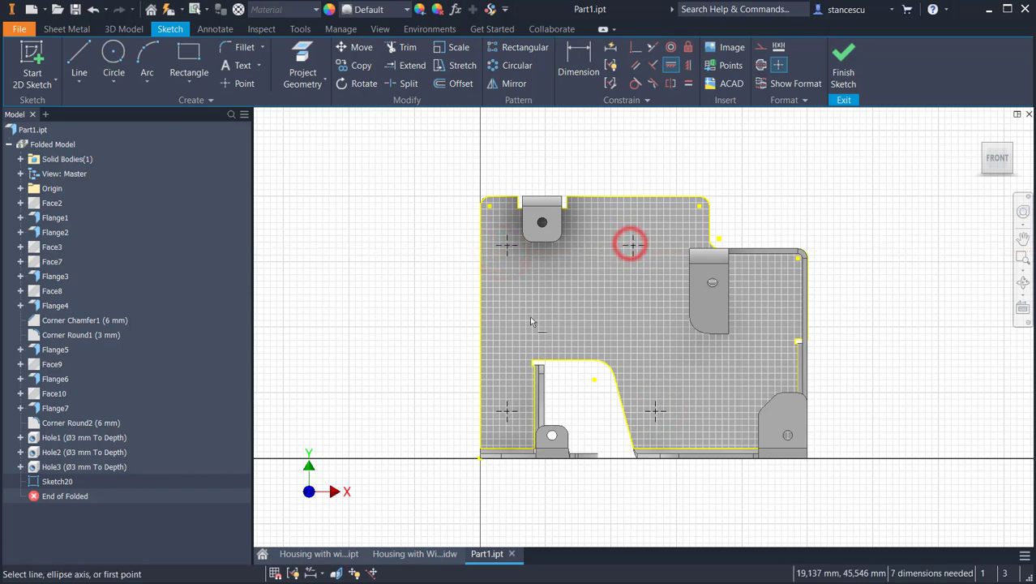
{"action": "left_click", "coordinate": [503, 415]}
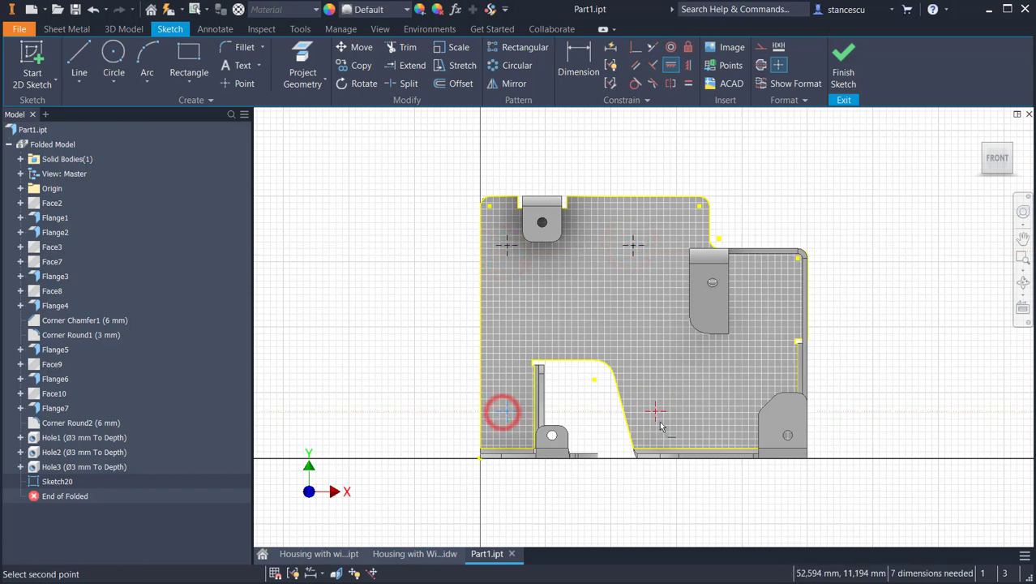
{"action": "left_click", "coordinate": [655, 412]}
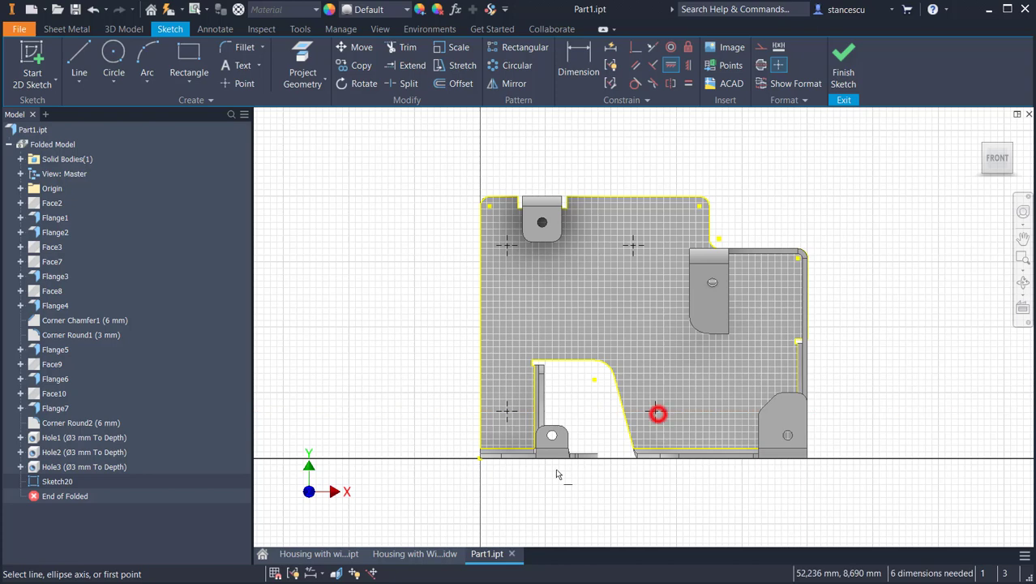
- Constrain the upper right point to align vertically with the lower right point
{"action": "left_click", "coordinate": [688, 65]}
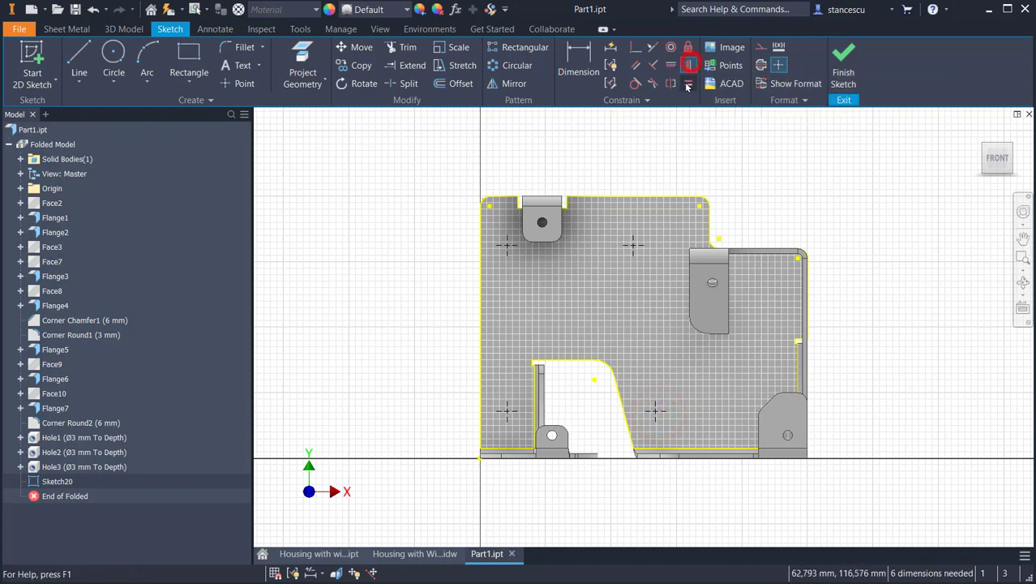
{"action": "left_click", "coordinate": [638, 244]}
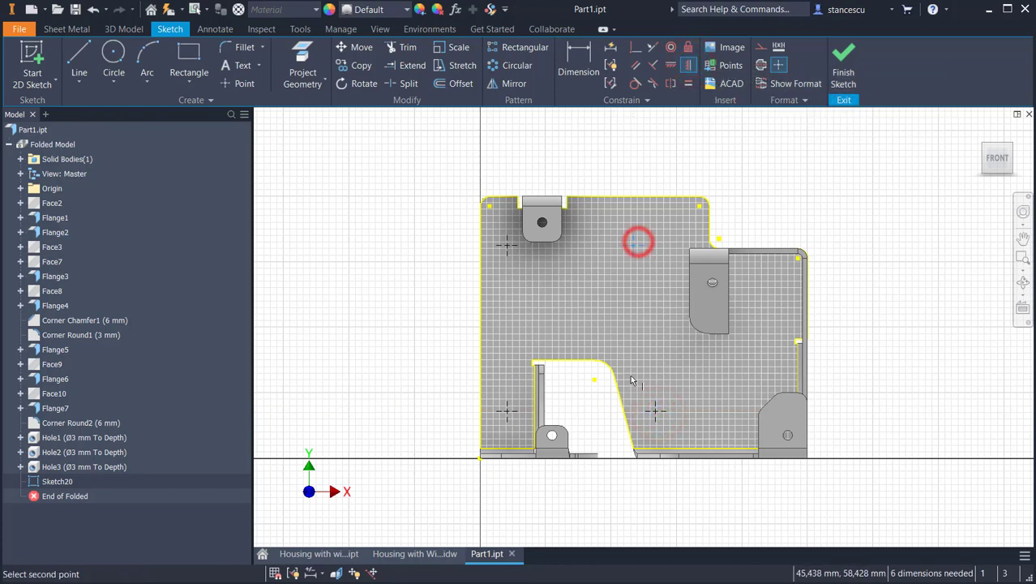
{"action": "left_click", "coordinate": [658, 414]}
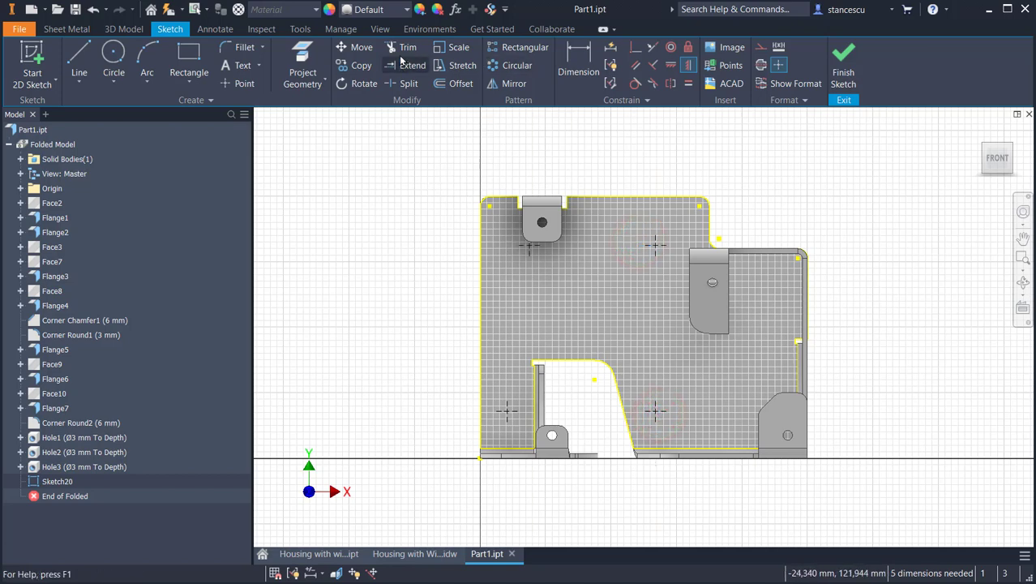
- Dimension the upper left point 6 mm from the plate's left edge
{"action": "left_click", "coordinate": [567, 50]}
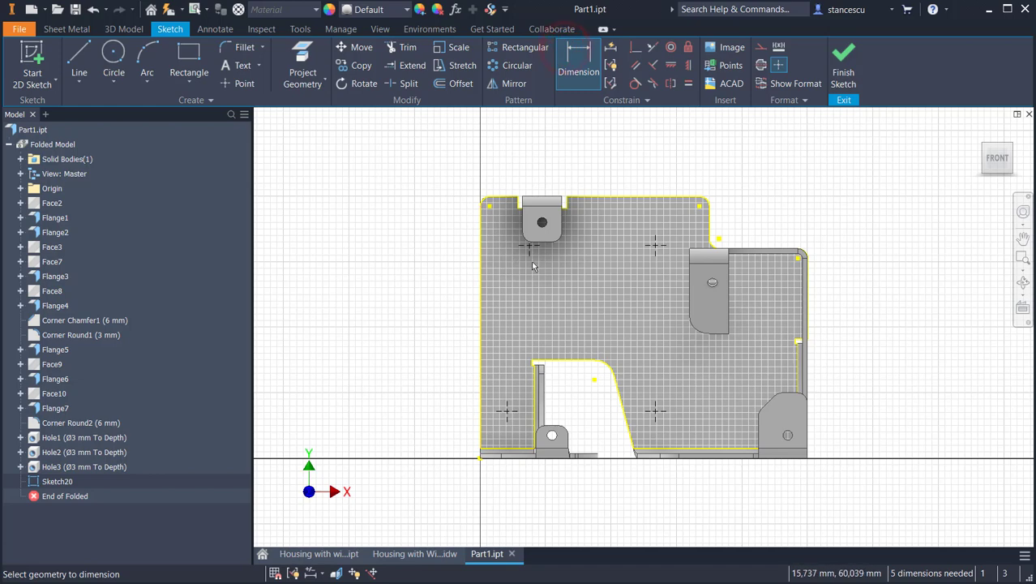
{"action": "left_click", "coordinate": [484, 279]}
{"action": "left_click", "coordinate": [427, 261]}
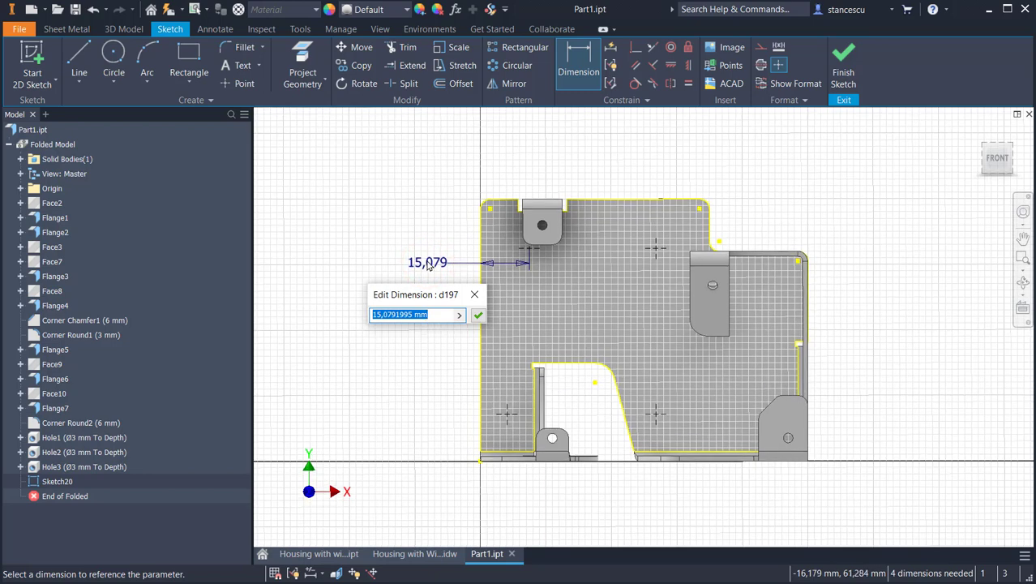
{"action": "type", "text": "6"}
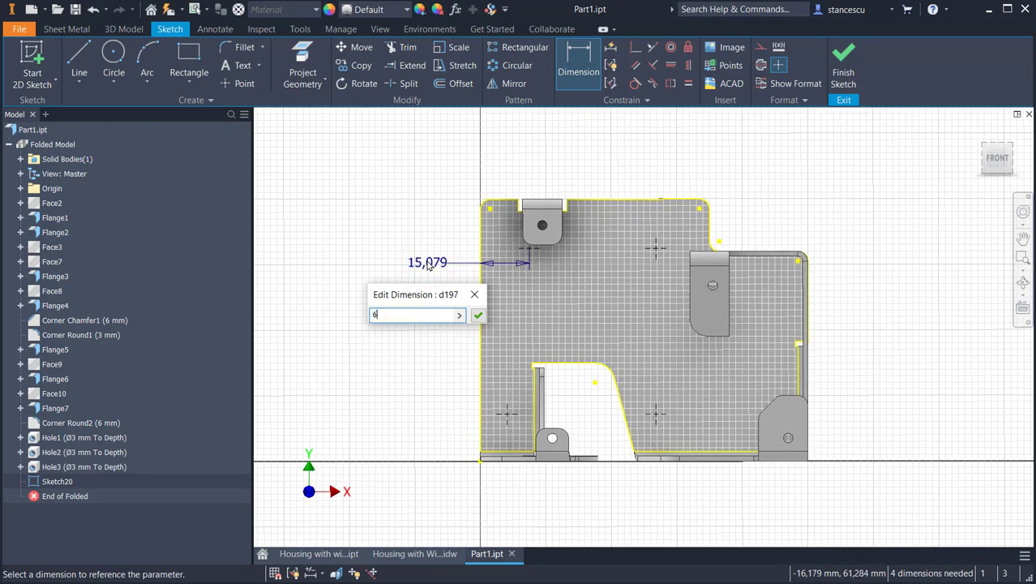
{"action": "left_click", "coordinate": [477, 316]}
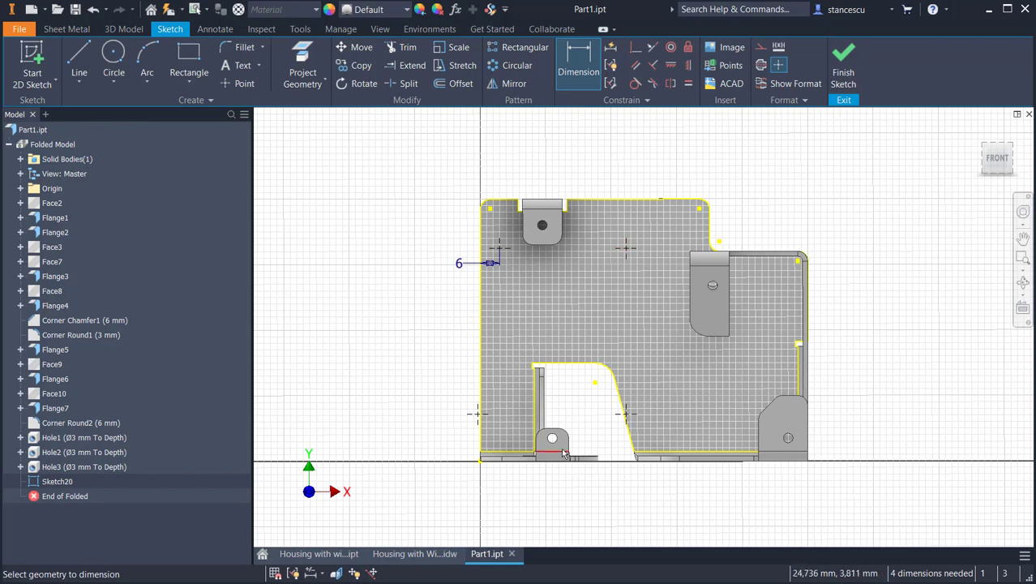
- Dimension the two lower points 44 mm apart and shift the right-hand points to the right, clear of the cutout's slanted edge
{"action": "left_click", "coordinate": [622, 420]}
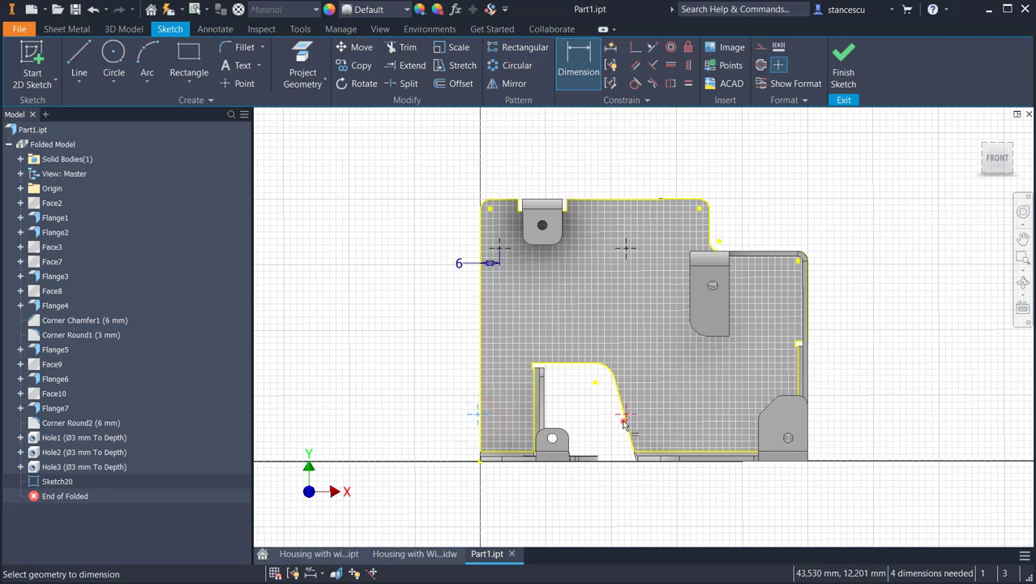
{"action": "left_click", "coordinate": [563, 496]}
{"action": "type", "text": "44"}
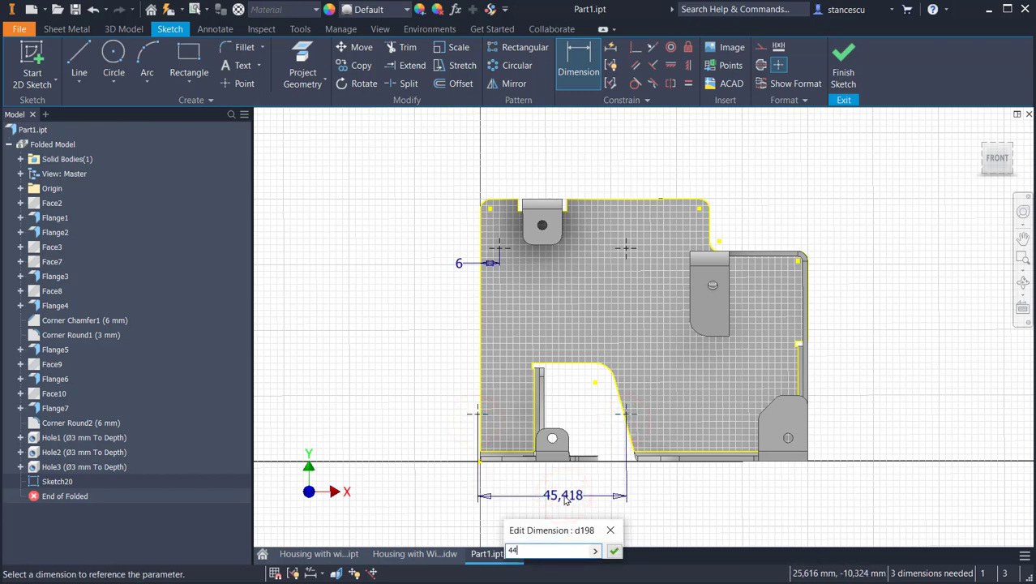
{"action": "key", "text": "Return"}
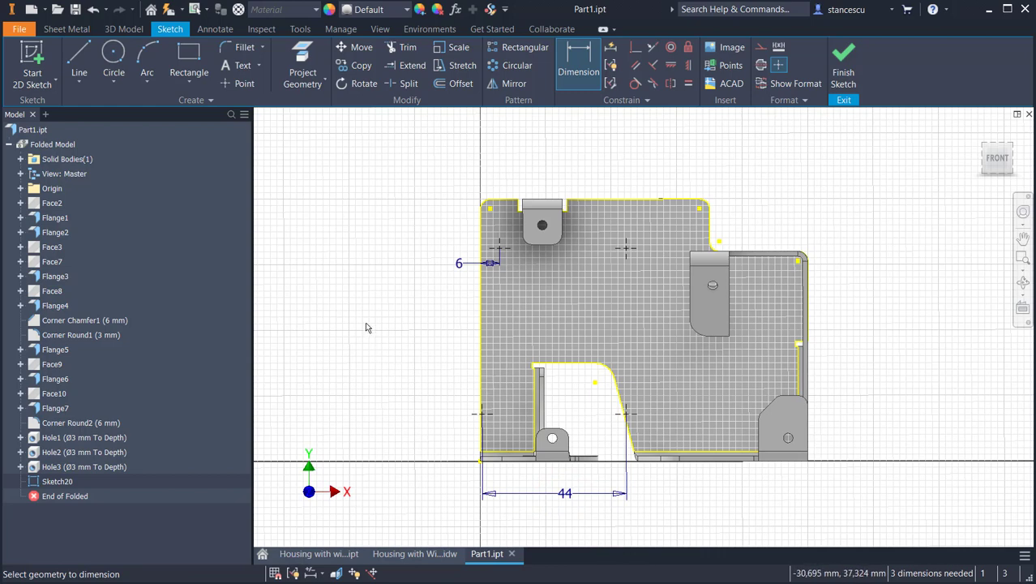
{"action": "key", "text": "Escape"}
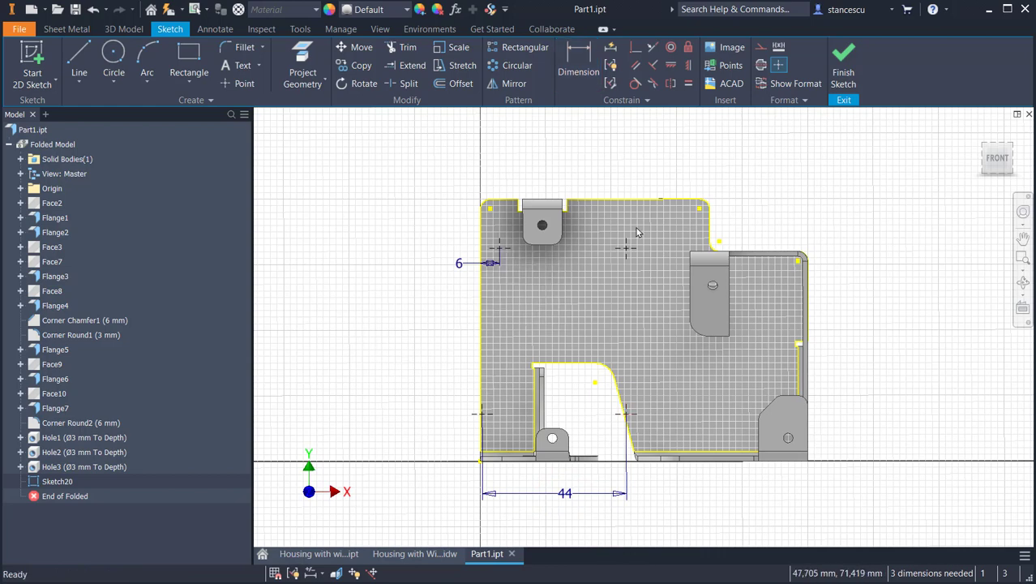
{"action": "left_click_drag", "start_coordinate": [635, 255], "coordinate": [663, 255]}
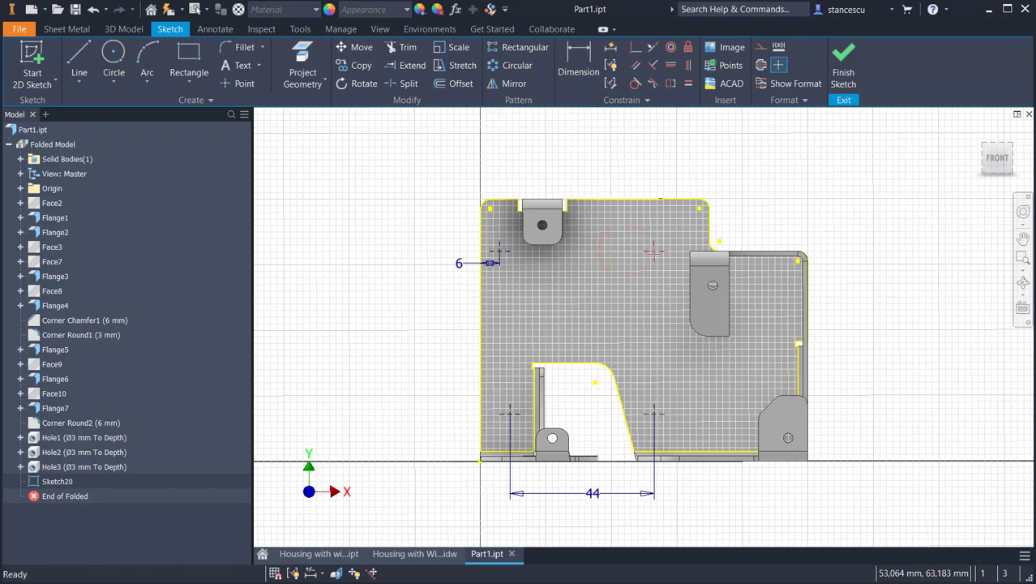
- Dimension the lower left point 10 mm from the plate's left edge
{"action": "left_click", "coordinate": [580, 49]}
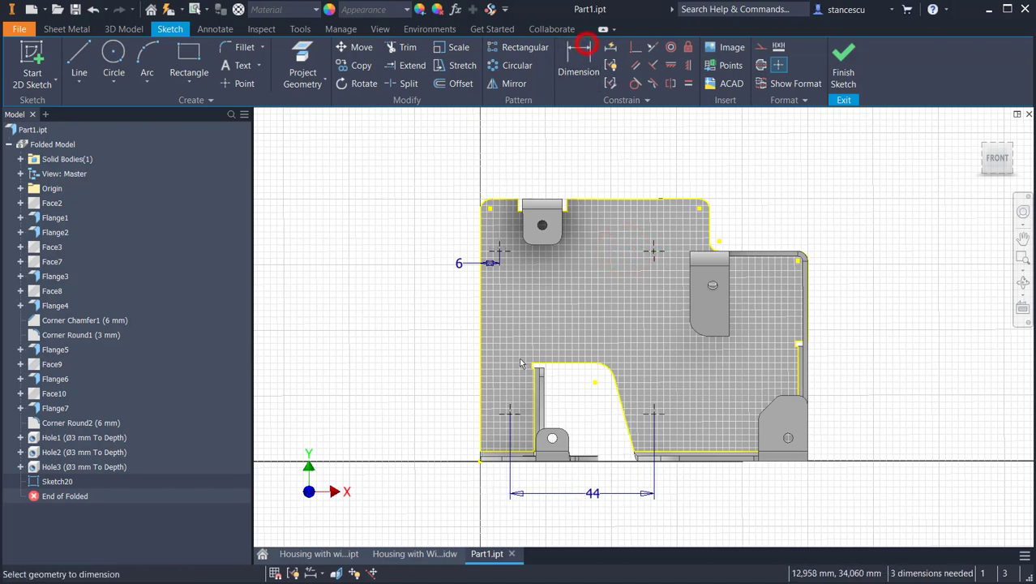
{"action": "left_click", "coordinate": [505, 414]}
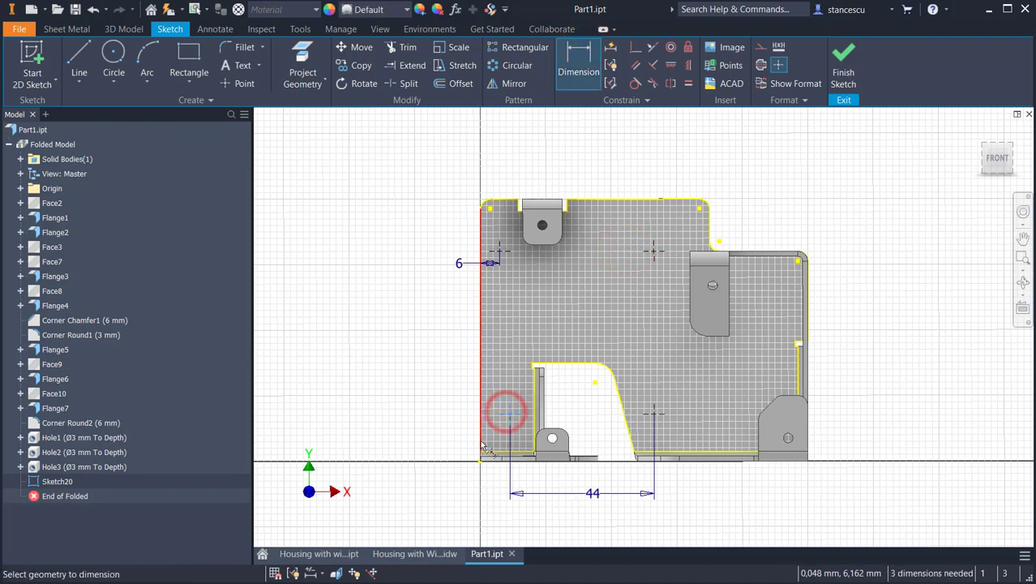
{"action": "left_click", "coordinate": [480, 438]}
{"action": "left_click", "coordinate": [445, 387]}
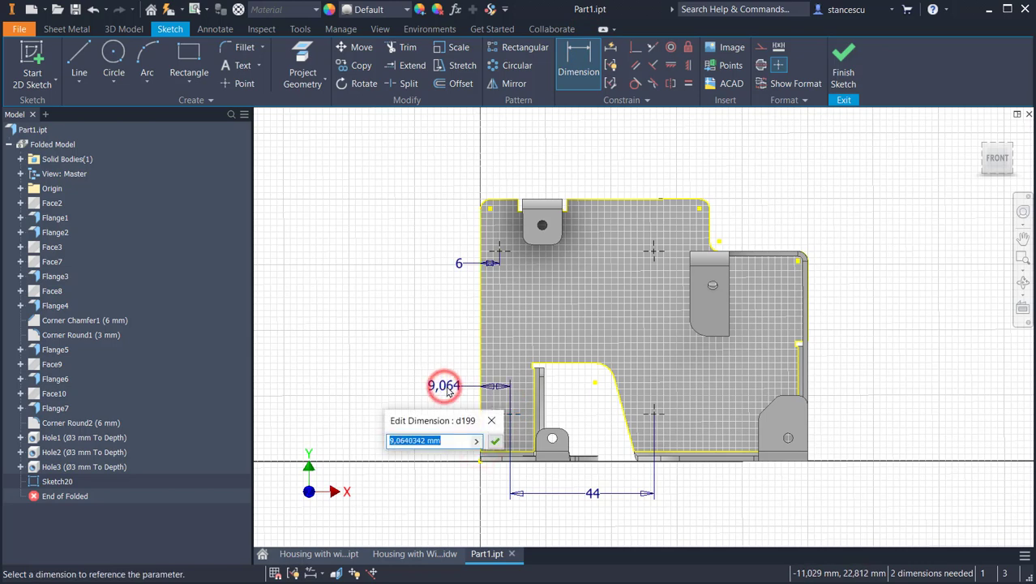
{"action": "type", "text": "1"}
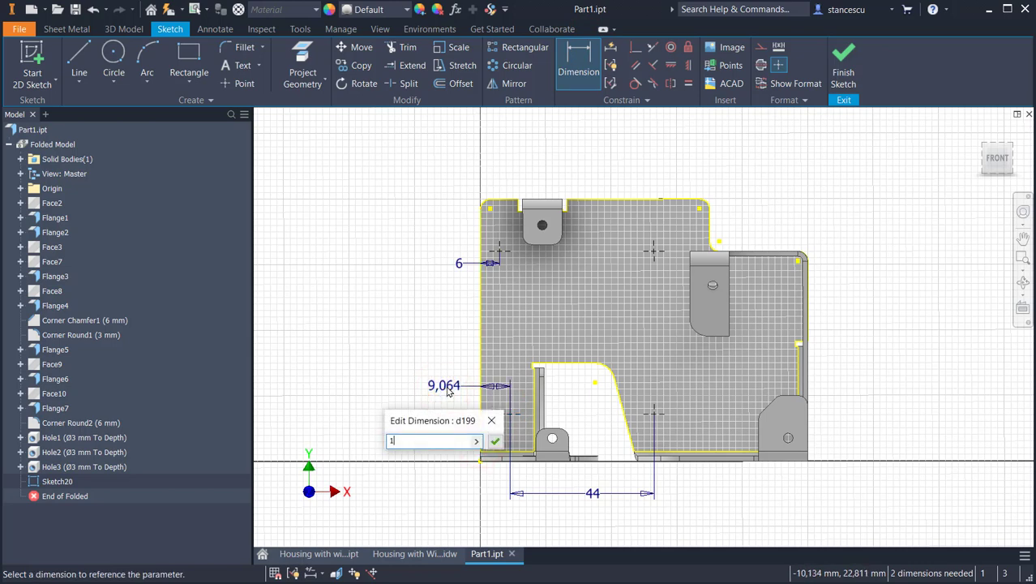
{"action": "type", "text": "0"}
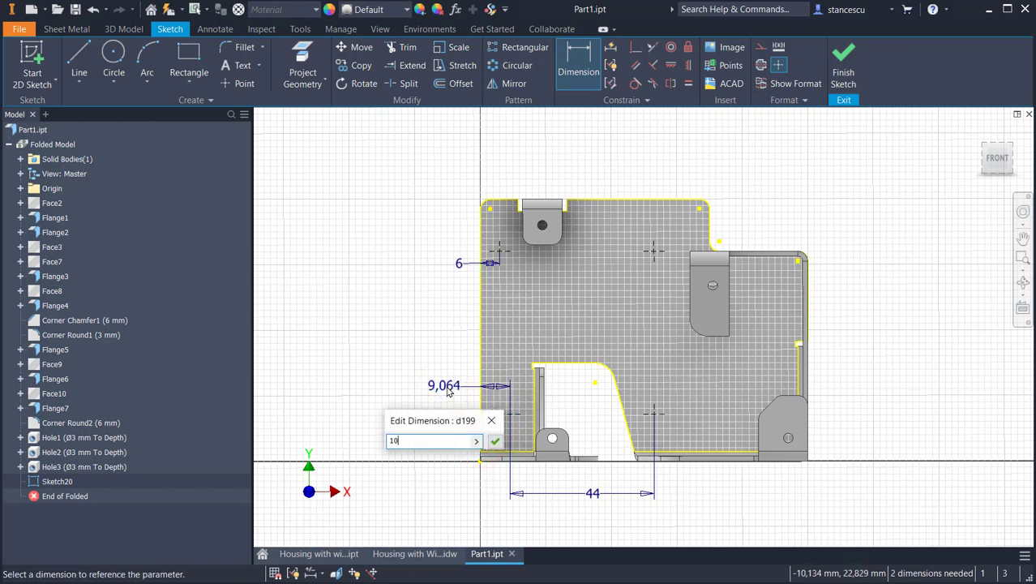
{"action": "left_click", "coordinate": [496, 442]}
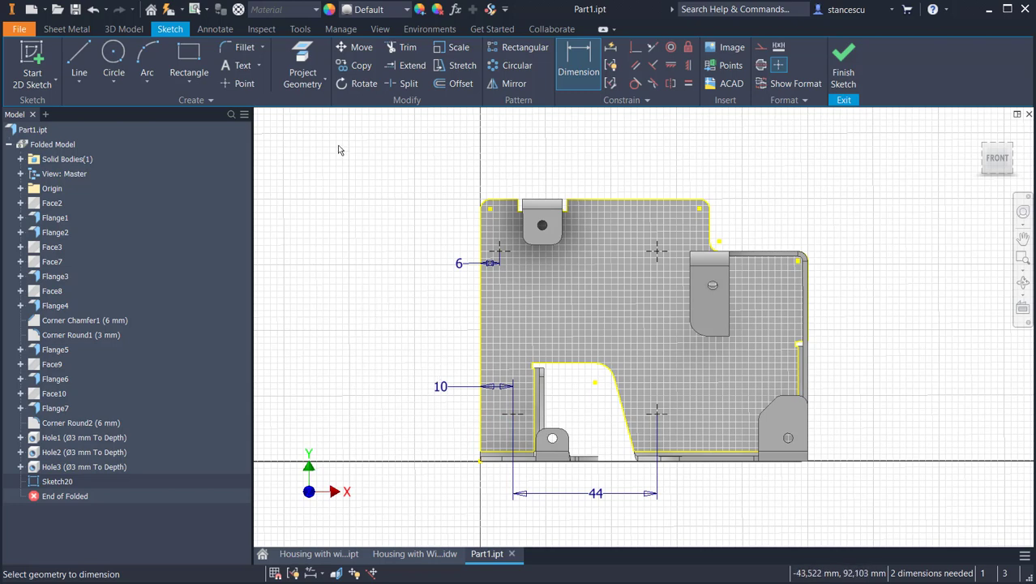
- Dimension the upper left point 10 mm below the plate's upper edge
{"action": "left_click", "coordinate": [504, 254]}
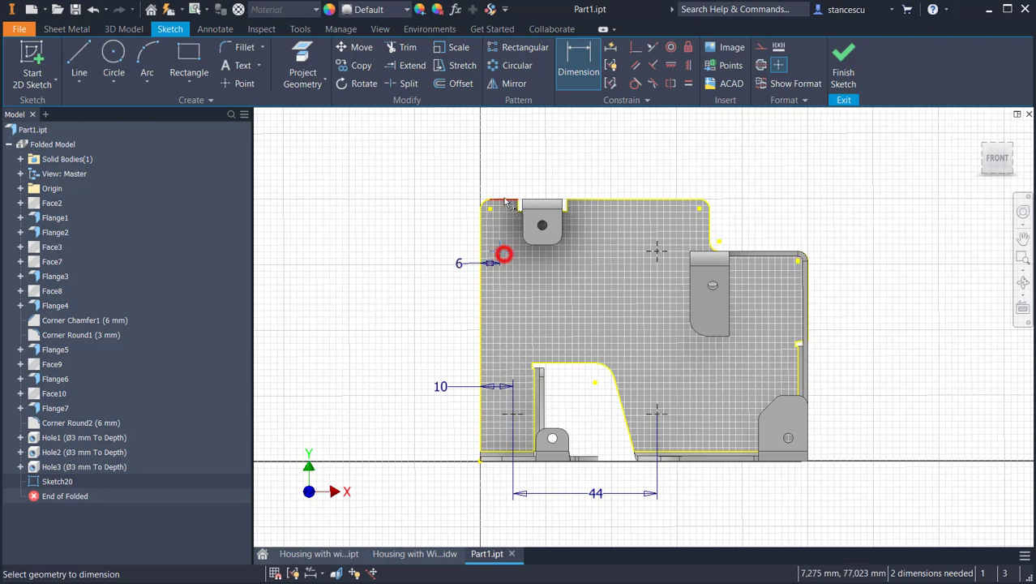
{"action": "left_click", "coordinate": [505, 199]}
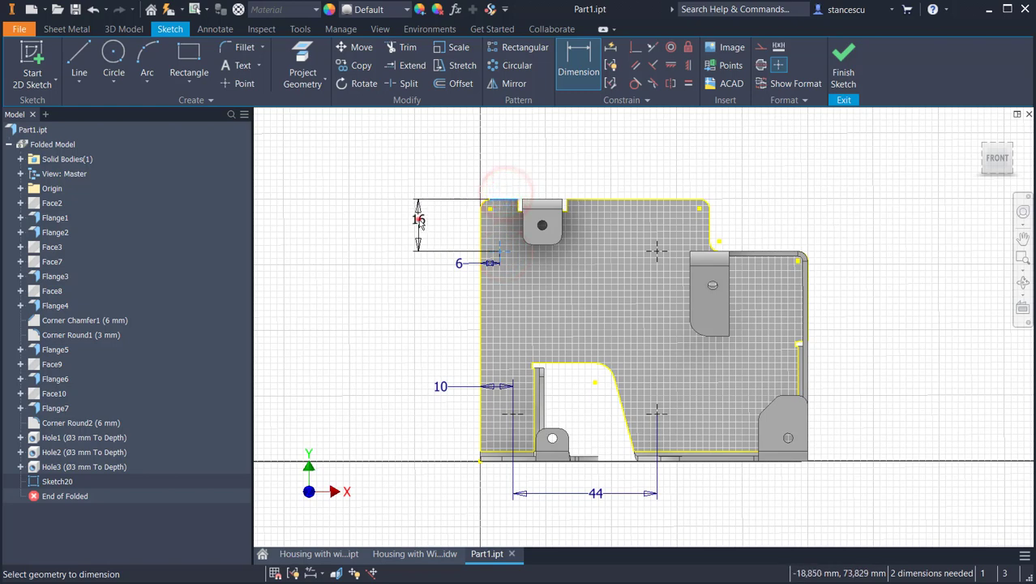
{"action": "left_click", "coordinate": [418, 216]}
{"action": "type", "text": "10"}
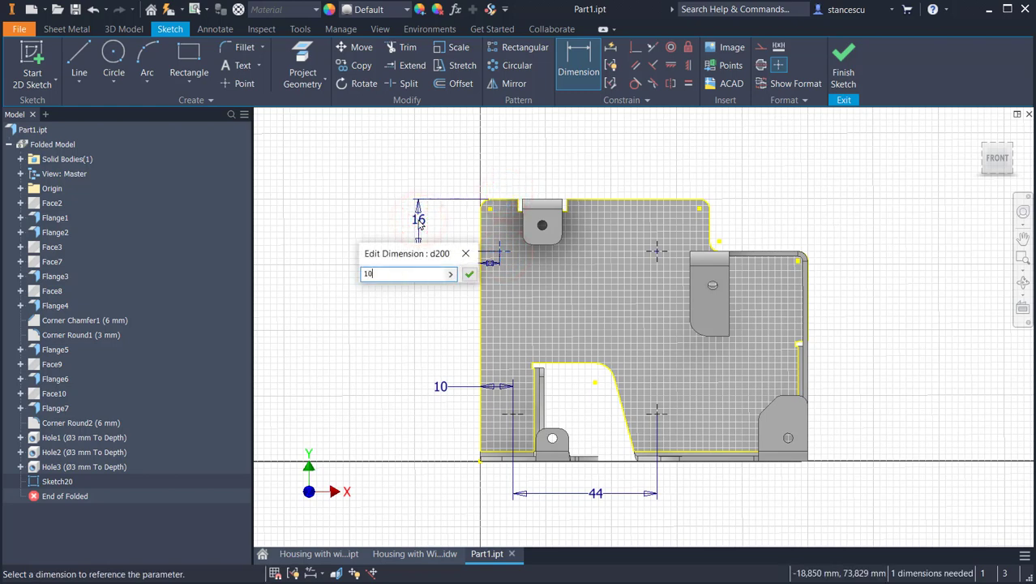
{"action": "key", "text": "Return"}
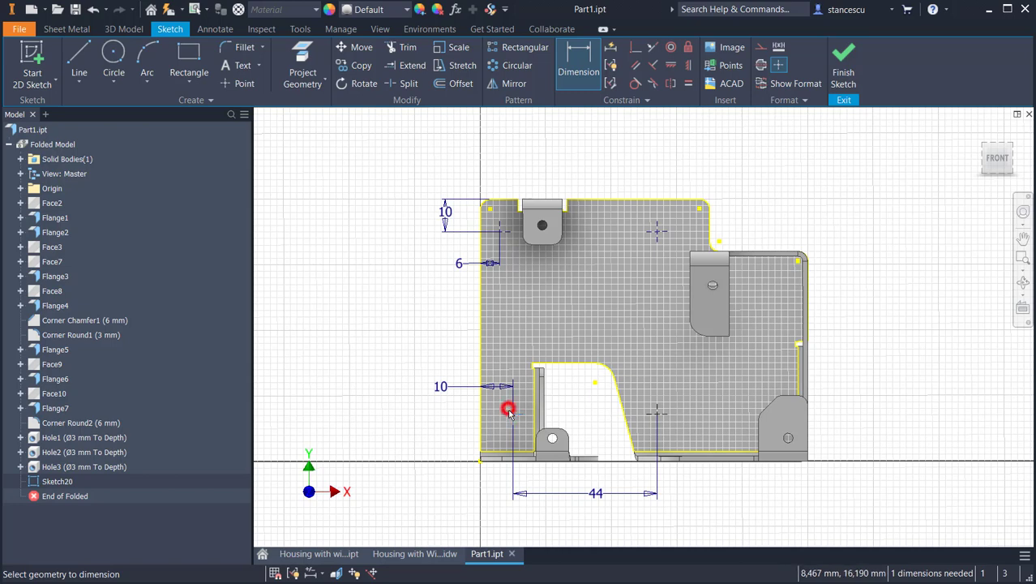
- Dimension the lower left point 12 mm above the part's lower left corner
{"action": "left_click", "coordinate": [508, 411]}
{"action": "left_click", "coordinate": [479, 461]}
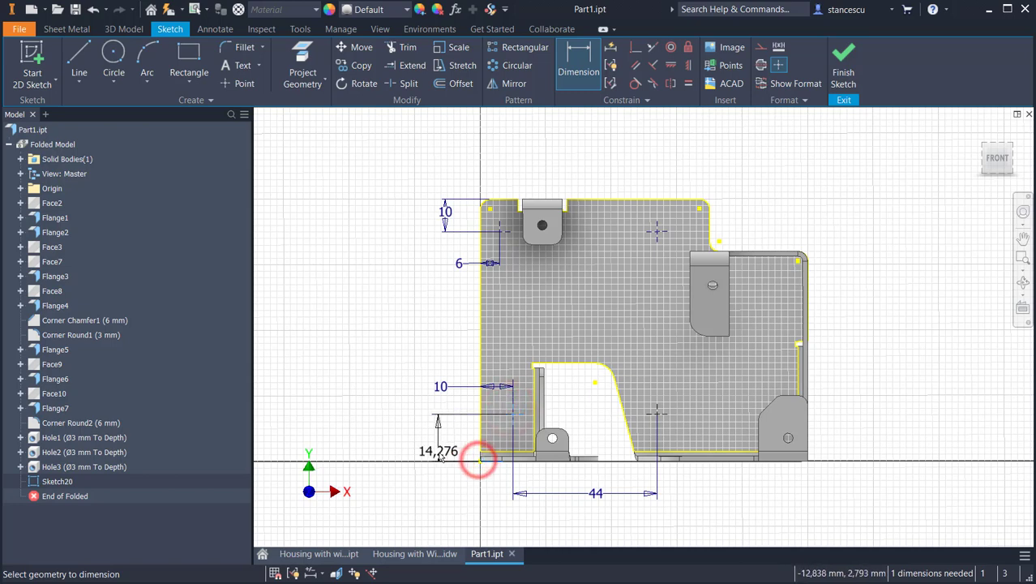
{"action": "left_click", "coordinate": [442, 448]}
{"action": "type", "text": "12"}
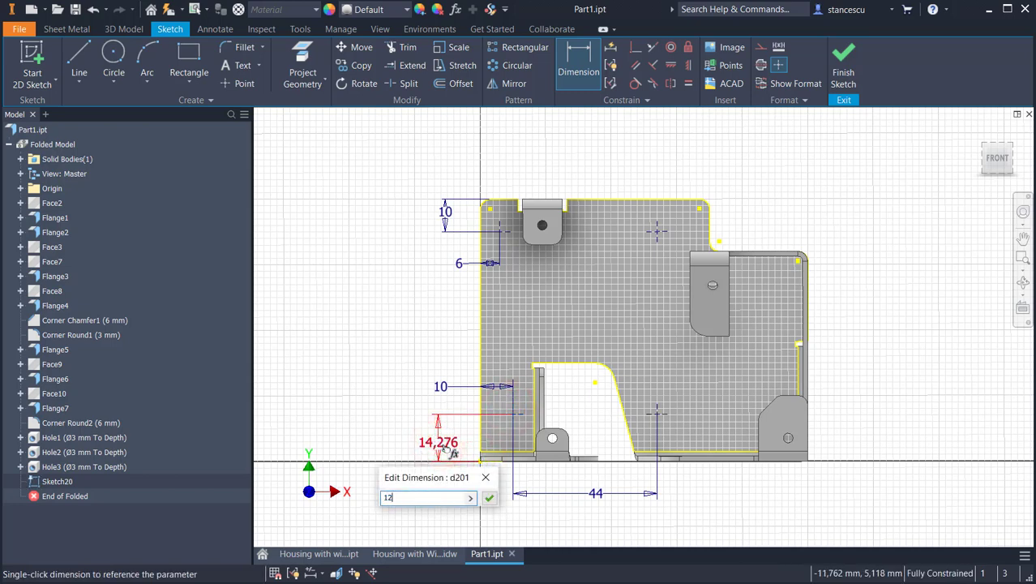
{"action": "key", "text": "Return"}
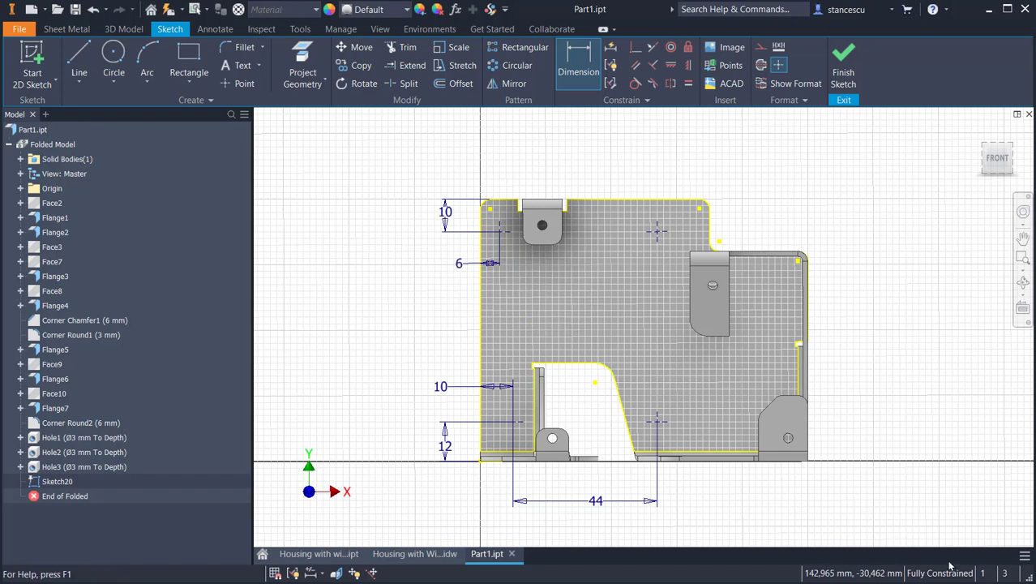
- Finish the hole-centre sketch and check the plate hole callout in the Housing with Wings.idw drawing
{"action": "left_click", "coordinate": [841, 55]}
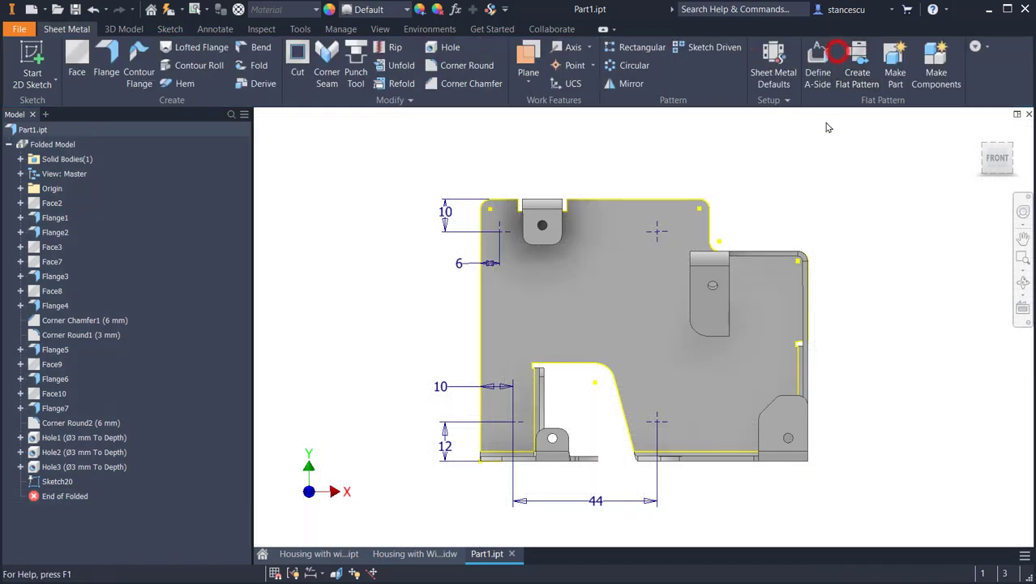
{"action": "left_click", "coordinate": [429, 554]}
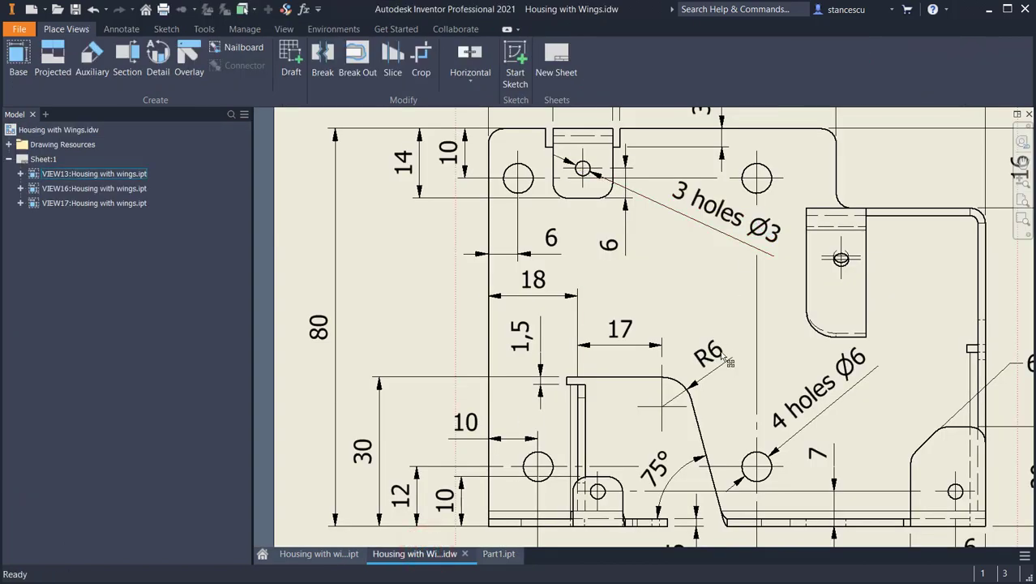
- Switch to Part1.ipt and cut 6 mm diameter holes through all at the four sketched plate points
{"action": "left_click", "coordinate": [489, 554]}
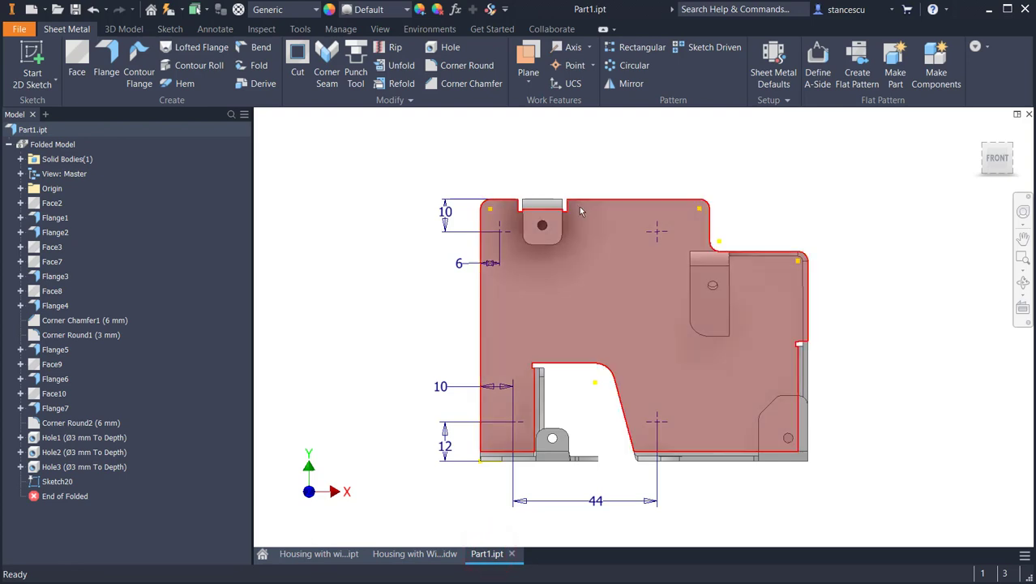
{"action": "left_click", "coordinate": [446, 48]}
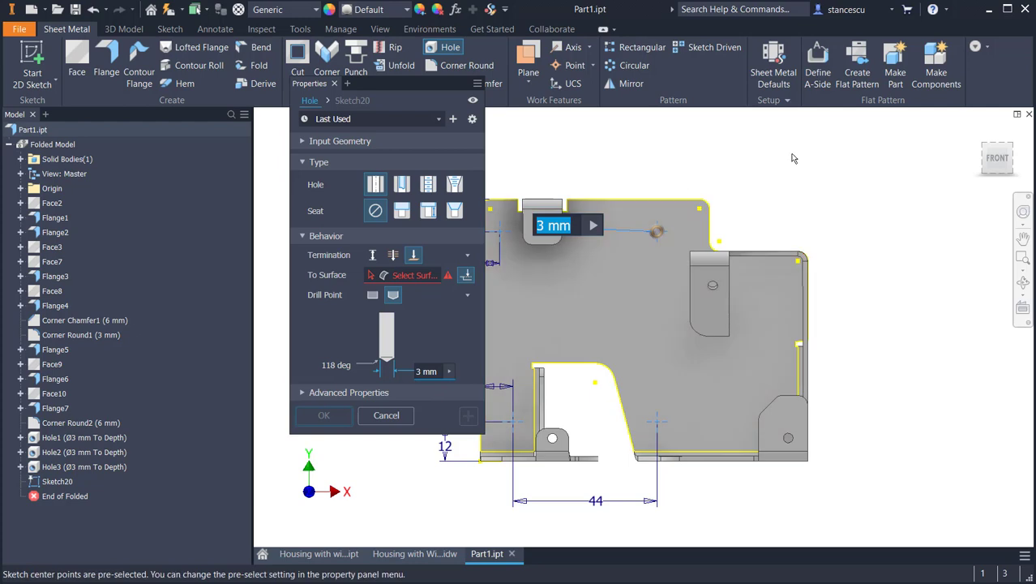
{"action": "type", "text": "6"}
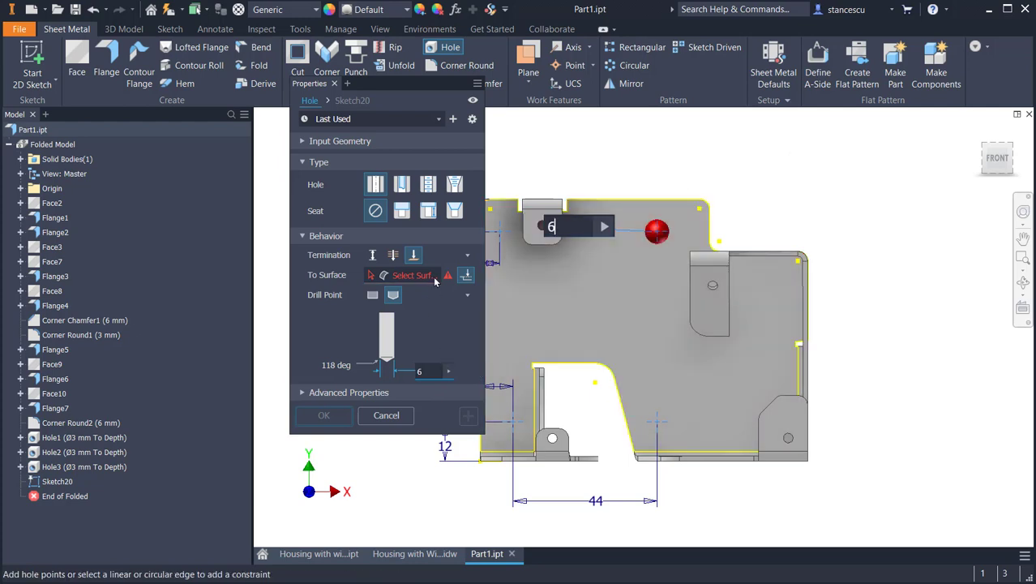
{"action": "left_click", "coordinate": [395, 256]}
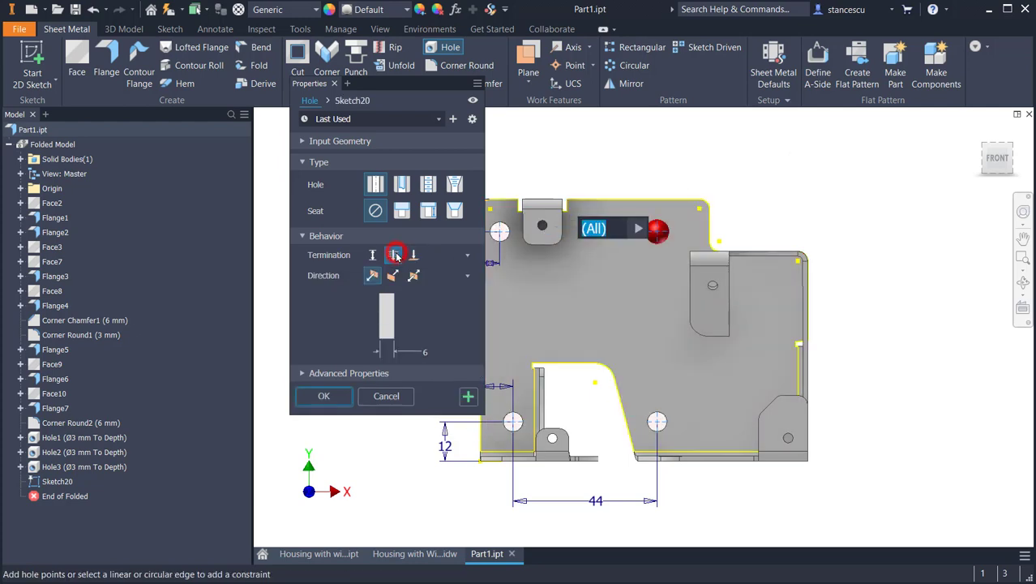
{"action": "mouse_move", "coordinate": [600, 419]}
{"action": "middle_mouse_down", "text": "shift"}
{"action": "mouse_move", "coordinate": [757, 456]}
{"action": "mouse_move", "coordinate": [673, 438]}
{"action": "middle_mouse_up", "text": "shift"}
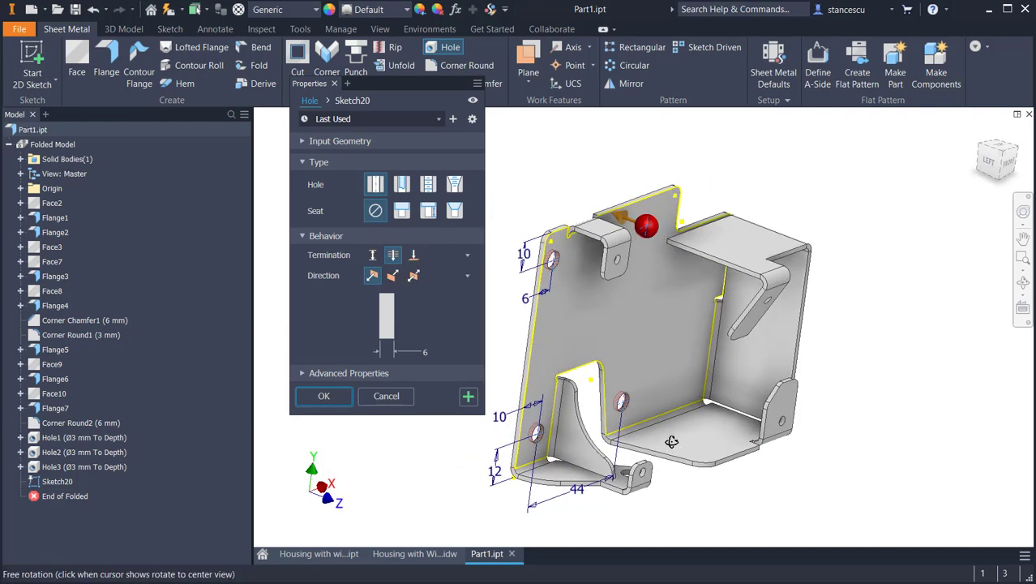
{"action": "left_click", "coordinate": [350, 396]}
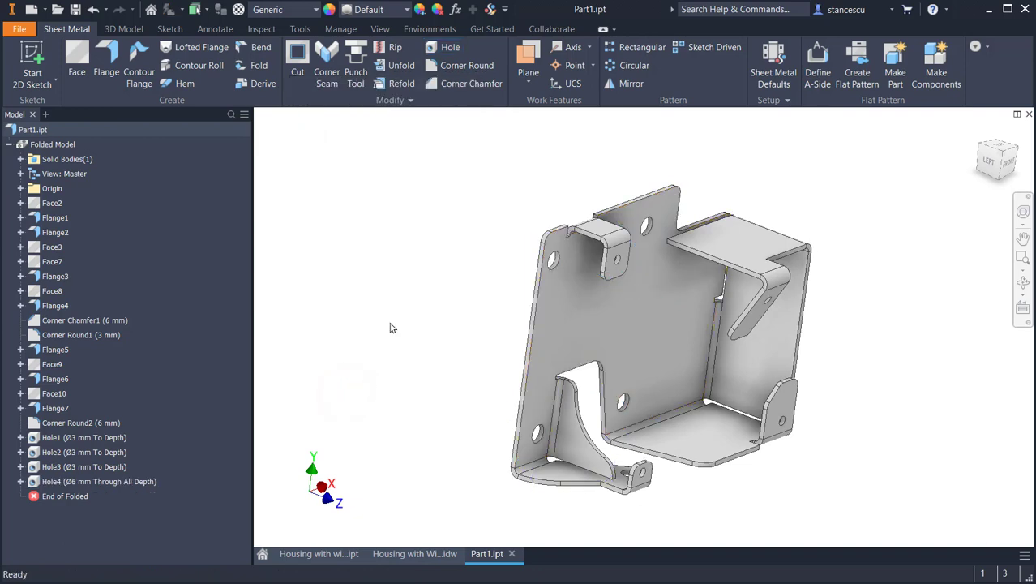
- Examine the 8 mm side wall hole's location in the Housing with Wings.idw side view, stretching its centre mark up past the upper flange
{"action": "left_click", "coordinate": [400, 555]}
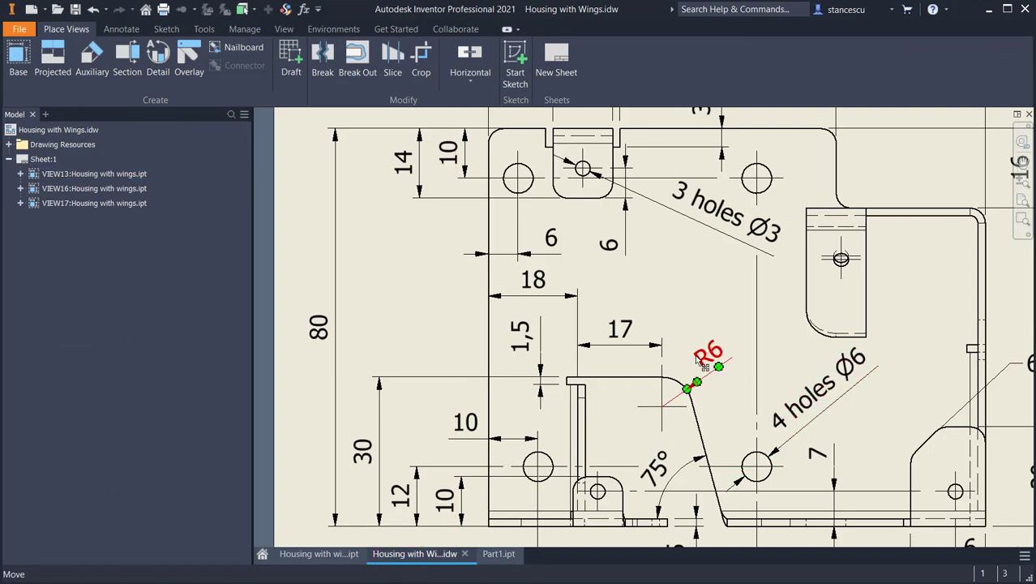
{"action": "key", "text": "F6"}
{"action": "key", "text": "Home"}
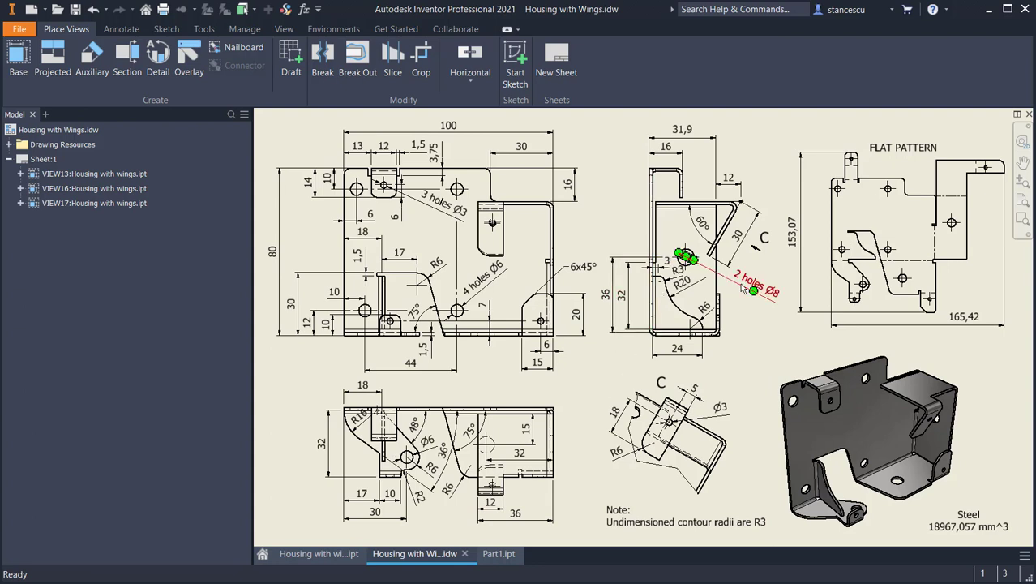
{"action": "scroll", "coordinate": [752, 291], "scroll_direction": "up", "scroll_amount": 3}
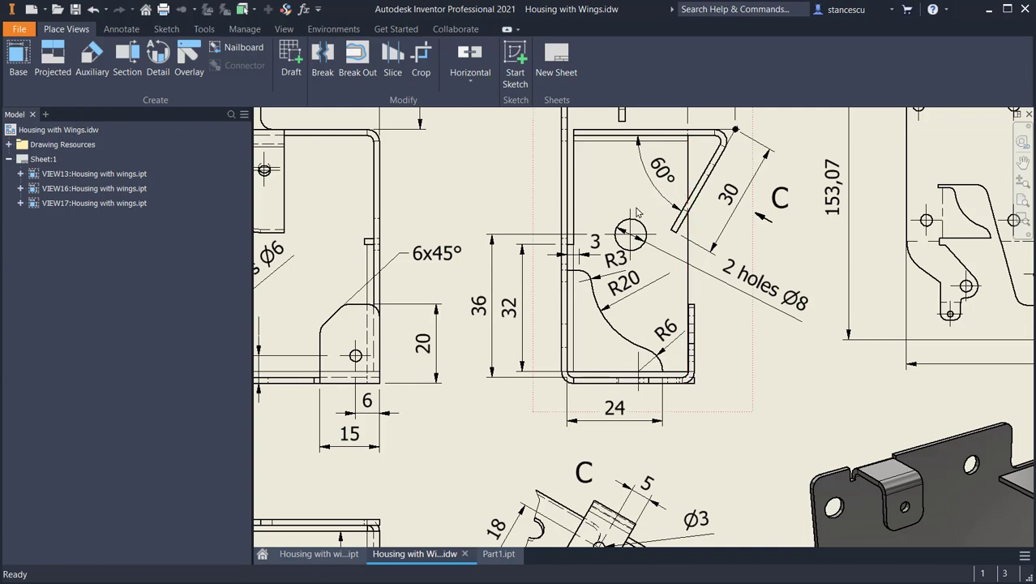
{"action": "left_click_drag", "start_coordinate": [630, 212], "coordinate": [634, 118]}
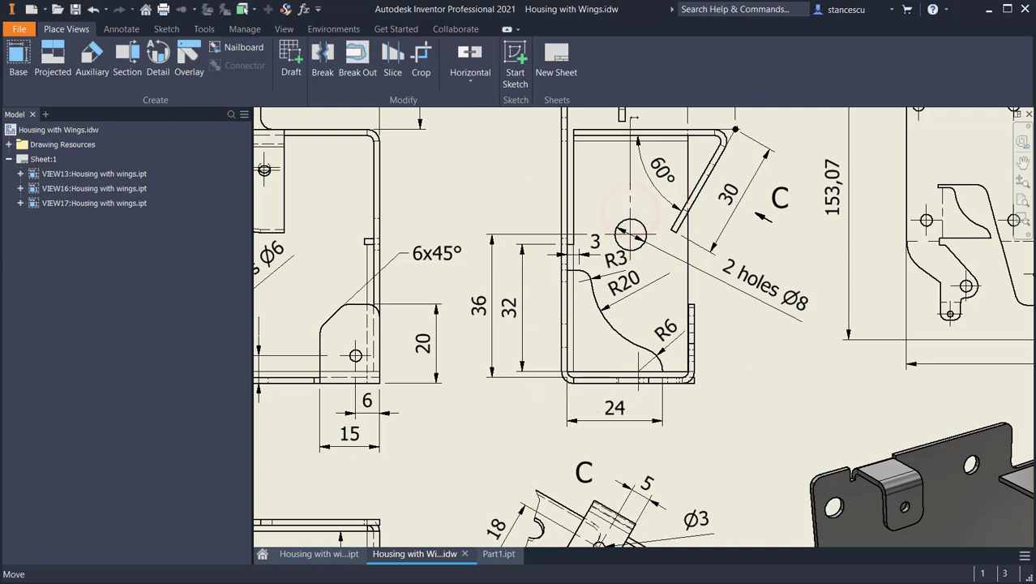
{"action": "left_click", "coordinate": [478, 196]}
{"action": "middle_click_drag", "start_coordinate": [478, 197], "coordinate": [498, 307]}
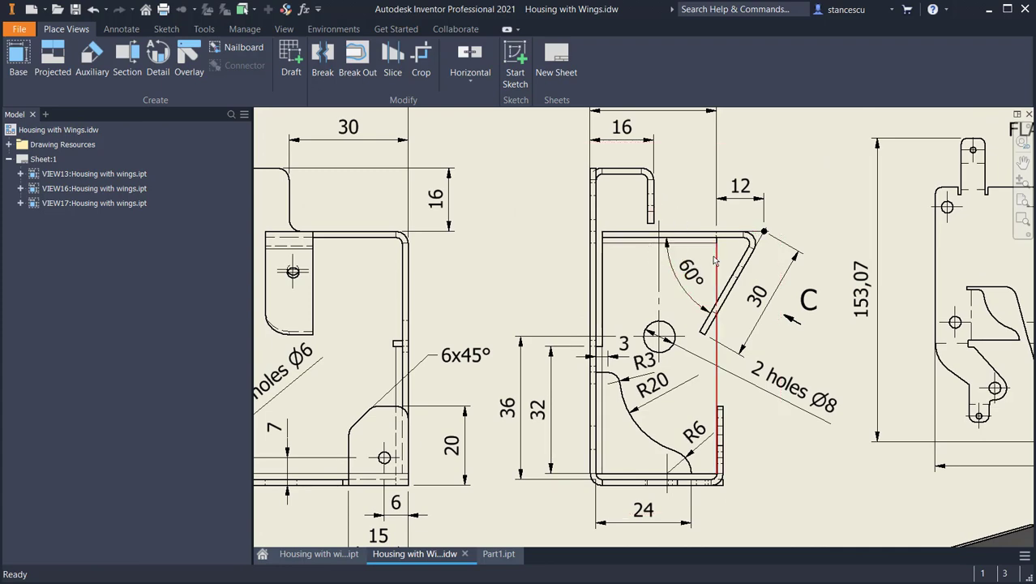
{"action": "middle_click_drag", "start_coordinate": [637, 245], "coordinate": [637, 220]}
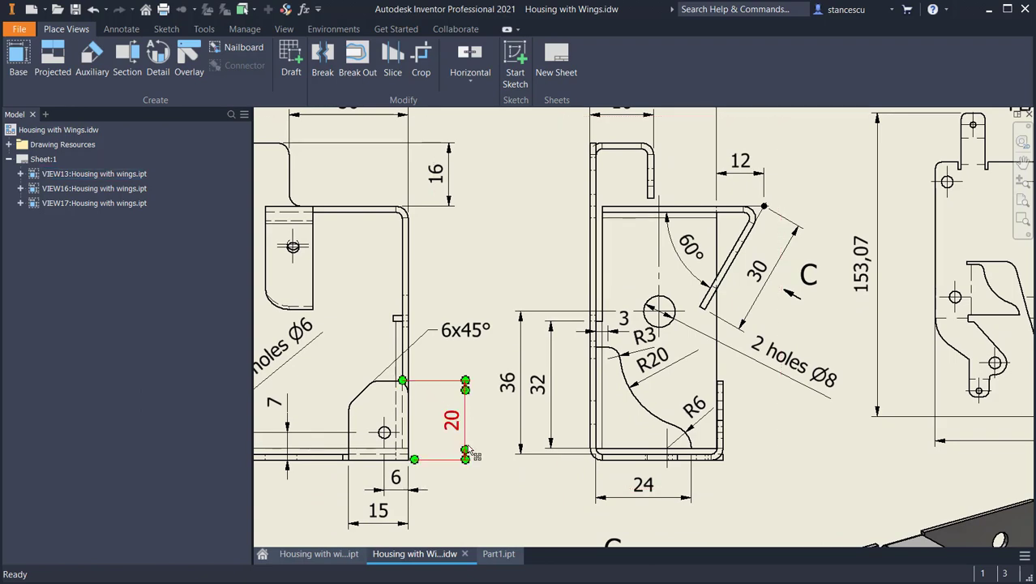
- Return to Part1.ipt and start a sketch on the inner face of the tall side wall, keeping the angled 3D view
{"action": "left_click", "coordinate": [498, 555]}
{"action": "left_click", "coordinate": [776, 359]}
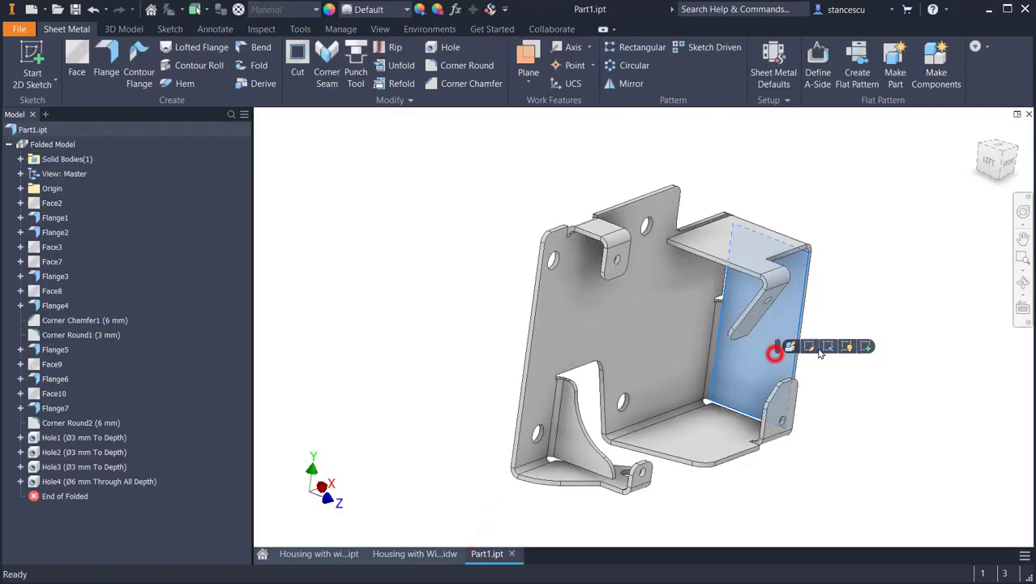
{"action": "left_click", "coordinate": [871, 345]}
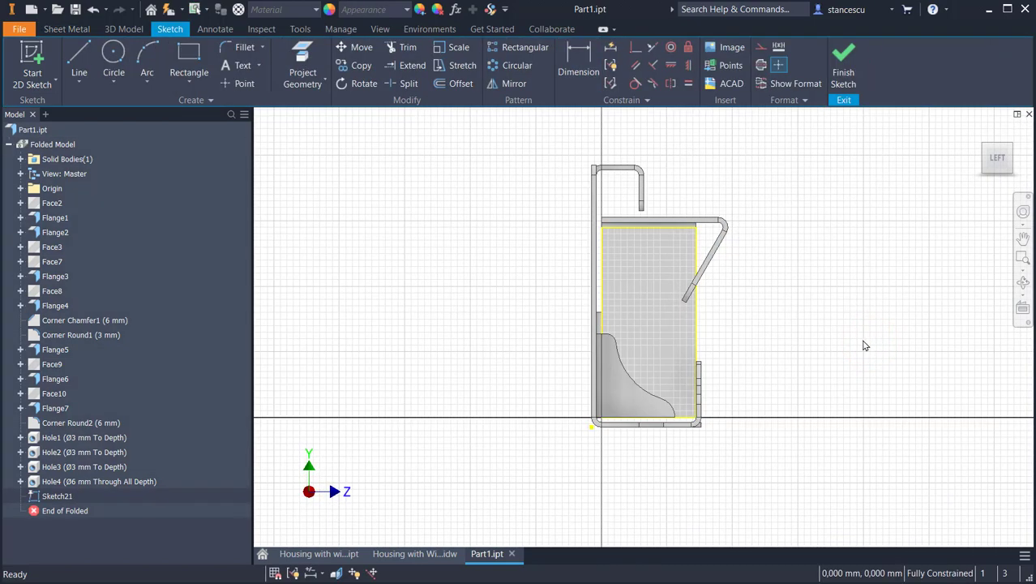
{"action": "key", "text": "F5"}
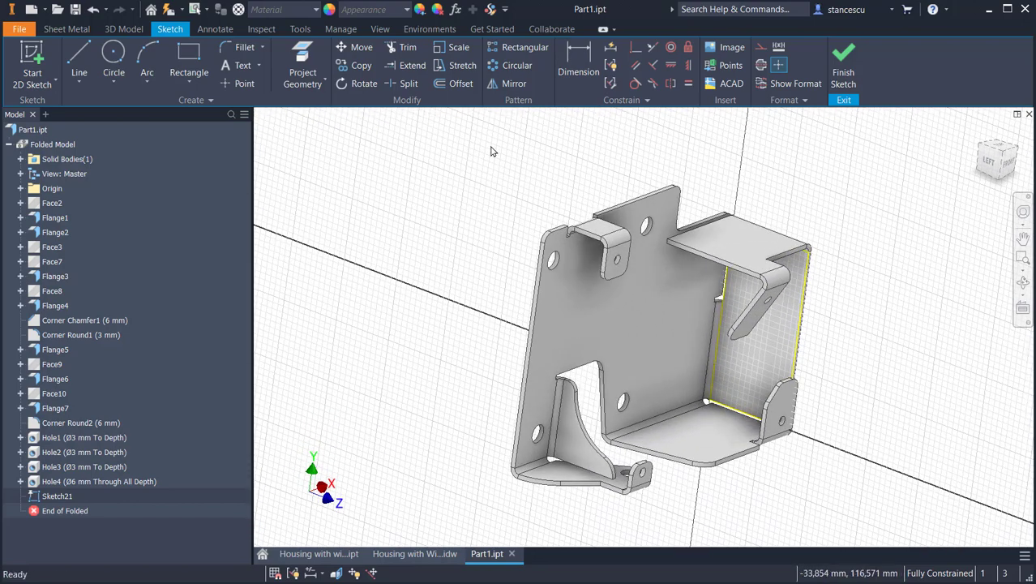
{"action": "left_click", "coordinate": [570, 79]}
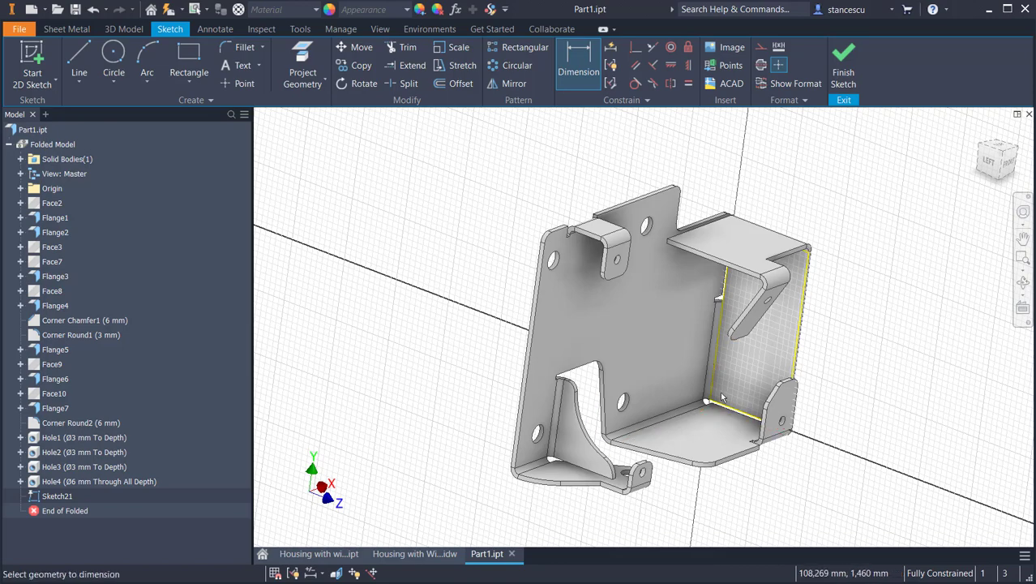
{"action": "scroll", "coordinate": [722, 414], "scroll_direction": "down", "scroll_amount": 3}
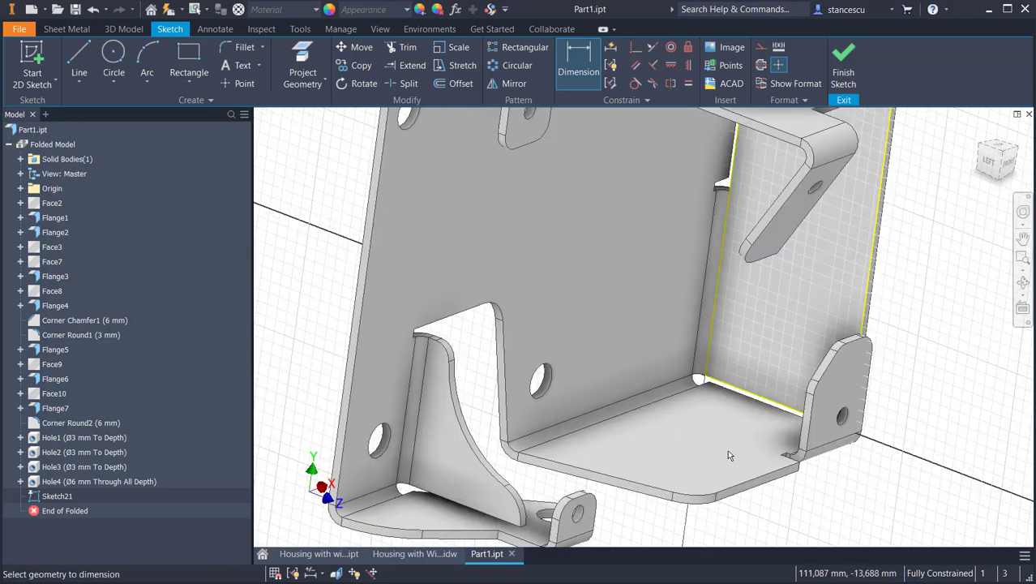
{"action": "left_click", "coordinate": [762, 404]}
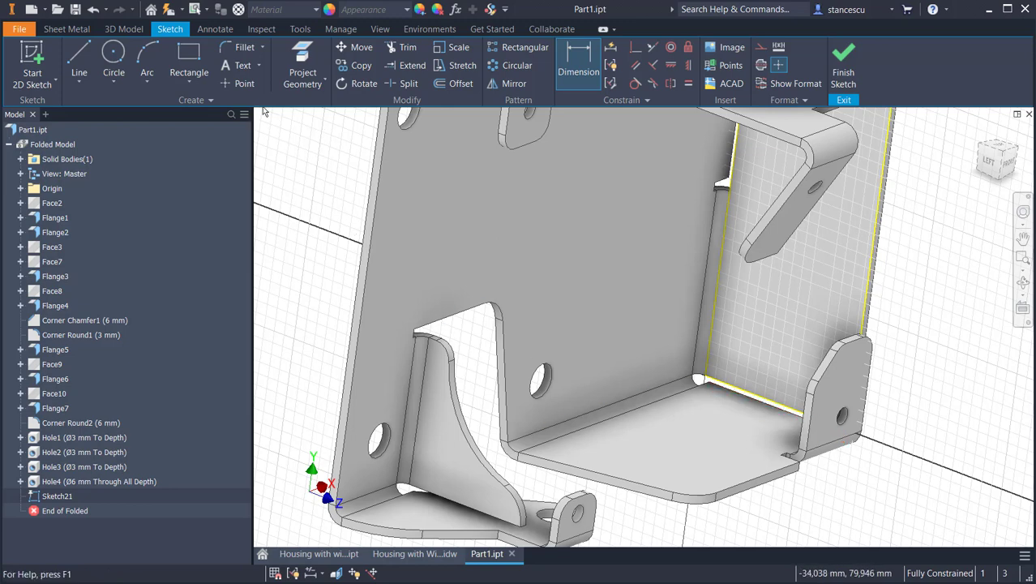
- Project the bottom flange's edge beside the side wall into the sketch and place a hole-centre point on the wall face
{"action": "left_click", "coordinate": [303, 71]}
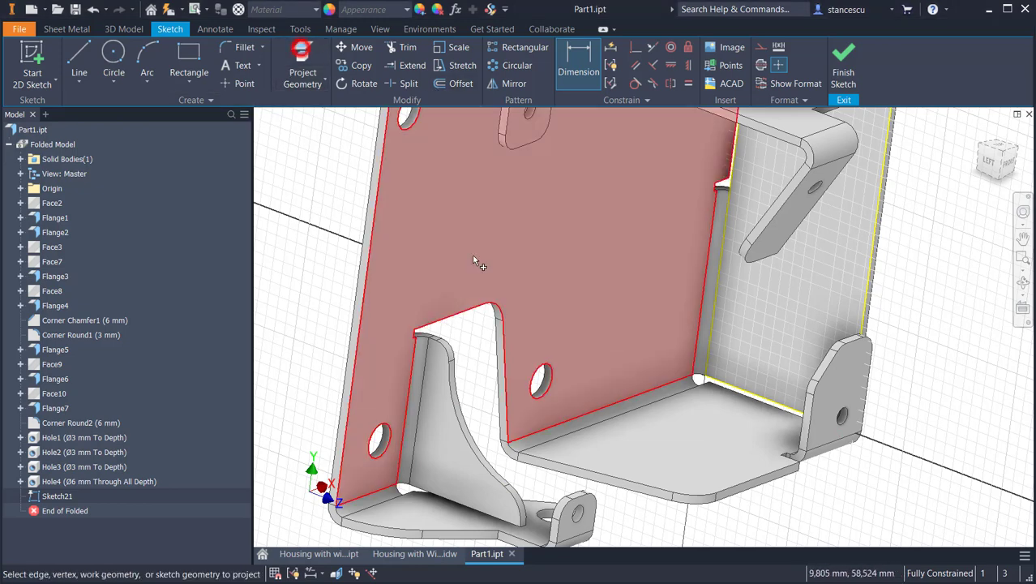
{"action": "left_click", "coordinate": [769, 403]}
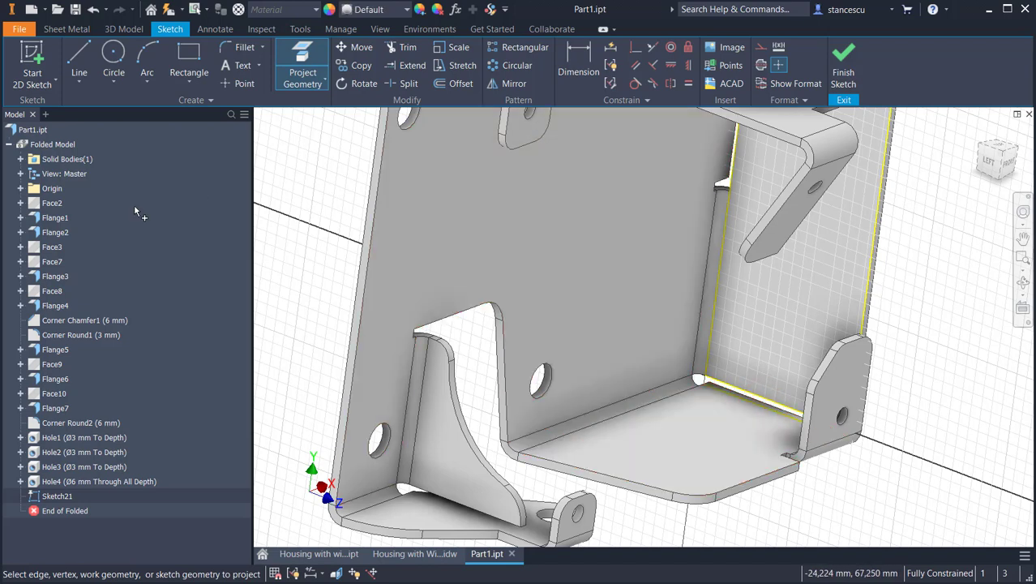
{"action": "left_click", "coordinate": [579, 61]}
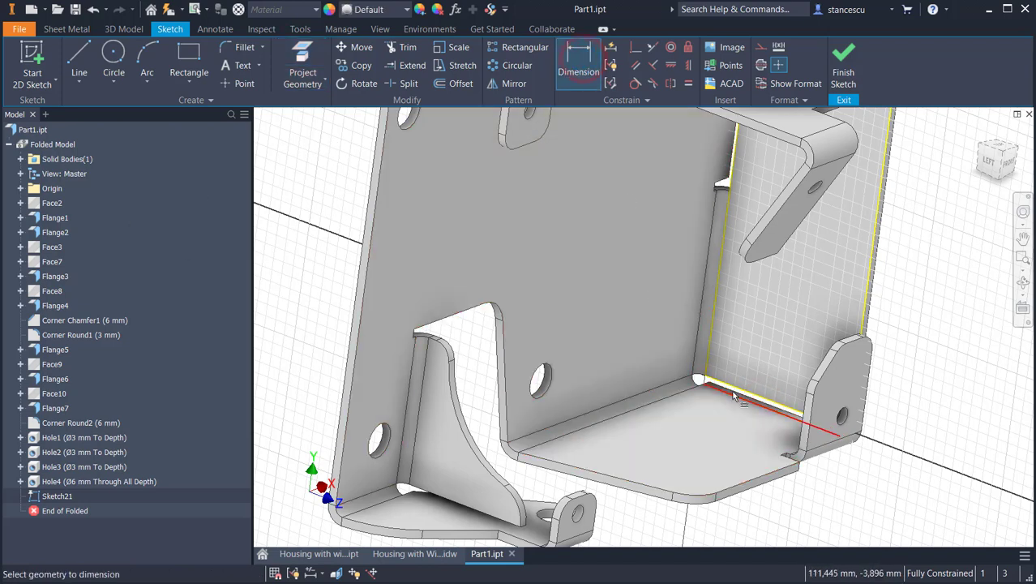
{"action": "left_click", "coordinate": [242, 83]}
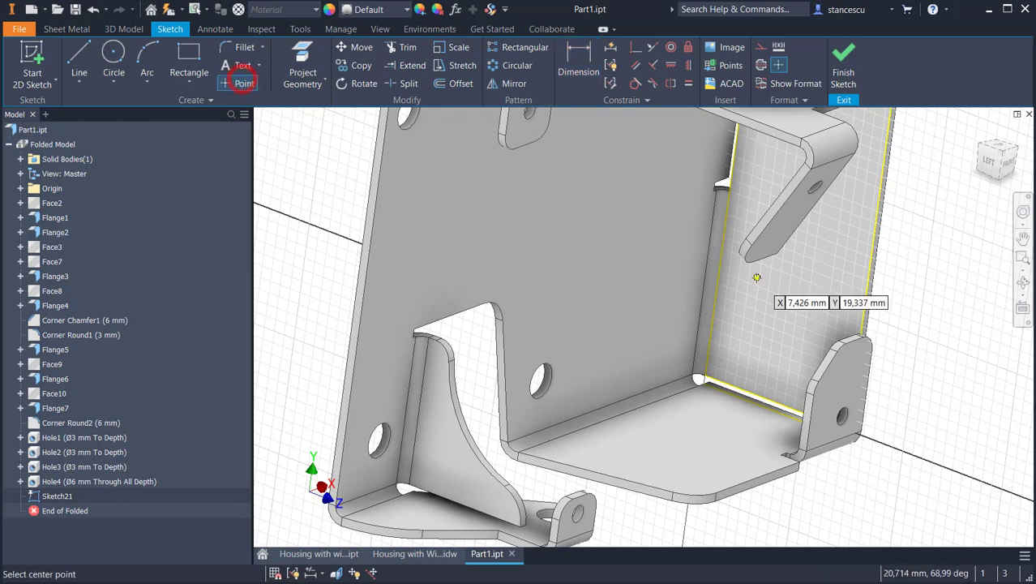
{"action": "left_click", "coordinate": [802, 278]}
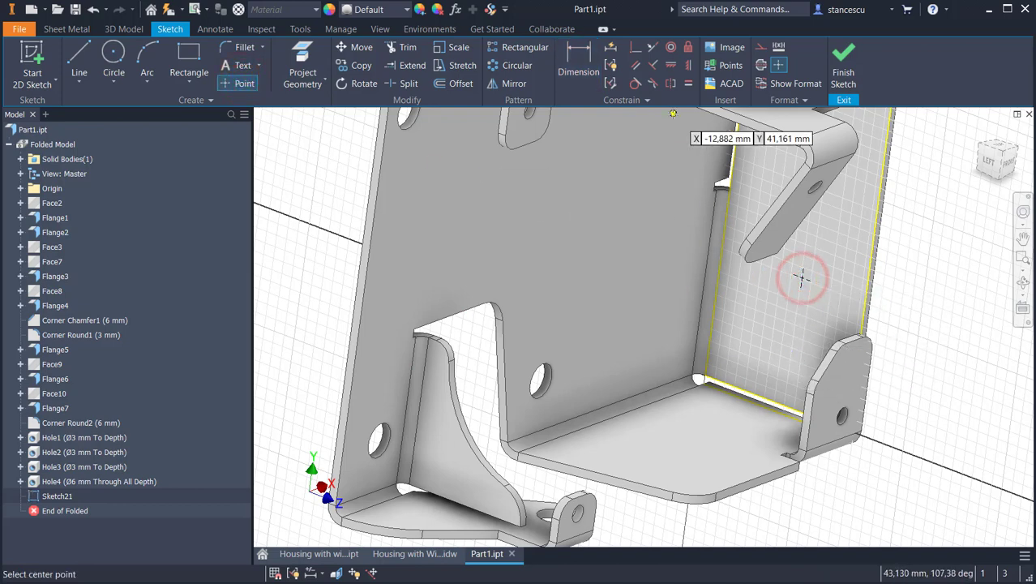
- Dimension the hole-centre point 36 mm above the projected bottom flange edge
{"action": "left_click", "coordinate": [585, 64]}
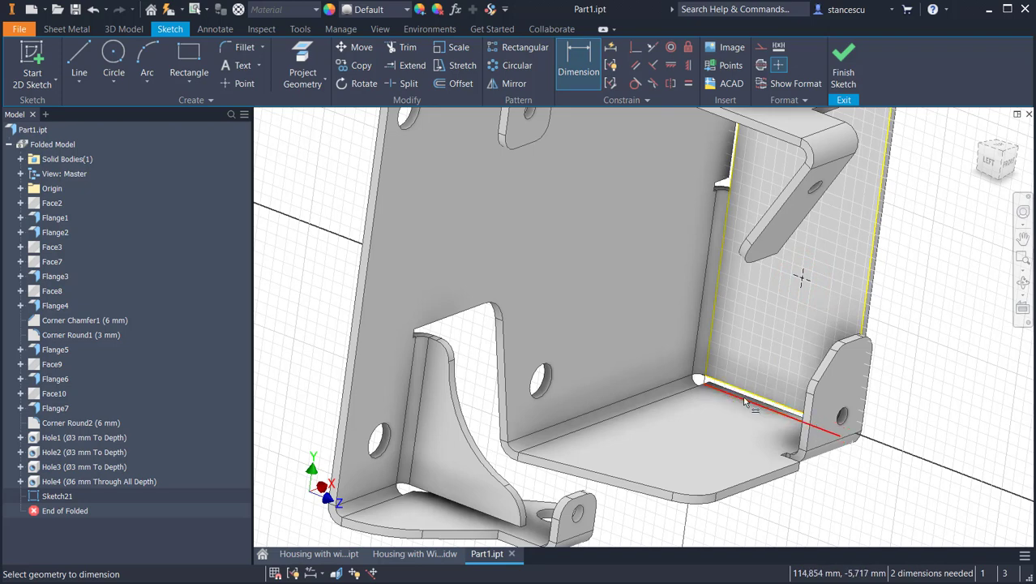
{"action": "left_click", "coordinate": [742, 397]}
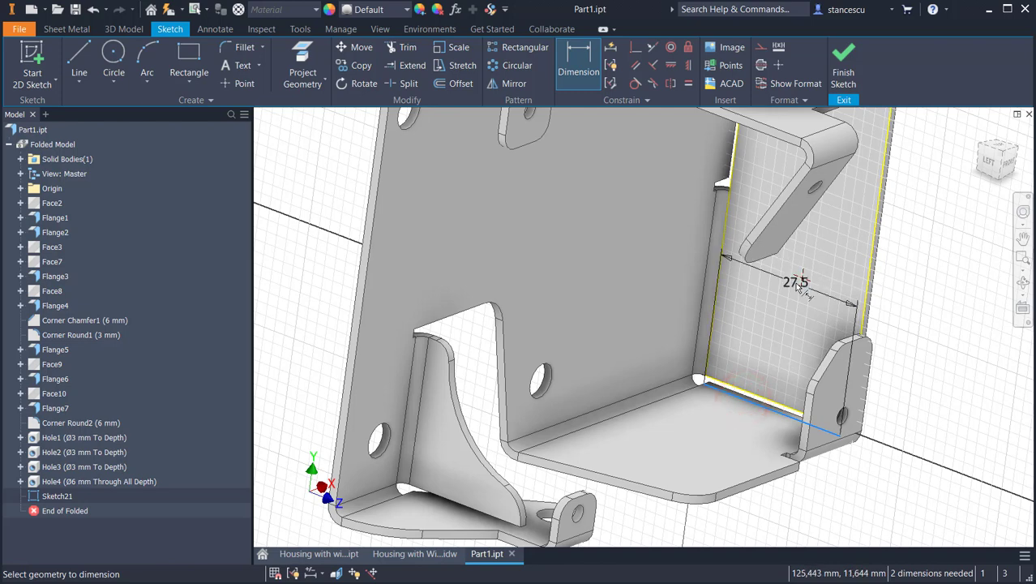
{"action": "left_click", "coordinate": [803, 278]}
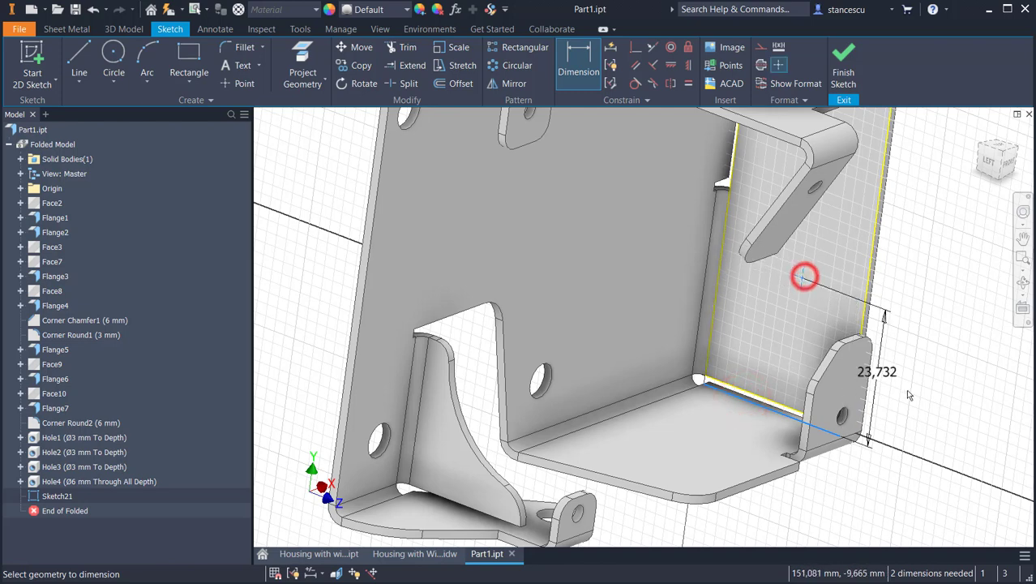
{"action": "left_click", "coordinate": [918, 389]}
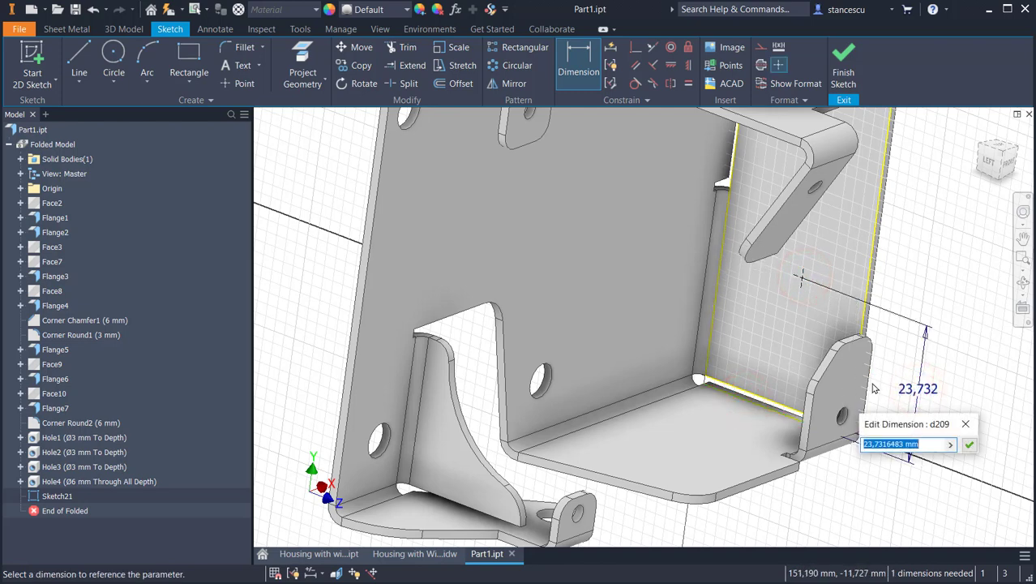
{"action": "type", "text": "36"}
{"action": "key", "text": "Return"}
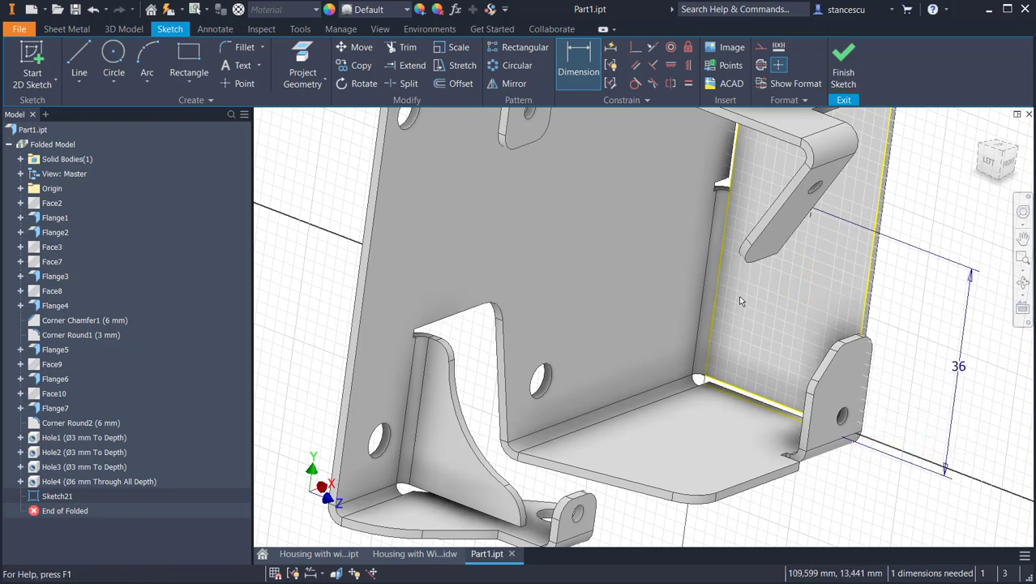
- Constrain the hole-centre point vertically in line with the midpoint of the side wall face's upper edge
{"action": "middle_click_drag", "start_coordinate": [740, 296], "coordinate": [740, 283], "text": "shift"}
{"action": "mouse_move", "coordinate": [806, 273]}
{"action": "middle_mouse_down"}
{"action": "mouse_move", "coordinate": [840, 423]}
{"action": "mouse_move", "coordinate": [840, 435]}
{"action": "mouse_move", "coordinate": [822, 439]}
{"action": "mouse_move", "coordinate": [872, 445]}
{"action": "mouse_move", "coordinate": [860, 439]}
{"action": "middle_mouse_up"}
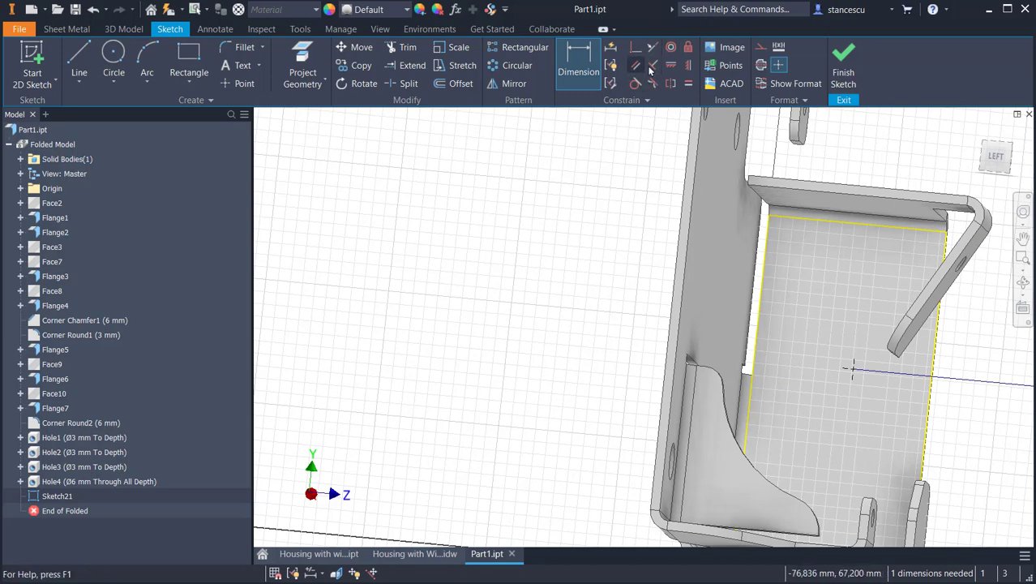
{"action": "left_click", "coordinate": [687, 64]}
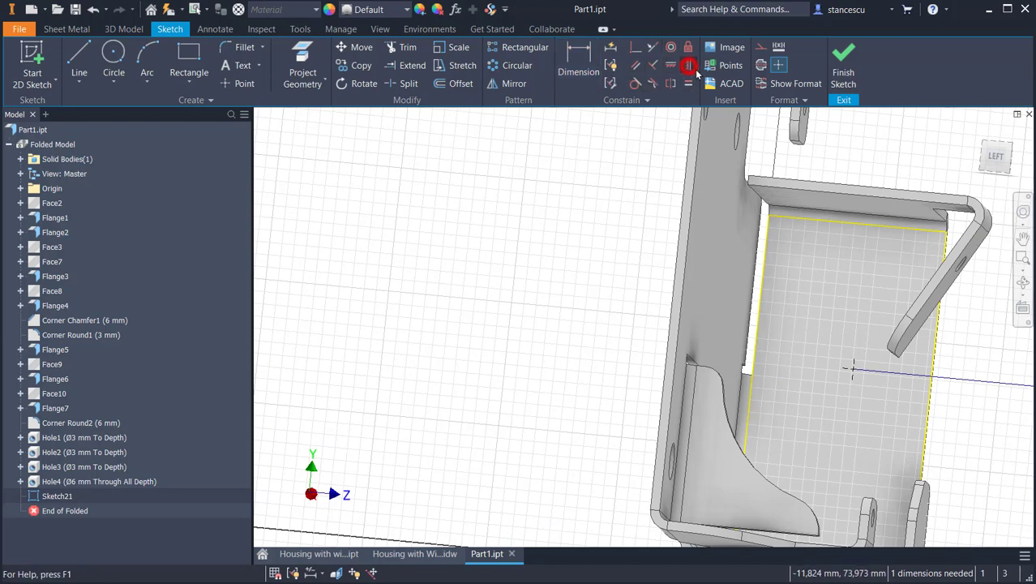
{"action": "left_click", "coordinate": [855, 370]}
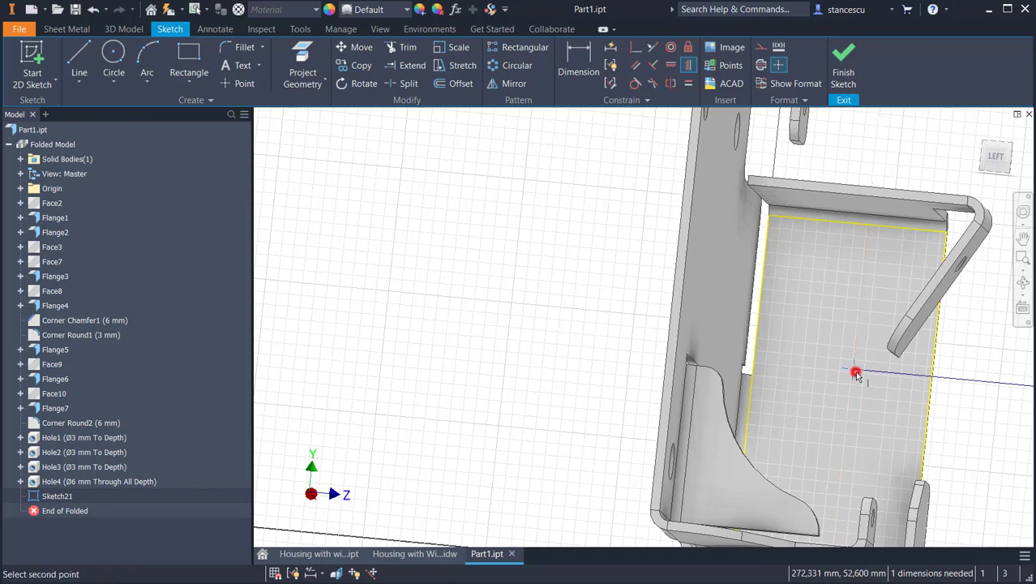
{"action": "left_click", "coordinate": [858, 224]}
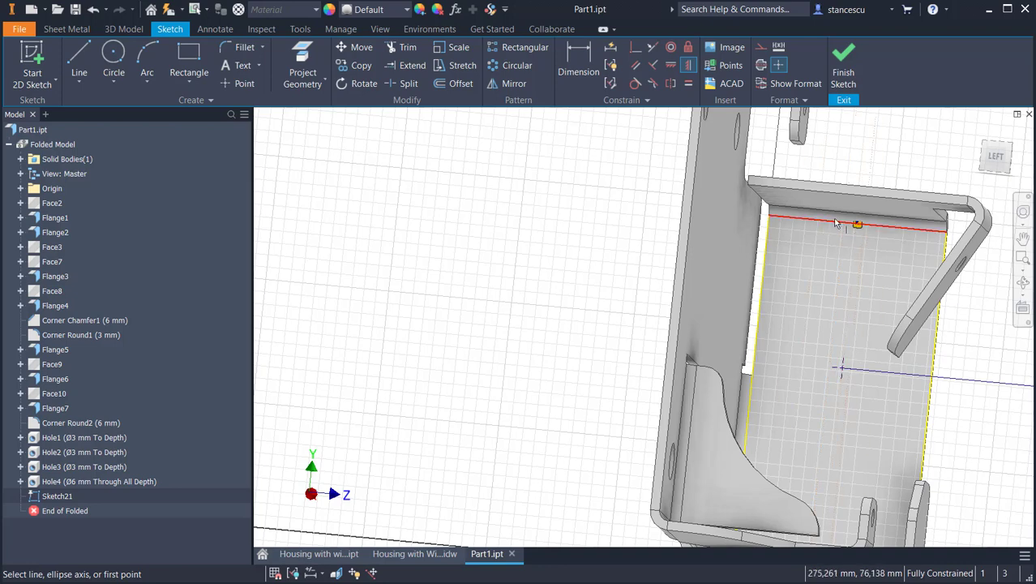
- Finish the sketch and cut an 8 mm through-all hole in the tall side wall at the sketched point
{"action": "left_click", "coordinate": [847, 58]}
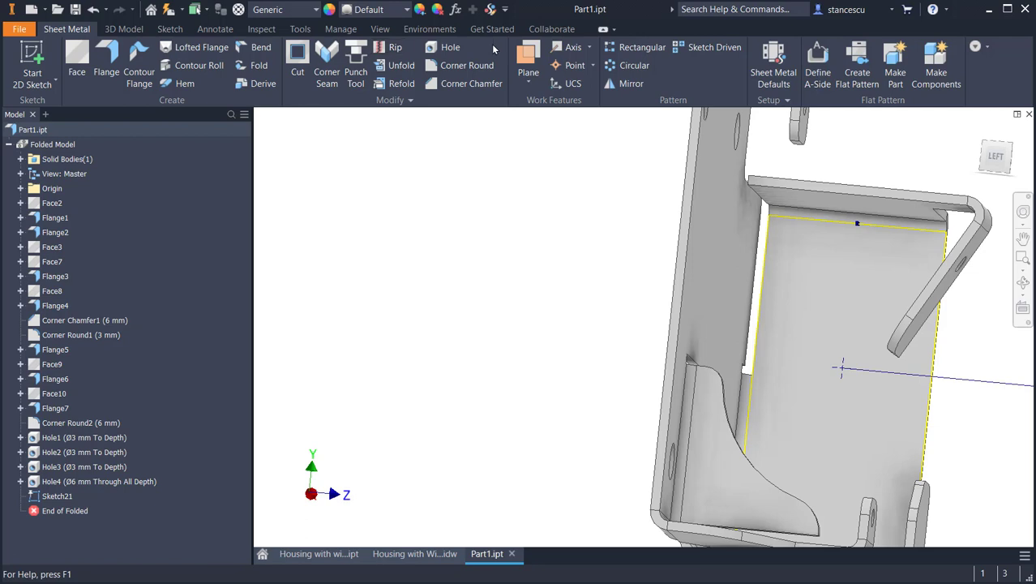
{"action": "left_click", "coordinate": [450, 47]}
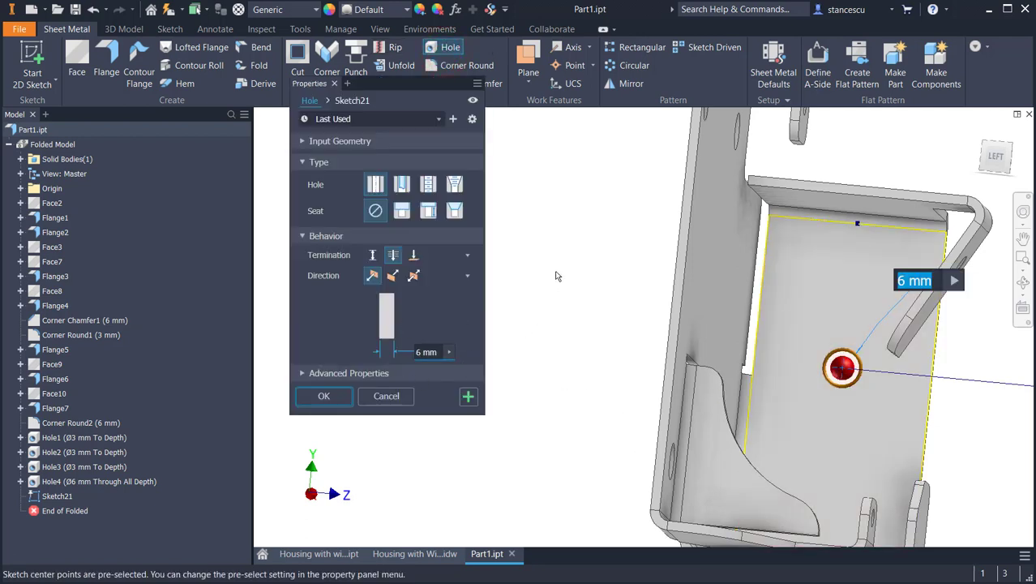
{"action": "type", "text": "8"}
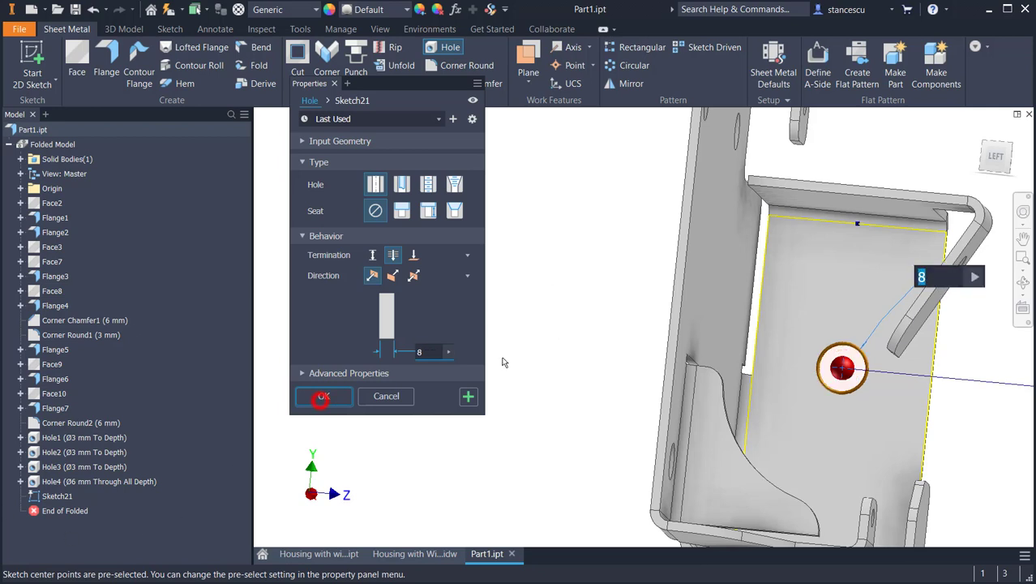
{"action": "left_click", "coordinate": [323, 396]}
{"action": "left_click", "coordinate": [324, 396]}
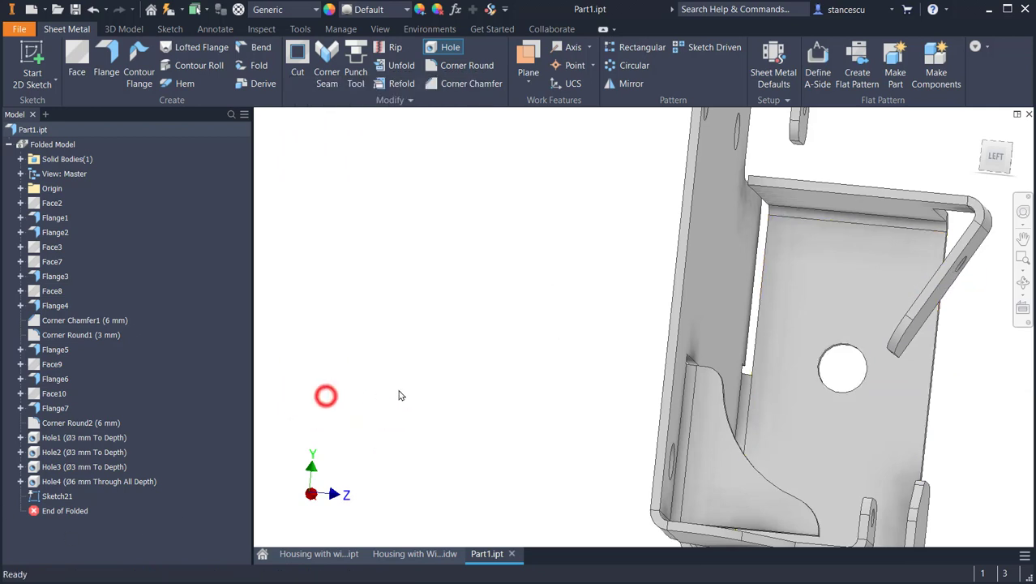
{"action": "key", "text": "F6"}
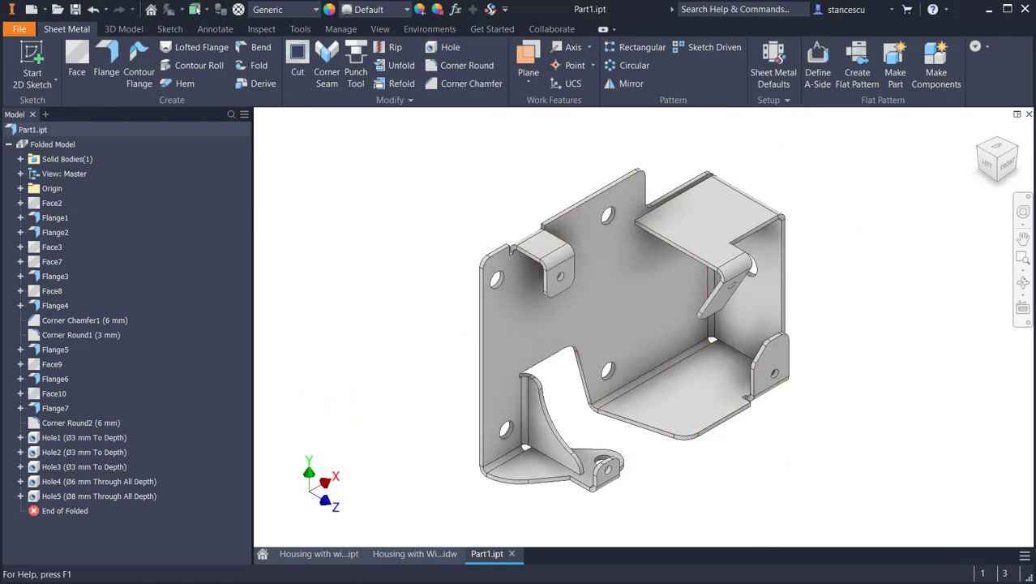
- Check the Housing with Wings drawing for the position dimensions of the remaining hole in the large bottom flange
{"action": "left_click", "coordinate": [415, 554]}
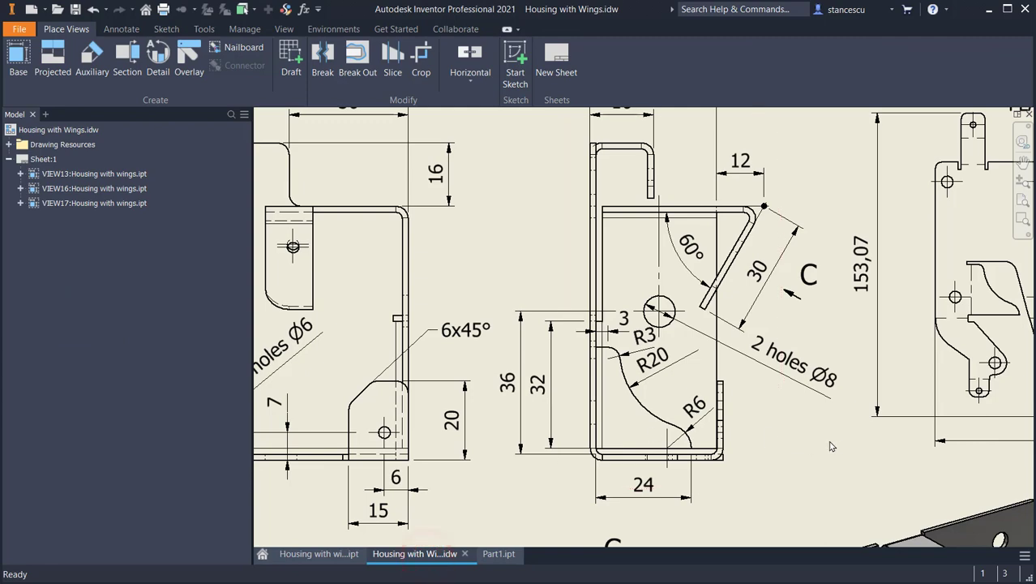
{"action": "mouse_move", "coordinate": [793, 440]}
{"action": "middle_mouse_down"}
{"action": "mouse_move", "coordinate": [630, 348]}
{"action": "mouse_move", "coordinate": [467, 99]}
{"action": "middle_mouse_up"}
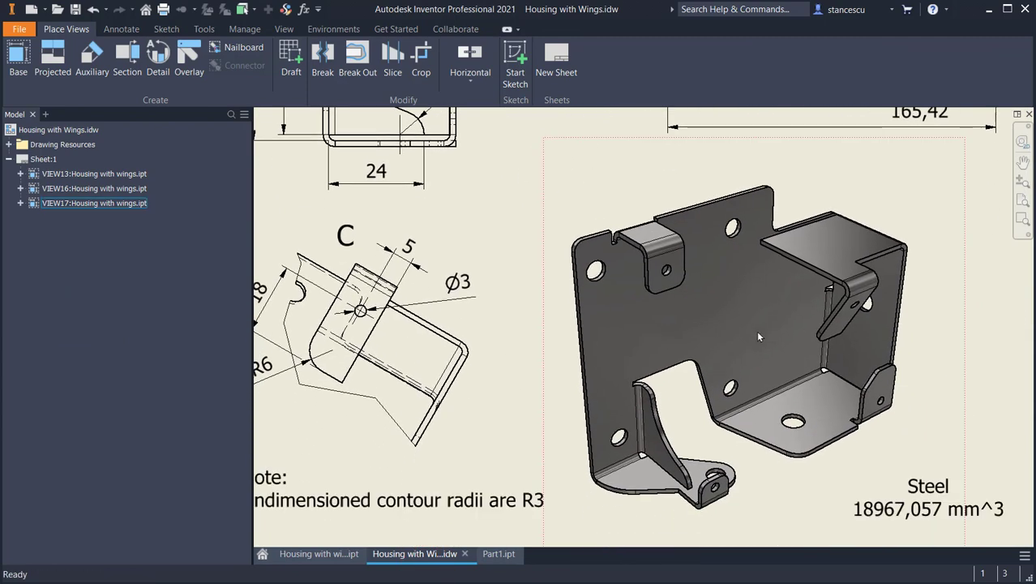
{"action": "mouse_move", "coordinate": [482, 386]}
{"action": "middle_mouse_down"}
{"action": "mouse_move", "coordinate": [493, 451]}
{"action": "mouse_move", "coordinate": [796, 450]}
{"action": "mouse_move", "coordinate": [850, 464]}
{"action": "mouse_move", "coordinate": [941, 395]}
{"action": "middle_mouse_up"}
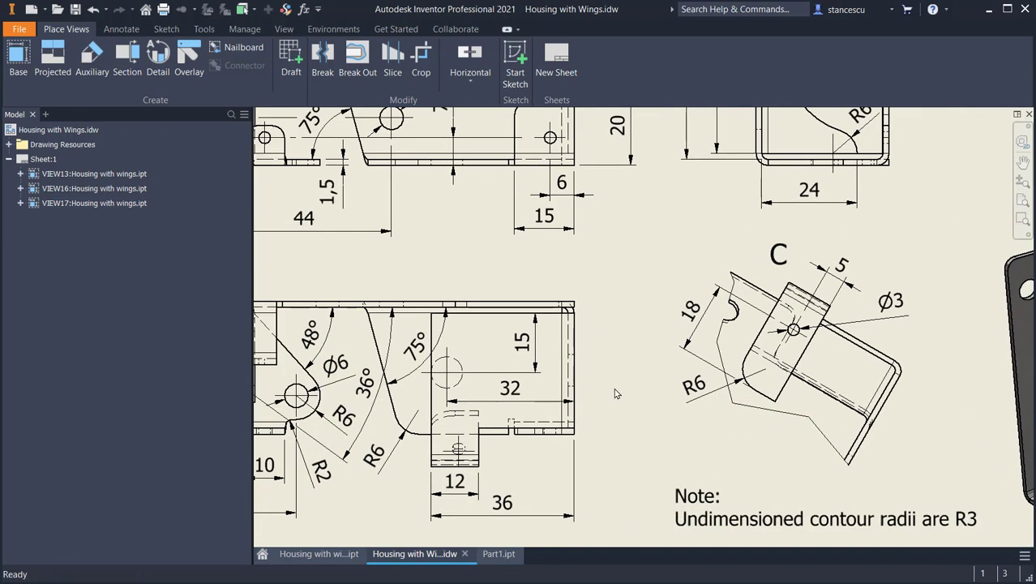
{"action": "left_click", "coordinate": [535, 370]}
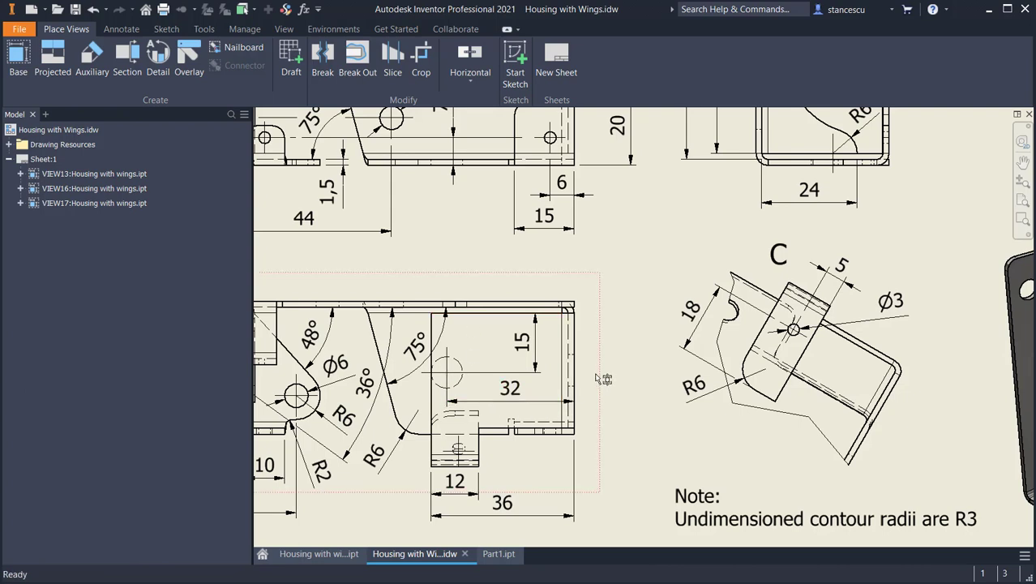
- Return to Part1.ipt, sketch on the large bottom flange's upper face with the X axis horizontal, and place a hole-centre point on it
{"action": "left_click", "coordinate": [496, 555]}
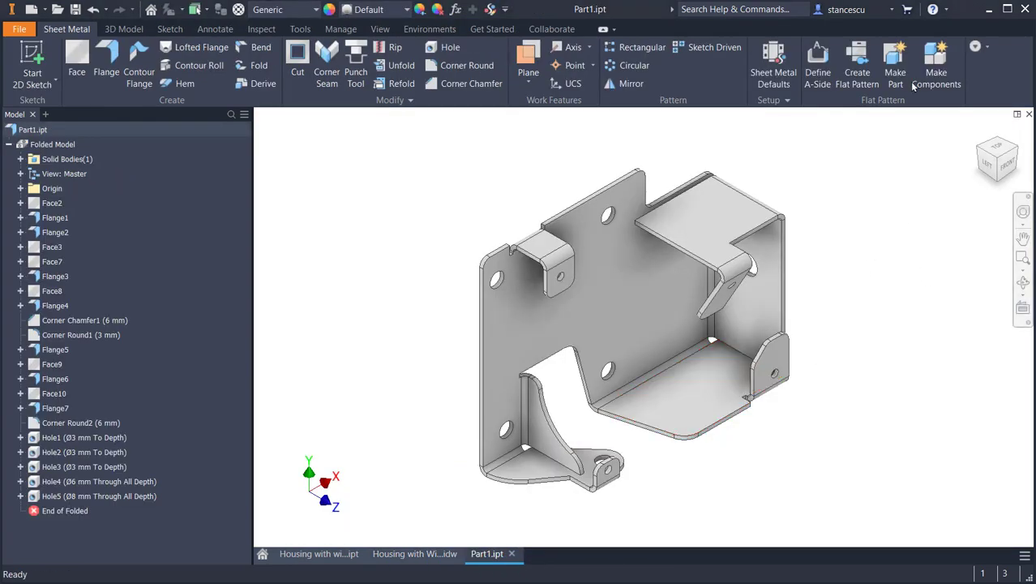
{"action": "left_click", "coordinate": [707, 380]}
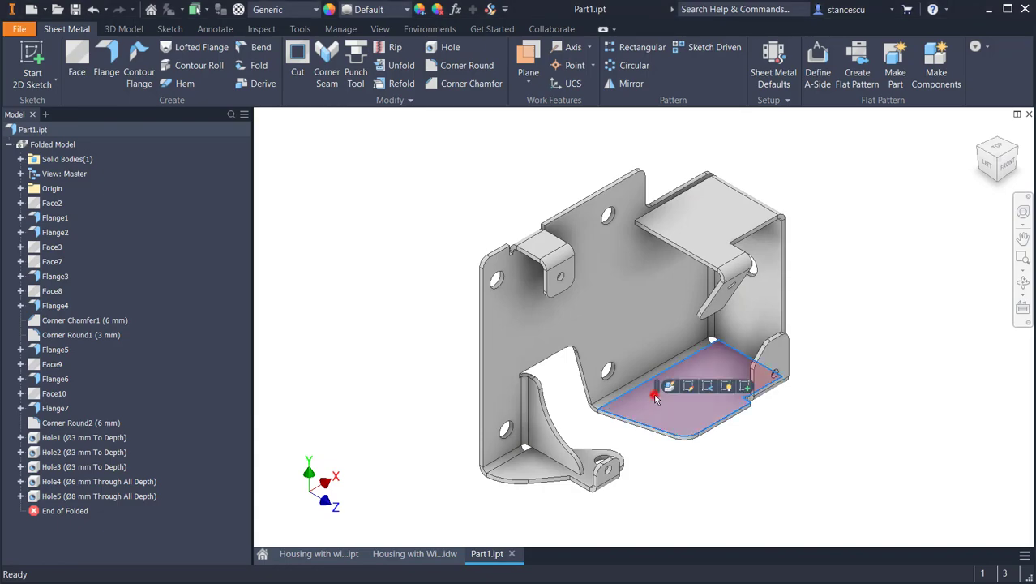
{"action": "left_click", "coordinate": [745, 387]}
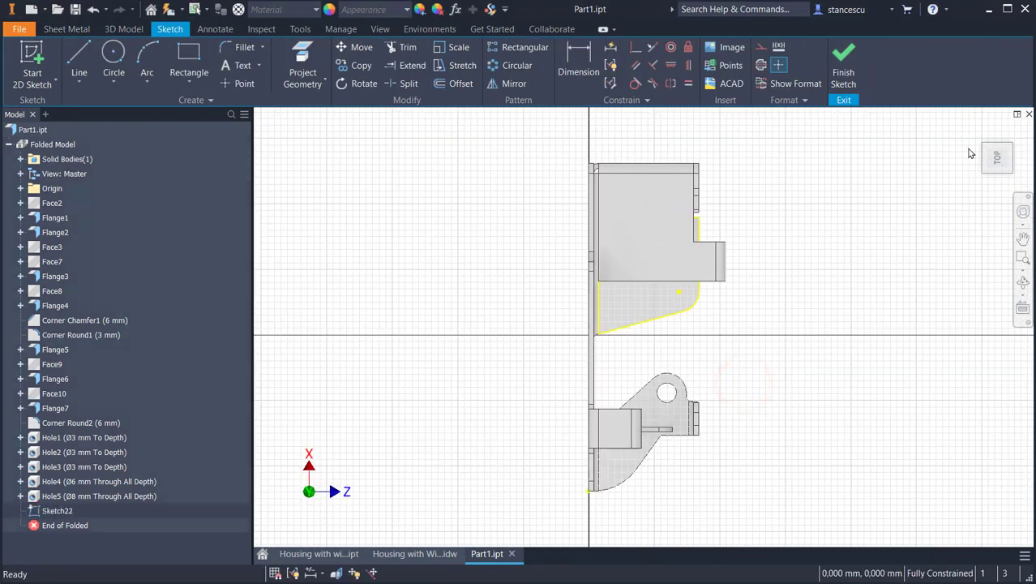
{"action": "left_click", "coordinate": [1025, 144]}
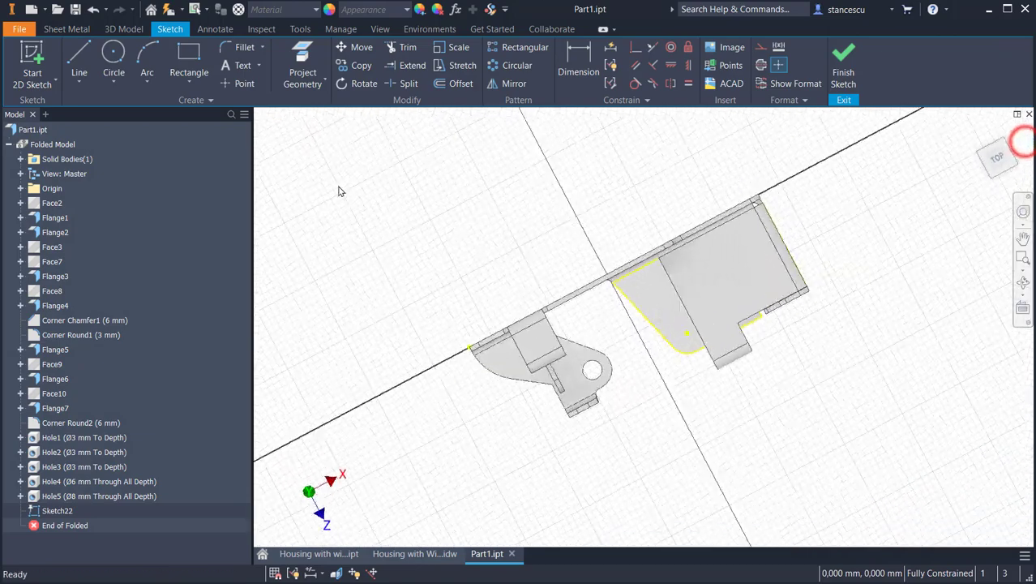
{"action": "left_click", "coordinate": [241, 83]}
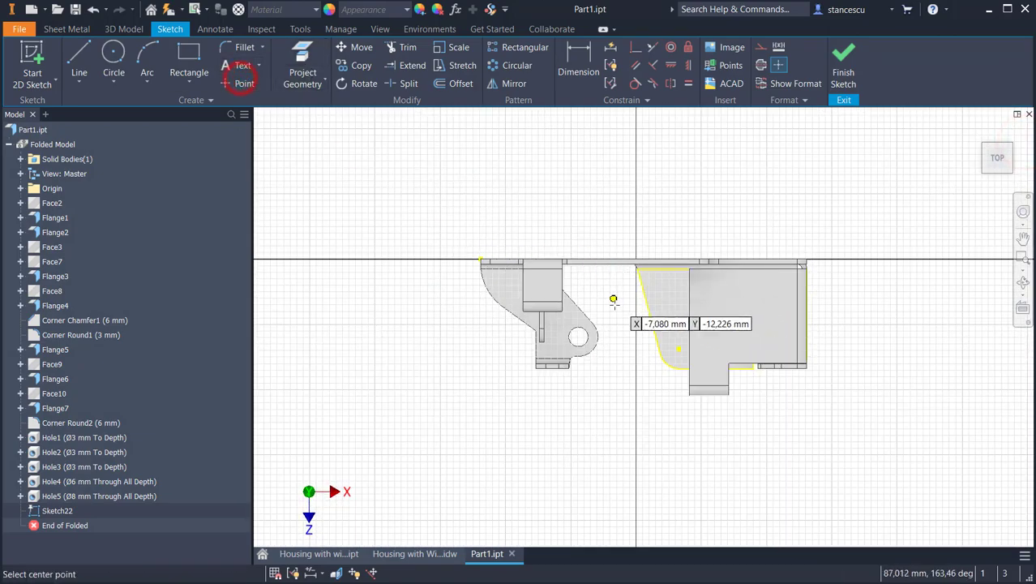
{"action": "left_click", "coordinate": [678, 313]}
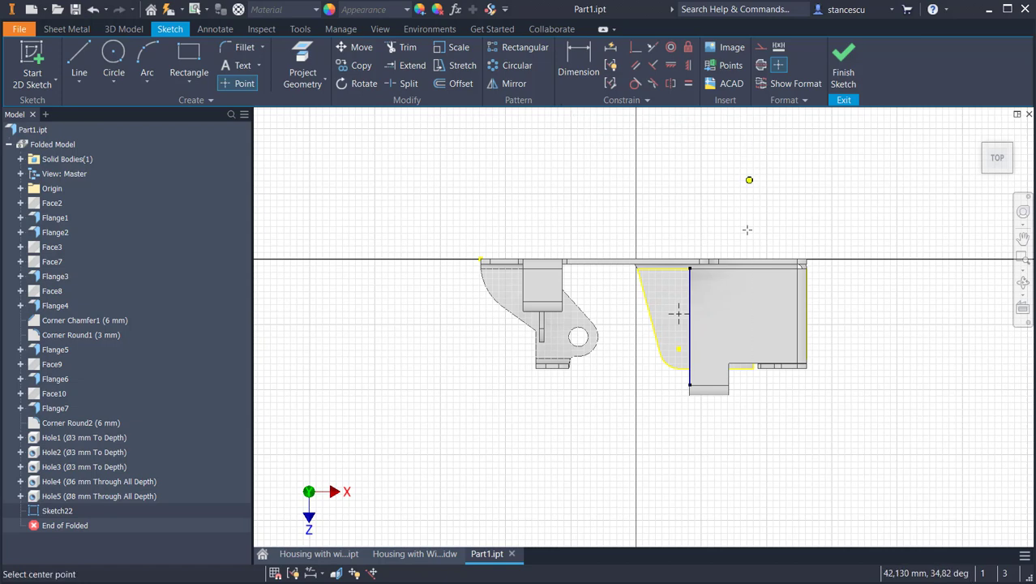
- Dimension the hole-centre point 32 mm from the bottom flange's edge at the tall side wall
{"action": "left_click", "coordinate": [579, 57]}
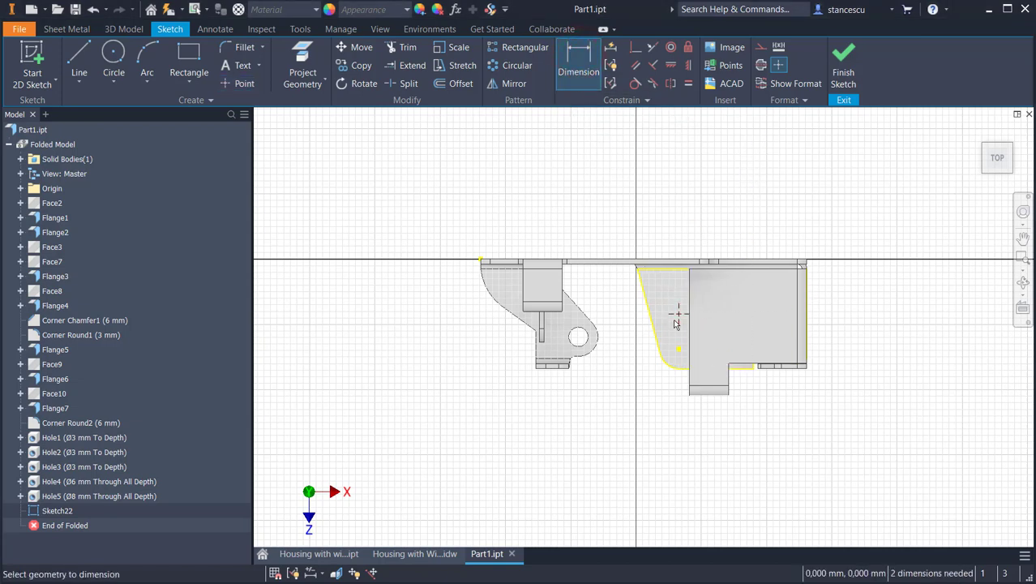
{"action": "left_click", "coordinate": [676, 315]}
{"action": "left_click", "coordinate": [808, 328]}
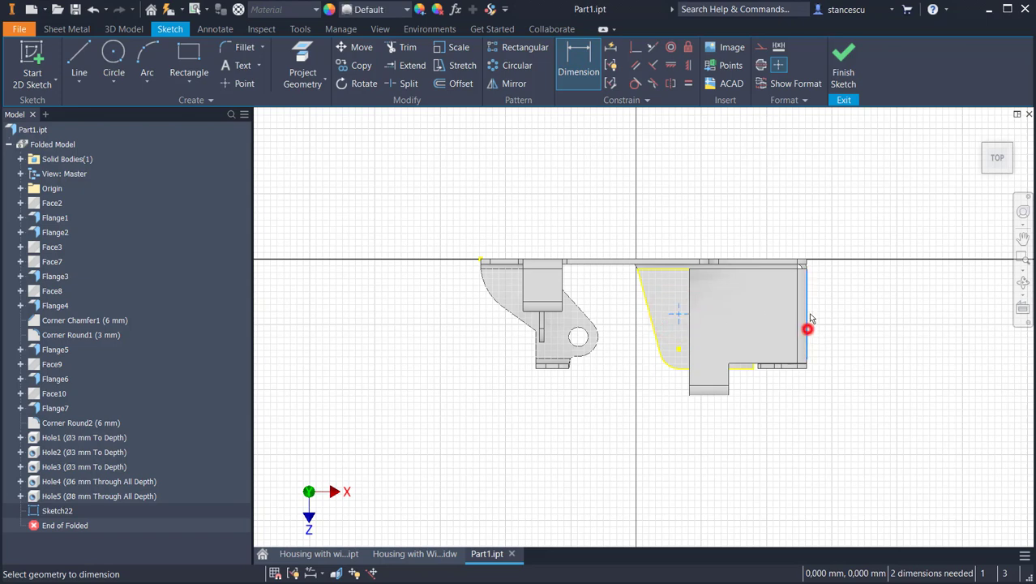
{"action": "left_click", "coordinate": [758, 231]}
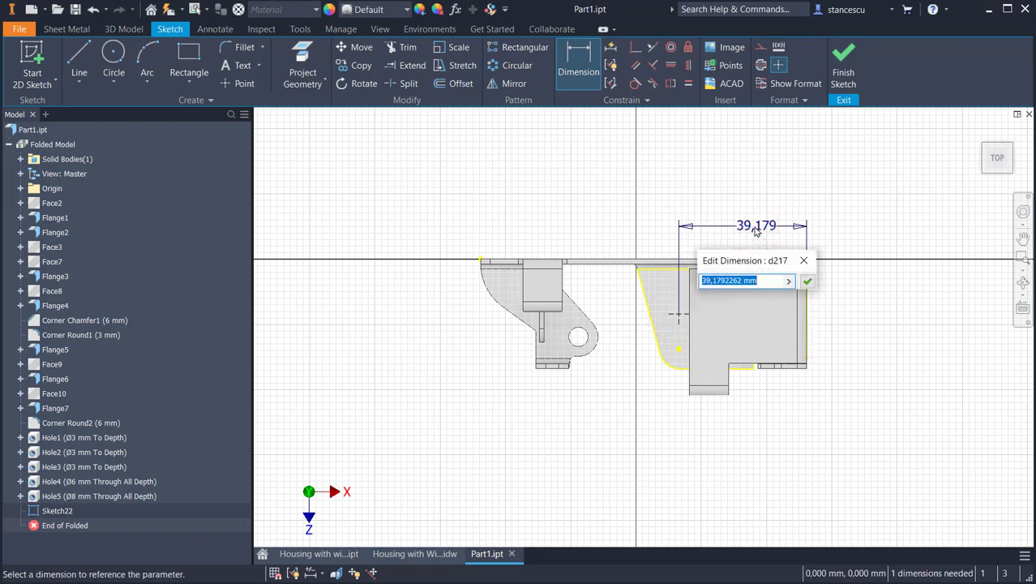
{"action": "type", "text": "32"}
{"action": "key", "text": "Return"}
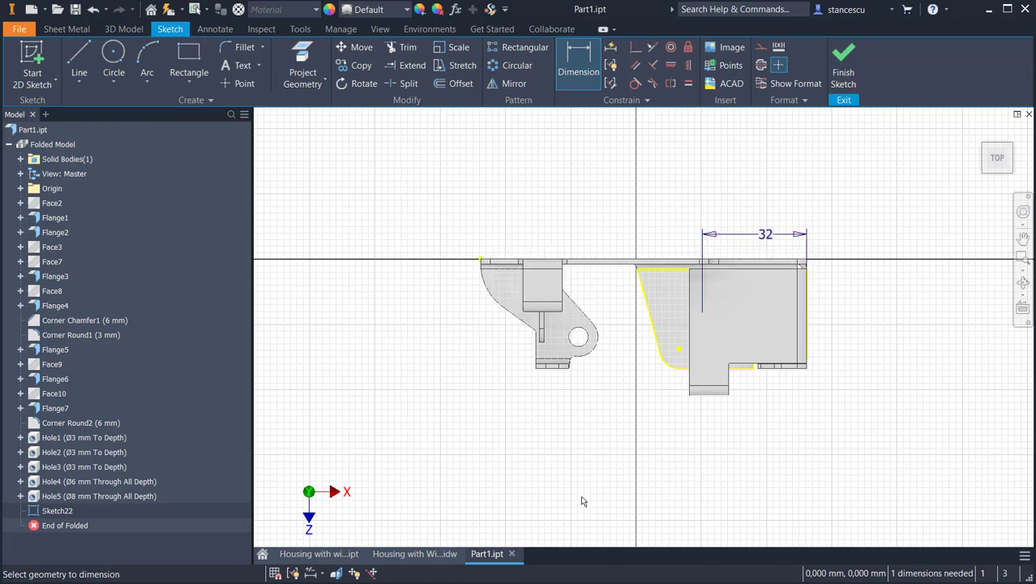
- Slice the graphics at the sketch plane and dimension the hole-centre point 15 mm from the flange corner beside the back plate
{"action": "key", "text": "F7"}
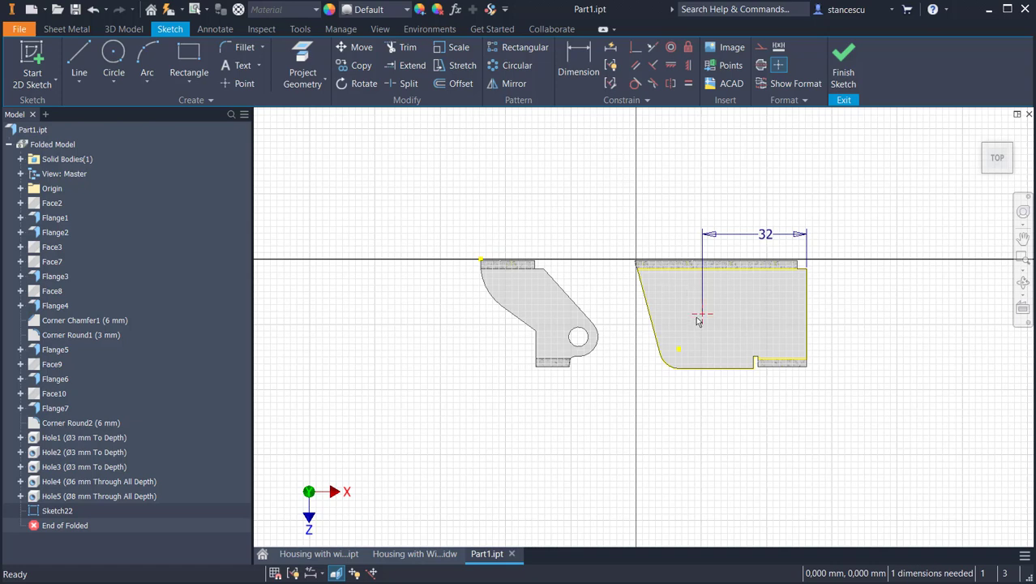
{"action": "left_click", "coordinate": [739, 268]}
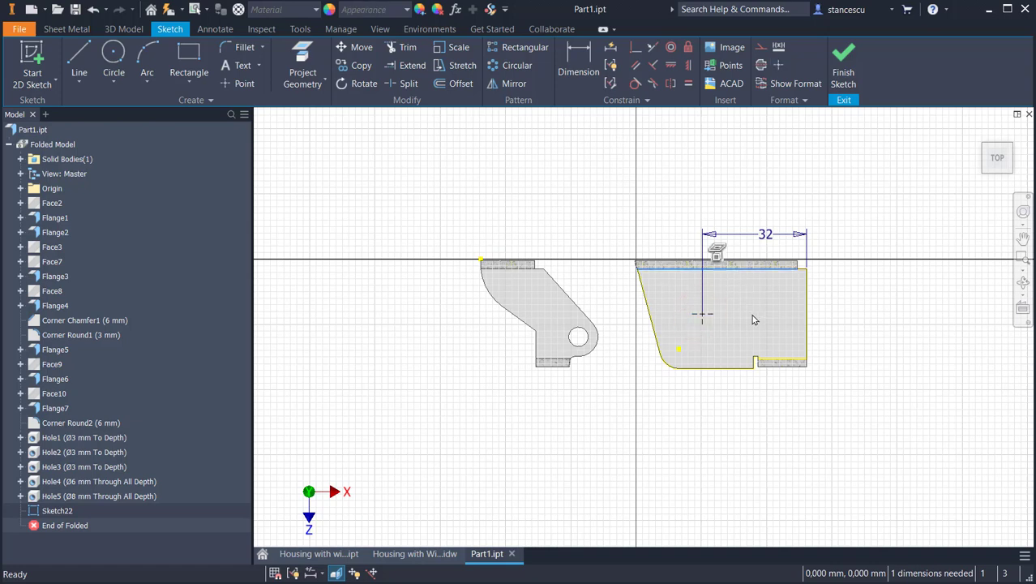
{"action": "key", "text": "d"}
{"action": "left_click", "coordinate": [702, 314]}
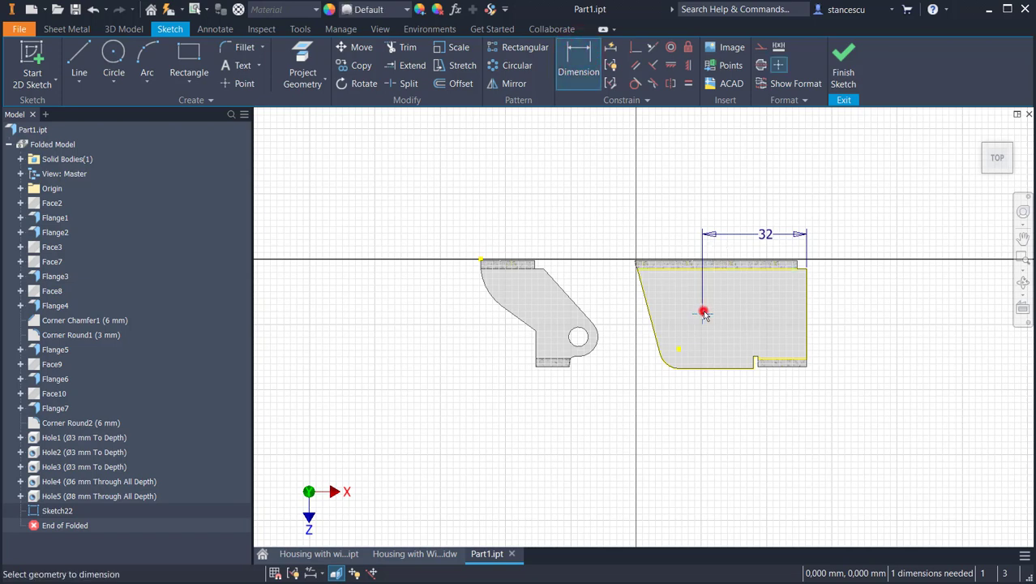
{"action": "left_click", "coordinate": [811, 270]}
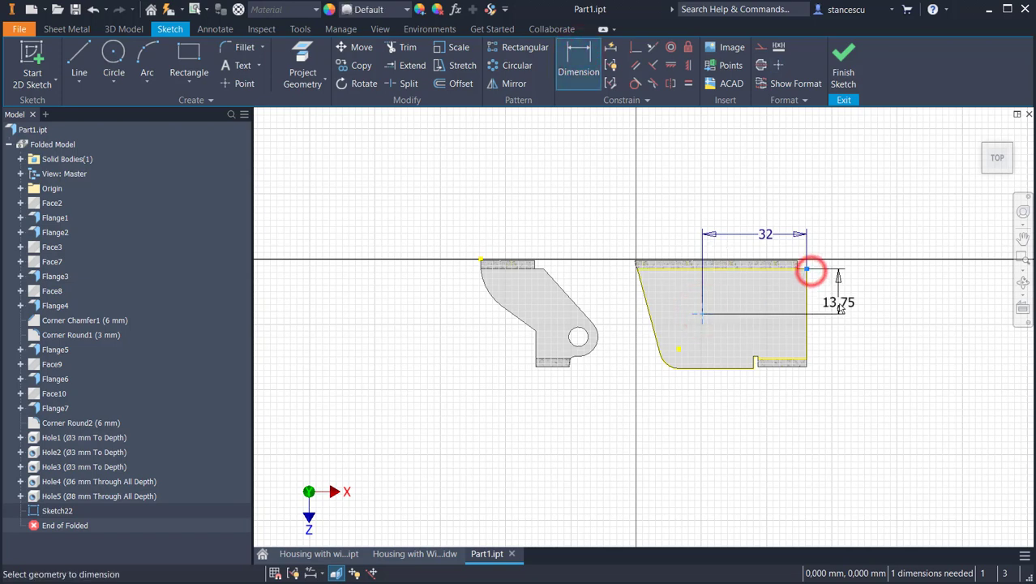
{"action": "left_click", "coordinate": [840, 286]}
{"action": "type", "text": "1"}
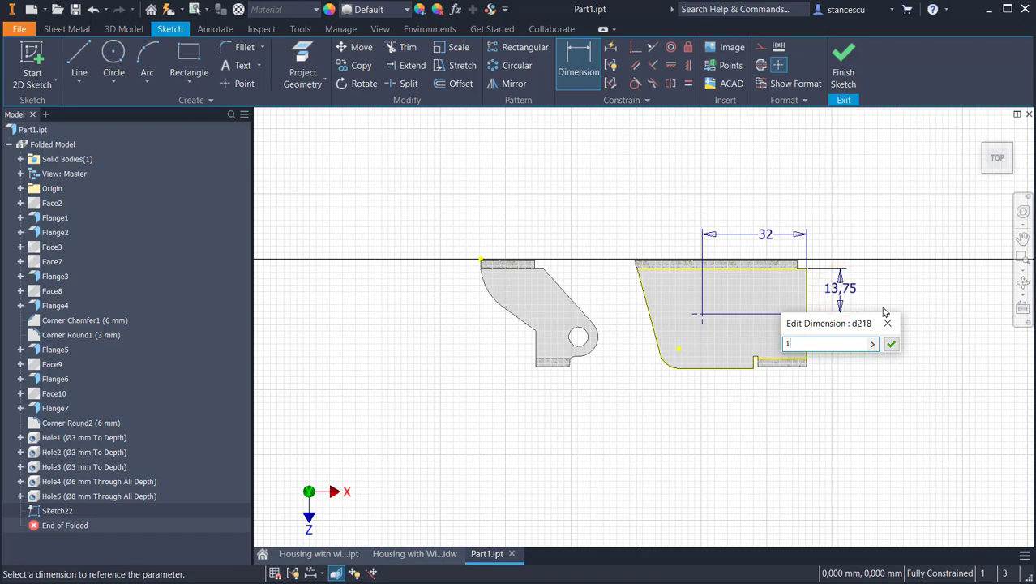
{"action": "type", "text": "5"}
{"action": "key", "text": "Return"}
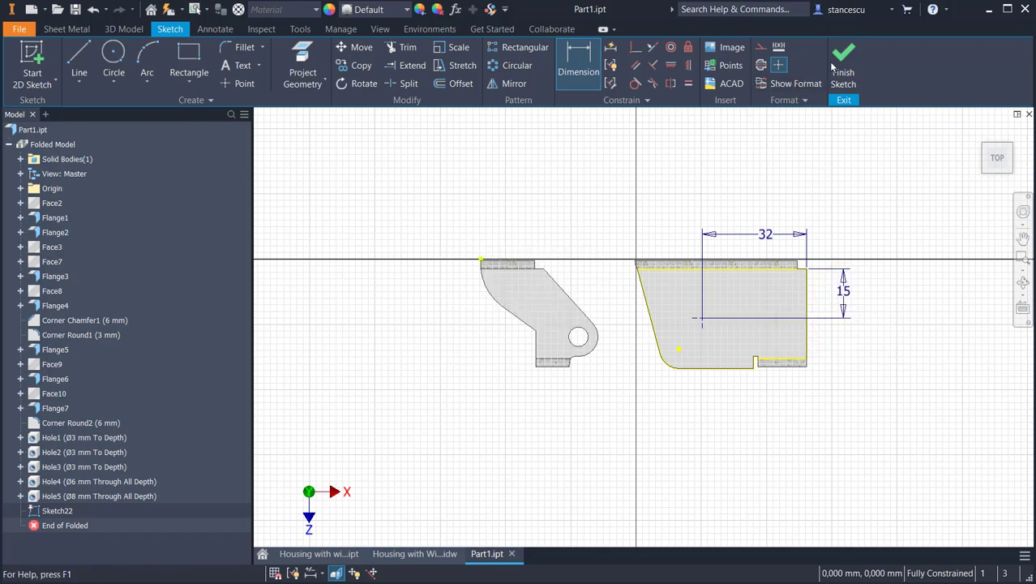
- Finish the sketch and cut an 8 mm through-all hole in the bottom flange at the sketched point
{"action": "left_click", "coordinate": [840, 71]}
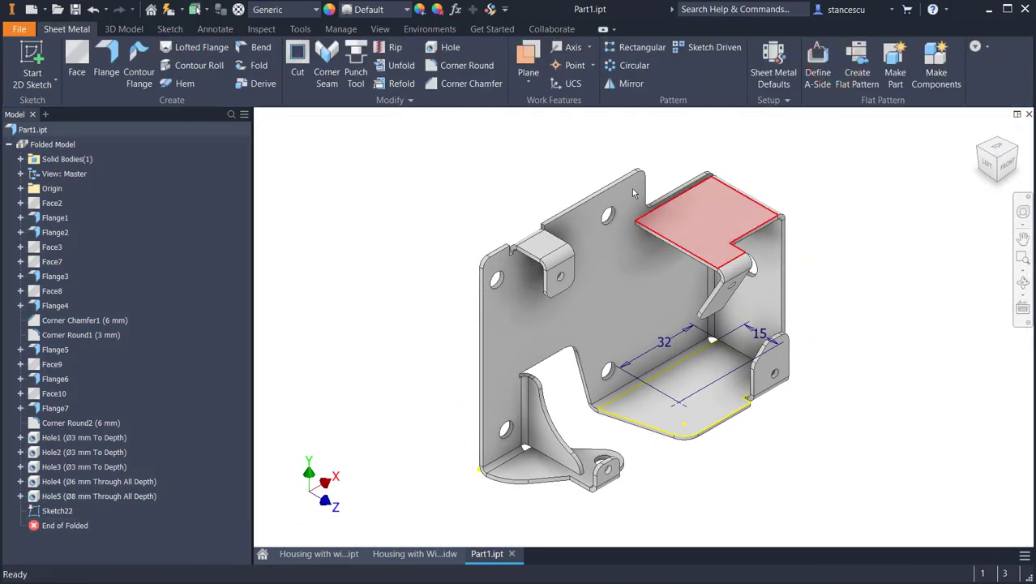
{"action": "left_click", "coordinate": [444, 47]}
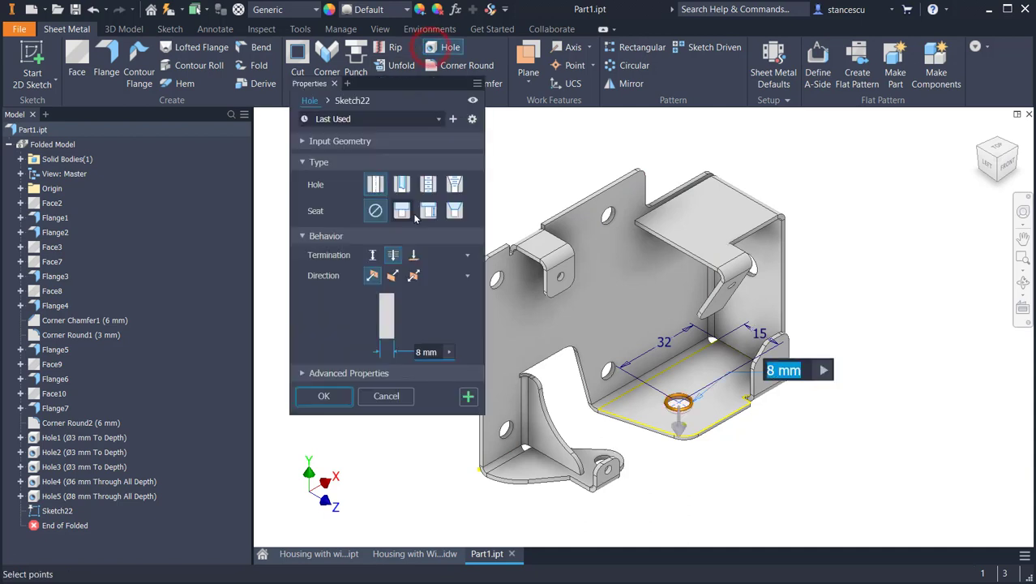
{"action": "left_click", "coordinate": [324, 398]}
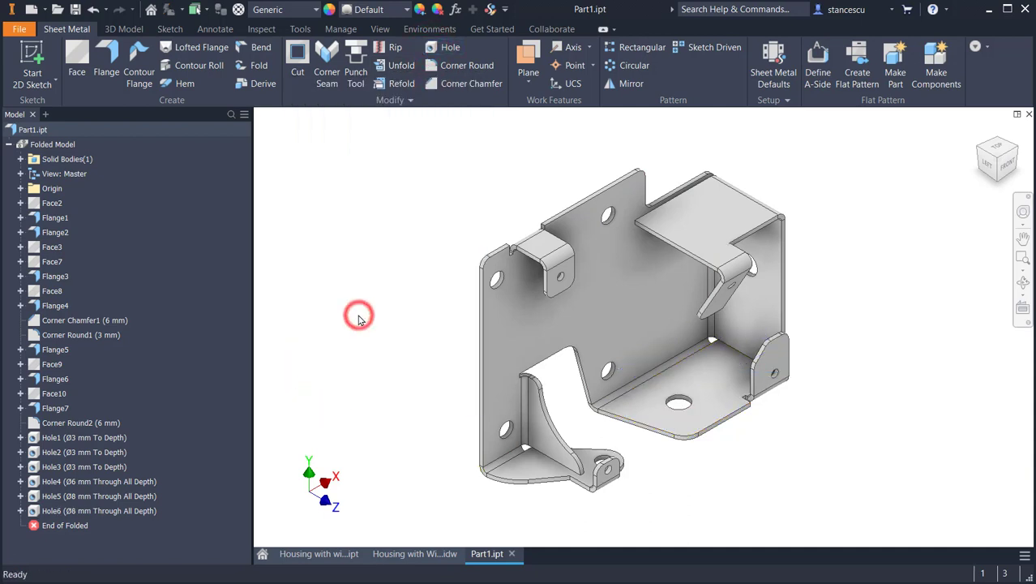
{"action": "key", "text": "F6"}
- Assign the material Steel, Carbon and the appearance Steel - Polished to the whole part
{"action": "left_click", "coordinate": [33, 130]}
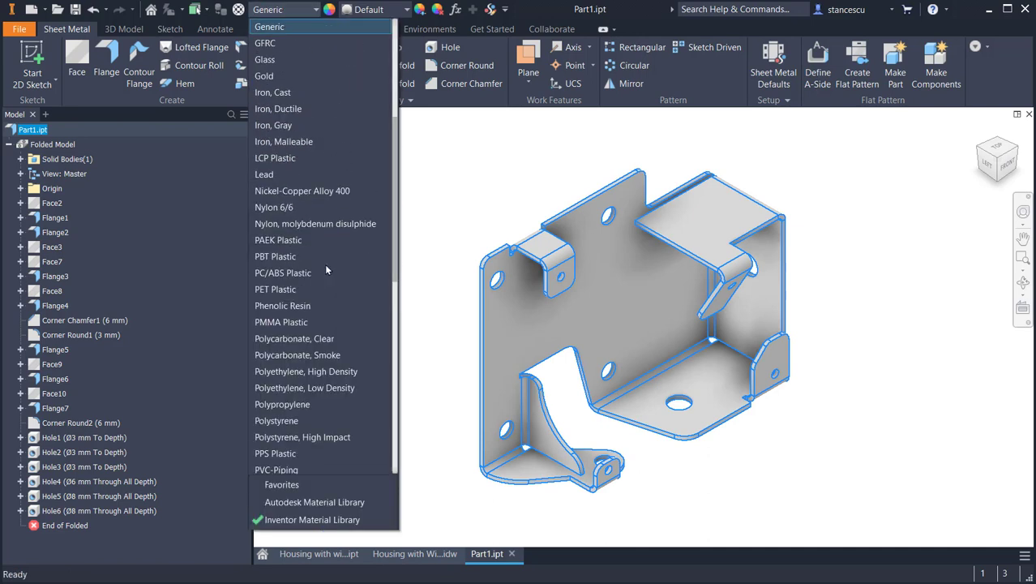
{"action": "scroll", "coordinate": [326, 269], "scroll_direction": "down", "scroll_amount": 7}
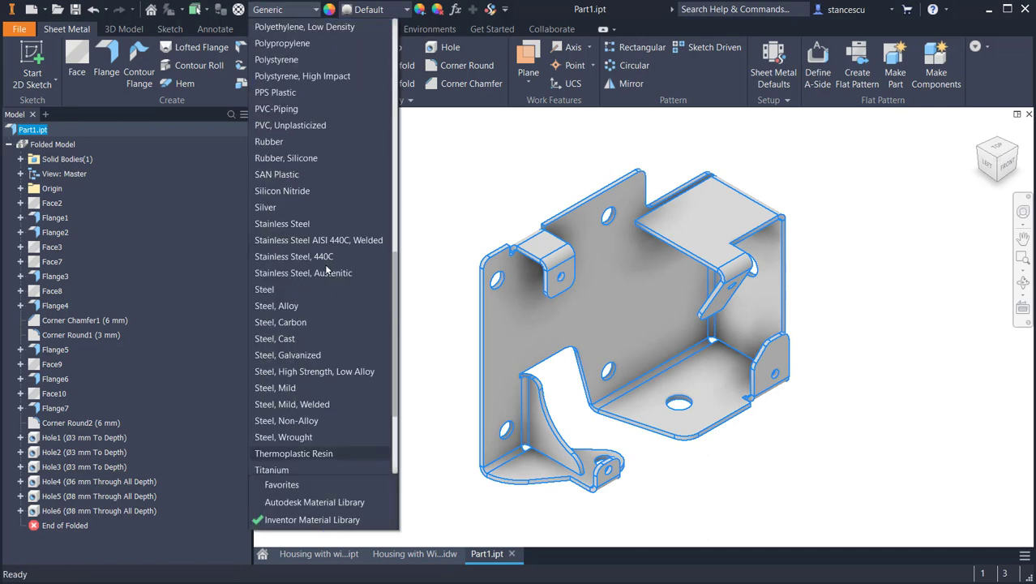
{"action": "left_click", "coordinate": [276, 324]}
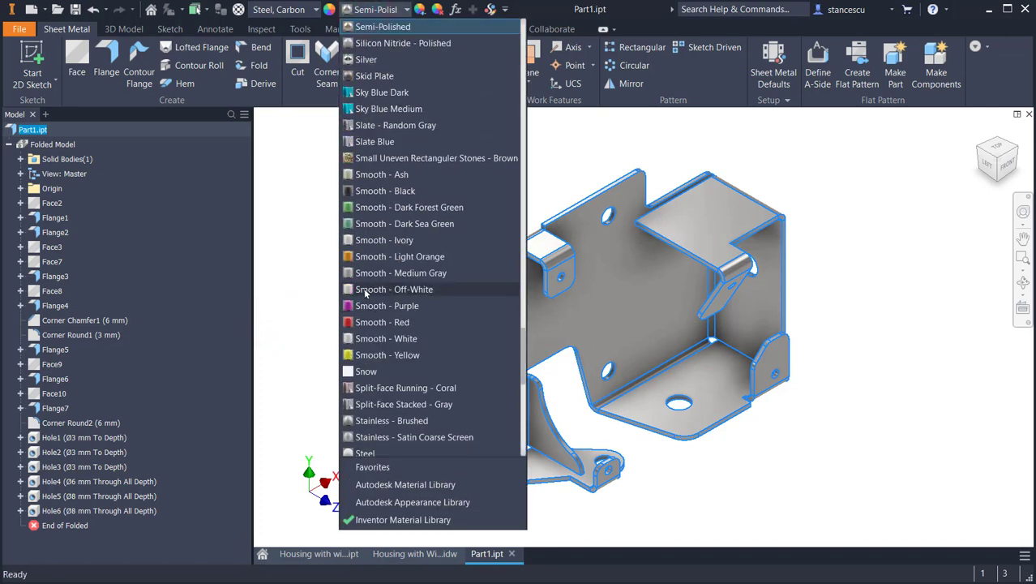
{"action": "scroll", "coordinate": [383, 316], "scroll_direction": "down", "scroll_amount": 1}
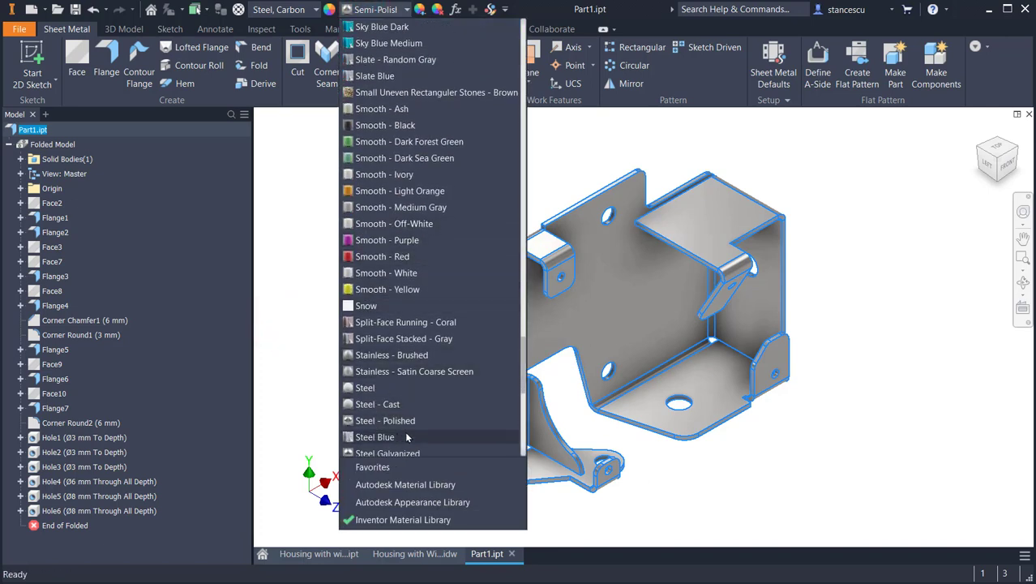
{"action": "left_click", "coordinate": [410, 420]}
{"action": "left_click", "coordinate": [333, 330]}
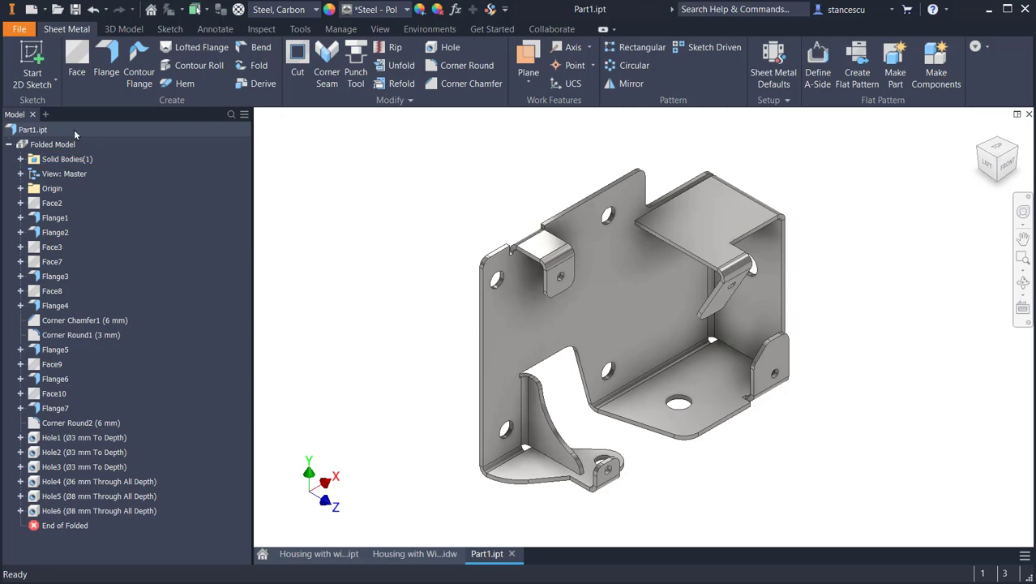
- Update the physical properties in Part1.ipt's iProperties and copy the volume value with its unit
{"action": "right_click", "coordinate": [18, 130]}
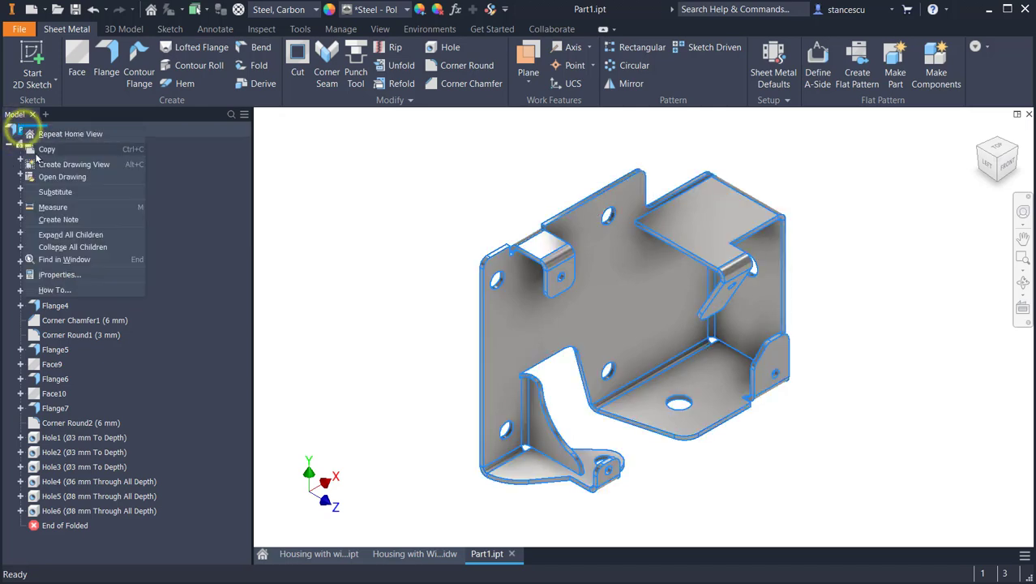
{"action": "left_click", "coordinate": [65, 275]}
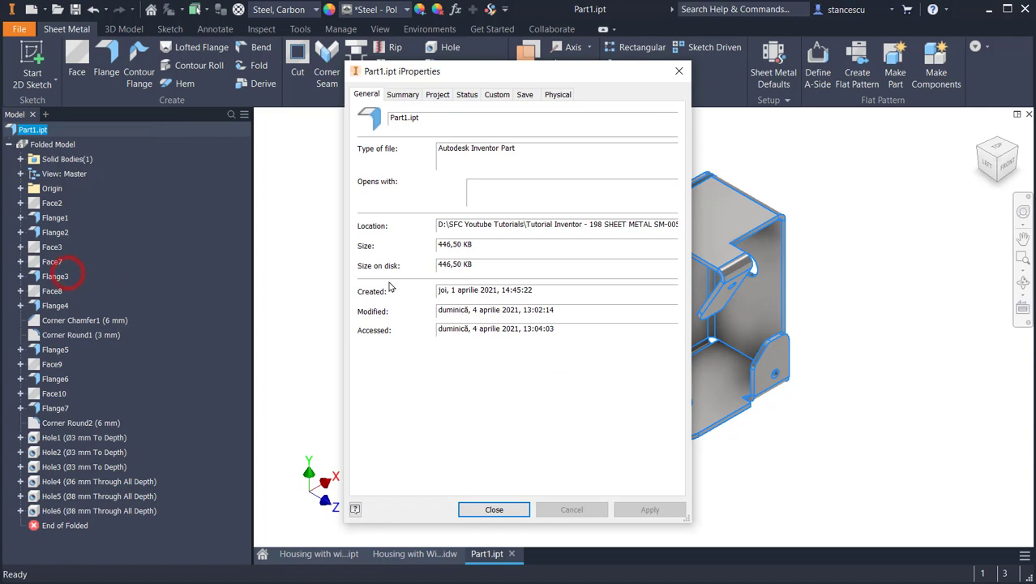
{"action": "left_click", "coordinate": [555, 97]}
{"action": "left_click", "coordinate": [658, 133]}
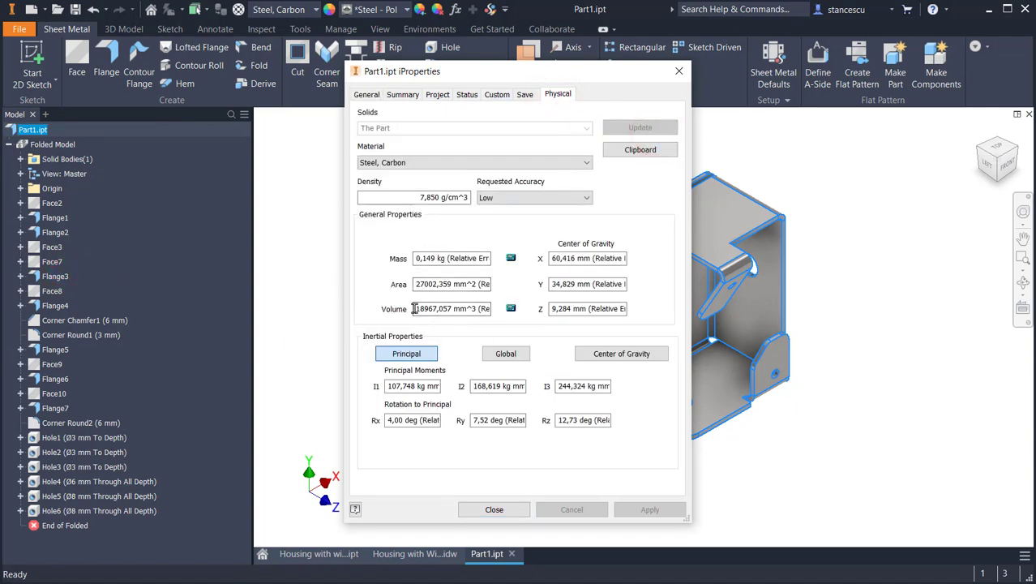
{"action": "left_click_drag", "start_coordinate": [415, 309], "coordinate": [470, 317]}
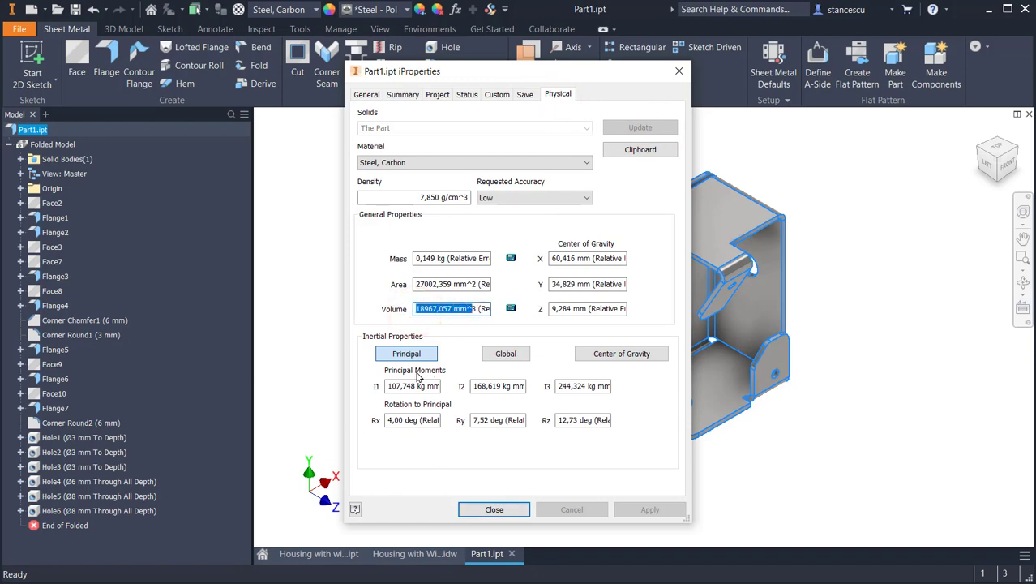
{"action": "key", "text": "shift+Right"}
{"action": "key", "text": "ctrl+c"}
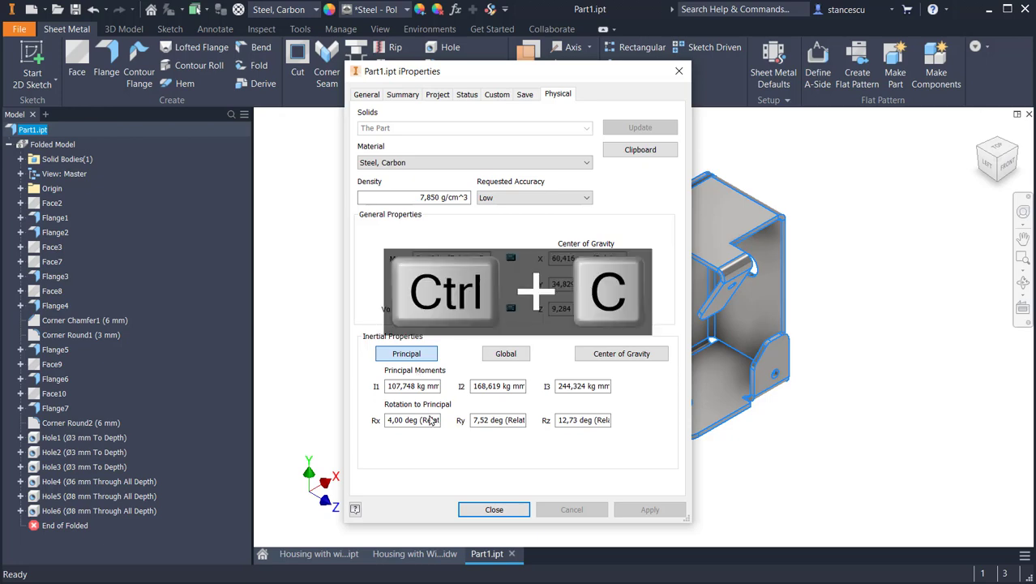
{"action": "left_click", "coordinate": [505, 509]}
- In Housing with Wings.idw, paste the copied volume beneath the volume line of the Steel note to compare them, and discard the text edit
{"action": "left_click", "coordinate": [437, 558]}
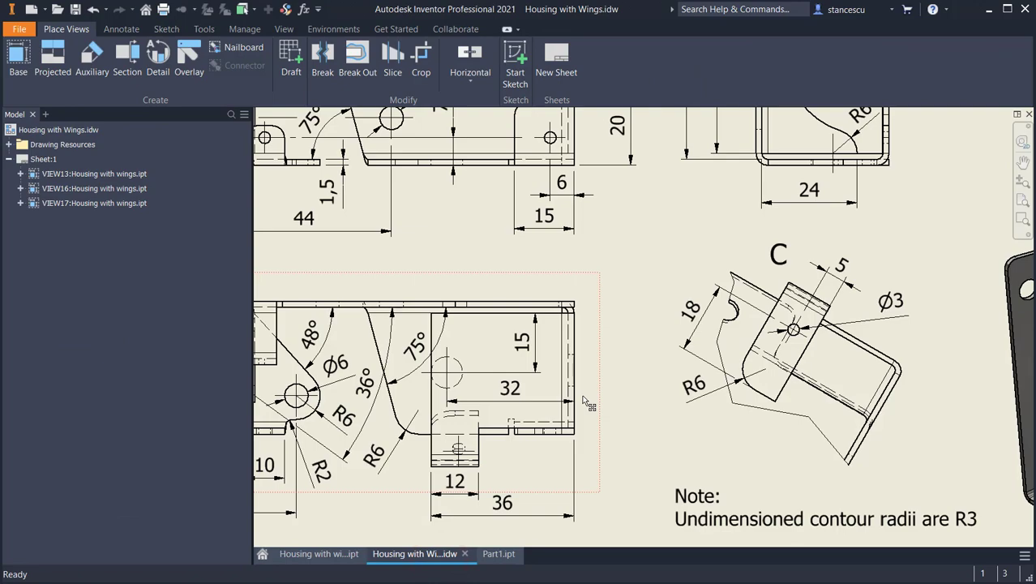
{"action": "key", "text": "Home"}
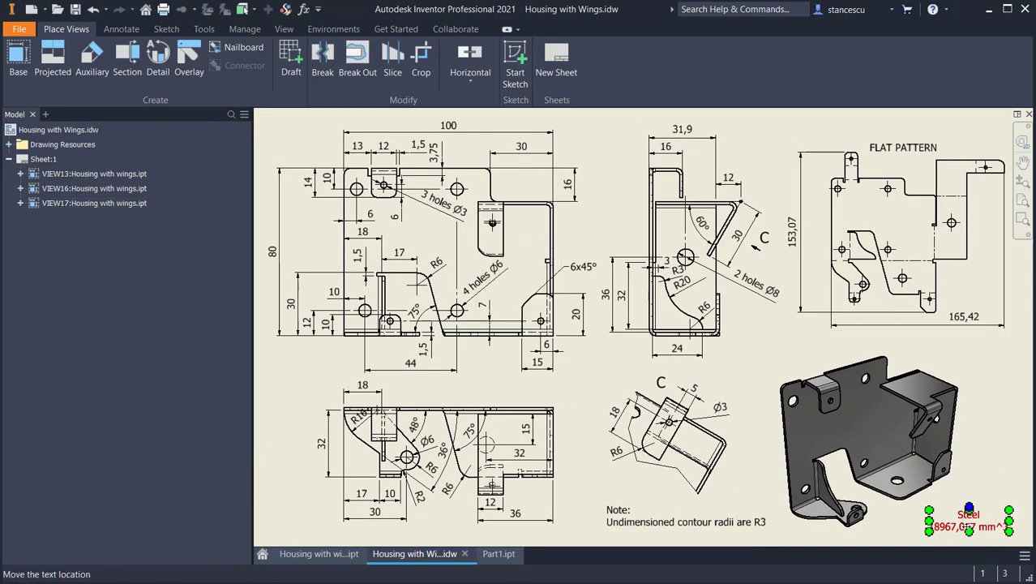
{"action": "double_click", "coordinate": [966, 526]}
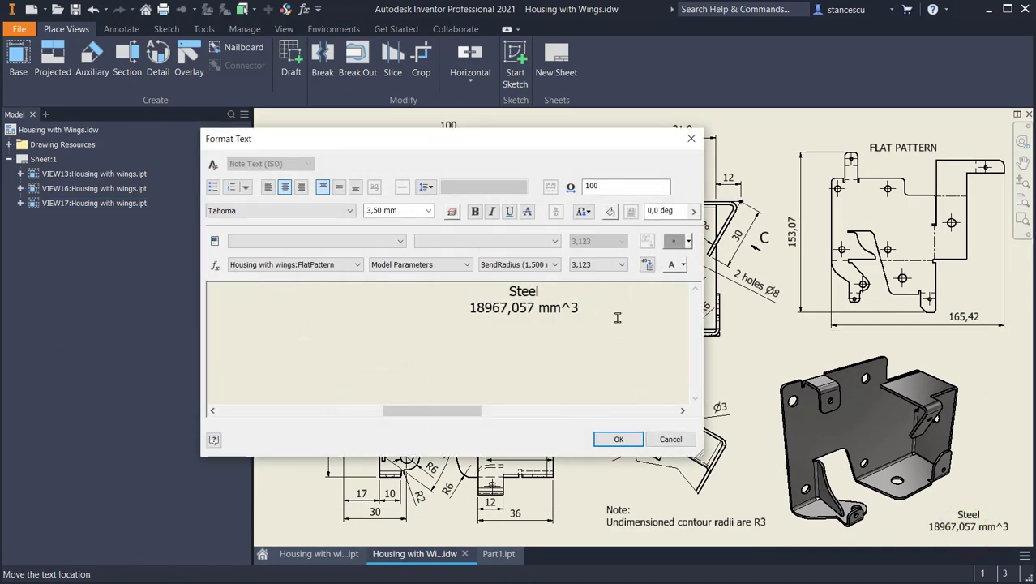
{"action": "key", "text": "Return"}
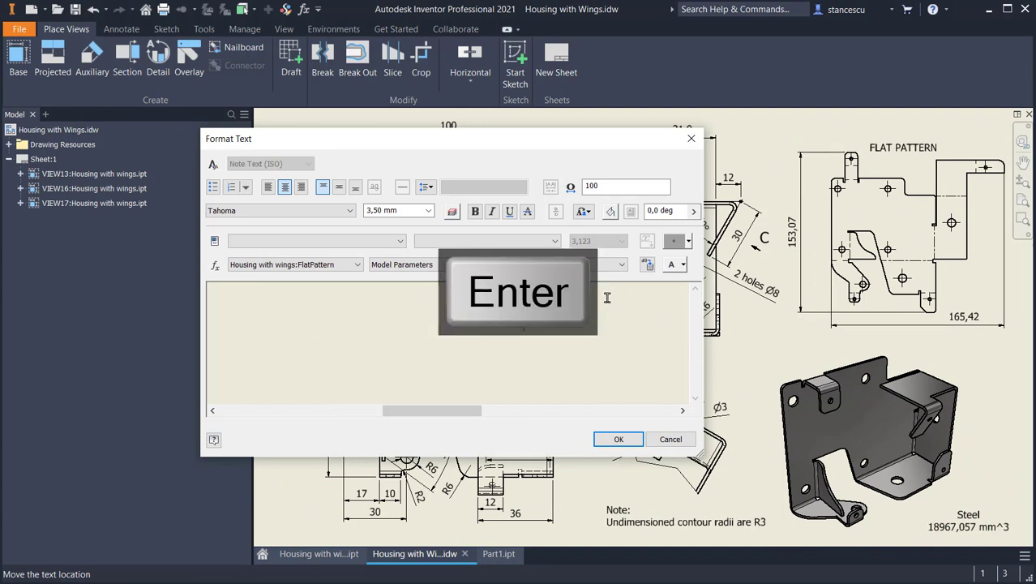
{"action": "key", "text": "ctrl+v"}
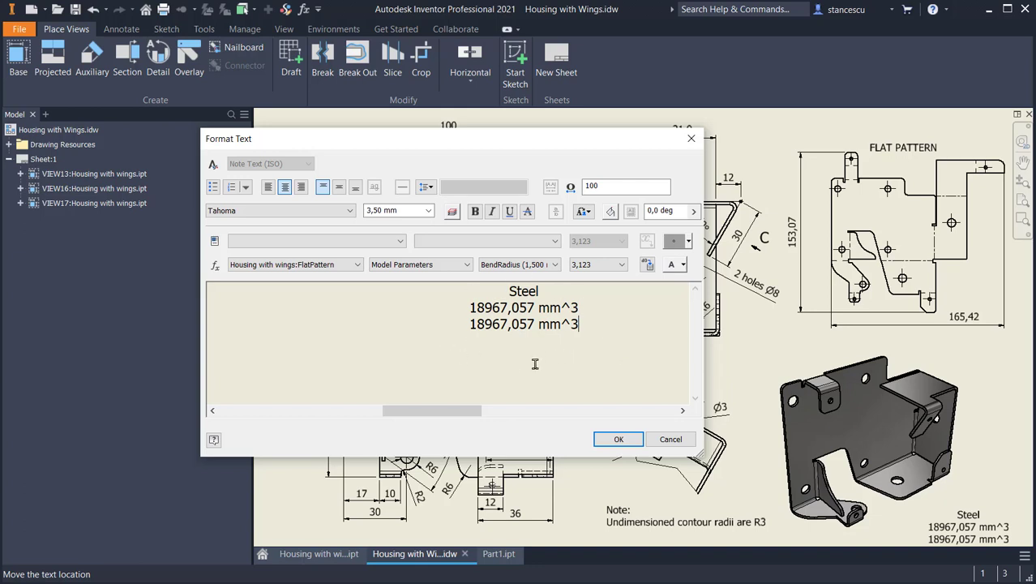
{"action": "left_click", "coordinate": [670, 440]}
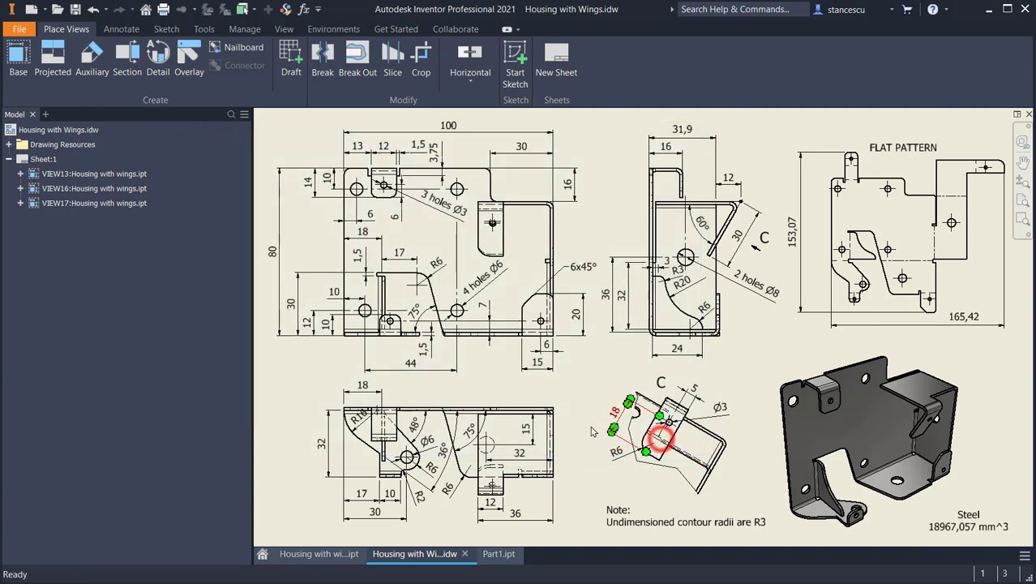